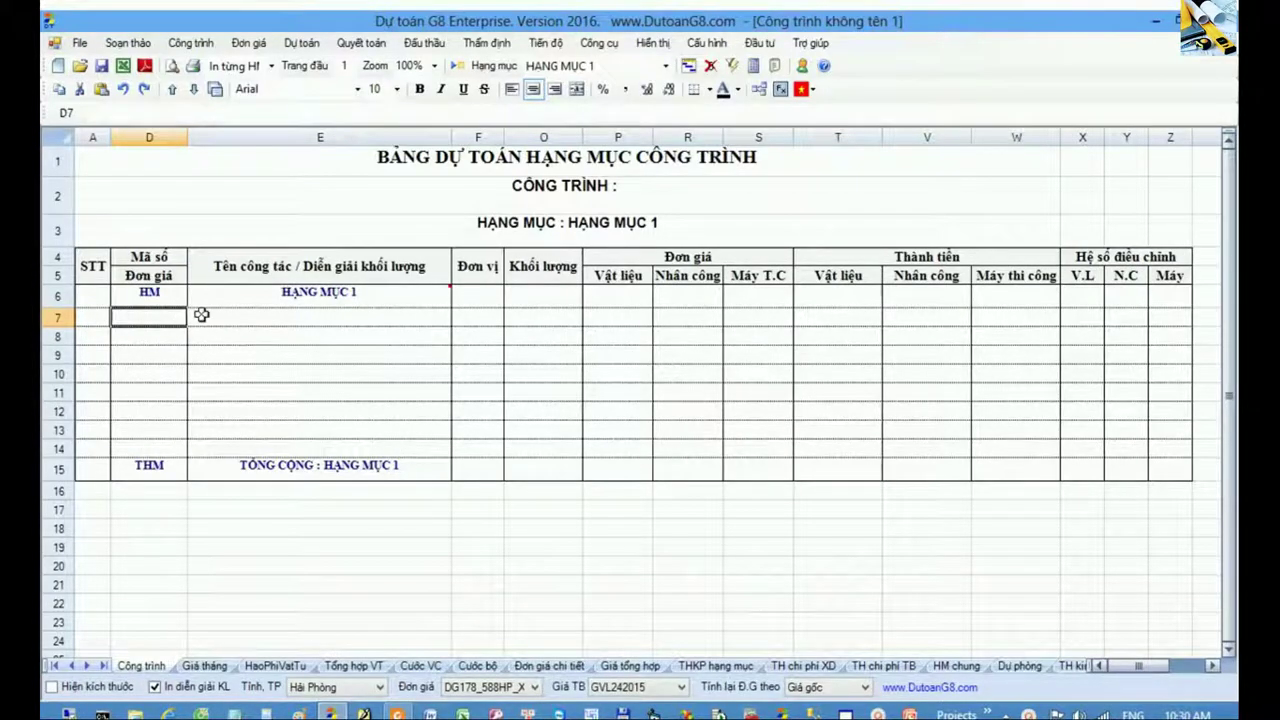
- Keep Hải Phòng as the province and DG178_588HP_XD as the unit-price set
{"action": "left_click", "coordinate": [175, 316]}
{"action": "left_click", "coordinate": [335, 692]}
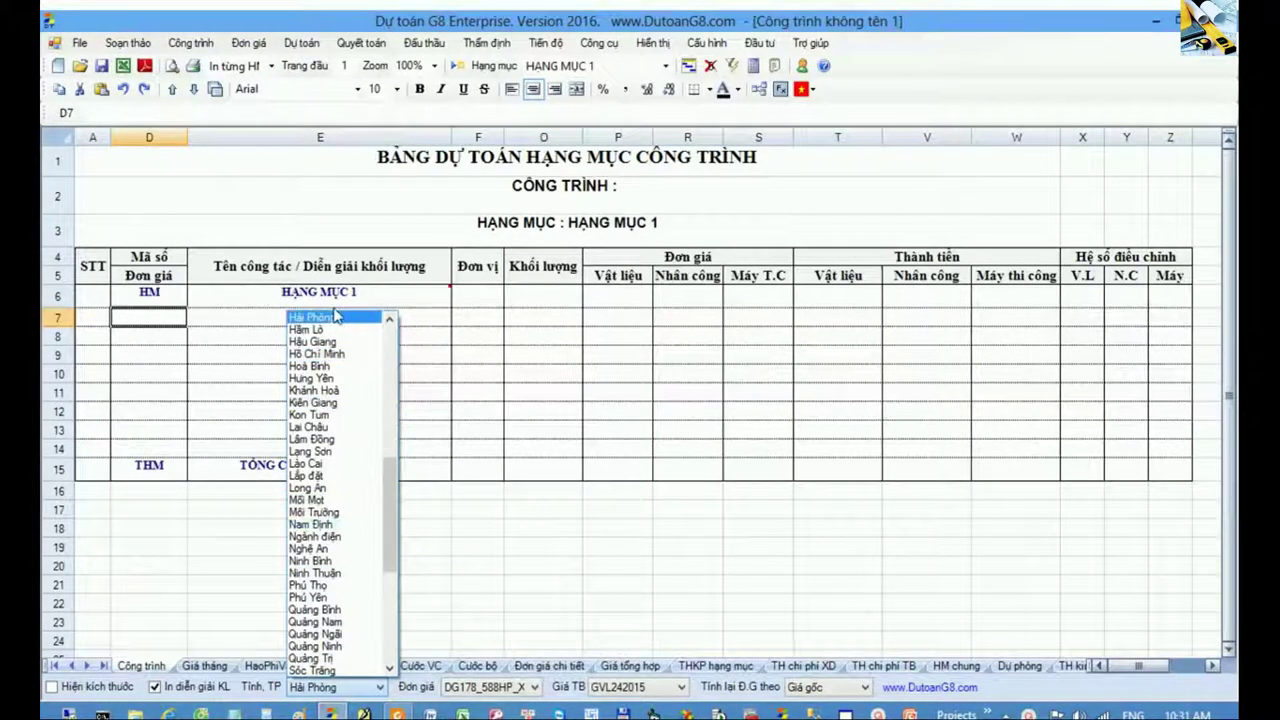
{"action": "left_click", "coordinate": [476, 427]}
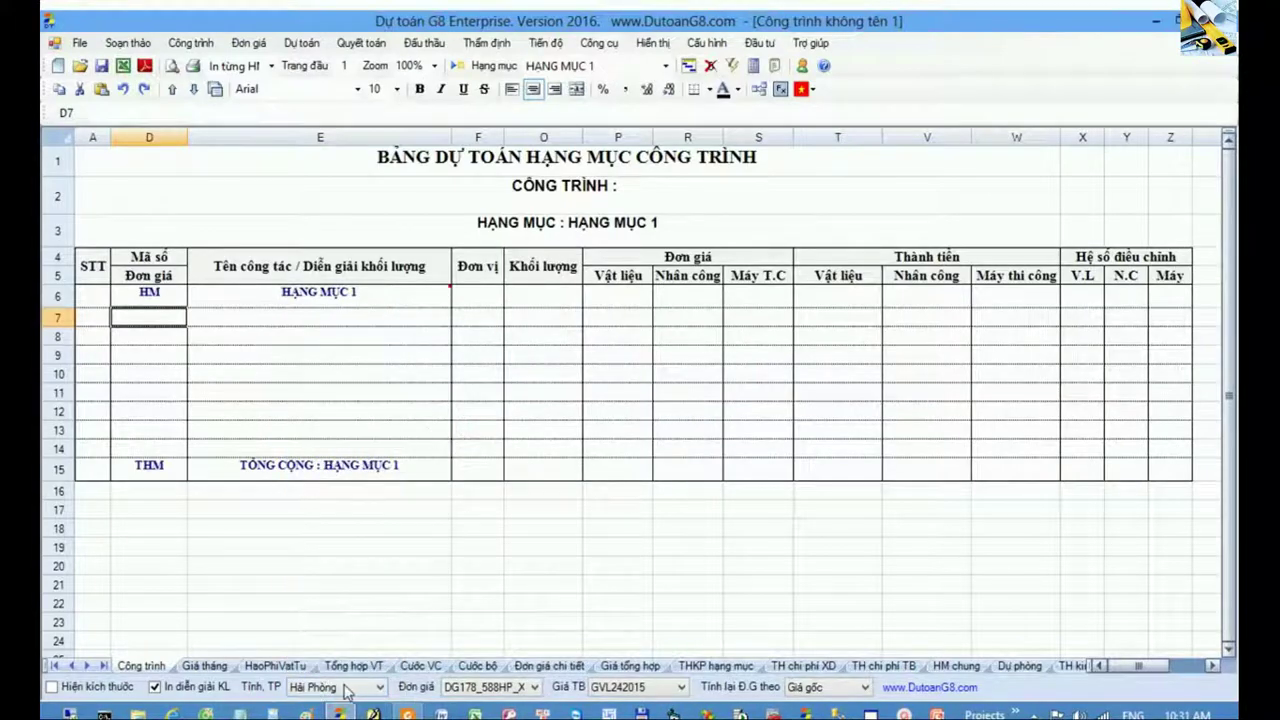
{"action": "left_click", "coordinate": [500, 690]}
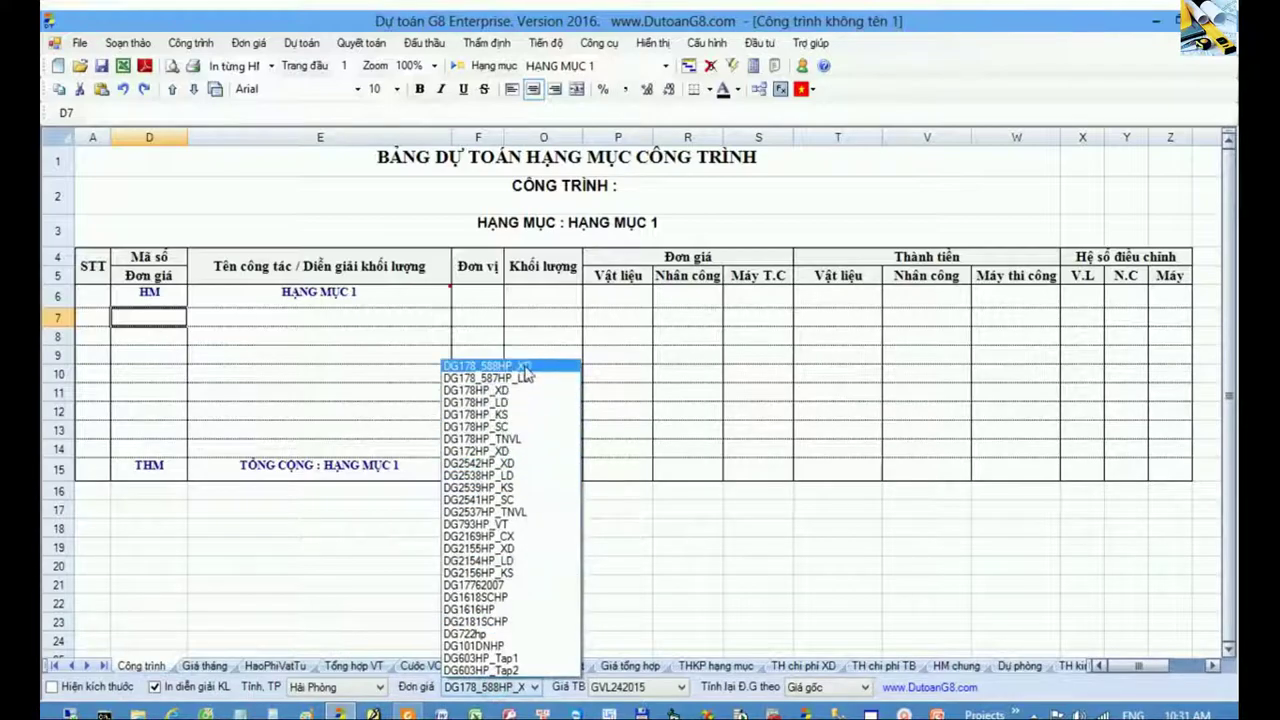
{"action": "left_click", "coordinate": [527, 368]}
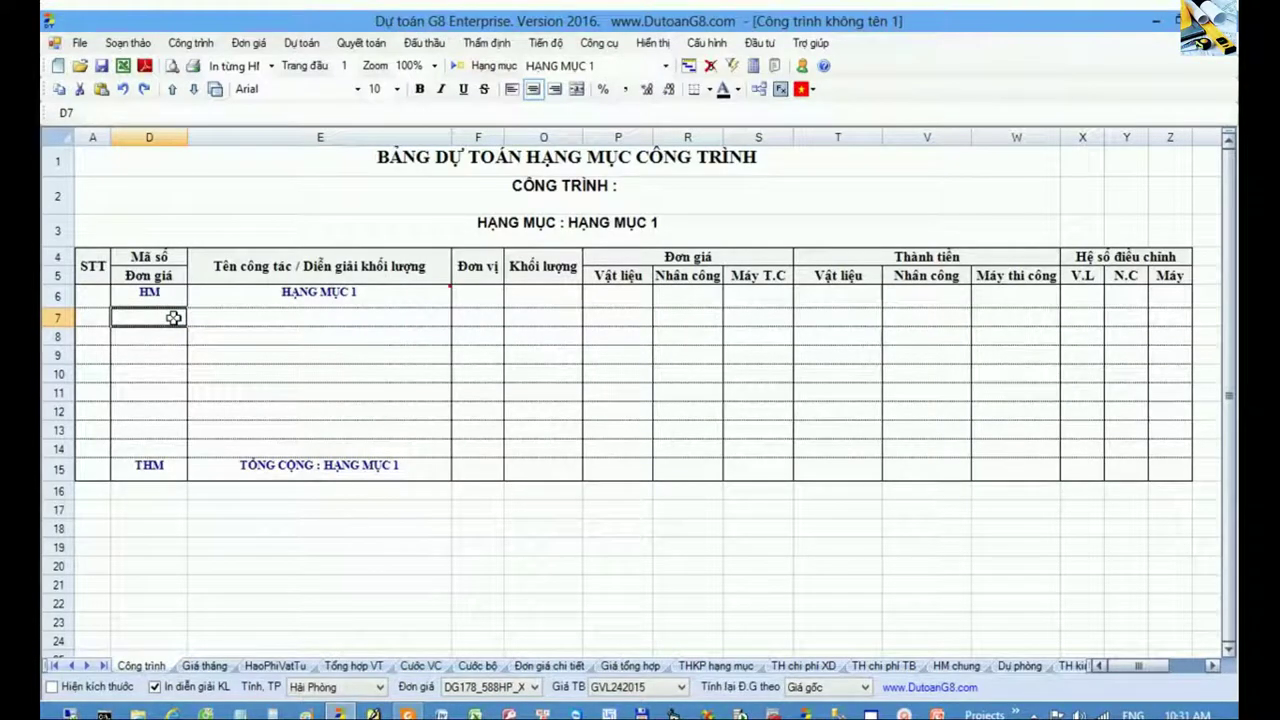
- Look up 'ab' and insert work items AB.11112 and AB.11113
{"action": "type", "text": "ab"}
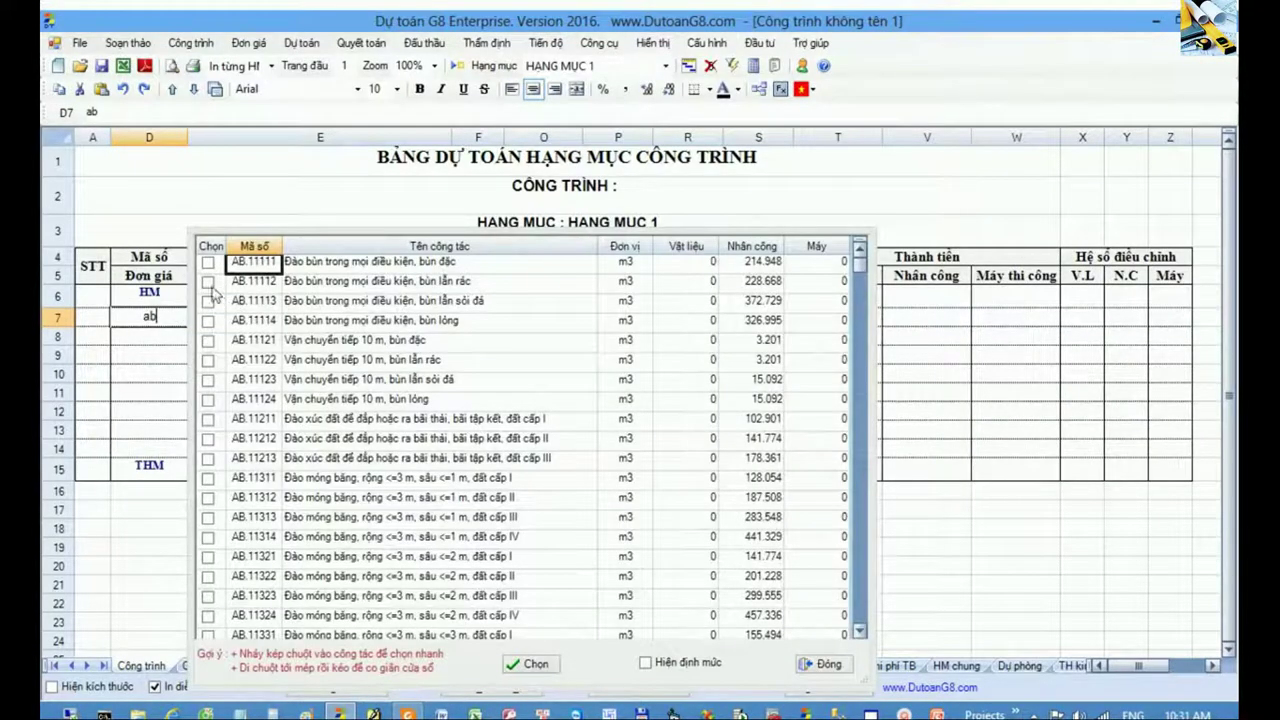
{"action": "left_click", "coordinate": [208, 281]}
{"action": "left_click", "coordinate": [208, 300]}
{"action": "left_click", "coordinate": [530, 664]}
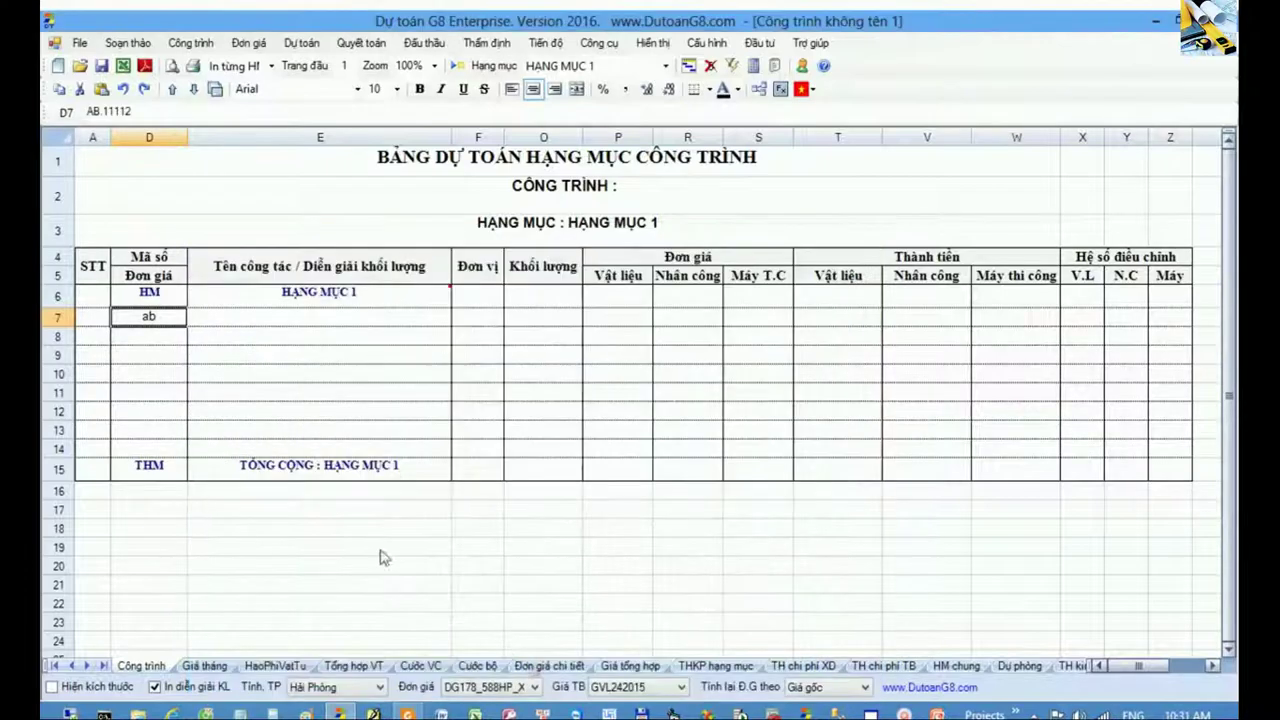
- In the row 9 code cell, look up 'ae' and insert AE.11115 and AE.11124
{"action": "left_click", "coordinate": [161, 359]}
{"action": "type", "text": "ae"}
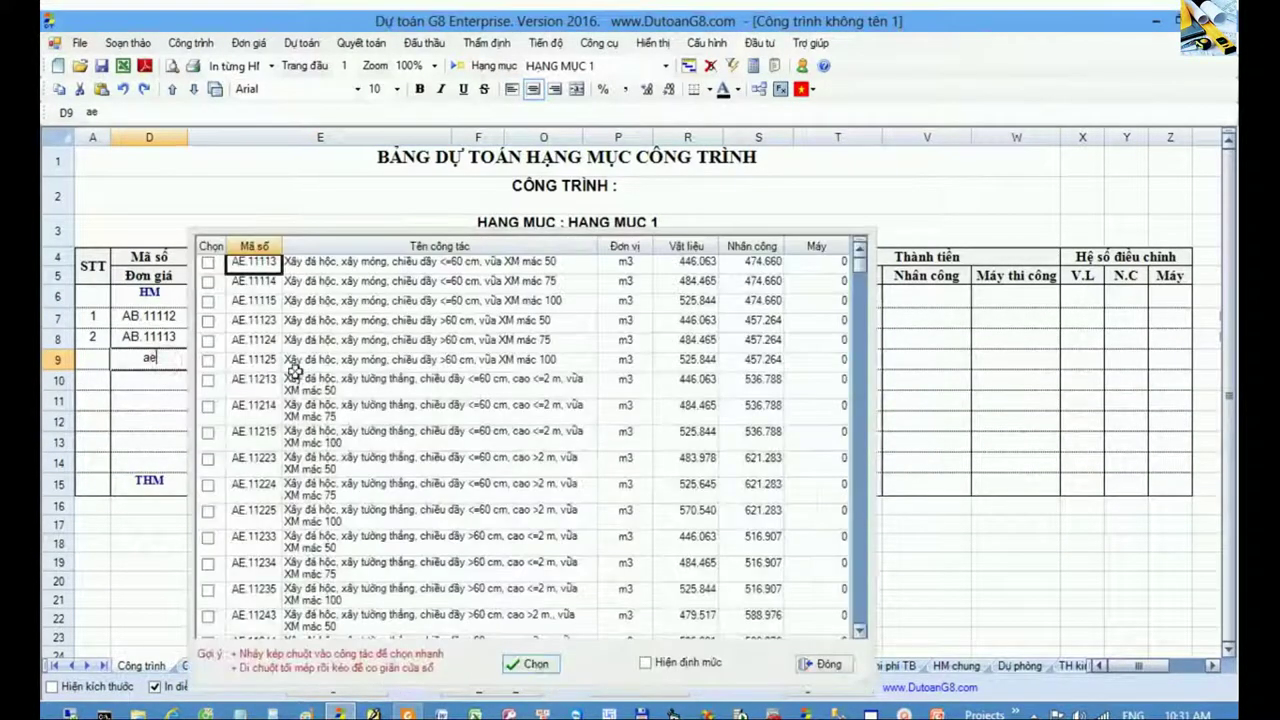
{"action": "left_click", "coordinate": [208, 320]}
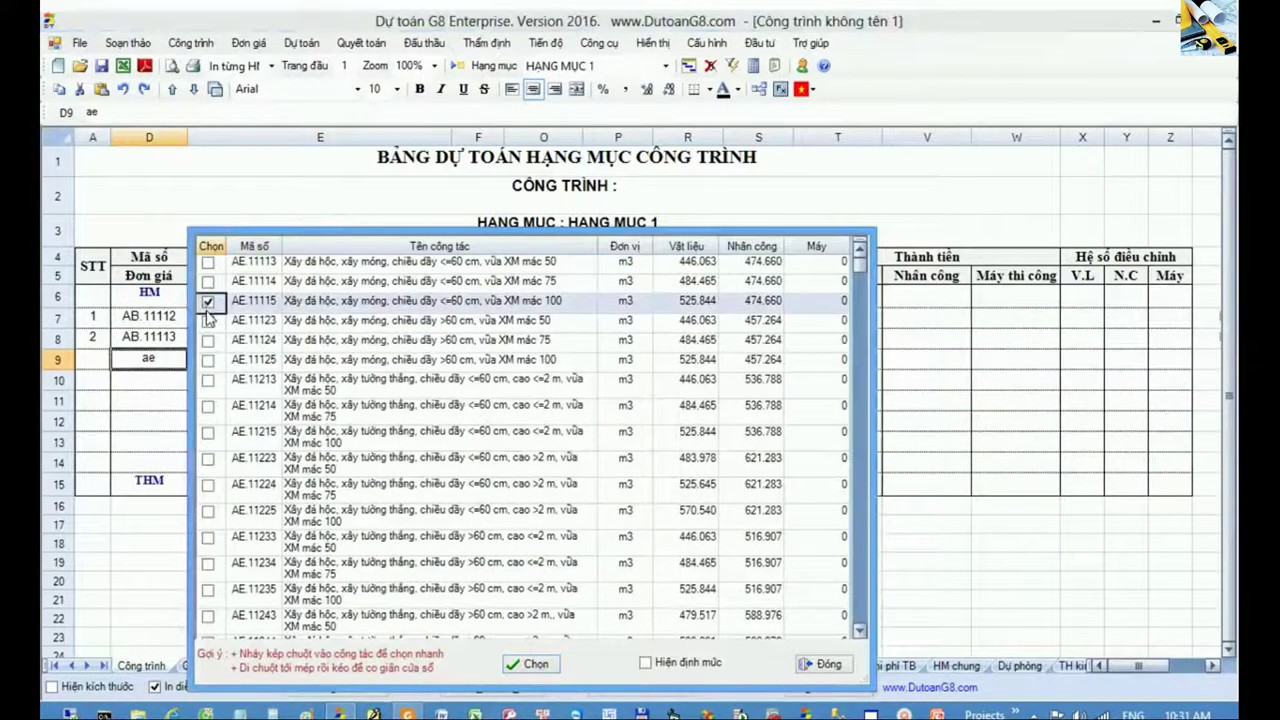
{"action": "left_click", "coordinate": [530, 664]}
{"action": "left_click", "coordinate": [160, 424]}
- Insert AF.11121 and AF.11122, then the AI.11113 steel truss item in row 13
{"action": "type", "text": "af"}
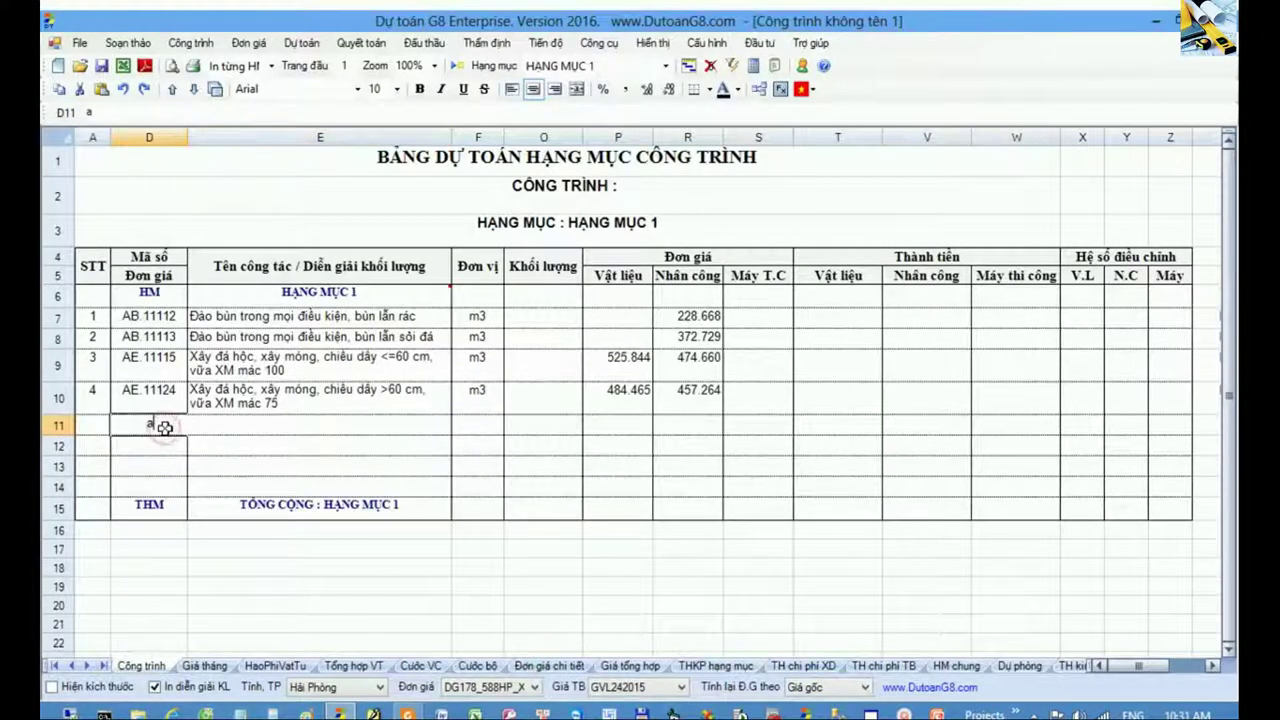
{"action": "left_click", "coordinate": [208, 366]}
{"action": "left_click", "coordinate": [208, 392]}
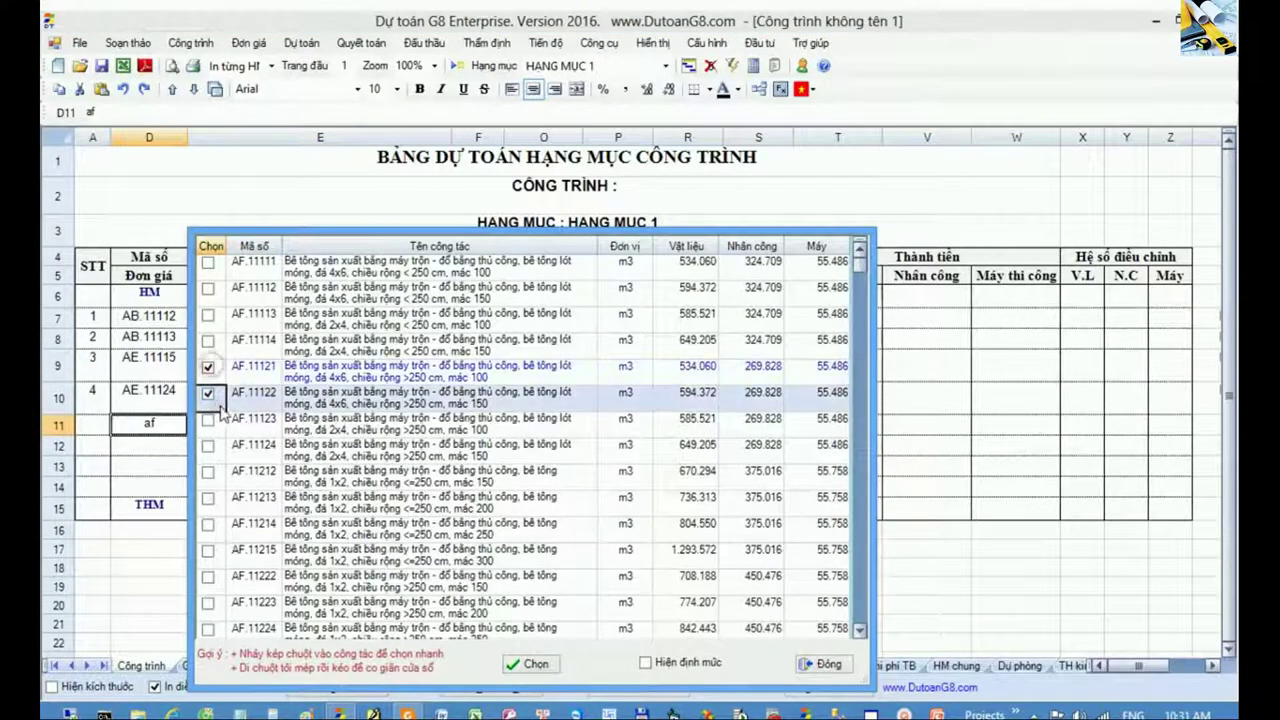
{"action": "left_click", "coordinate": [527, 664]}
{"action": "left_click", "coordinate": [160, 516]}
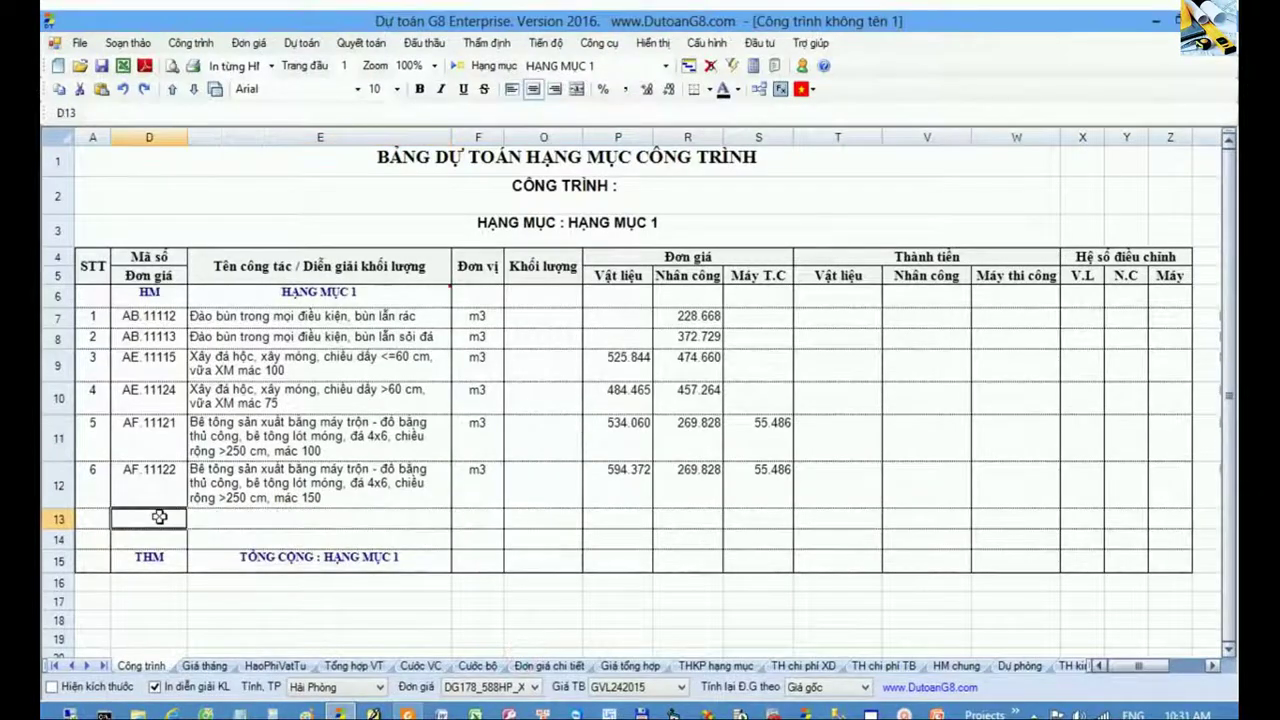
{"action": "type", "text": "ai"}
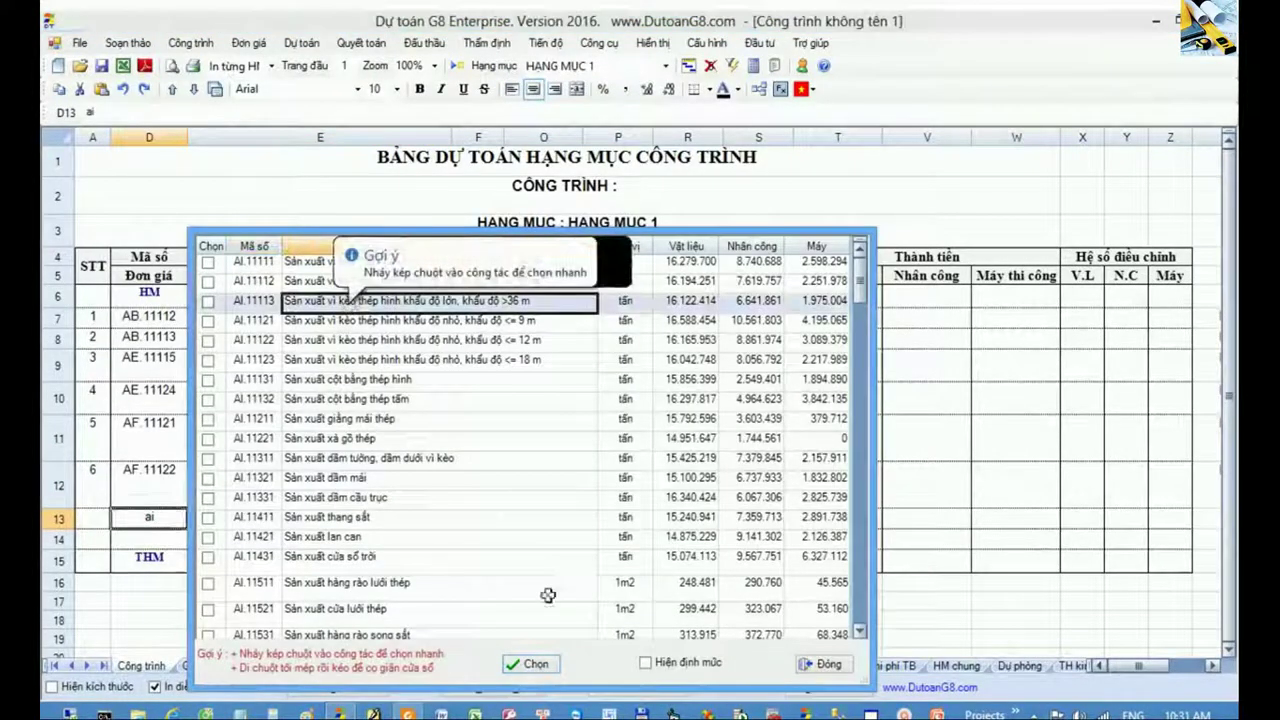
{"action": "left_click", "coordinate": [530, 665]}
- Enter quantities 1, 2, 3 and 4,5 for the first four items, and 6,87 for item five
{"action": "left_click", "coordinate": [543, 318]}
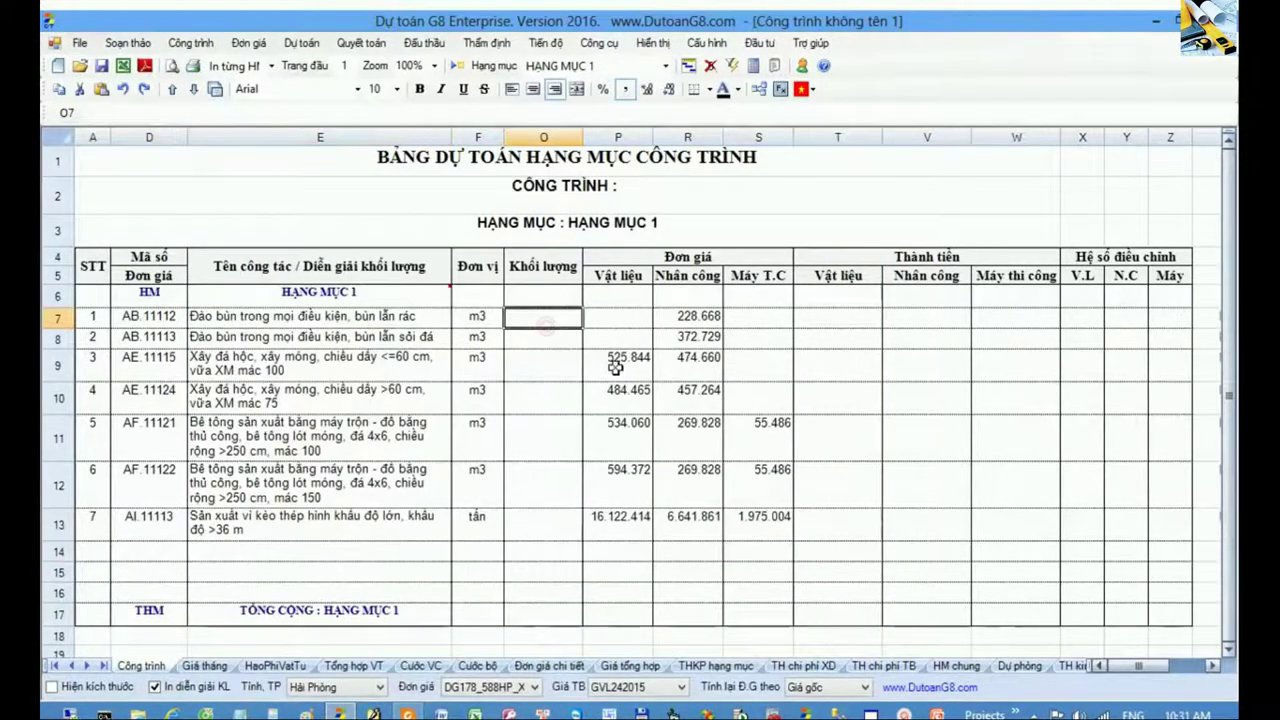
{"action": "type", "text": "1"}
{"action": "key", "text": "Return"}
{"action": "type", "text": "2"}
{"action": "key", "text": "Return"}
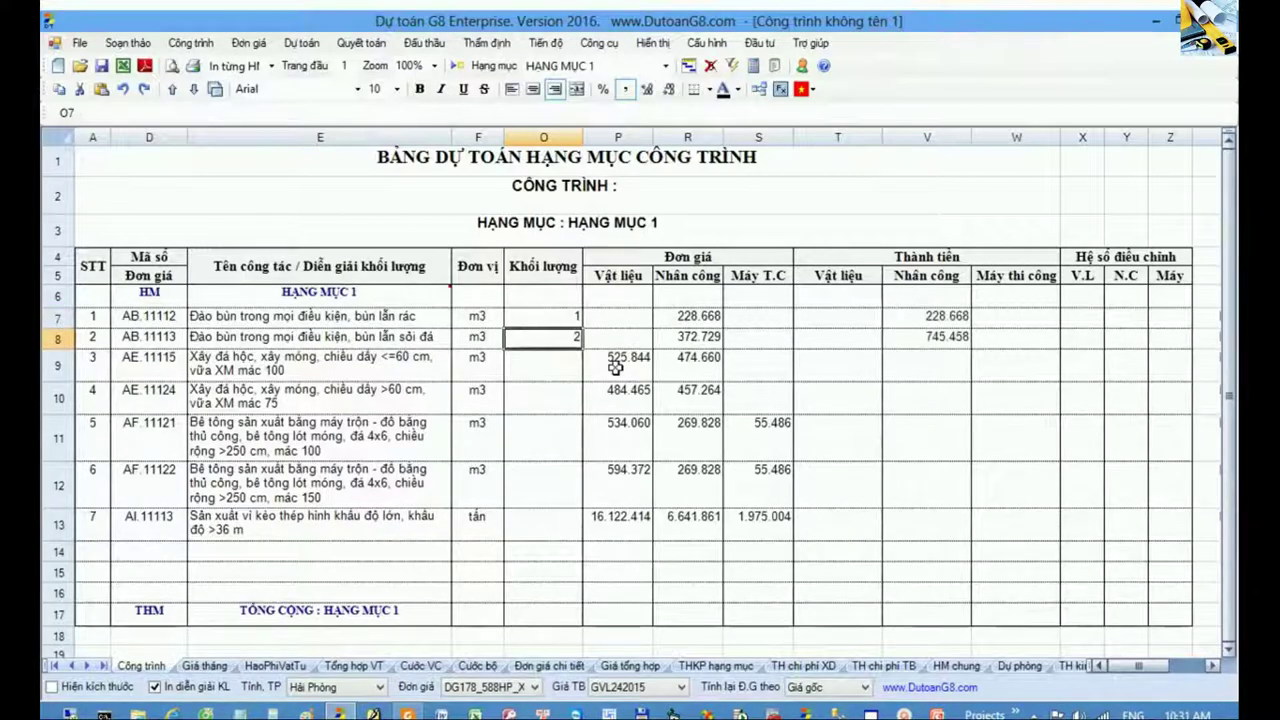
{"action": "type", "text": "3"}
{"action": "key", "text": "Return"}
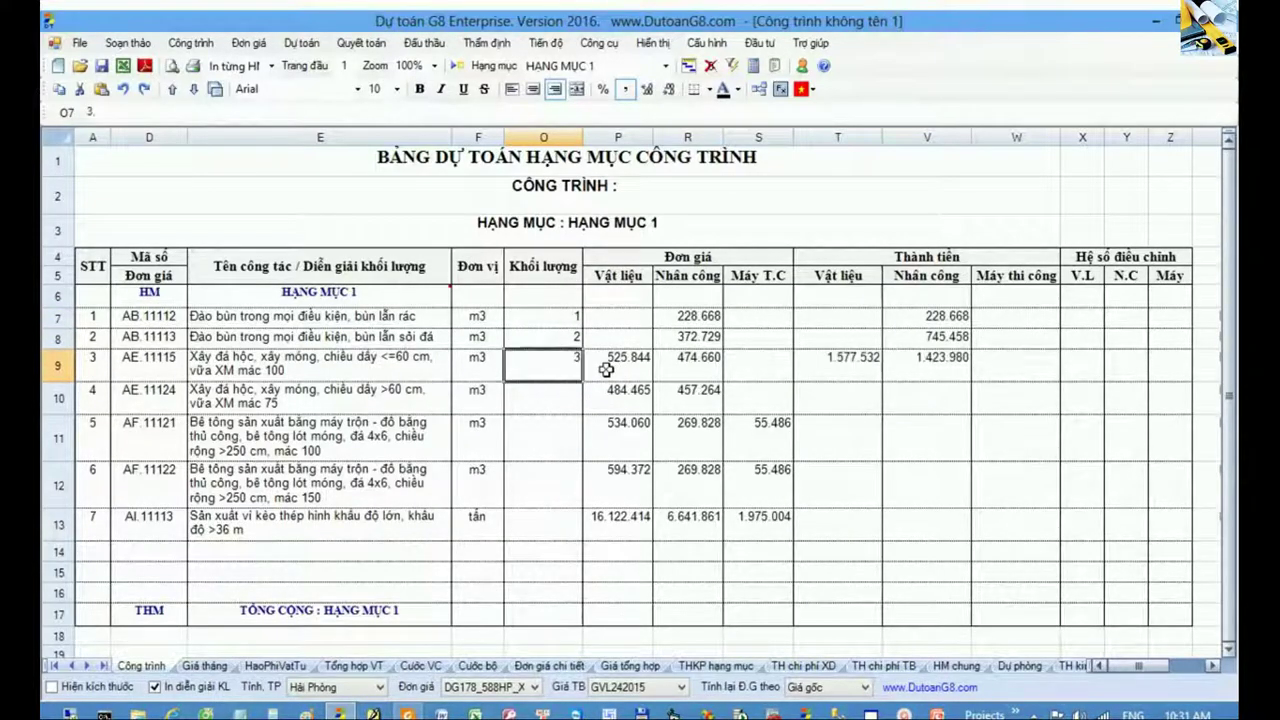
{"action": "type", "text": "4,5"}
{"action": "key", "text": "Return"}
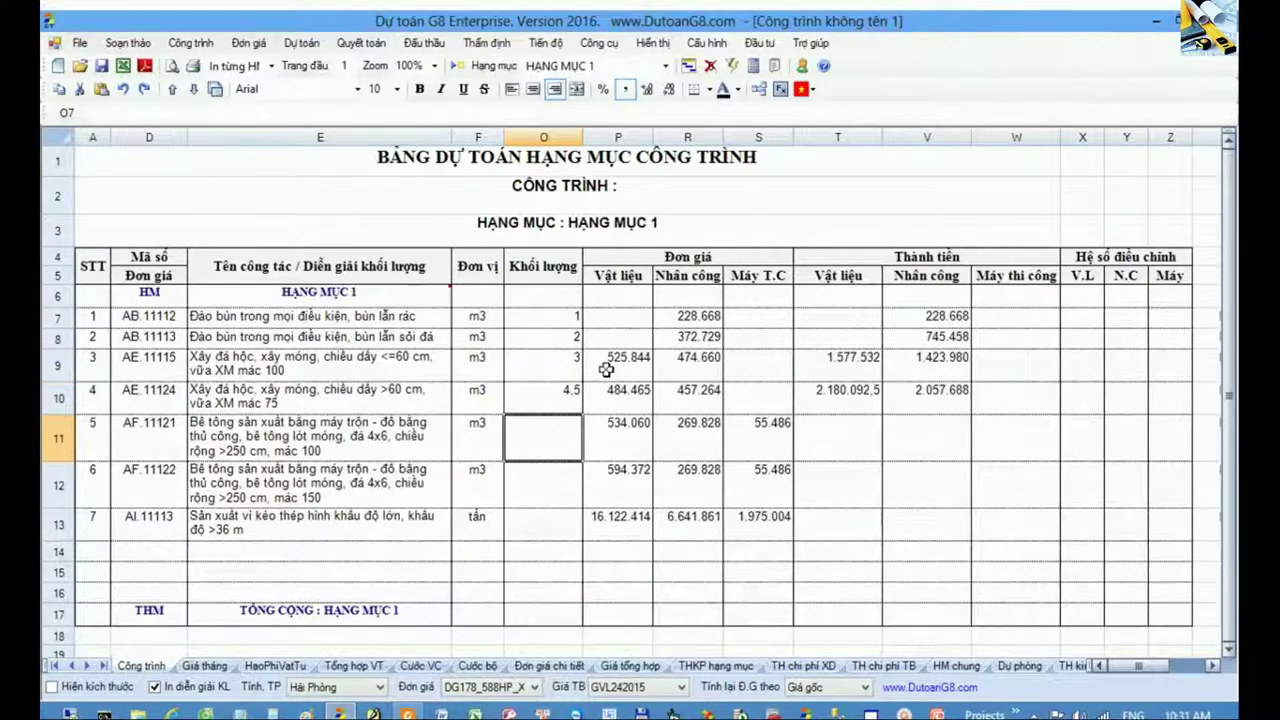
{"action": "type", "text": "6,87"}
{"action": "key", "text": "Return"}
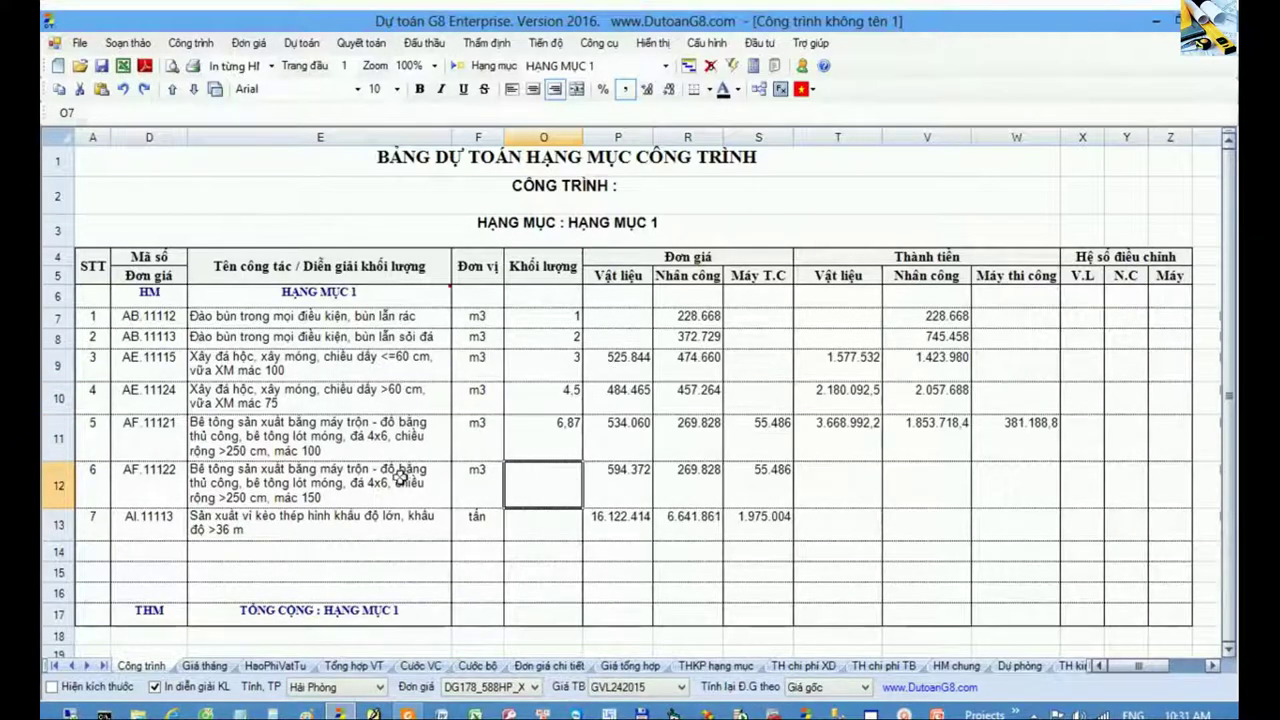
- Under item five, add breakdown lines 'Mong 1: 2 x 3 x 5' and '(1+2) x 3', totalling 39
{"action": "left_click", "coordinate": [399, 477]}
{"action": "key", "text": "Insert"}
{"action": "key", "text": "Insert"}
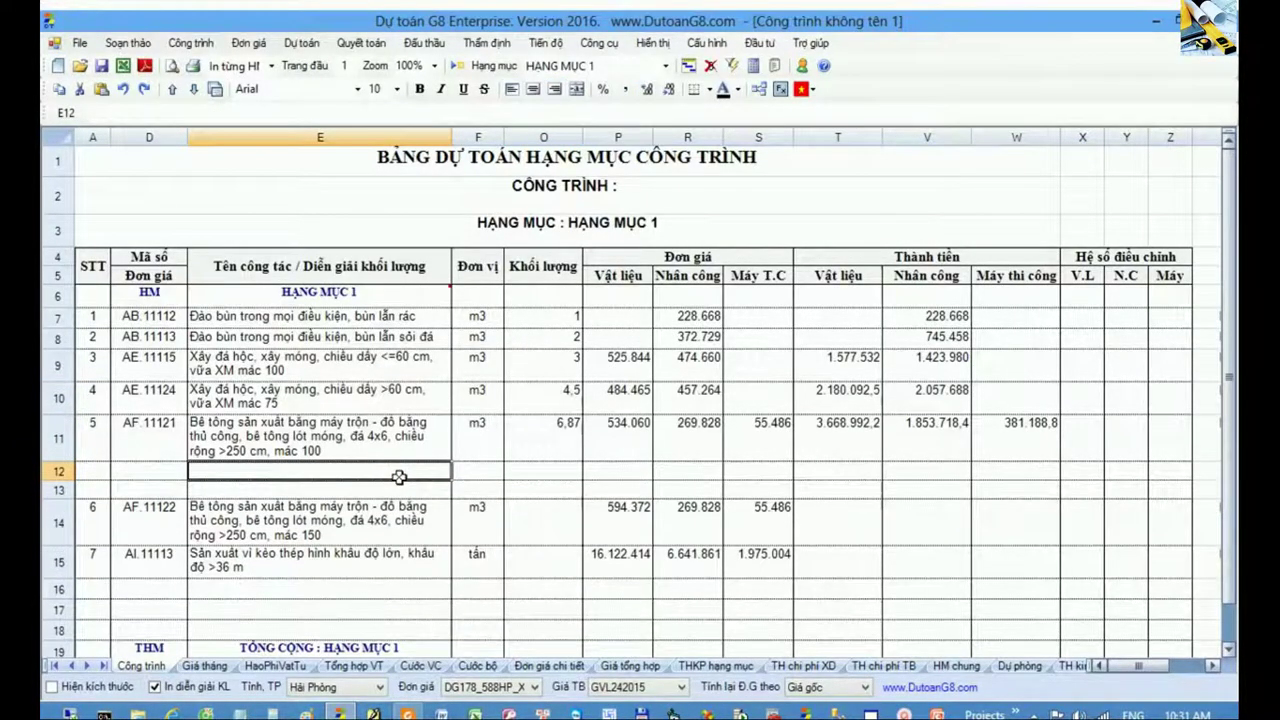
{"action": "type", "text": "Truc"}
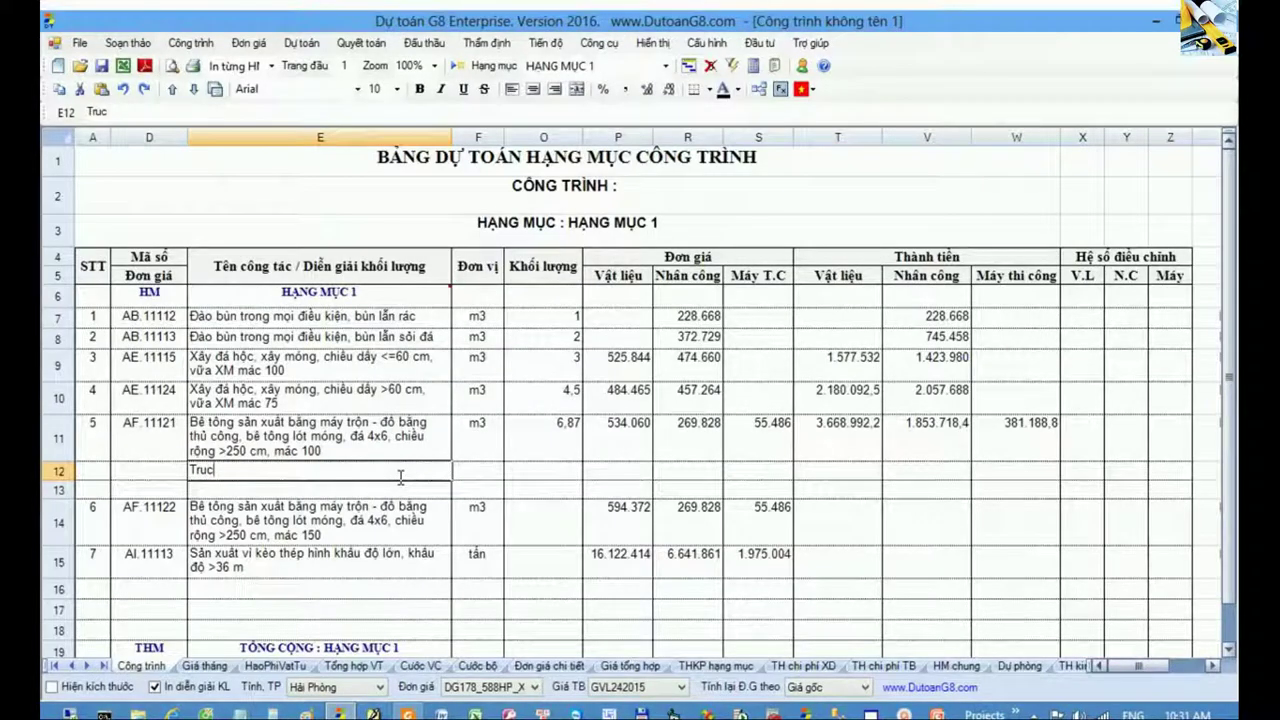
{"action": "key", "text": "Escape"}
{"action": "type", "text": "Mon"}
{"action": "type", "text": "gs"}
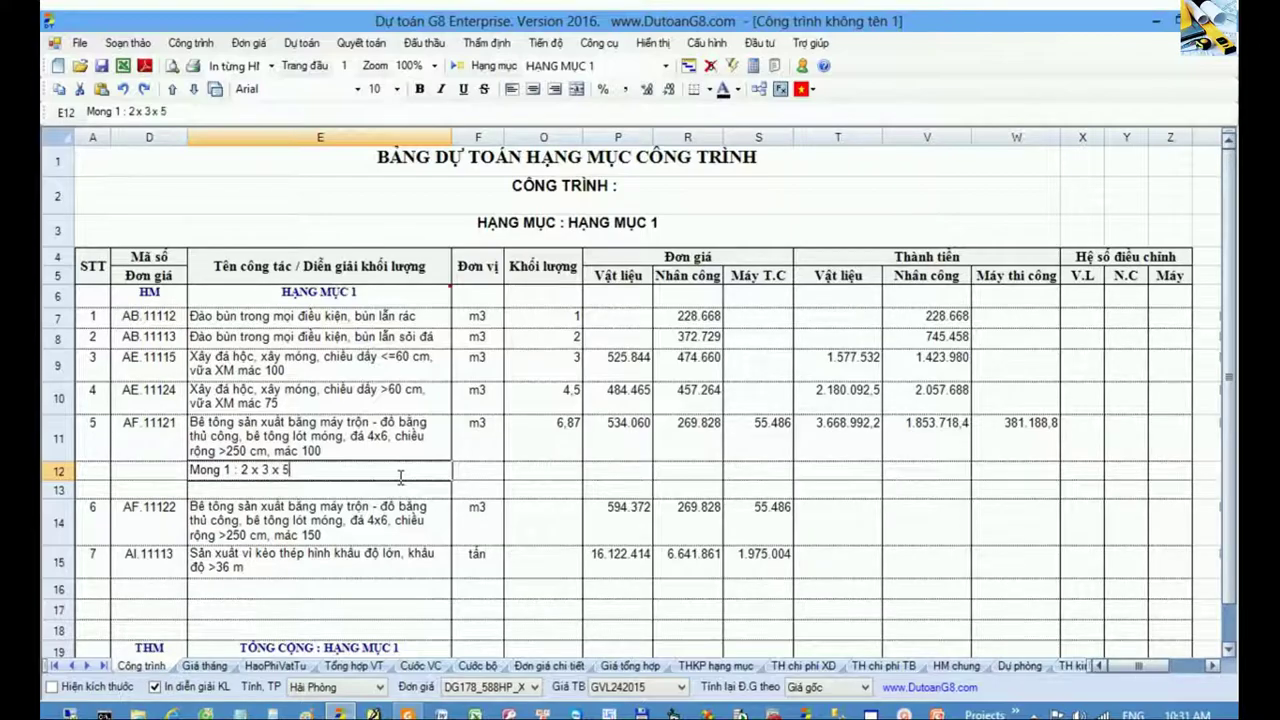
{"action": "key", "text": "Return"}
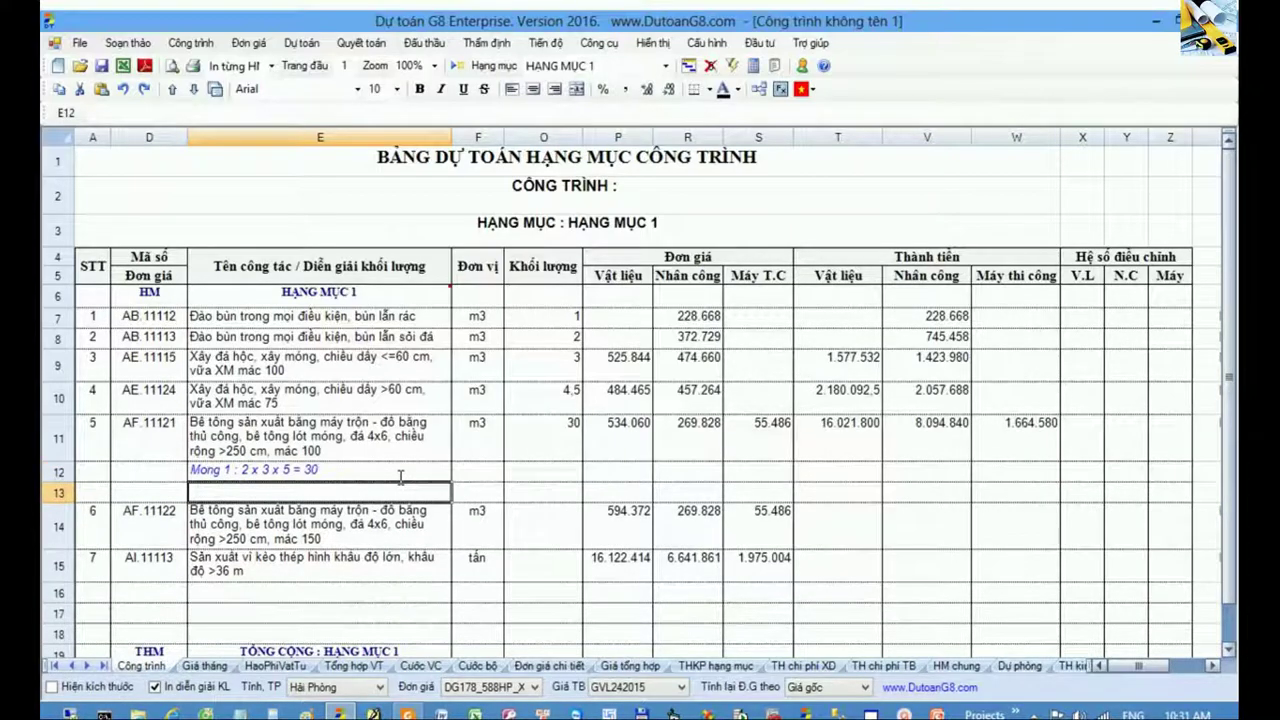
{"action": "type", "text": "(1+2) x 3"}
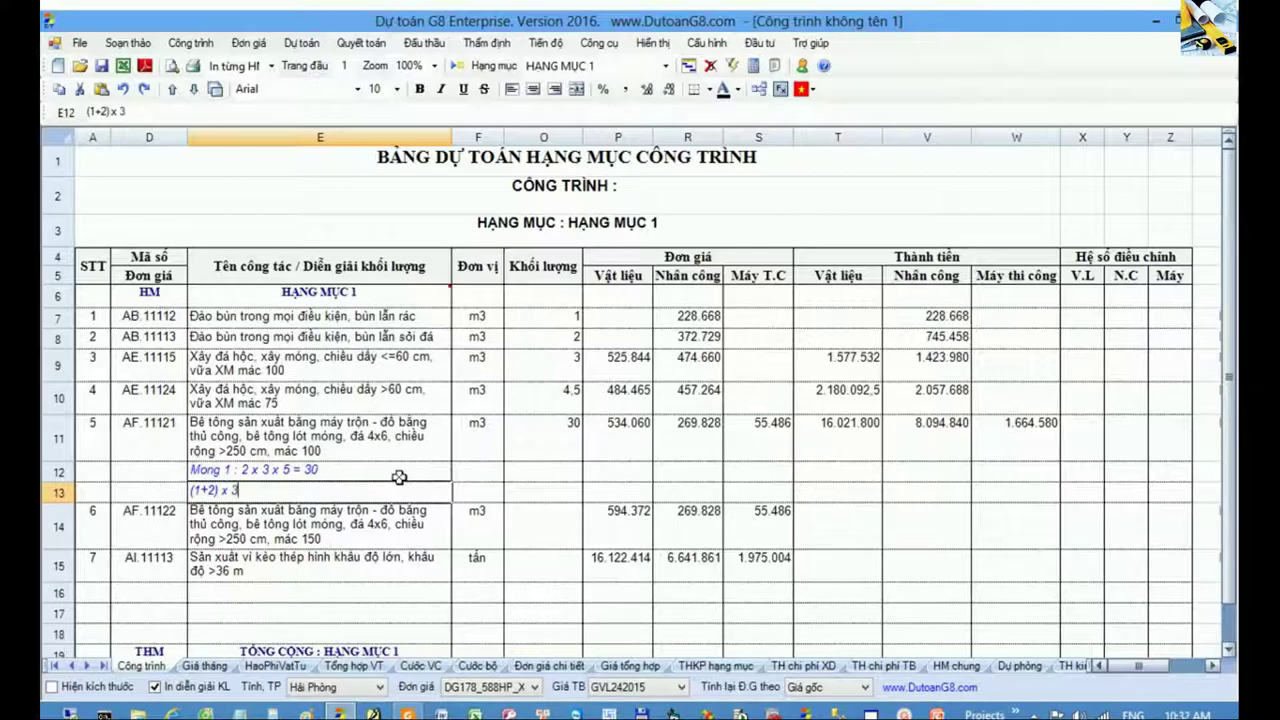
{"action": "key", "text": "Return"}
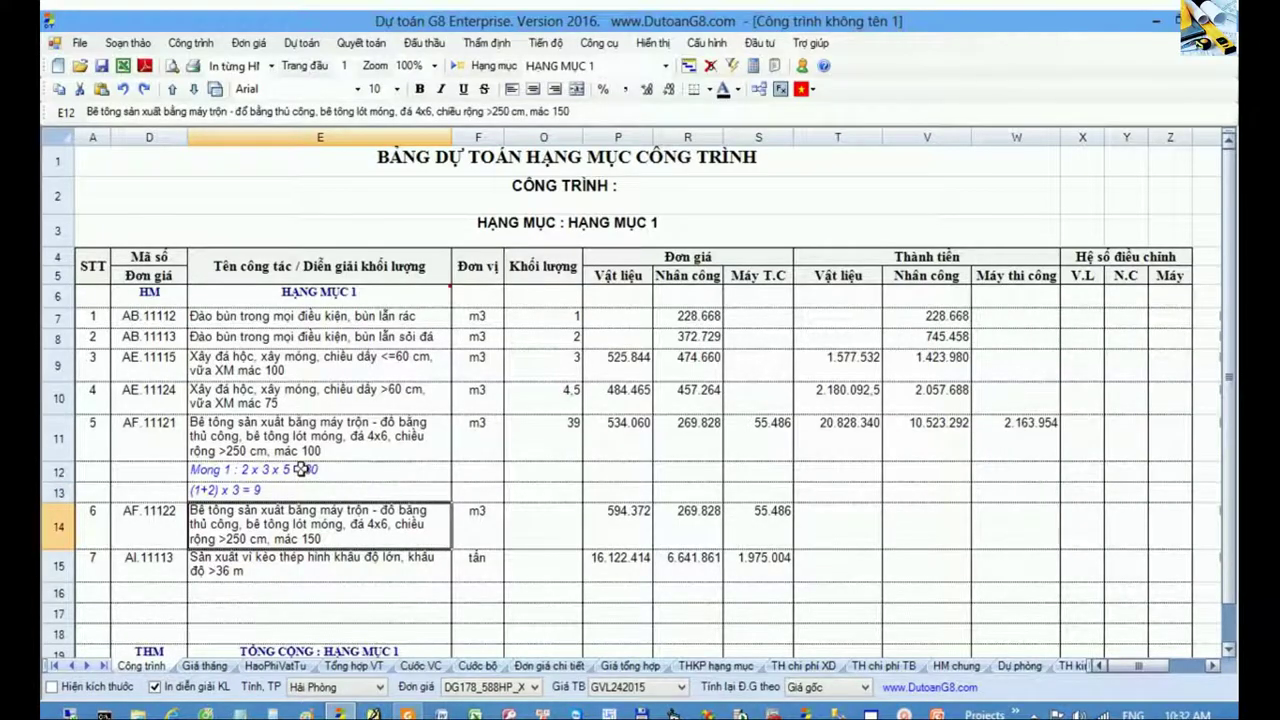
{"action": "left_click_drag", "start_coordinate": [300, 469], "coordinate": [333, 483]}
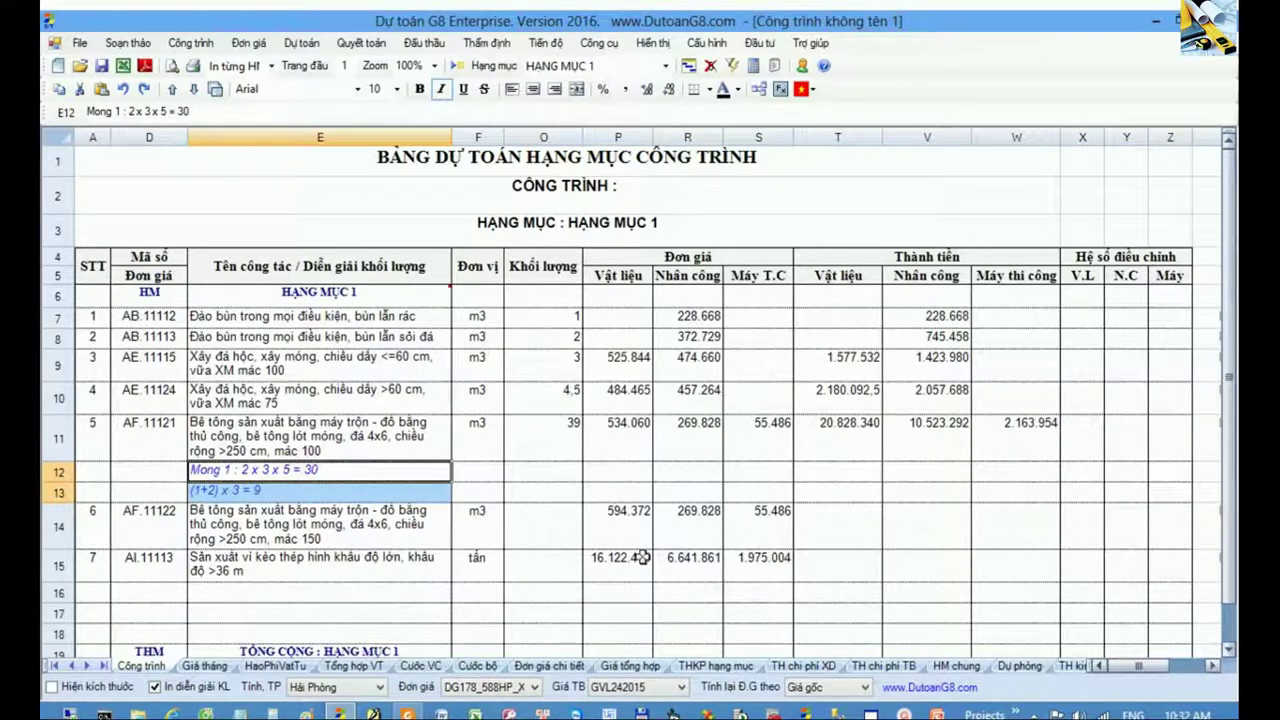
- Enter quantity 4 for item six and 5 for the AI.11113 item
{"action": "left_click", "coordinate": [550, 527]}
{"action": "type", "text": "4"}
{"action": "key", "text": "Return"}
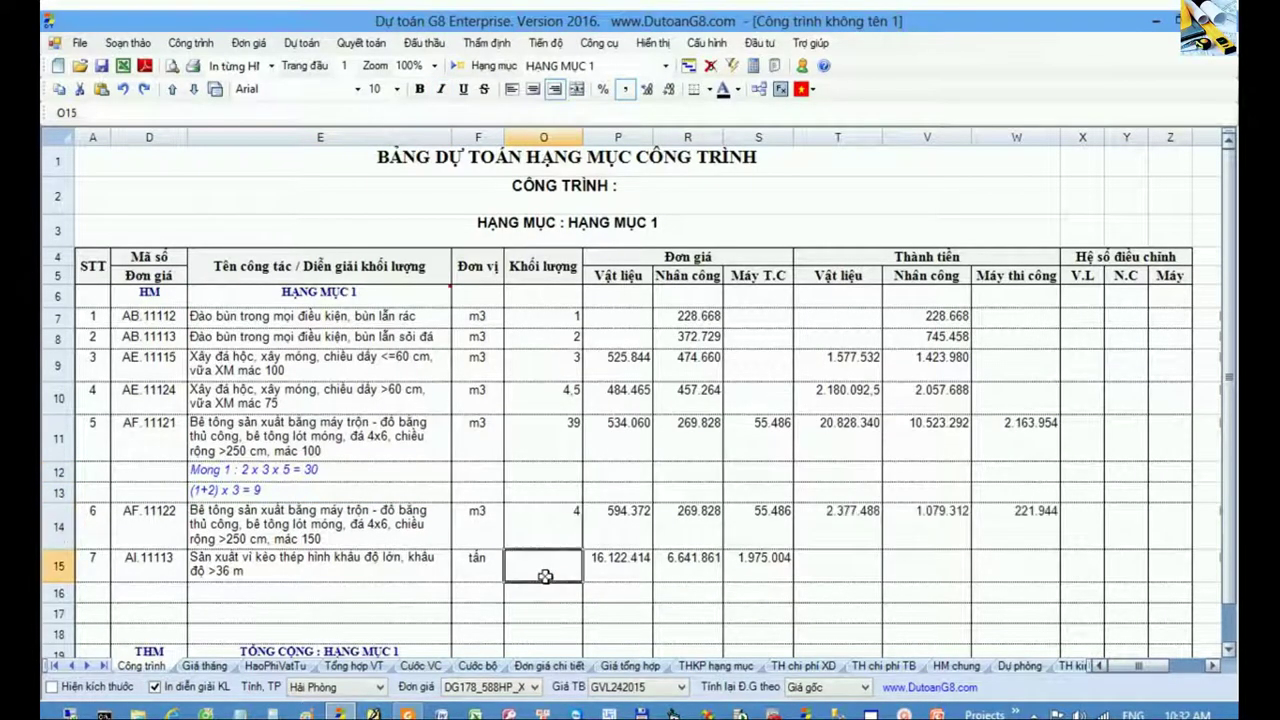
{"action": "type", "text": "5"}
{"action": "key", "text": "Return"}
- Review the item descriptions, quantities and breakdown lines, then go to the Giá tháng price sheet
{"action": "left_click", "coordinate": [432, 540]}
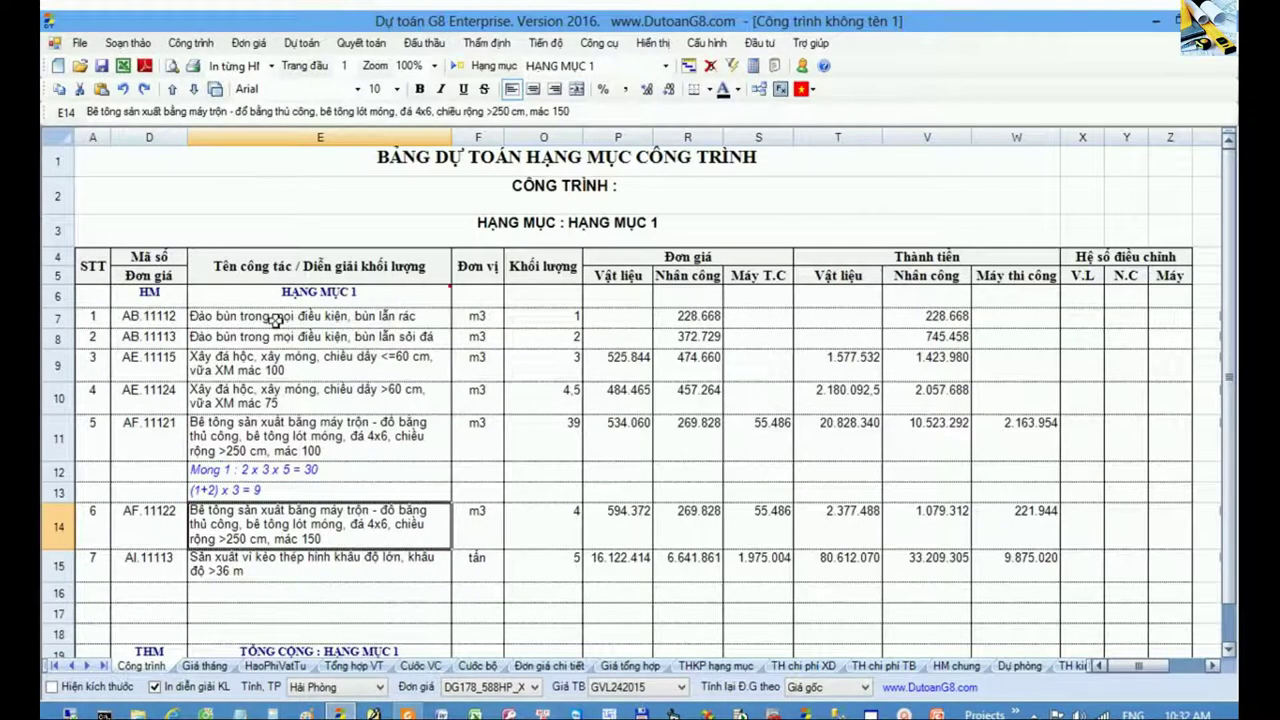
{"action": "left_click_drag", "start_coordinate": [275, 320], "coordinate": [325, 562]}
{"action": "left_click_drag", "start_coordinate": [569, 311], "coordinate": [561, 553]}
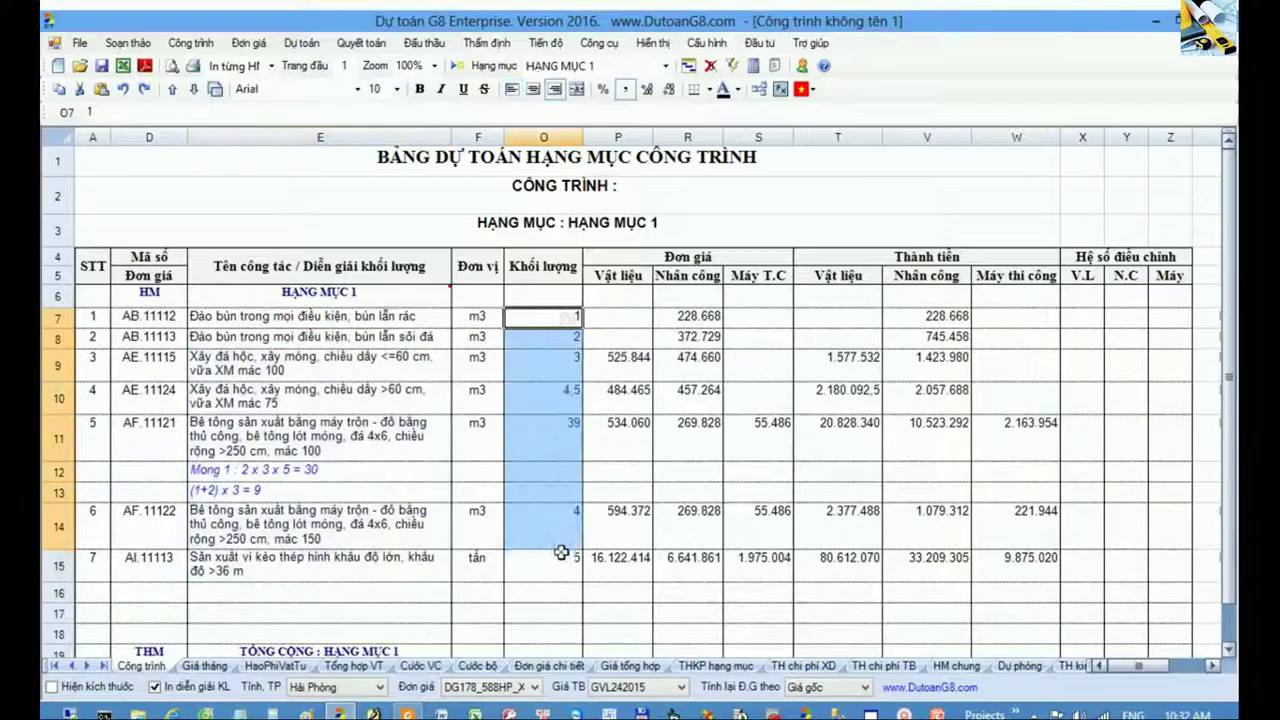
{"action": "left_click_drag", "start_coordinate": [244, 445], "coordinate": [251, 491]}
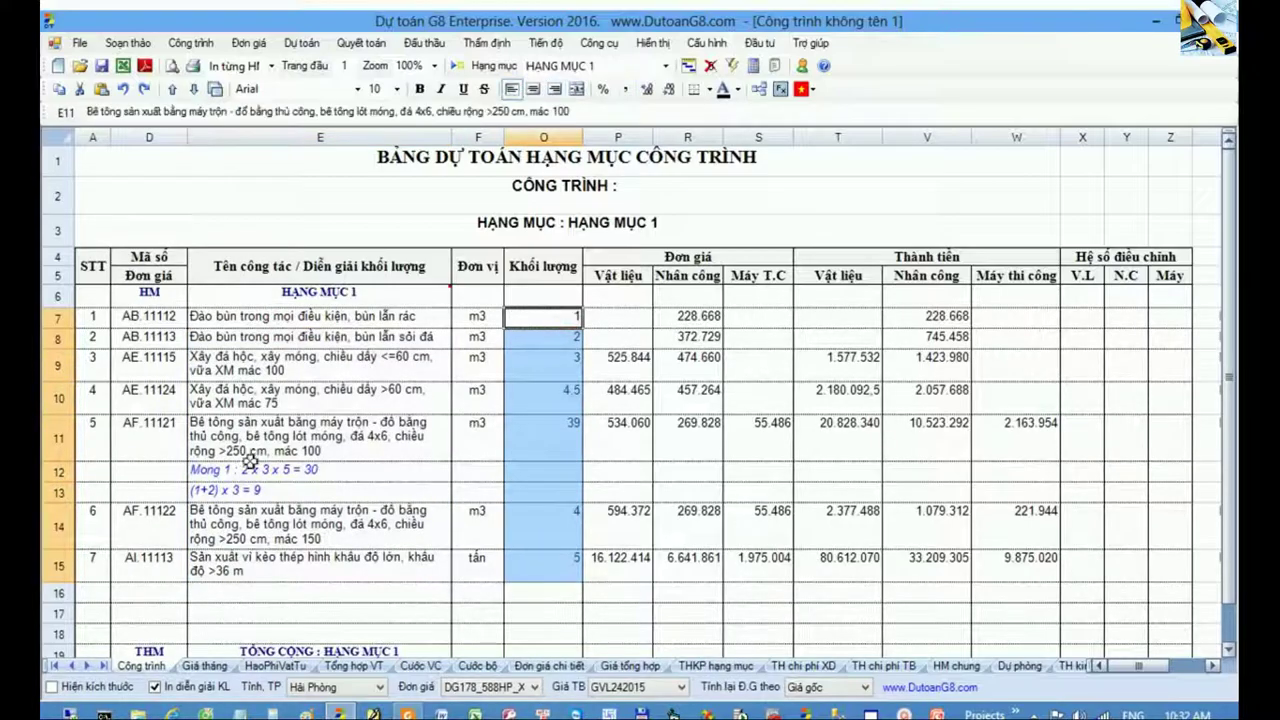
{"action": "left_click", "coordinate": [251, 513]}
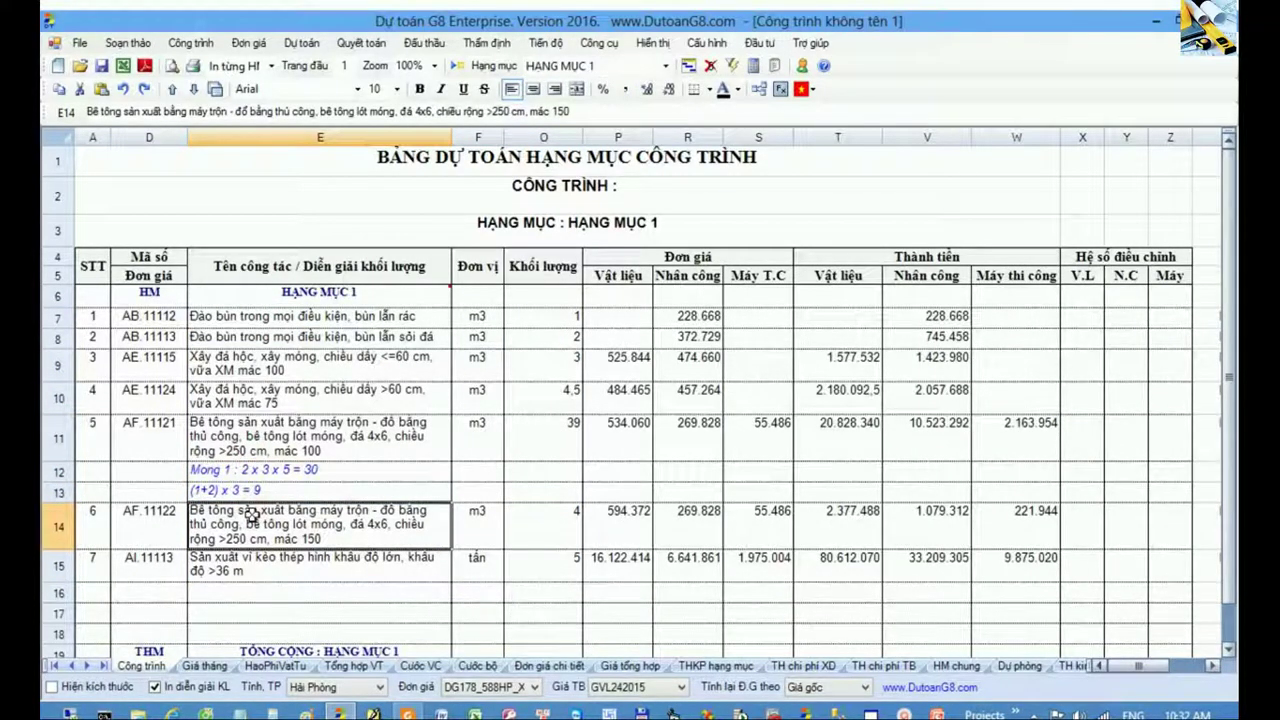
{"action": "left_click_drag", "start_coordinate": [92, 316], "coordinate": [91, 429]}
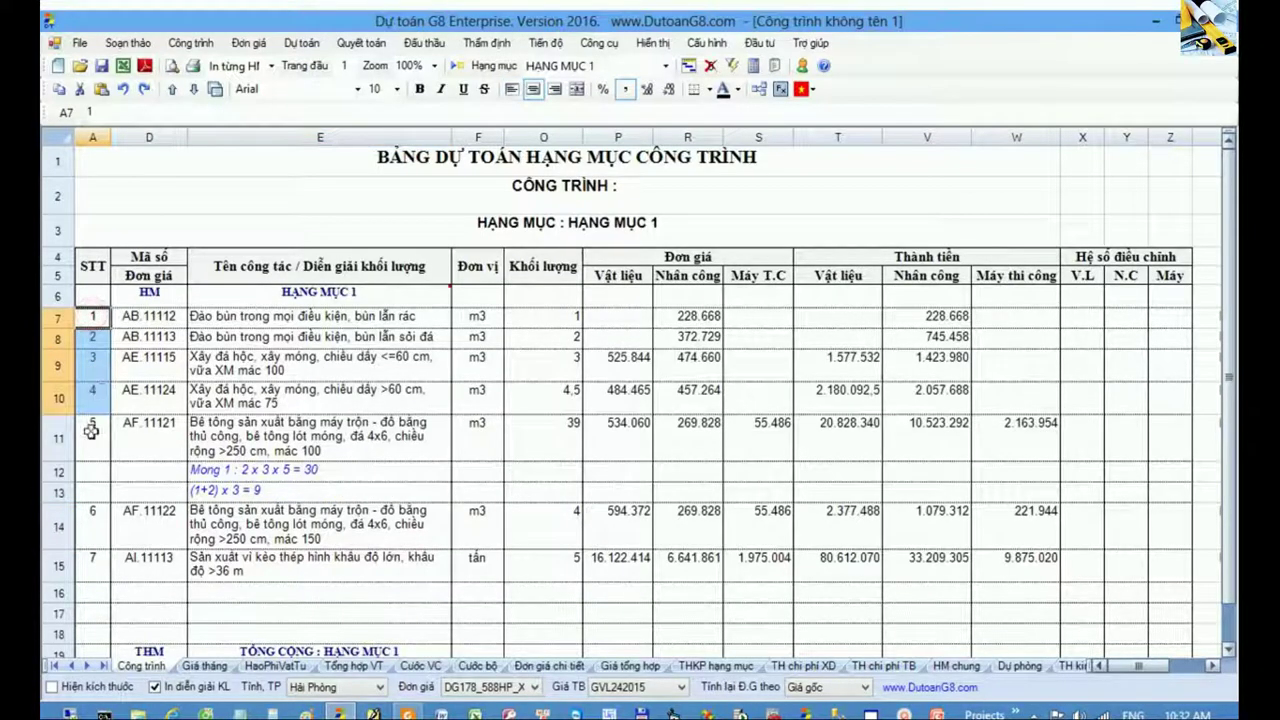
{"action": "left_click", "coordinate": [58, 566]}
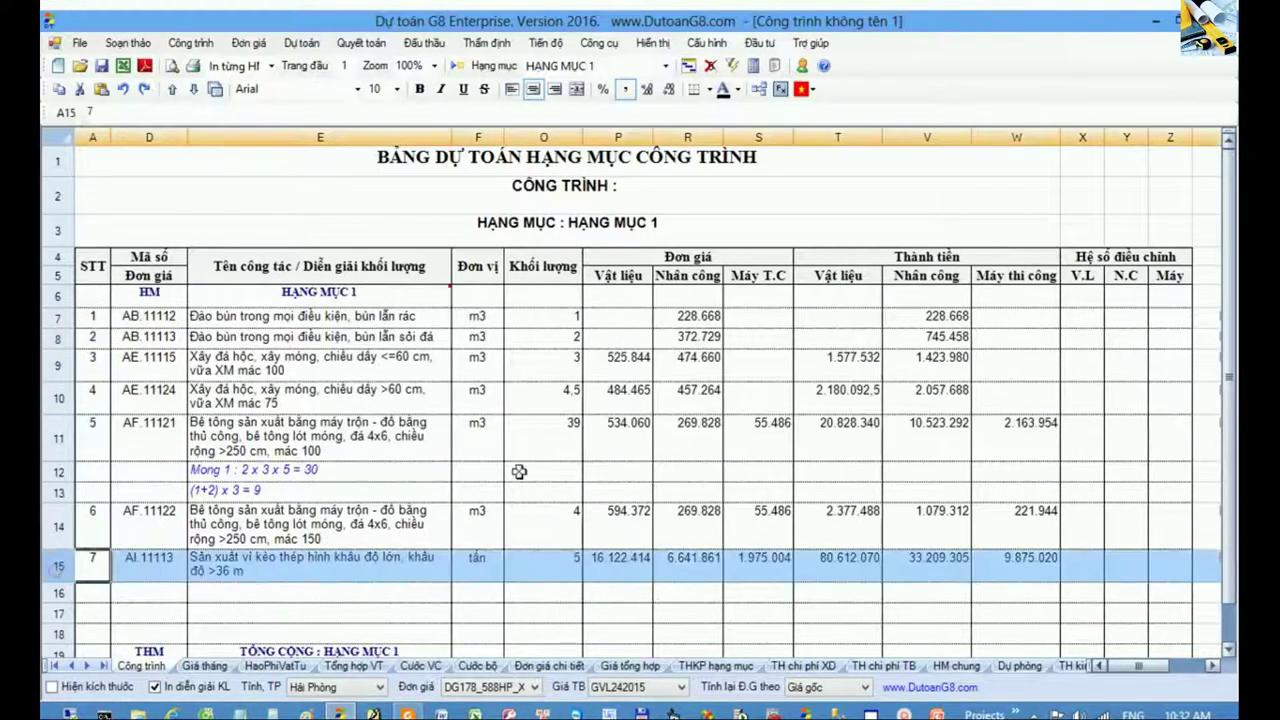
{"action": "left_click", "coordinate": [364, 476]}
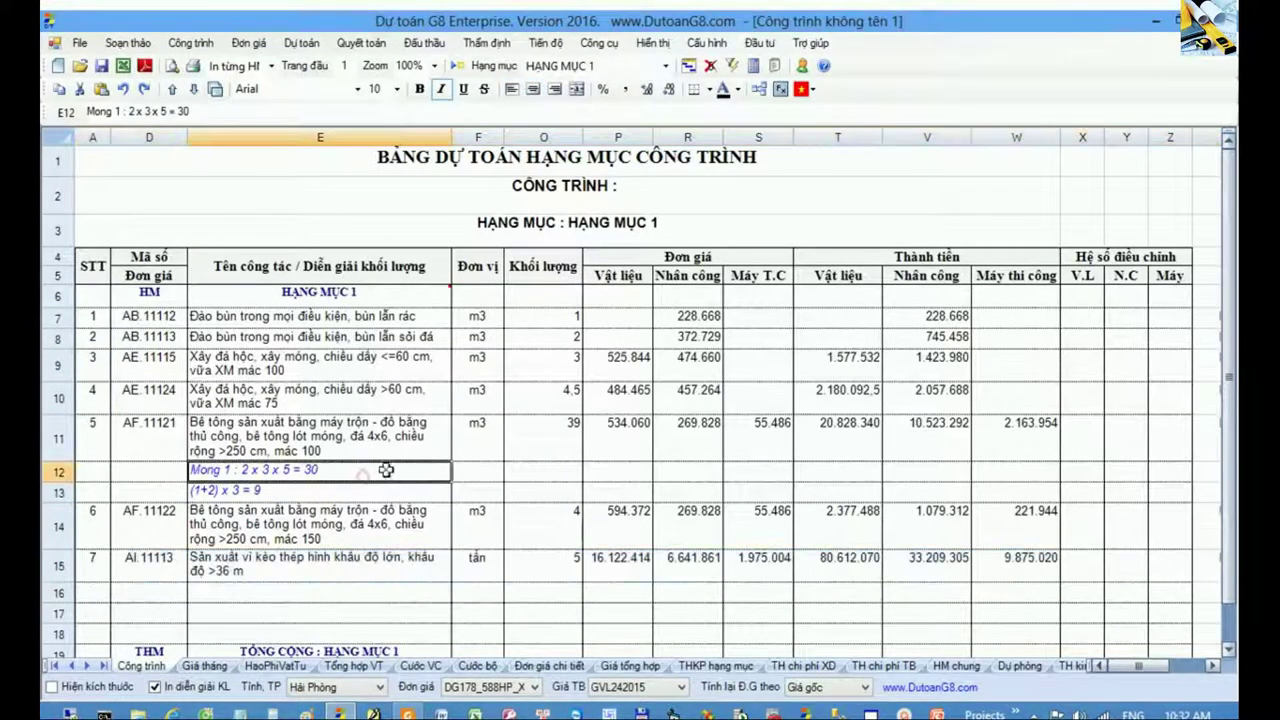
{"action": "left_click", "coordinate": [205, 666]}
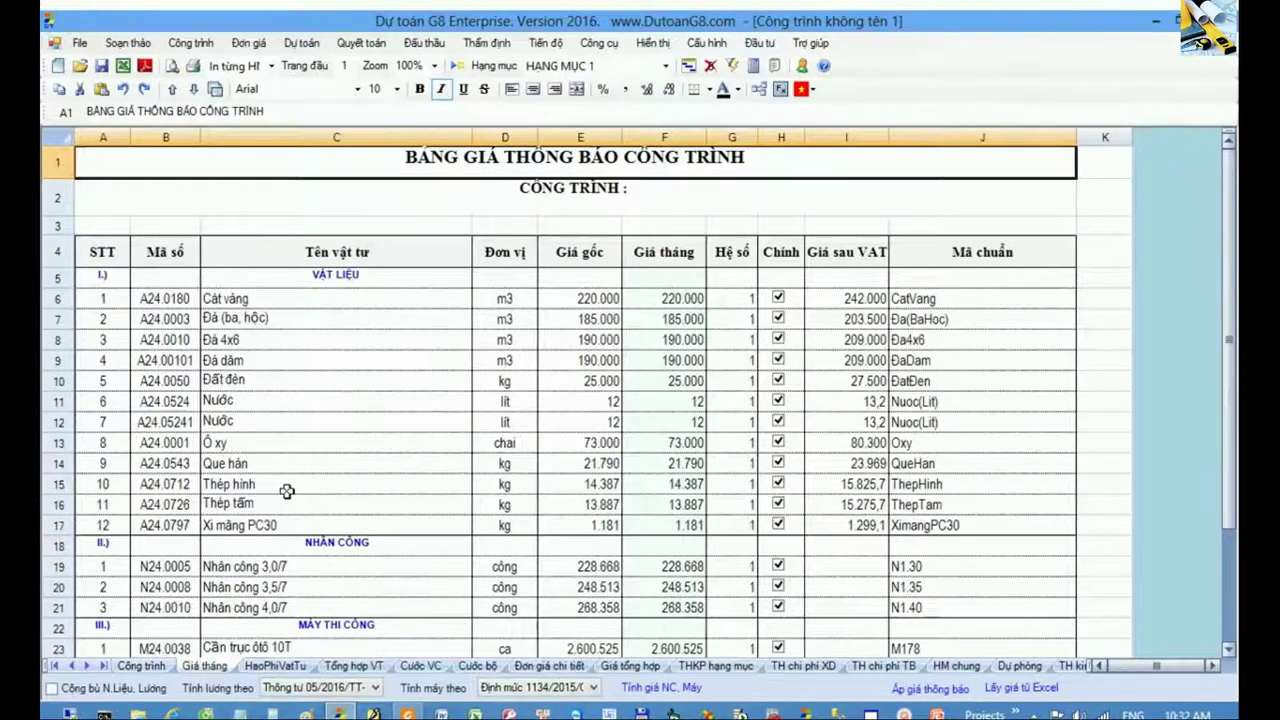
- Leave Thông tư 05/2016/TT-BXD as the wage basis on Giá tháng, then bring up Foxit Reader
{"action": "left_click", "coordinate": [287, 489]}
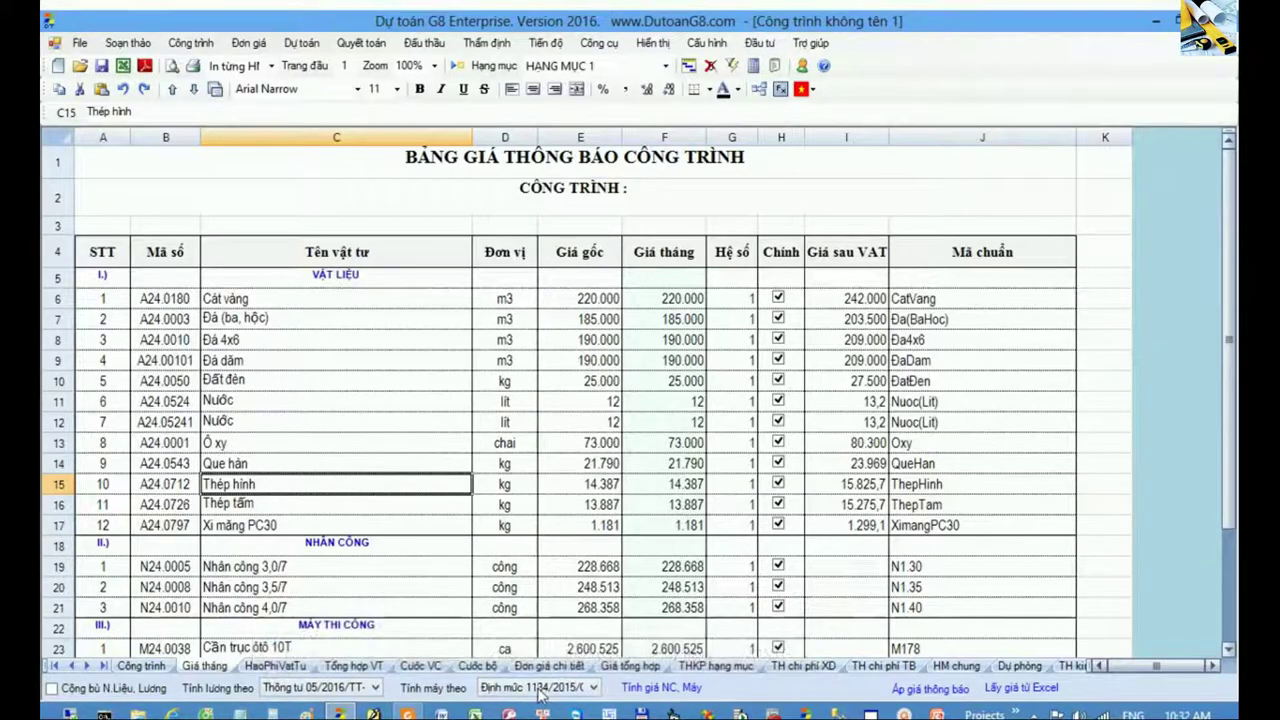
{"action": "left_click", "coordinate": [376, 688]}
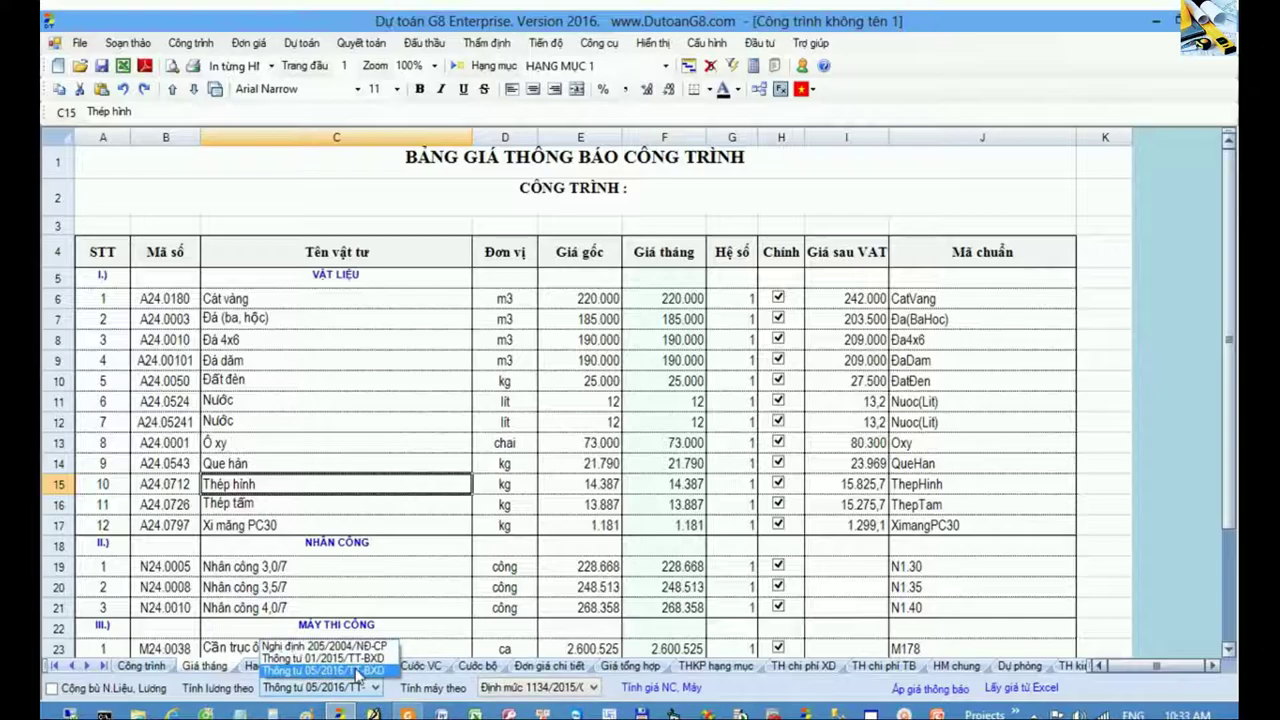
{"action": "left_click", "coordinate": [358, 670]}
{"action": "left_click", "coordinate": [371, 460]}
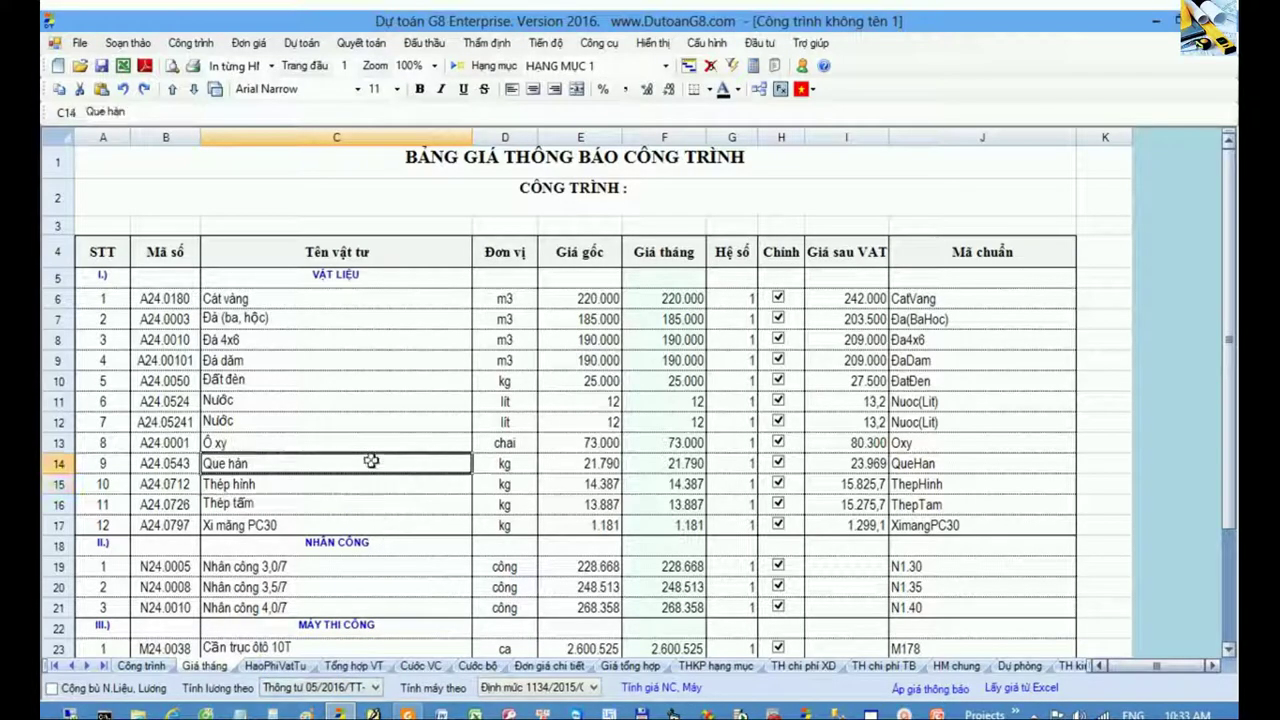
{"action": "left_click", "coordinate": [244, 292]}
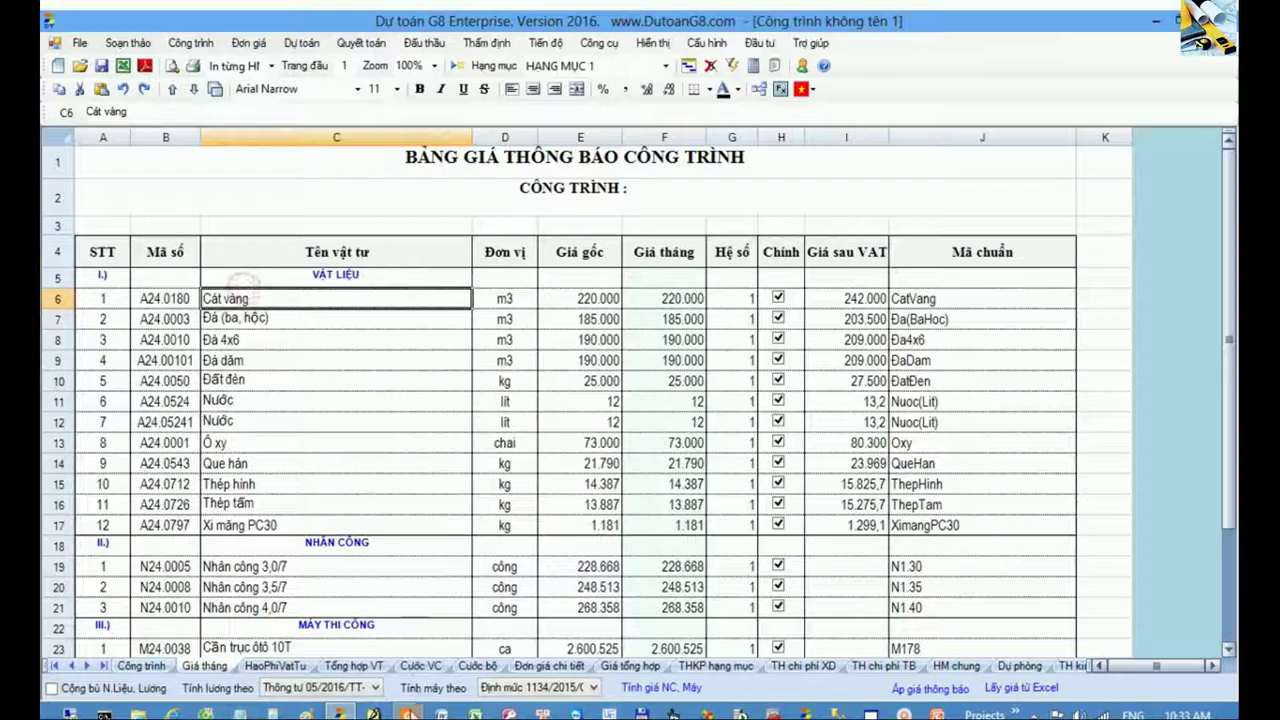
{"action": "left_click", "coordinate": [408, 713]}
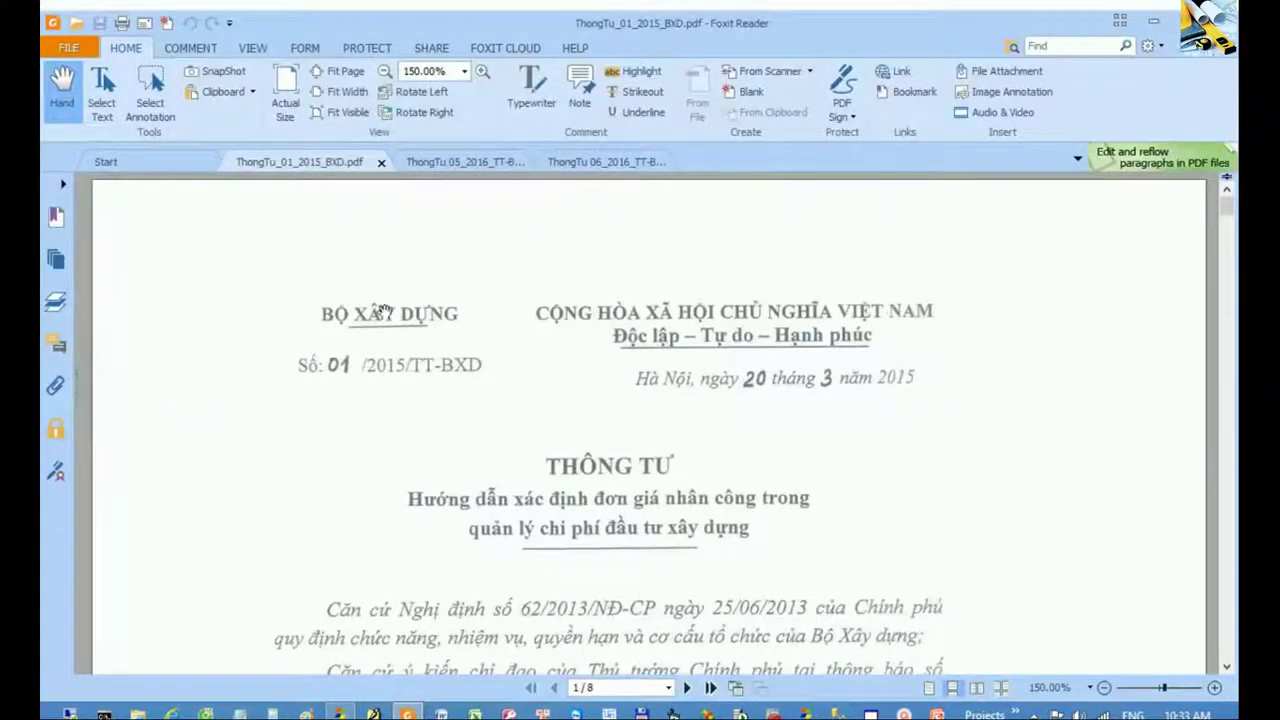
- Scroll ThongTu_01_2015_BXD.pdf down to Điều 7 on page 3, showing the 15/5/2015 effective date
{"action": "left_click", "coordinate": [469, 165]}
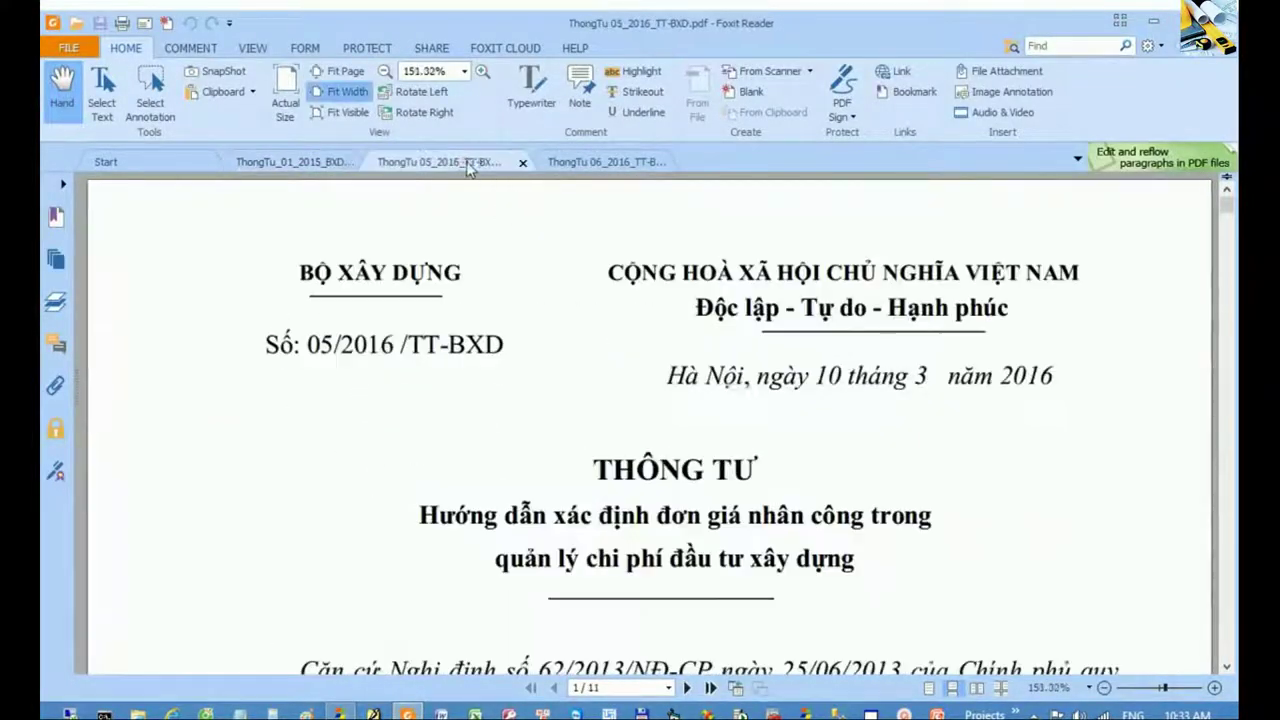
{"action": "left_click", "coordinate": [330, 166]}
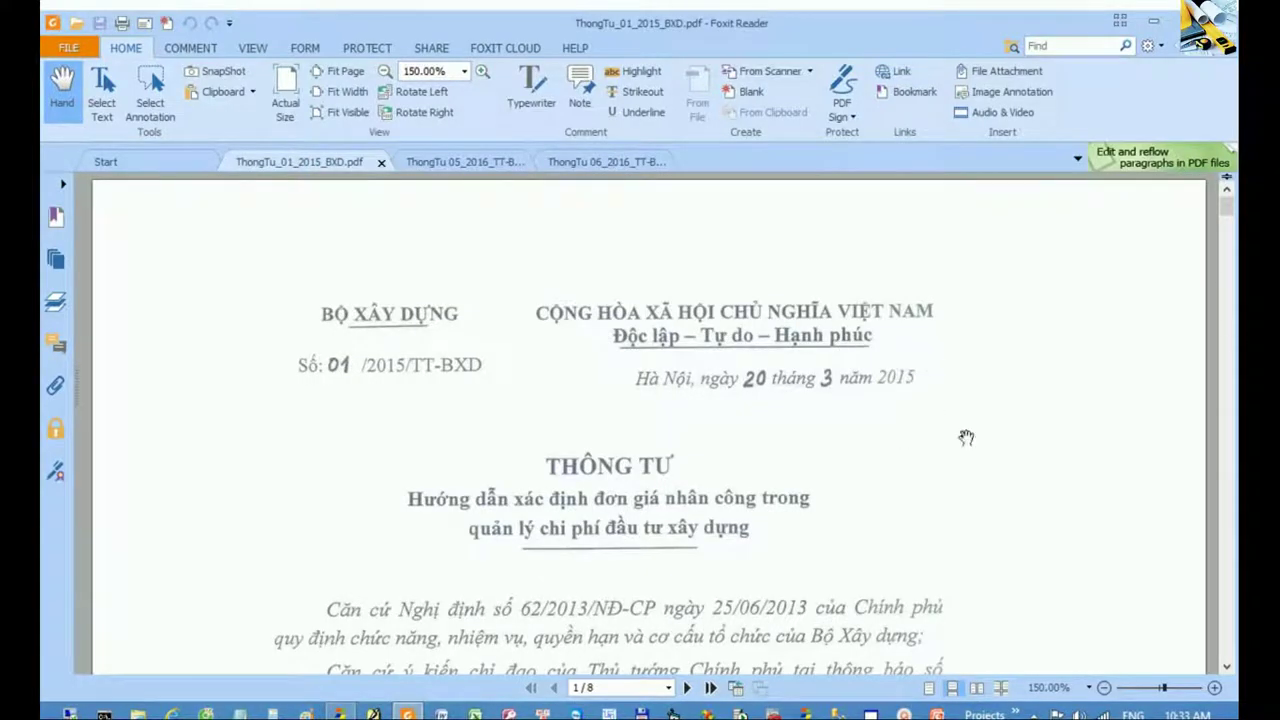
{"action": "scroll", "coordinate": [966, 437], "scroll_direction": "down", "scroll_amount": 5}
{"action": "scroll", "coordinate": [850, 494], "scroll_direction": "down", "scroll_amount": 5}
{"action": "scroll", "coordinate": [850, 494], "scroll_direction": "down", "scroll_amount": 2}
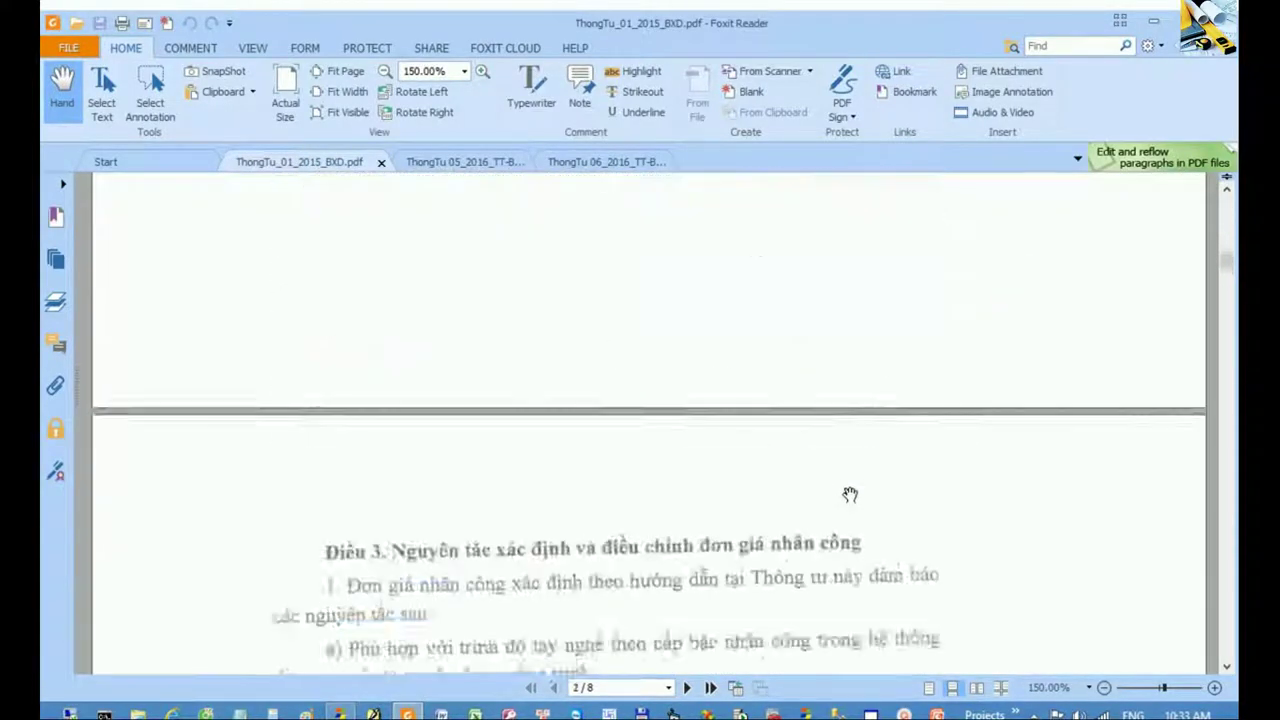
{"action": "scroll", "coordinate": [850, 494], "scroll_direction": "down", "scroll_amount": 5}
{"action": "scroll", "coordinate": [850, 494], "scroll_direction": "down", "scroll_amount": 5}
{"action": "scroll", "coordinate": [849, 494], "scroll_direction": "down", "scroll_amount": 5}
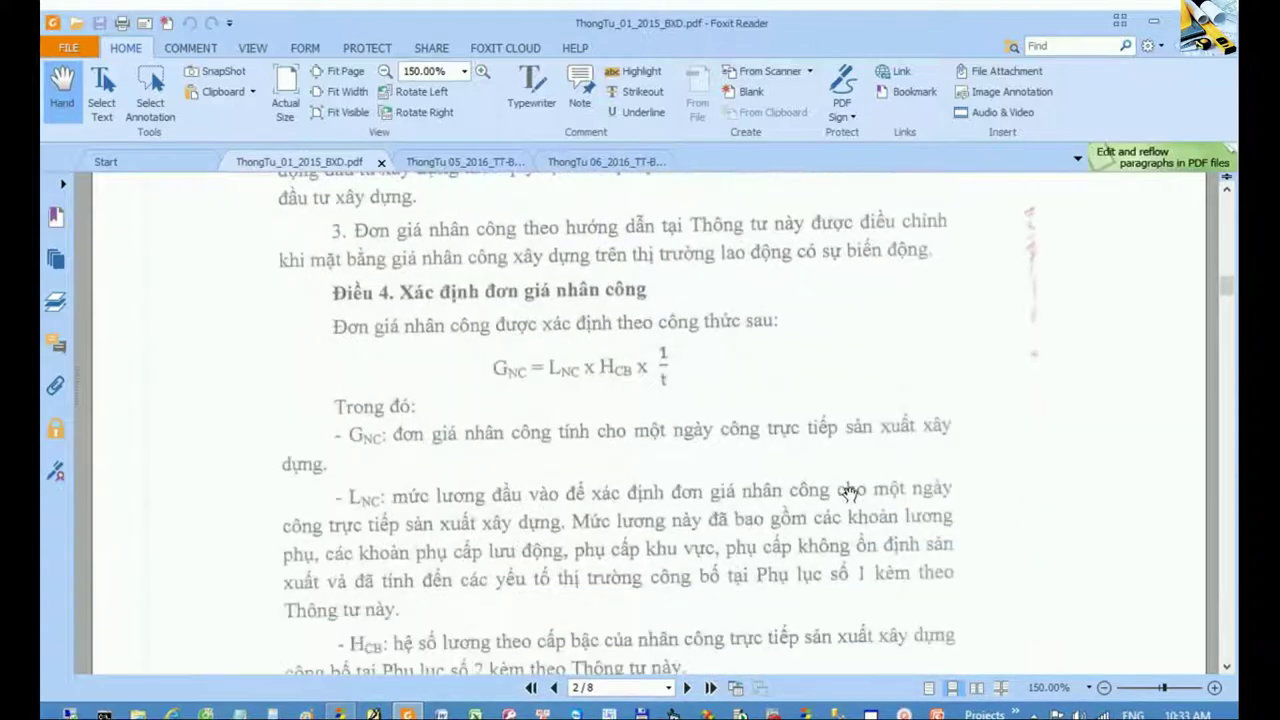
{"action": "scroll", "coordinate": [849, 494], "scroll_direction": "down", "scroll_amount": 4}
{"action": "scroll", "coordinate": [849, 494], "scroll_direction": "up", "scroll_amount": 6}
{"action": "scroll", "coordinate": [849, 494], "scroll_direction": "down", "scroll_amount": 3}
{"action": "scroll", "coordinate": [849, 494], "scroll_direction": "down", "scroll_amount": 5}
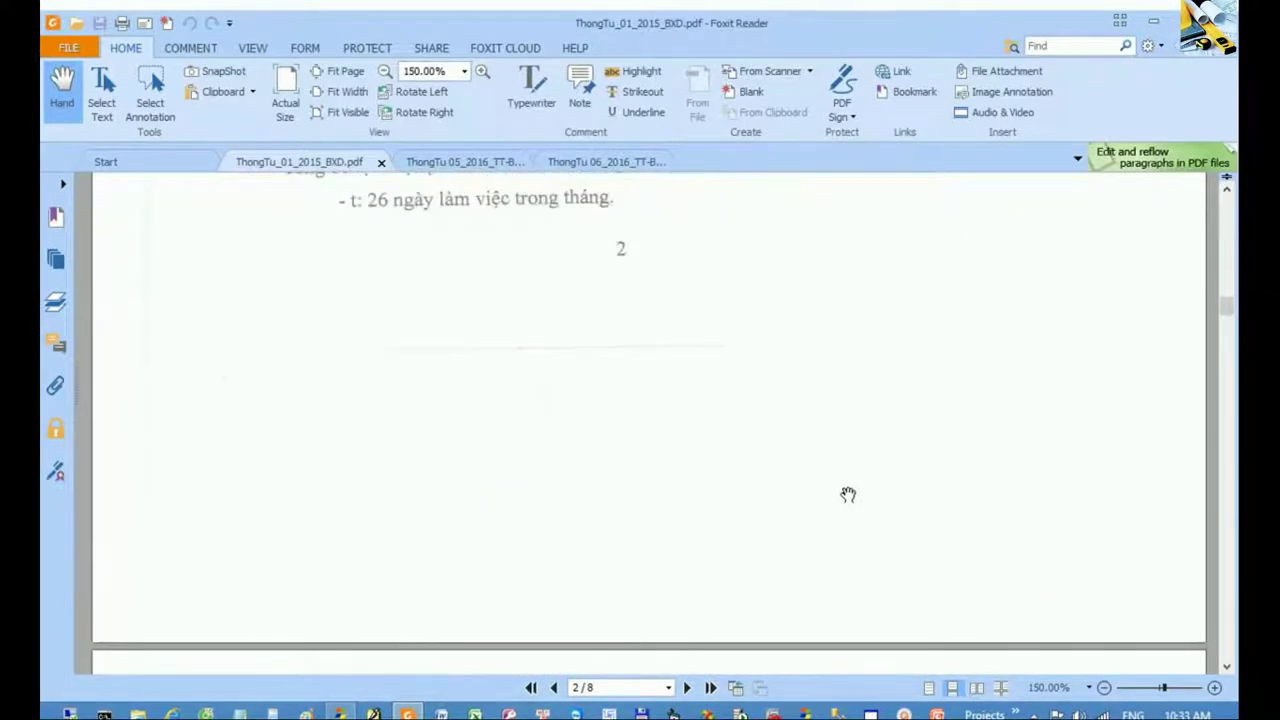
{"action": "scroll", "coordinate": [849, 494], "scroll_direction": "down", "scroll_amount": 5}
{"action": "scroll", "coordinate": [849, 494], "scroll_direction": "down", "scroll_amount": 2}
{"action": "scroll", "coordinate": [848, 494], "scroll_direction": "down", "scroll_amount": 3}
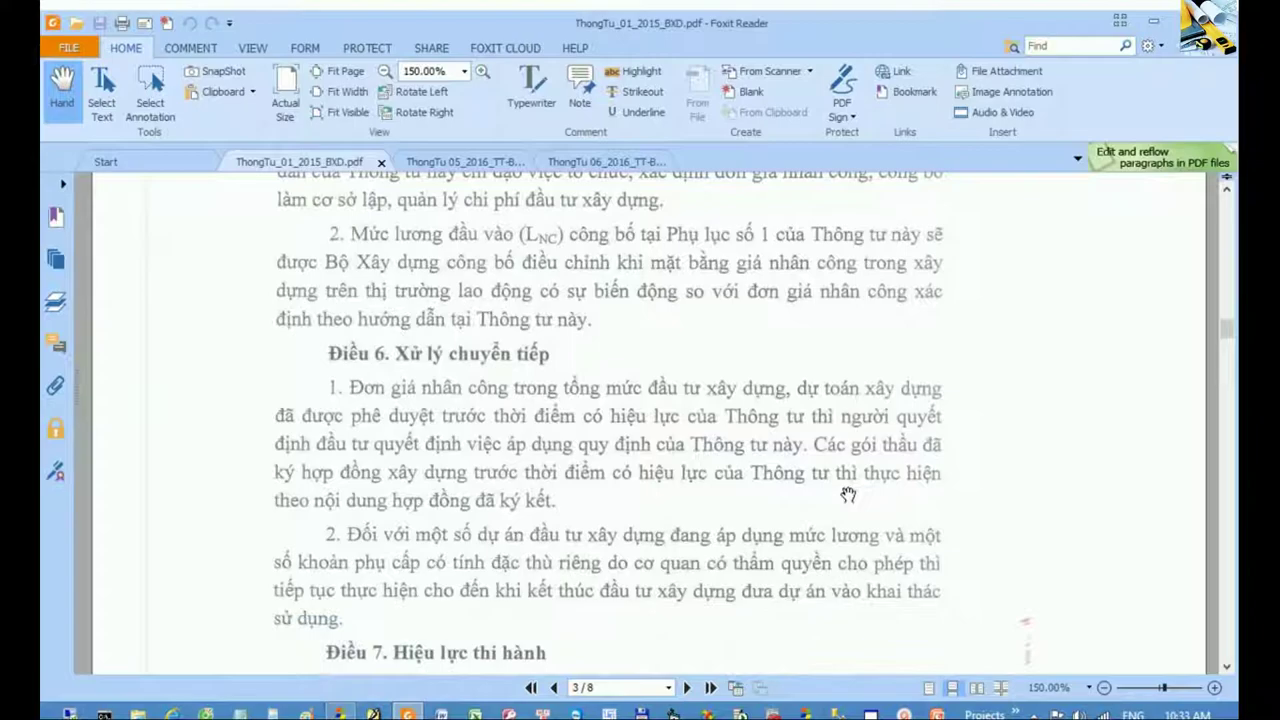
{"action": "scroll", "coordinate": [848, 494], "scroll_direction": "down", "scroll_amount": 1}
{"action": "scroll", "coordinate": [848, 494], "scroll_direction": "down", "scroll_amount": 2}
{"action": "scroll", "coordinate": [848, 494], "scroll_direction": "down", "scroll_amount": 2}
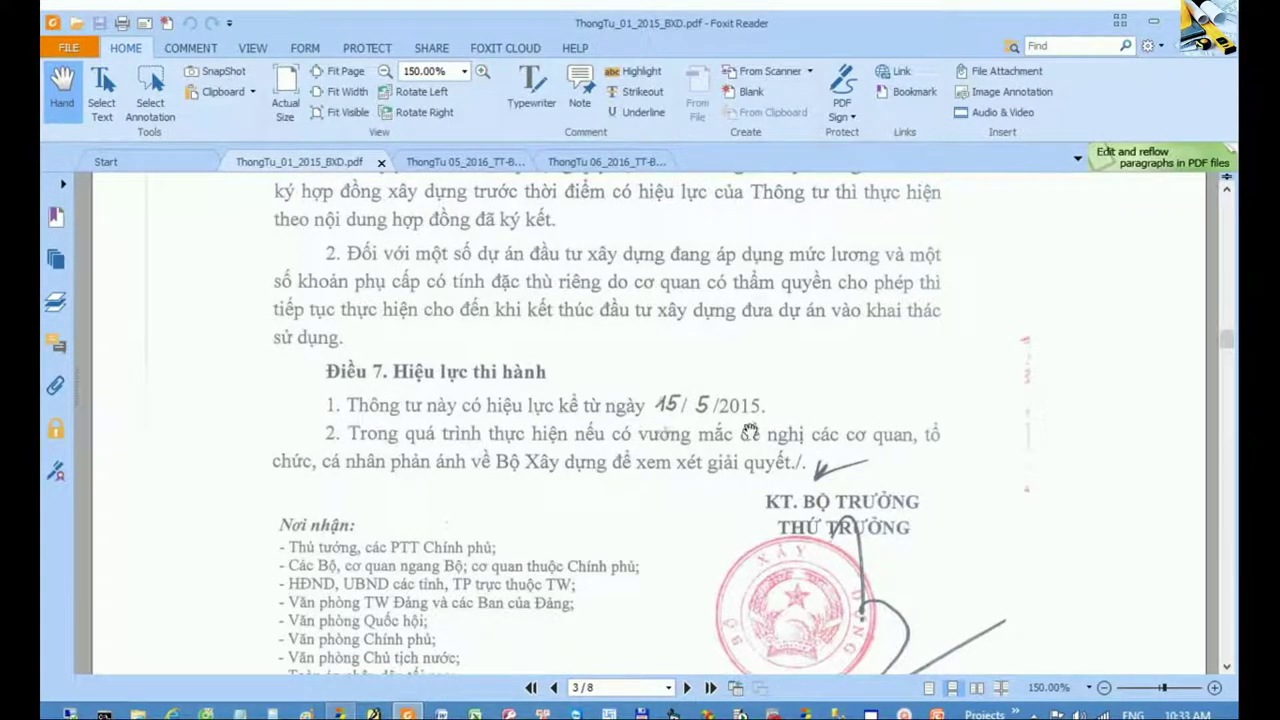
- Check the wage basis options, keeping Thông tư 05/2016, then view ThongTu 05_2016_TT-BXD.pdf in Foxit
{"action": "mouse_move", "coordinate": [340, 712]}
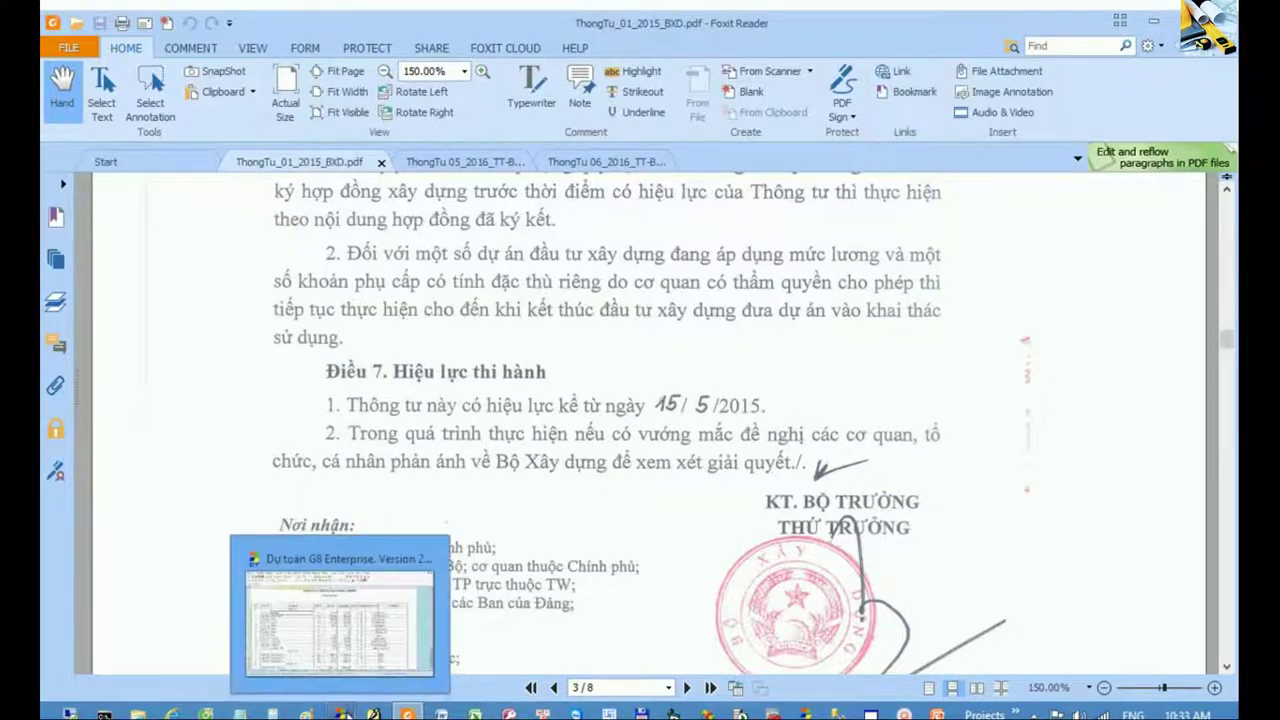
{"action": "left_click", "coordinate": [366, 673]}
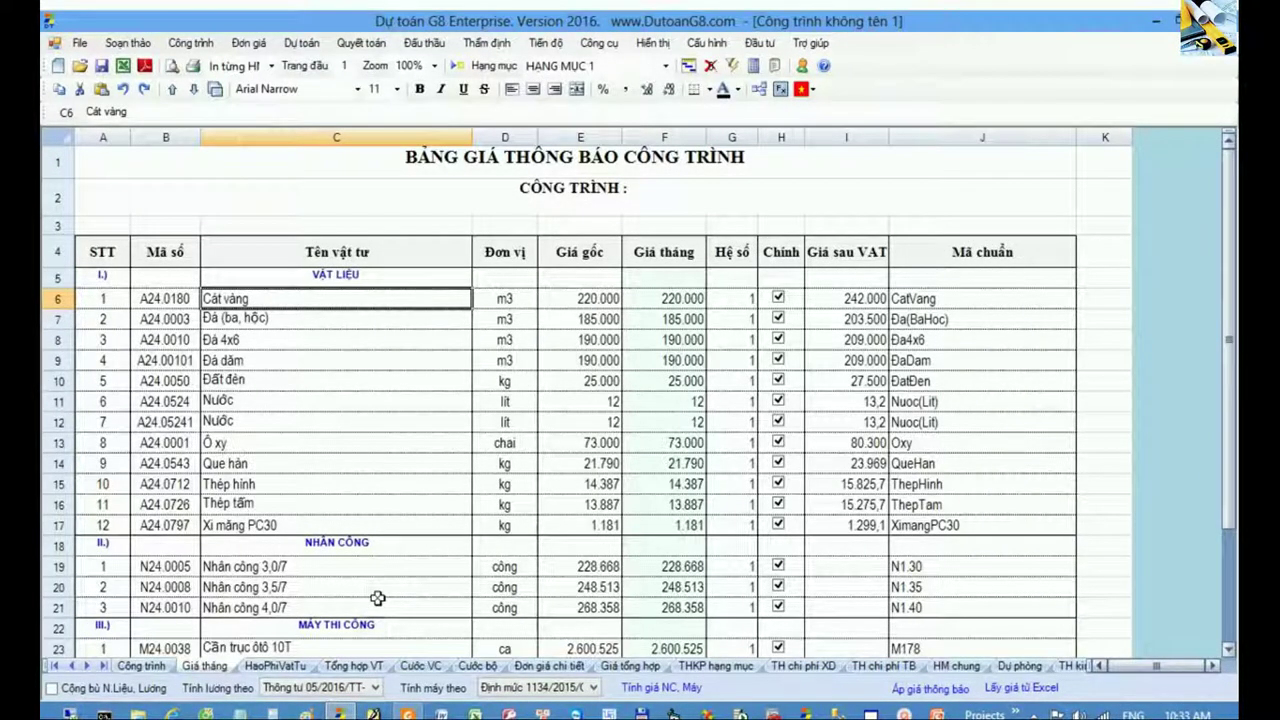
{"action": "left_click", "coordinate": [375, 687]}
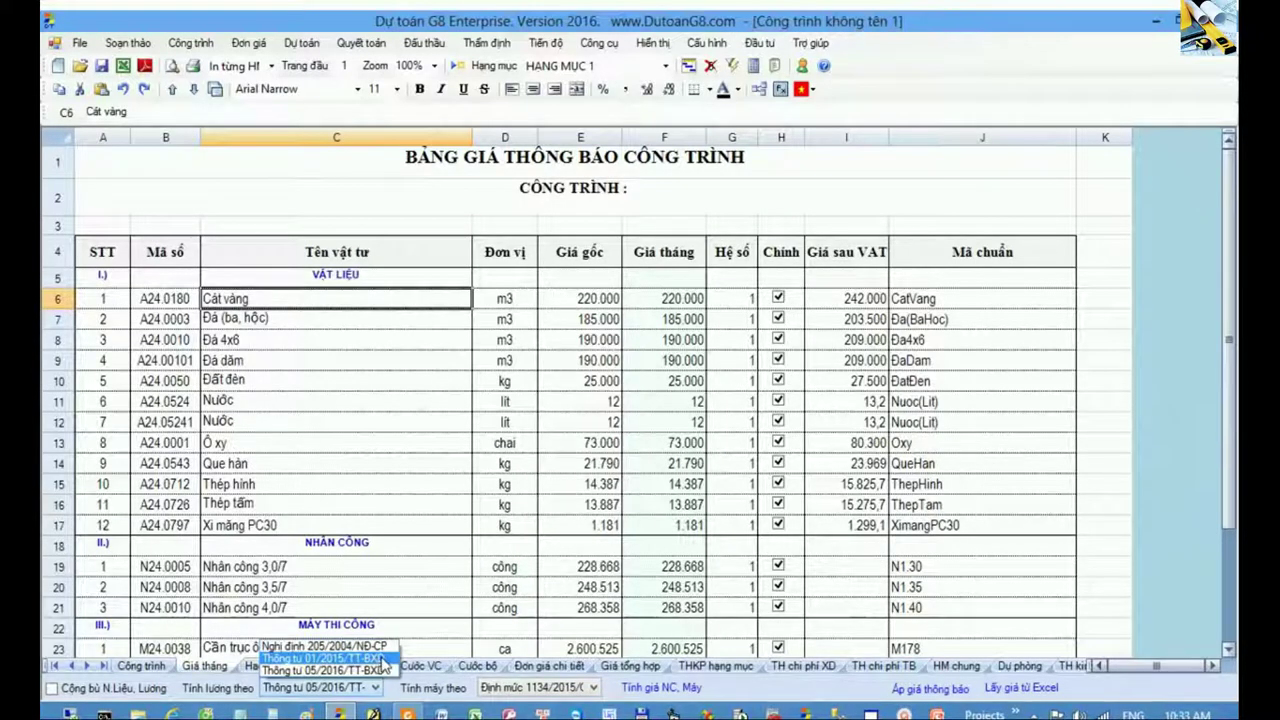
{"action": "left_click", "coordinate": [400, 565]}
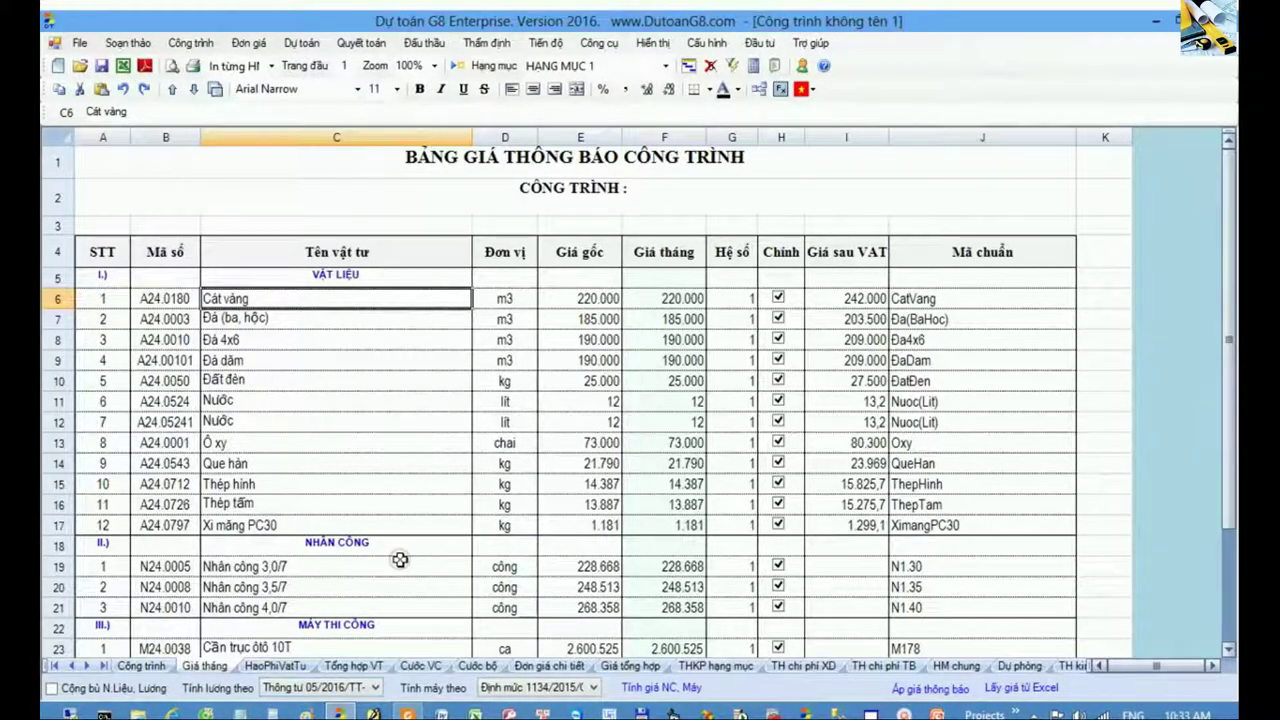
{"action": "left_click", "coordinate": [412, 713]}
{"action": "left_click", "coordinate": [488, 162]}
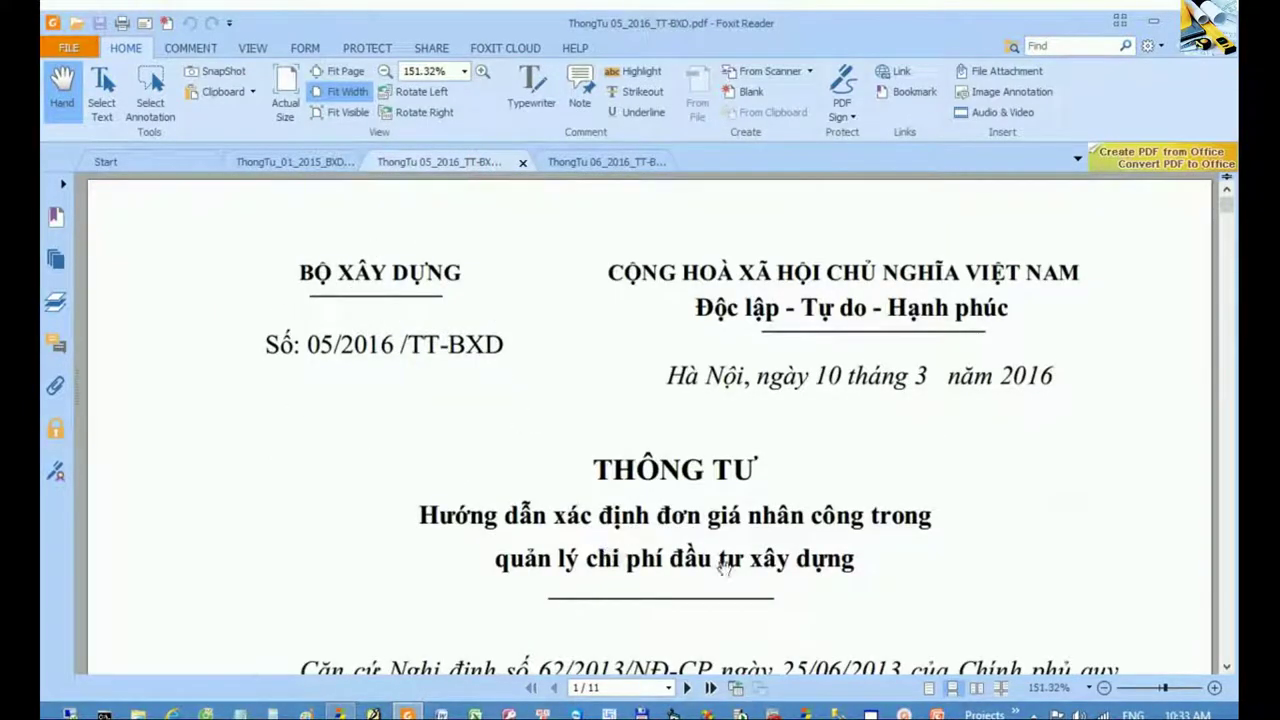
- Jump to page 8 of Thông tư 05/2016 and scroll to Điều 7
{"action": "left_click", "coordinate": [592, 688]}
{"action": "type", "text": "8"}
{"action": "key", "text": "Return"}
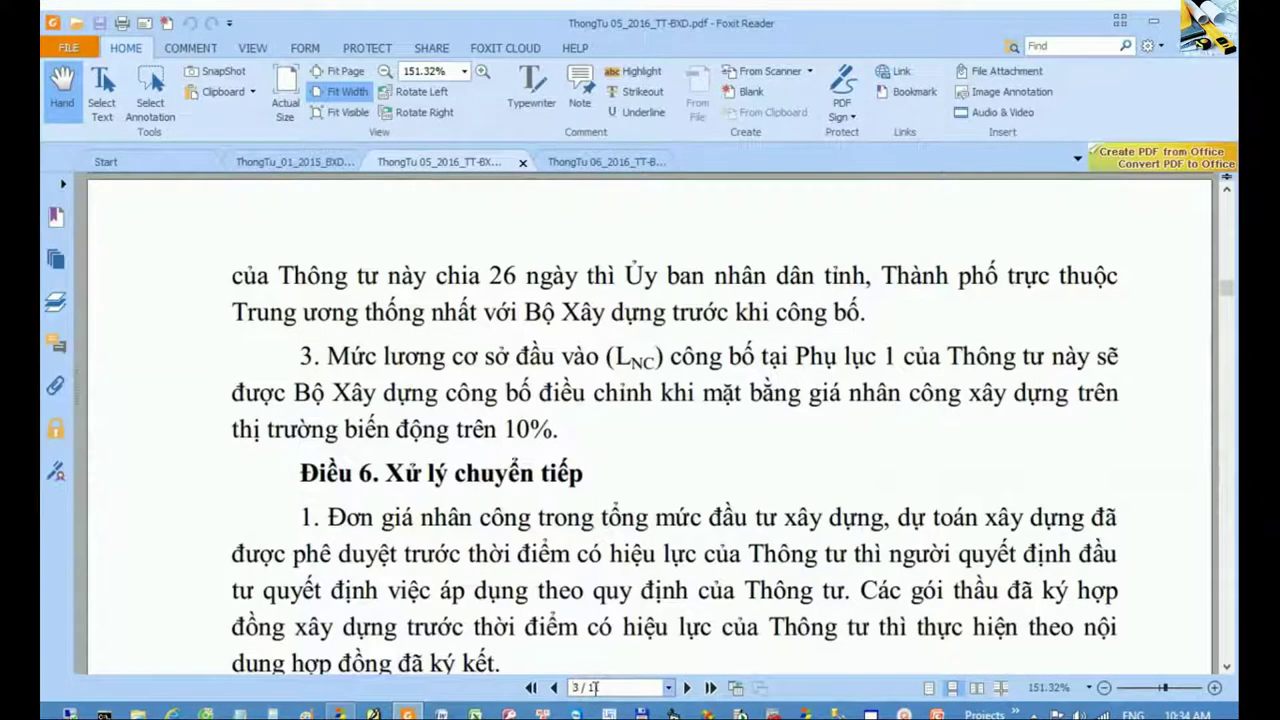
{"action": "scroll", "coordinate": [650, 520], "scroll_direction": "down", "scroll_amount": 5}
{"action": "scroll", "coordinate": [650, 520], "scroll_direction": "down", "scroll_amount": 2}
{"action": "scroll", "coordinate": [652, 516], "scroll_direction": "down", "scroll_amount": 3}
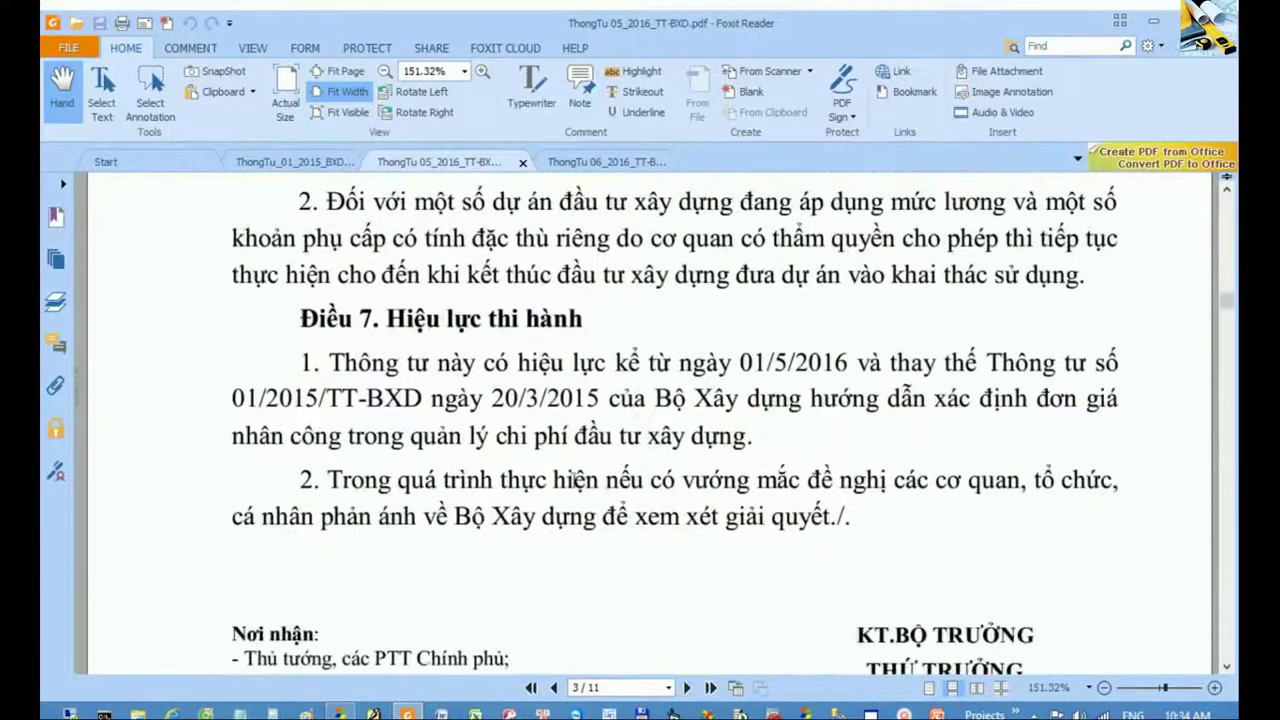
- Highlight the 01/5/2016 effective date and the replaced Thông tư 01/2015/TT-BXD reference, then return to G8
{"action": "left_click_drag", "start_coordinate": [386, 320], "coordinate": [582, 320]}
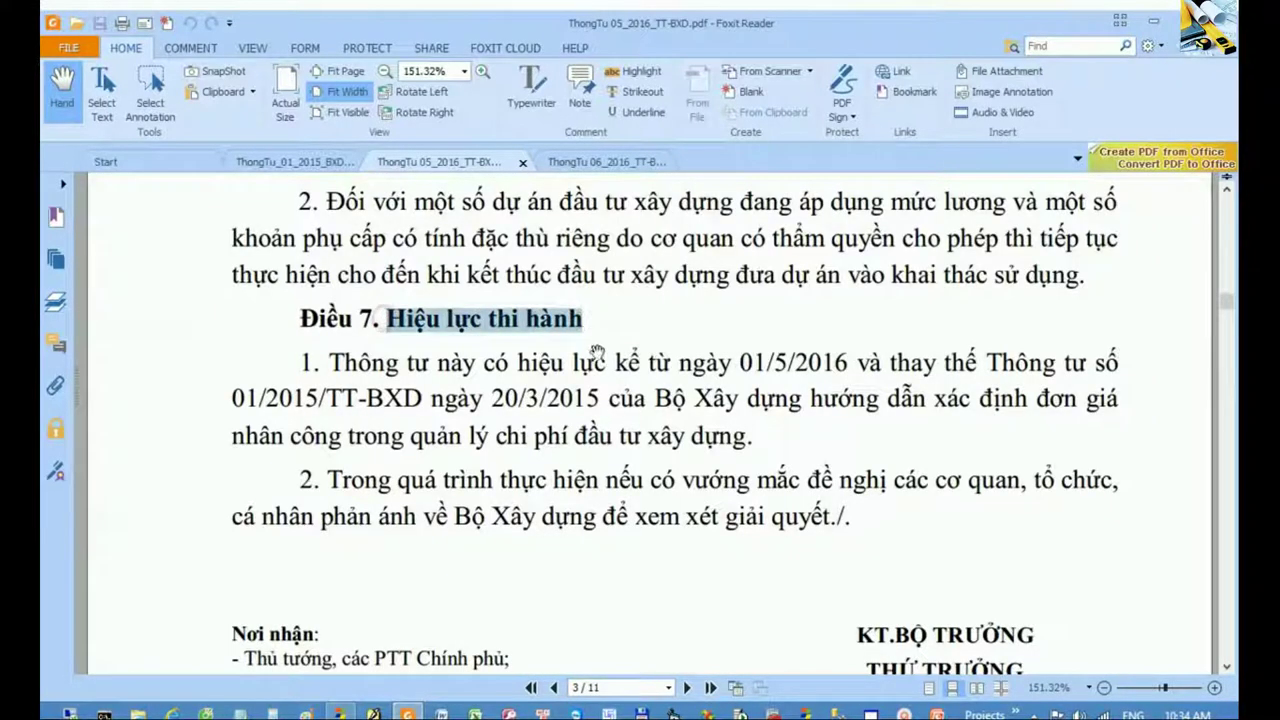
{"action": "left_click", "coordinate": [602, 355]}
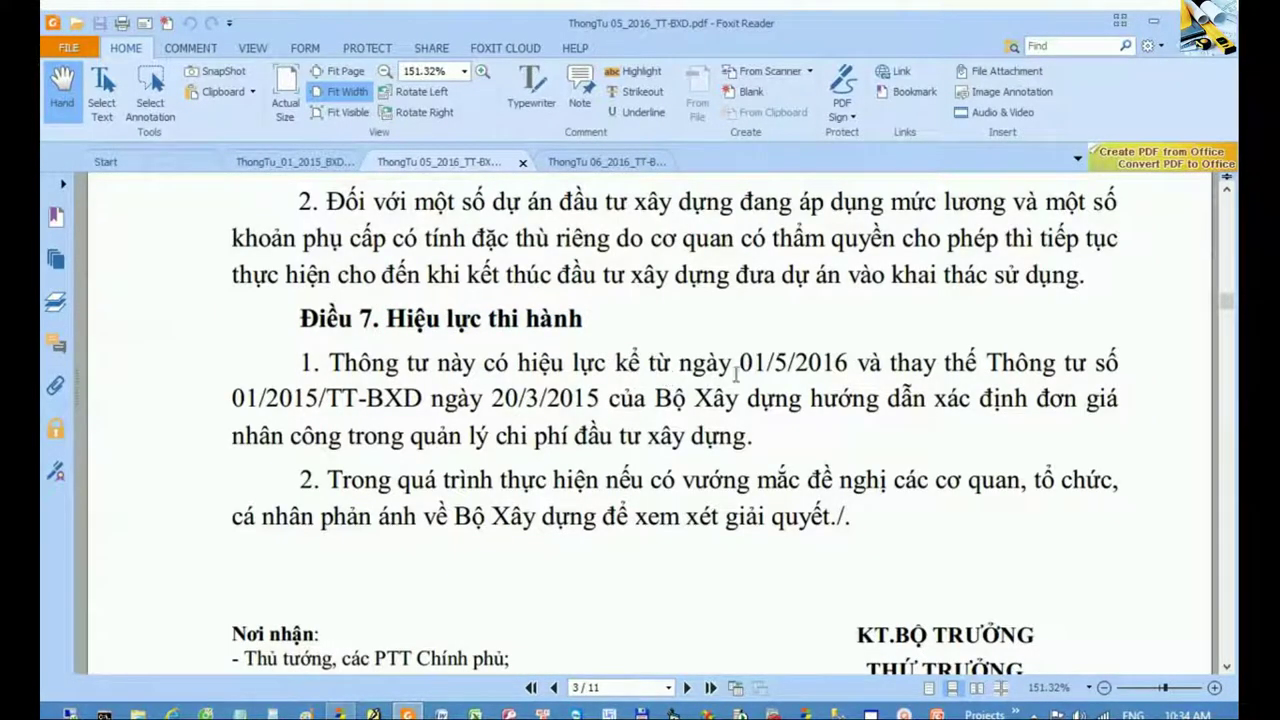
{"action": "left_click_drag", "start_coordinate": [740, 364], "coordinate": [848, 364]}
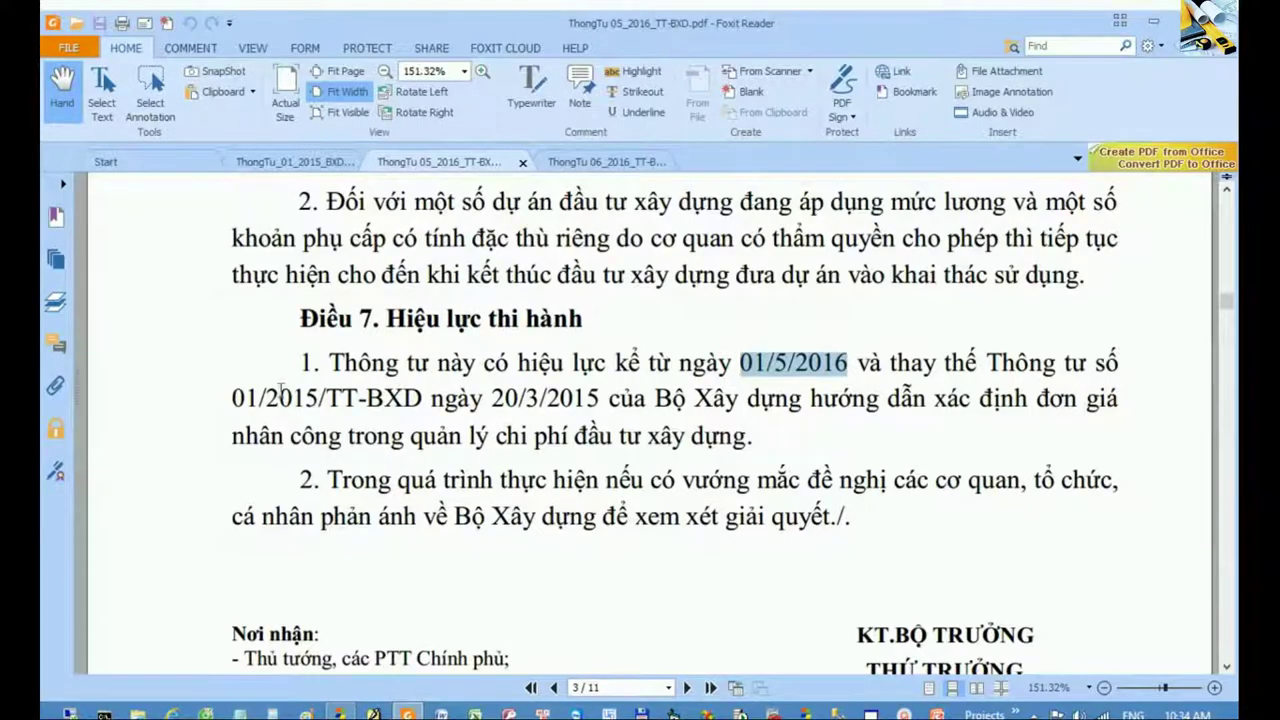
{"action": "left_click_drag", "start_coordinate": [233, 398], "coordinate": [592, 398]}
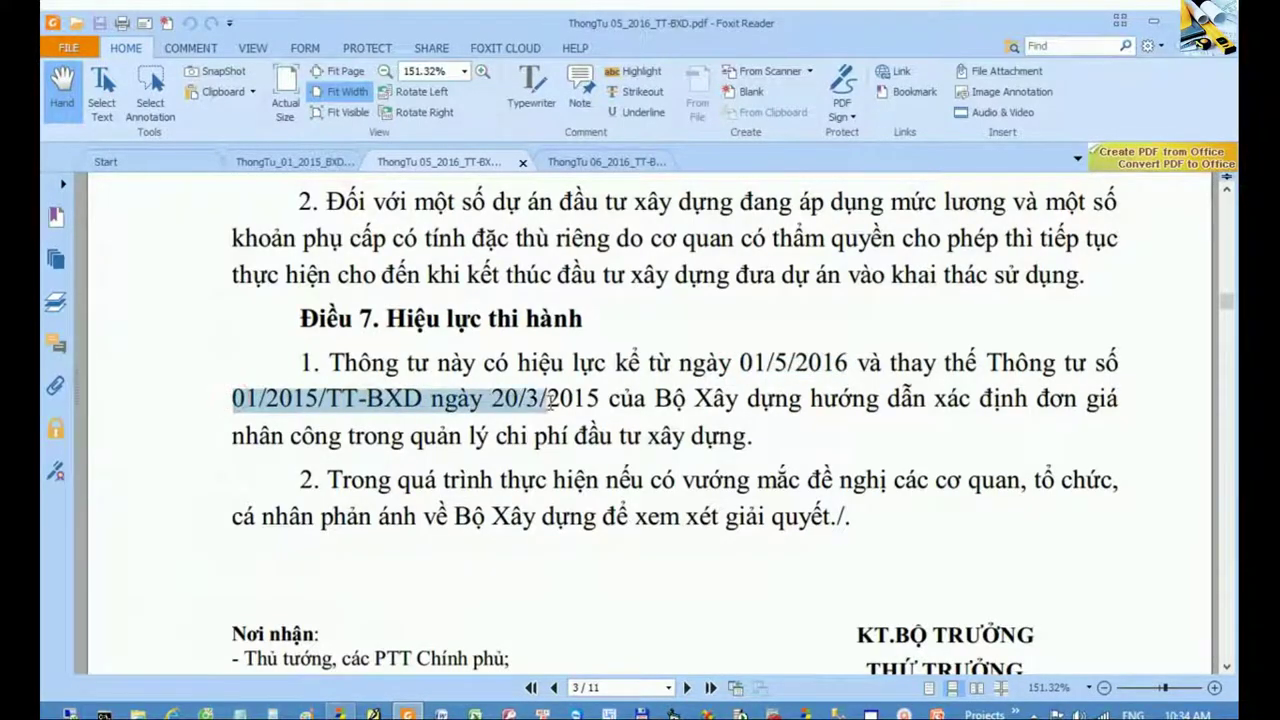
{"action": "left_click", "coordinate": [678, 398]}
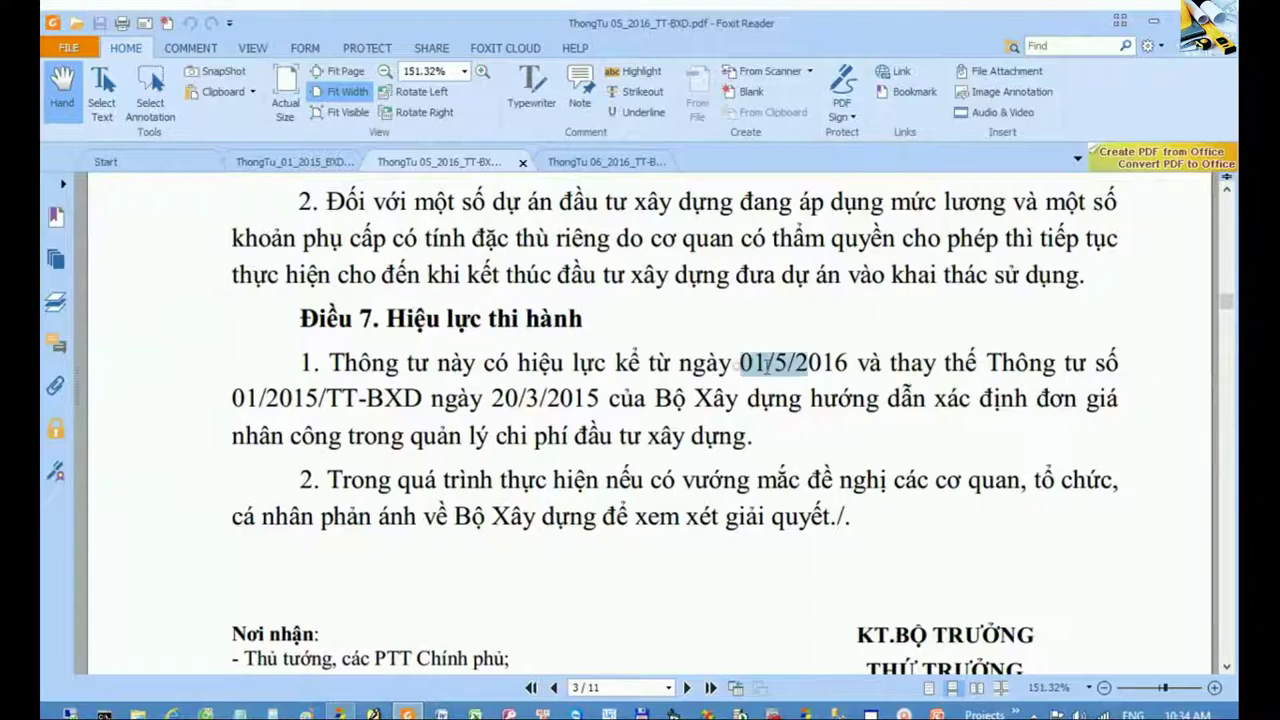
{"action": "left_click_drag", "start_coordinate": [739, 366], "coordinate": [848, 366]}
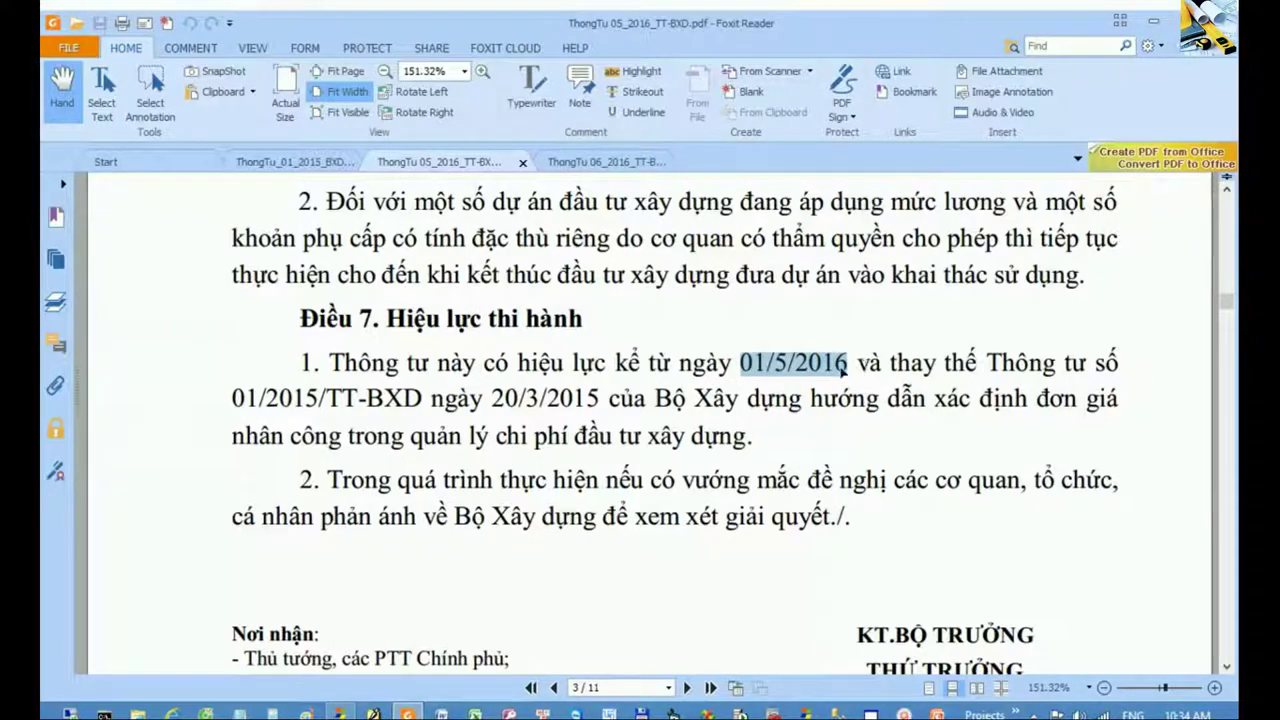
{"action": "left_click", "coordinate": [341, 712]}
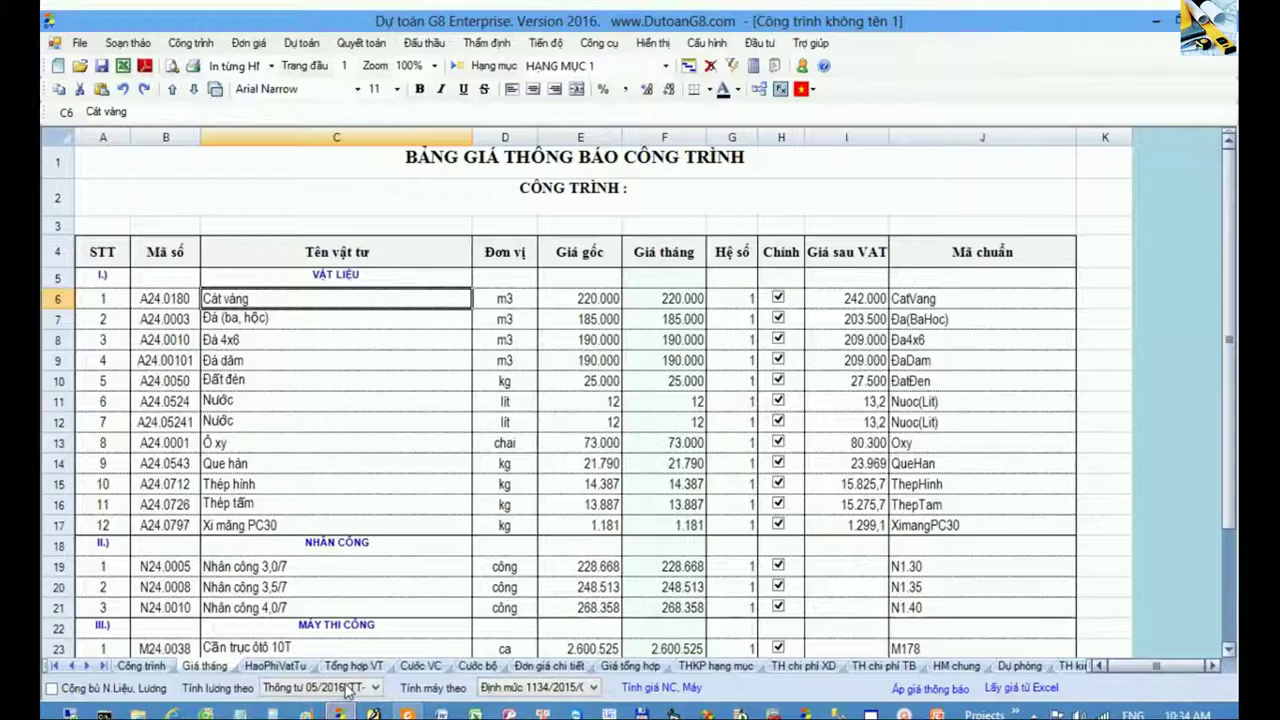
- Reconfirm Thông tư 05/2016/TT-BXD as the wage basis, briefly opening and dismissing the File menu
{"action": "left_click", "coordinate": [348, 688]}
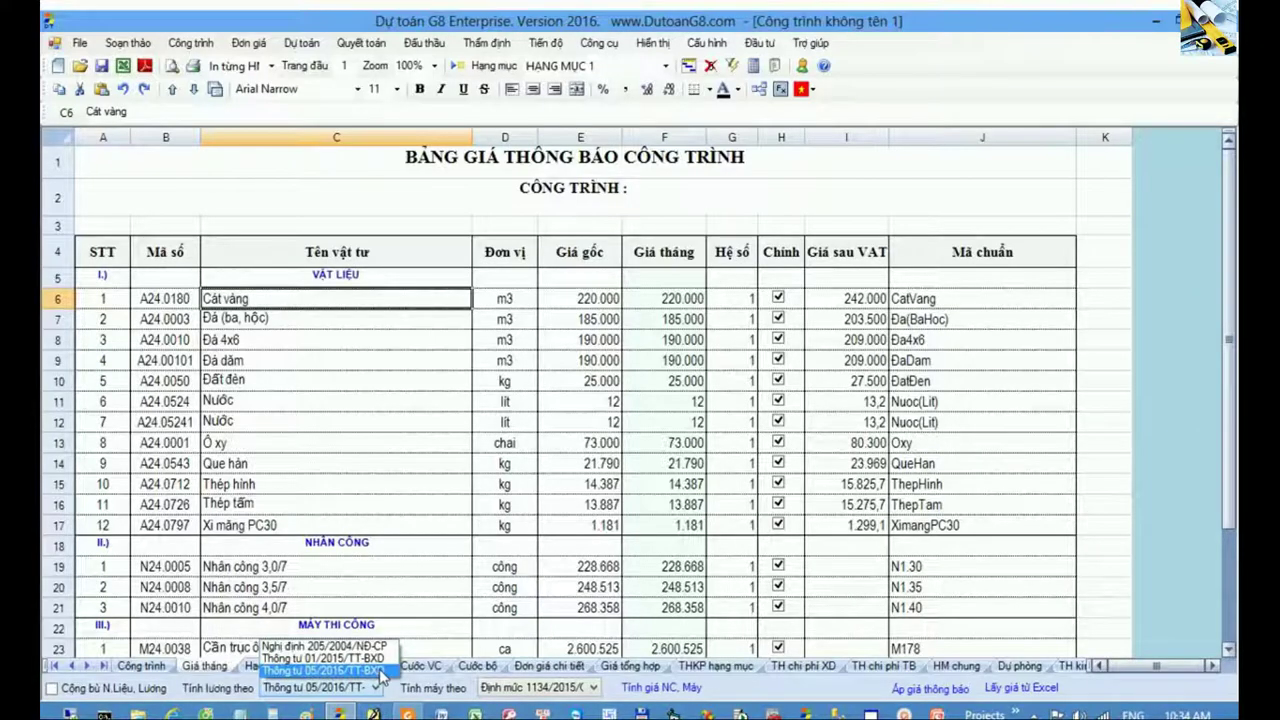
{"action": "left_click", "coordinate": [378, 671]}
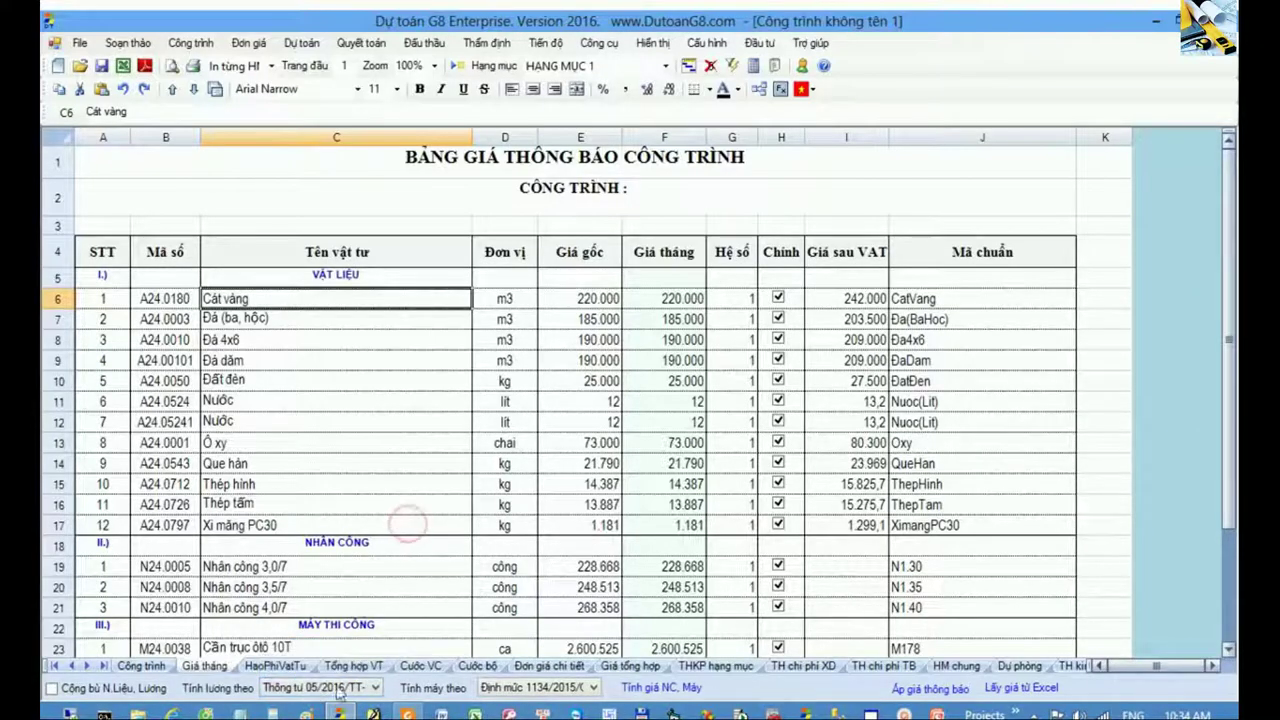
{"action": "left_click", "coordinate": [340, 443]}
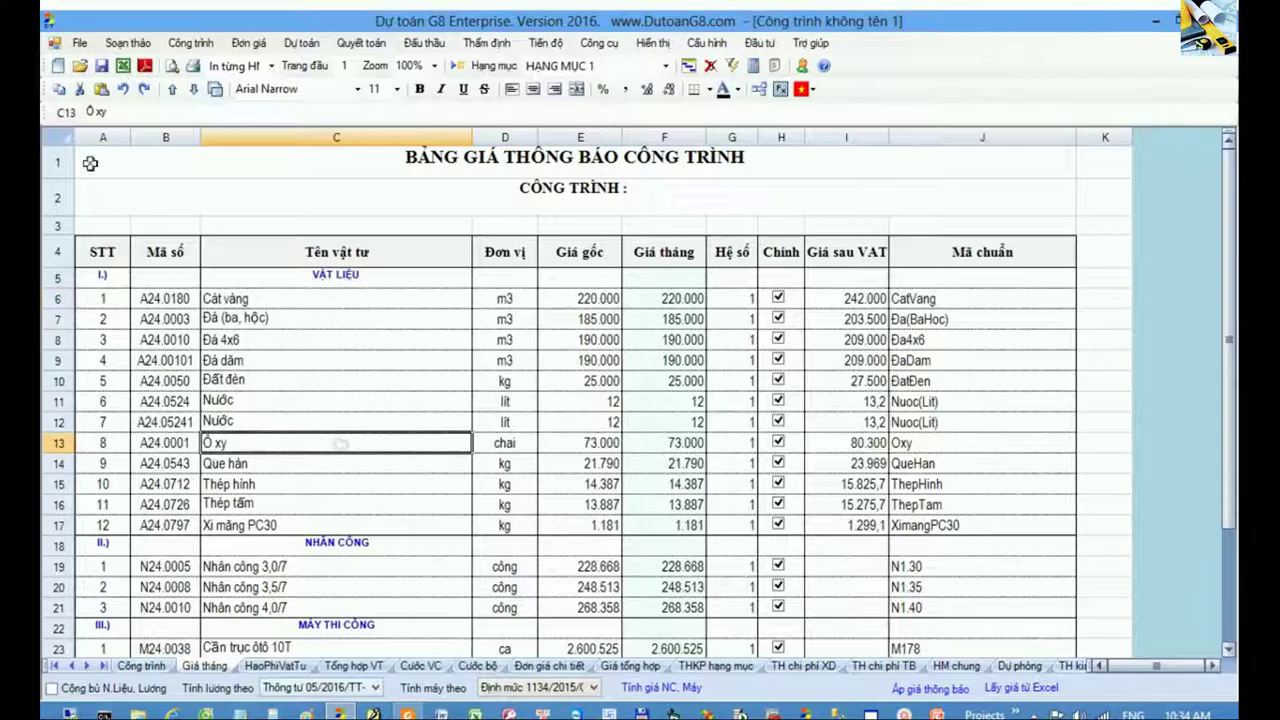
{"action": "left_click", "coordinate": [79, 43]}
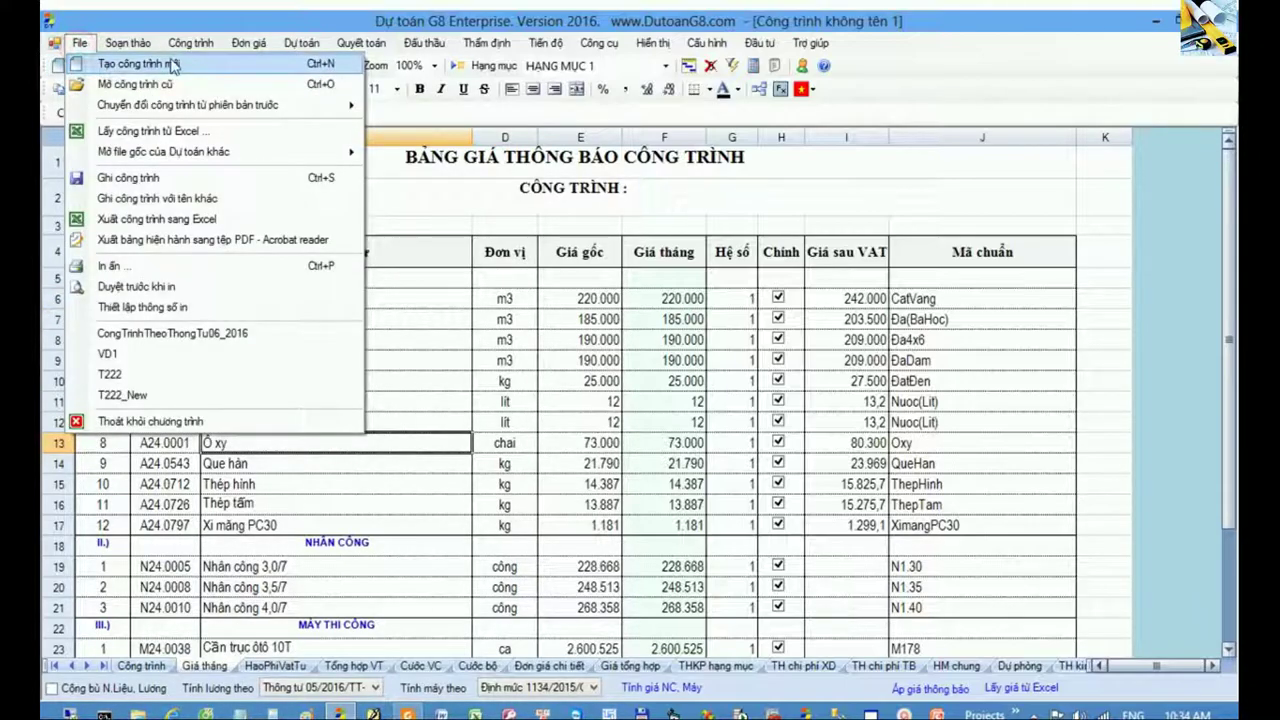
{"action": "left_click", "coordinate": [502, 360]}
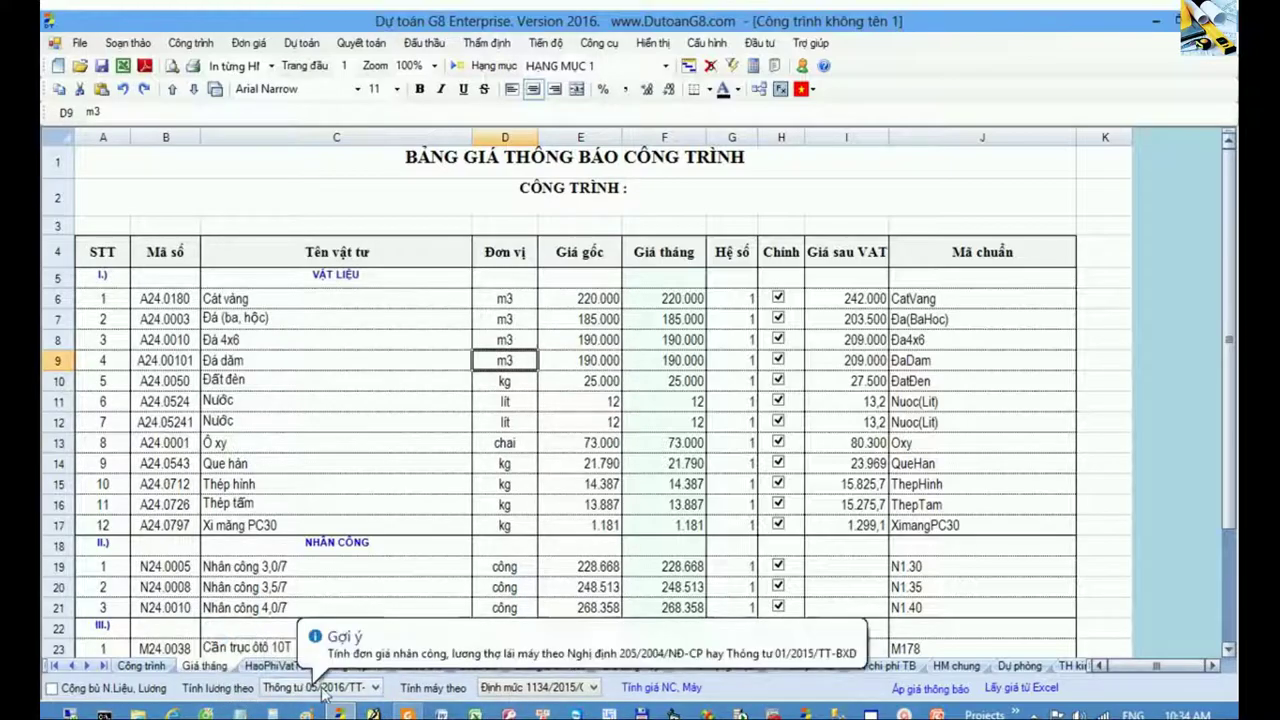
{"action": "left_click", "coordinate": [375, 688]}
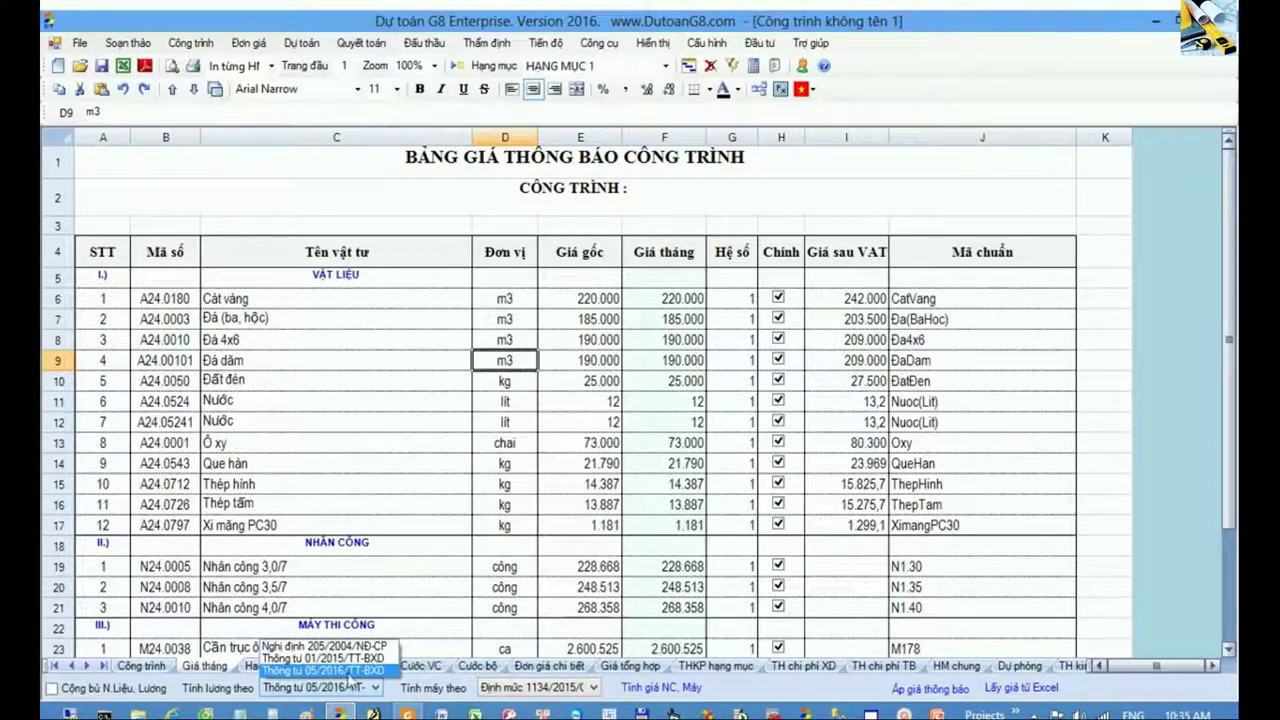
{"action": "left_click", "coordinate": [360, 672]}
{"action": "left_click", "coordinate": [355, 487]}
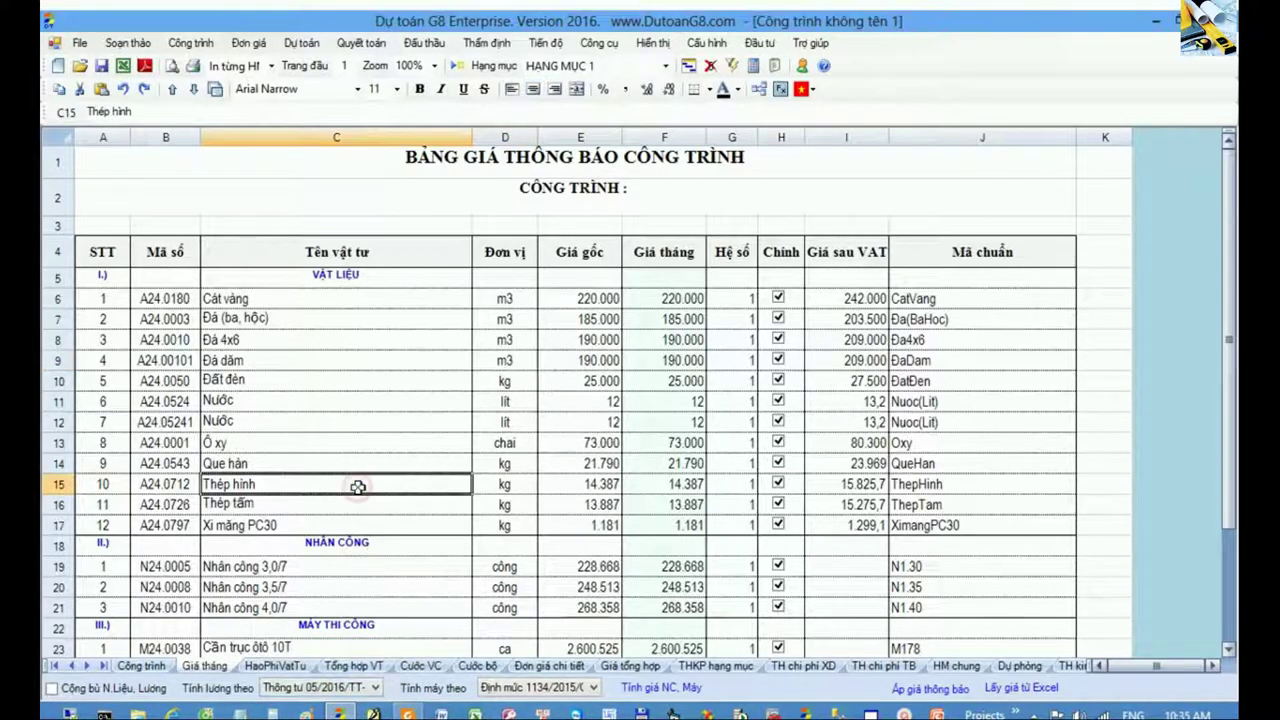
{"action": "mouse_move", "coordinate": [435, 697]}
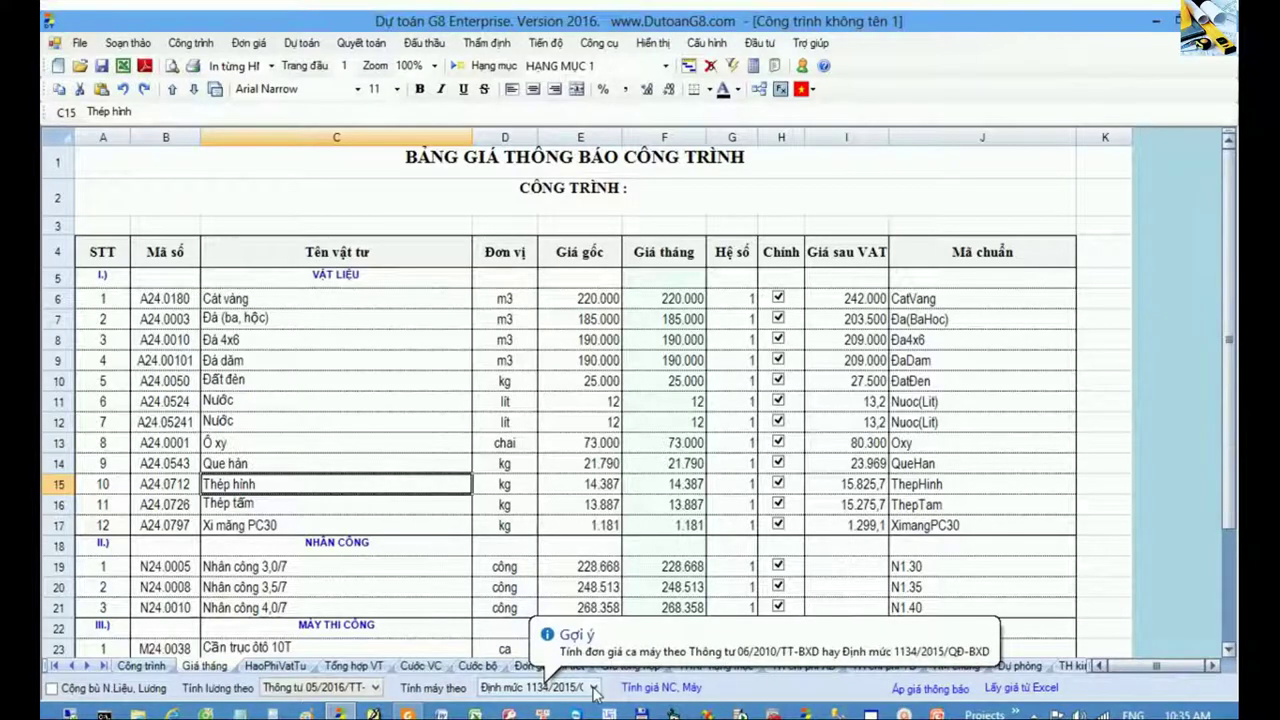
- Compare the opening pages of the Thông tư 05/2016 and Thông tư 06/2016 PDFs
{"action": "left_click", "coordinate": [407, 713]}
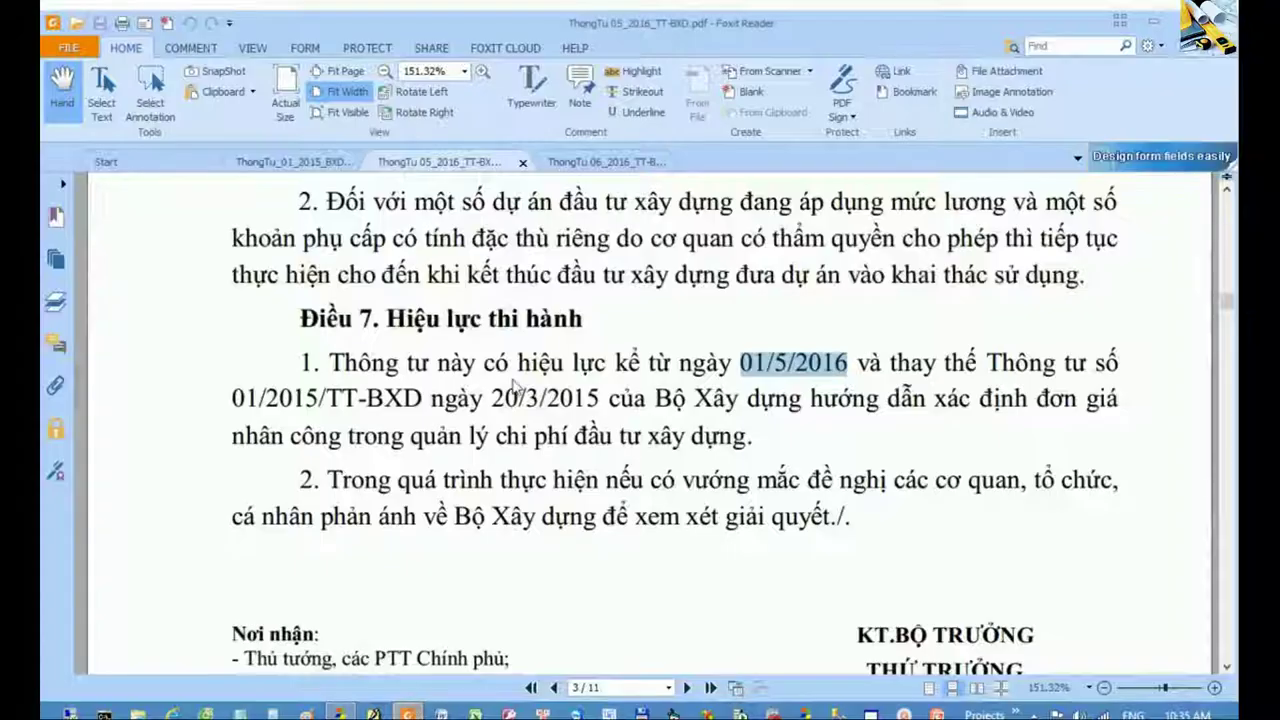
{"action": "left_click", "coordinate": [600, 160]}
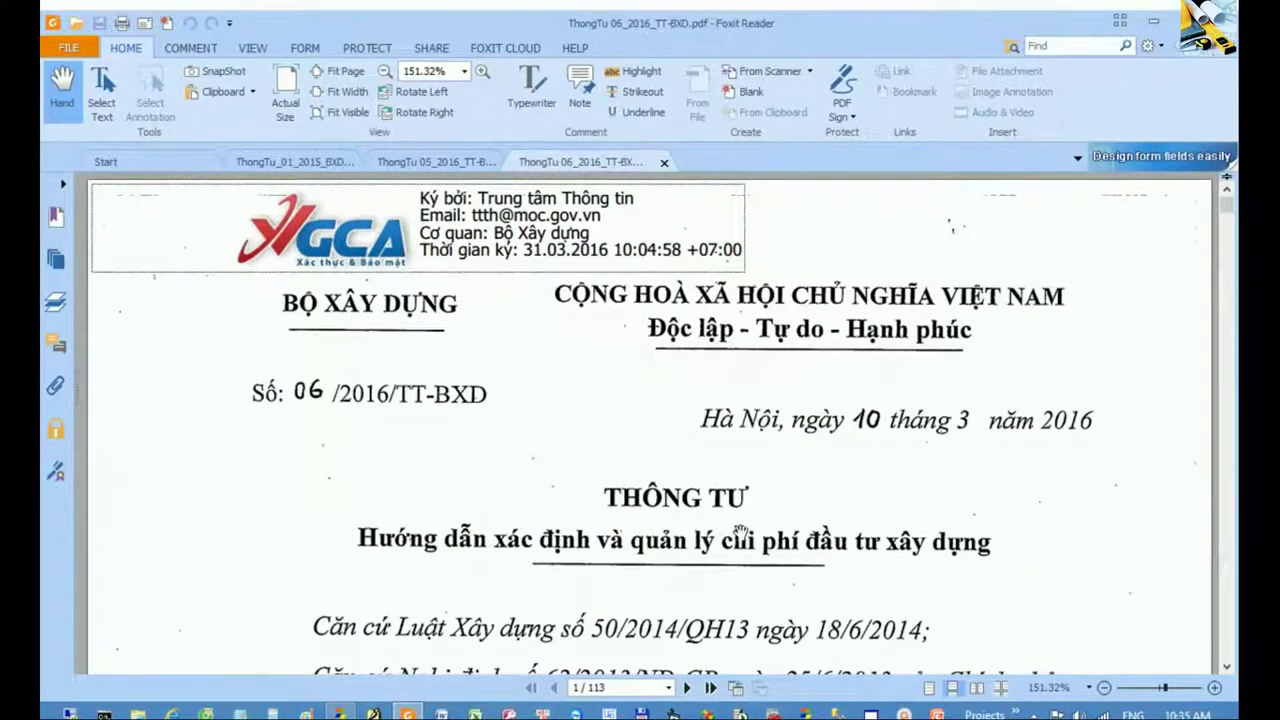
{"action": "left_click_drag", "start_coordinate": [741, 530], "coordinate": [735, 372]}
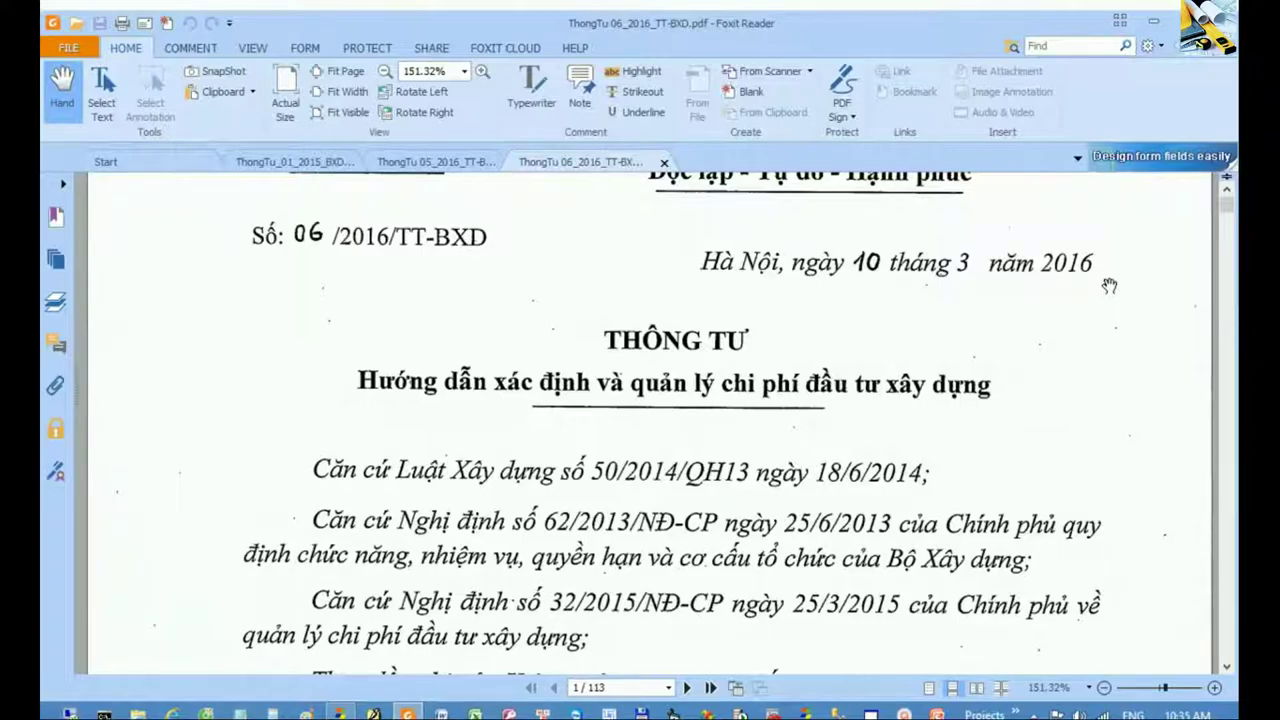
{"action": "left_click", "coordinate": [455, 168]}
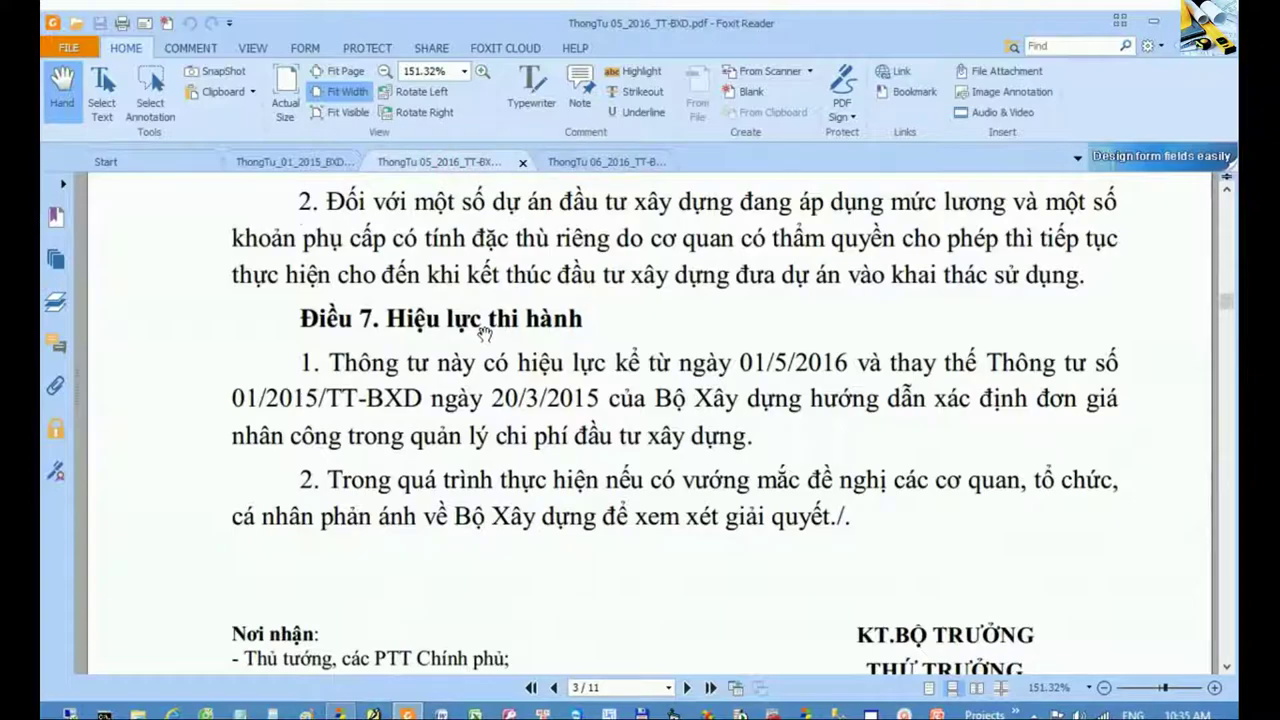
{"action": "key", "text": "Home"}
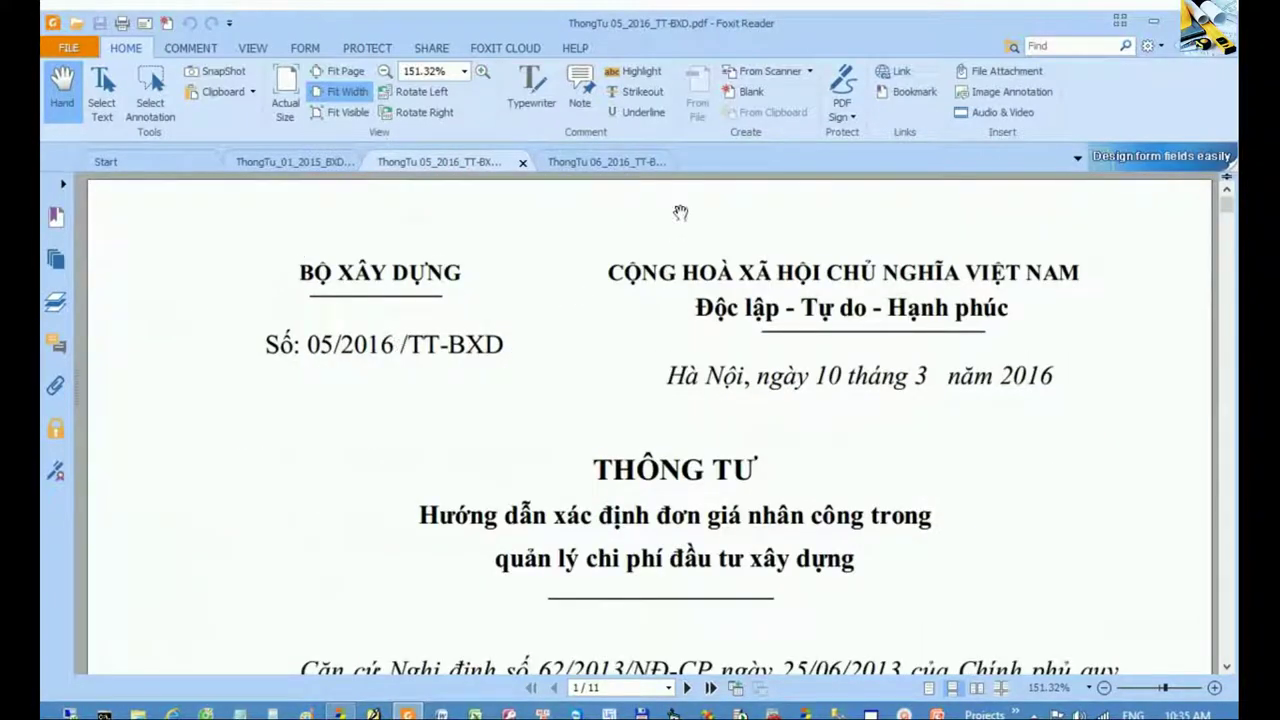
{"action": "left_click", "coordinate": [650, 163]}
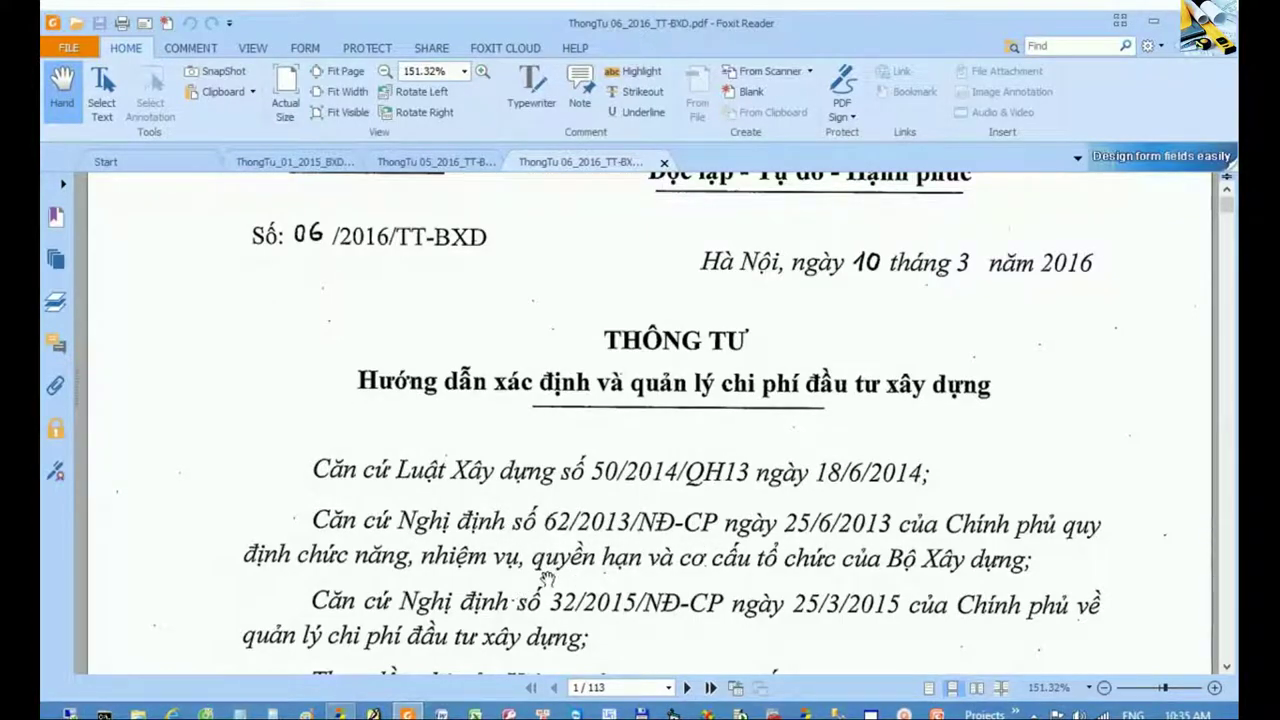
- Jump to page 83, Phụ lục số 6 on machine shift pricing, then return to G8
{"action": "left_click", "coordinate": [631, 687]}
{"action": "type", "text": "83"}
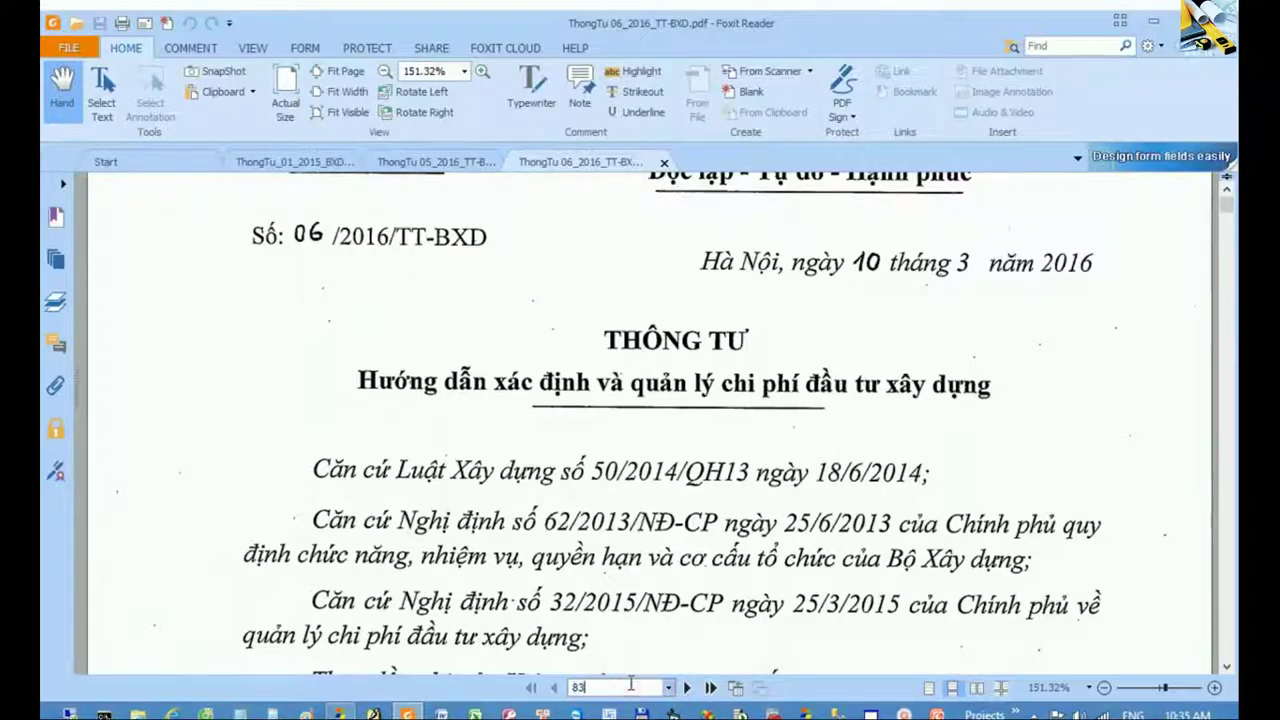
{"action": "key", "text": "Return"}
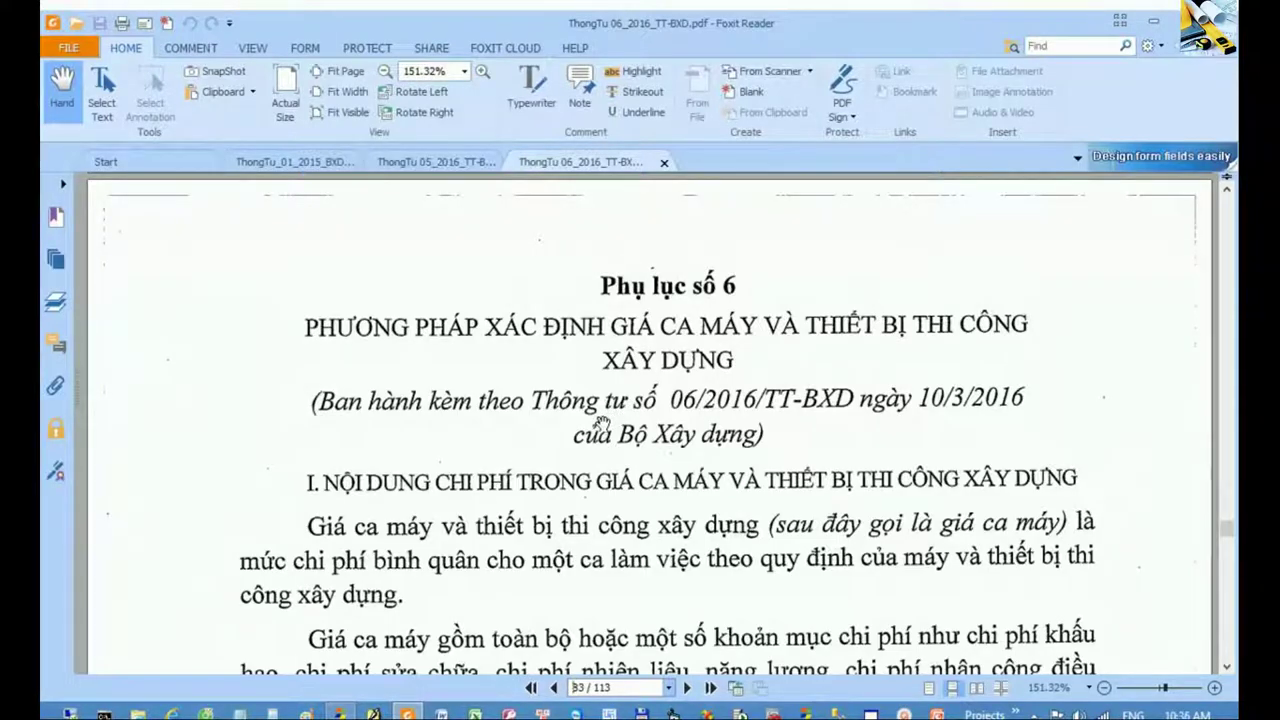
{"action": "left_click", "coordinate": [340, 713]}
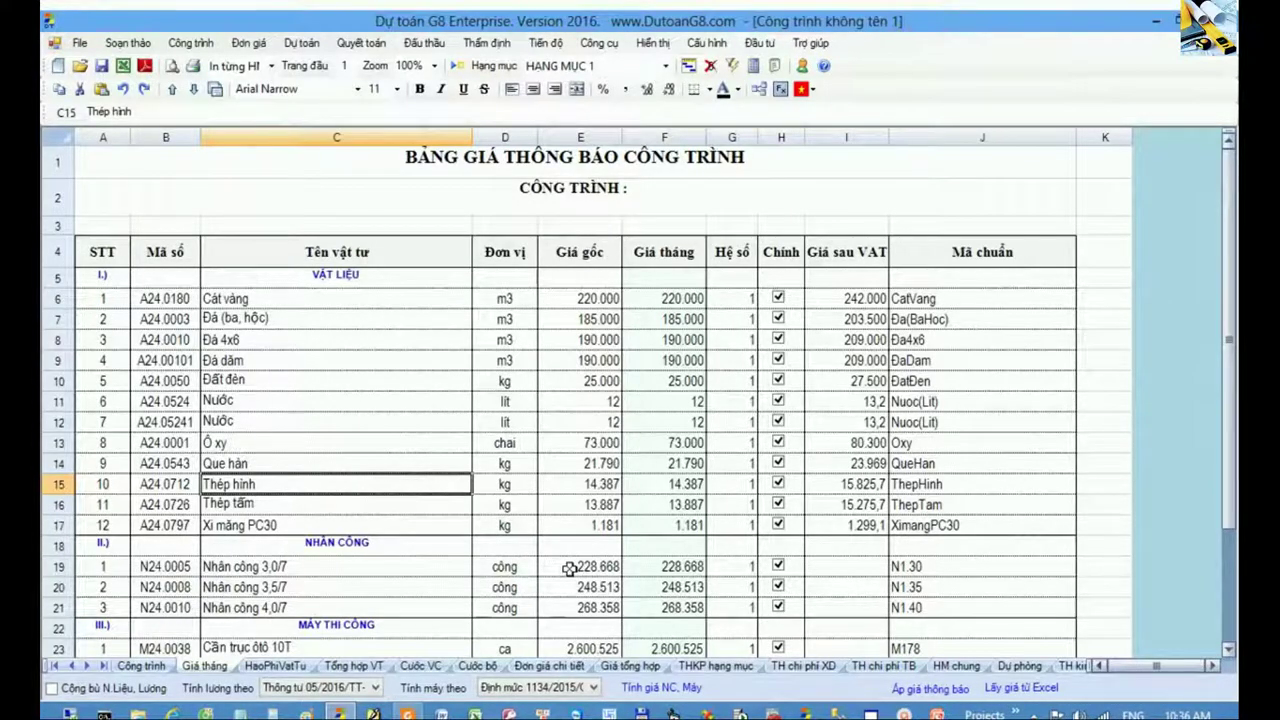
- Keep machine shift pricing on Định mức 1134/2015 in the 'Tính máy theo' list
{"action": "left_click", "coordinate": [593, 687]}
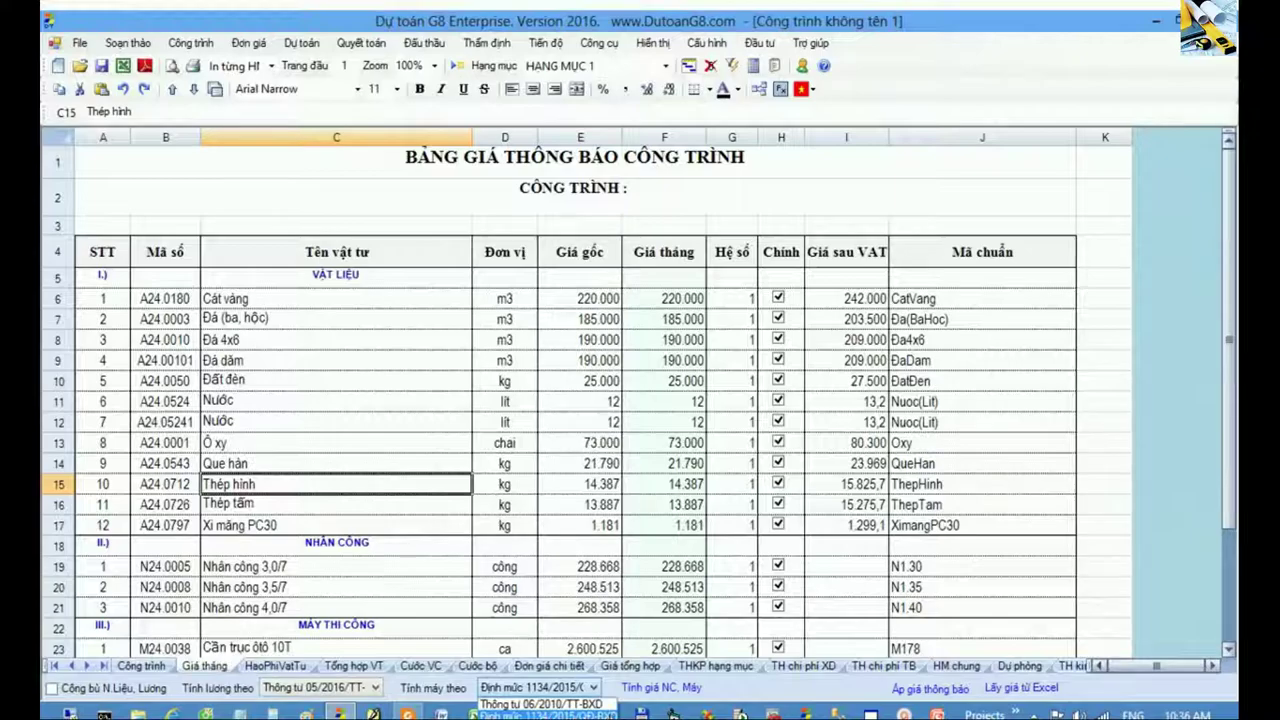
{"action": "left_click", "coordinate": [608, 538]}
{"action": "left_click", "coordinate": [600, 508]}
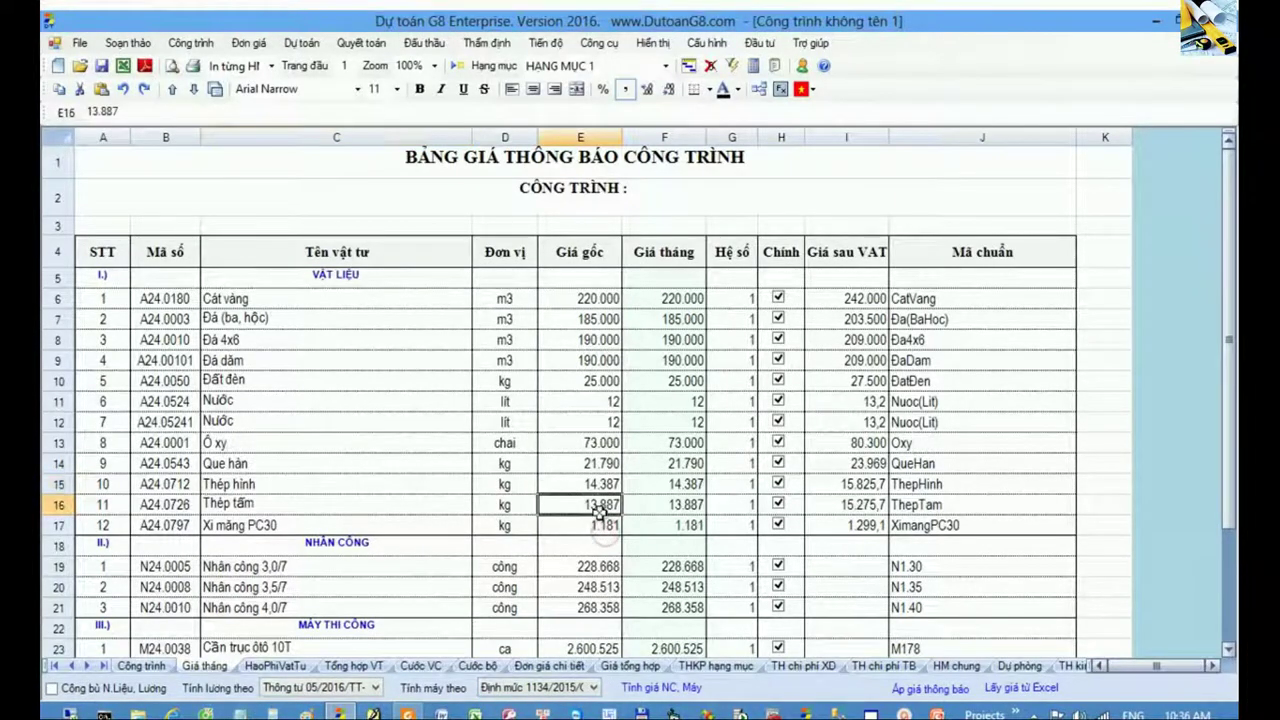
{"action": "left_click", "coordinate": [592, 687]}
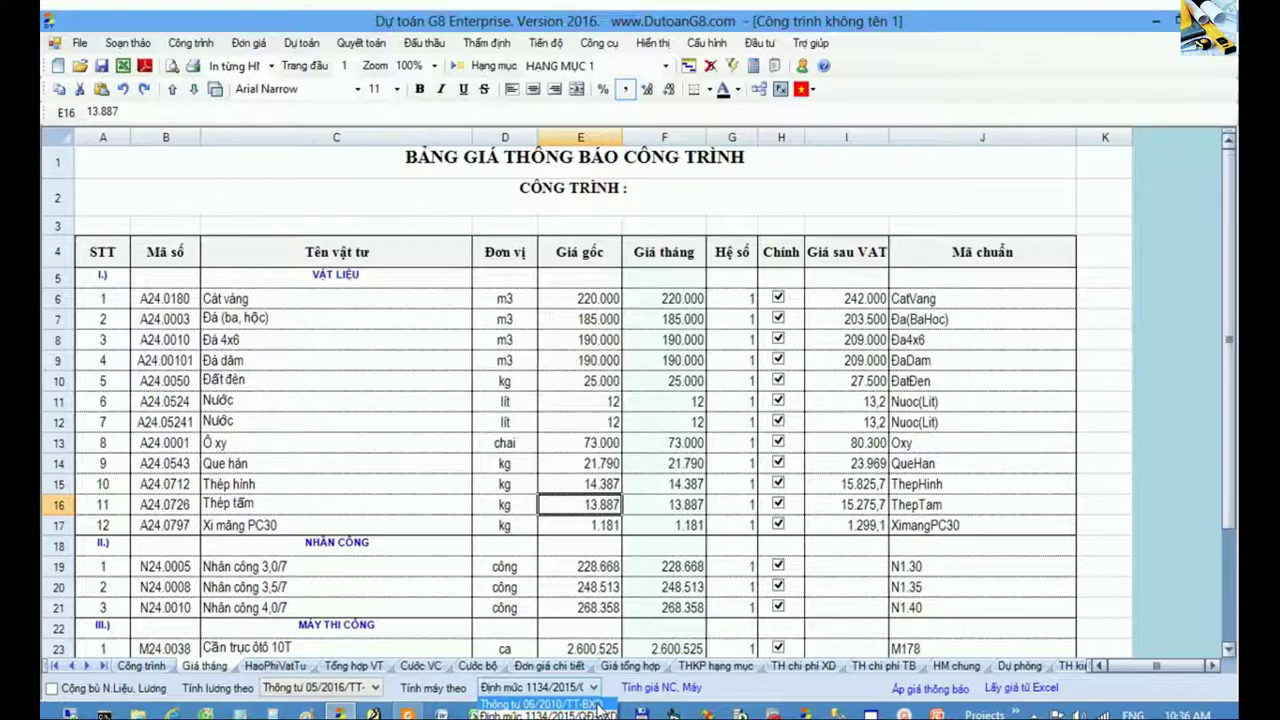
{"action": "left_click", "coordinate": [530, 715]}
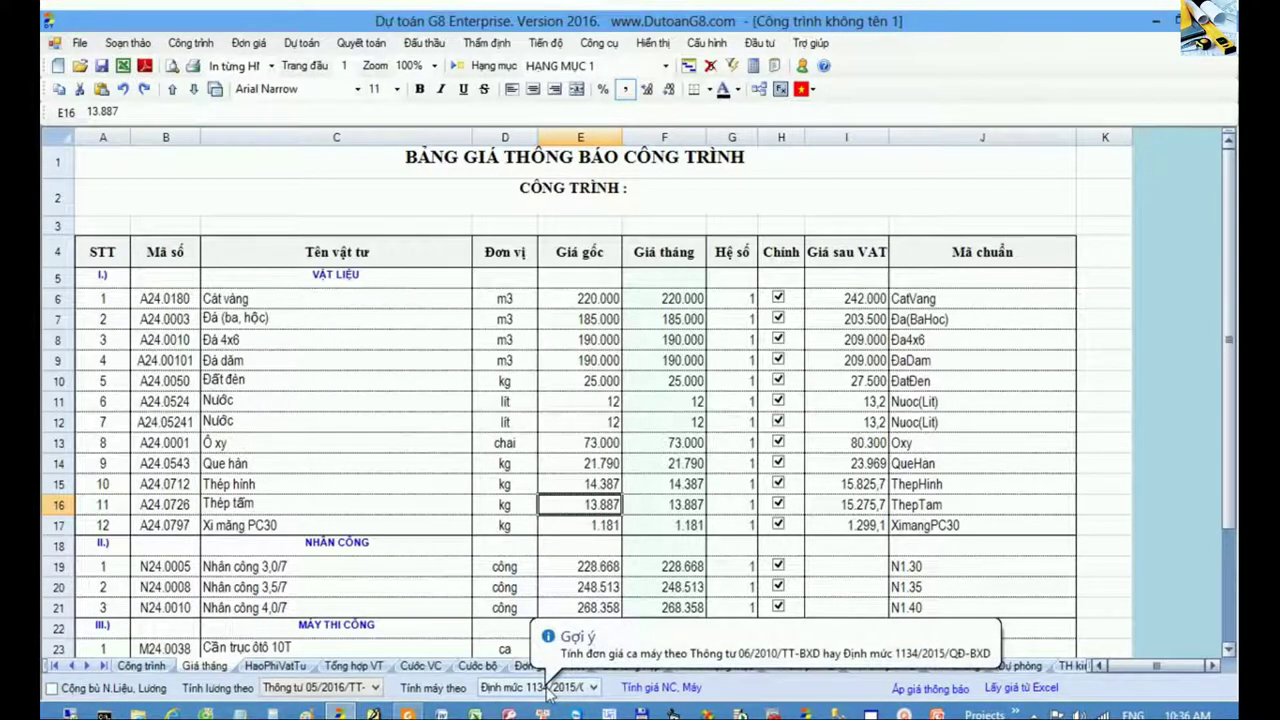
- Glance at the Thông tư 06/2016 appendix, then open the 'Tính giá NC, Máy' rate calculator
{"action": "left_click", "coordinate": [407, 713]}
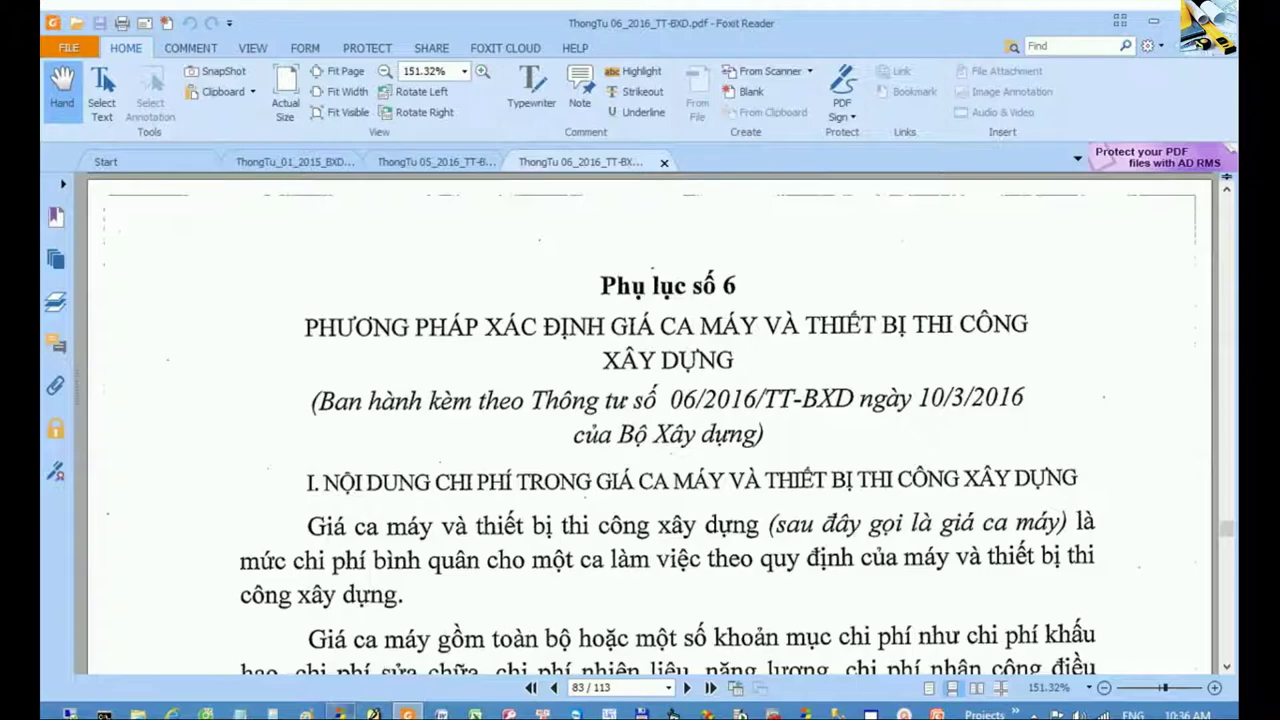
{"action": "mouse_move", "coordinate": [342, 712]}
{"action": "left_click", "coordinate": [340, 615]}
{"action": "left_click", "coordinate": [455, 480]}
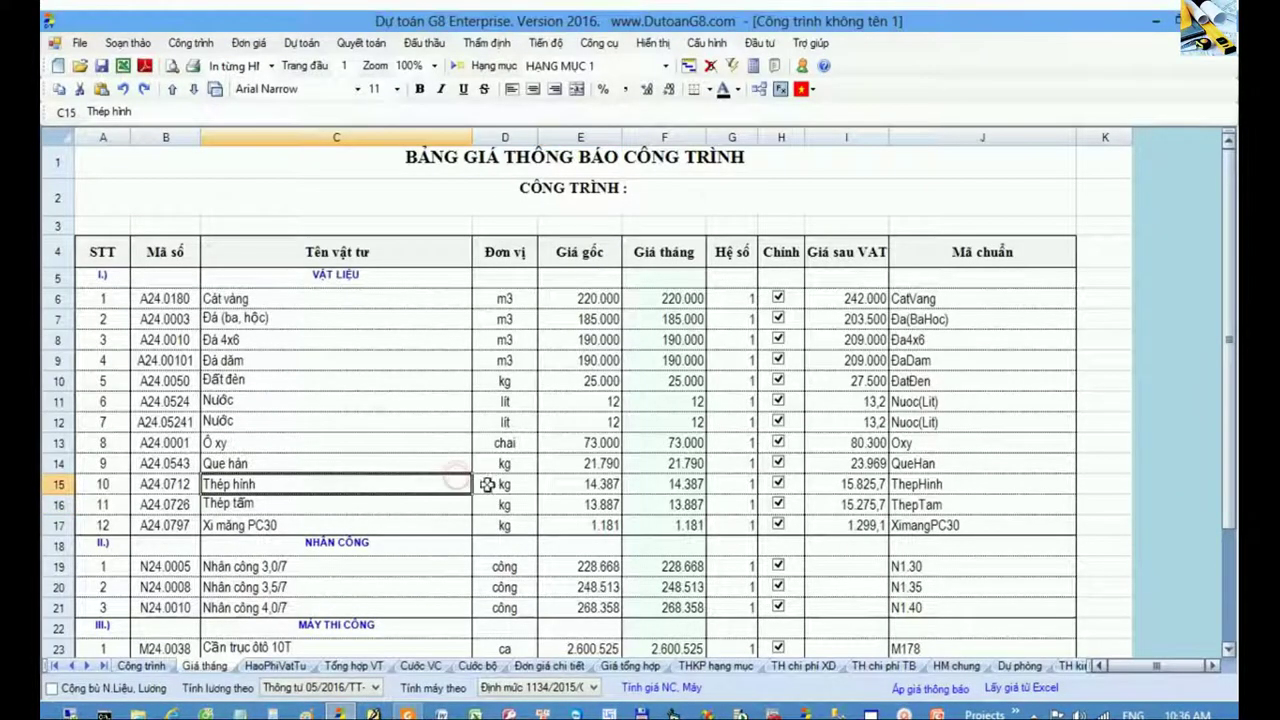
{"action": "left_click", "coordinate": [648, 692]}
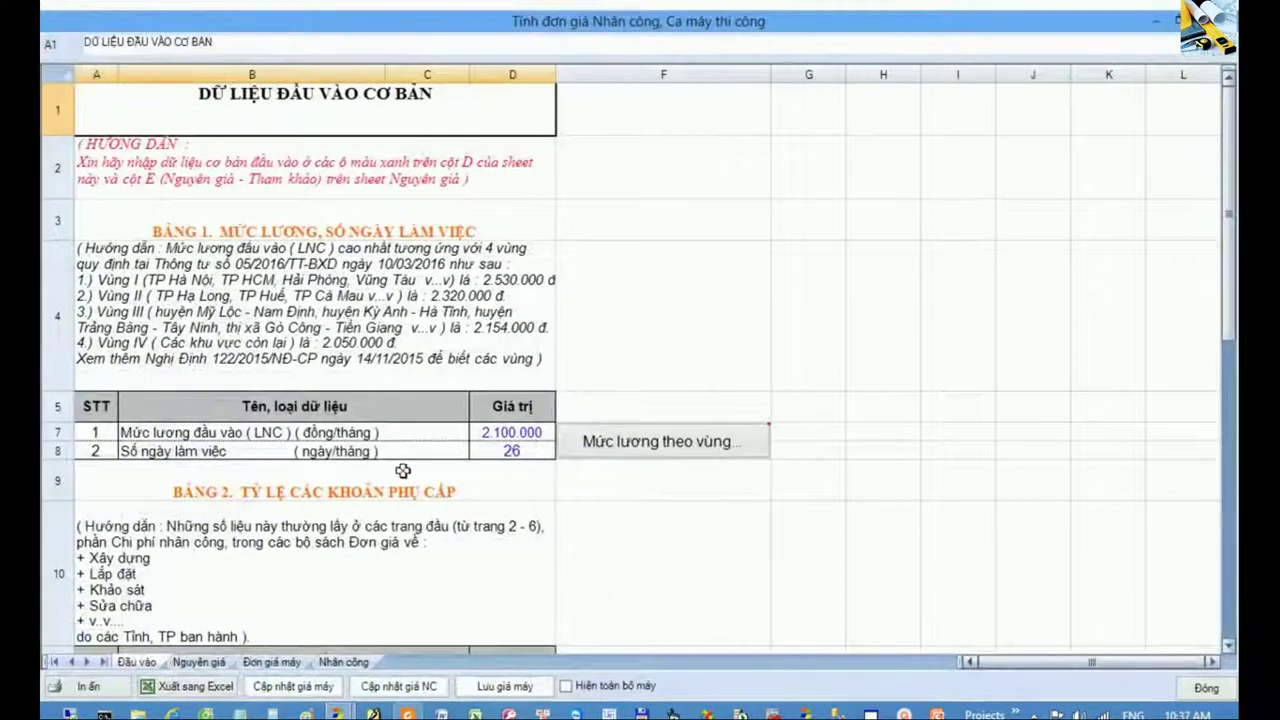
{"action": "left_click", "coordinate": [387, 433]}
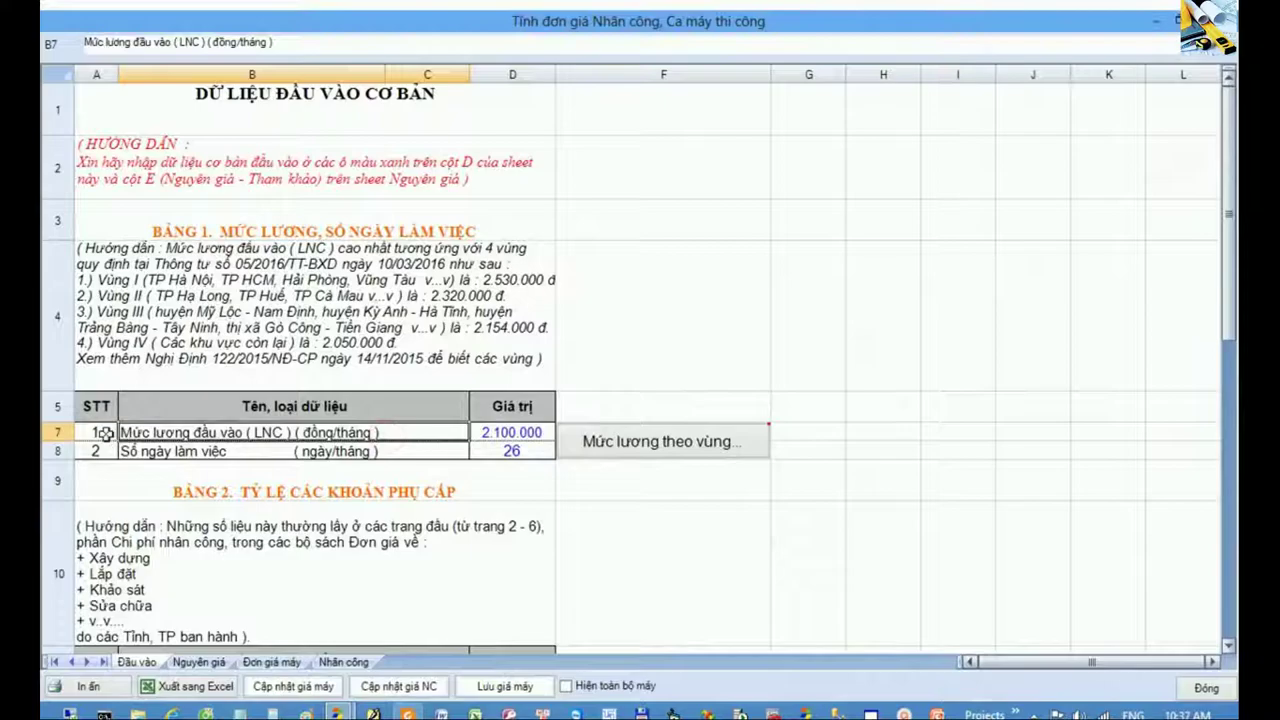
{"action": "left_click_drag", "start_coordinate": [108, 432], "coordinate": [372, 448]}
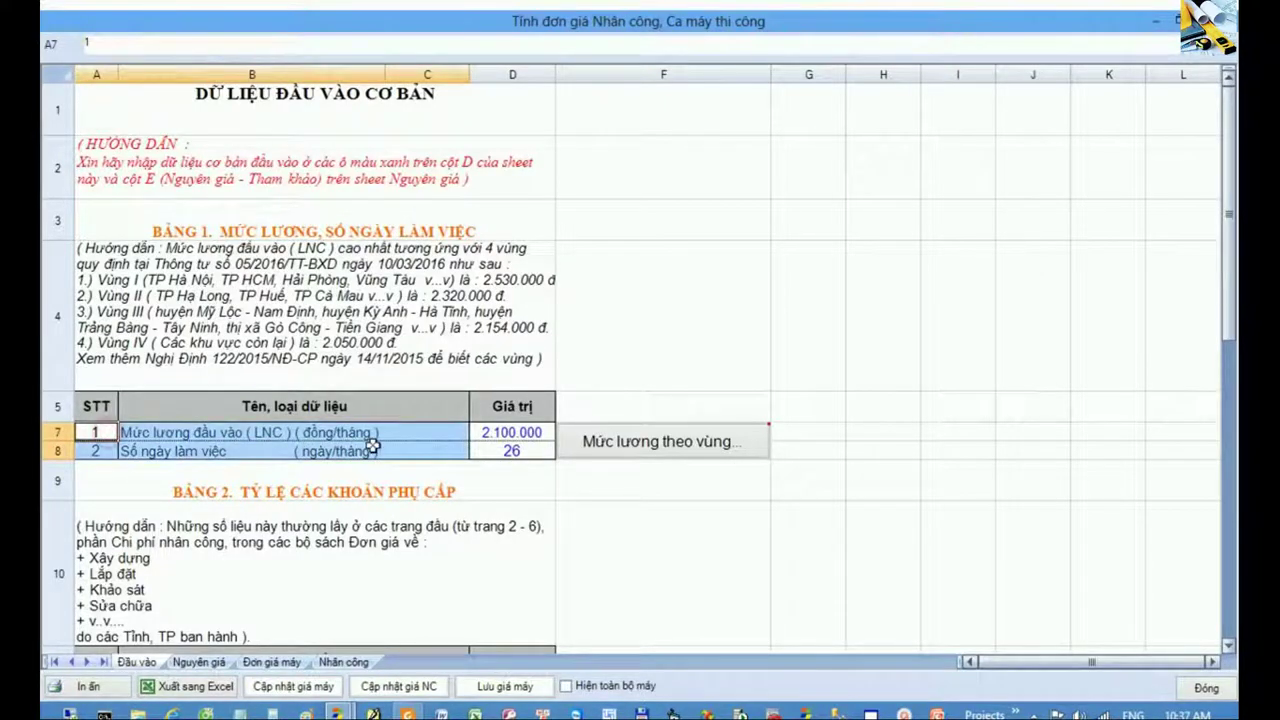
{"action": "left_click", "coordinate": [372, 432]}
{"action": "left_click", "coordinate": [57, 432]}
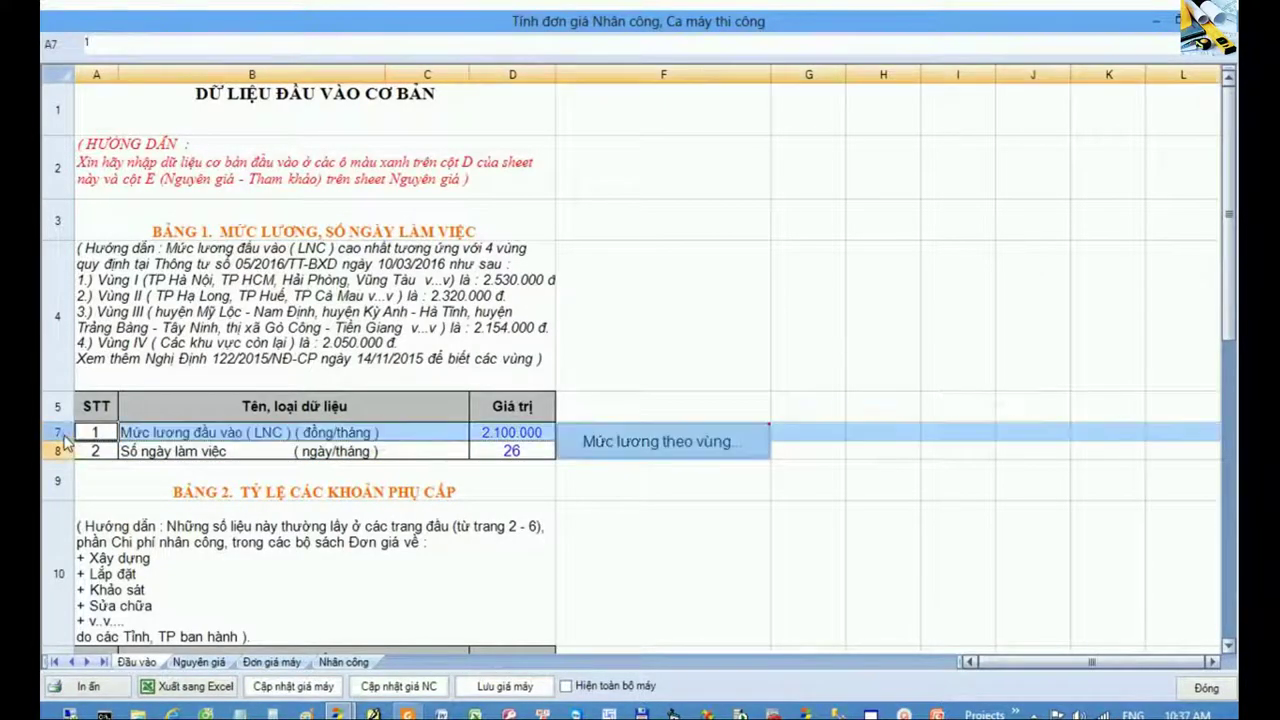
{"action": "left_click", "coordinate": [318, 438]}
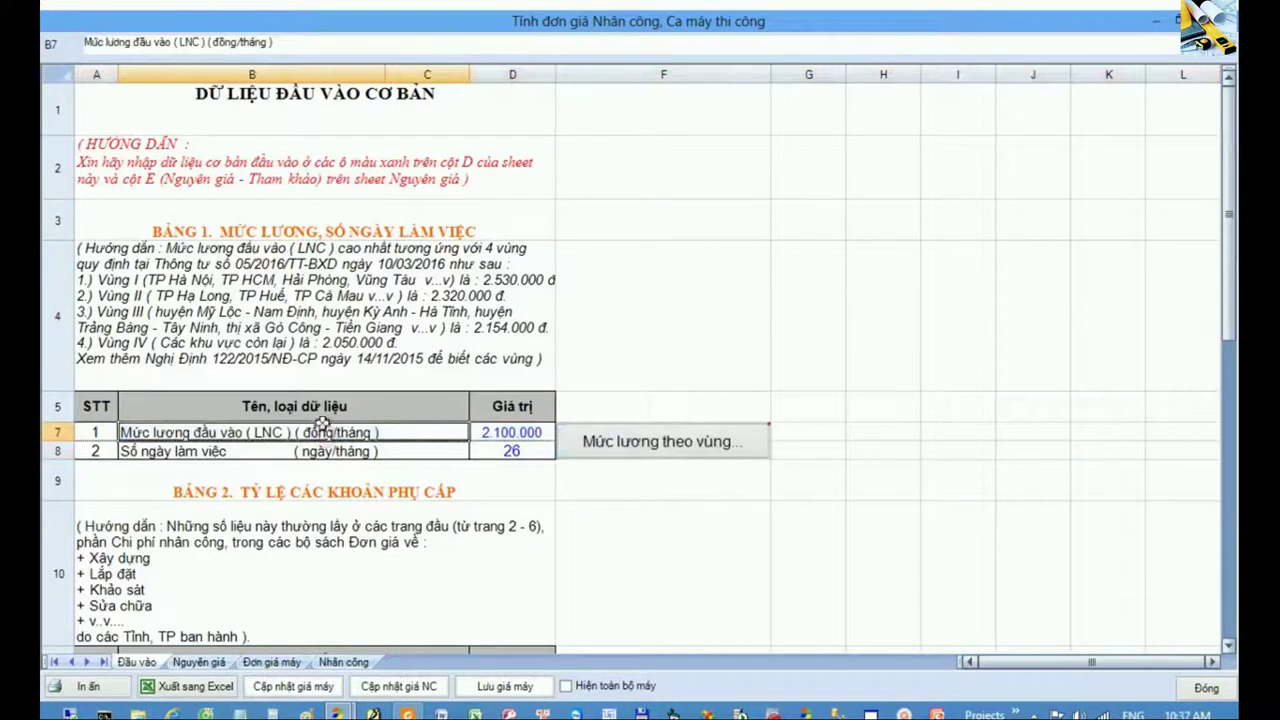
{"action": "left_click", "coordinate": [505, 436]}
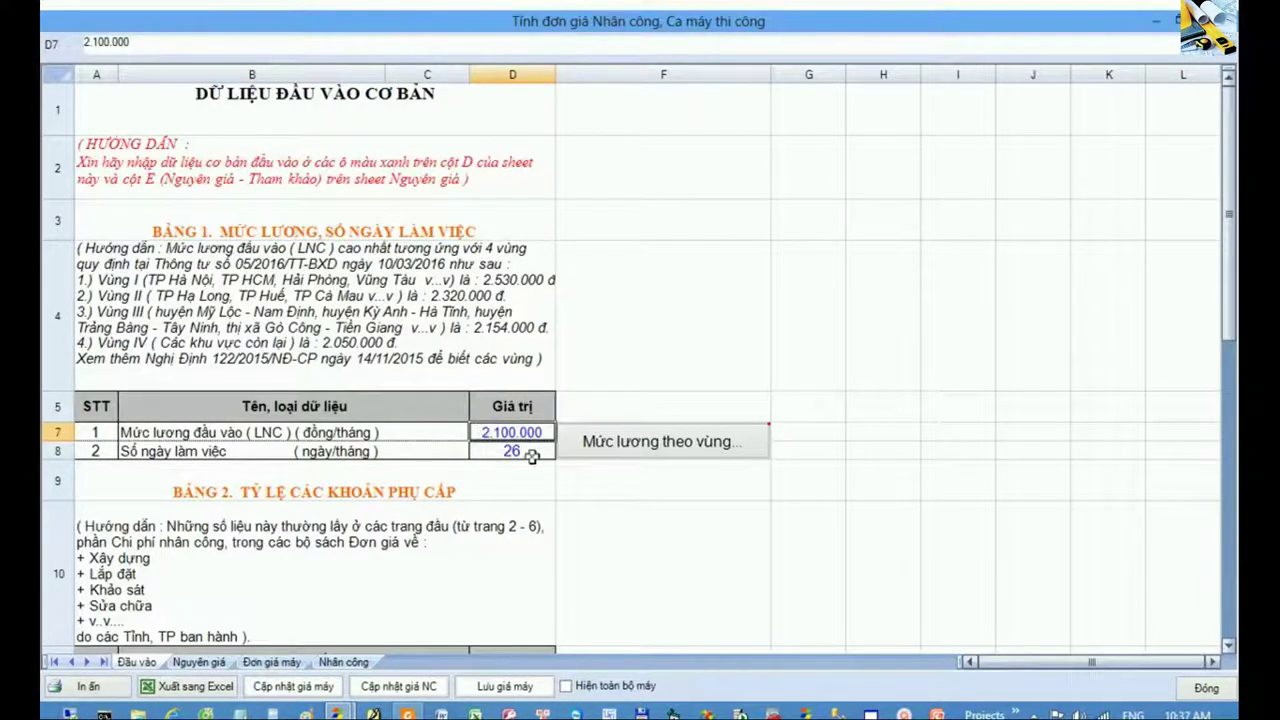
{"action": "left_click", "coordinate": [440, 436]}
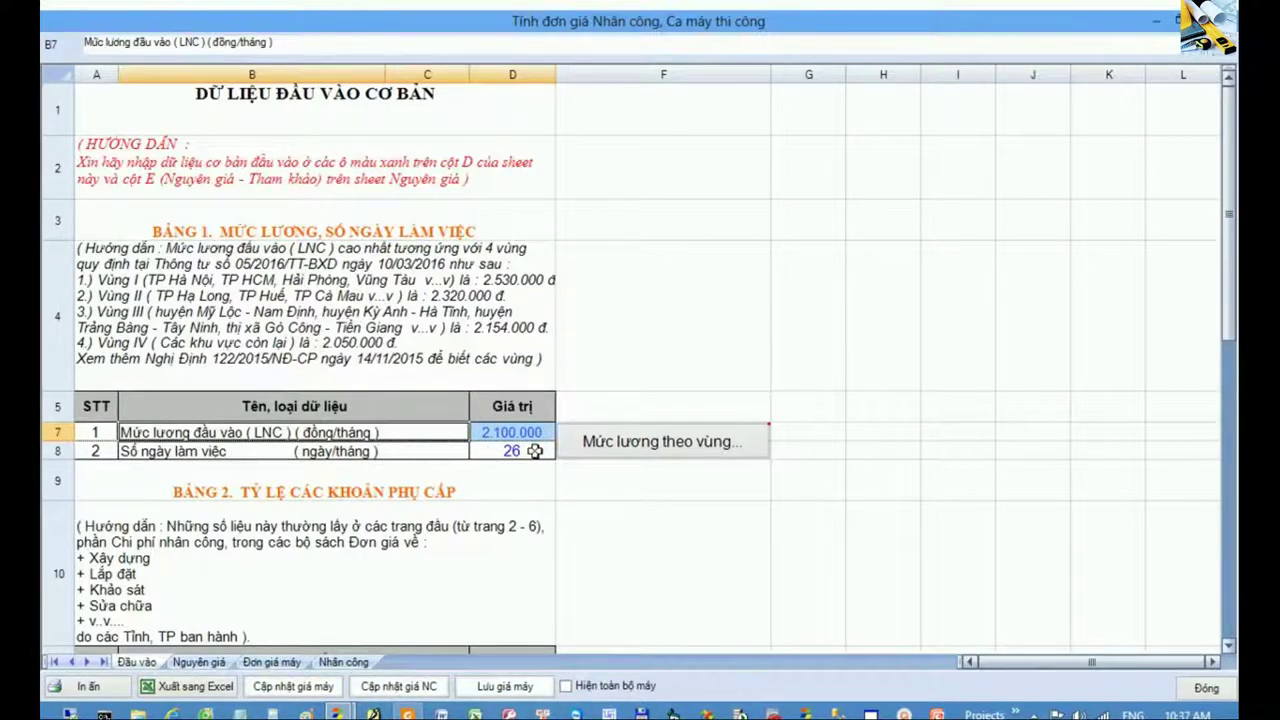
- Pick TP Hải Phòng in the regional wage lookup and accept the Vùng I wage 2.530.000
{"action": "left_click", "coordinate": [645, 443]}
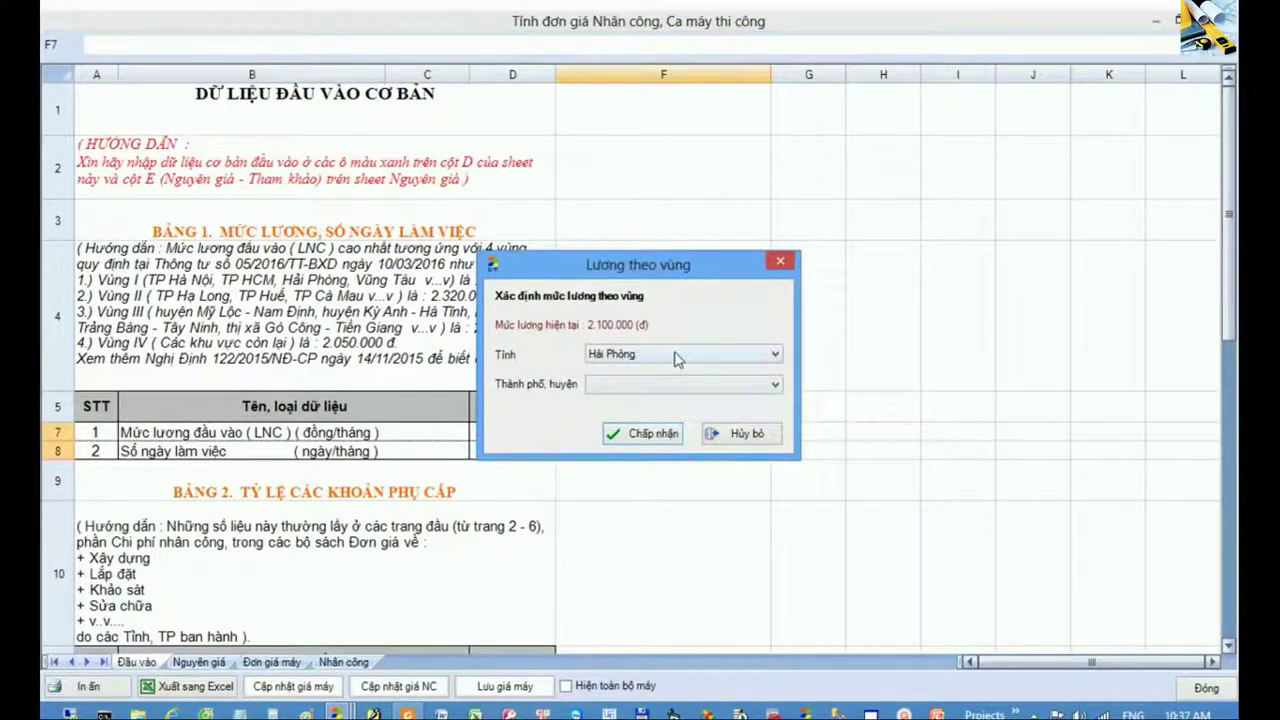
{"action": "left_click", "coordinate": [773, 386]}
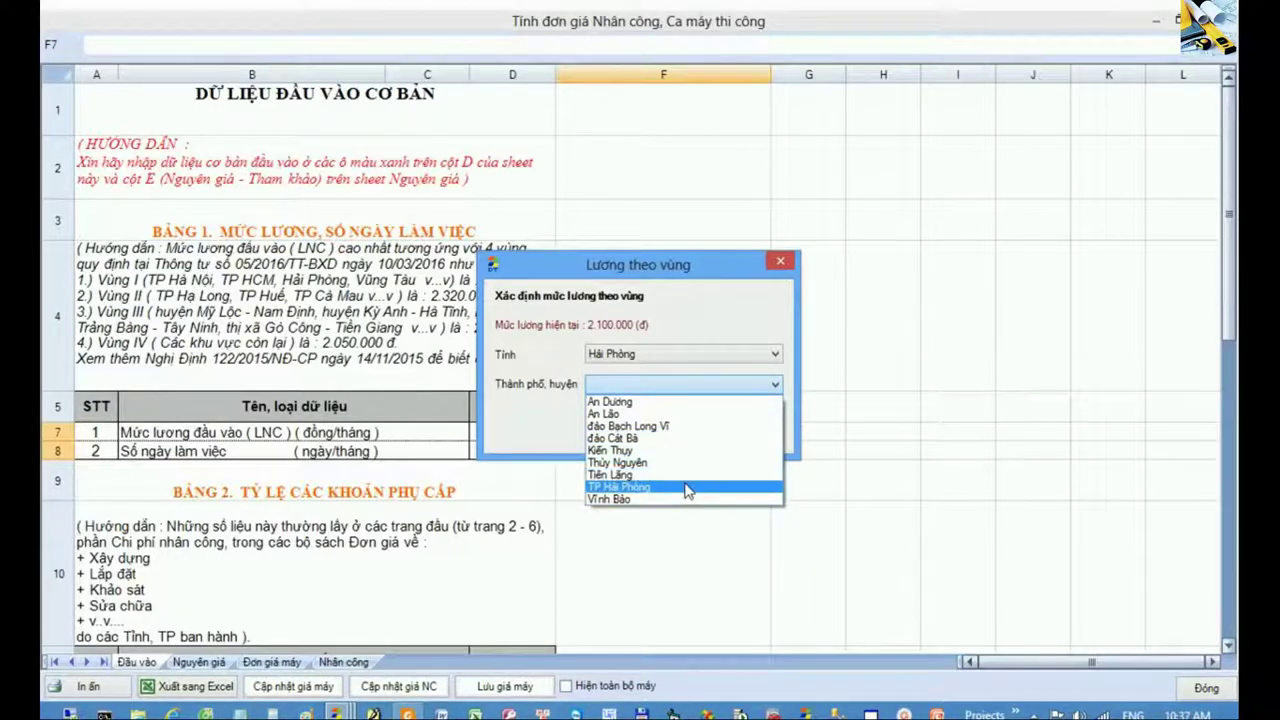
{"action": "left_click", "coordinate": [688, 490]}
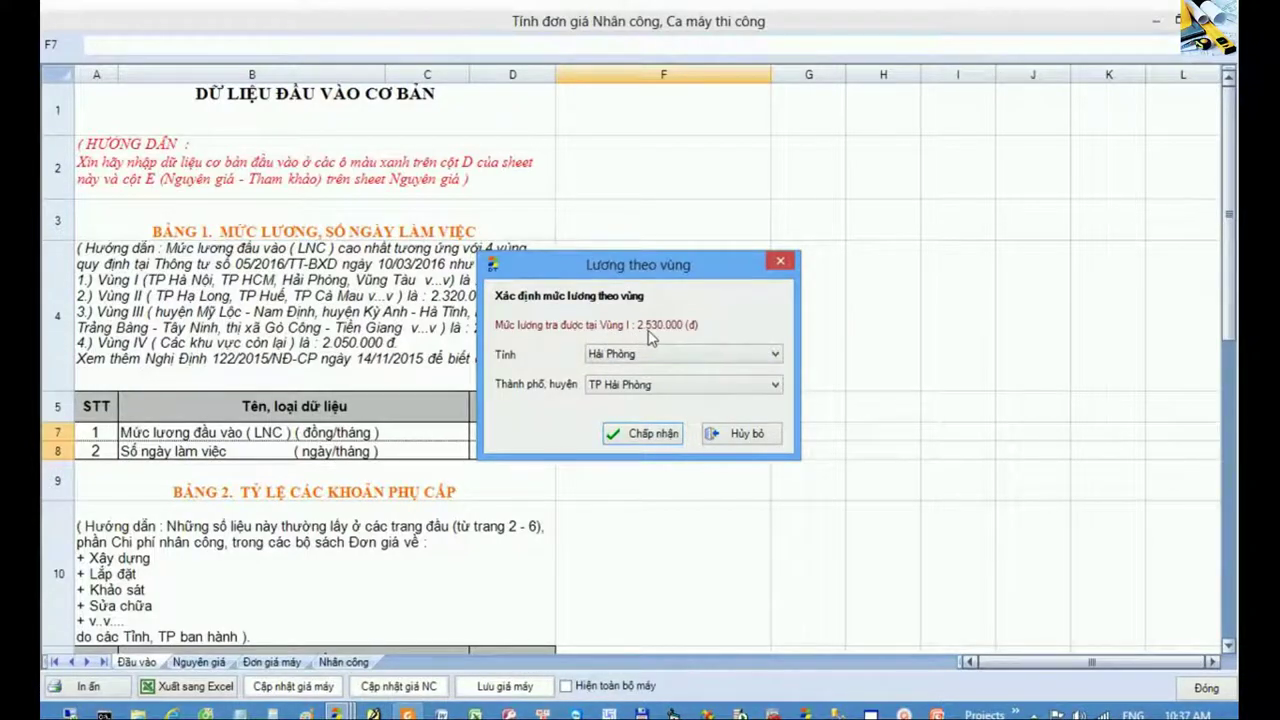
{"action": "left_click", "coordinate": [710, 386]}
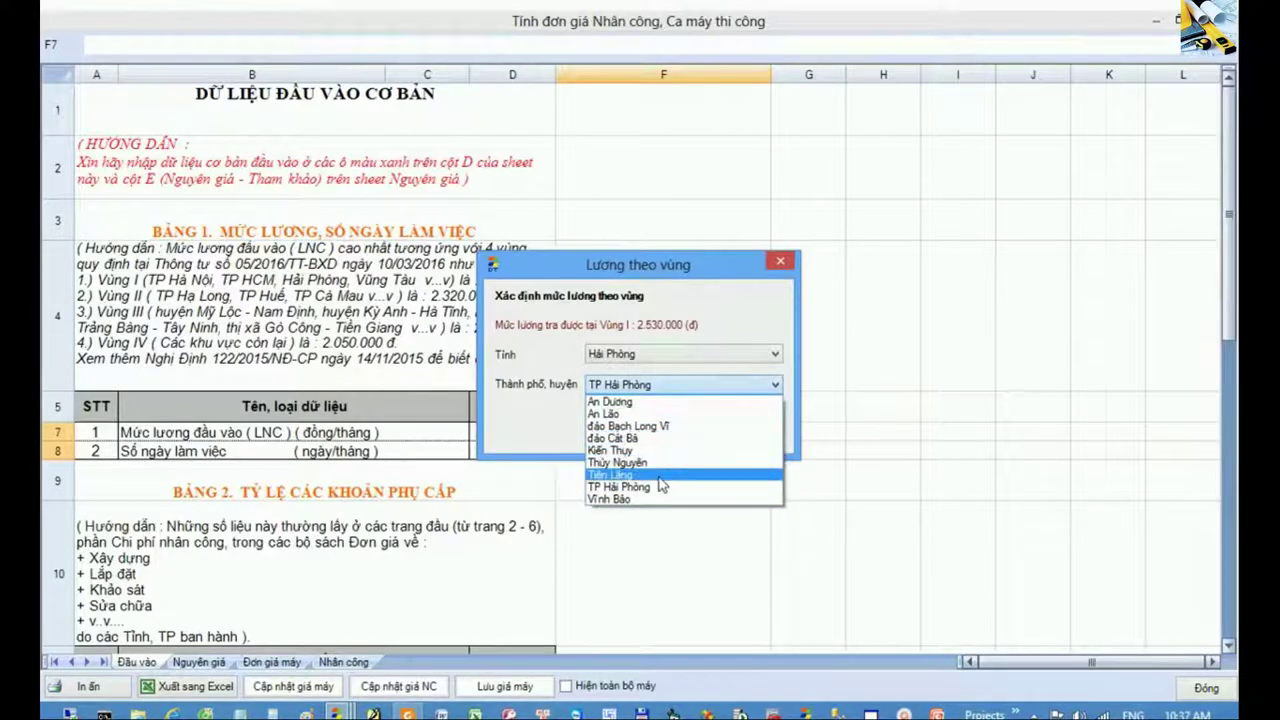
{"action": "left_click", "coordinate": [659, 476]}
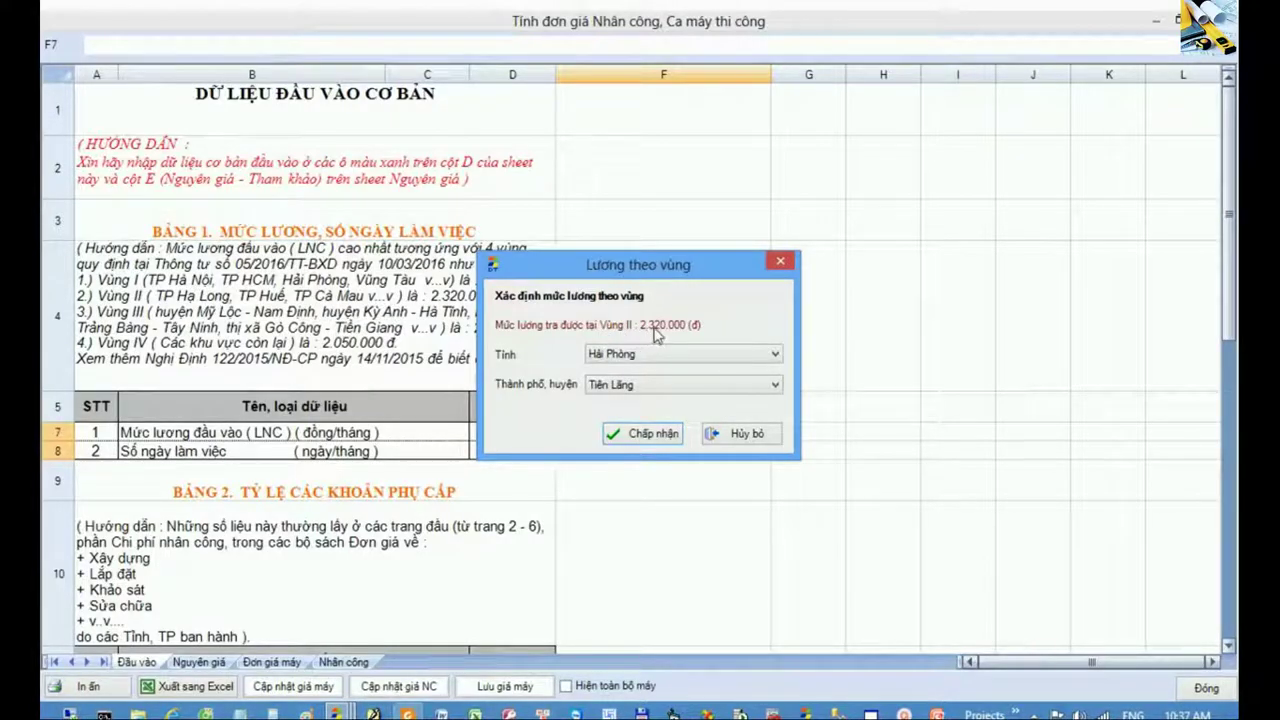
{"action": "left_click", "coordinate": [714, 388]}
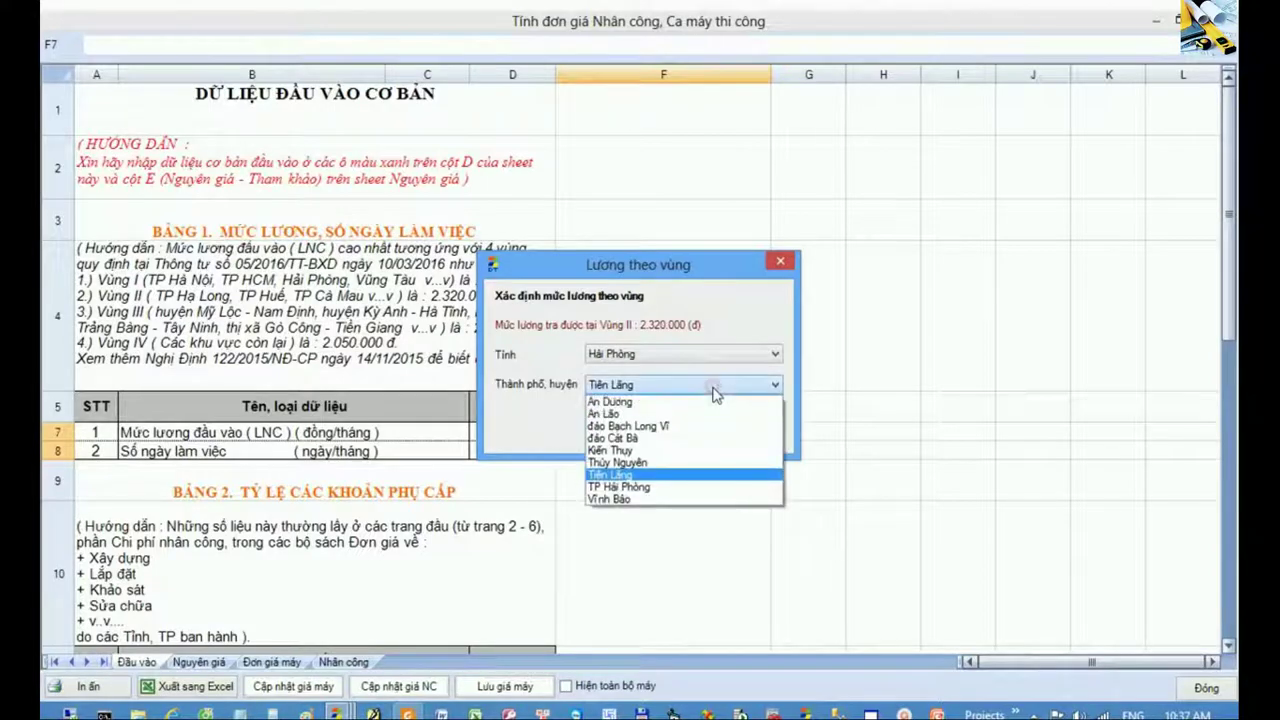
{"action": "left_click", "coordinate": [675, 483]}
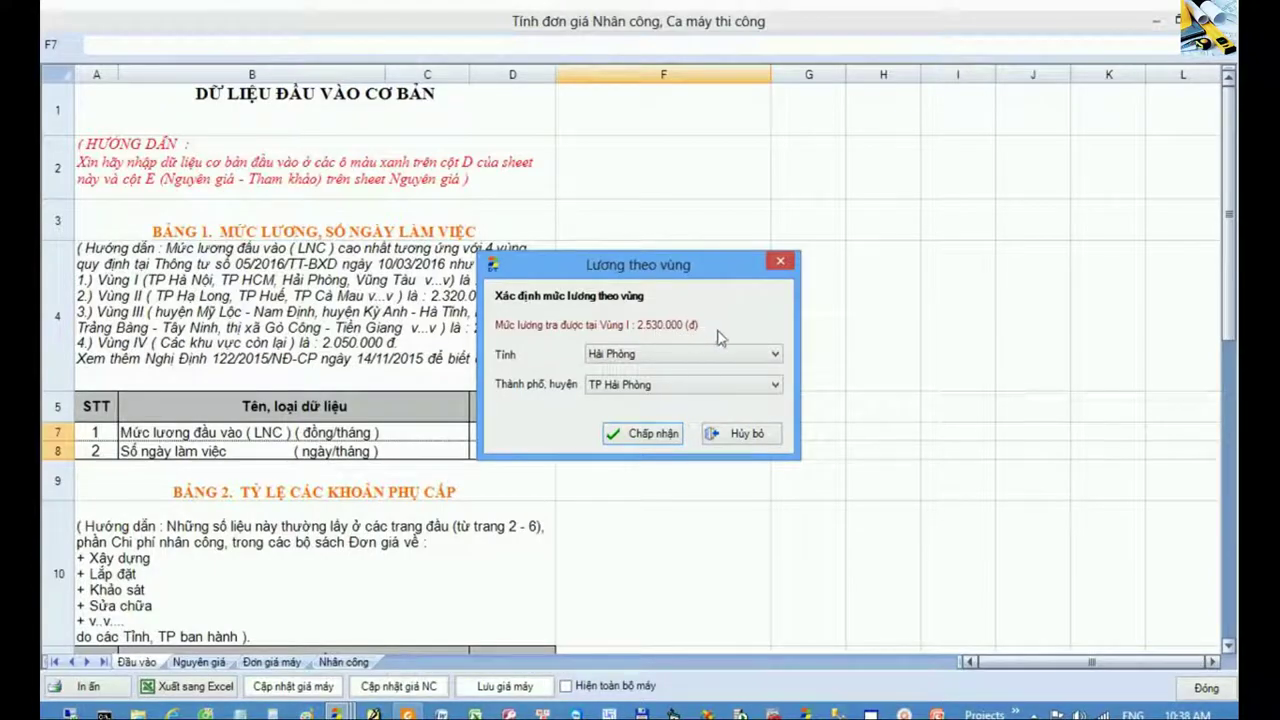
{"action": "left_click", "coordinate": [665, 435]}
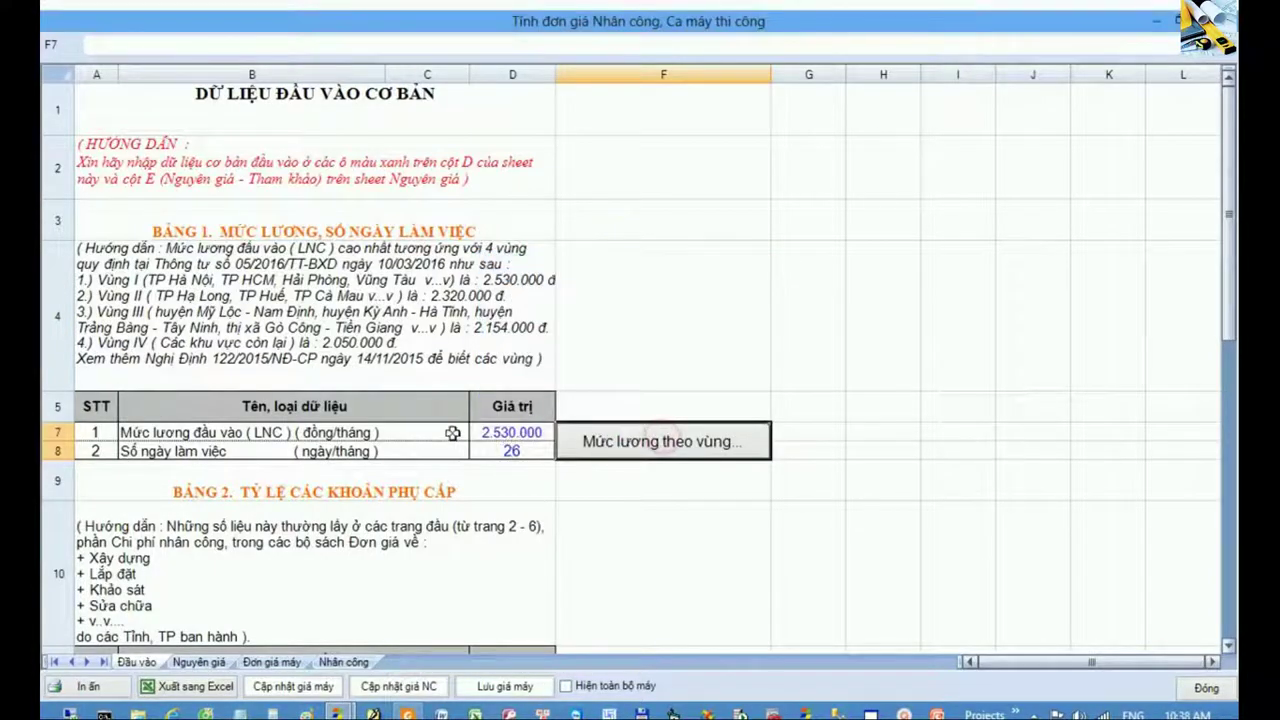
- Select the base labour wage row, then bring up Circular 05/2016 in Foxit Reader
{"action": "left_click_drag", "start_coordinate": [409, 432], "coordinate": [495, 433]}
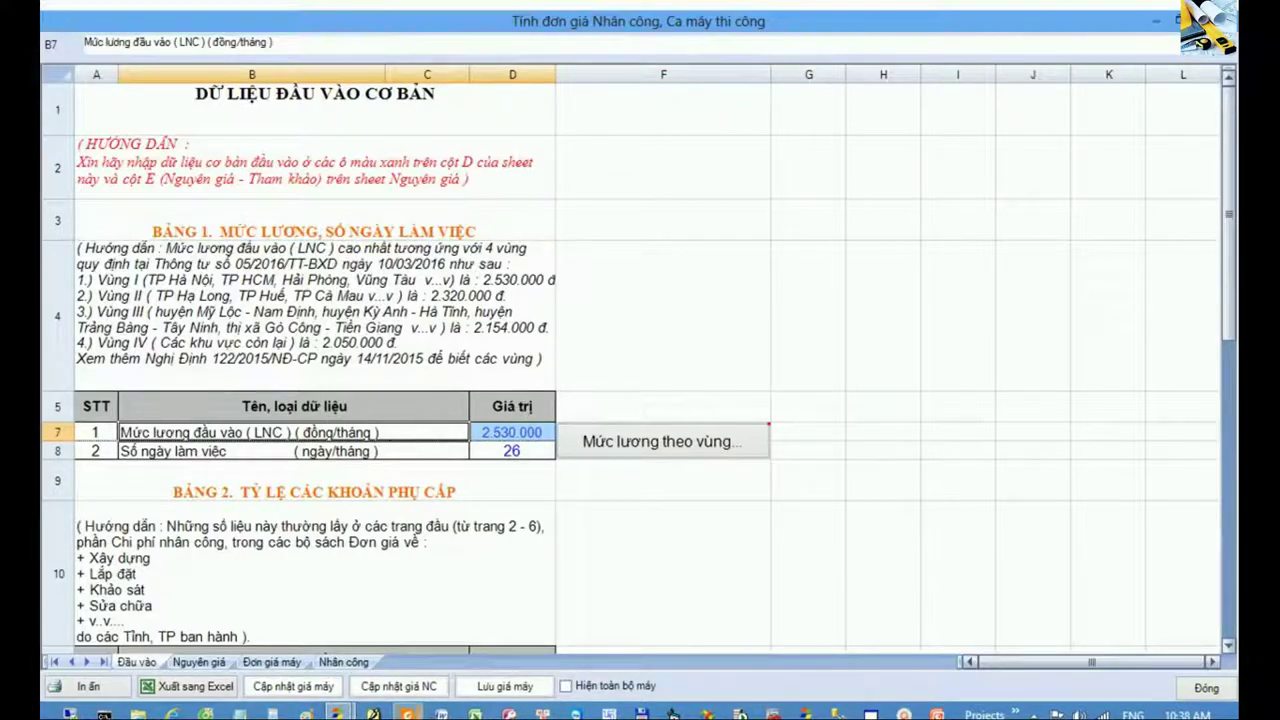
{"action": "key", "text": "alt+Tab"}
{"action": "left_click", "coordinate": [440, 161]}
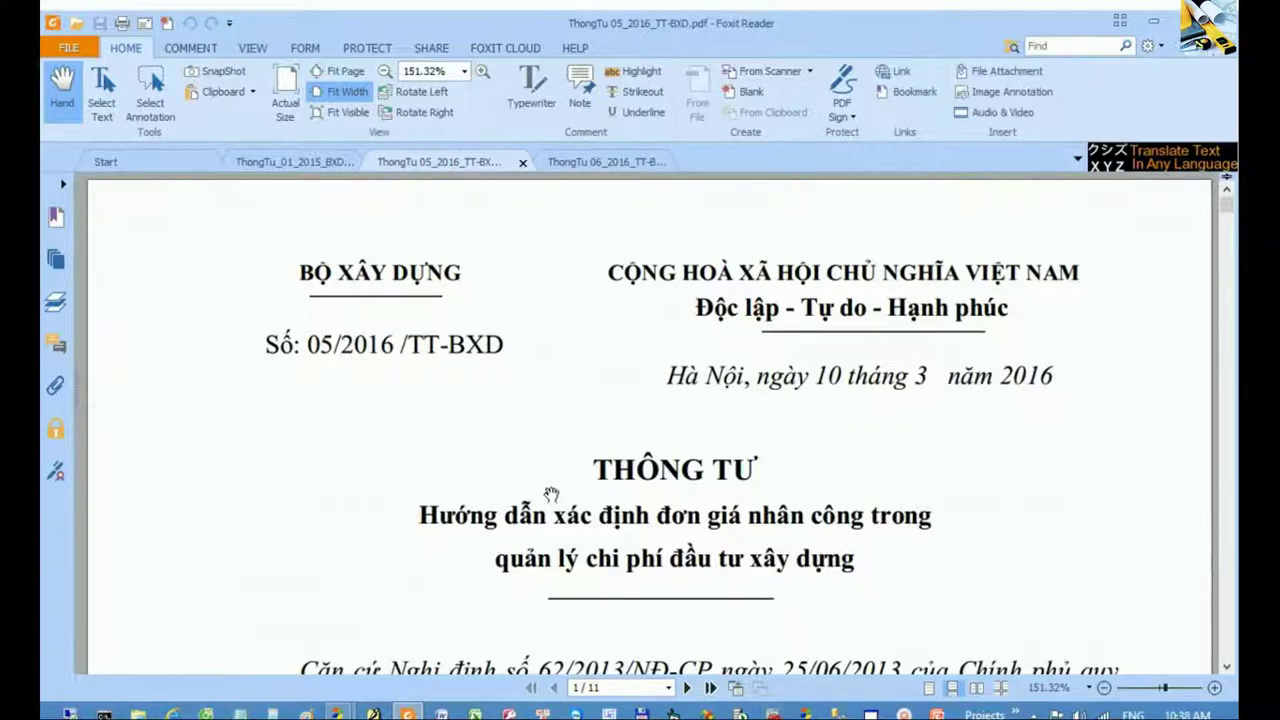
- Jump to page 5 of the circular and scroll back to page 4's Phụ lục 1 wage table
{"action": "left_click", "coordinate": [622, 688]}
{"action": "type", "text": "5"}
{"action": "key", "text": "Return"}
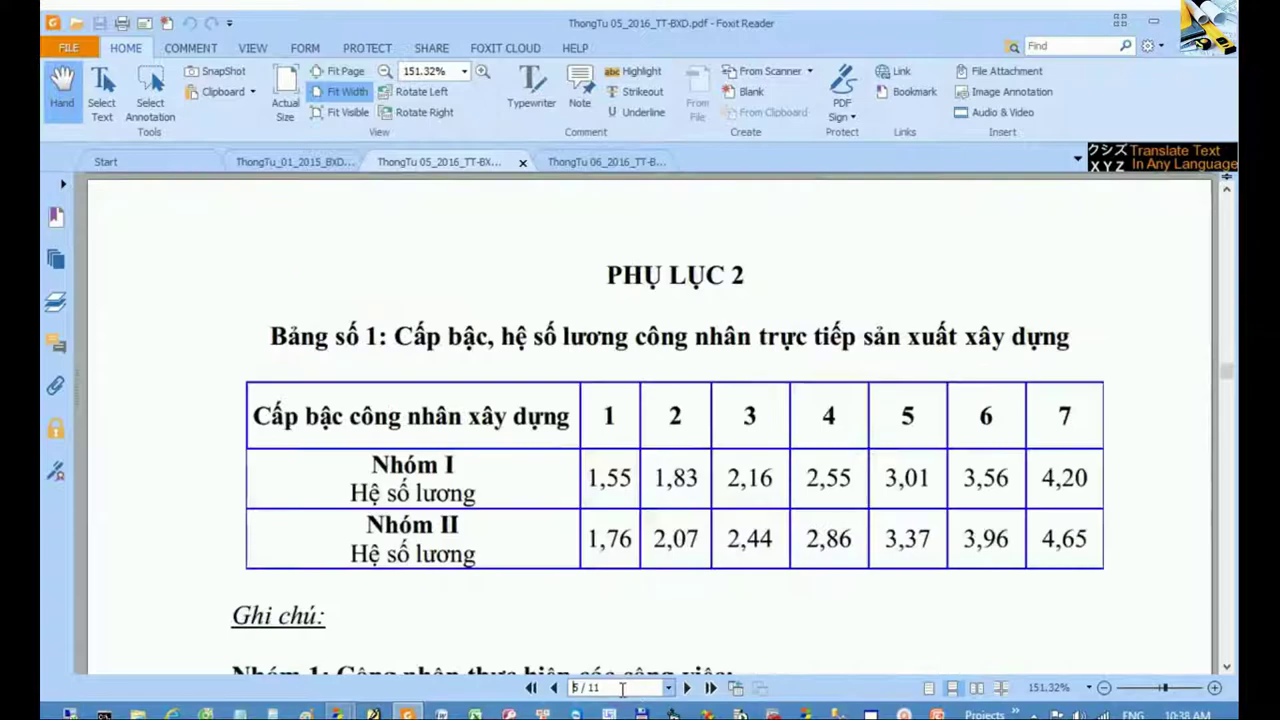
{"action": "scroll", "coordinate": [688, 537], "scroll_direction": "up", "scroll_amount": 4}
{"action": "scroll", "coordinate": [688, 537], "scroll_direction": "up", "scroll_amount": 5}
{"action": "scroll", "coordinate": [688, 537], "scroll_direction": "up", "scroll_amount": 4}
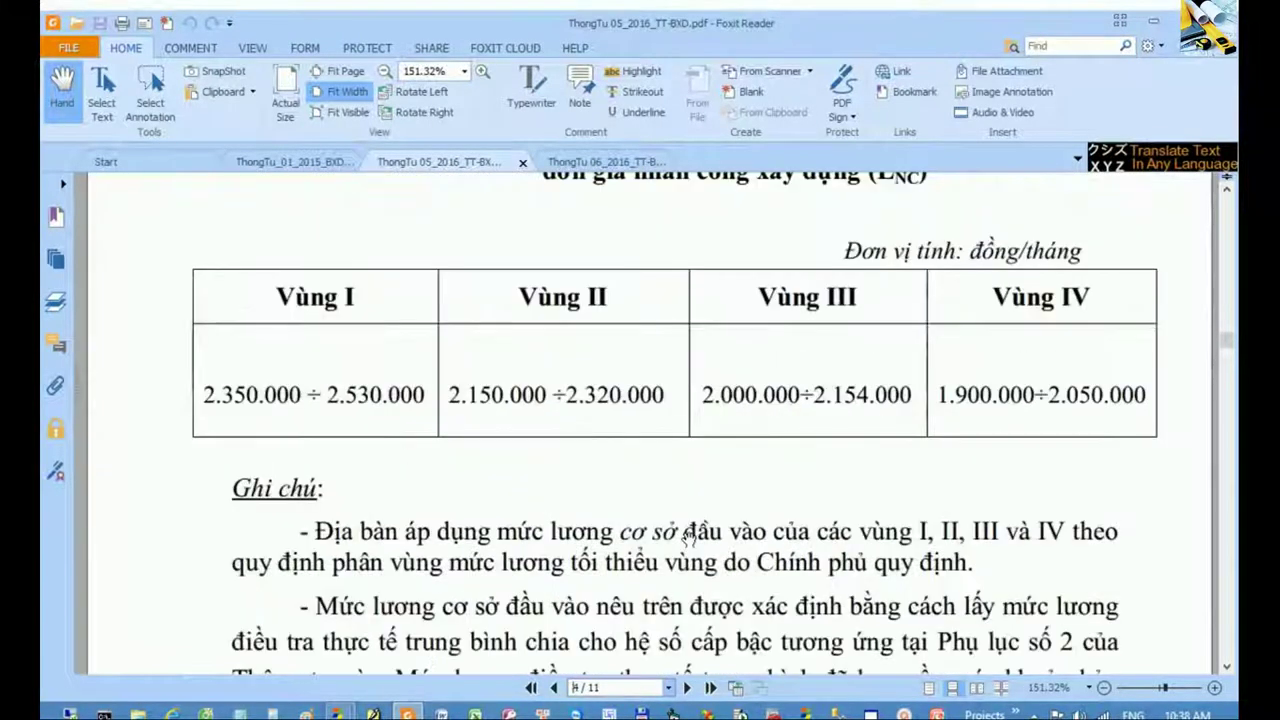
{"action": "scroll", "coordinate": [690, 532], "scroll_direction": "up", "scroll_amount": 1}
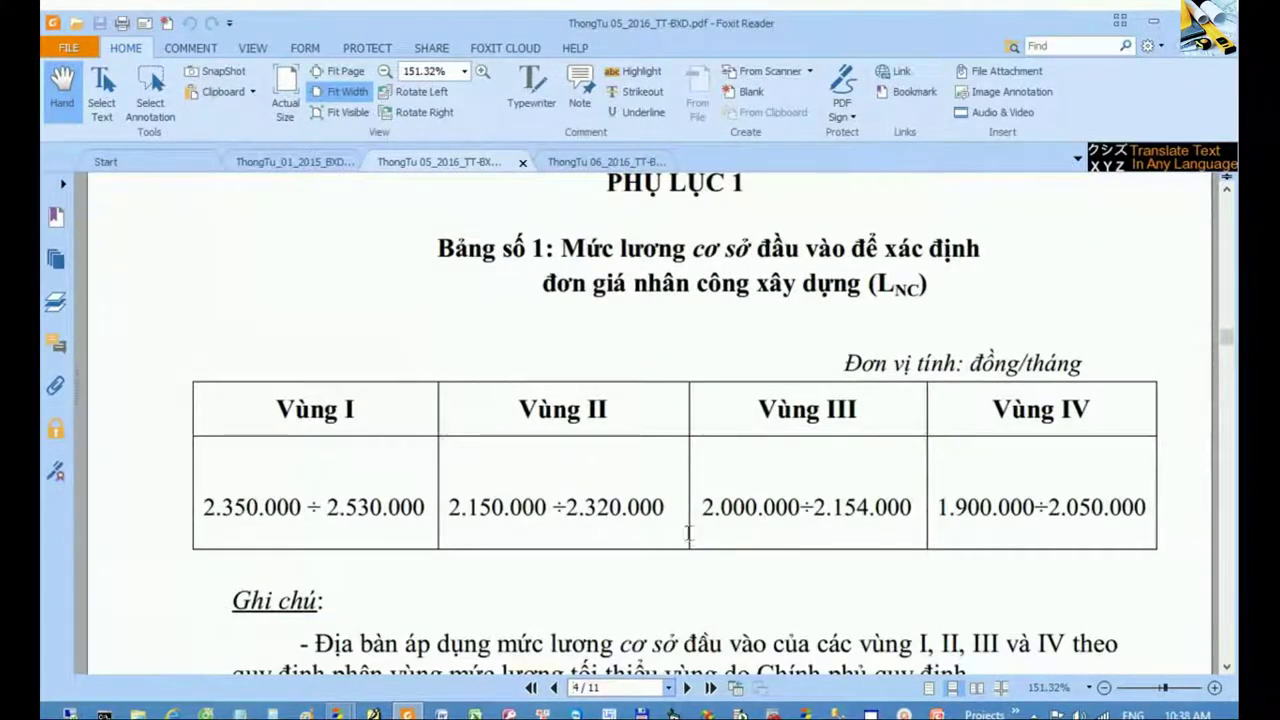
{"action": "scroll", "coordinate": [690, 532], "scroll_direction": "up", "scroll_amount": 1}
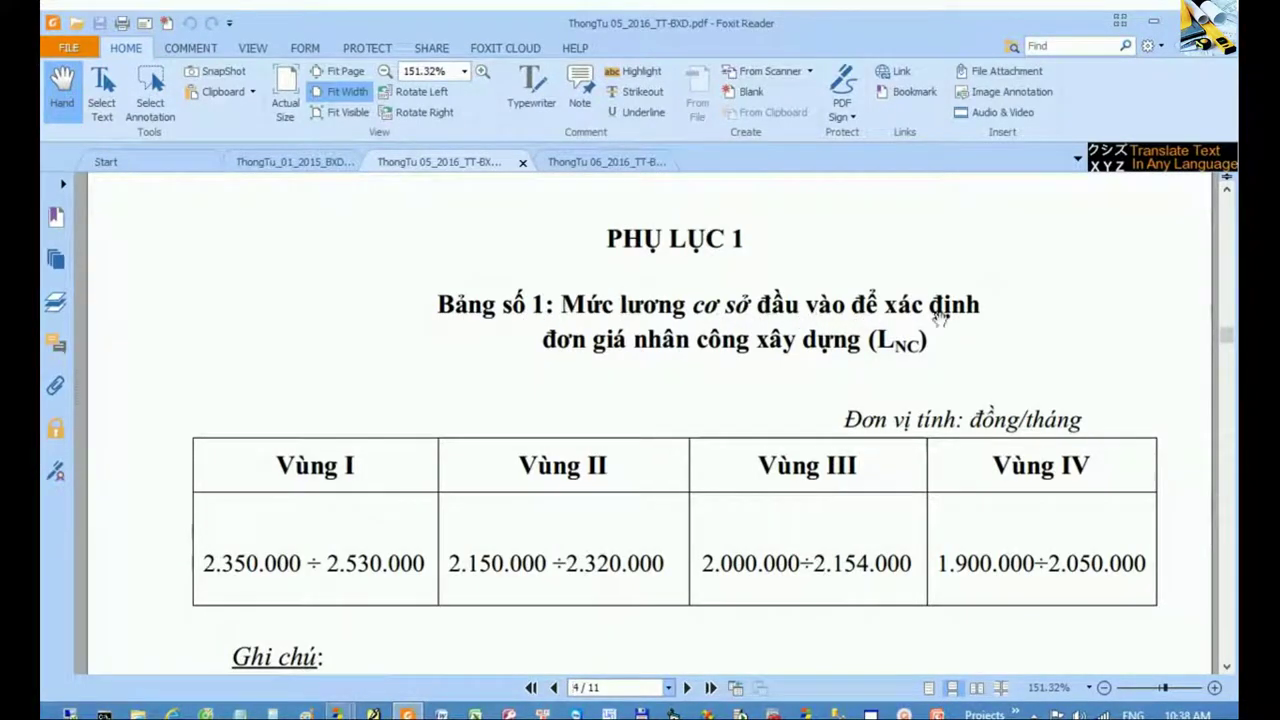
{"action": "left_click_drag", "start_coordinate": [722, 500], "coordinate": [700, 318]}
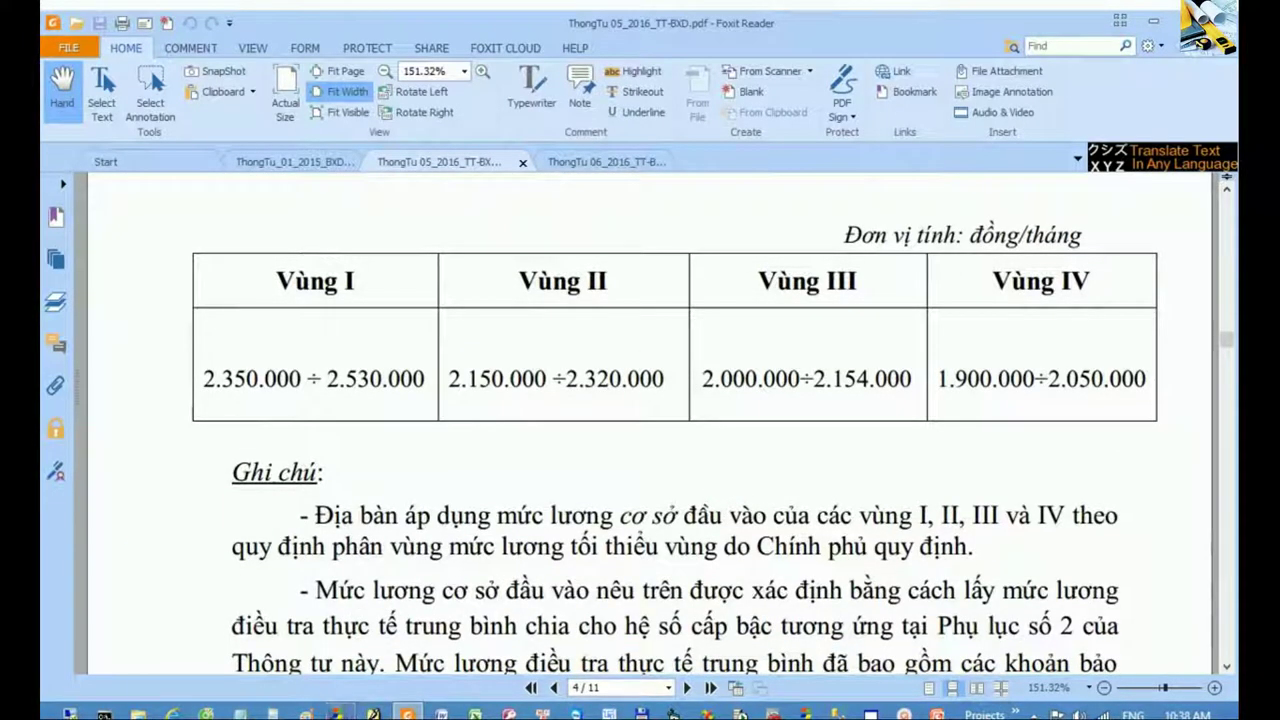
- Highlight the Vùng I wage bounds 2.350.000 and 2.530.000 in the table
{"action": "mouse_move", "coordinate": [340, 712]}
{"action": "left_click", "coordinate": [435, 628]}
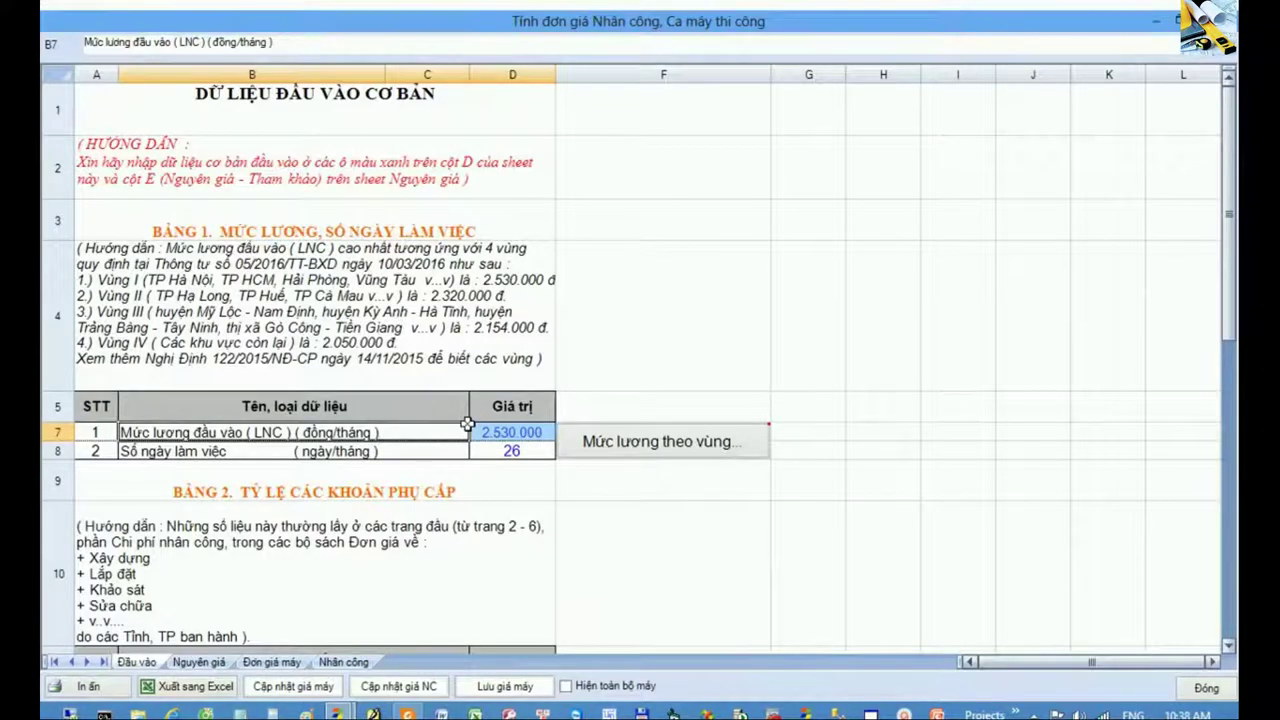
{"action": "left_click", "coordinate": [407, 713]}
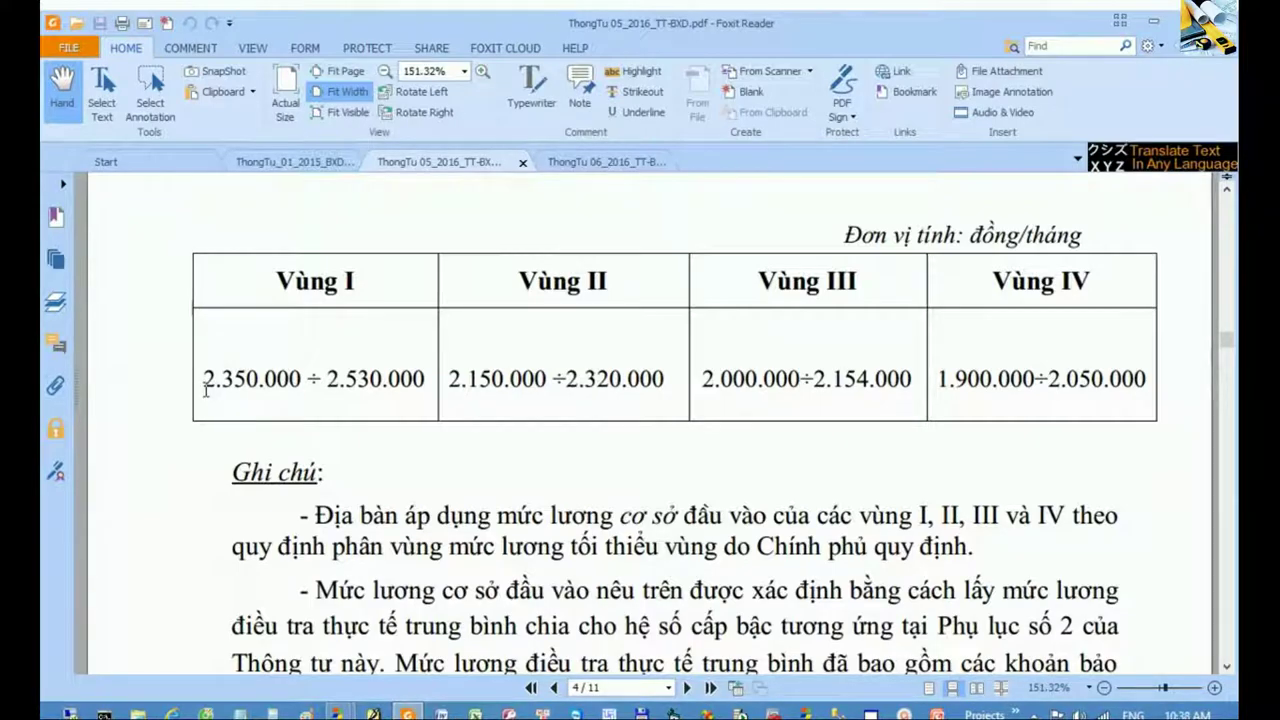
{"action": "left_click_drag", "start_coordinate": [205, 379], "coordinate": [302, 376]}
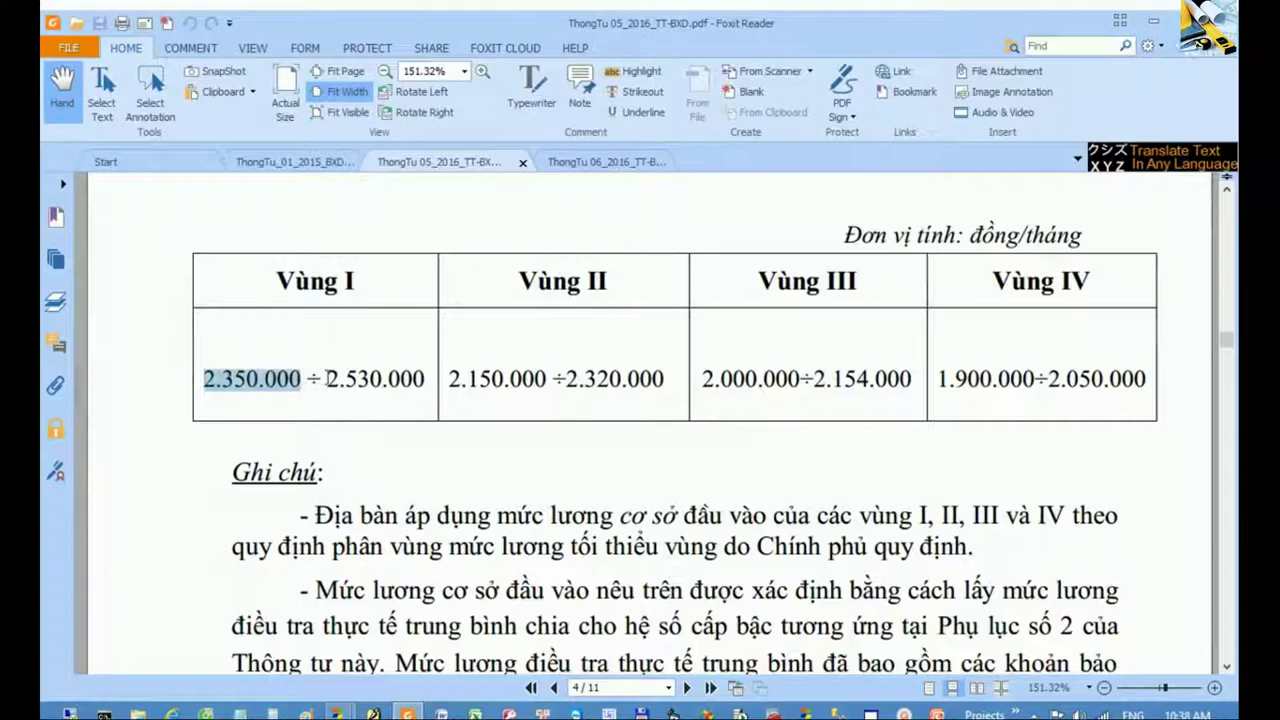
{"action": "left_click_drag", "start_coordinate": [328, 379], "coordinate": [434, 377]}
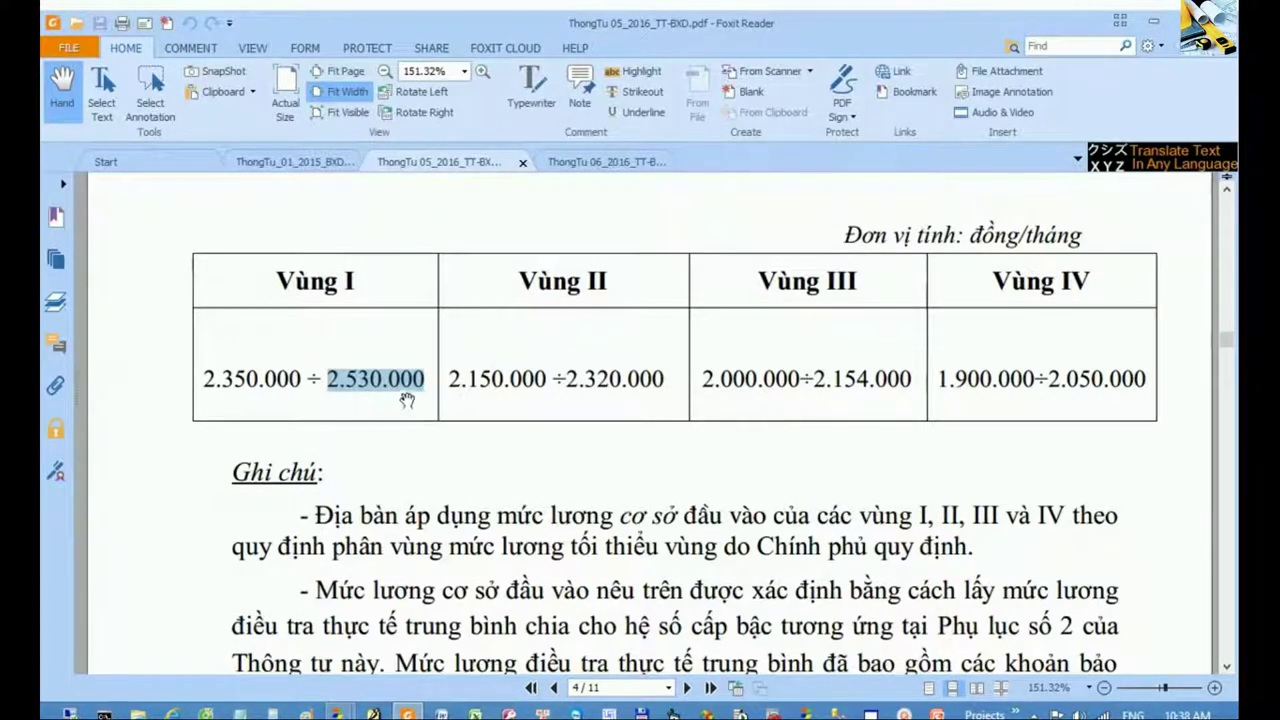
{"action": "left_click", "coordinate": [418, 382]}
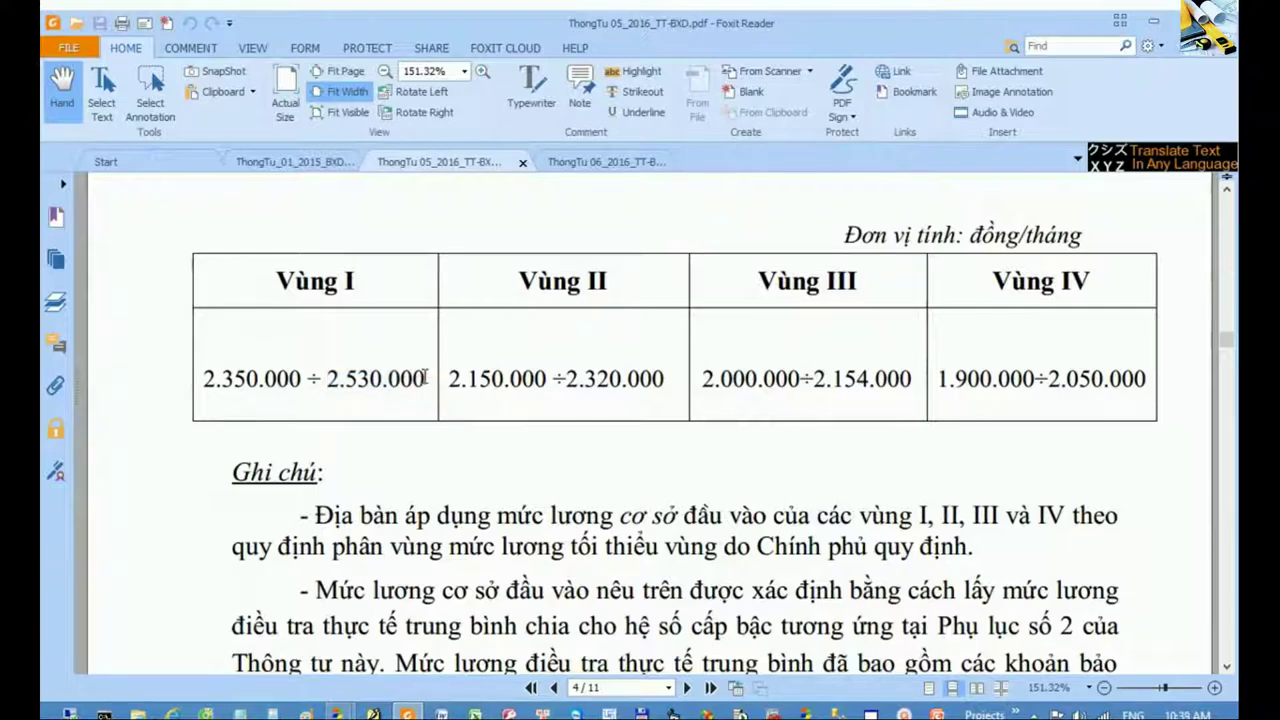
{"action": "left_click_drag", "start_coordinate": [426, 378], "coordinate": [337, 378]}
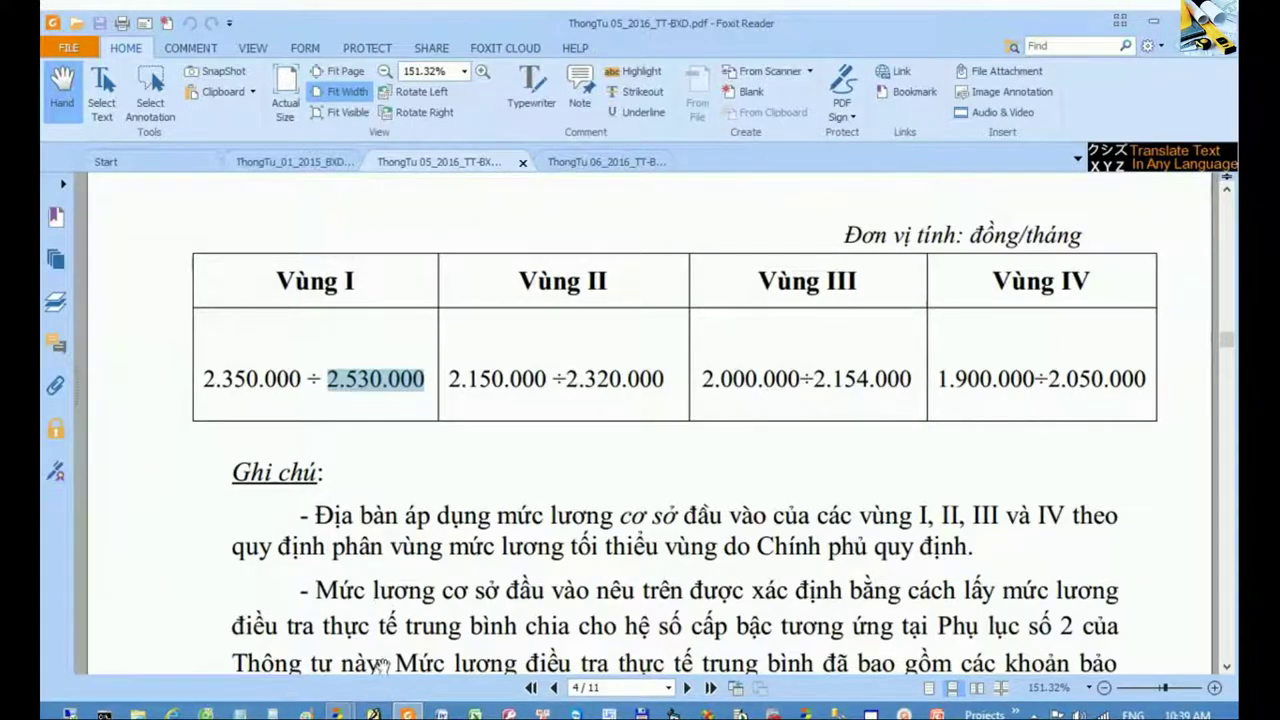
- In the wage workbook, select the base labour wage value D7 and its row B7:D7
{"action": "mouse_move", "coordinate": [340, 712]}
{"action": "left_click", "coordinate": [418, 637]}
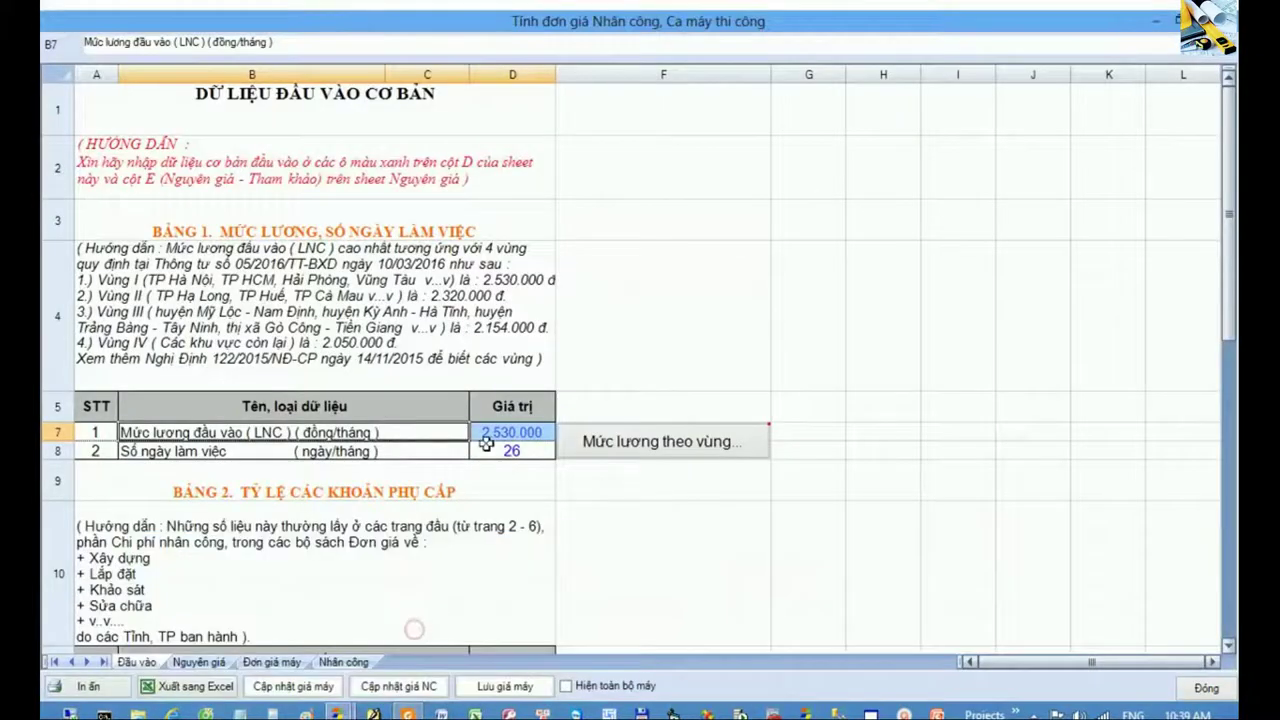
{"action": "left_click", "coordinate": [507, 434]}
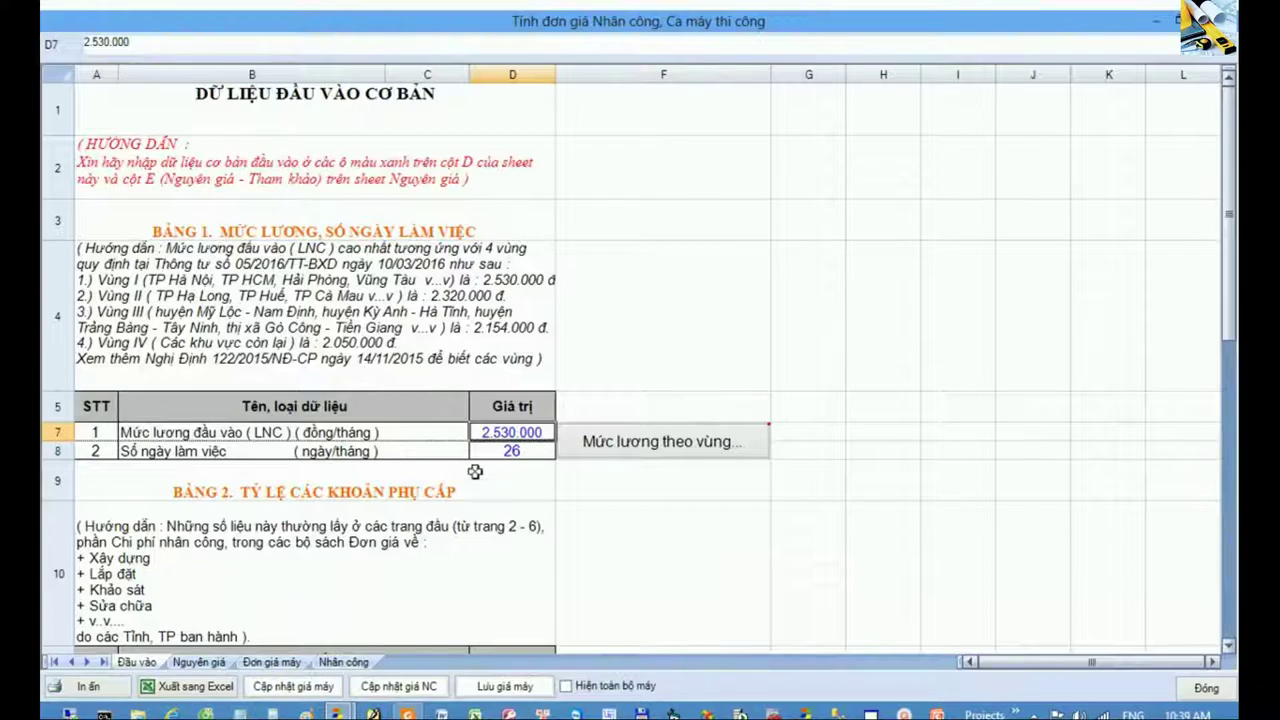
{"action": "left_click_drag", "start_coordinate": [440, 436], "coordinate": [510, 432]}
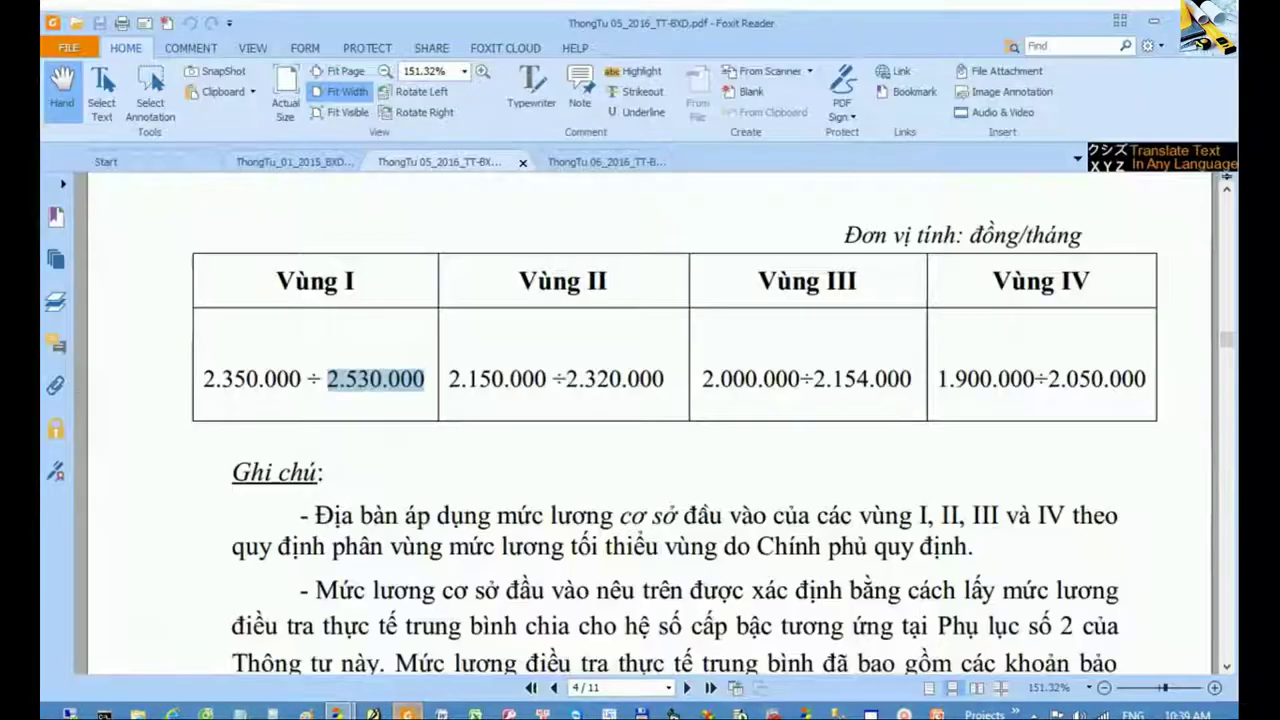
- Back in the circular, highlight the Vùng I lower bound 2.350.000
{"action": "left_click", "coordinate": [407, 713]}
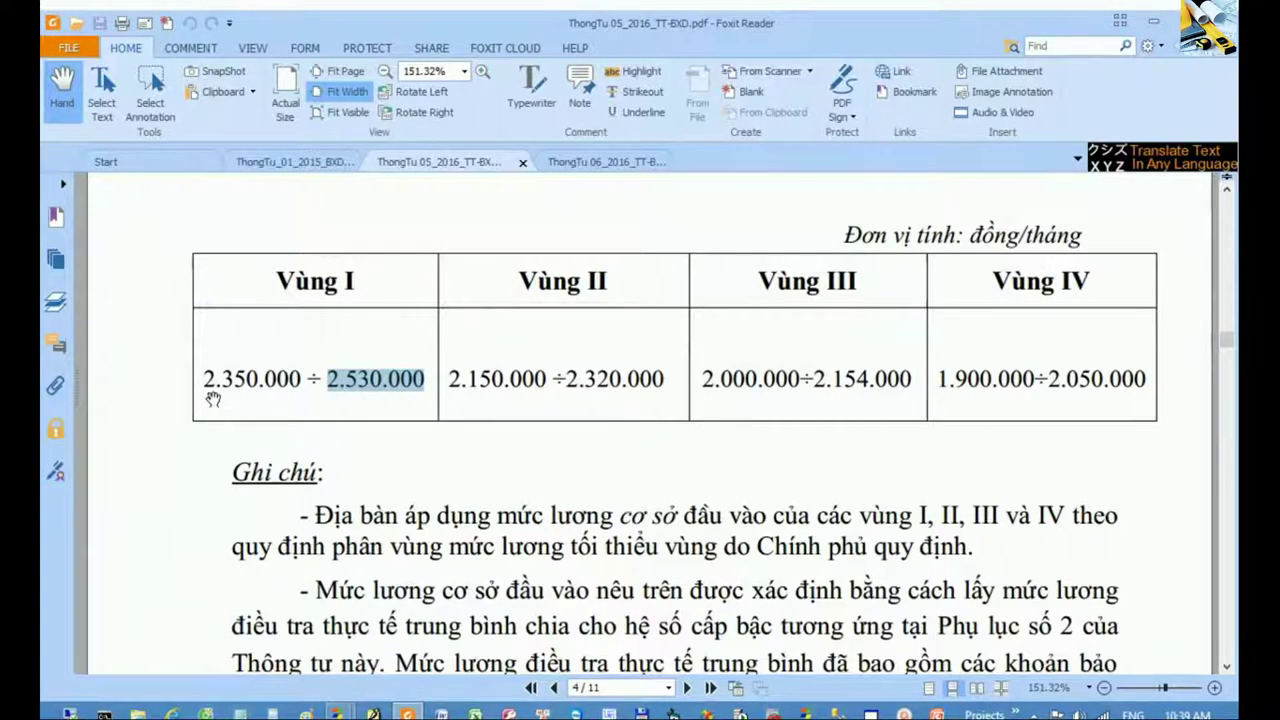
{"action": "left_click_drag", "start_coordinate": [205, 380], "coordinate": [302, 380]}
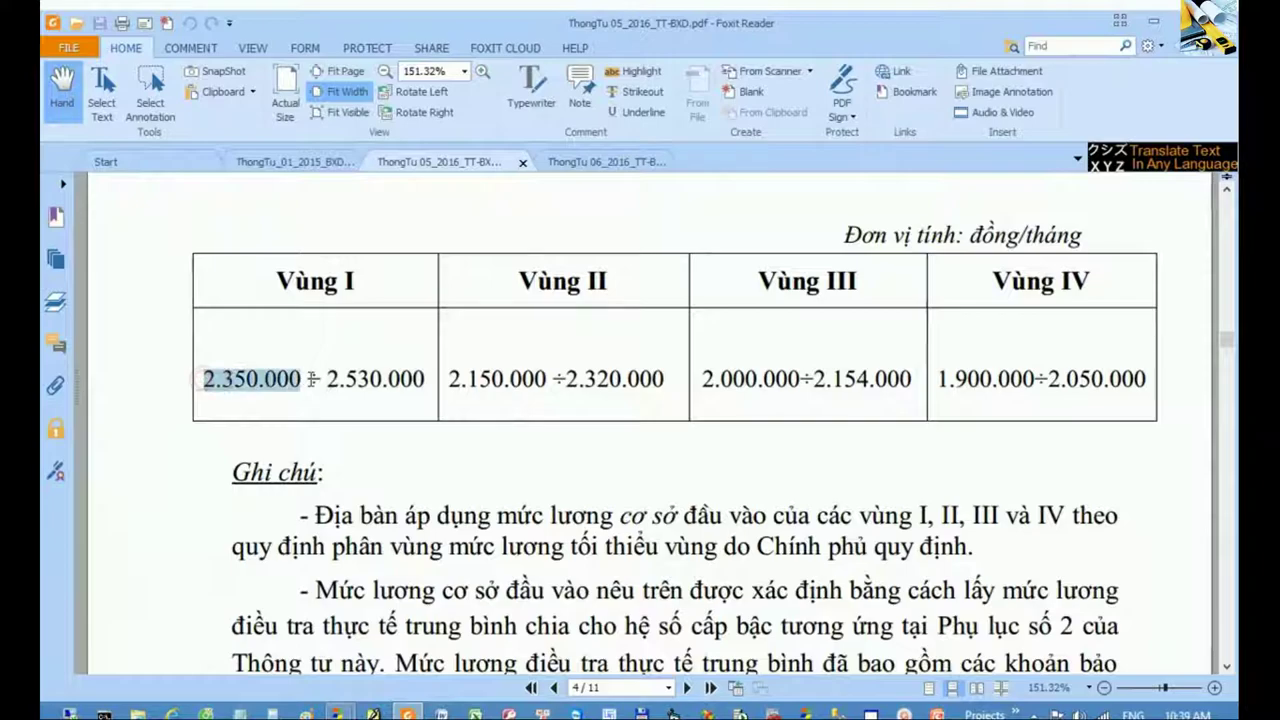
{"action": "left_click", "coordinate": [304, 409]}
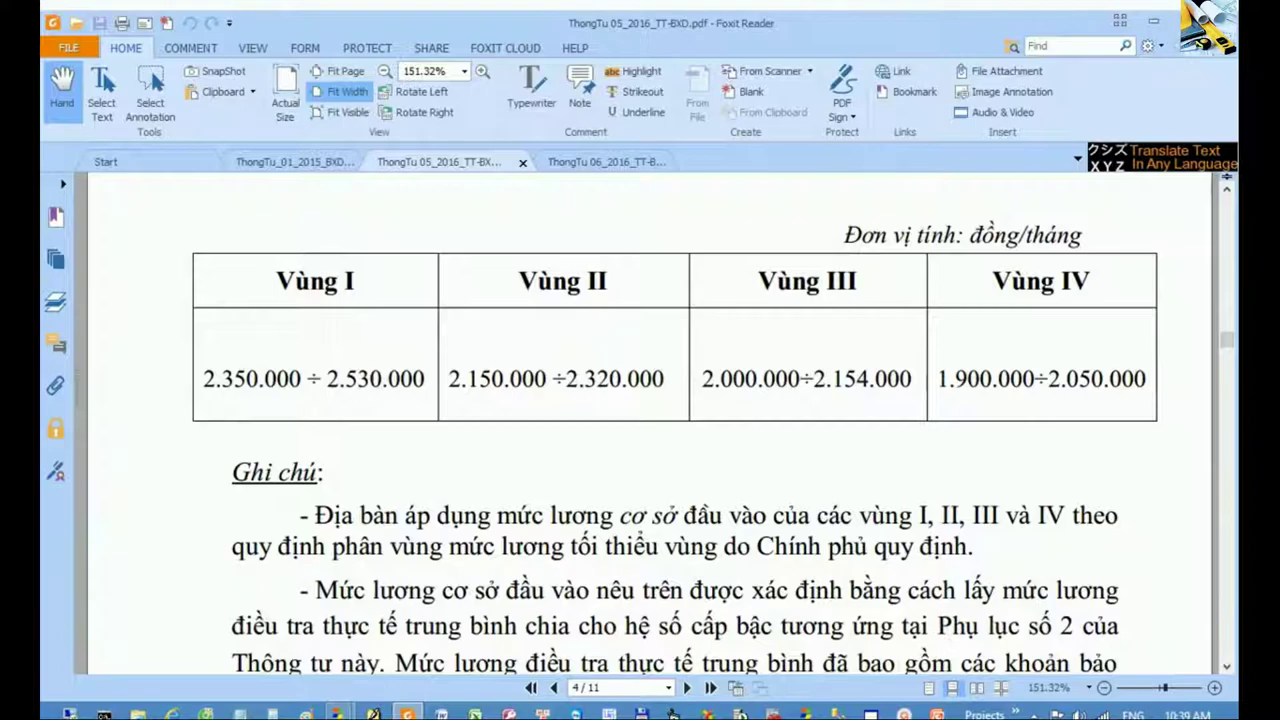
- Enter 2.410.000 as the base labour wage in the workbook
{"action": "mouse_move", "coordinate": [340, 712]}
{"action": "left_click", "coordinate": [408, 620]}
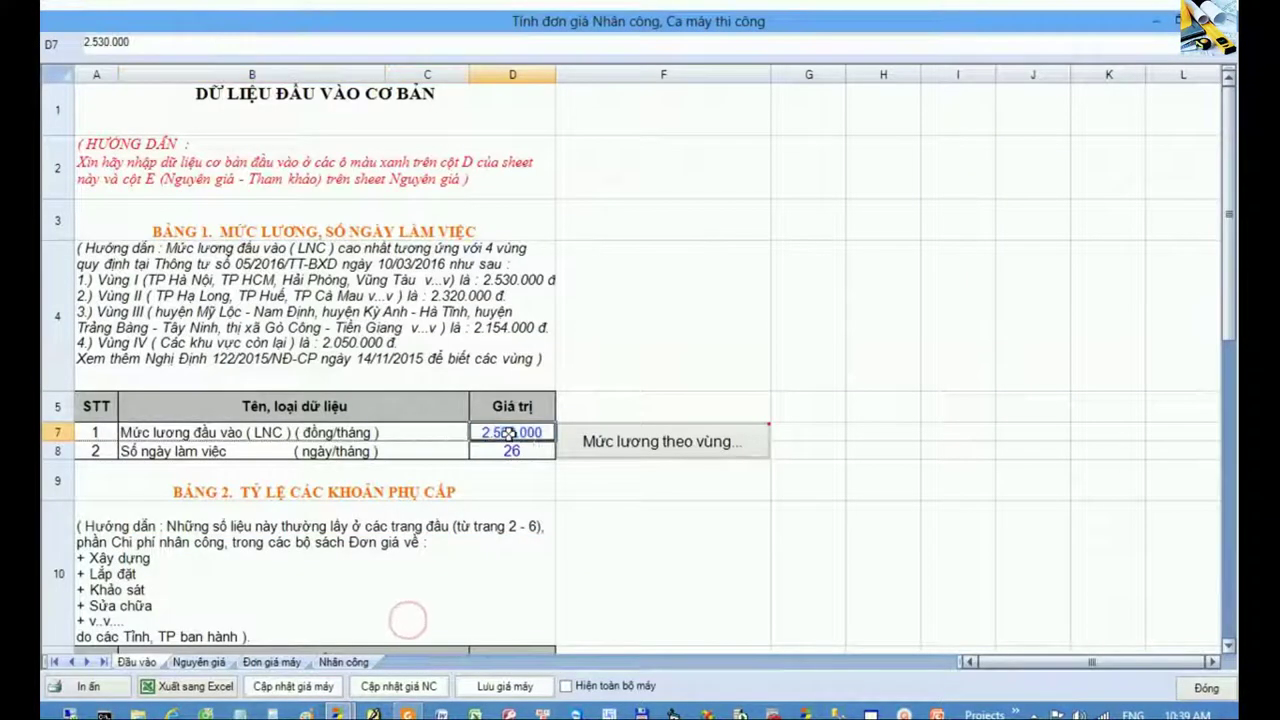
{"action": "type", "text": "2.410."}
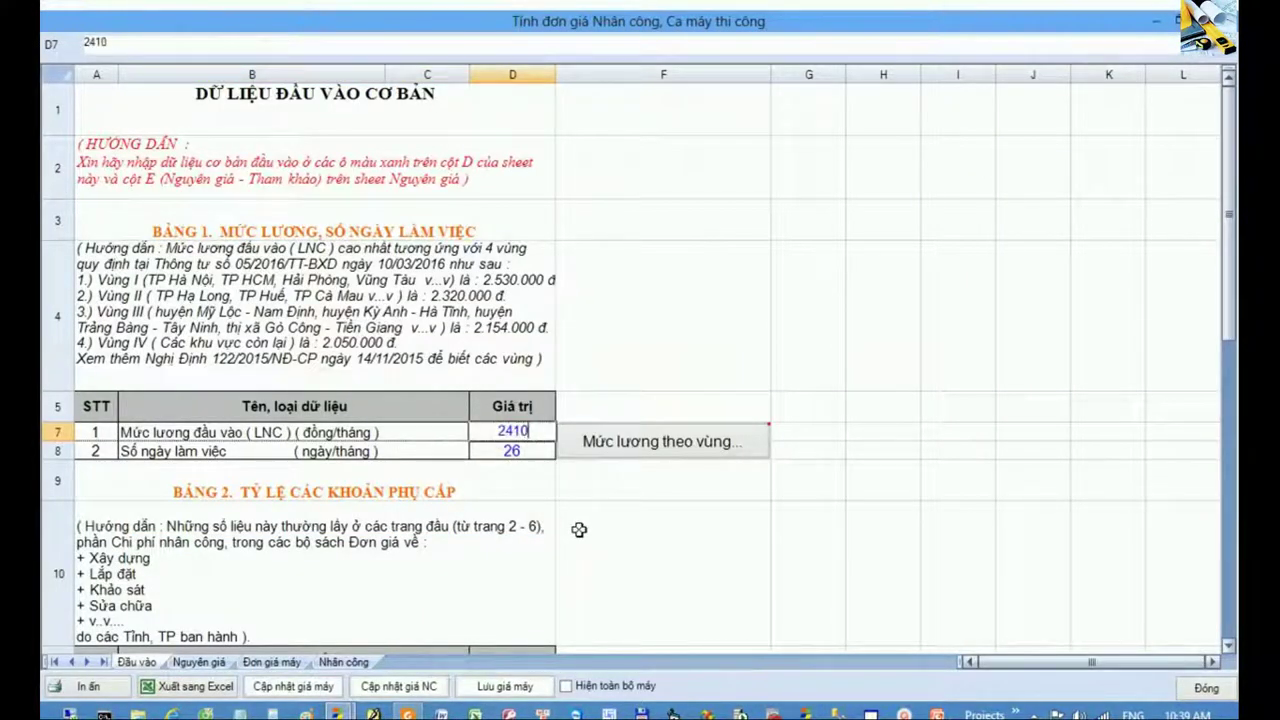
{"action": "type", "text": "000"}
{"action": "left_click", "coordinate": [579, 529]}
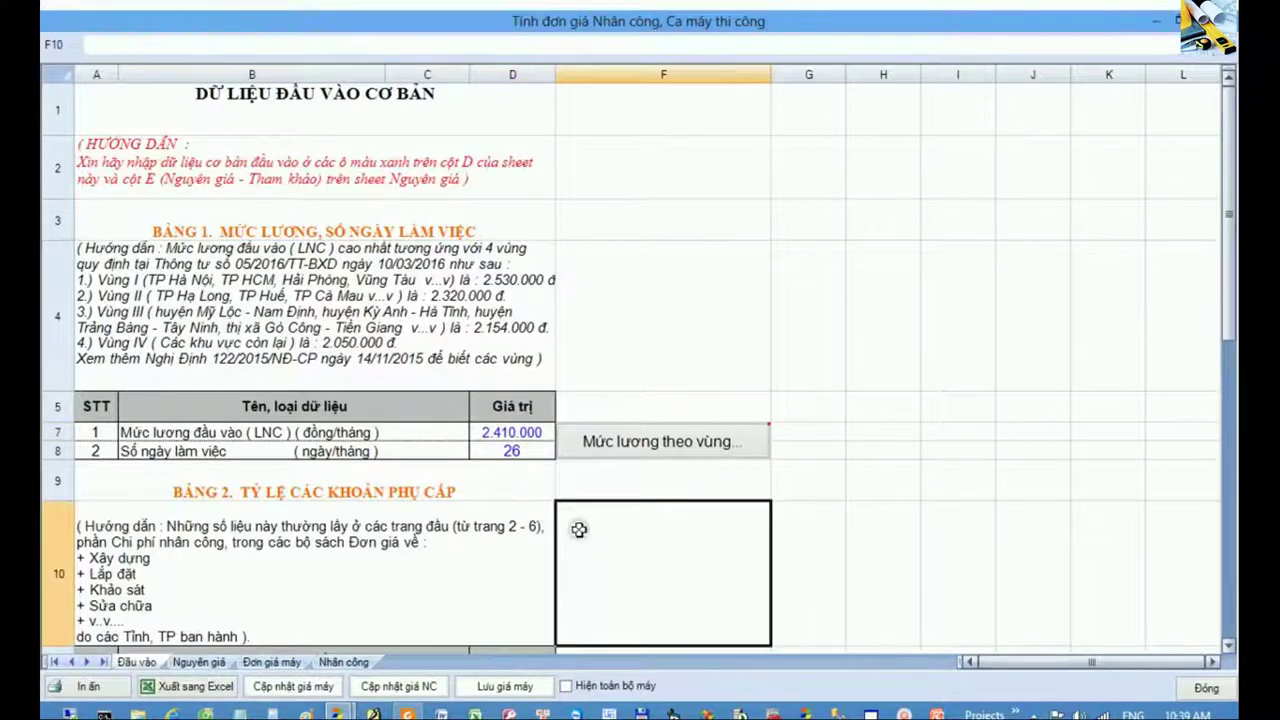
{"action": "left_click_drag", "start_coordinate": [455, 432], "coordinate": [495, 432]}
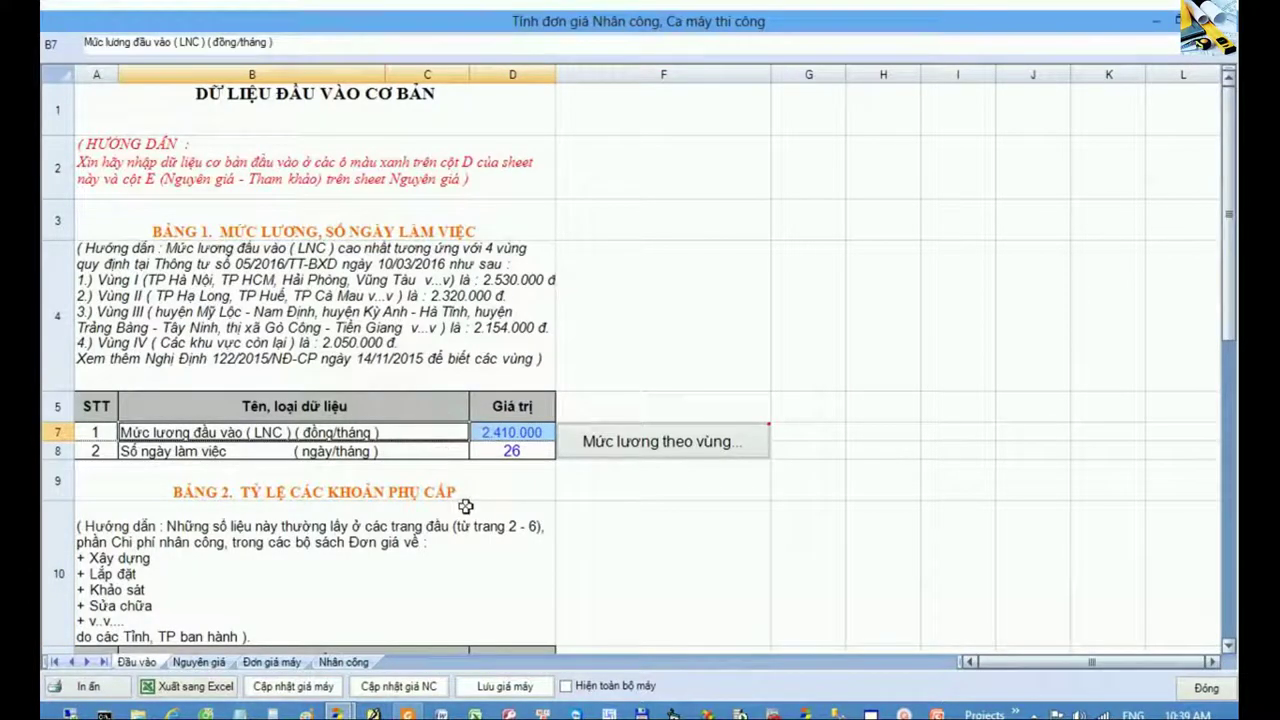
- Review the working days value, the allowance note in A10, and the Bảng 2 allowance rows
{"action": "left_click", "coordinate": [500, 452]}
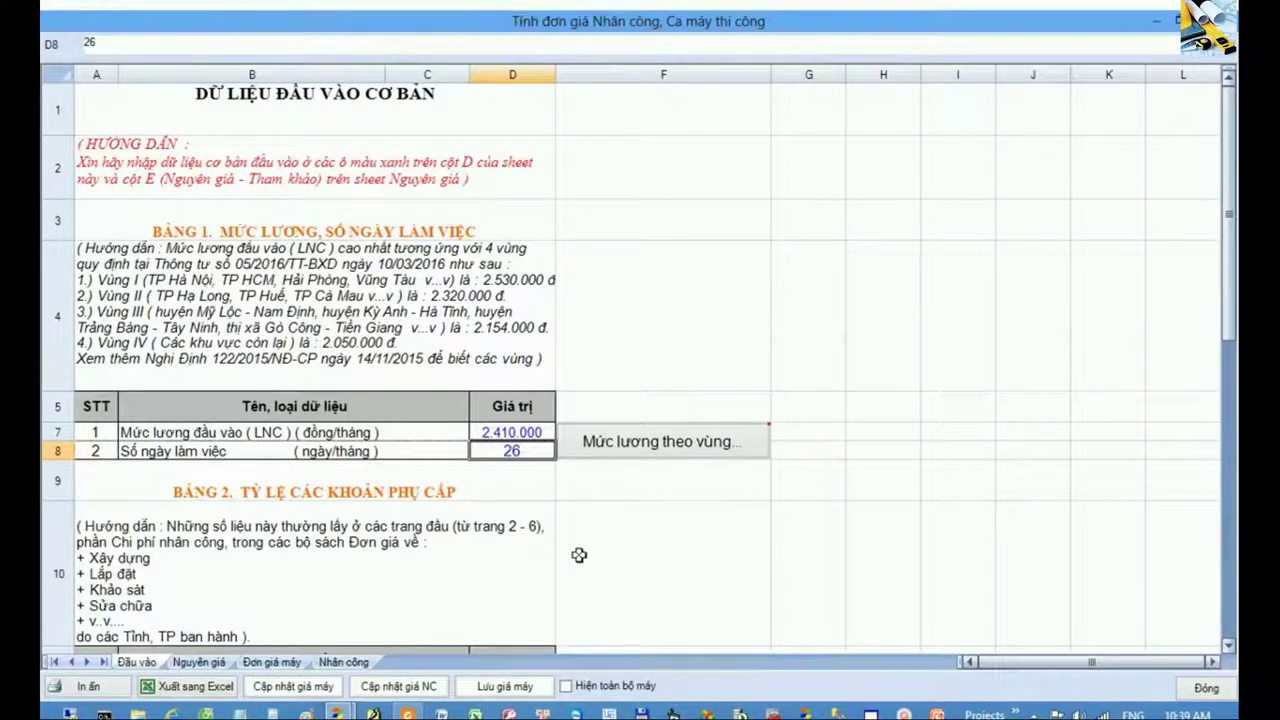
{"action": "left_click", "coordinate": [650, 557]}
{"action": "left_click", "coordinate": [454, 560]}
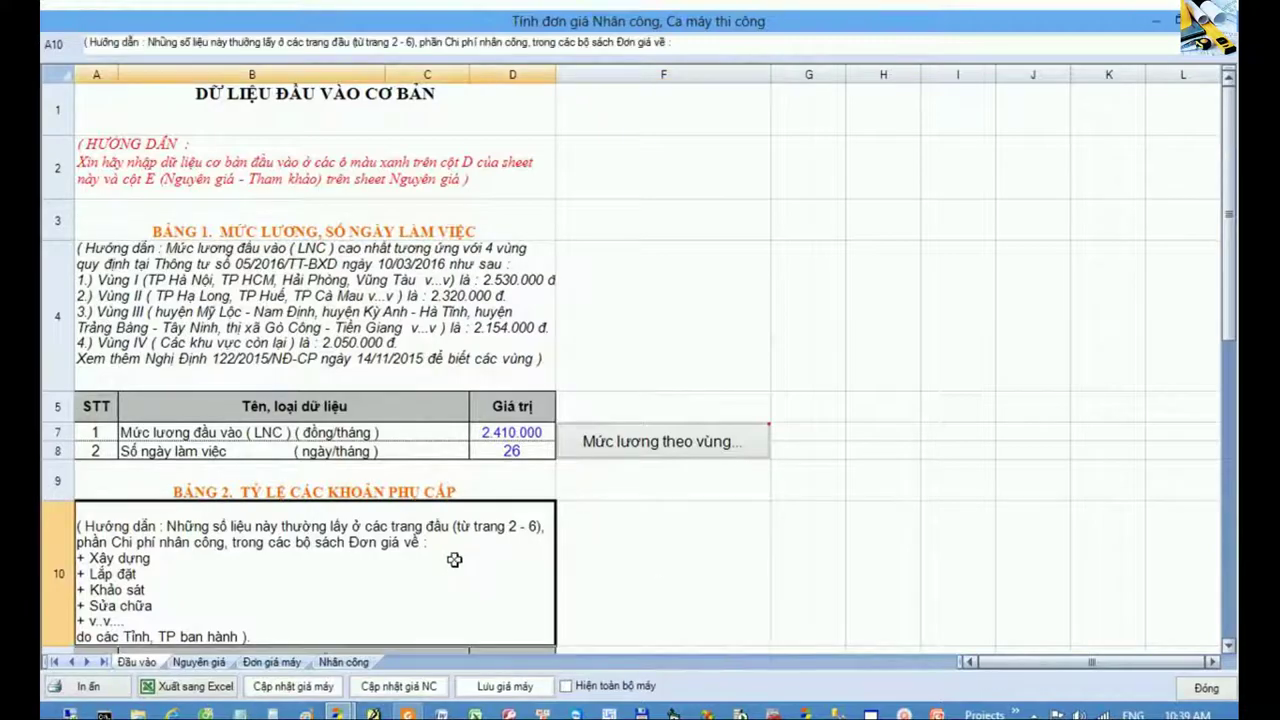
{"action": "scroll", "coordinate": [454, 560], "scroll_direction": "down", "scroll_amount": 1}
{"action": "scroll", "coordinate": [456, 557], "scroll_direction": "down", "scroll_amount": 1}
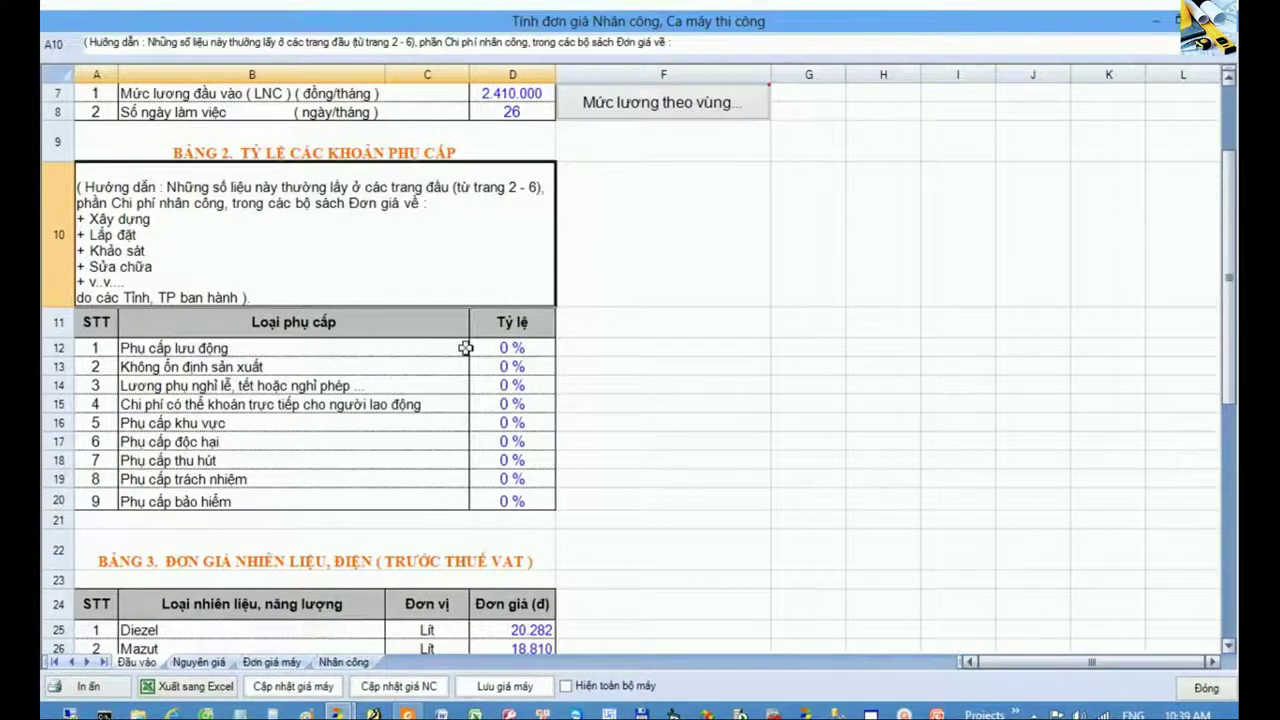
{"action": "left_click", "coordinate": [230, 349]}
{"action": "left_click", "coordinate": [318, 371]}
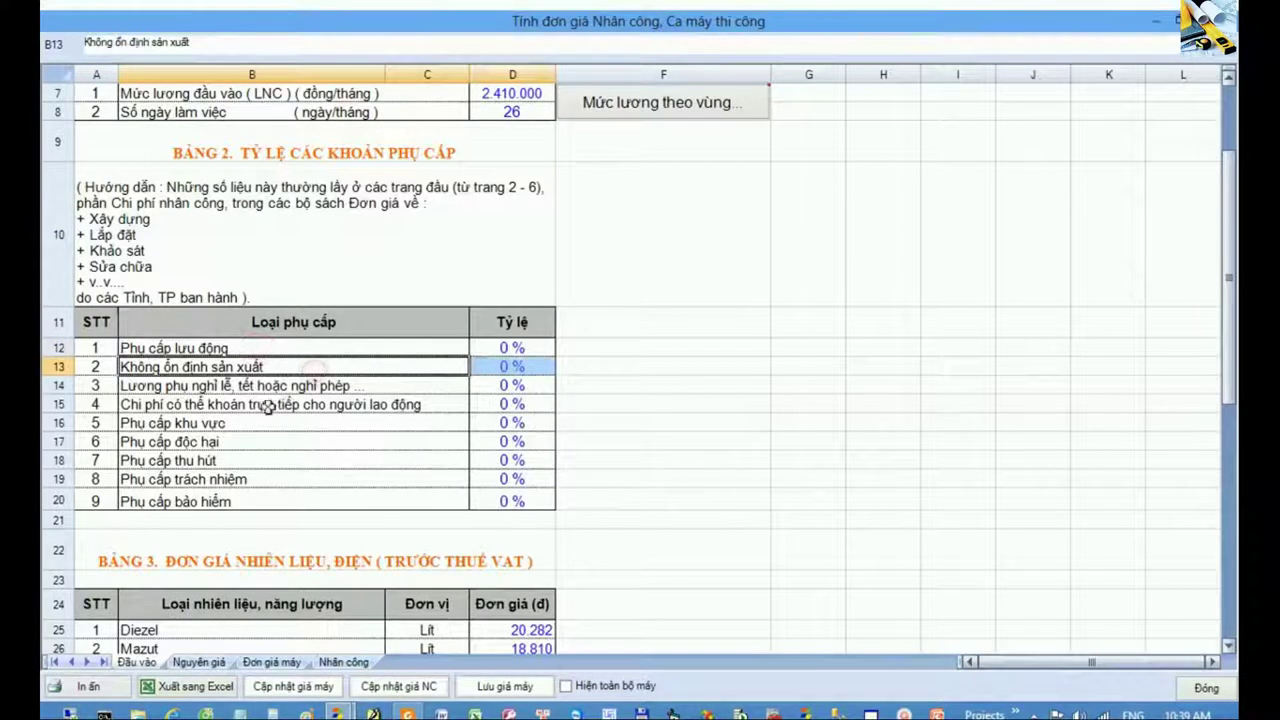
{"action": "left_click", "coordinate": [210, 426]}
{"action": "left_click_drag", "start_coordinate": [316, 500], "coordinate": [540, 500]}
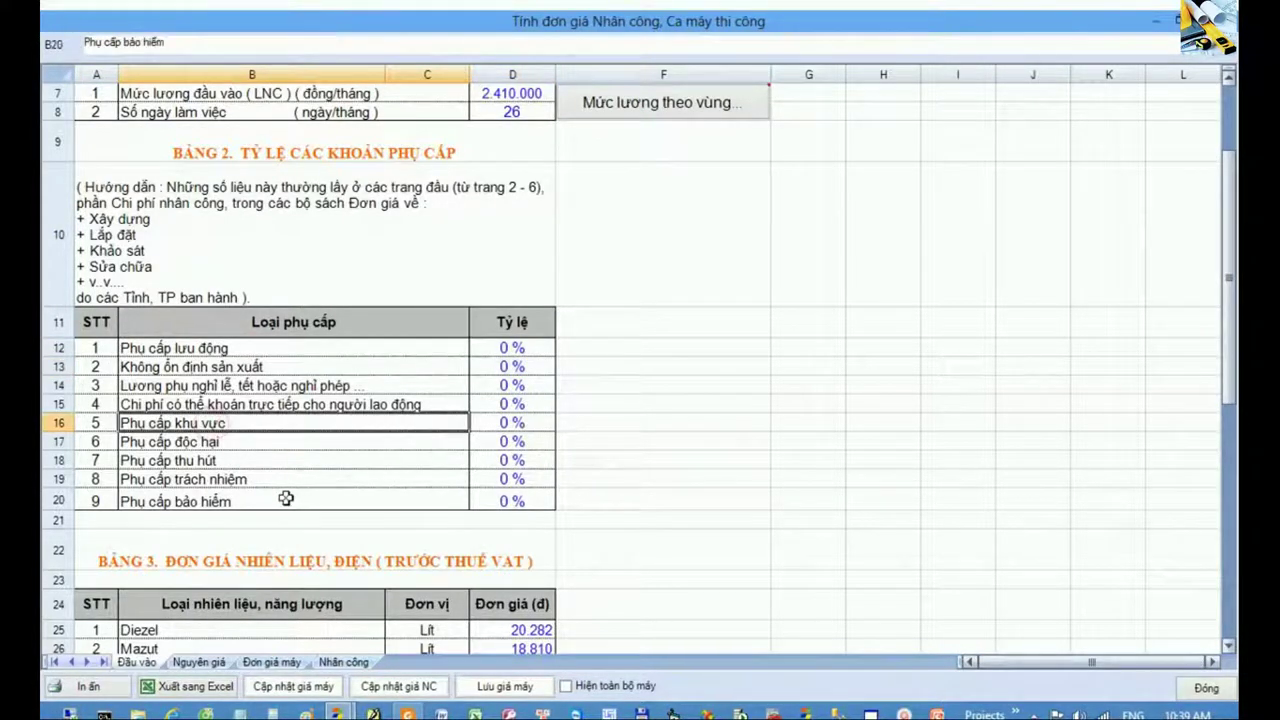
- Select the nine 0 % allowance rates D12:D20, then return to the circular PDF
{"action": "left_click", "coordinate": [520, 347]}
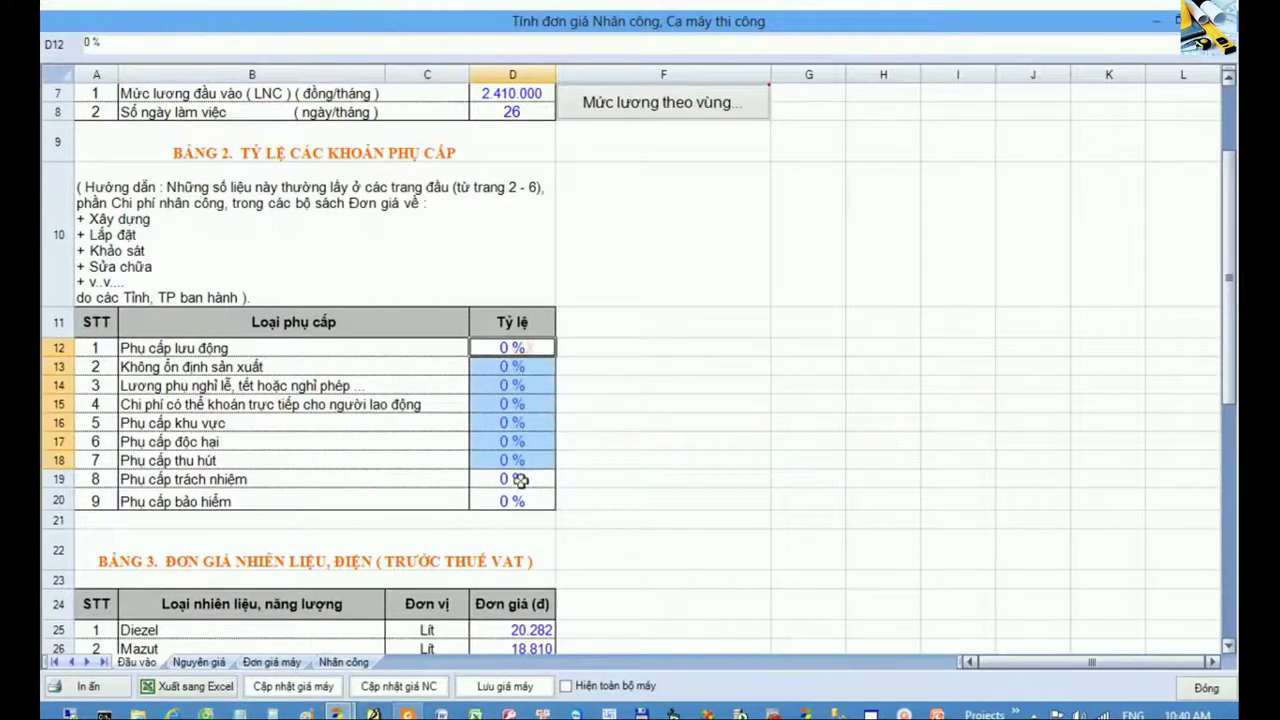
{"action": "left_click_drag", "start_coordinate": [520, 347], "coordinate": [520, 503]}
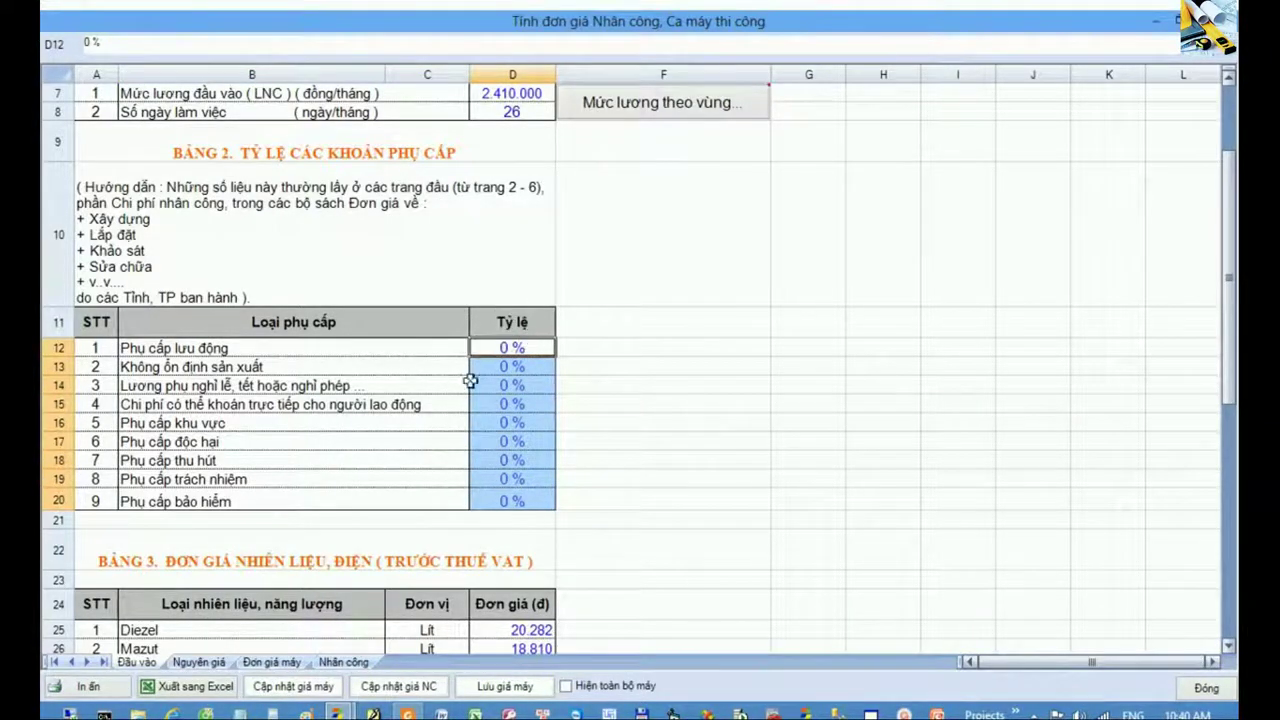
{"action": "left_click", "coordinate": [518, 323]}
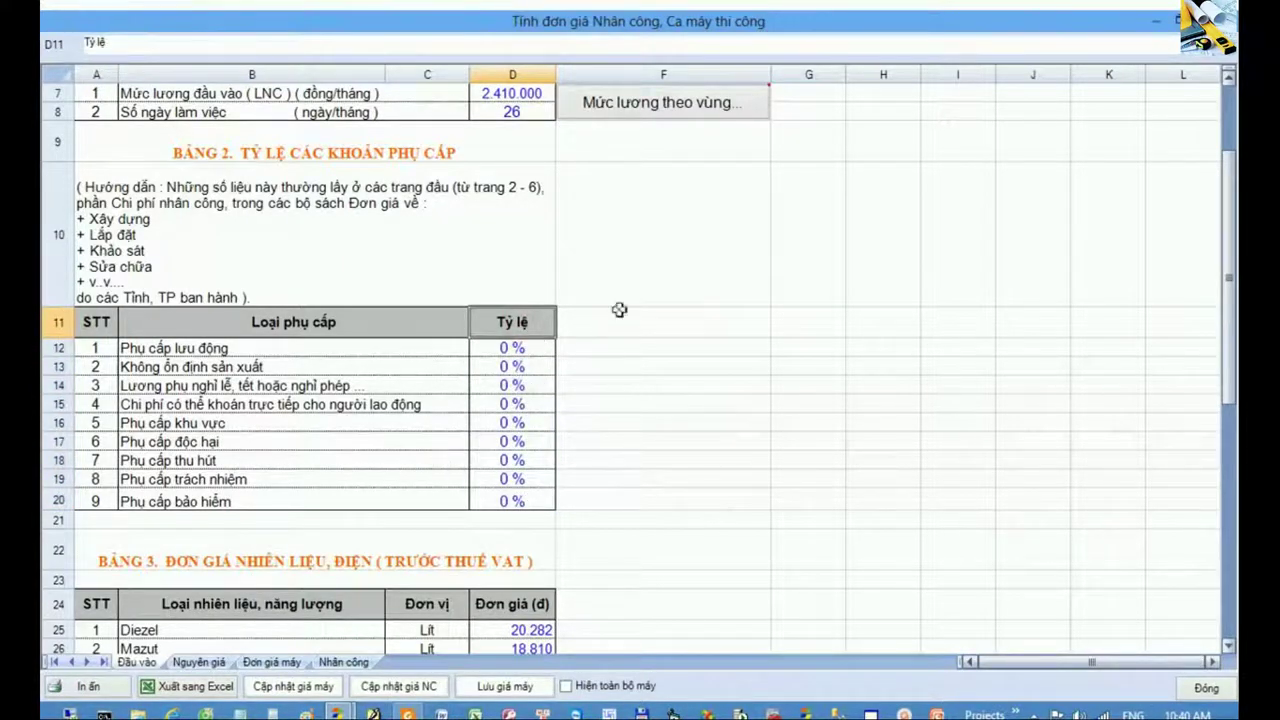
{"action": "left_click", "coordinate": [407, 713]}
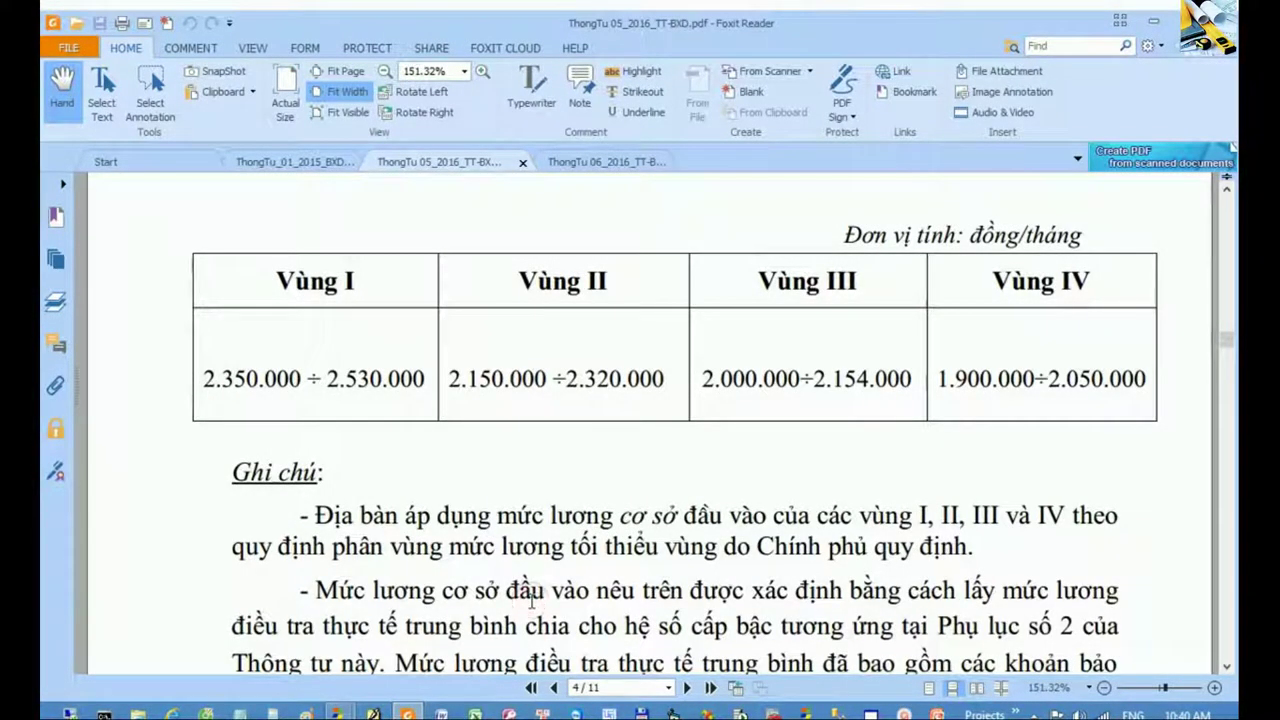
- In the Ghi chú notes, highlight the insurance phrase 'người lao động phải nộp'
{"action": "scroll", "coordinate": [531, 601], "scroll_direction": "up", "scroll_amount": 5}
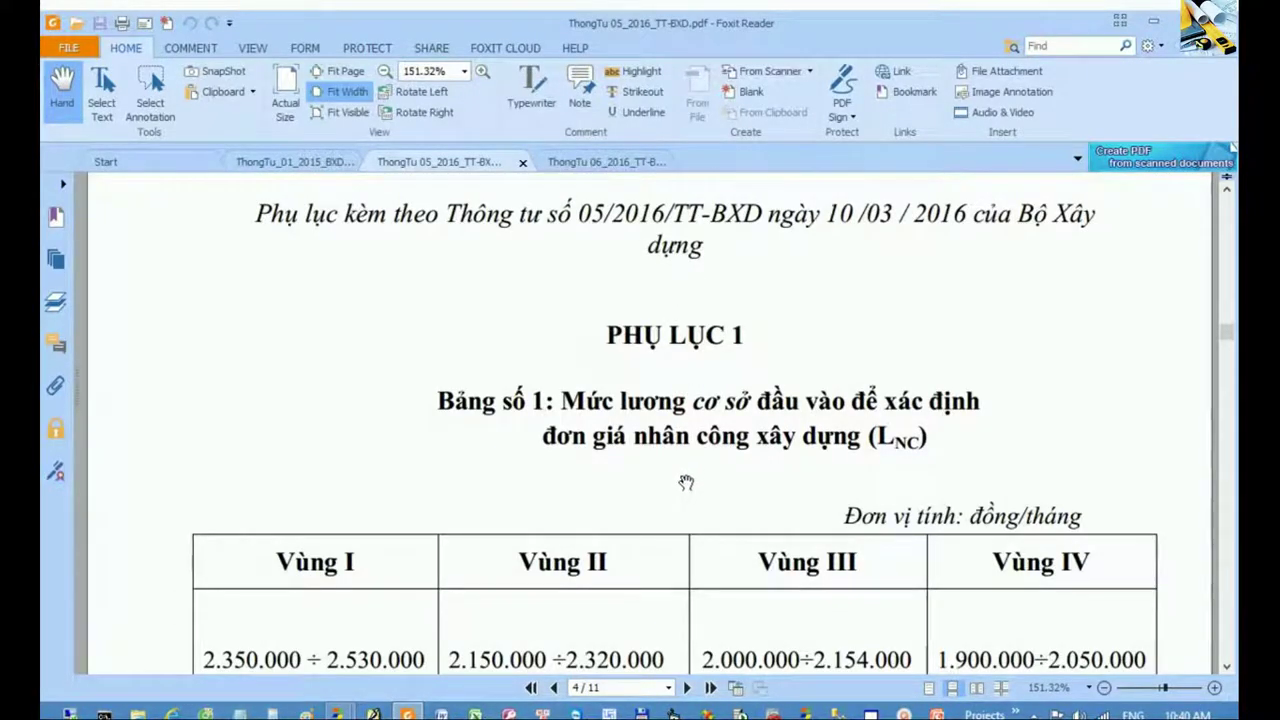
{"action": "scroll", "coordinate": [688, 481], "scroll_direction": "down", "scroll_amount": 9}
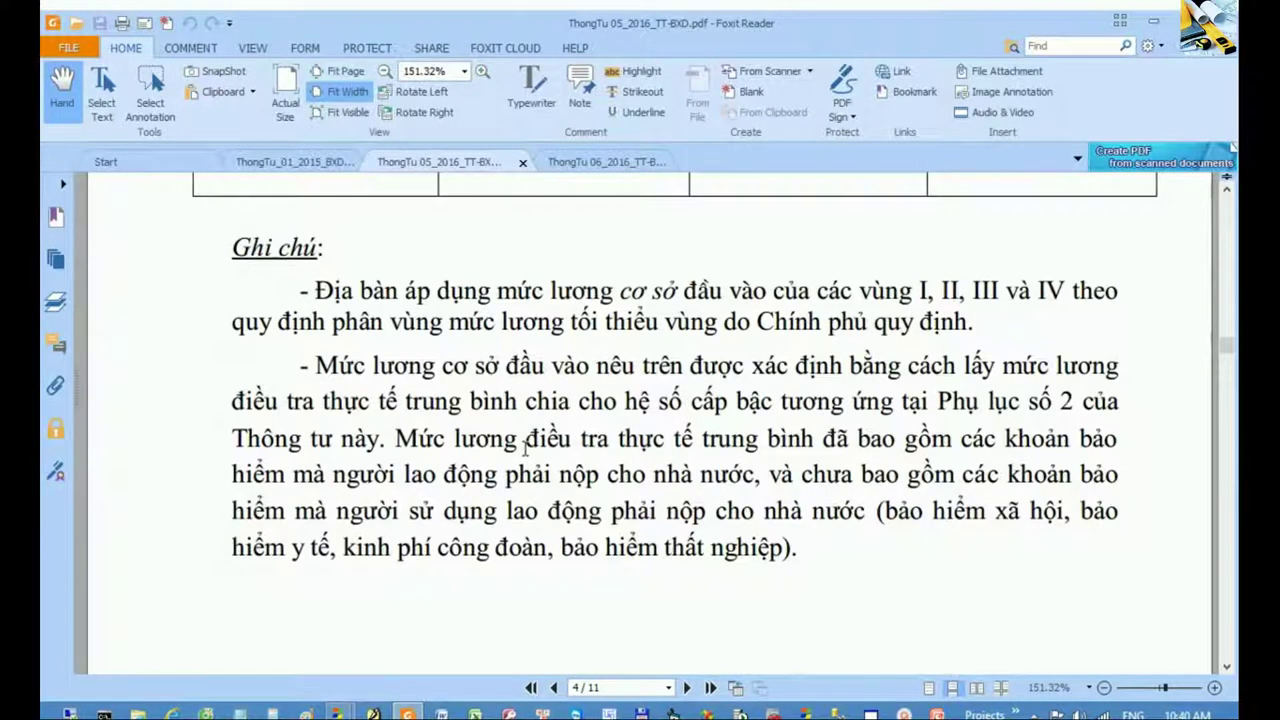
{"action": "scroll", "coordinate": [543, 491], "scroll_direction": "down", "scroll_amount": 1}
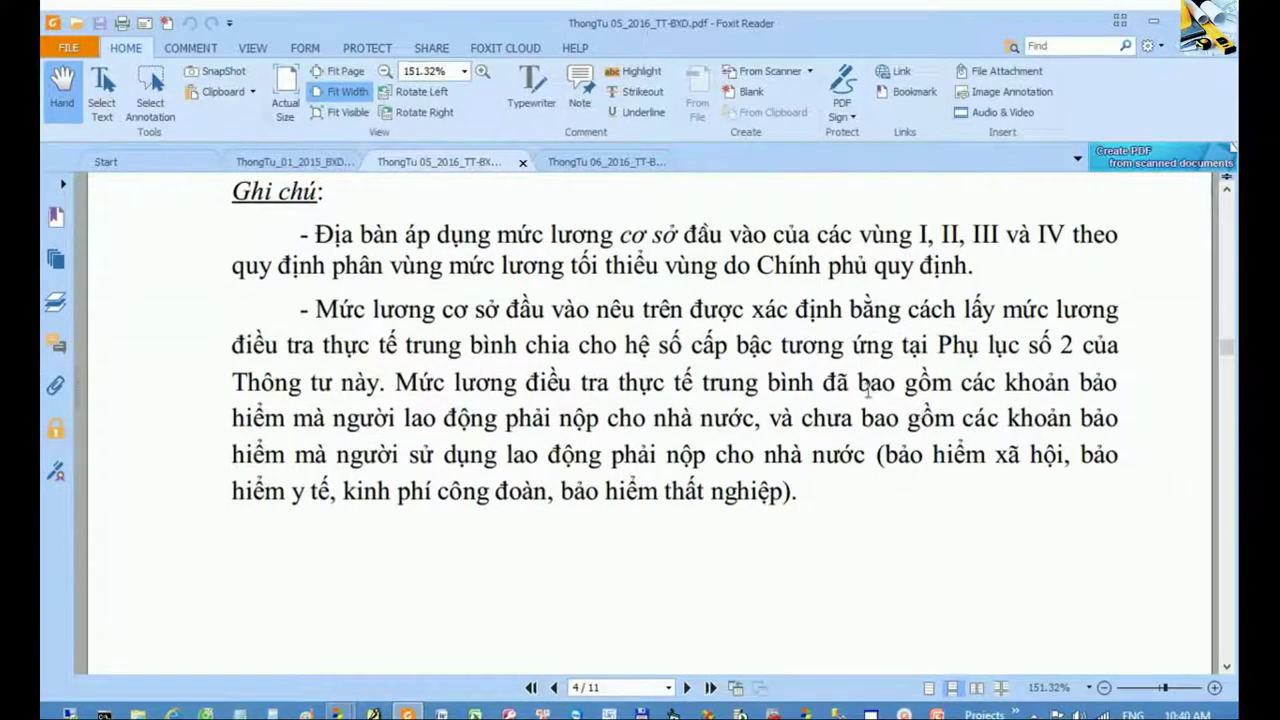
{"action": "left_click_drag", "start_coordinate": [860, 383], "coordinate": [854, 418]}
{"action": "left_click", "coordinate": [530, 420]}
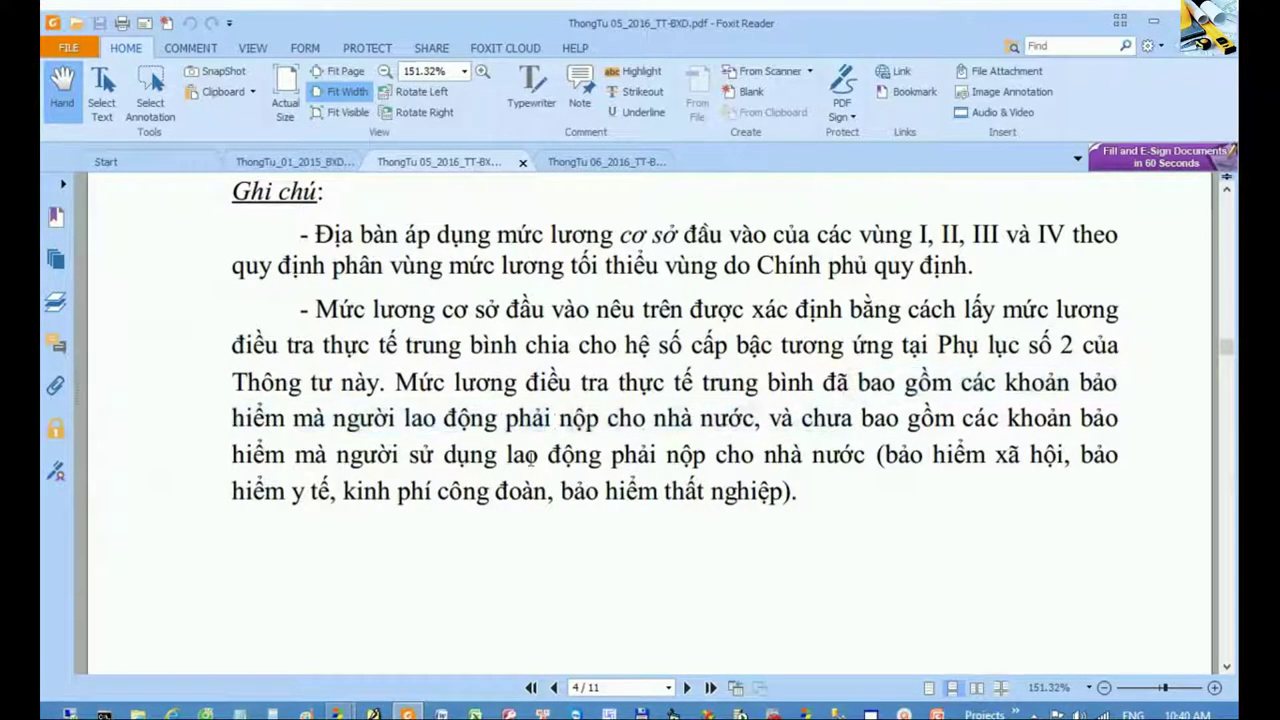
{"action": "left_click_drag", "start_coordinate": [336, 414], "coordinate": [606, 420]}
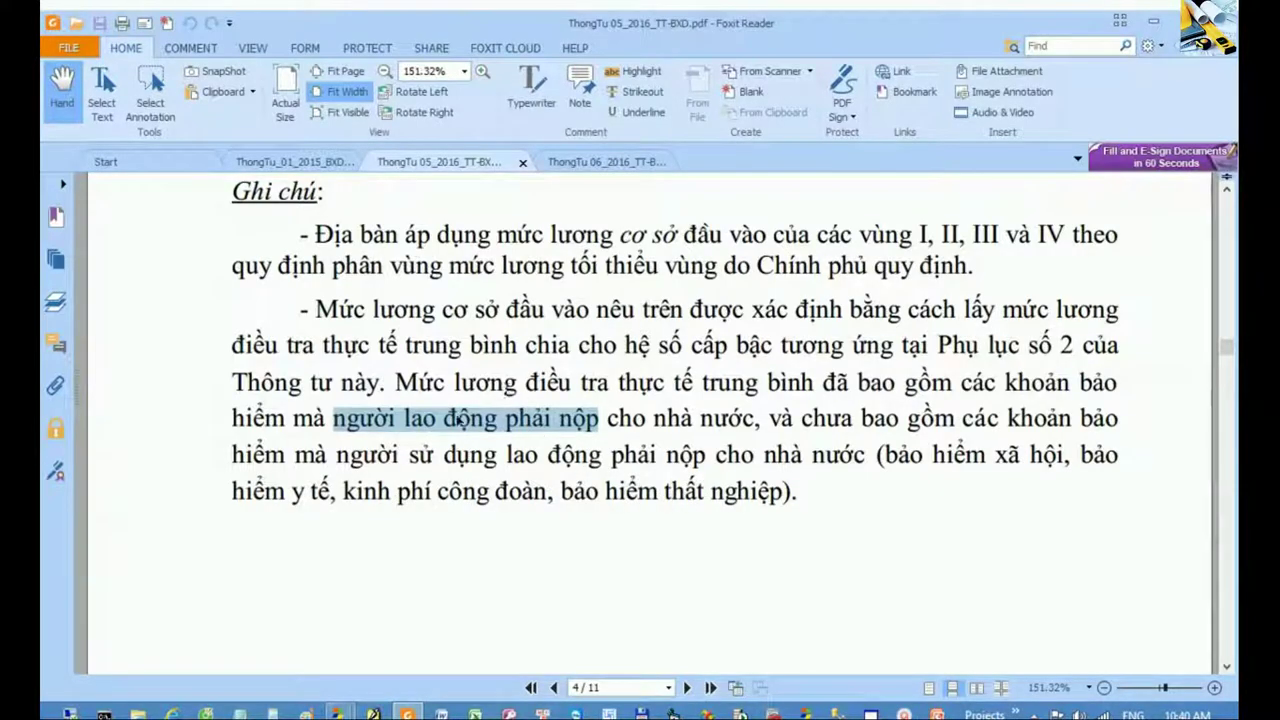
- Scroll up to Điều 4 and highlight the L_NC clause 'các khoản phụ cấp lương'
{"action": "scroll", "coordinate": [540, 453], "scroll_direction": "up", "scroll_amount": 3}
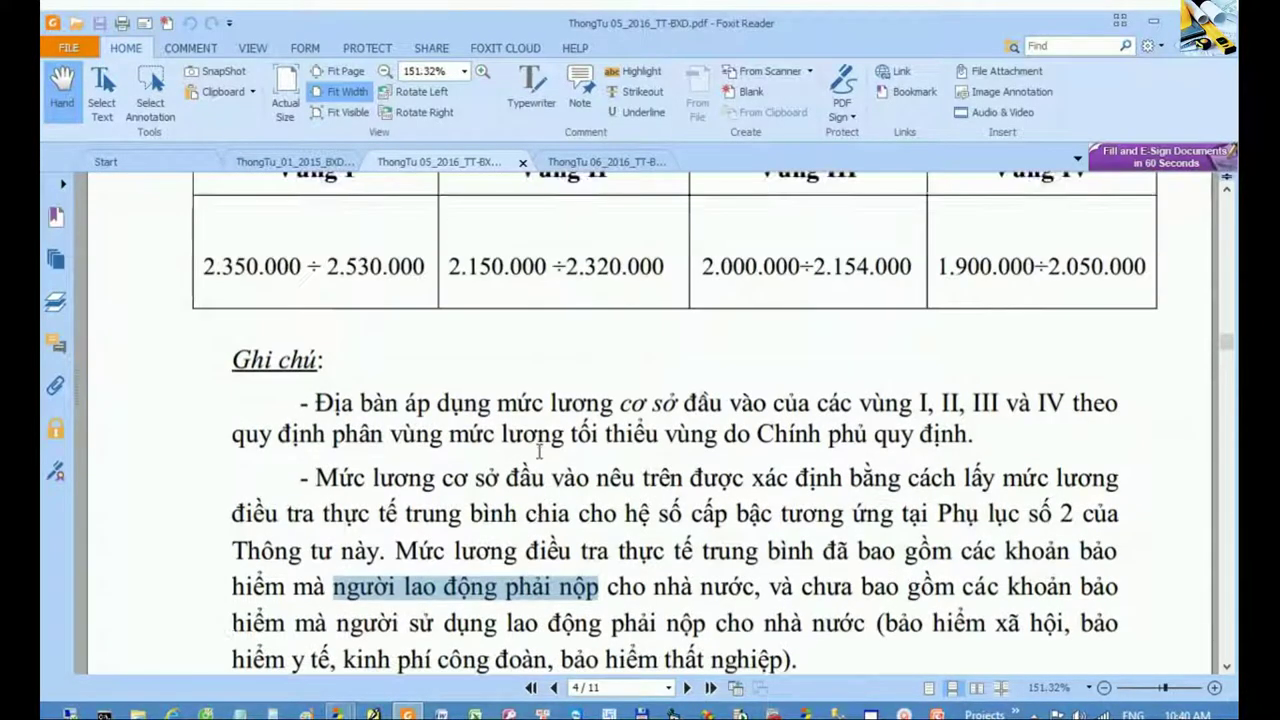
{"action": "scroll", "coordinate": [540, 453], "scroll_direction": "up", "scroll_amount": 2}
{"action": "scroll", "coordinate": [540, 453], "scroll_direction": "up", "scroll_amount": 5}
{"action": "scroll", "coordinate": [540, 453], "scroll_direction": "up", "scroll_amount": 4}
{"action": "scroll", "coordinate": [540, 452], "scroll_direction": "up", "scroll_amount": 4}
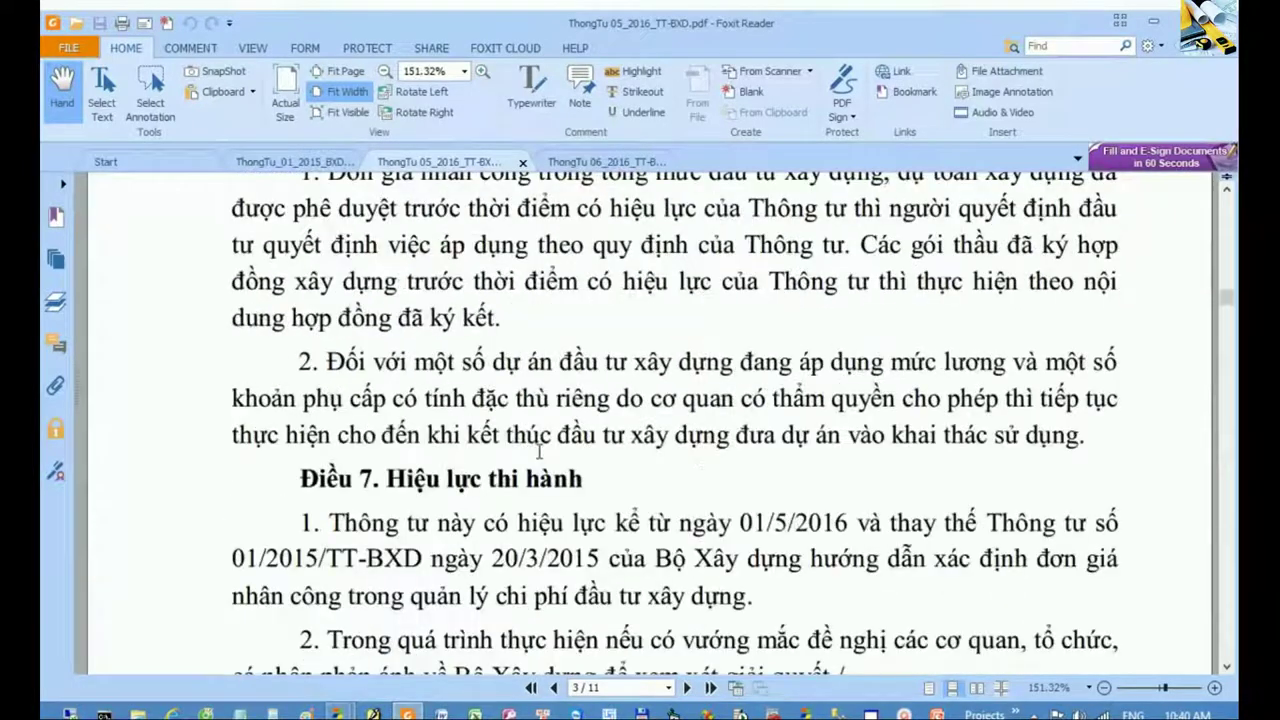
{"action": "scroll", "coordinate": [540, 453], "scroll_direction": "up", "scroll_amount": 3}
{"action": "scroll", "coordinate": [539, 452], "scroll_direction": "up", "scroll_amount": 3}
{"action": "scroll", "coordinate": [539, 452], "scroll_direction": "up", "scroll_amount": 3}
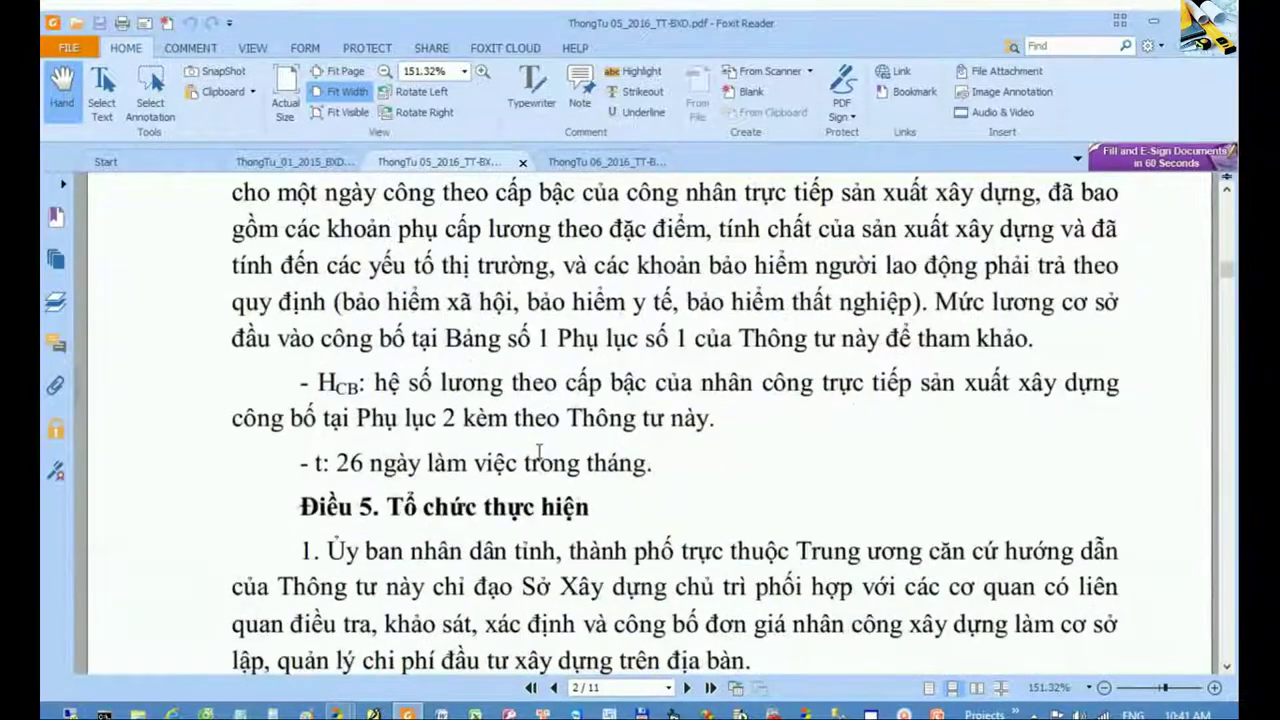
{"action": "scroll", "coordinate": [539, 452], "scroll_direction": "up", "scroll_amount": 3}
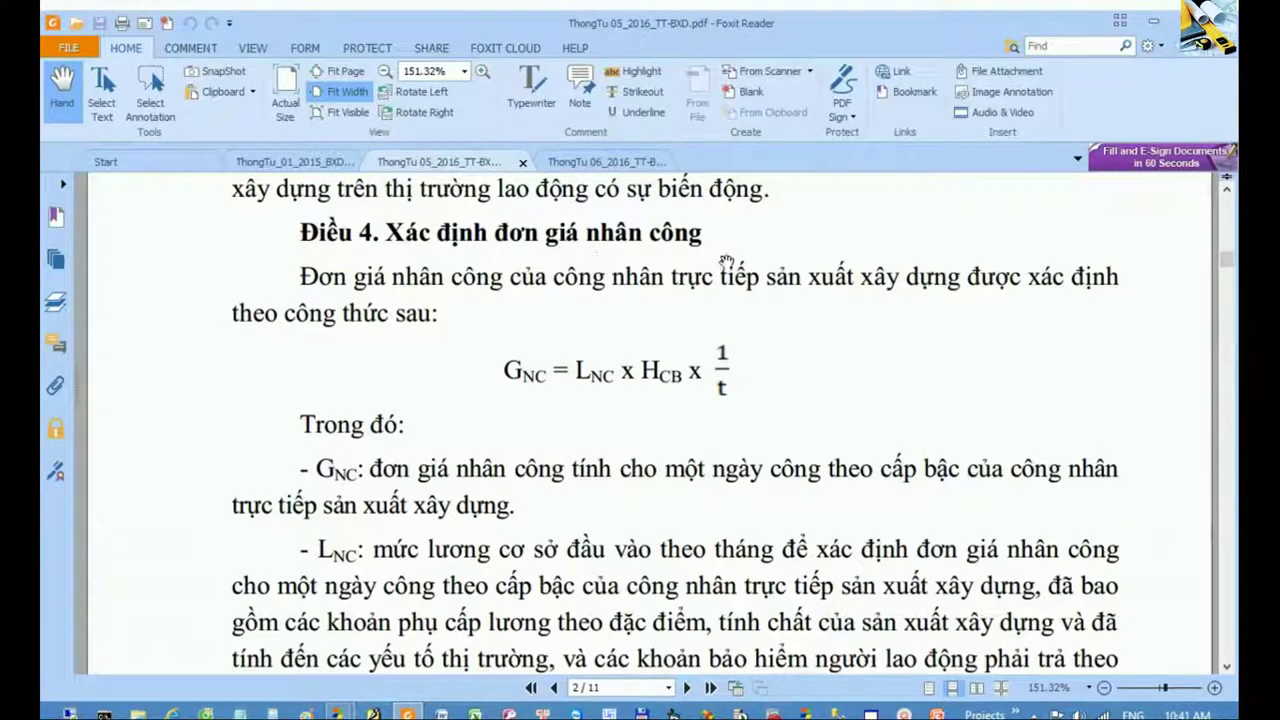
{"action": "scroll", "coordinate": [651, 509], "scroll_direction": "down", "scroll_amount": 2}
{"action": "scroll", "coordinate": [645, 495], "scroll_direction": "down", "scroll_amount": 1}
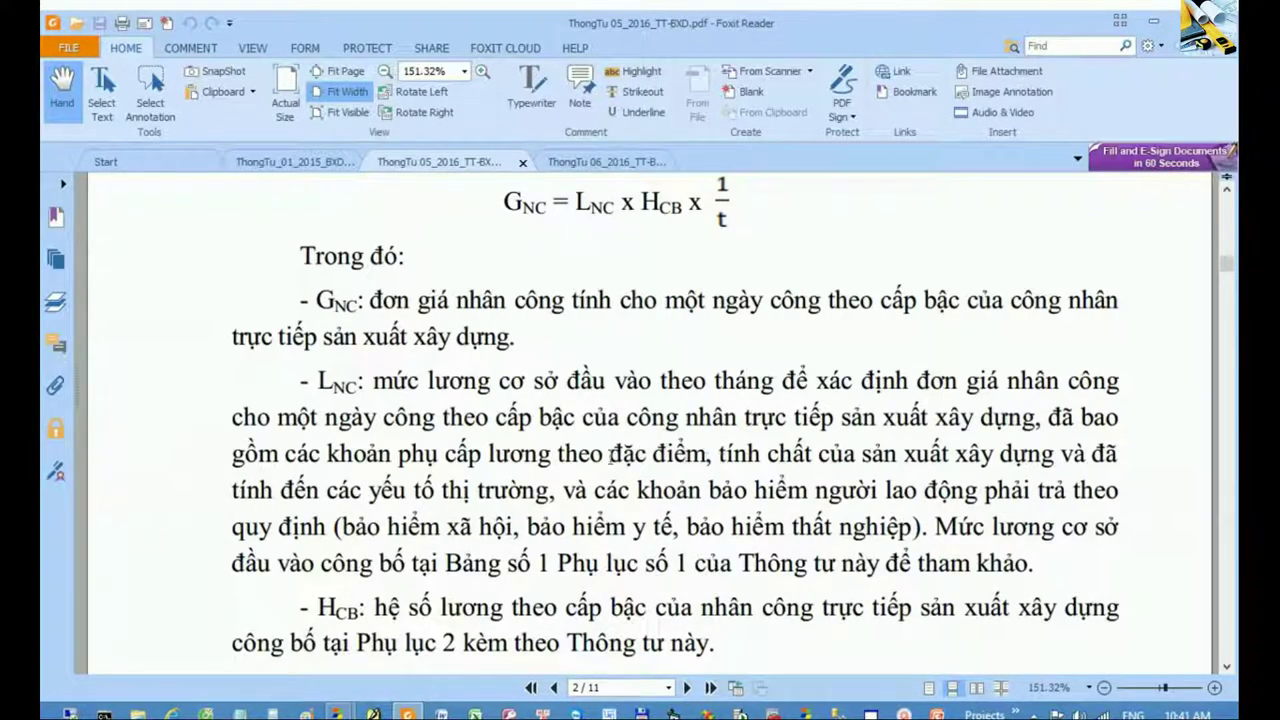
{"action": "left_click_drag", "start_coordinate": [1038, 417], "coordinate": [563, 453]}
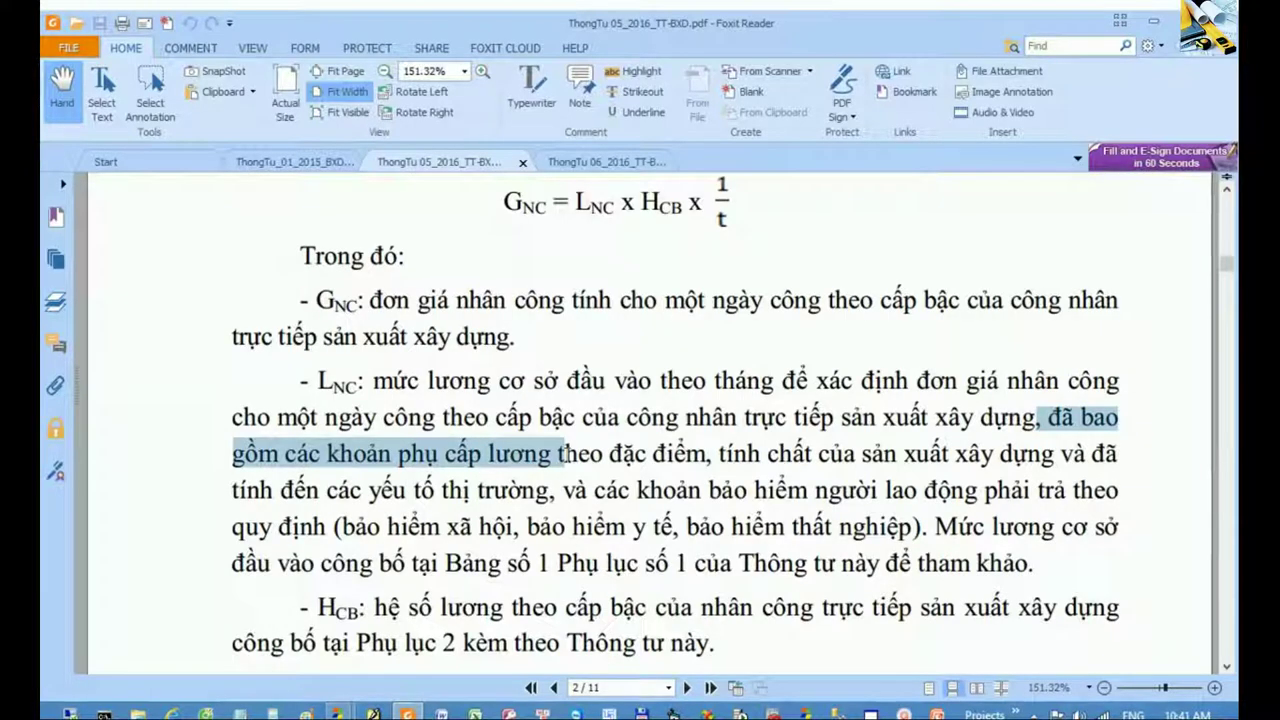
{"action": "mouse_move", "coordinate": [563, 453]}
{"action": "left_mouse_down"}
{"action": "mouse_move", "coordinate": [1063, 452]}
{"action": "mouse_move", "coordinate": [700, 490]}
{"action": "mouse_move", "coordinate": [563, 490]}
{"action": "left_mouse_up"}
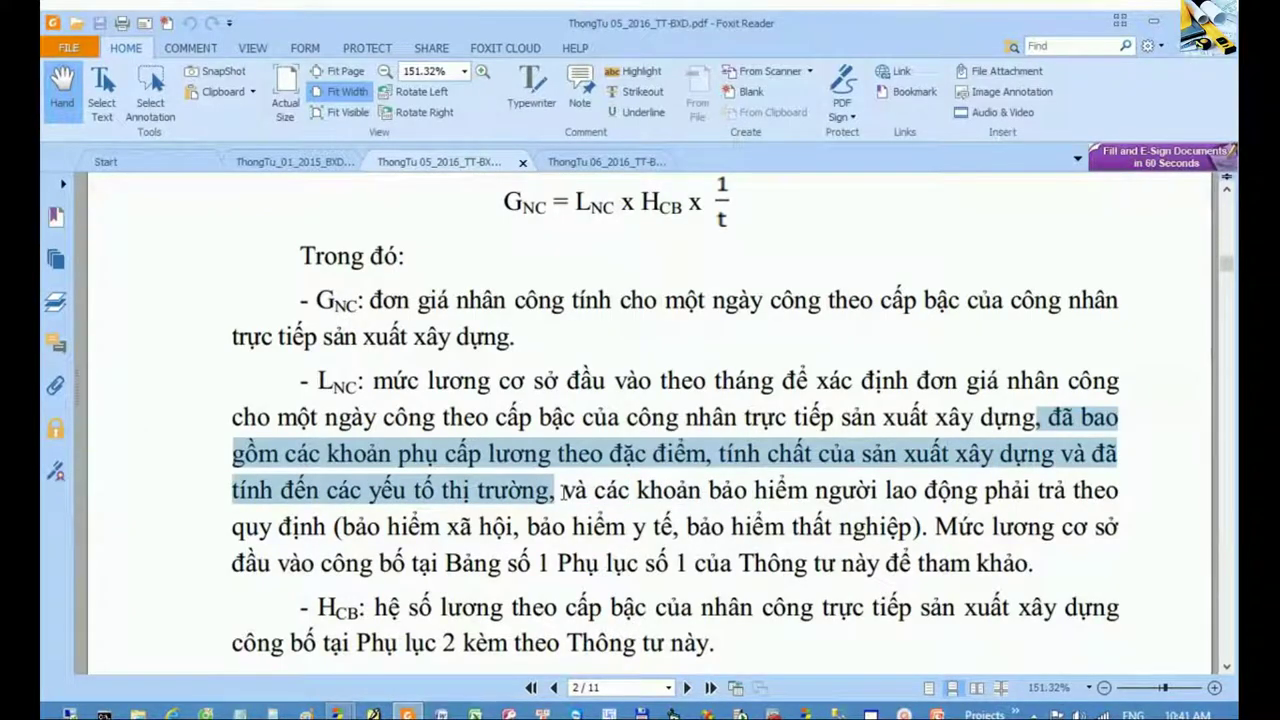
{"action": "left_click", "coordinate": [563, 490]}
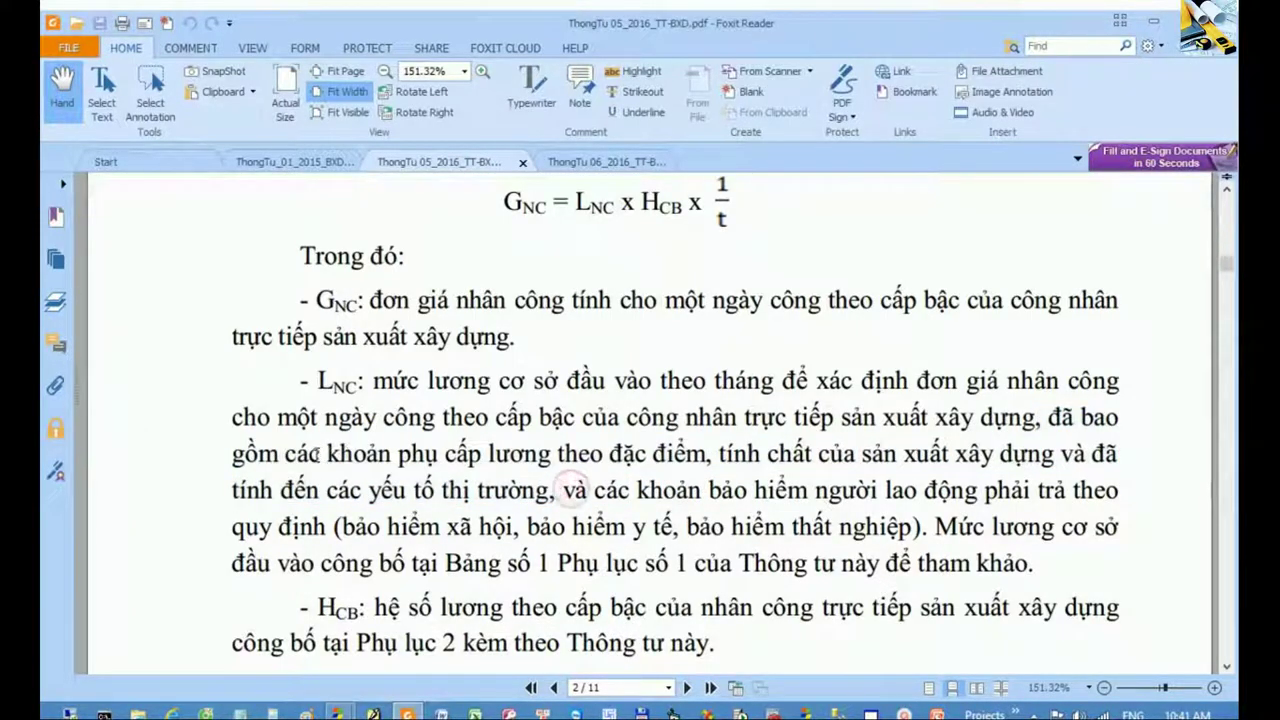
{"action": "left_click_drag", "start_coordinate": [259, 455], "coordinate": [876, 458]}
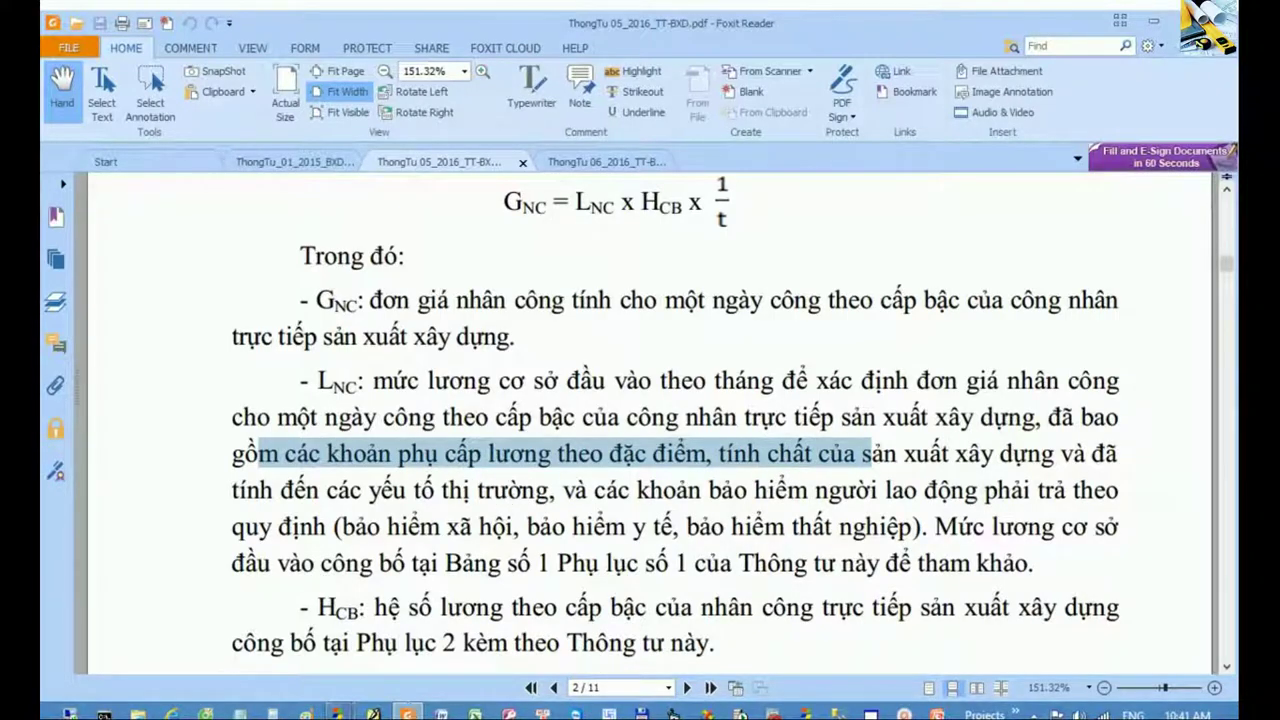
- In the G8 sheet, check the input wage label and its 2.410.000 value in row 7
{"action": "mouse_move", "coordinate": [408, 710]}
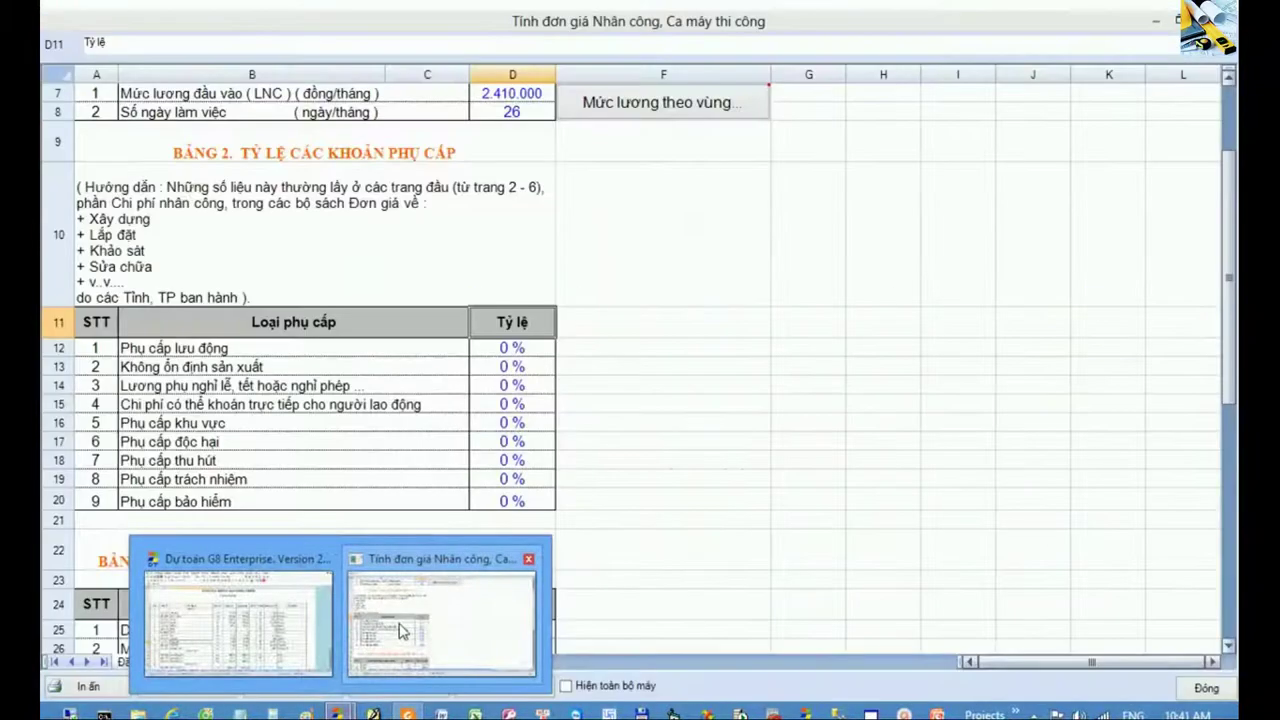
{"action": "left_click", "coordinate": [400, 630]}
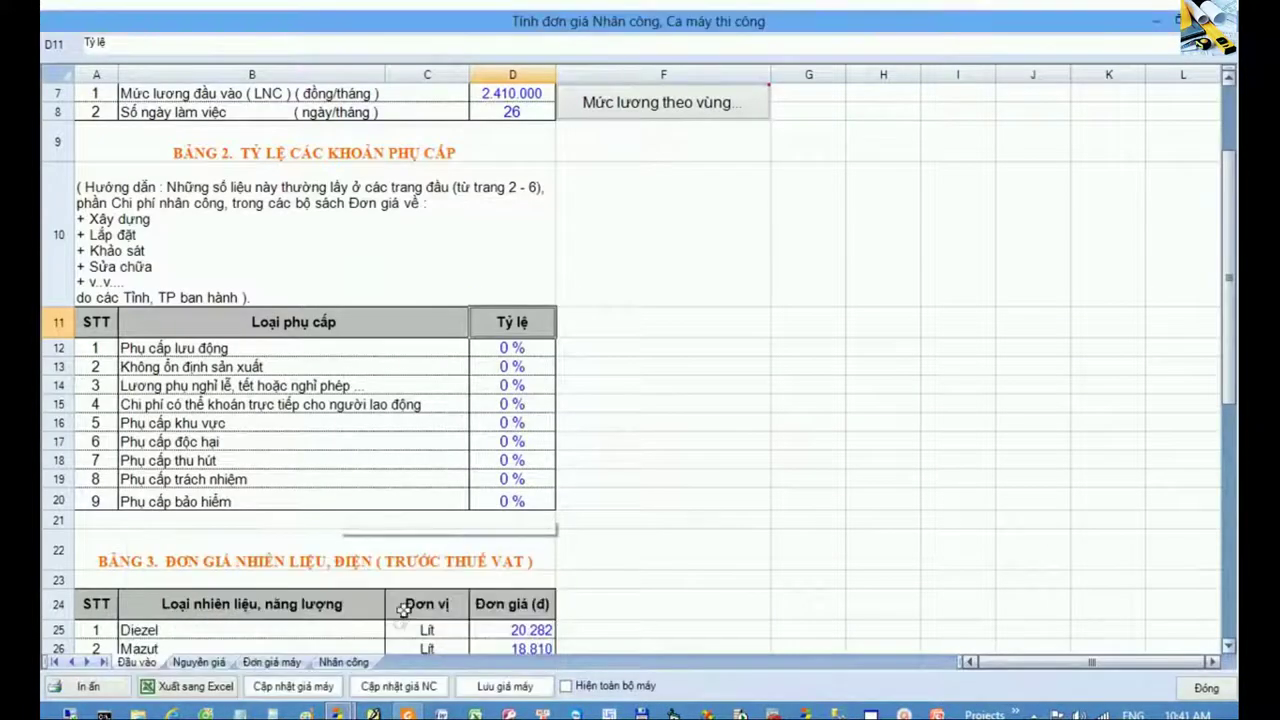
{"action": "left_click", "coordinate": [455, 242]}
{"action": "left_click", "coordinate": [431, 93]}
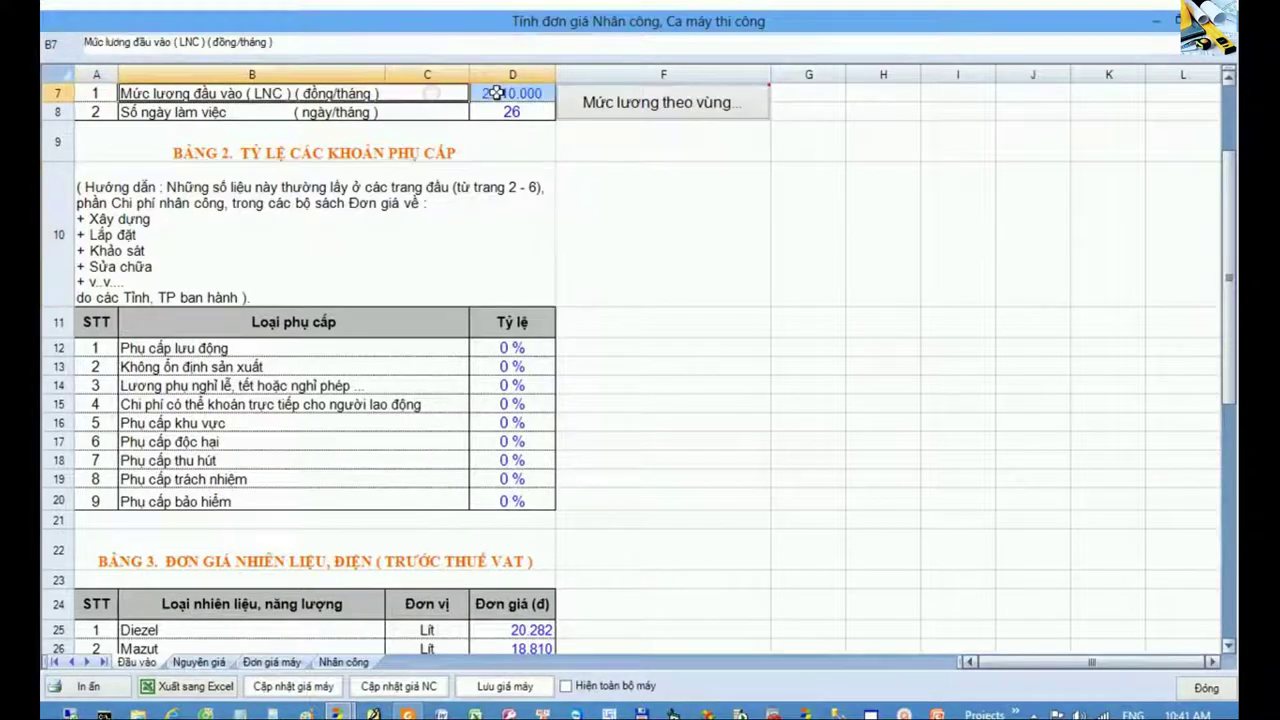
{"action": "scroll", "coordinate": [538, 372], "scroll_direction": "up", "scroll_amount": 1}
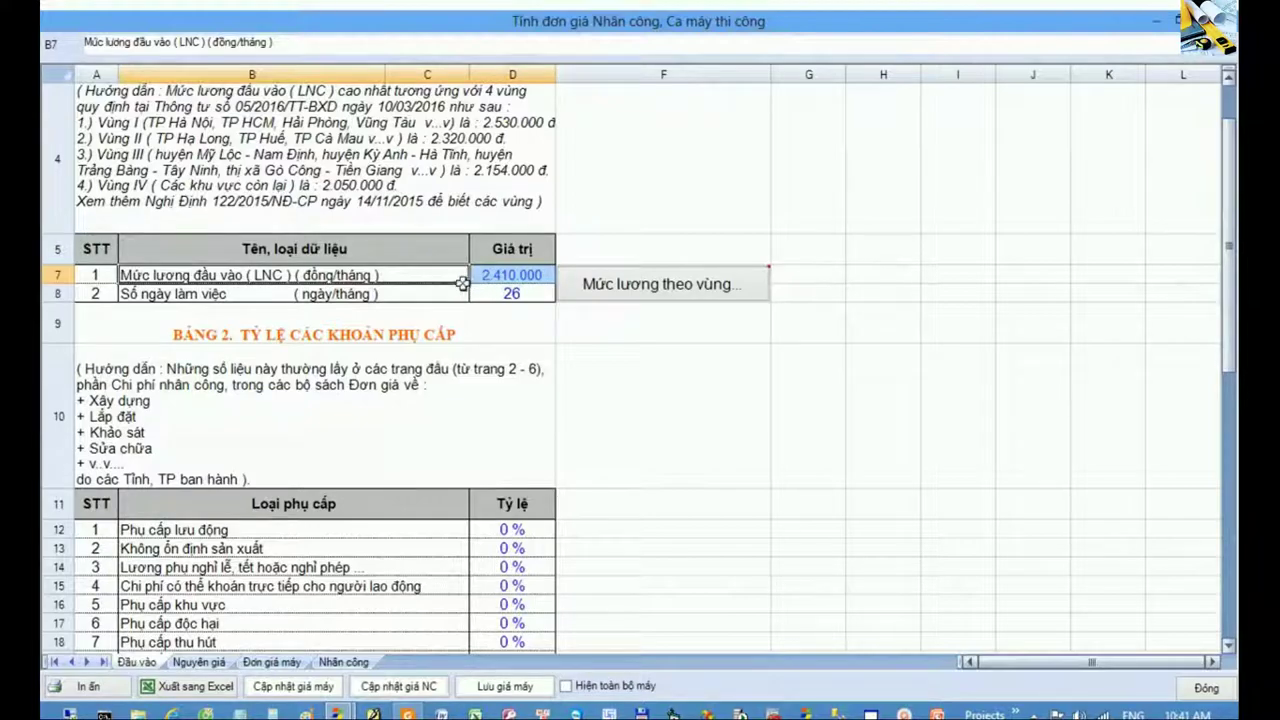
{"action": "left_click", "coordinate": [530, 275]}
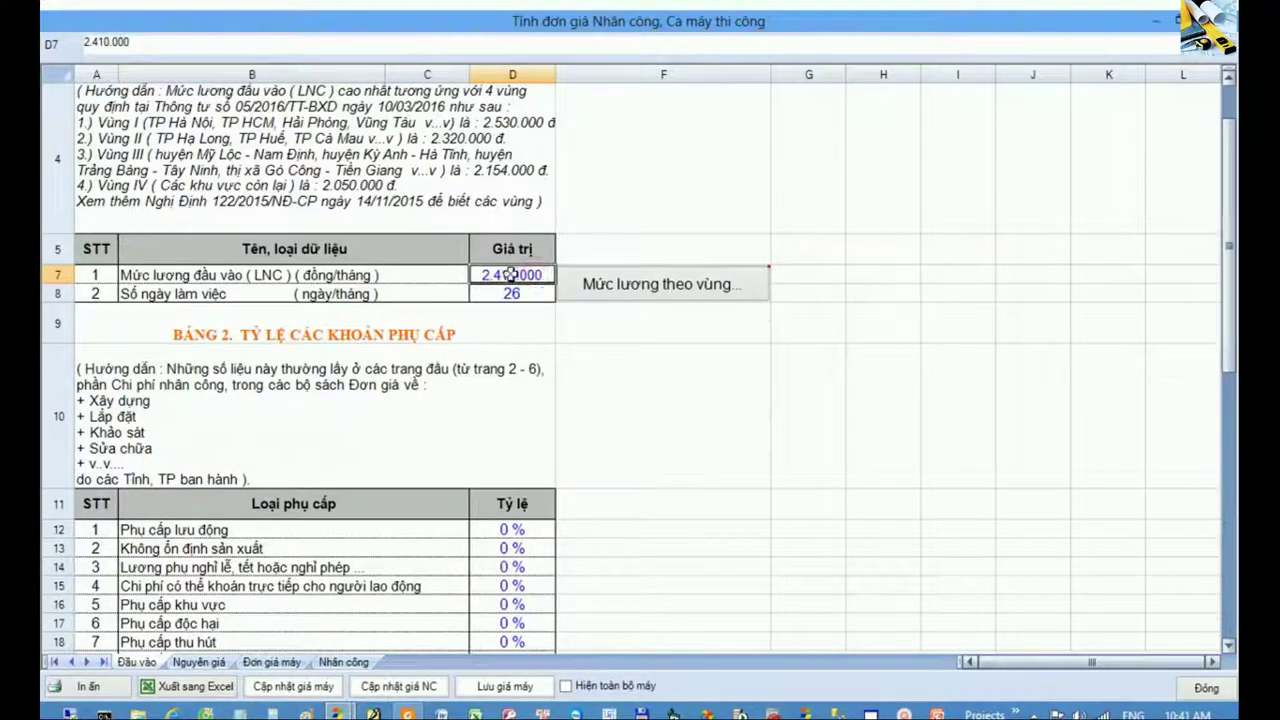
{"action": "left_click", "coordinate": [677, 573]}
- Select the allowance names B12:B20 and wage row B7:D7, then return to the circular
{"action": "scroll", "coordinate": [677, 573], "scroll_direction": "down", "scroll_amount": 1}
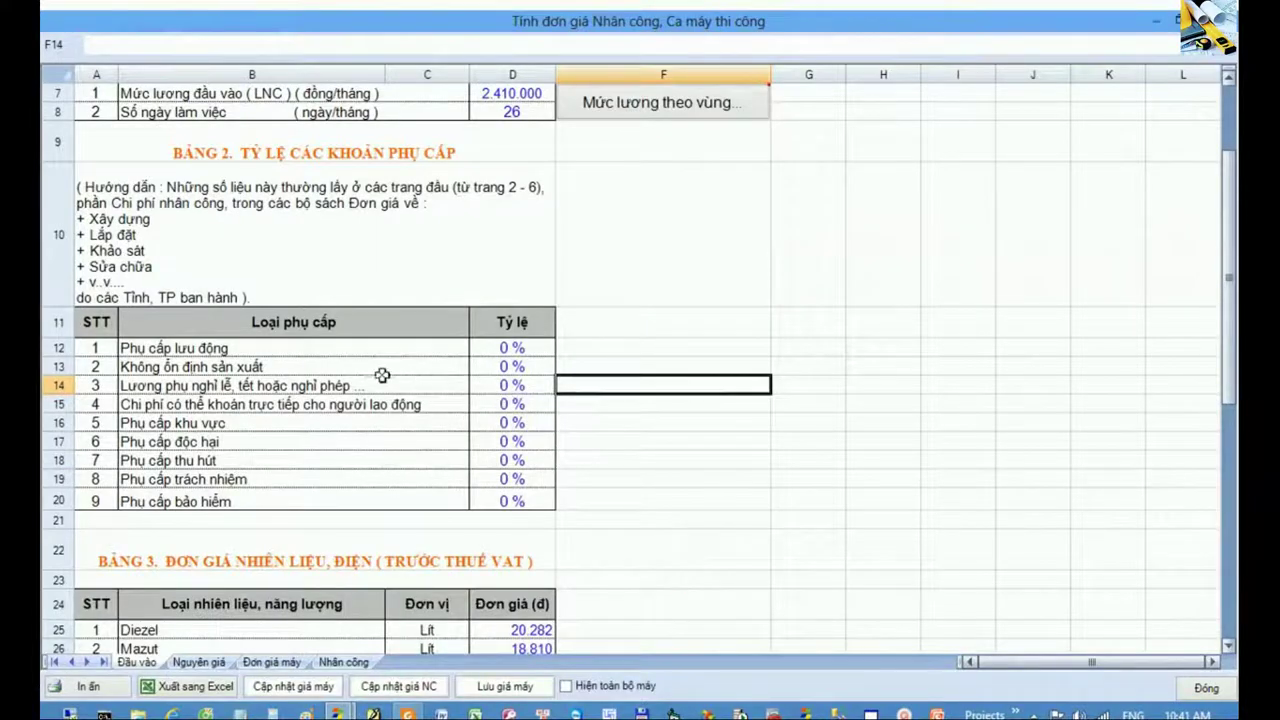
{"action": "left_click_drag", "start_coordinate": [220, 347], "coordinate": [270, 498]}
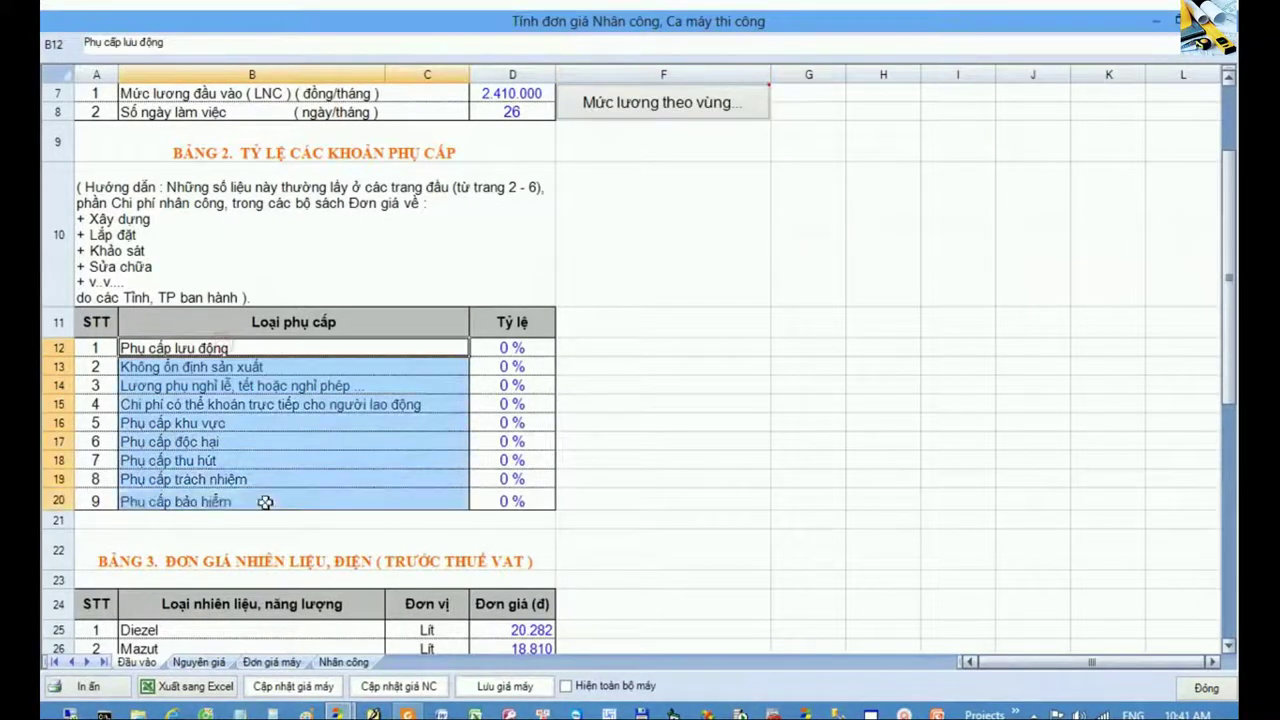
{"action": "left_click_drag", "start_coordinate": [425, 92], "coordinate": [512, 93]}
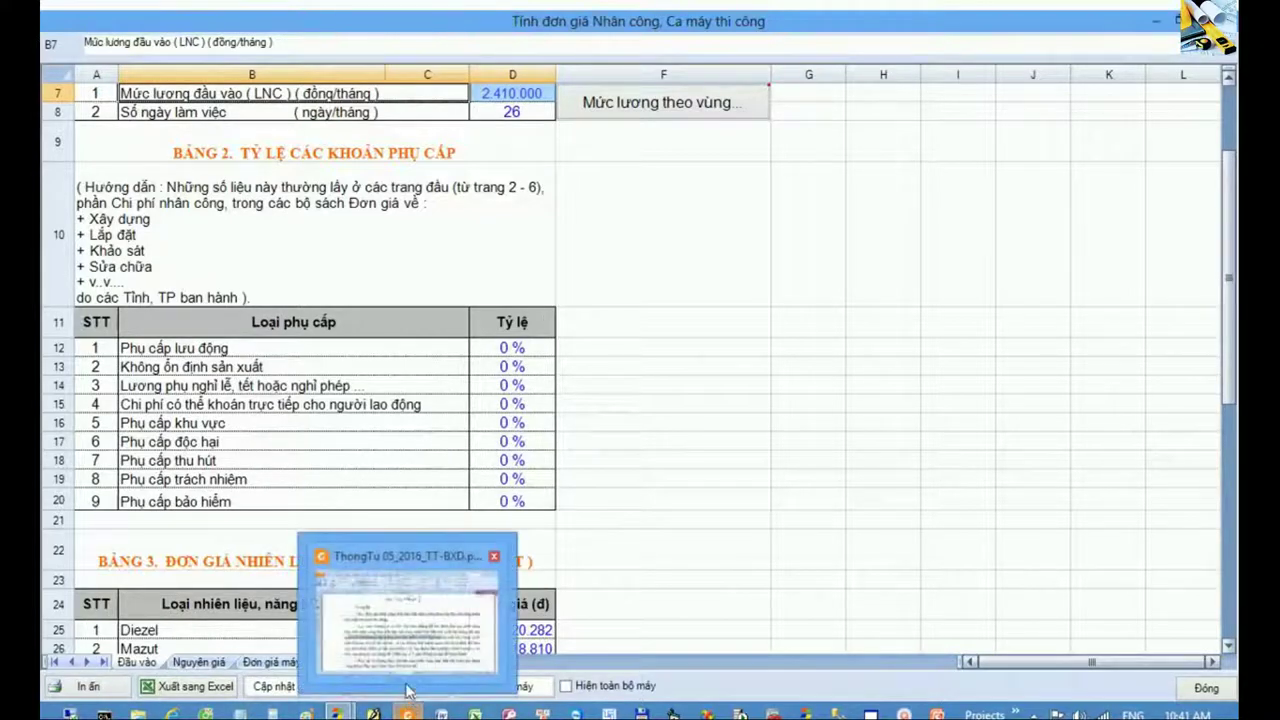
{"action": "left_click", "coordinate": [186, 501]}
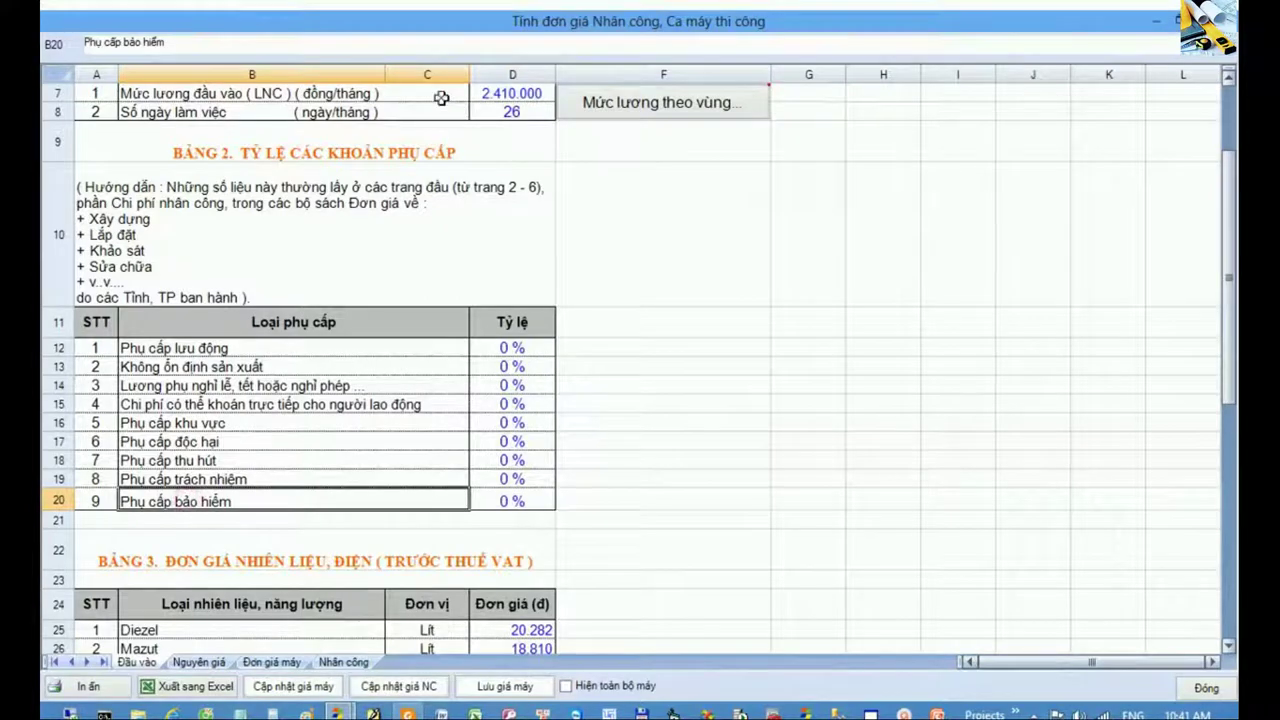
{"action": "left_click_drag", "start_coordinate": [438, 96], "coordinate": [490, 94]}
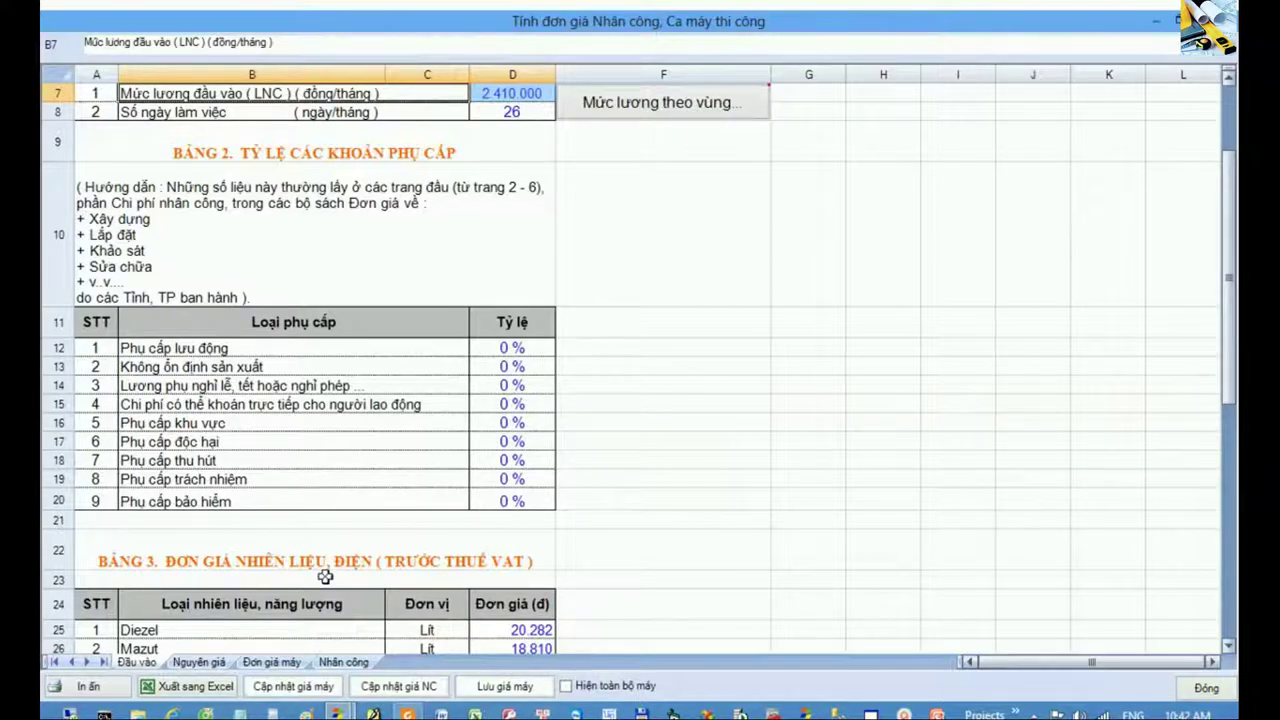
{"action": "left_click", "coordinate": [407, 714]}
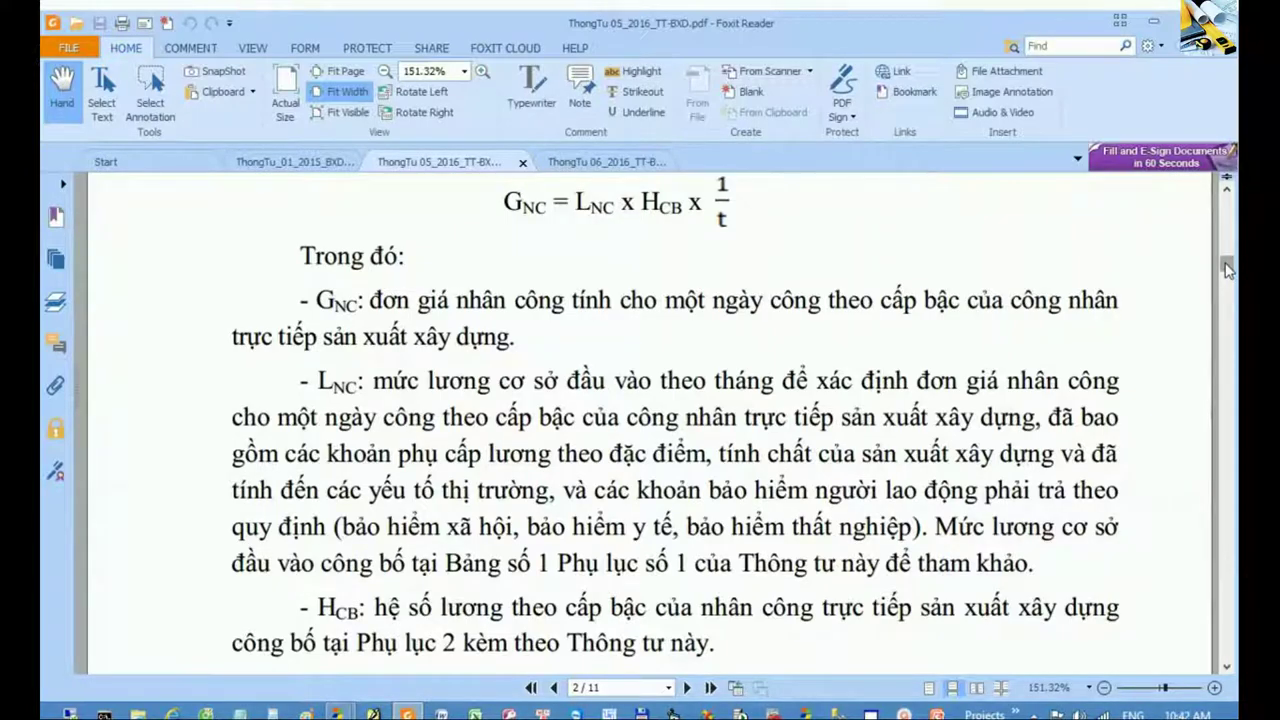
- Jump to page 9, Phụ lục số 3, and scroll to the labour unit price paragraphs
{"action": "left_click", "coordinate": [606, 684]}
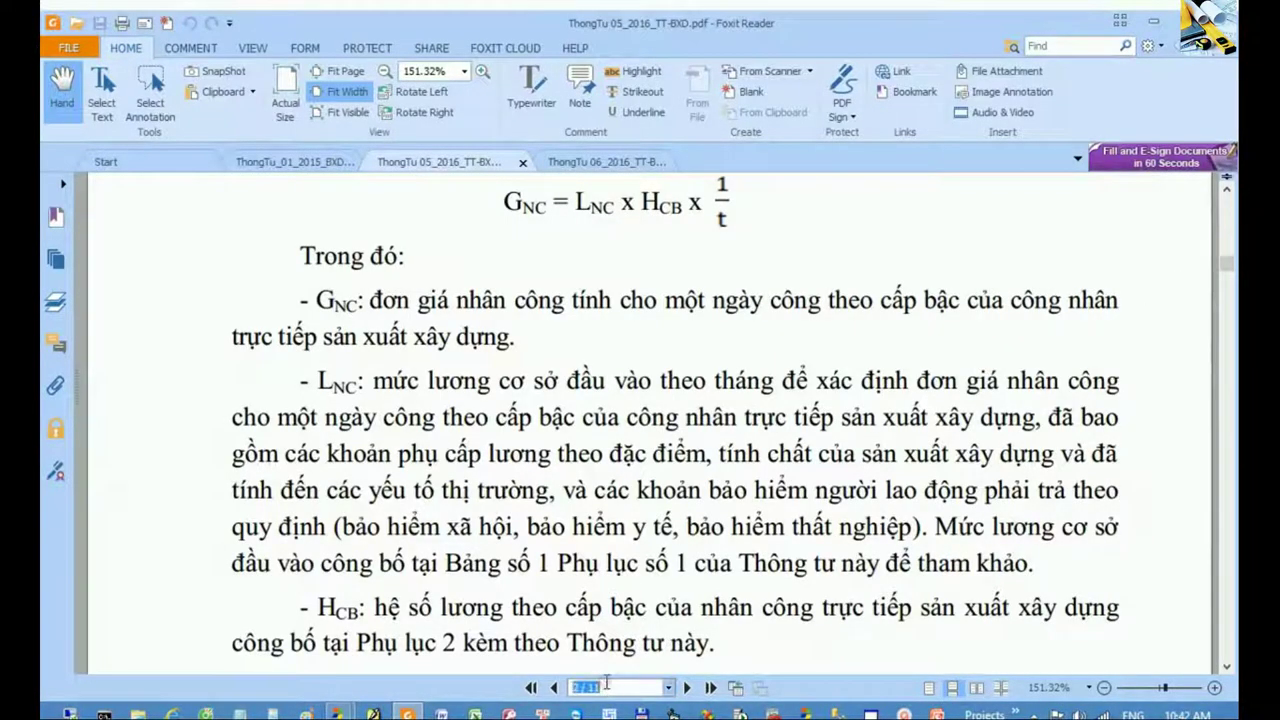
{"action": "type", "text": "9"}
{"action": "key", "text": "Return"}
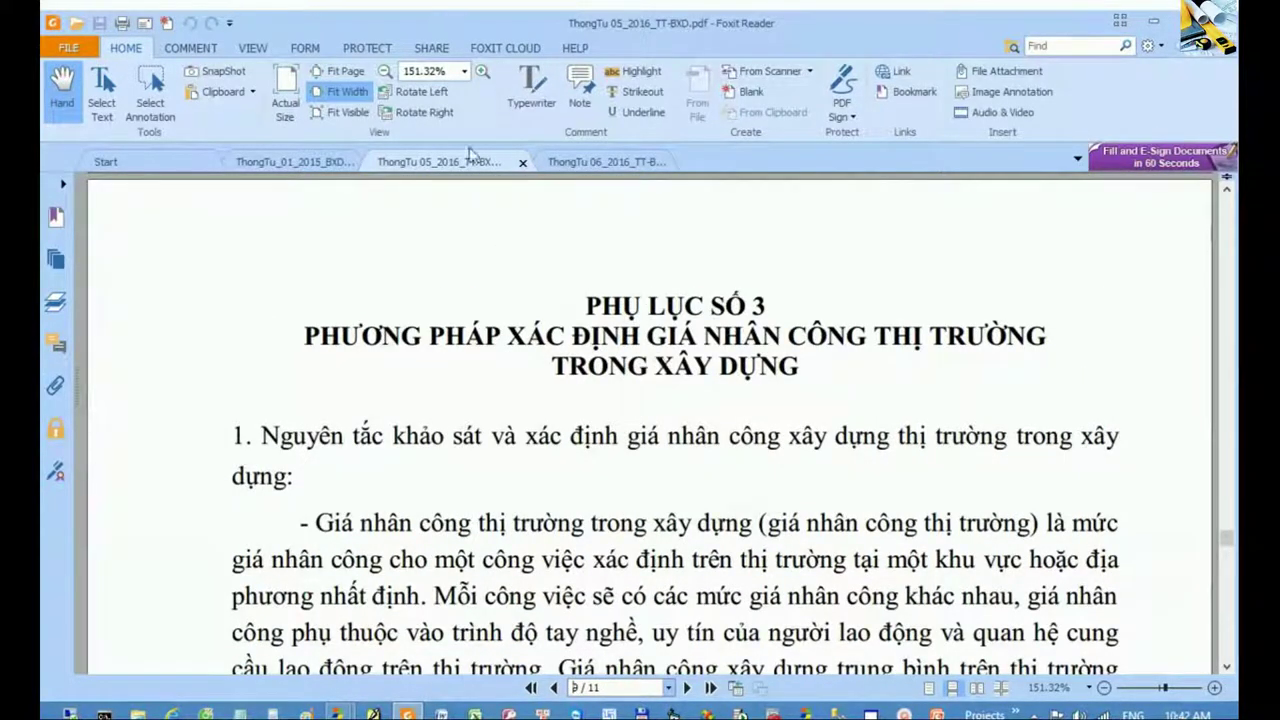
{"action": "scroll", "coordinate": [638, 460], "scroll_direction": "down", "scroll_amount": 5}
{"action": "scroll", "coordinate": [640, 458], "scroll_direction": "down", "scroll_amount": 2}
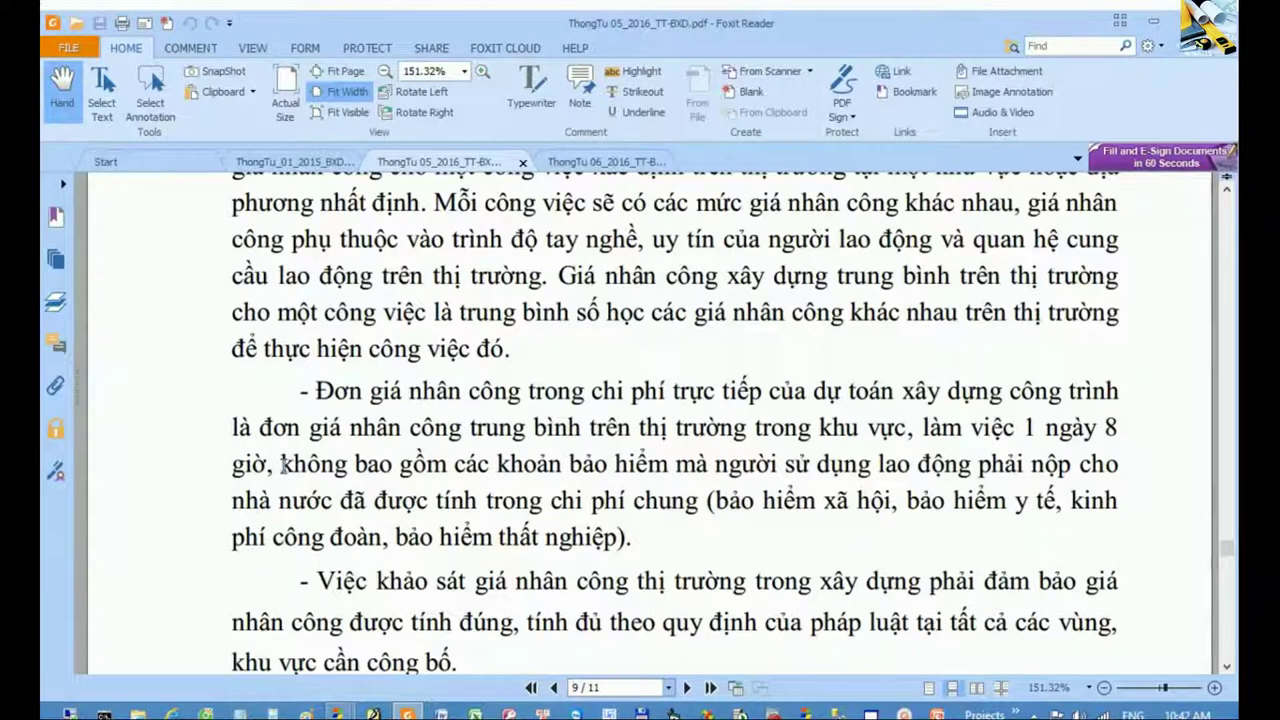
- Select the sentence on excluded insurance contributions, then return to the rate calculation window
{"action": "left_click_drag", "start_coordinate": [282, 465], "coordinate": [1126, 468]}
{"action": "left_click", "coordinate": [742, 484]}
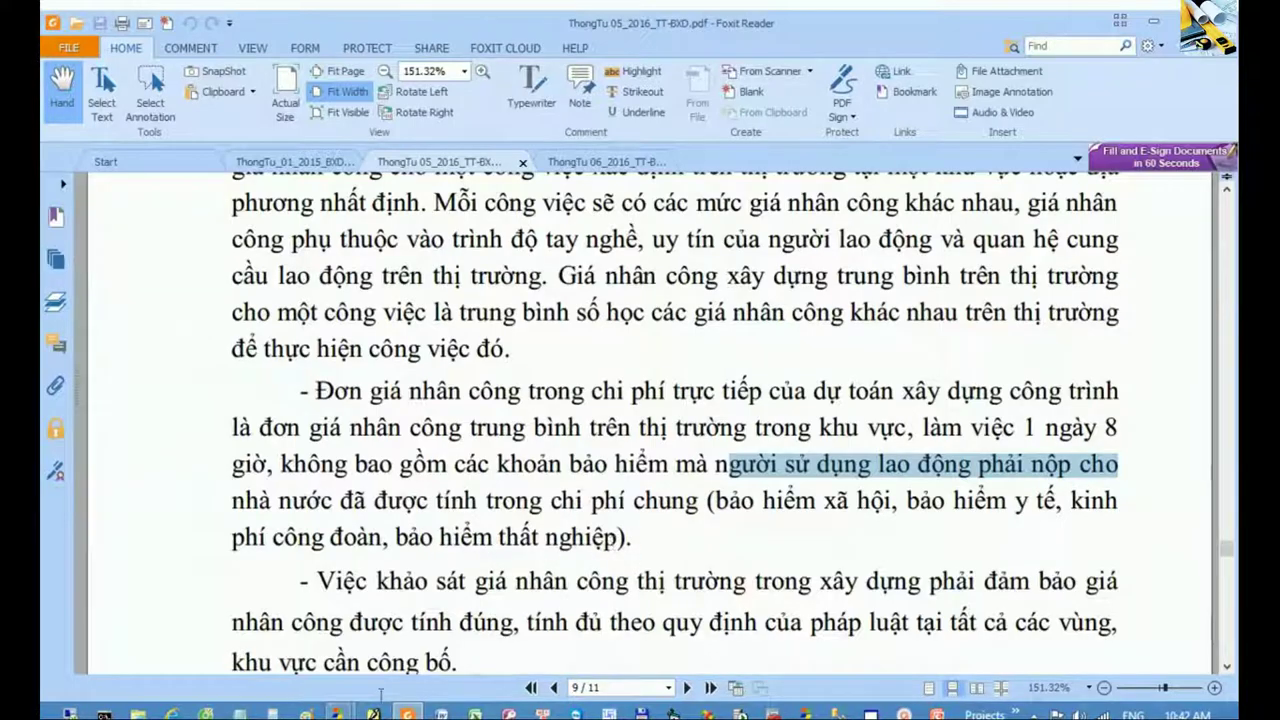
{"action": "left_click", "coordinate": [728, 522]}
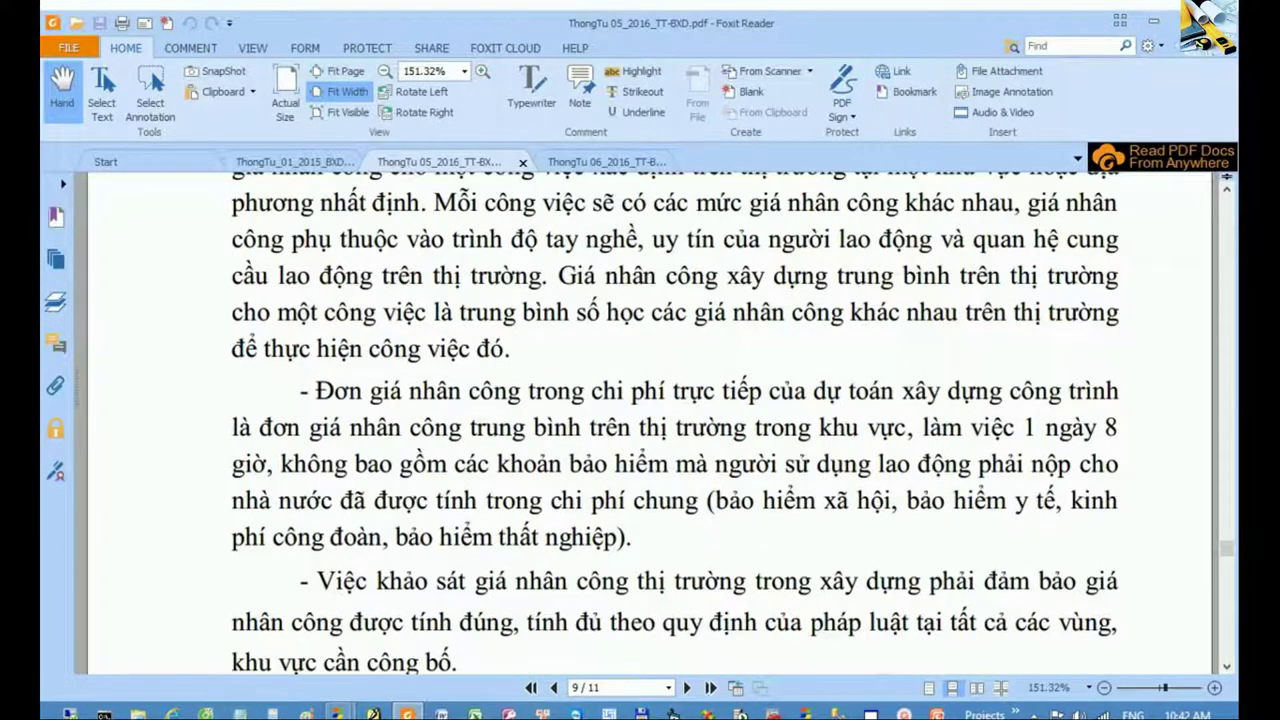
{"action": "mouse_move", "coordinate": [340, 713]}
{"action": "left_click", "coordinate": [420, 640]}
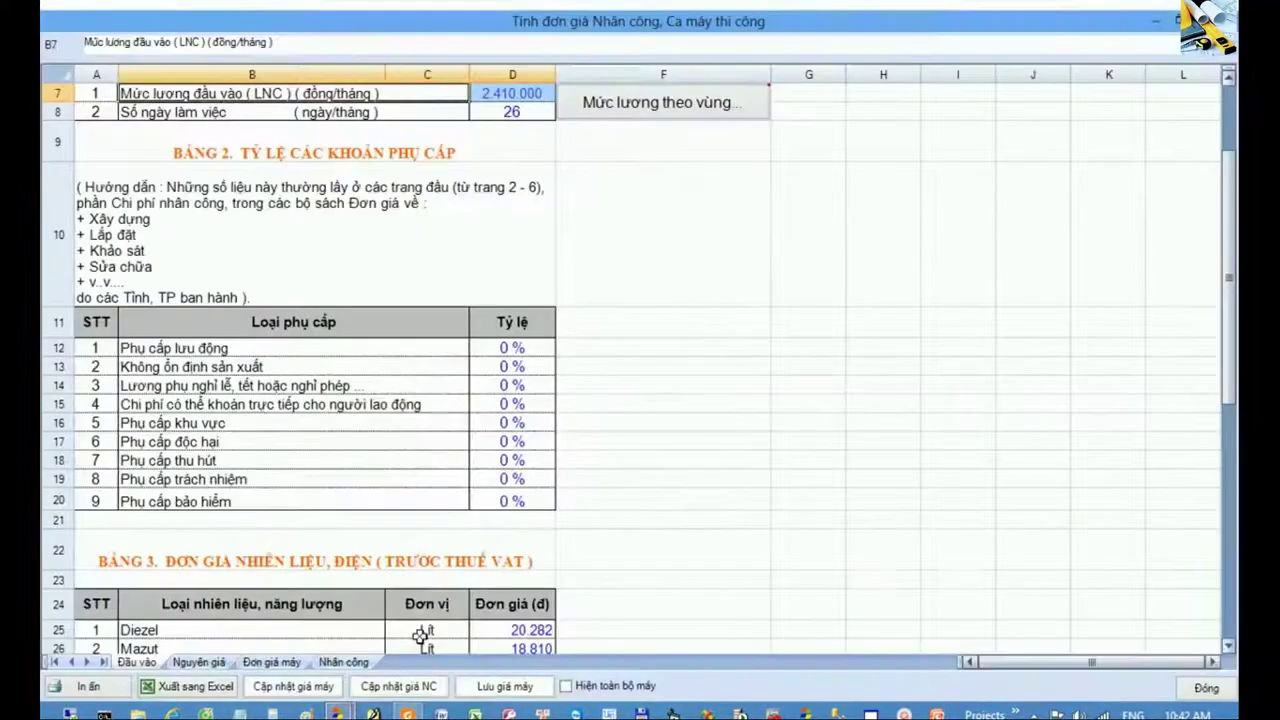
- Look over the allowance table, then move down to the Bảng 3 fuel price values
{"action": "left_click", "coordinate": [62, 503]}
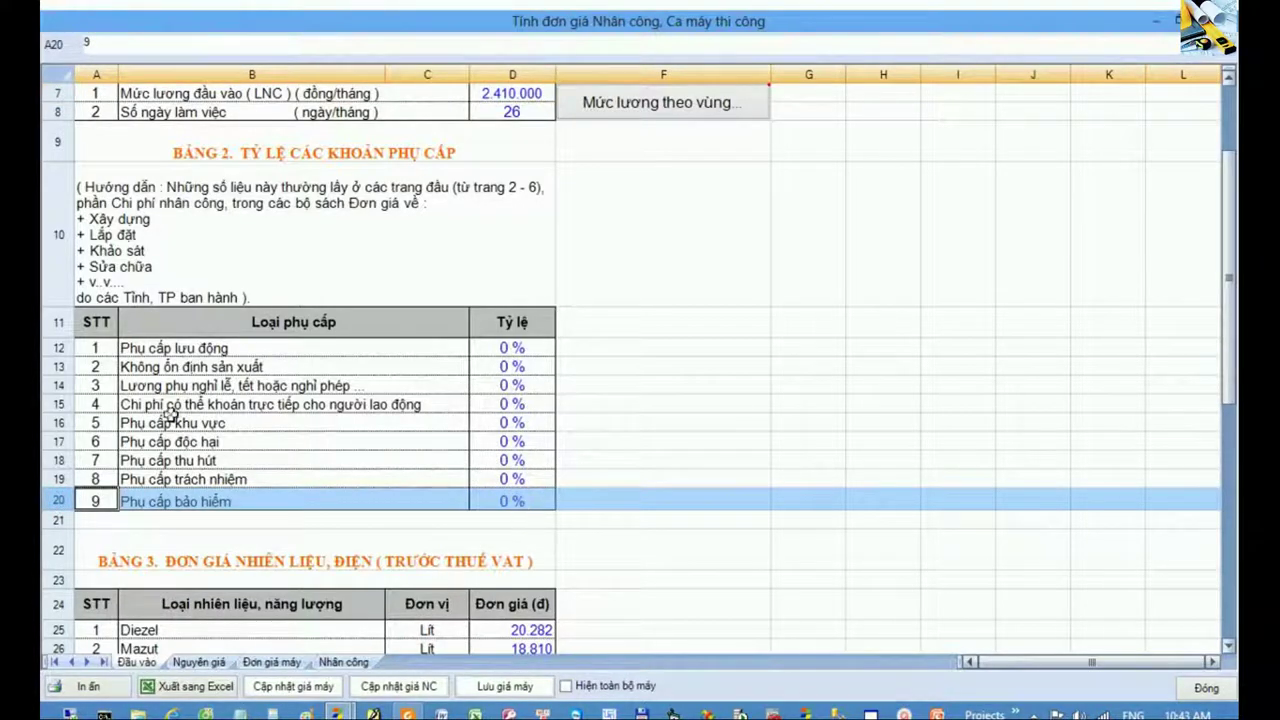
{"action": "left_click_drag", "start_coordinate": [100, 350], "coordinate": [484, 500]}
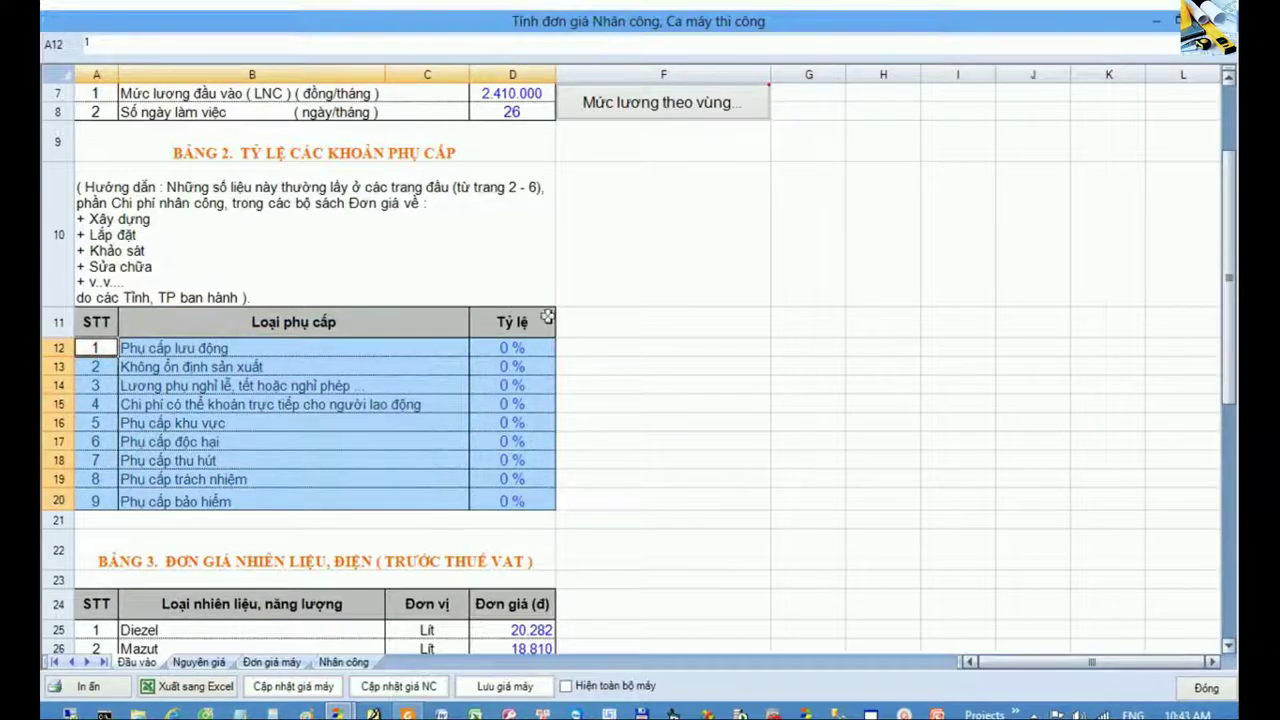
{"action": "left_click", "coordinate": [576, 501]}
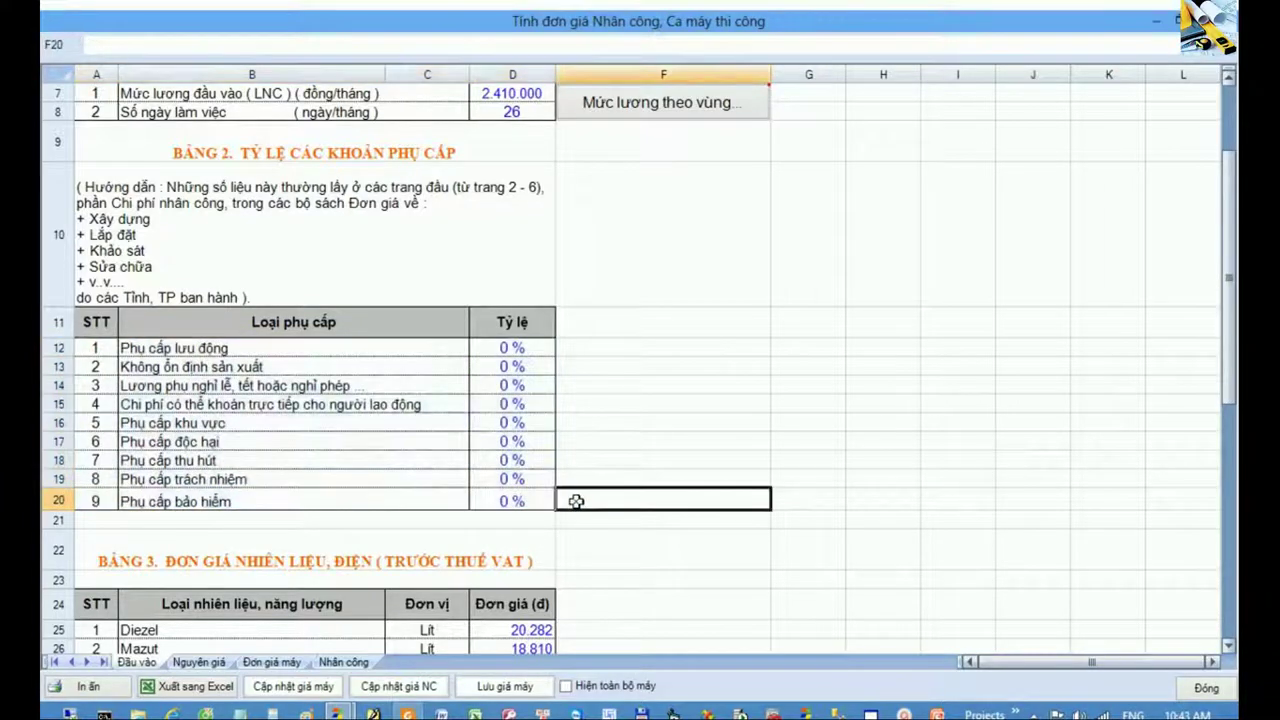
{"action": "scroll", "coordinate": [576, 501], "scroll_direction": "down", "scroll_amount": 1}
{"action": "scroll", "coordinate": [576, 501], "scroll_direction": "down", "scroll_amount": 1}
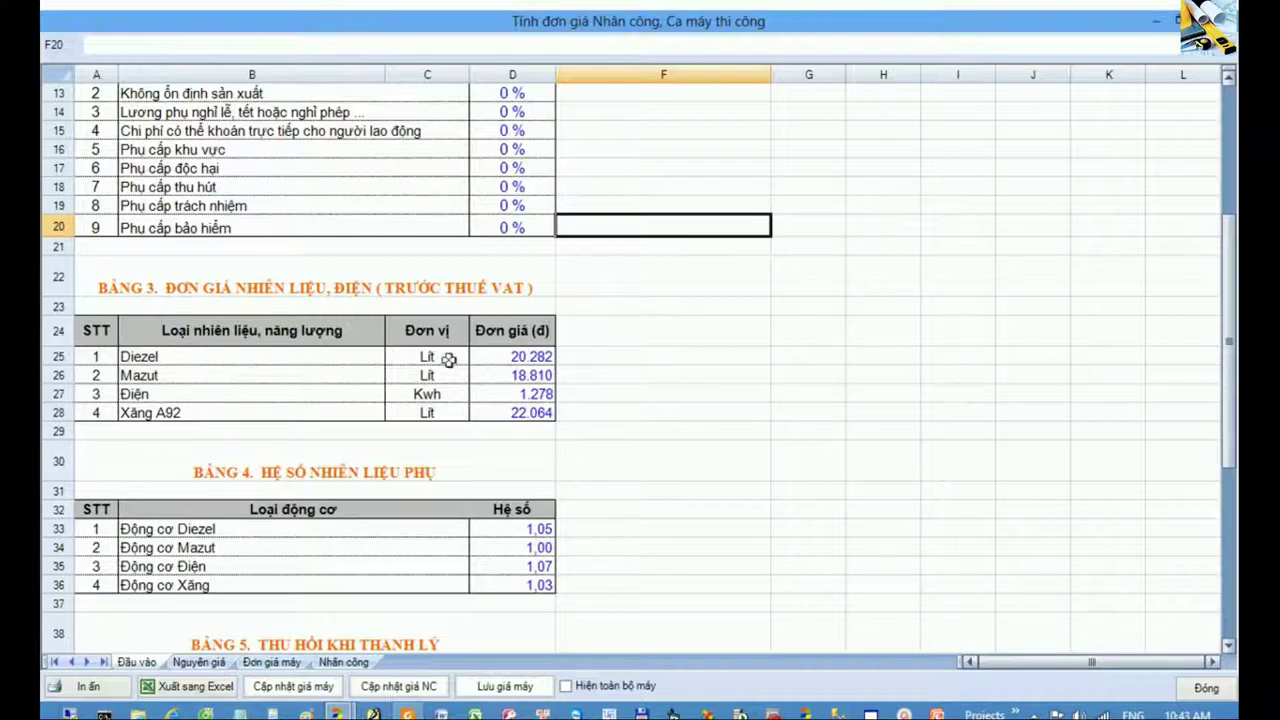
{"action": "left_click", "coordinate": [593, 284]}
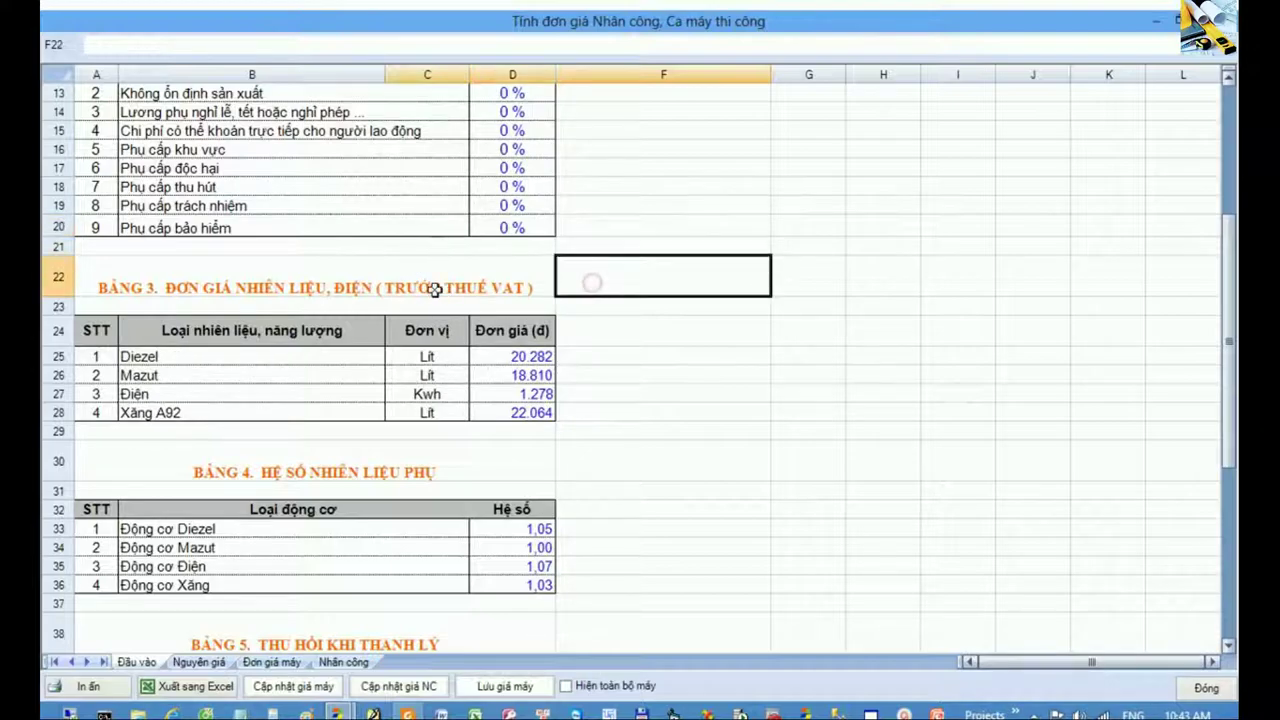
{"action": "left_click_drag", "start_coordinate": [141, 248], "coordinate": [153, 286]}
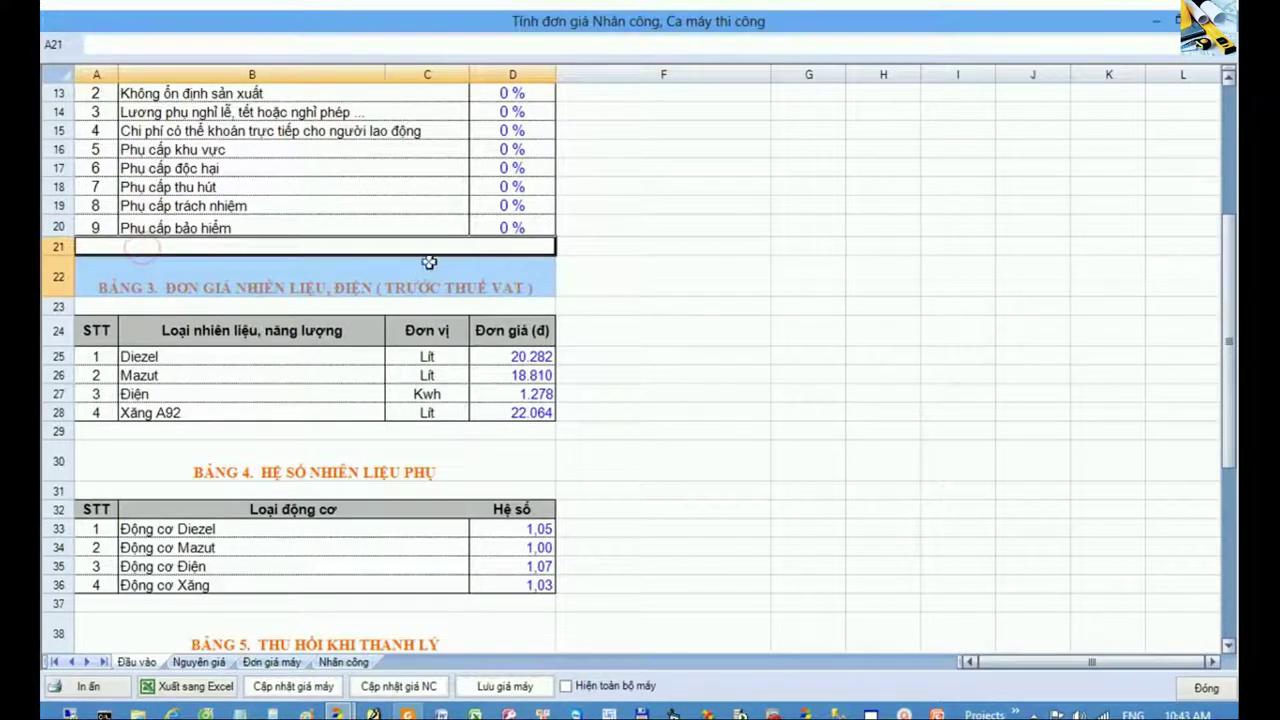
{"action": "left_click_drag", "start_coordinate": [530, 360], "coordinate": [540, 412]}
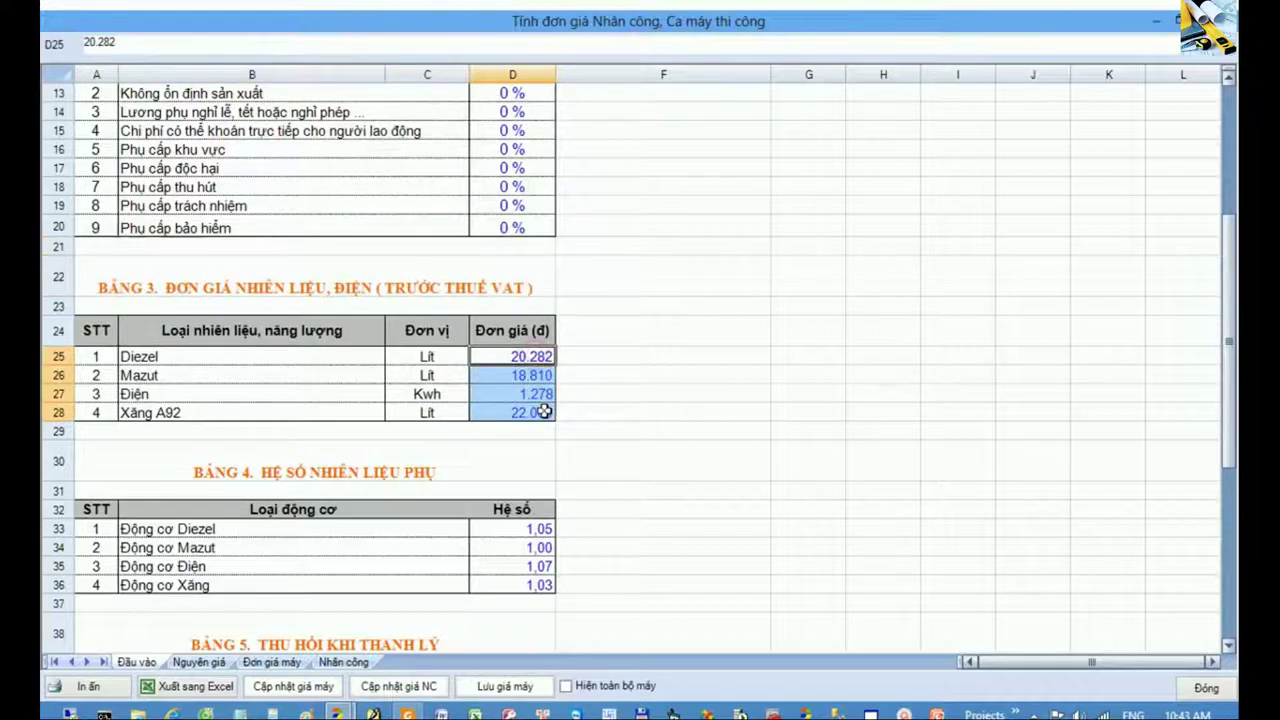
- Enter fuel prices: Điện 1.350 in D27, Xăng A92 15.700 in D28, Diezel 15.650 in D25
{"action": "left_click", "coordinate": [521, 354]}
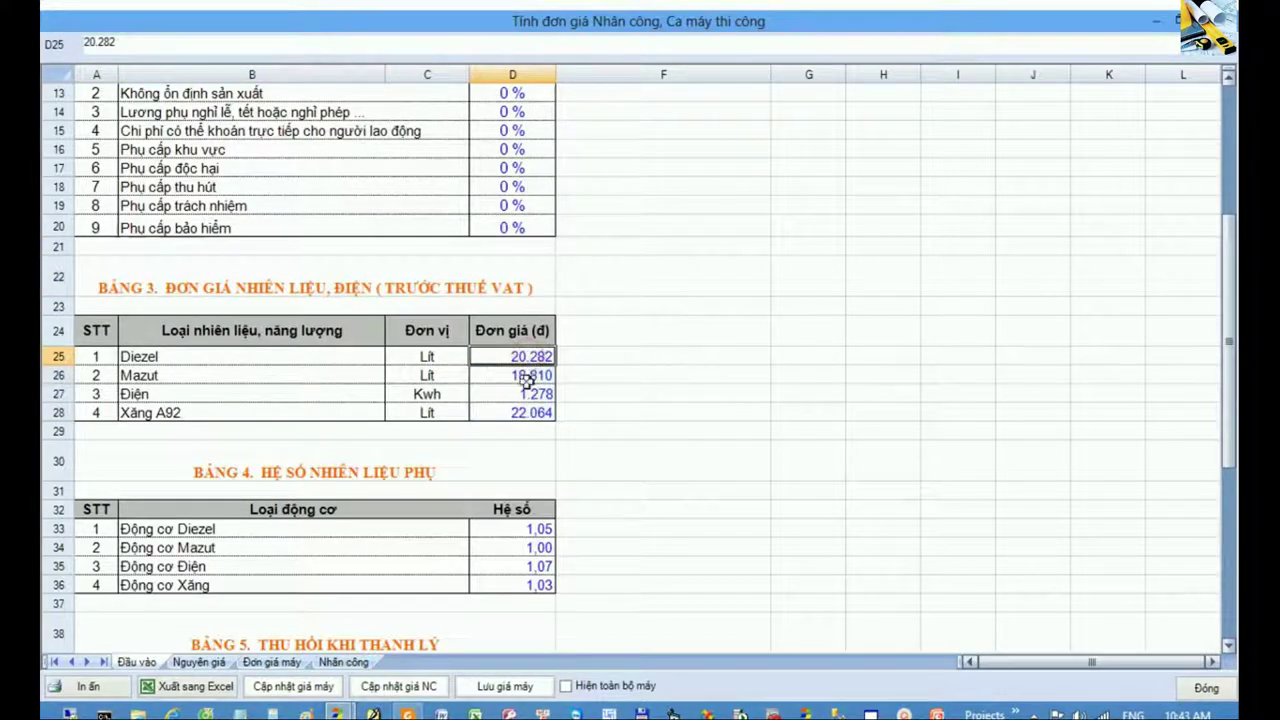
{"action": "left_click", "coordinate": [522, 394]}
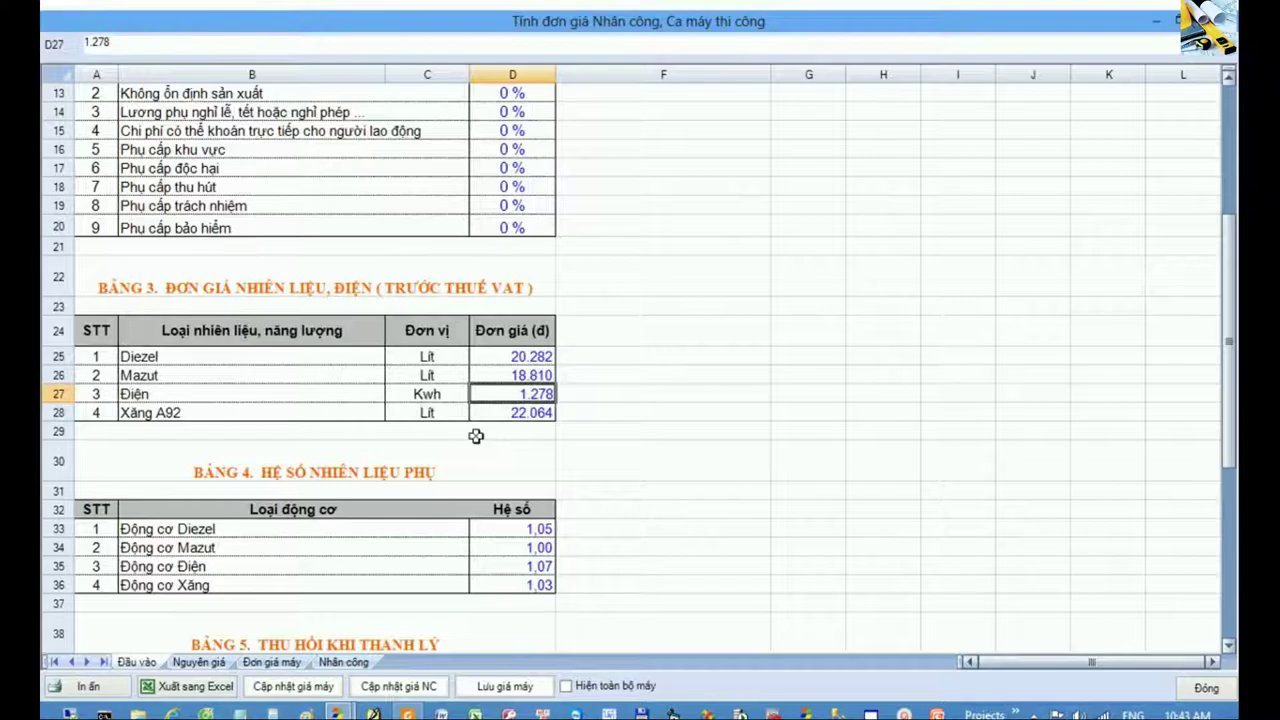
{"action": "type", "text": "1.350"}
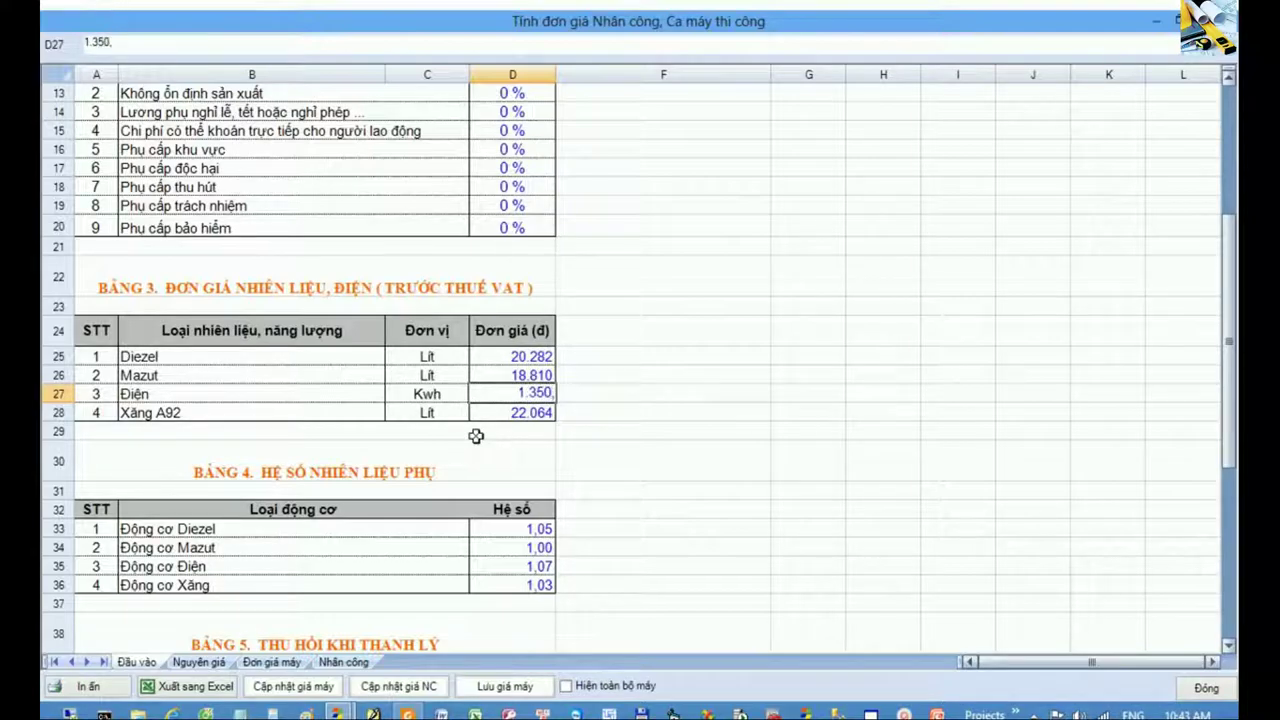
{"action": "left_click", "coordinate": [517, 413]}
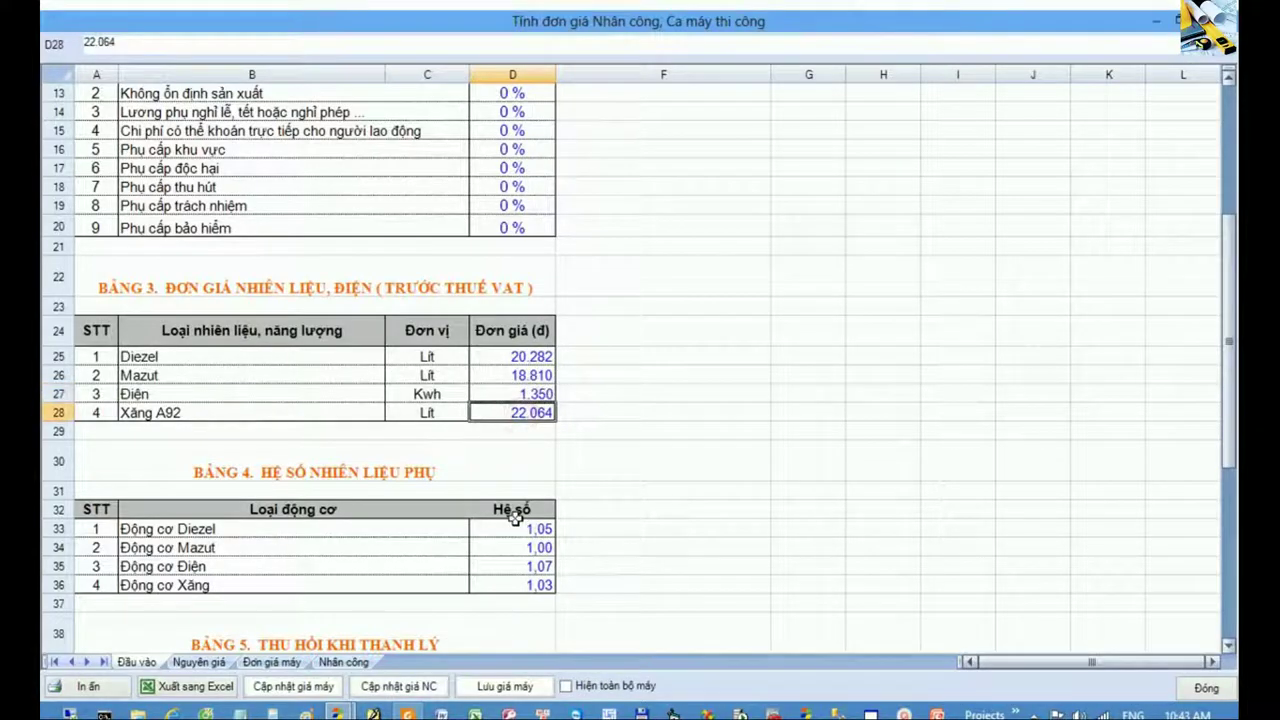
{"action": "type", "text": "15.700"}
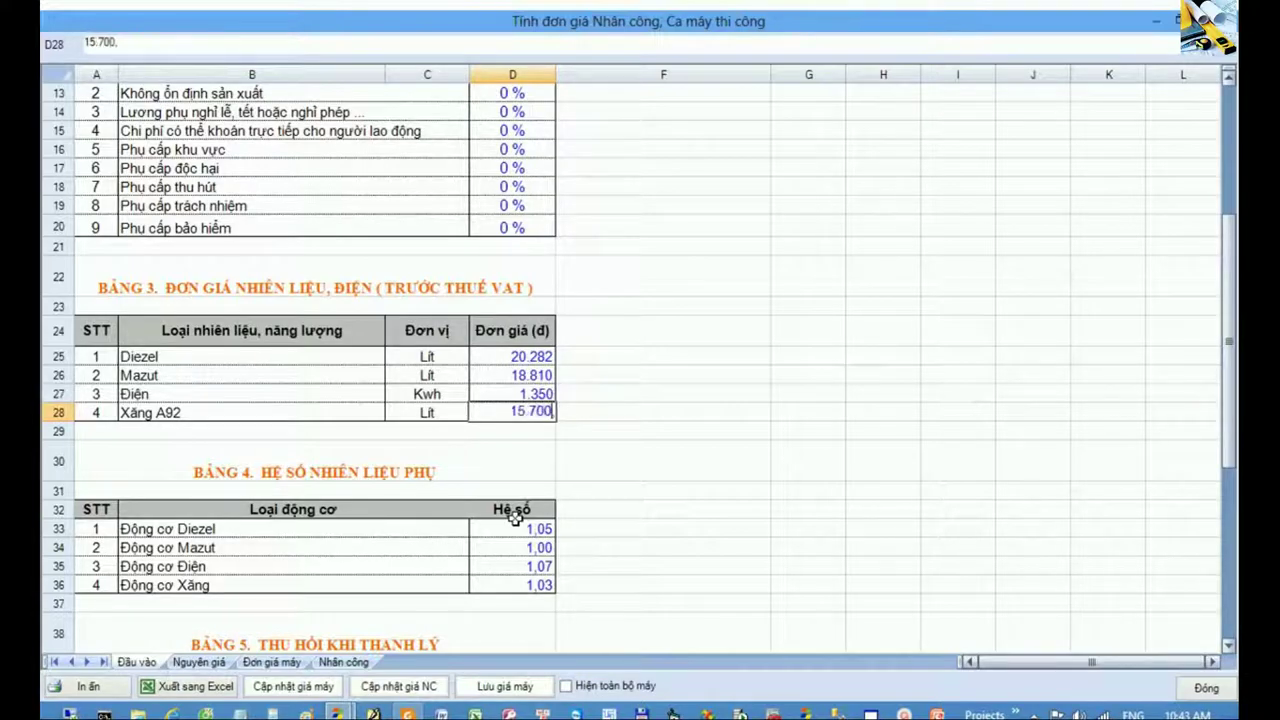
{"action": "left_click", "coordinate": [566, 413]}
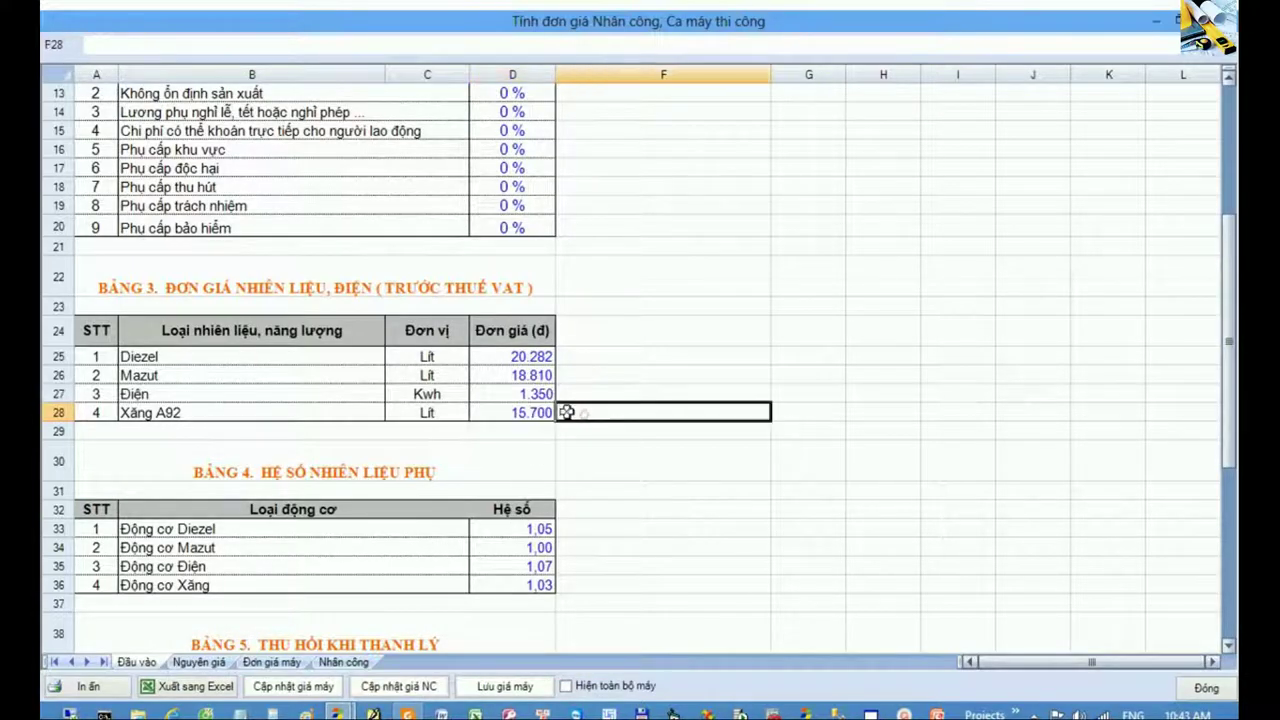
{"action": "left_click", "coordinate": [517, 358]}
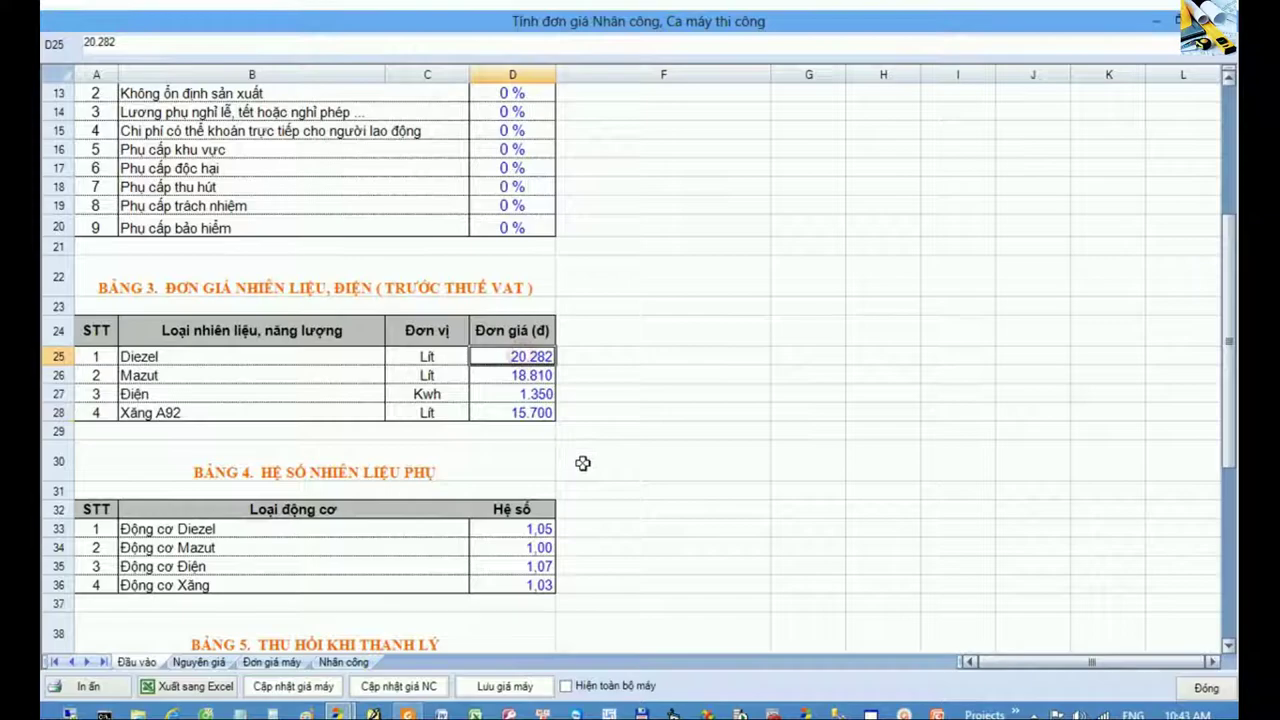
{"action": "type", "text": "15."}
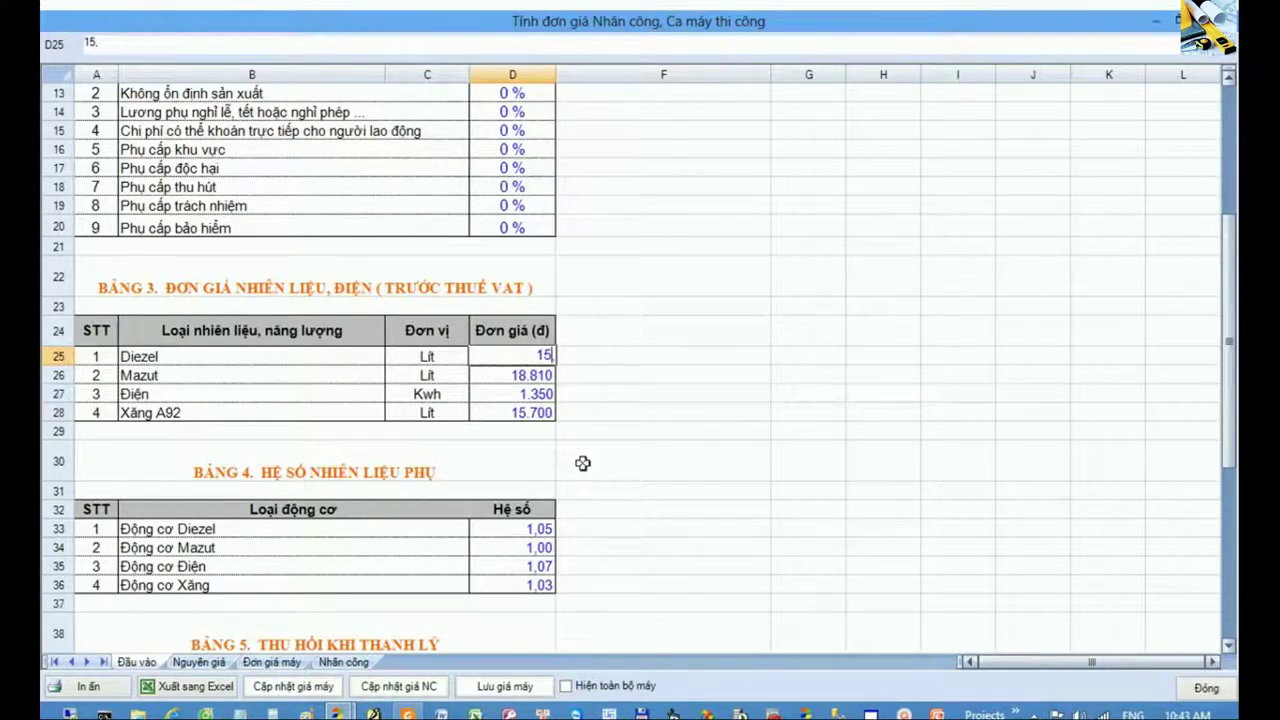
{"action": "type", "text": "650,"}
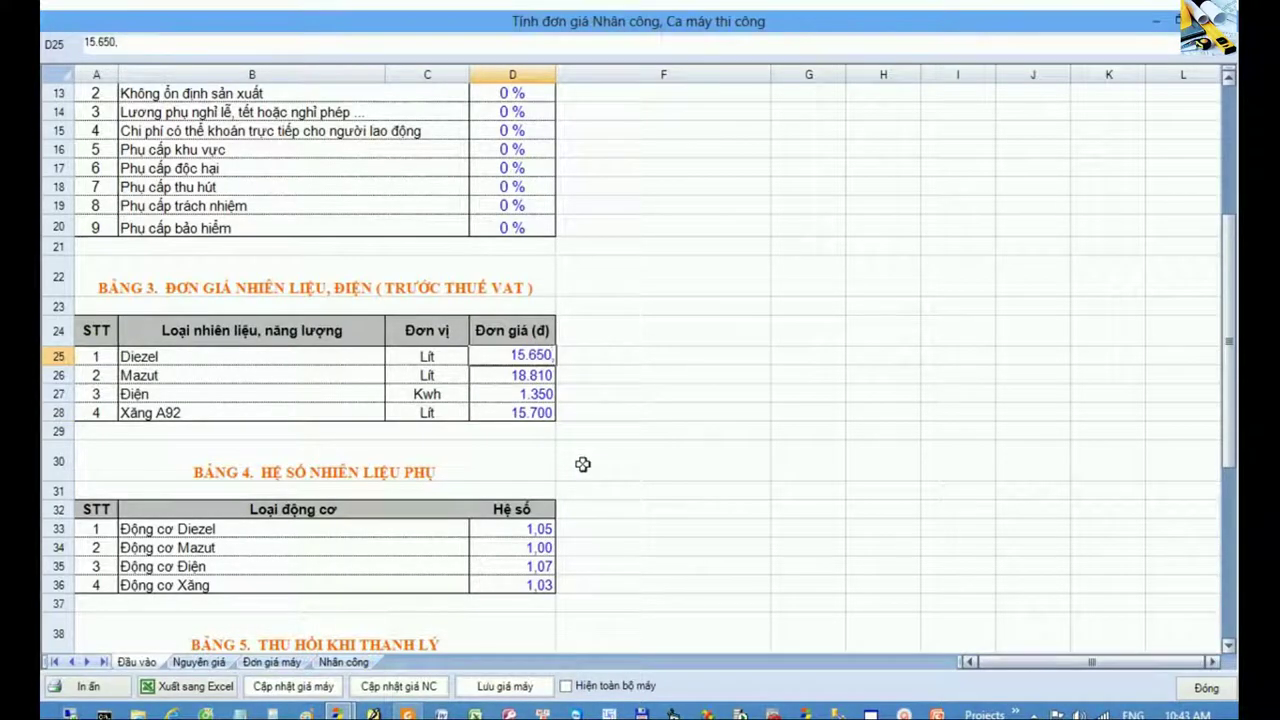
{"action": "left_click", "coordinate": [539, 416]}
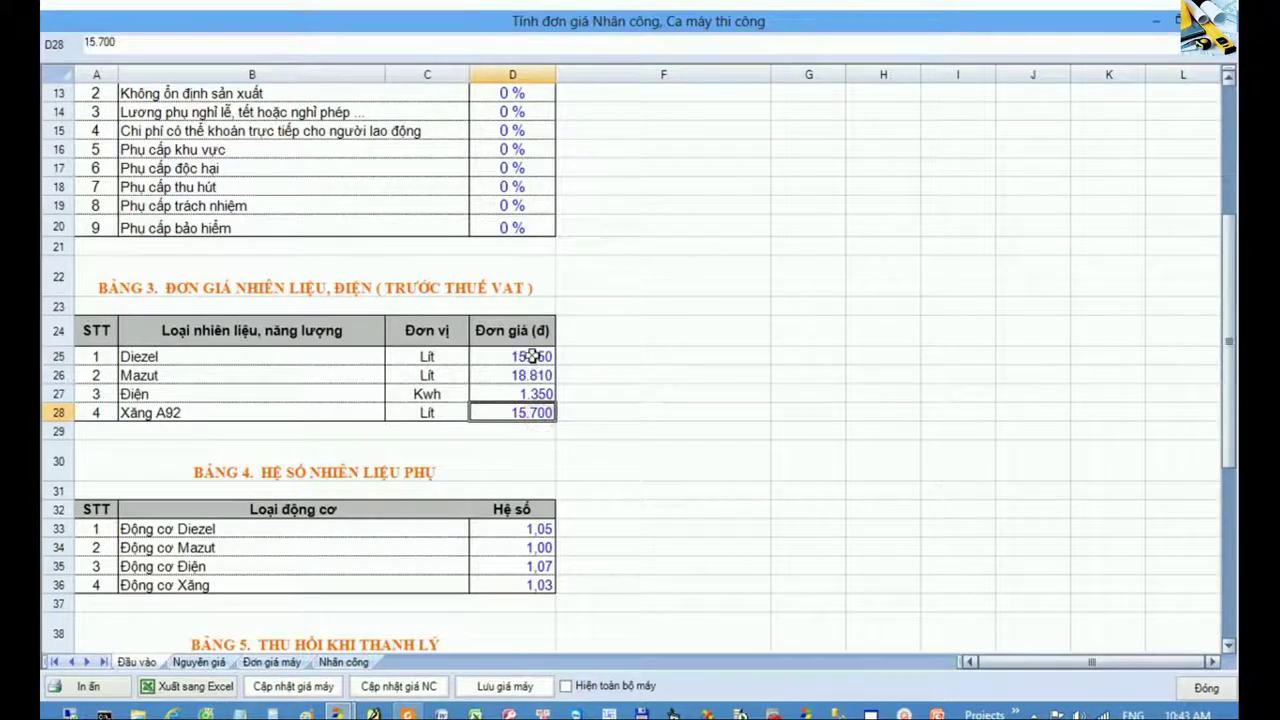
{"action": "left_click_drag", "start_coordinate": [534, 356], "coordinate": [533, 403]}
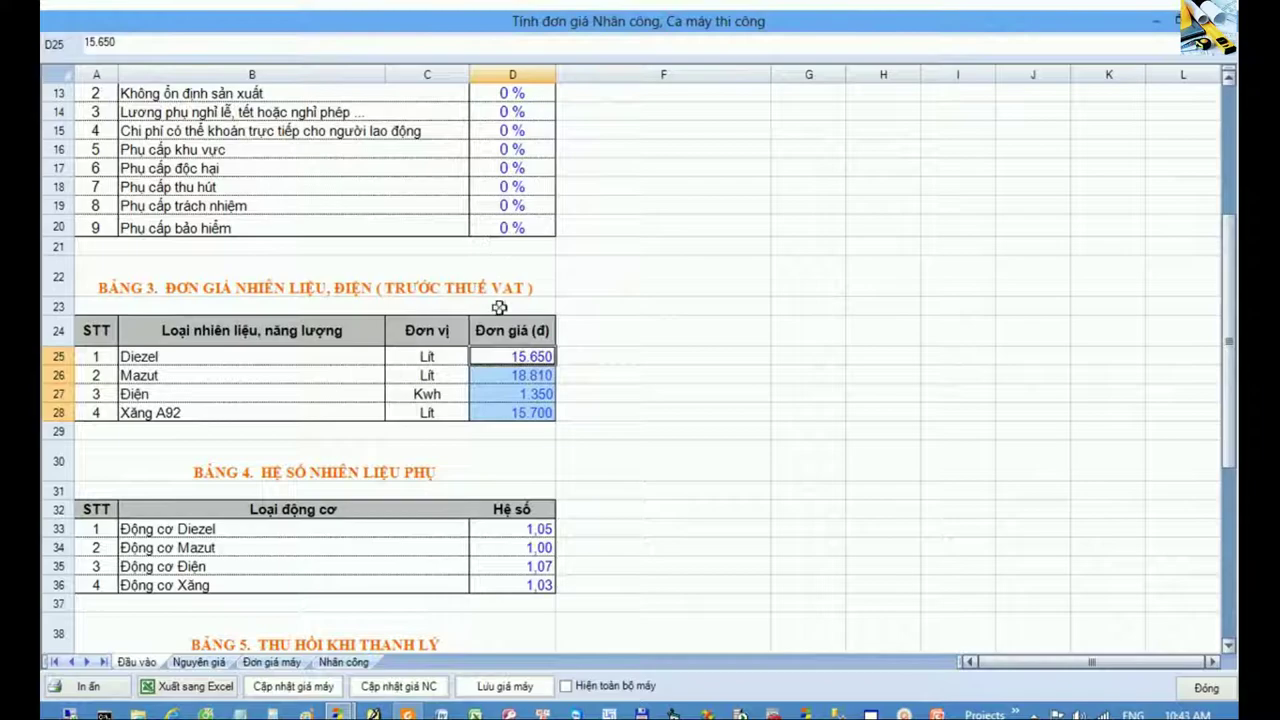
{"action": "left_click", "coordinate": [656, 476]}
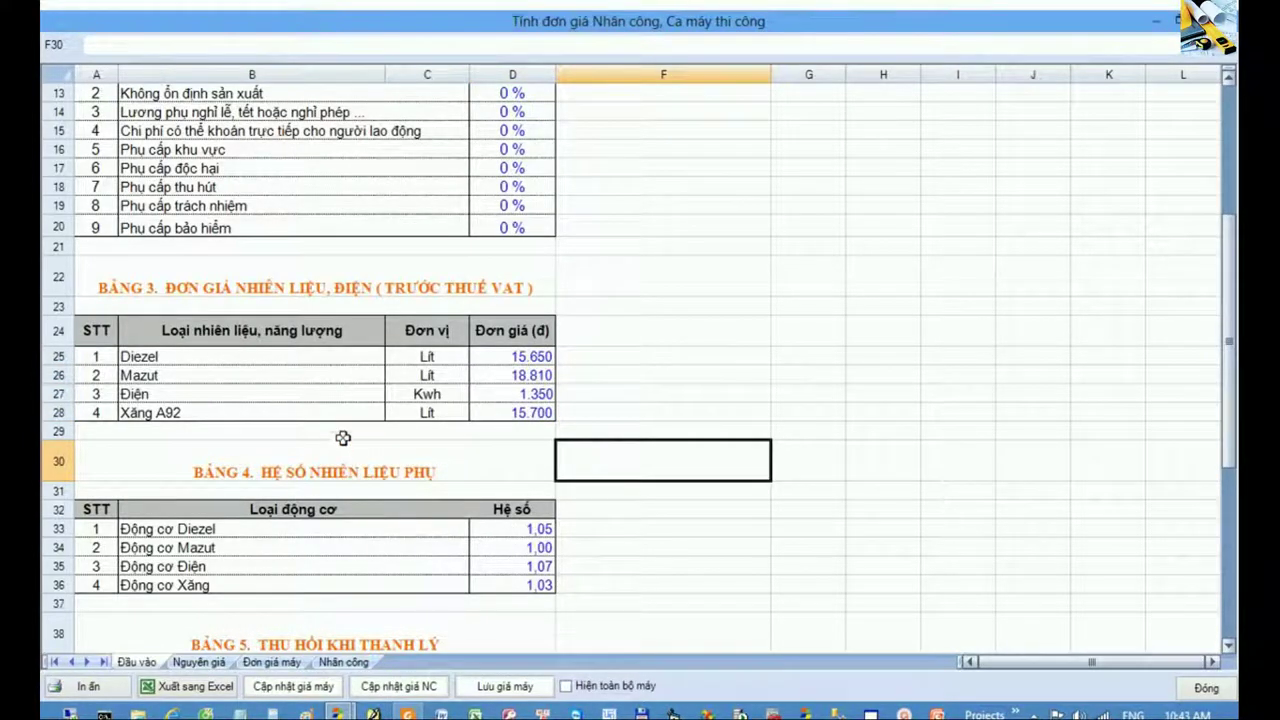
- Review the Bảng 4 auxiliary fuel coefficients: Diezel 1,05, Mazut 1,00, Điện 1,07, Xăng 1,03
{"action": "left_click_drag", "start_coordinate": [342, 430], "coordinate": [353, 467]}
{"action": "left_click", "coordinate": [347, 505]}
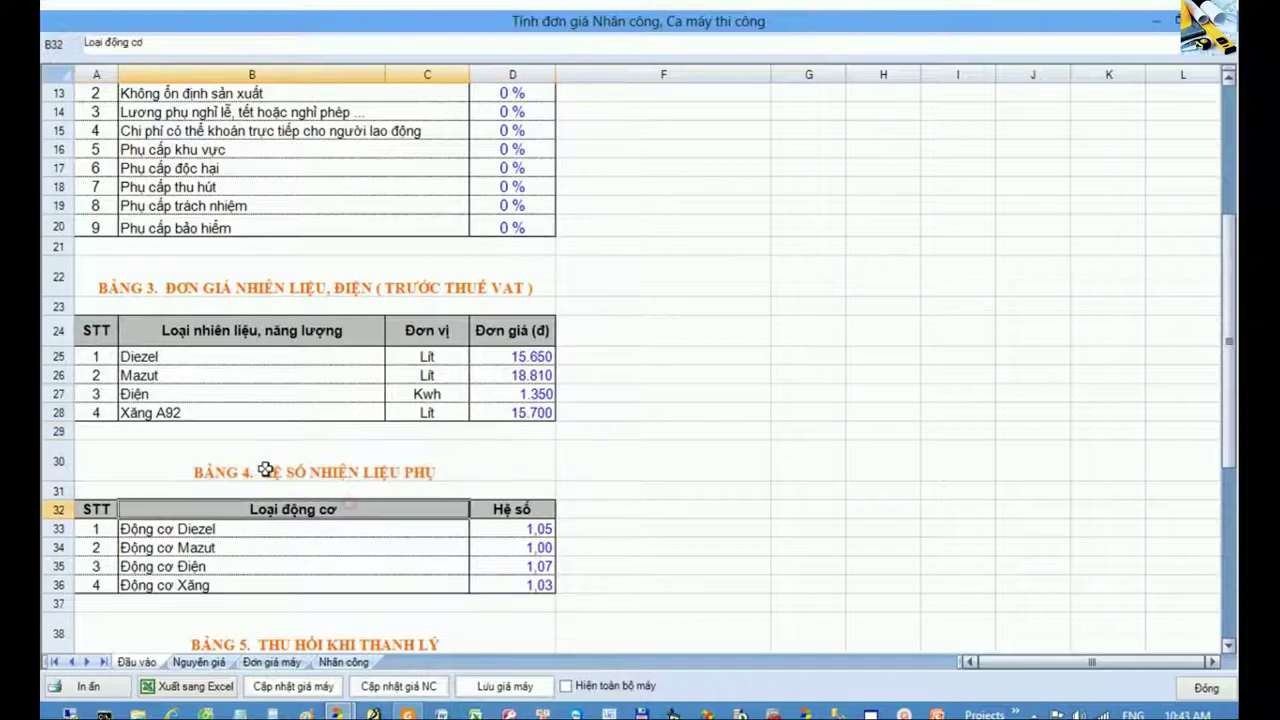
{"action": "left_click", "coordinate": [68, 473]}
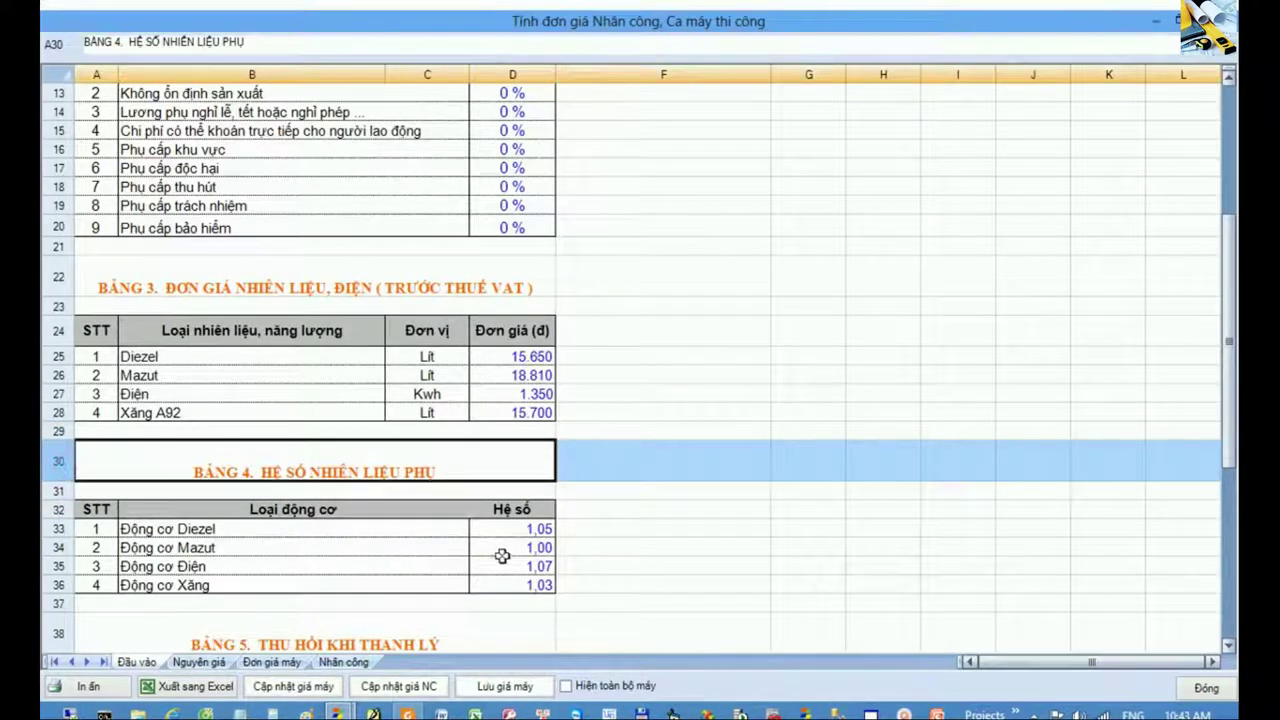
{"action": "left_click", "coordinate": [515, 529]}
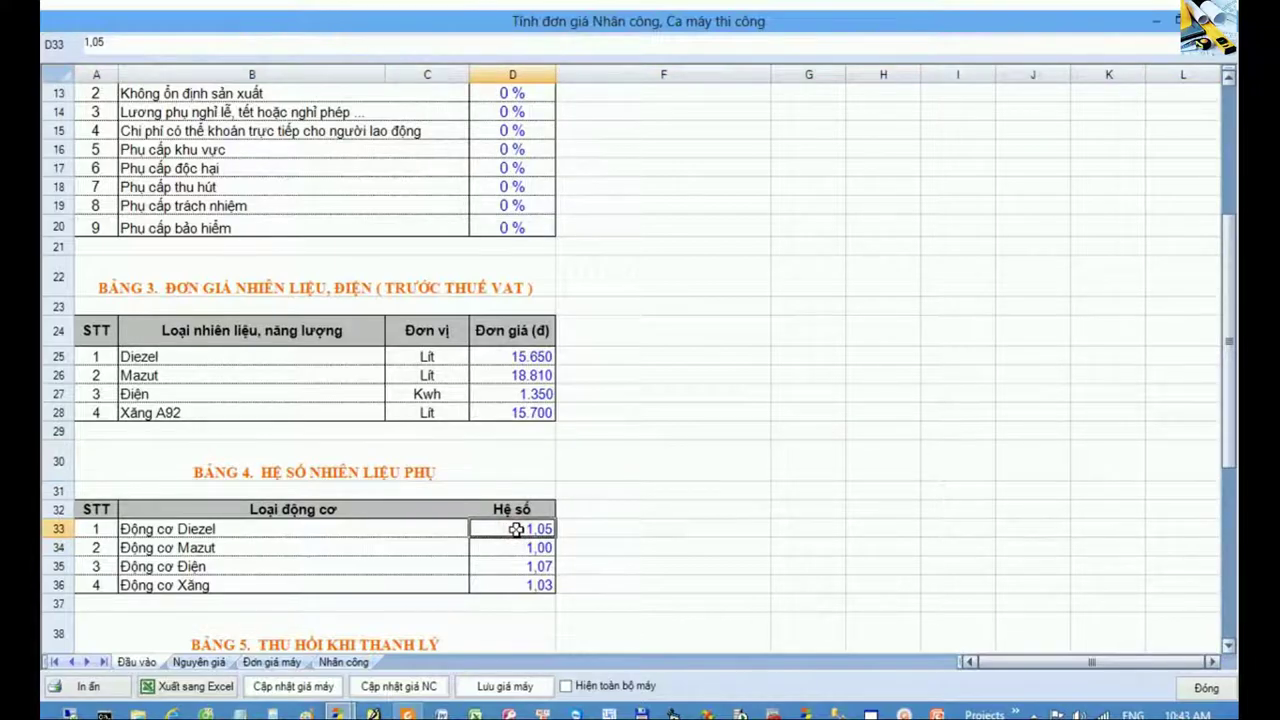
{"action": "mouse_move", "coordinate": [446, 532]}
{"action": "left_mouse_down"}
{"action": "mouse_move", "coordinate": [500, 532]}
{"action": "mouse_move", "coordinate": [512, 588]}
{"action": "left_mouse_up"}
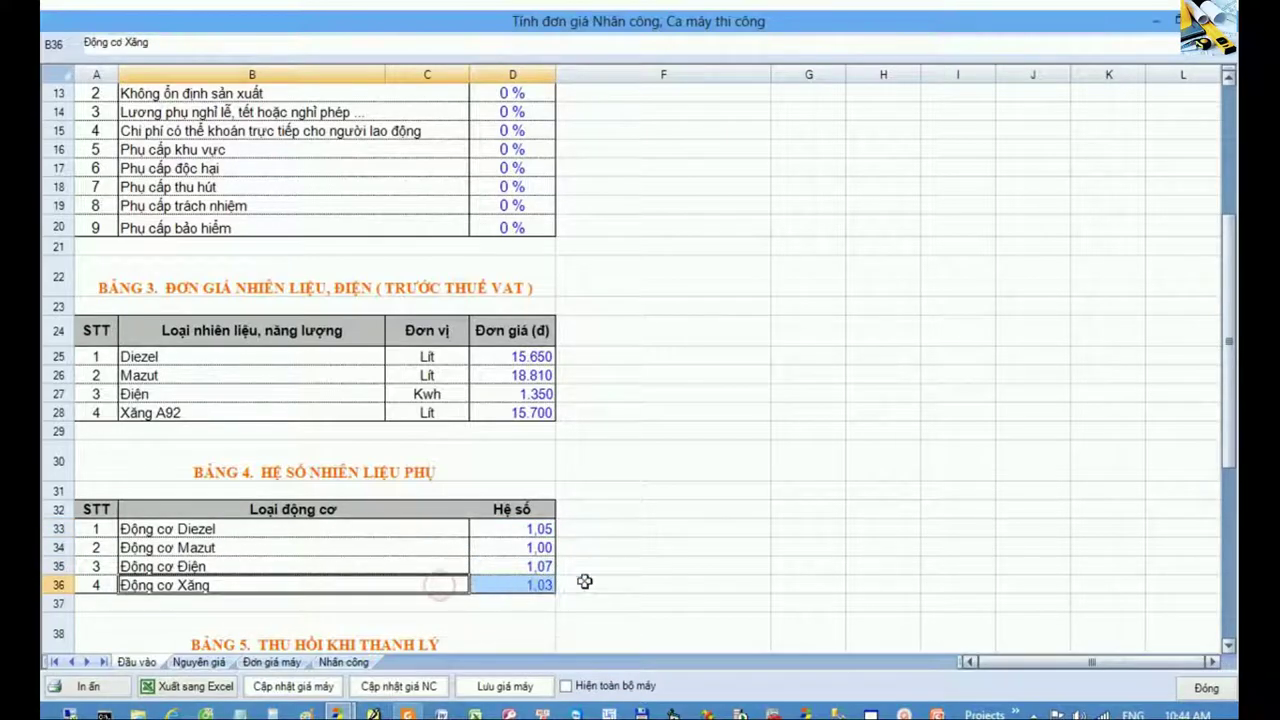
{"action": "left_click_drag", "start_coordinate": [530, 529], "coordinate": [548, 589]}
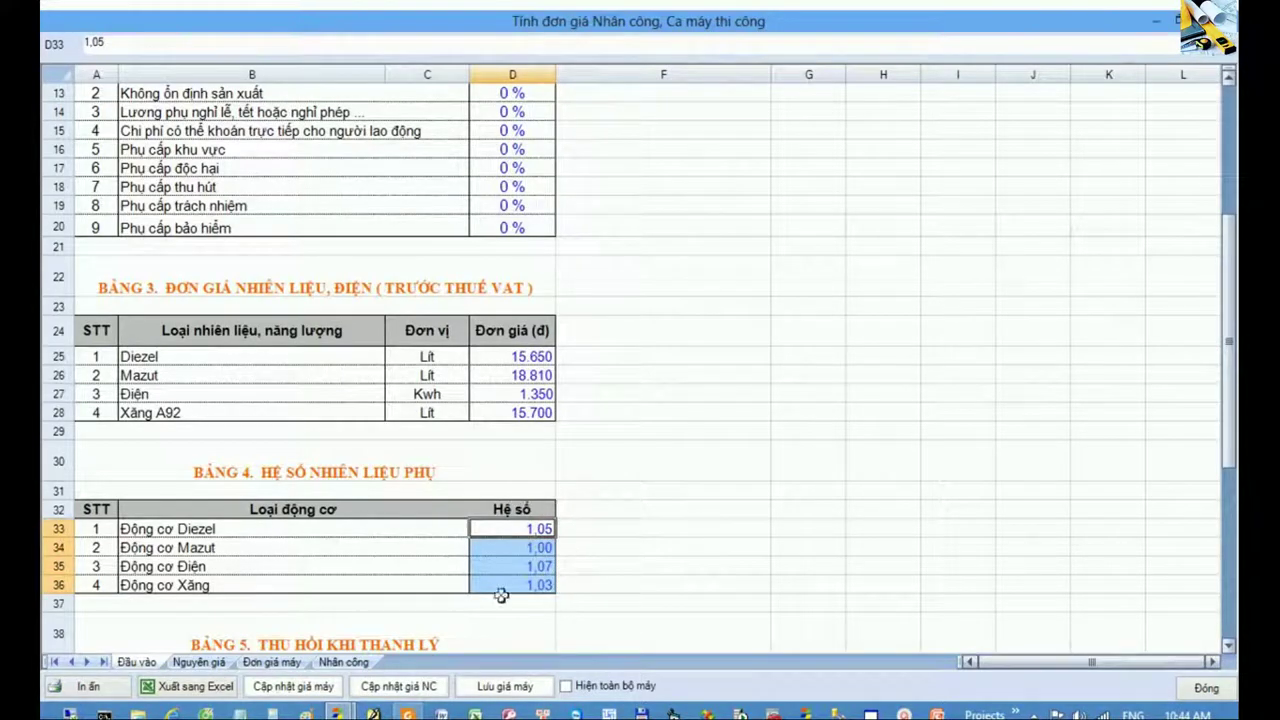
- Open Circular 06/2016 in Foxit Reader and jump to page 83, Phụ lục số 6
{"action": "left_click", "coordinate": [408, 712]}
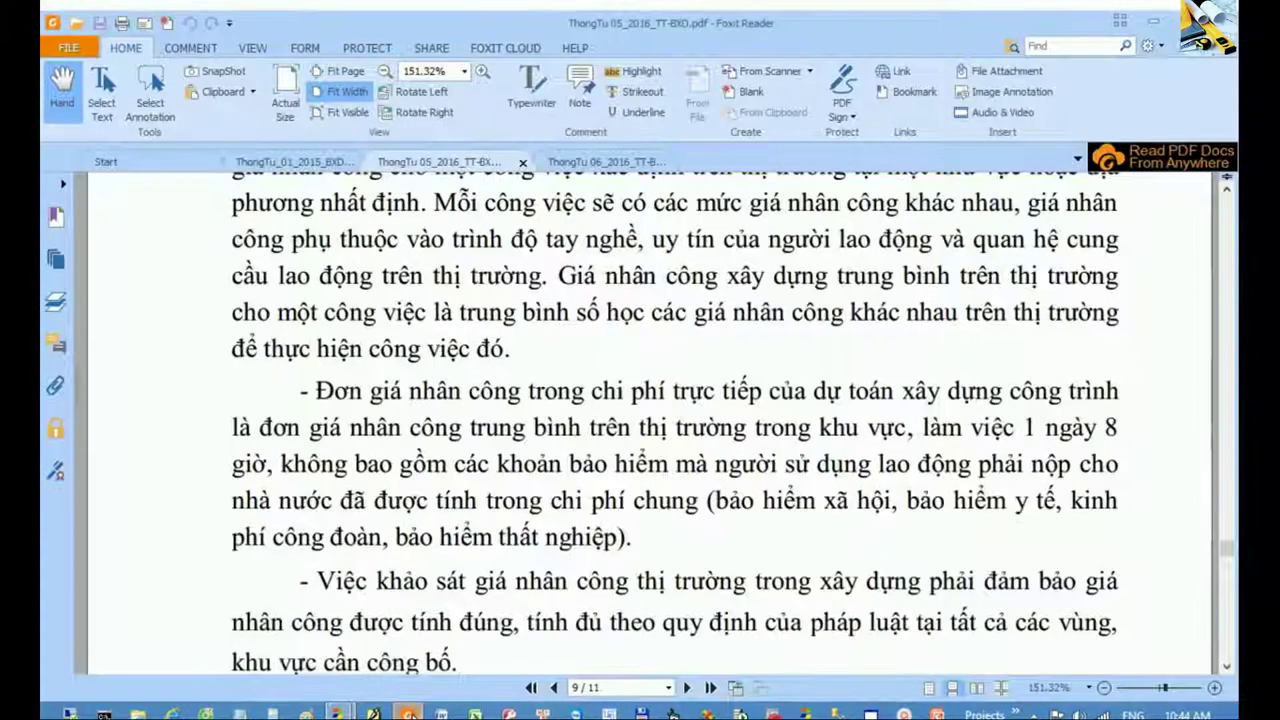
{"action": "left_click", "coordinate": [603, 161]}
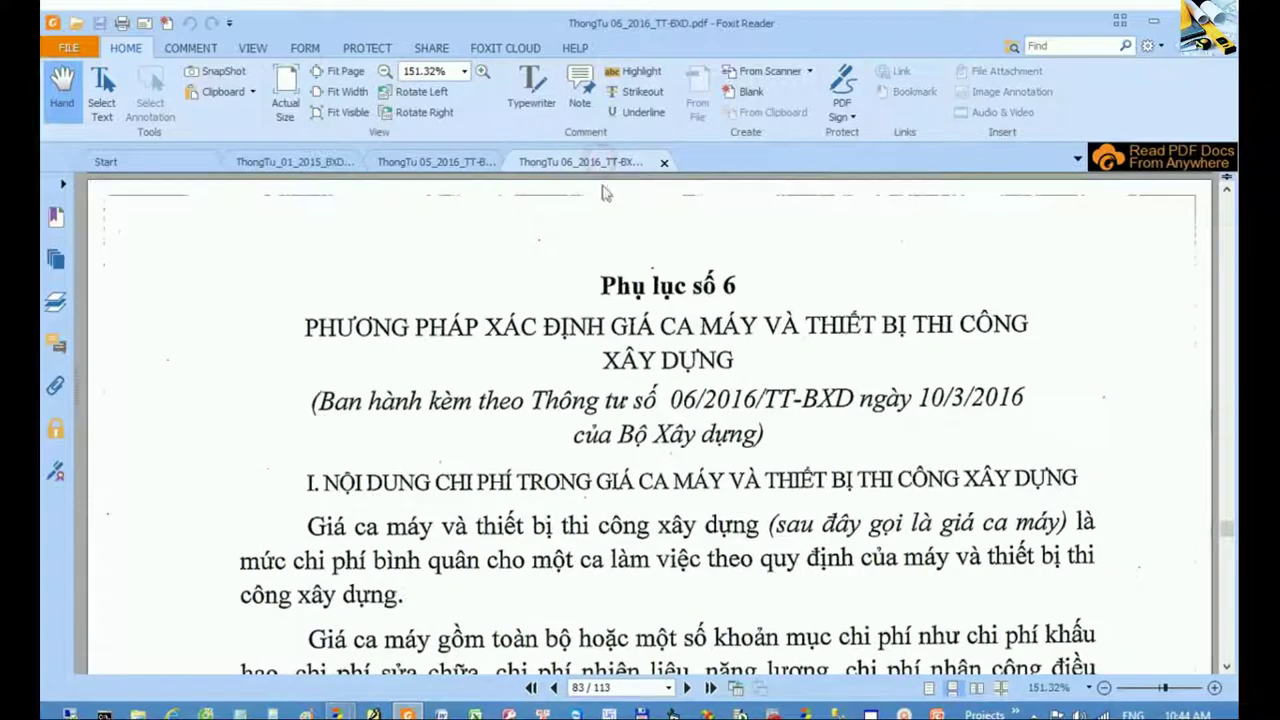
{"action": "key", "text": "Home"}
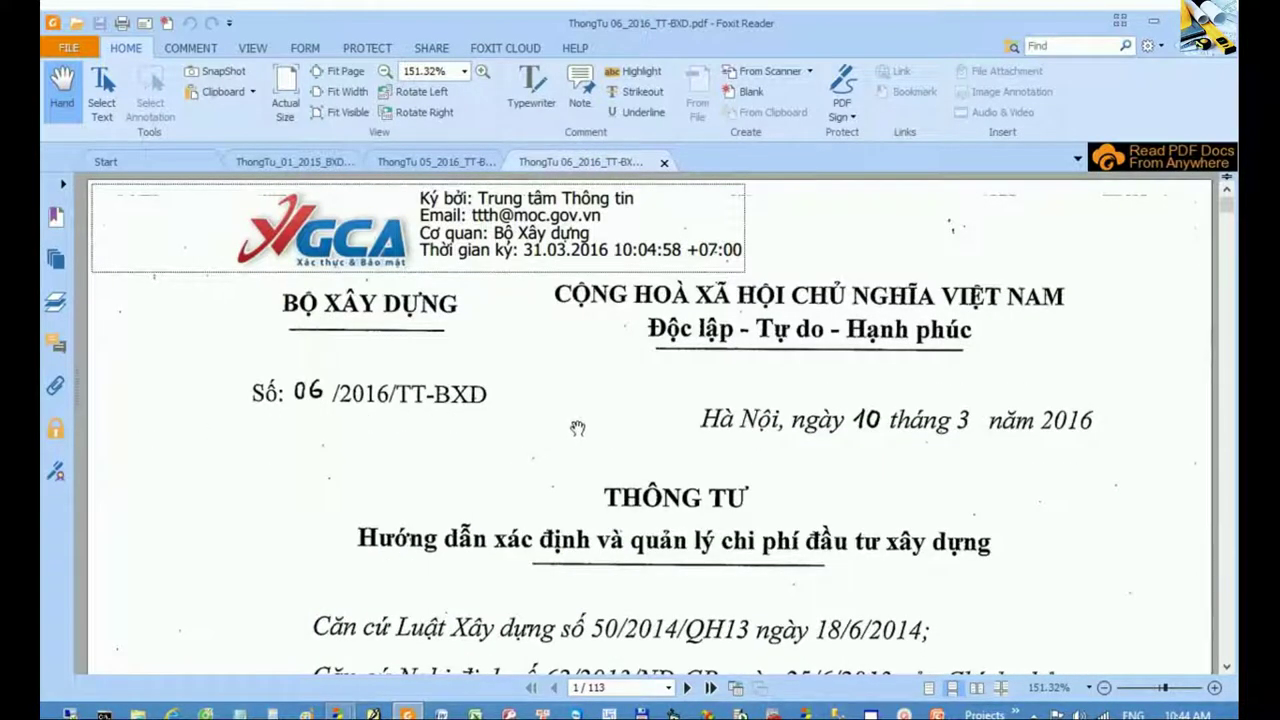
{"action": "left_click", "coordinate": [602, 687]}
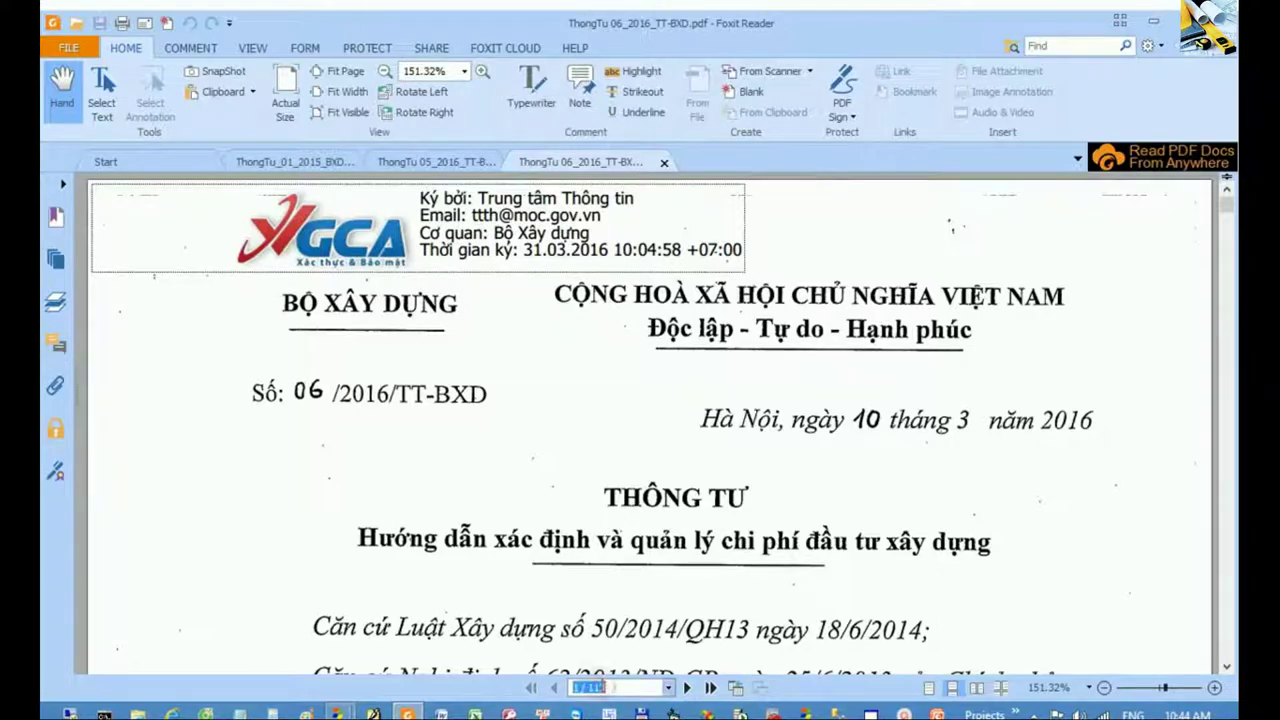
{"action": "type", "text": "33"}
{"action": "key", "text": "Return"}
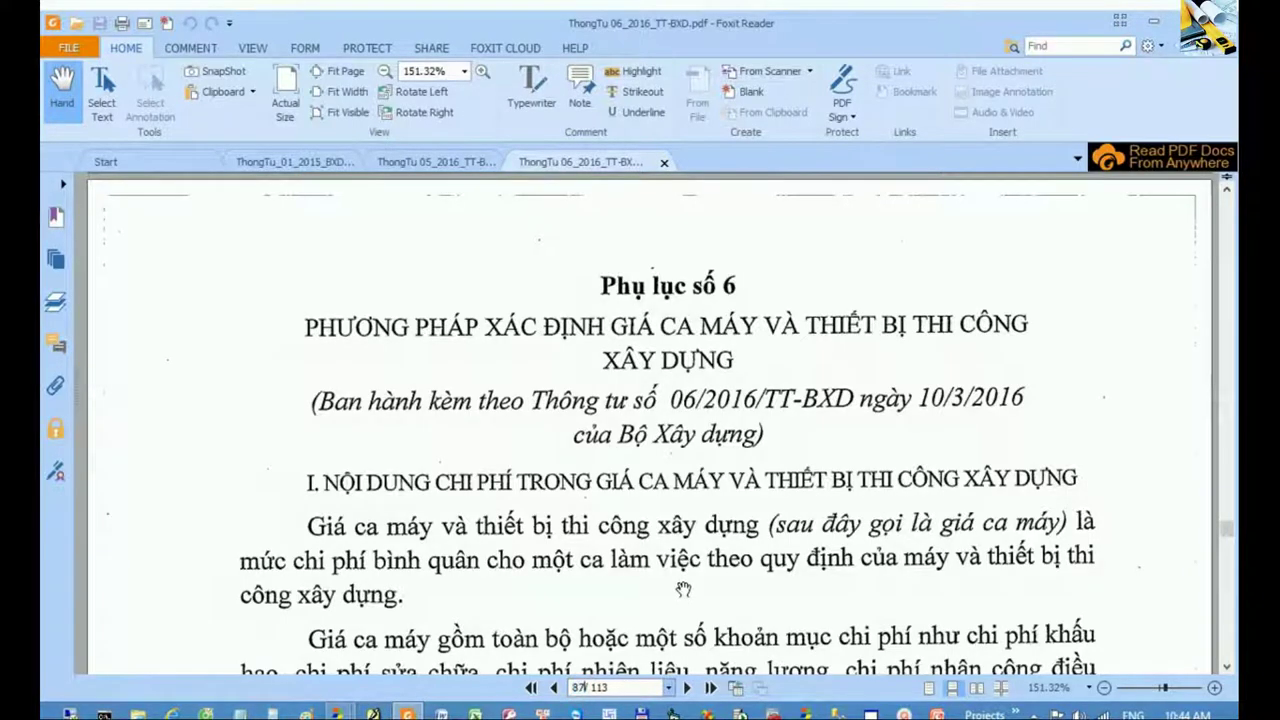
- Move to page 87 and find the auxiliary fuel coefficients: petrol 1,01–1,03, diesel 1,02–1,05, electric 1,03–1,07
{"action": "key", "text": "Return"}
{"action": "scroll", "coordinate": [591, 412], "scroll_direction": "up", "scroll_amount": 3}
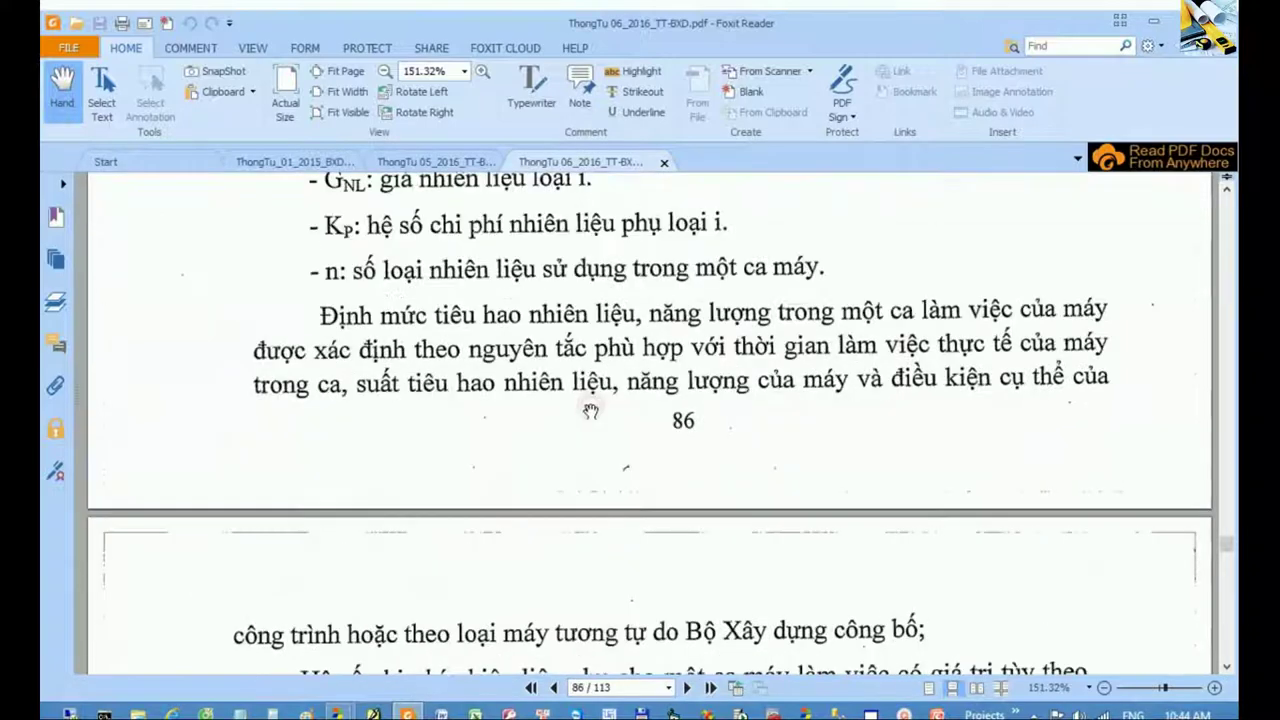
{"action": "scroll", "coordinate": [591, 412], "scroll_direction": "up", "scroll_amount": 5}
{"action": "scroll", "coordinate": [591, 412], "scroll_direction": "up", "scroll_amount": 3}
{"action": "scroll", "coordinate": [591, 412], "scroll_direction": "up", "scroll_amount": 3}
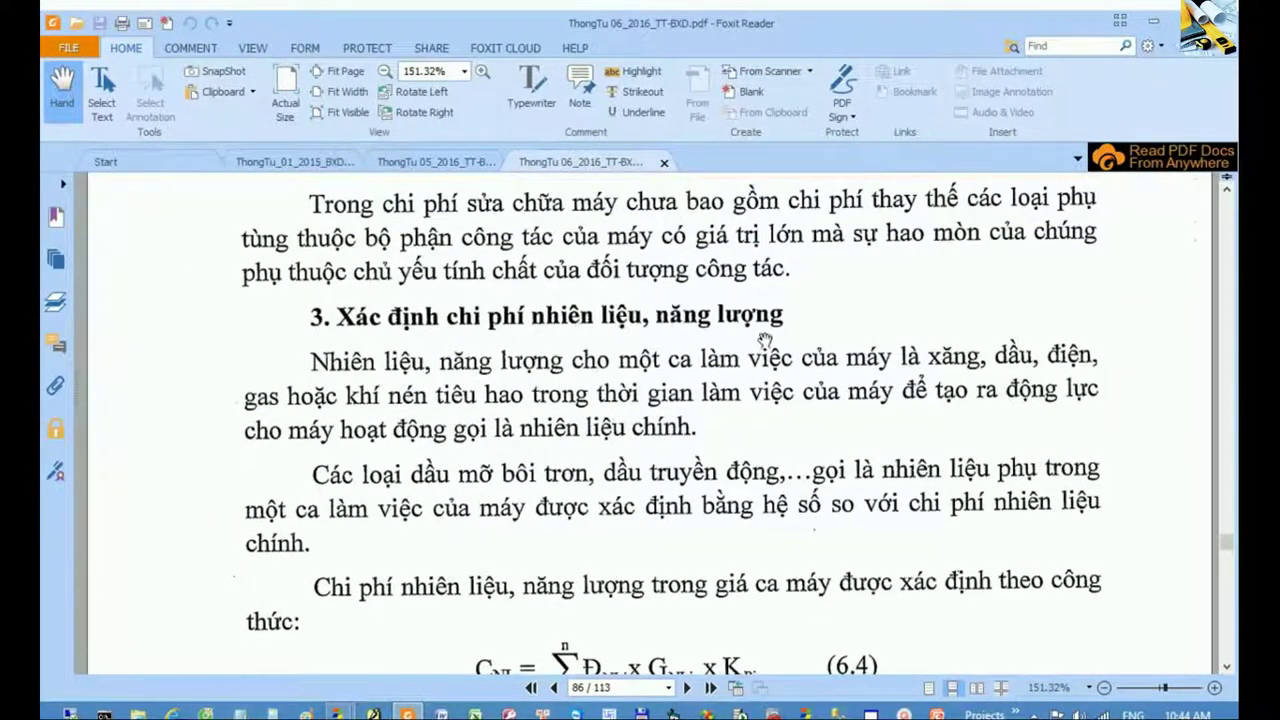
{"action": "scroll", "coordinate": [762, 373], "scroll_direction": "down", "scroll_amount": 3}
{"action": "scroll", "coordinate": [758, 384], "scroll_direction": "down", "scroll_amount": 3}
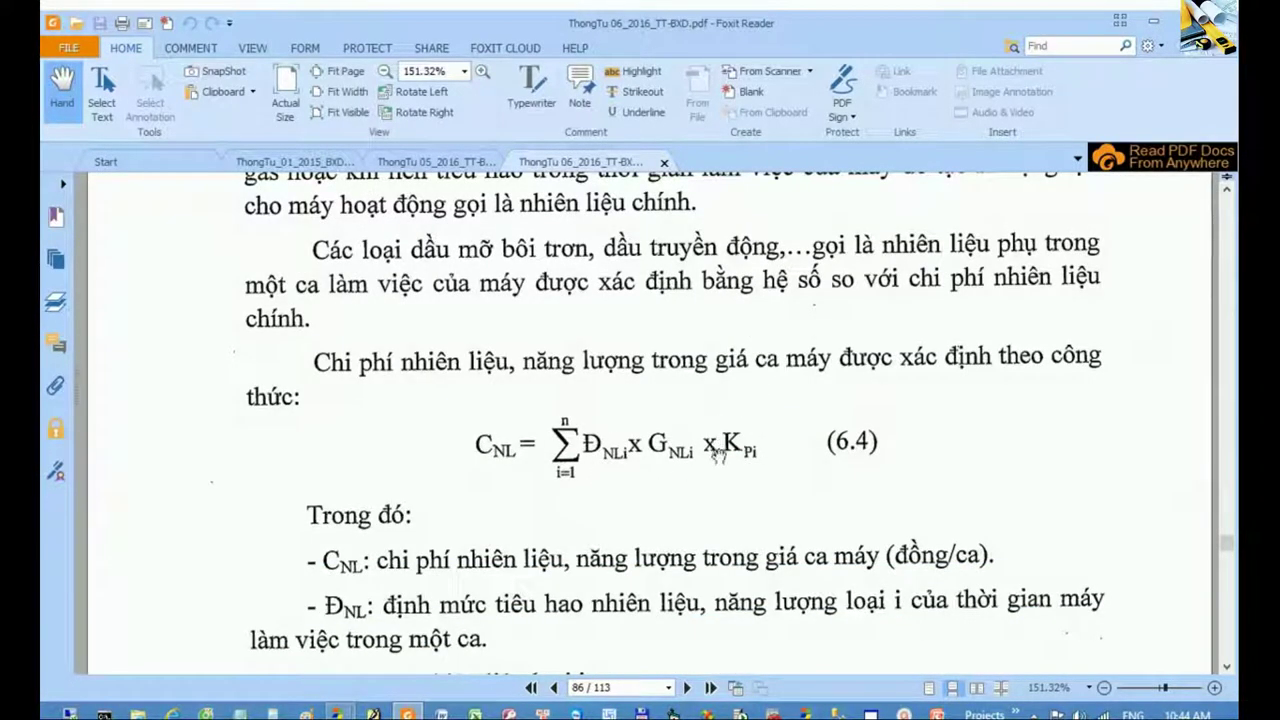
{"action": "scroll", "coordinate": [745, 459], "scroll_direction": "down", "scroll_amount": 5}
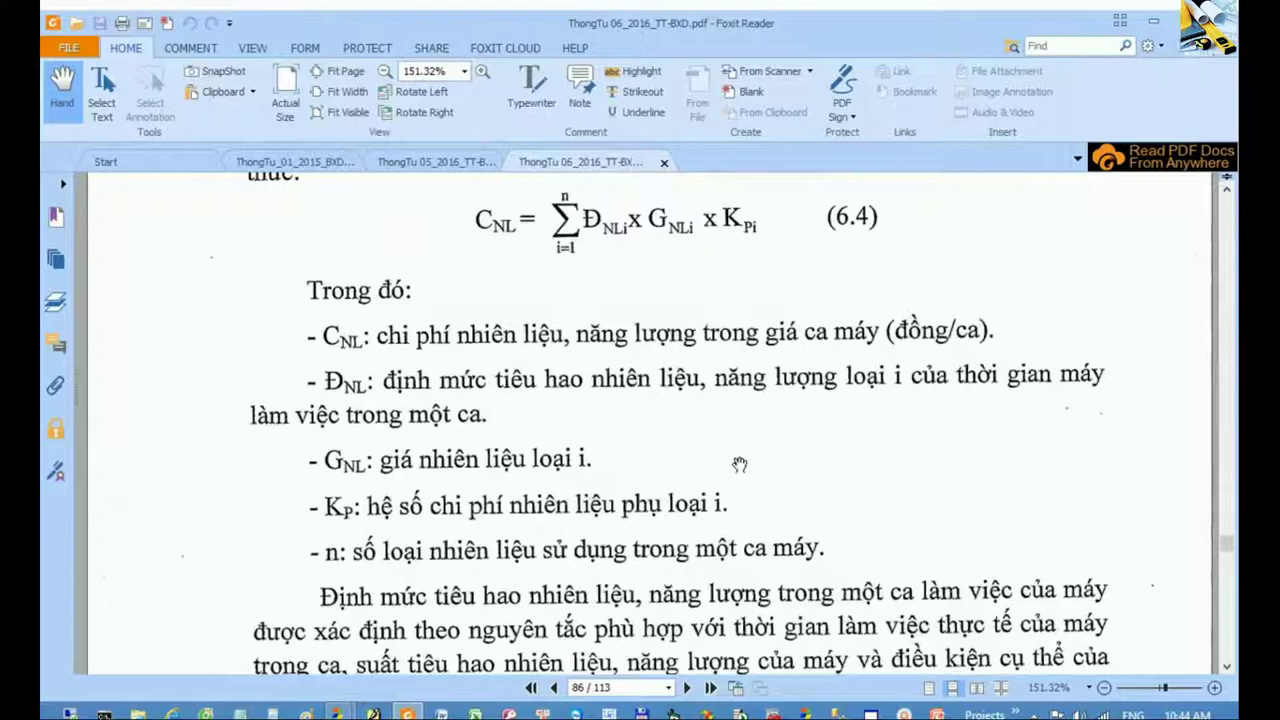
{"action": "scroll", "coordinate": [740, 460], "scroll_direction": "down", "scroll_amount": 1}
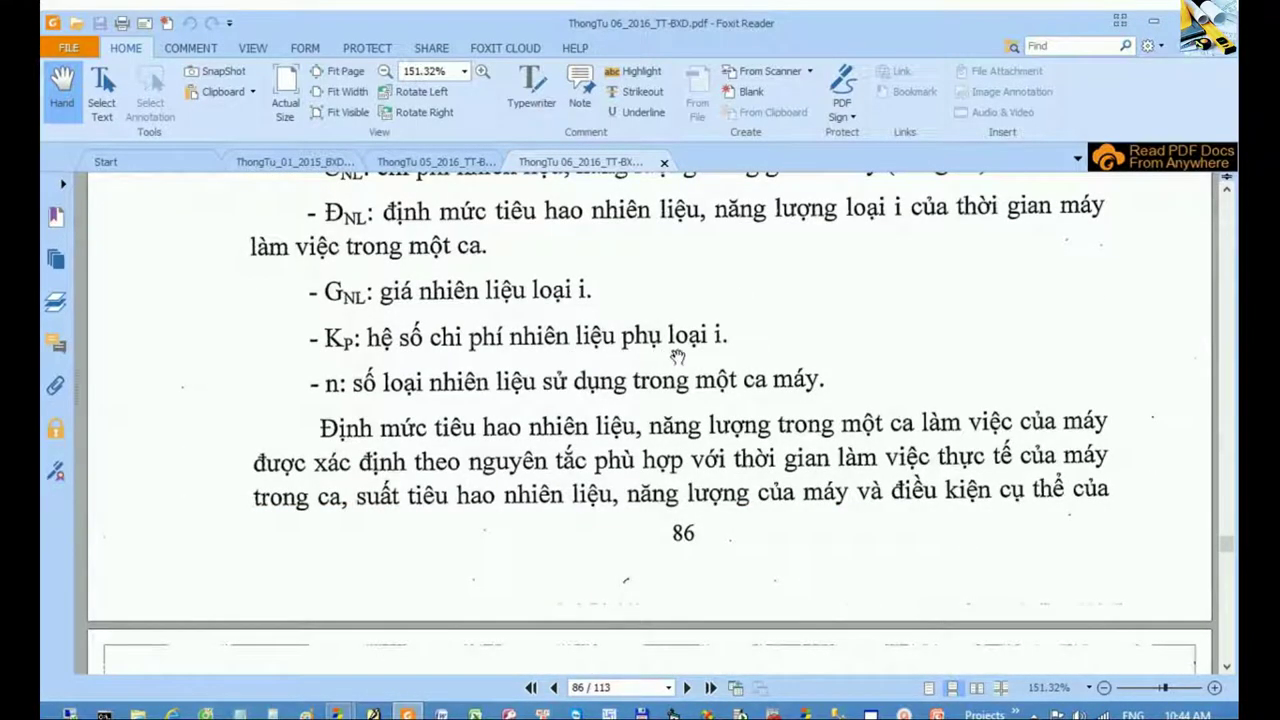
{"action": "scroll", "coordinate": [694, 355], "scroll_direction": "down", "scroll_amount": 5}
{"action": "scroll", "coordinate": [694, 355], "scroll_direction": "down", "scroll_amount": 5}
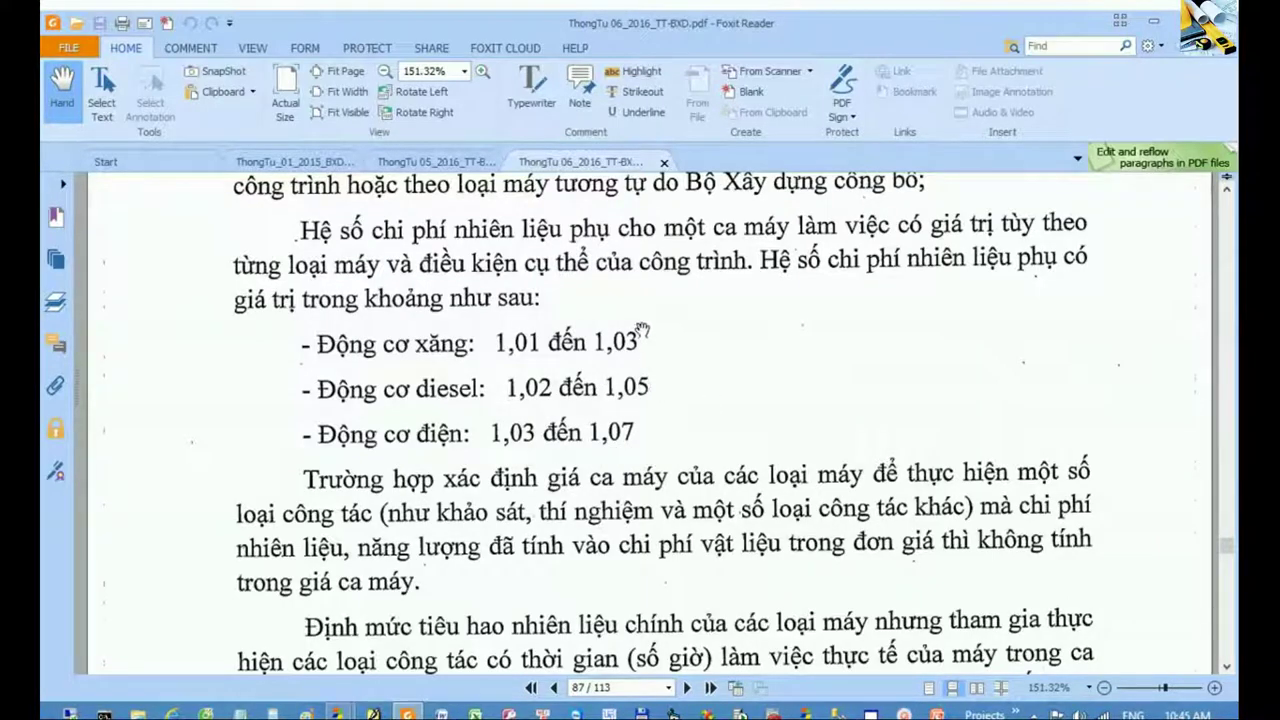
{"action": "mouse_move", "coordinate": [345, 712]}
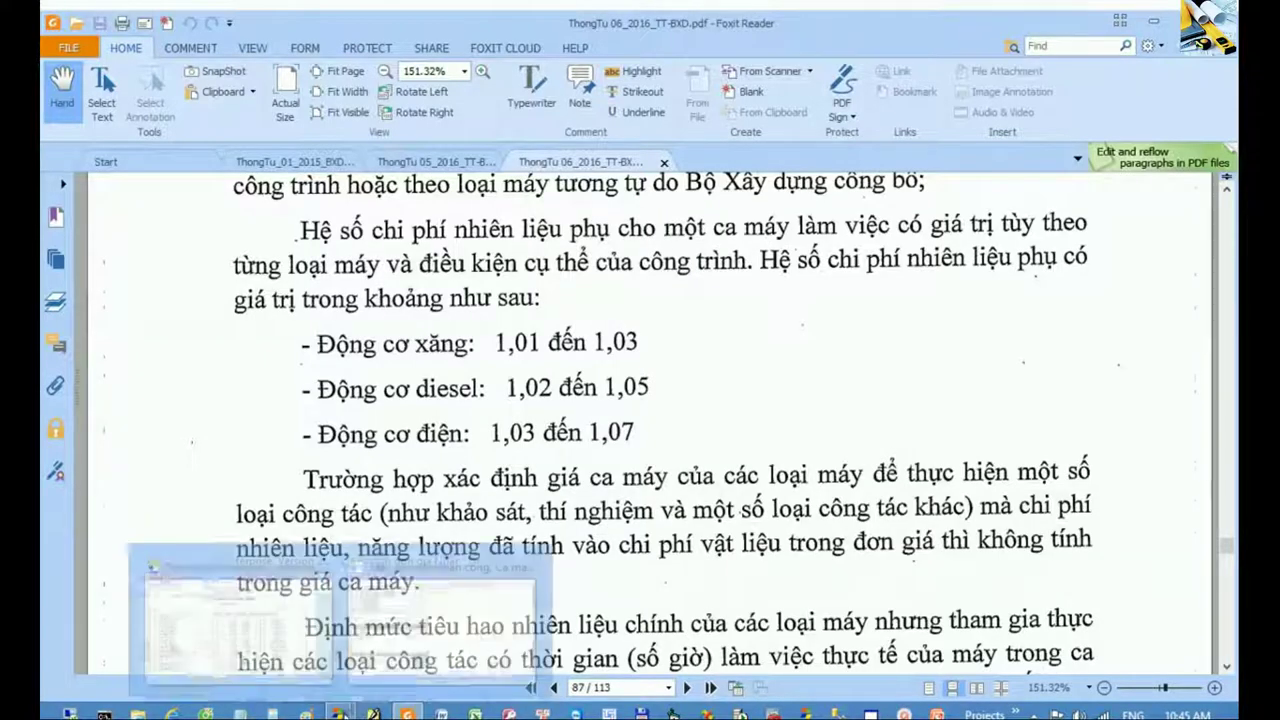
{"action": "left_click", "coordinate": [418, 652]}
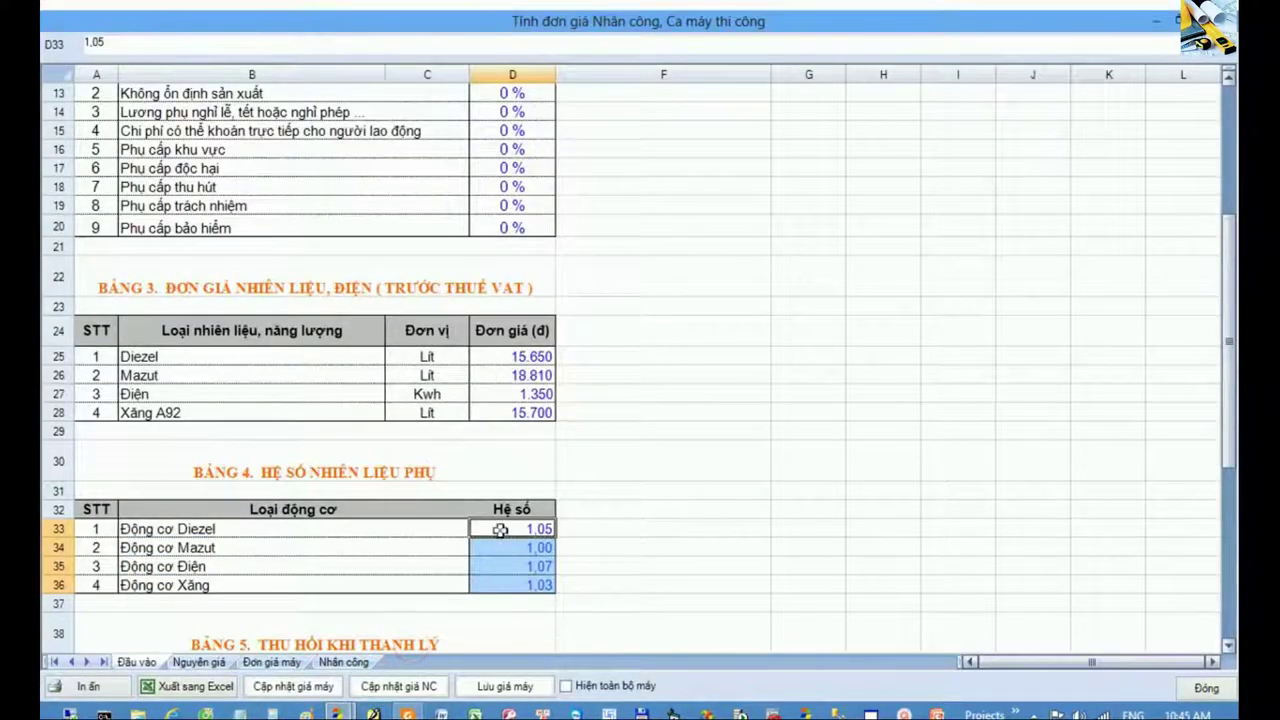
{"action": "left_click", "coordinate": [572, 583]}
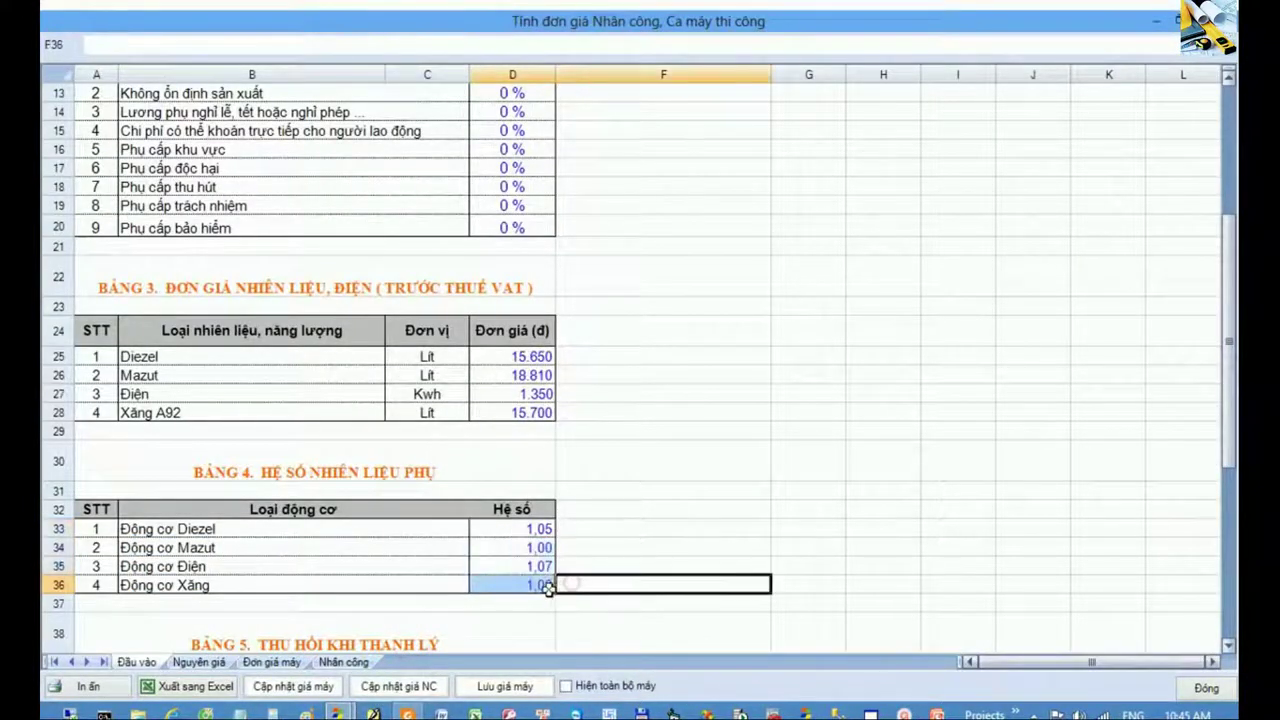
{"action": "left_click", "coordinate": [566, 526]}
{"action": "left_click", "coordinate": [558, 566]}
{"action": "left_click", "coordinate": [548, 566]}
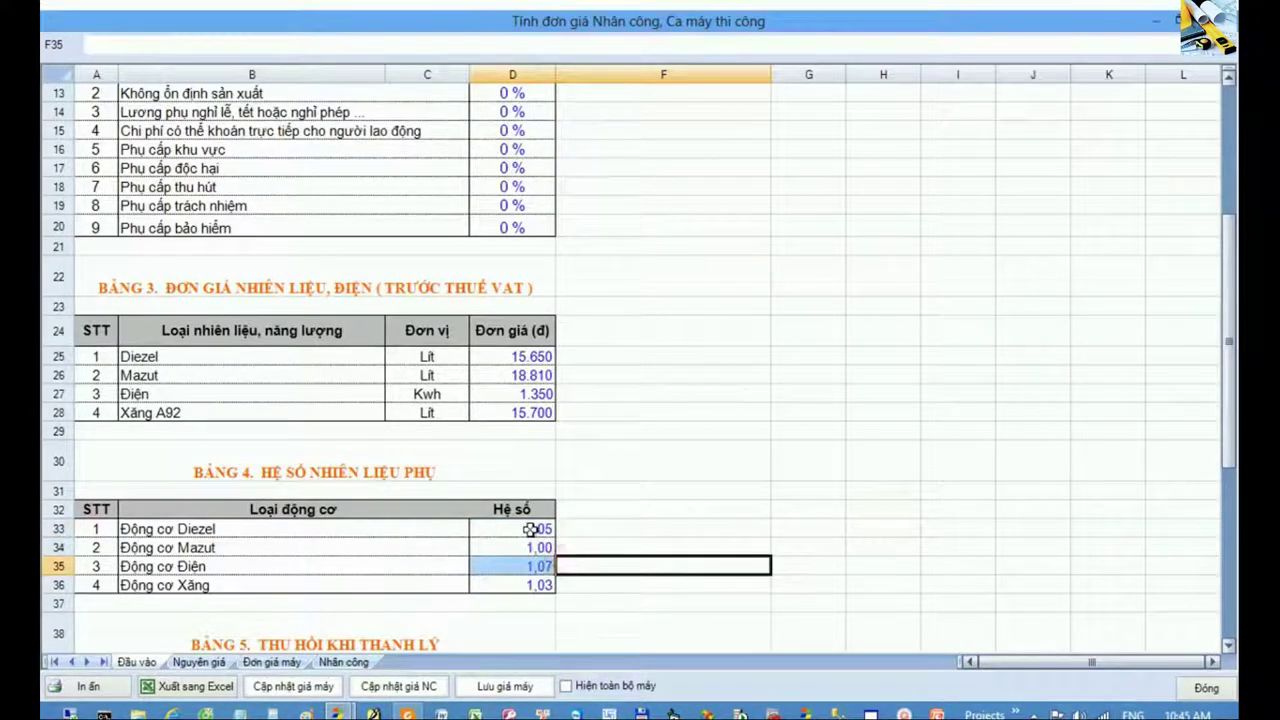
{"action": "left_click", "coordinate": [520, 584]}
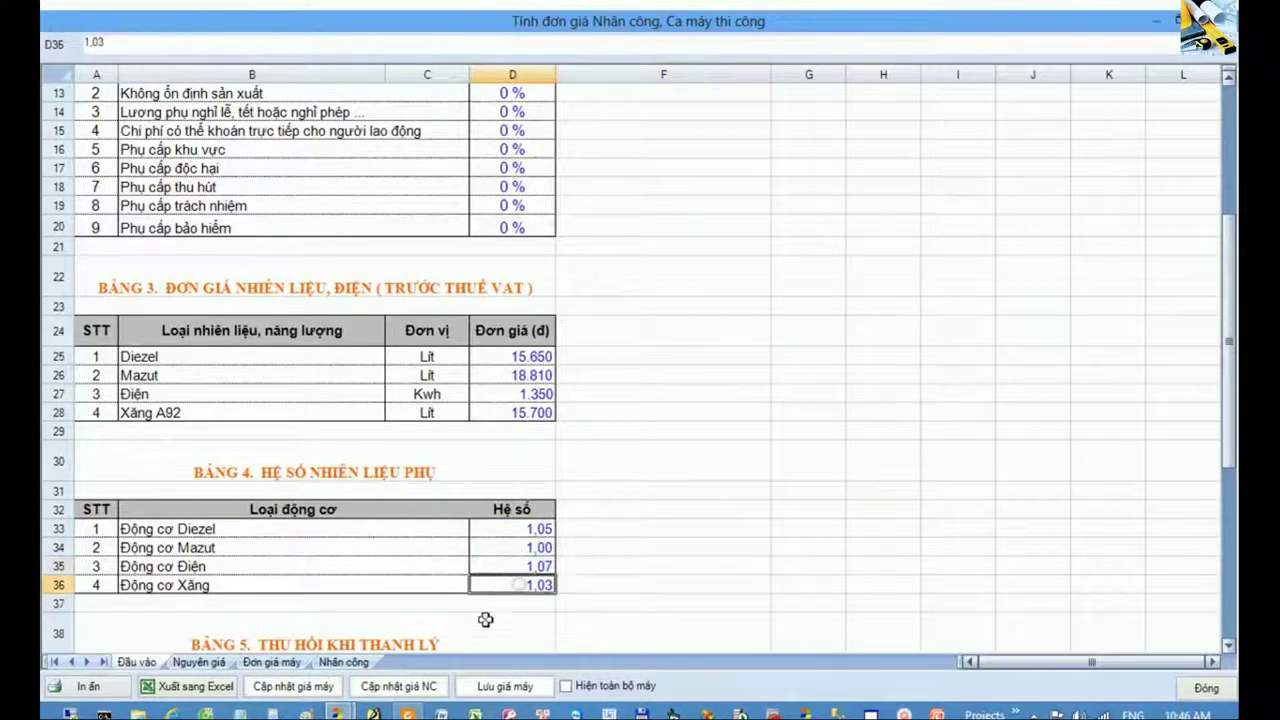
{"action": "left_click", "coordinate": [410, 712]}
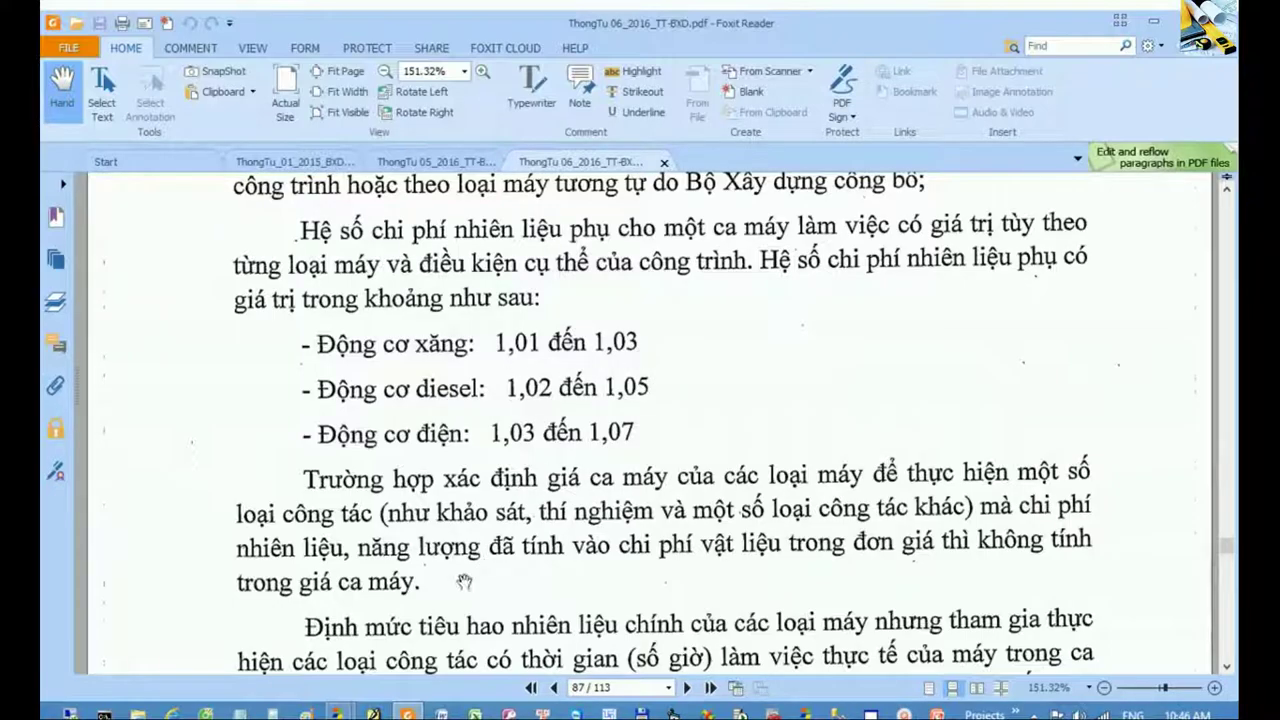
{"action": "left_click", "coordinate": [354, 708]}
{"action": "left_click", "coordinate": [428, 636]}
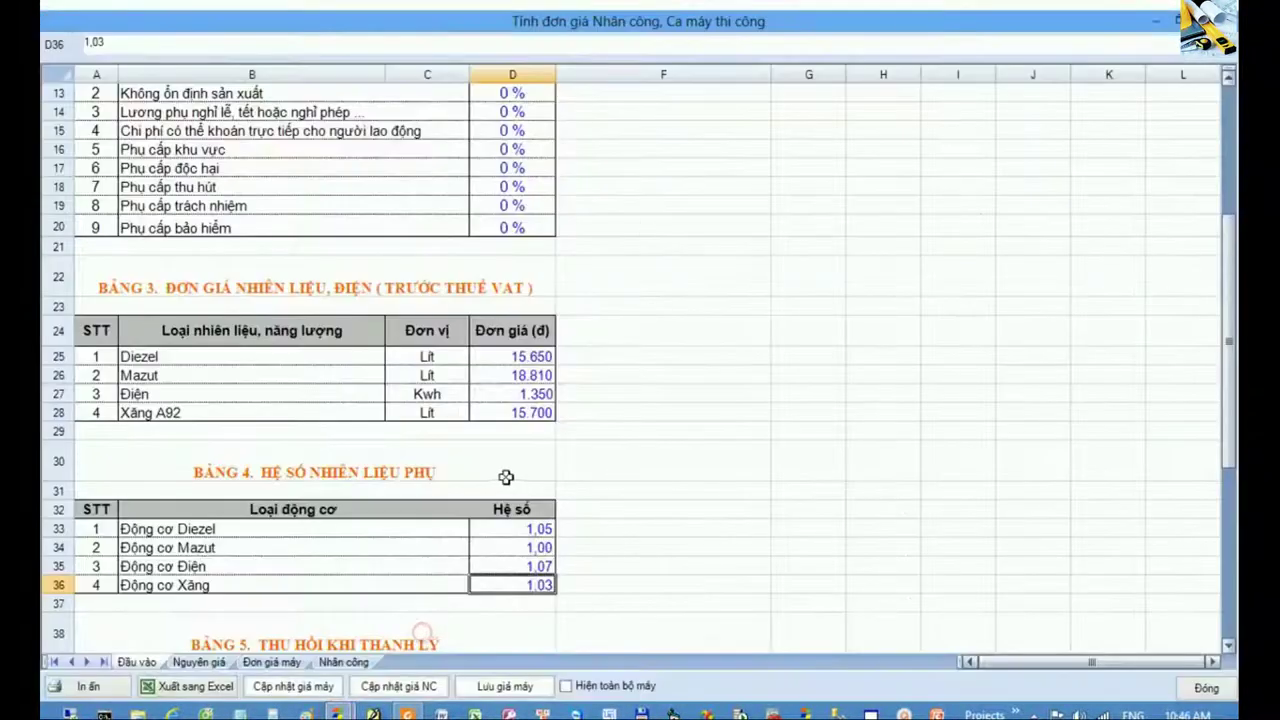
{"action": "left_click_drag", "start_coordinate": [533, 528], "coordinate": [530, 580]}
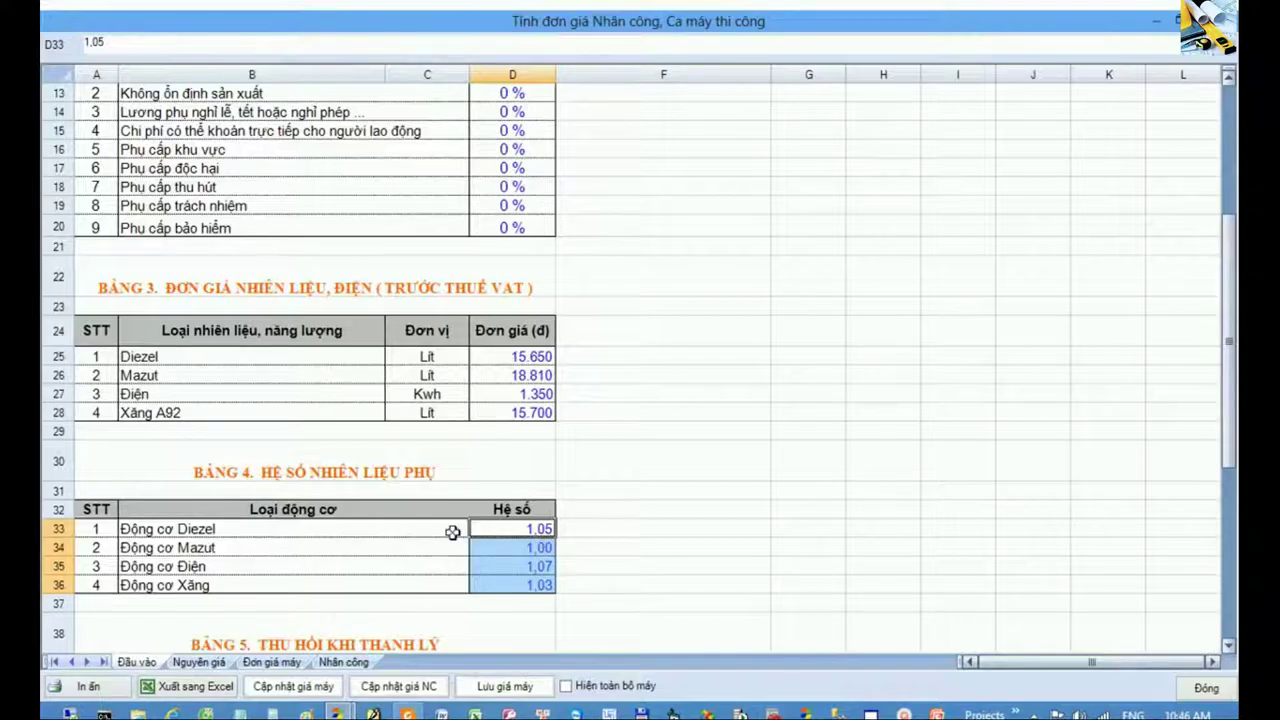
{"action": "left_click", "coordinate": [452, 533]}
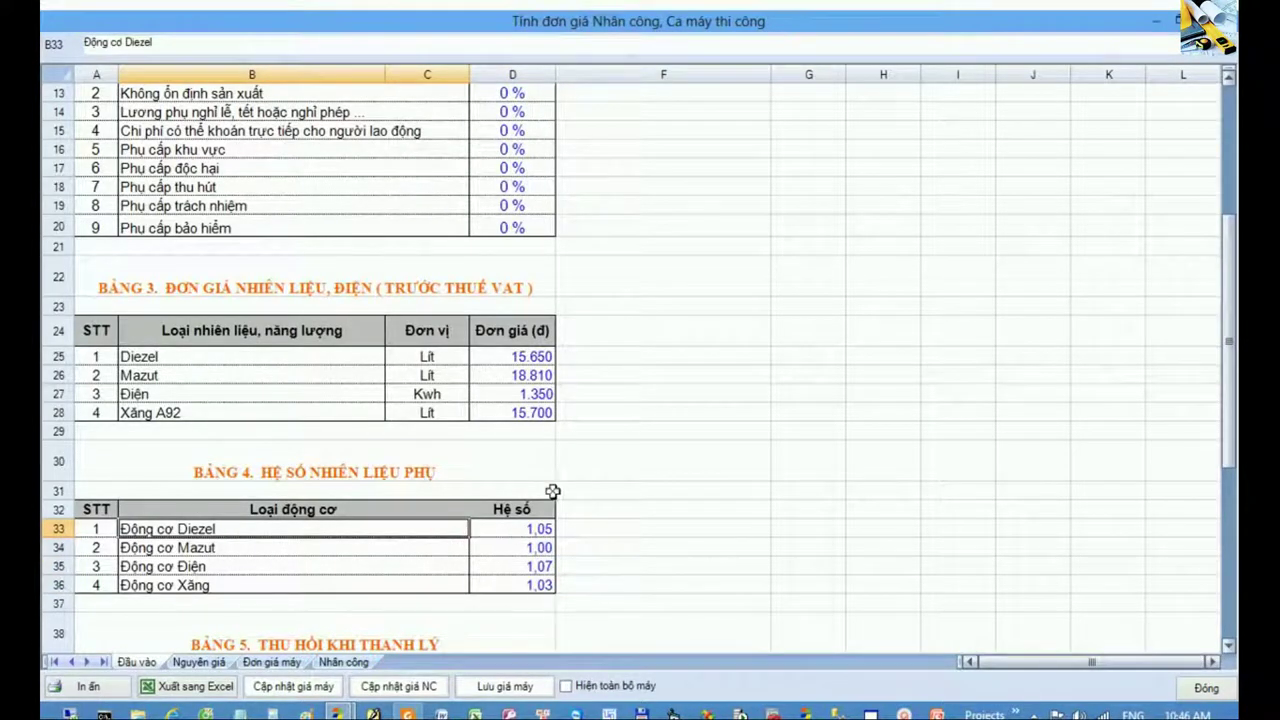
{"action": "left_click_drag", "start_coordinate": [506, 528], "coordinate": [515, 581]}
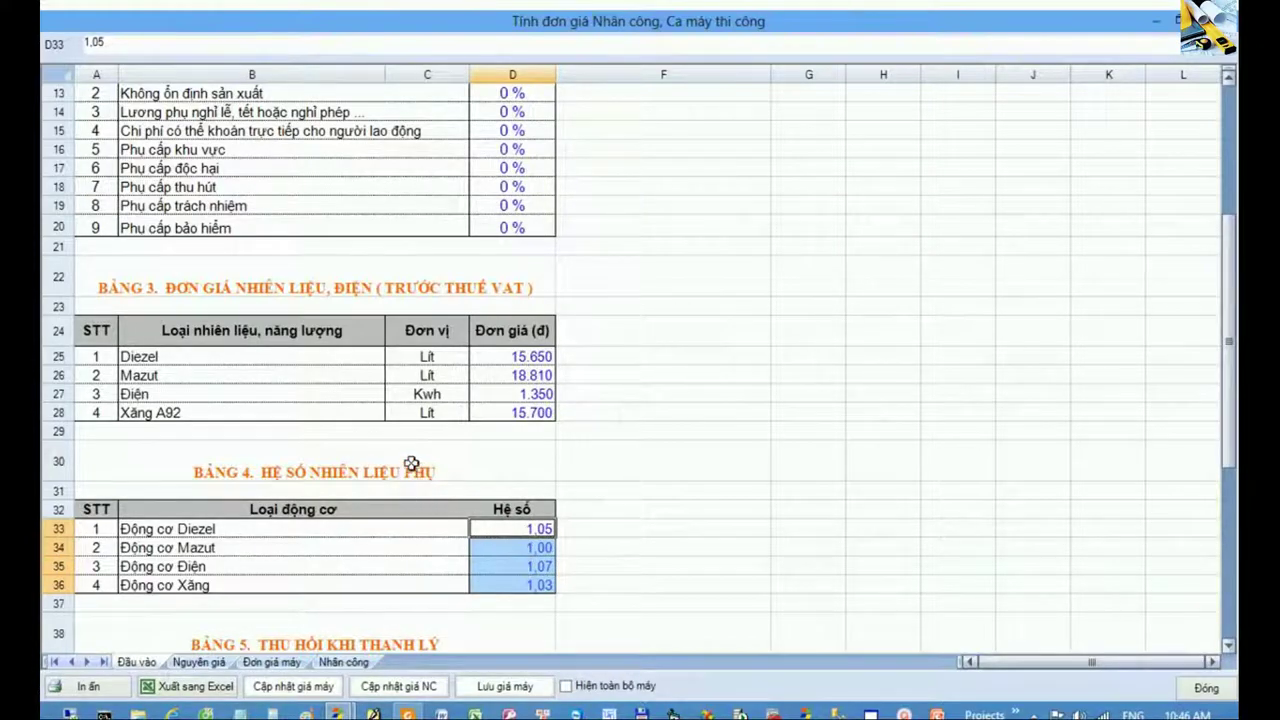
{"action": "left_click", "coordinate": [512, 528]}
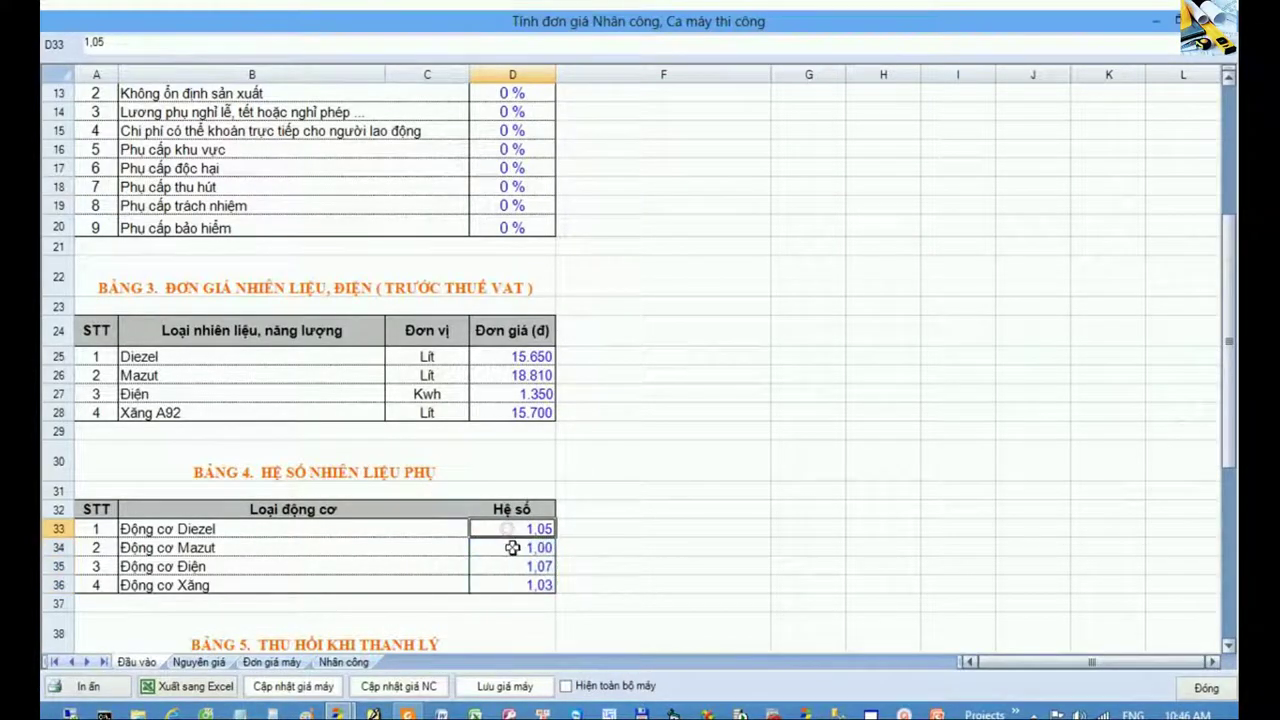
{"action": "left_click", "coordinate": [512, 547]}
{"action": "scroll", "coordinate": [645, 545], "scroll_direction": "down", "scroll_amount": 1}
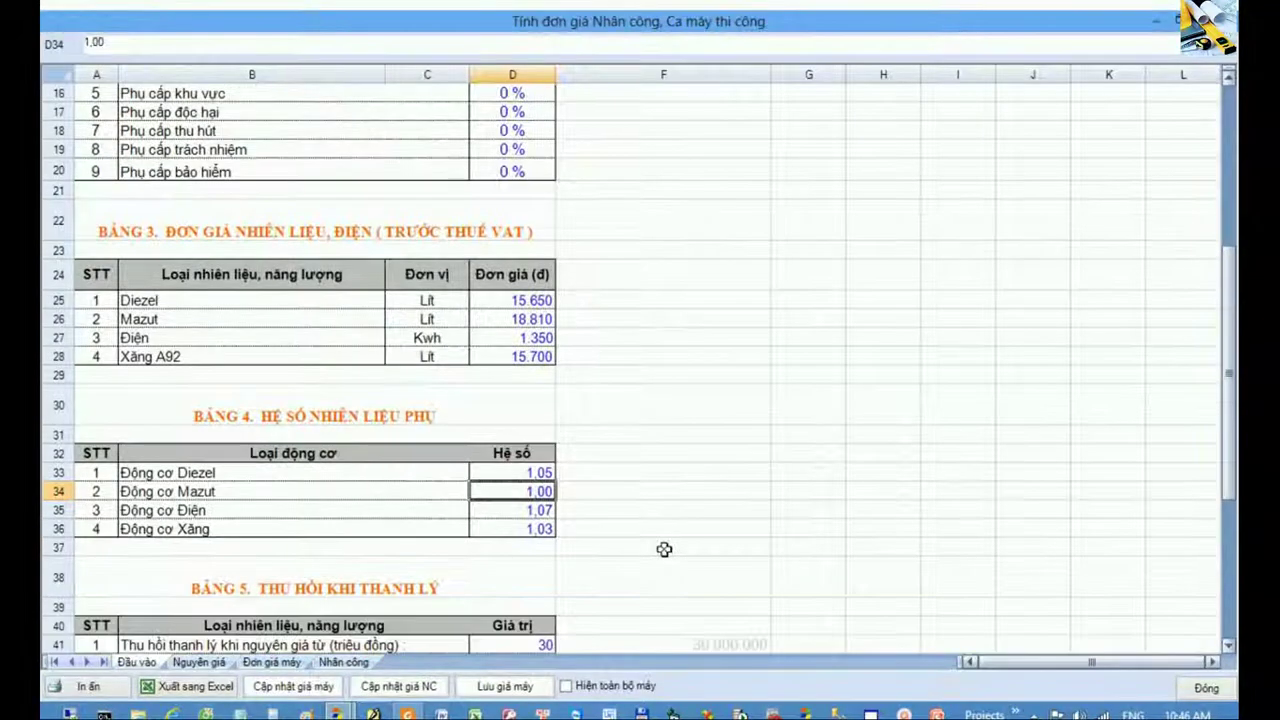
{"action": "scroll", "coordinate": [660, 538], "scroll_direction": "down", "scroll_amount": 2}
{"action": "left_click", "coordinate": [665, 532]}
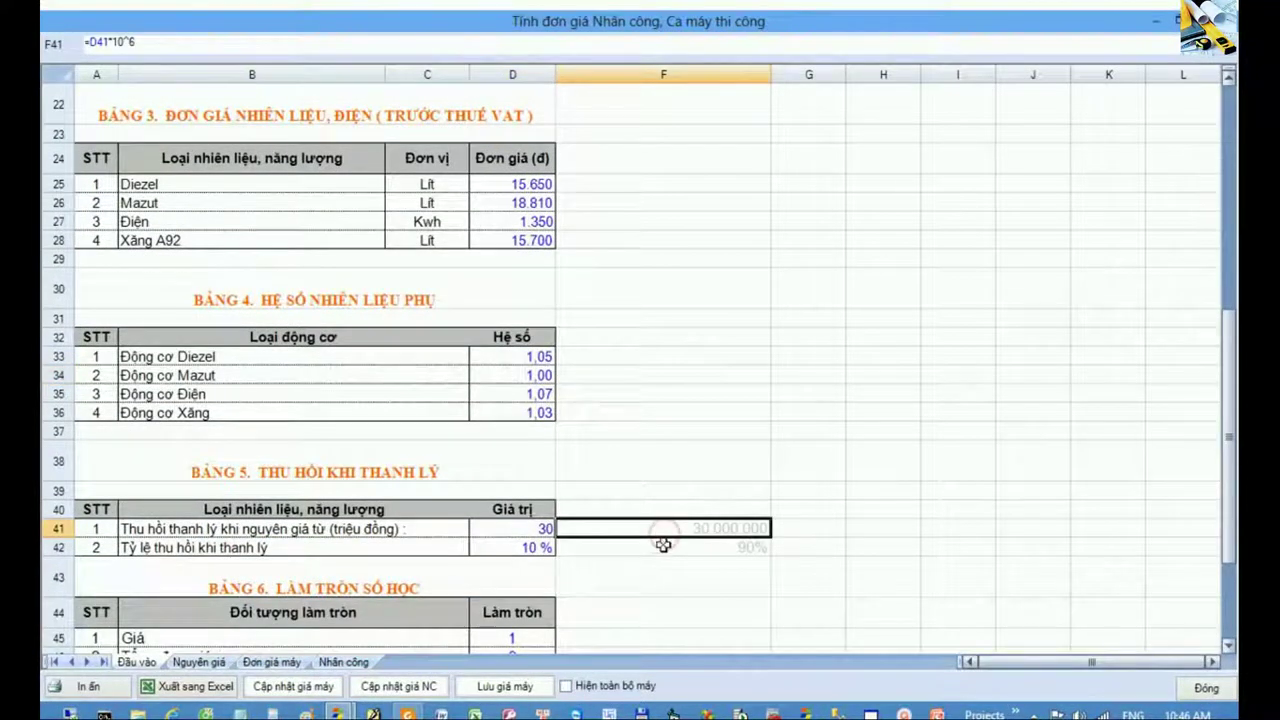
{"action": "left_click", "coordinate": [662, 547]}
{"action": "scroll", "coordinate": [662, 547], "scroll_direction": "down", "scroll_amount": 1}
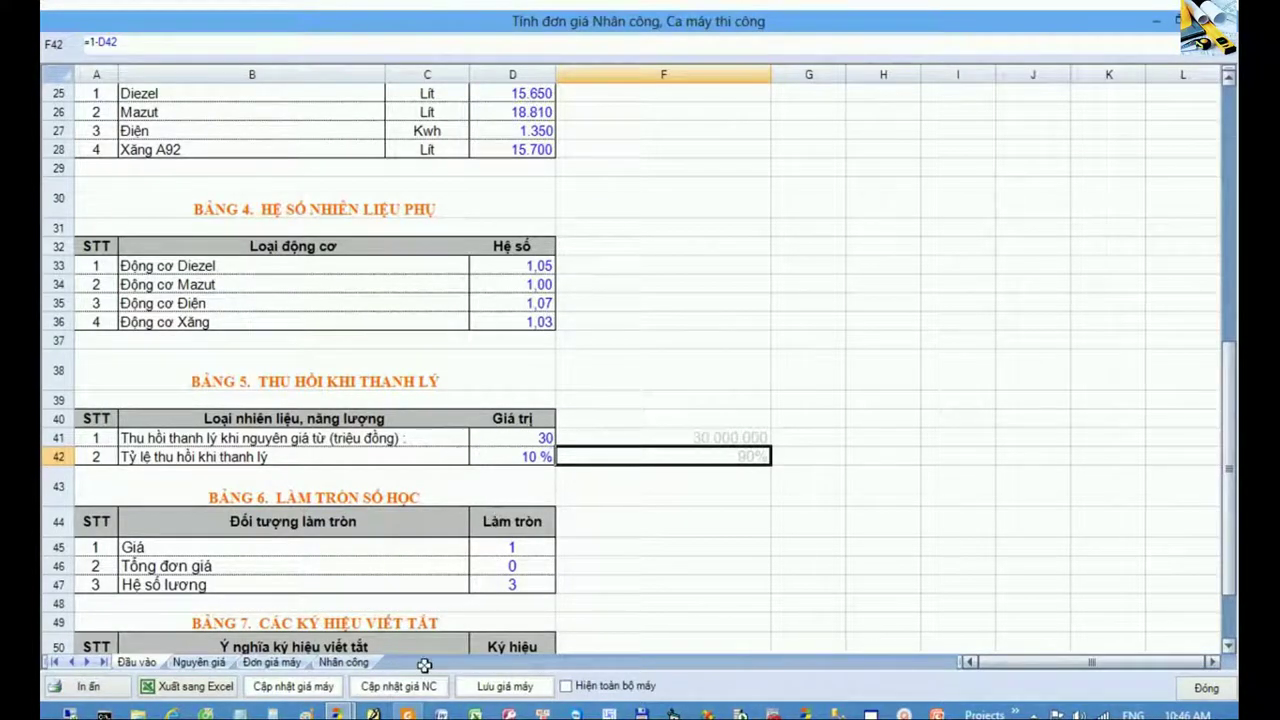
{"action": "left_click", "coordinate": [408, 714]}
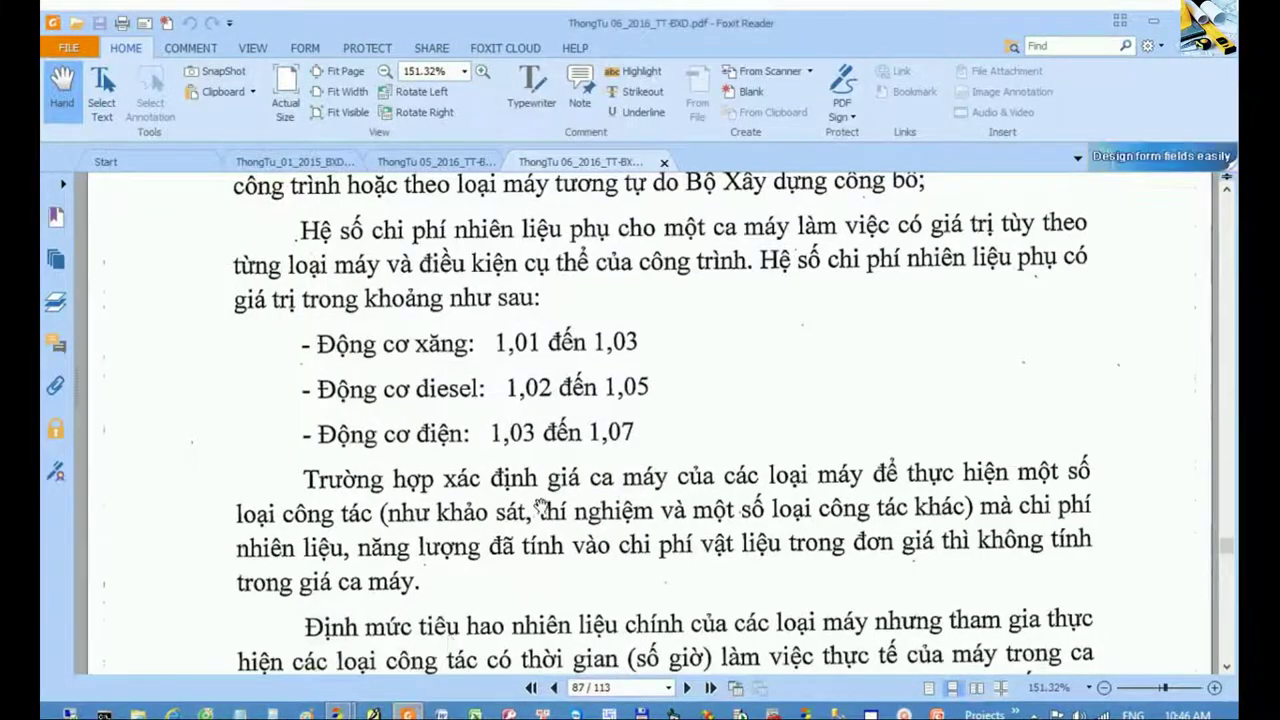
- Jump to page 83, the start of Appendix 6 in Thông tư 06/2016
{"action": "left_click", "coordinate": [580, 688]}
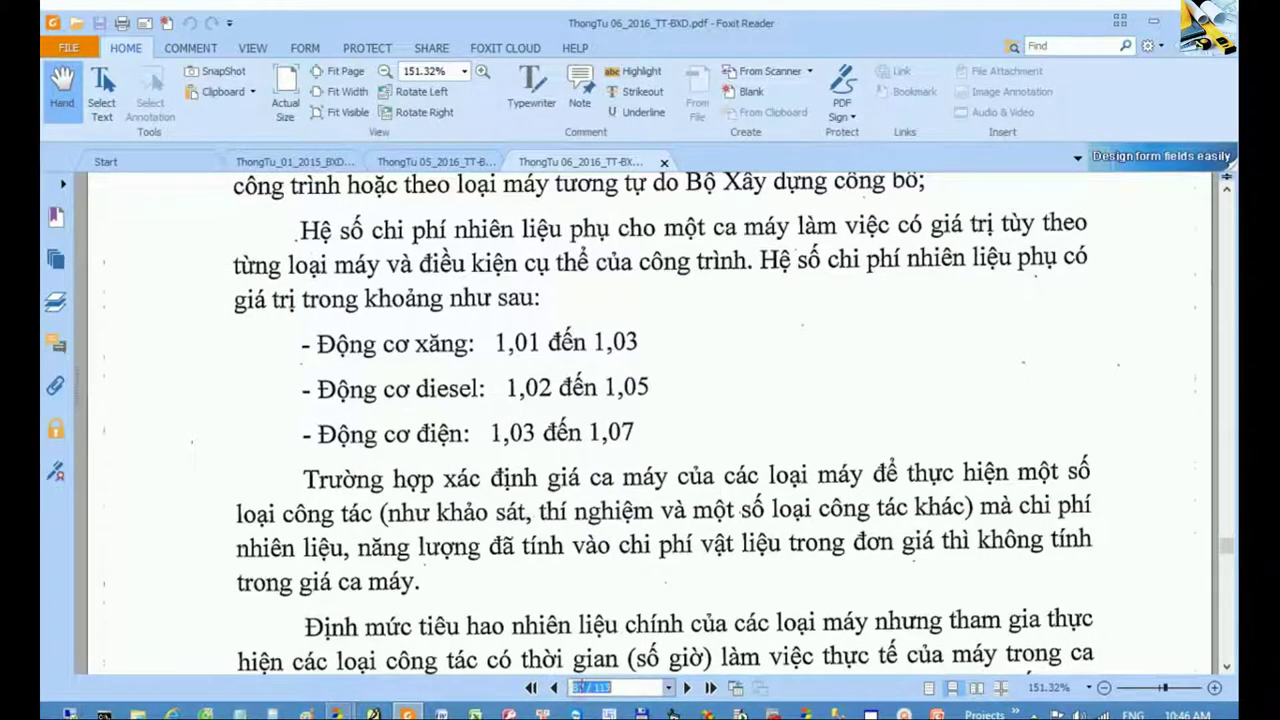
{"action": "type", "text": "83"}
{"action": "key", "text": "Return"}
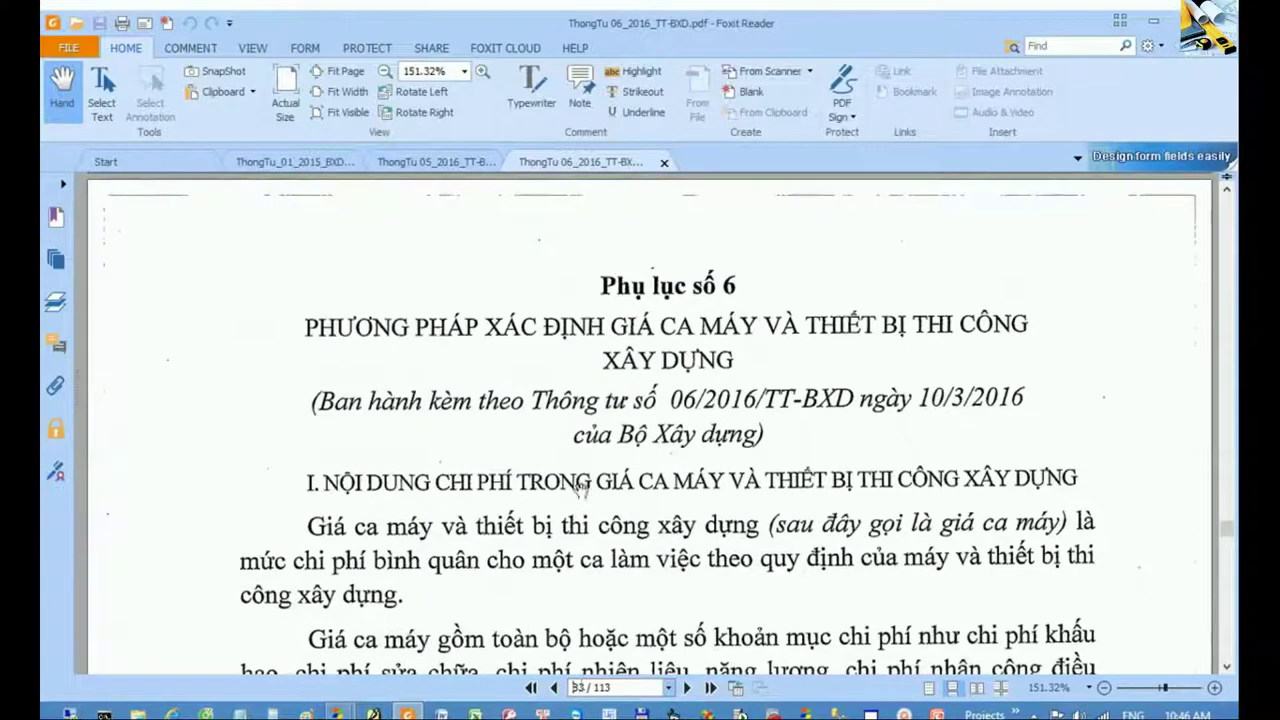
- Scroll past formula 6.1 and depreciation to page 84's 10% salvage rule for machines from 30.000.000 đồng
{"action": "scroll", "coordinate": [399, 498], "scroll_direction": "down", "scroll_amount": 3}
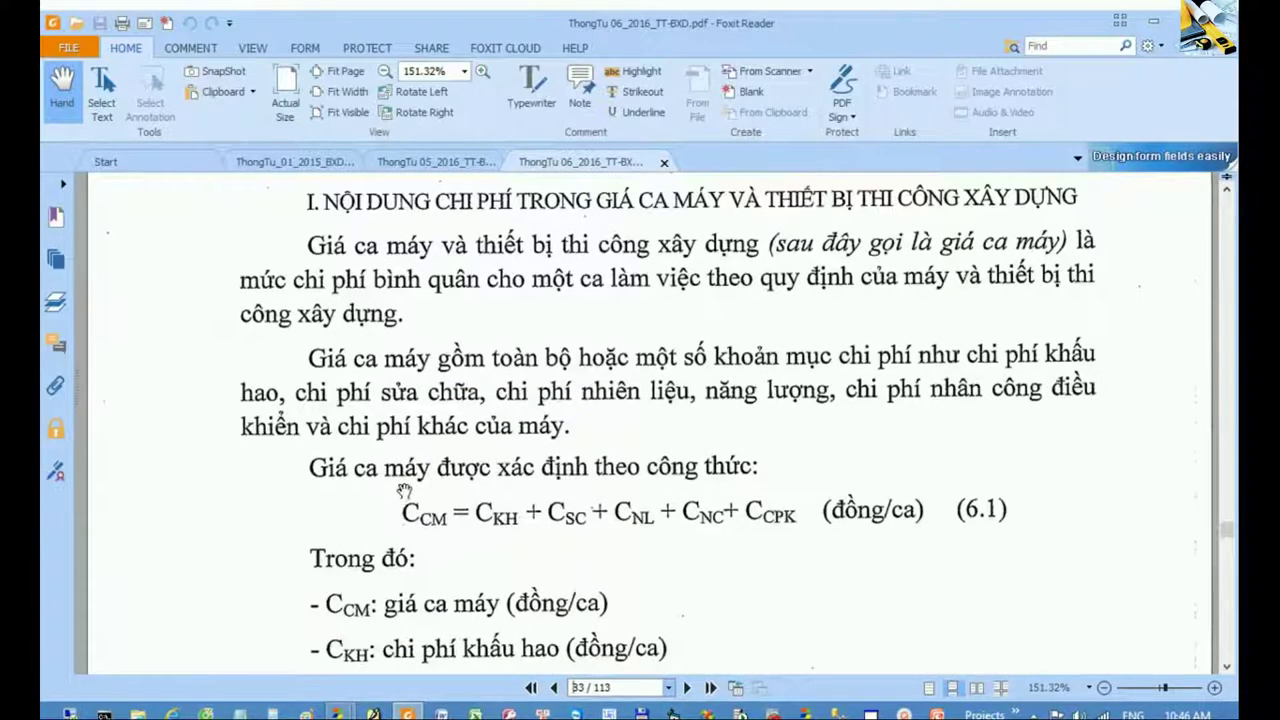
{"action": "scroll", "coordinate": [405, 486], "scroll_direction": "up", "scroll_amount": 1}
{"action": "scroll", "coordinate": [405, 486], "scroll_direction": "down", "scroll_amount": 3}
{"action": "scroll", "coordinate": [405, 486], "scroll_direction": "down", "scroll_amount": 3}
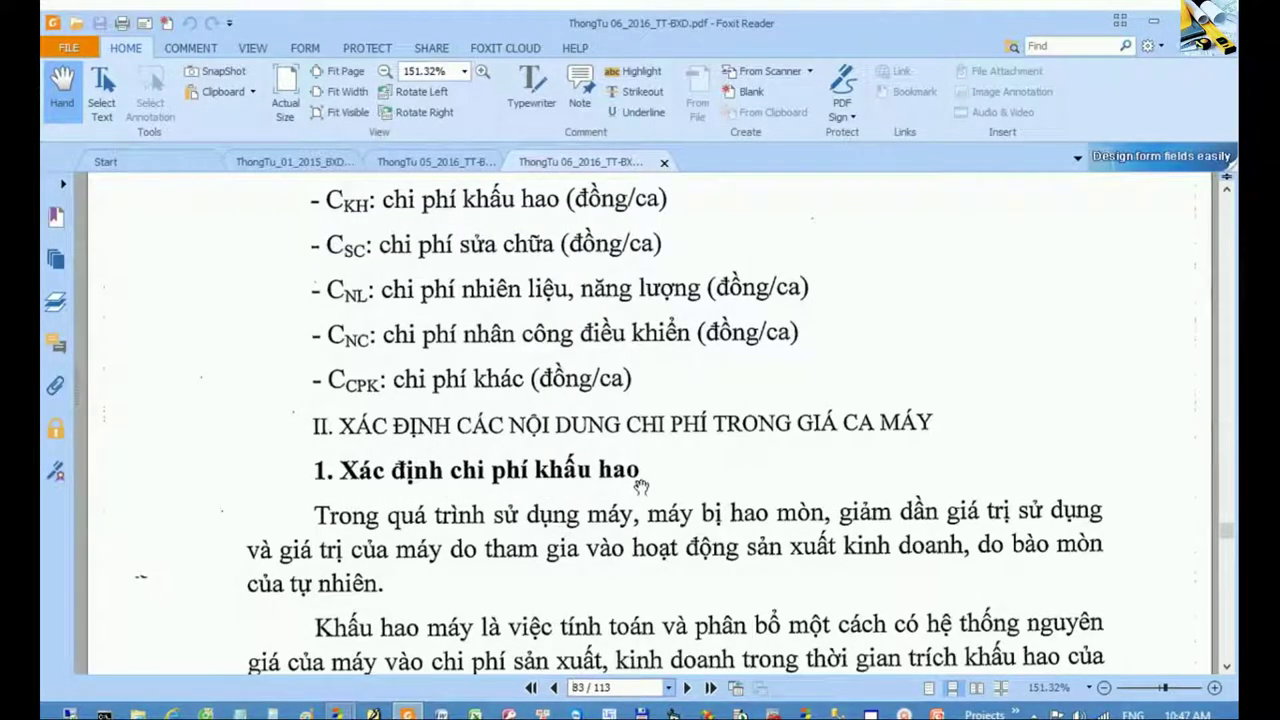
{"action": "scroll", "coordinate": [640, 486], "scroll_direction": "down", "scroll_amount": 2}
{"action": "scroll", "coordinate": [640, 486], "scroll_direction": "down", "scroll_amount": 3}
{"action": "scroll", "coordinate": [640, 486], "scroll_direction": "down", "scroll_amount": 4}
{"action": "scroll", "coordinate": [640, 486], "scroll_direction": "down", "scroll_amount": 3}
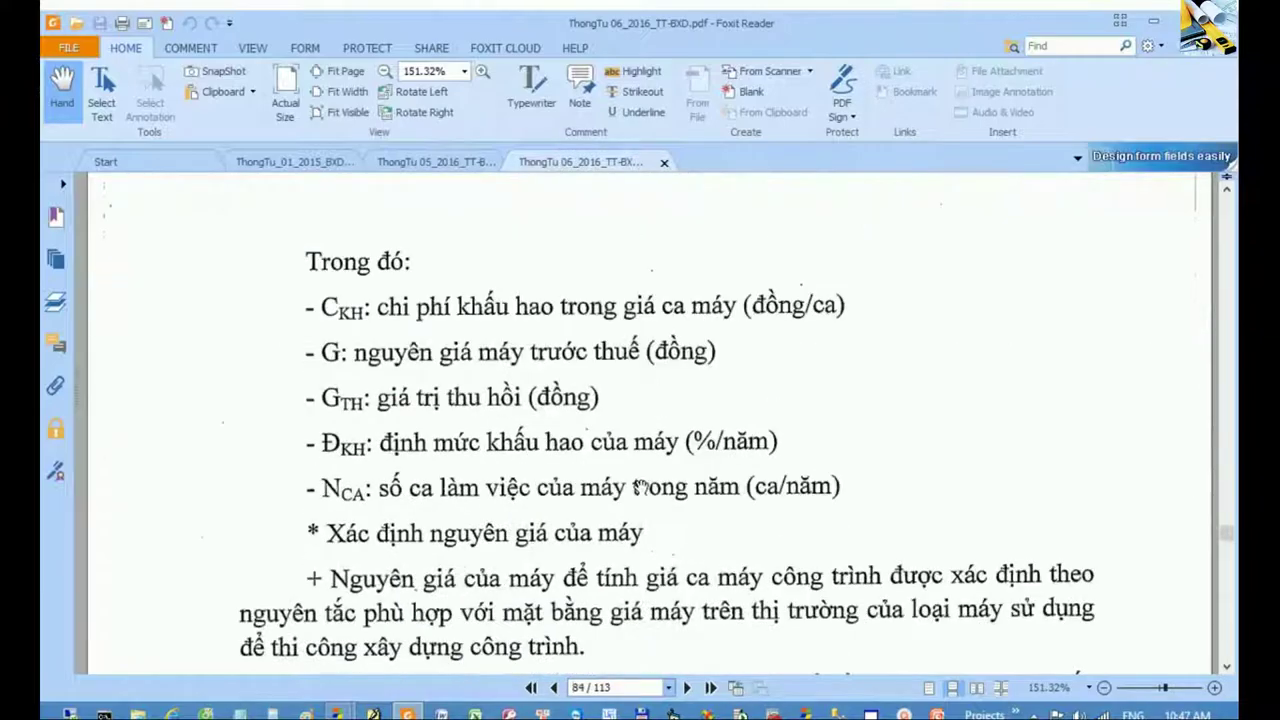
{"action": "scroll", "coordinate": [640, 486], "scroll_direction": "down", "scroll_amount": 5}
{"action": "scroll", "coordinate": [640, 486], "scroll_direction": "down", "scroll_amount": 4}
{"action": "scroll", "coordinate": [640, 486], "scroll_direction": "down", "scroll_amount": 3}
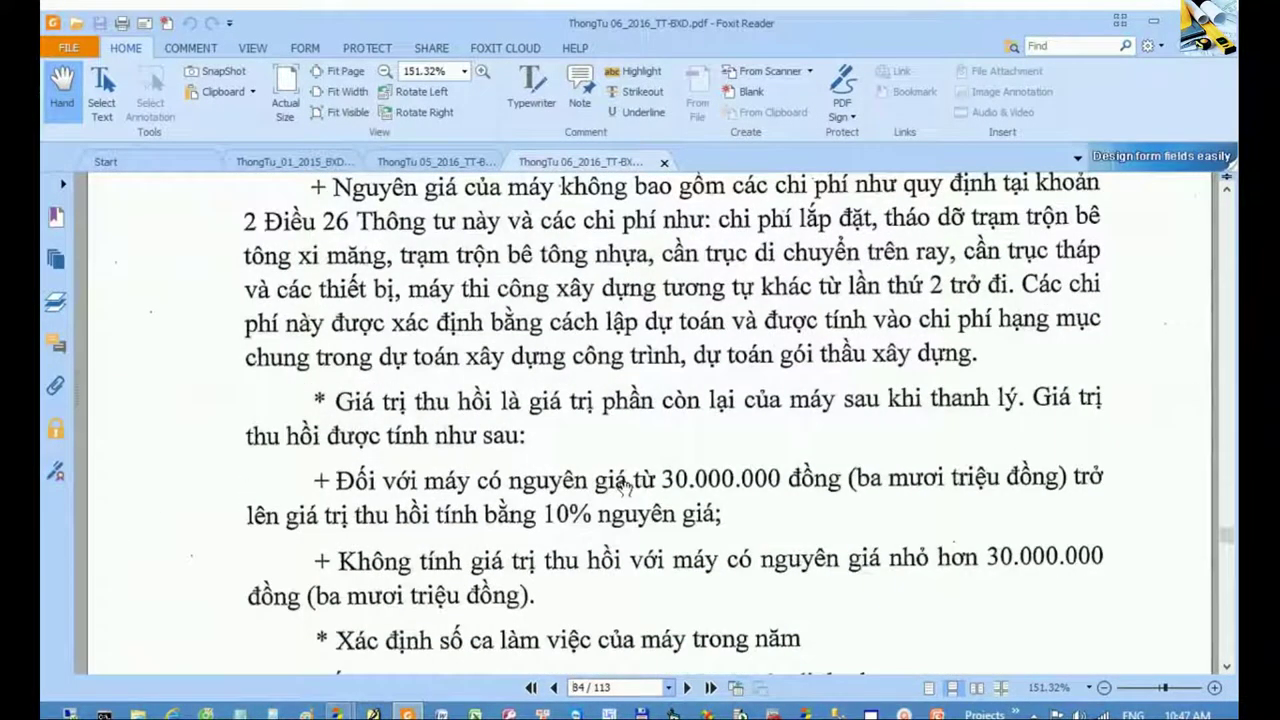
{"action": "scroll", "coordinate": [624, 487], "scroll_direction": "down", "scroll_amount": 2}
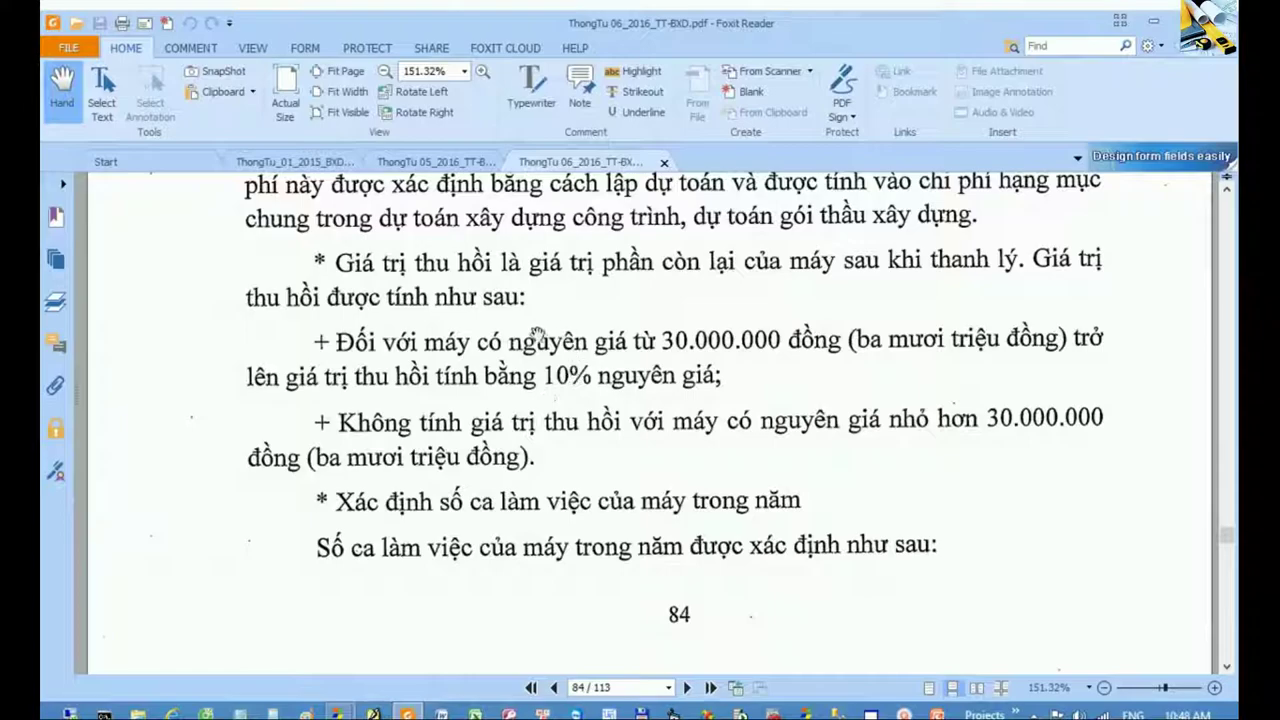
- Return to the G8 workbook and check the salvage inputs: threshold 30 in D41, rate 10 % in D42
{"action": "mouse_move", "coordinate": [338, 712]}
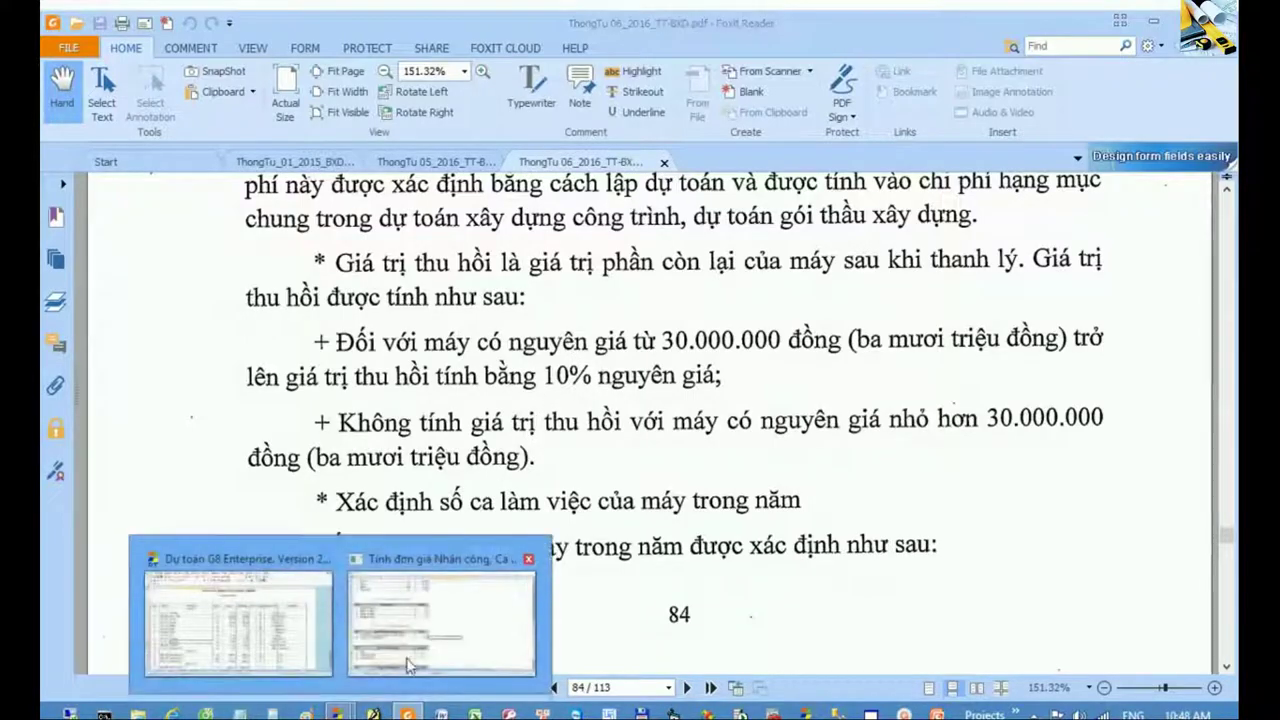
{"action": "left_click", "coordinate": [415, 645]}
{"action": "left_click", "coordinate": [638, 549]}
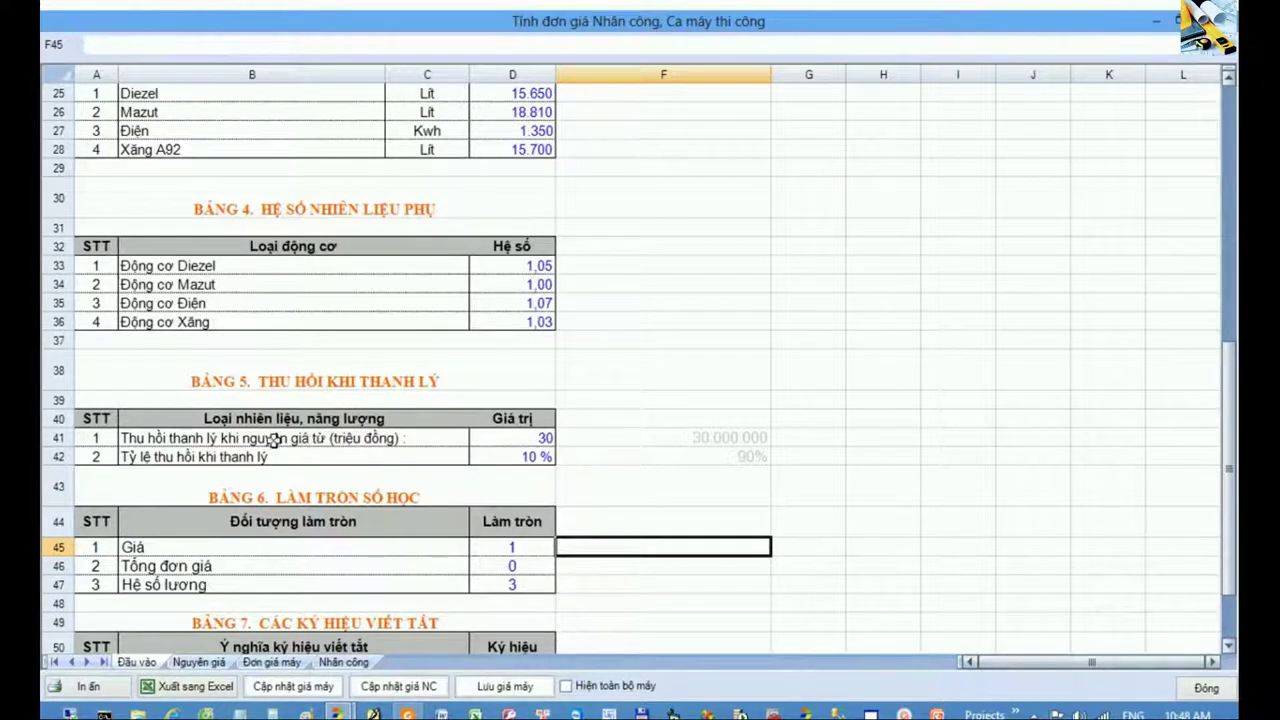
{"action": "left_click", "coordinate": [200, 438]}
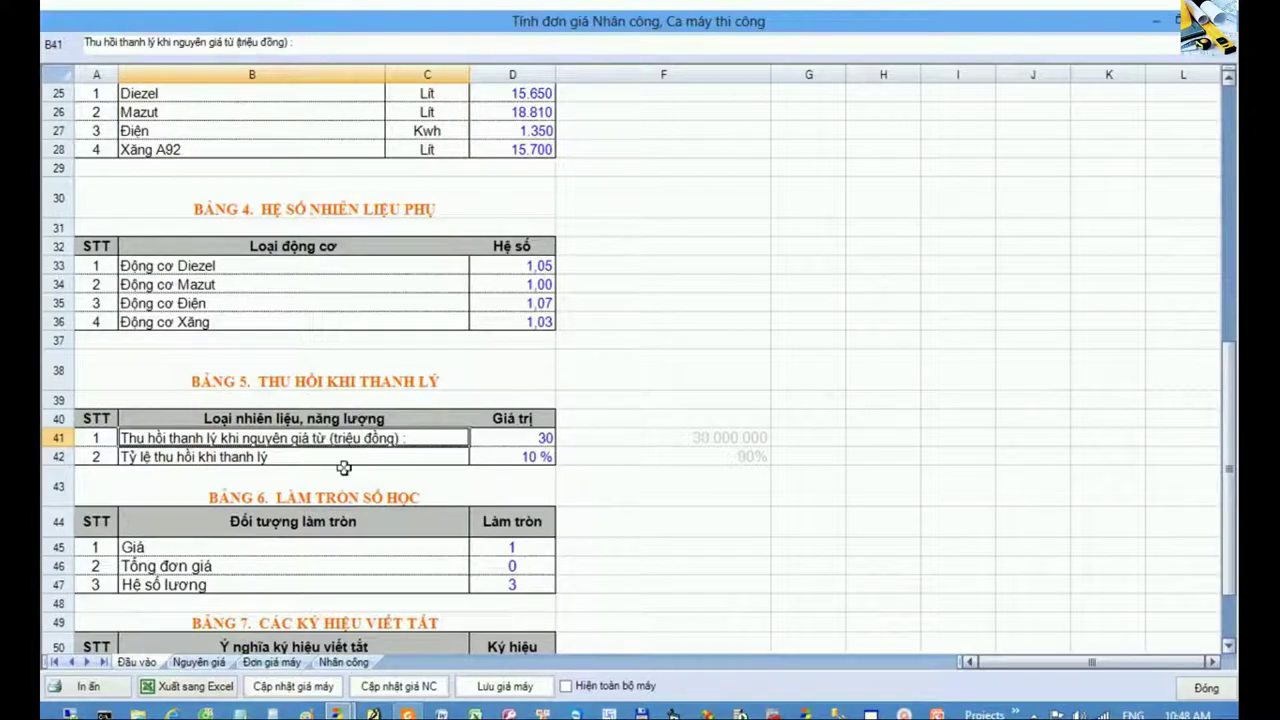
{"action": "left_click_drag", "start_coordinate": [440, 437], "coordinate": [521, 438]}
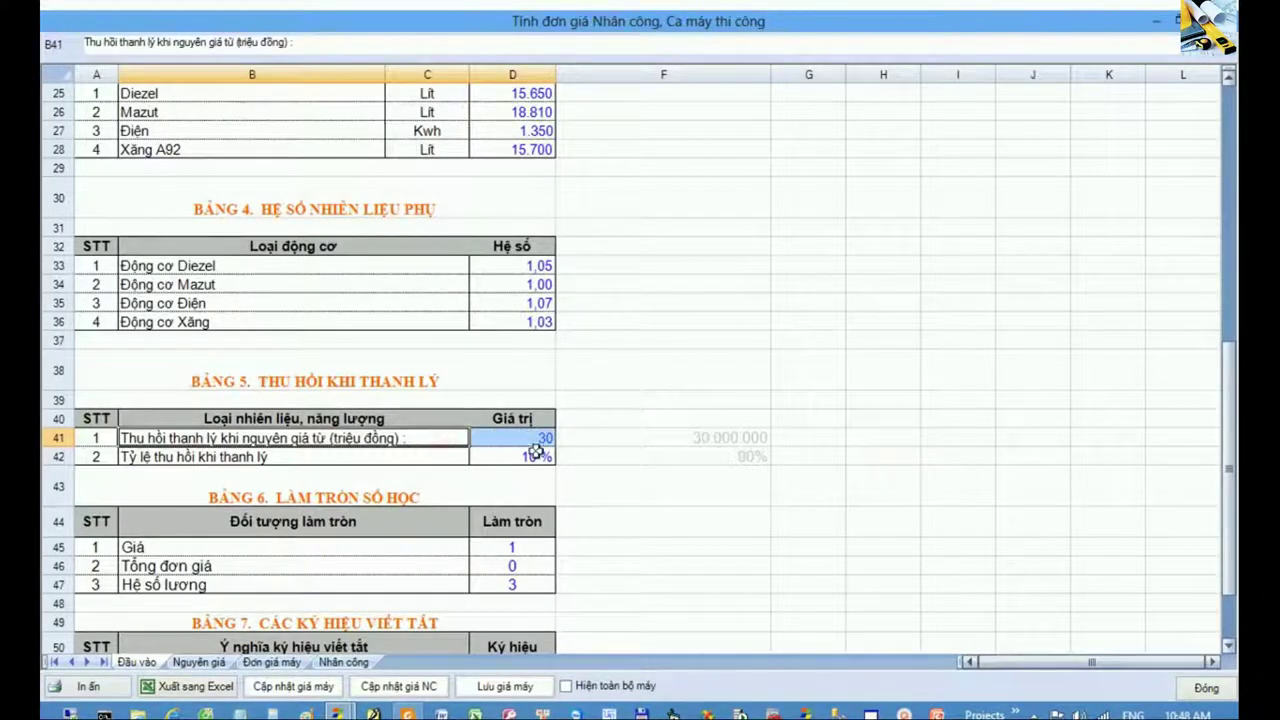
{"action": "left_click", "coordinate": [180, 456]}
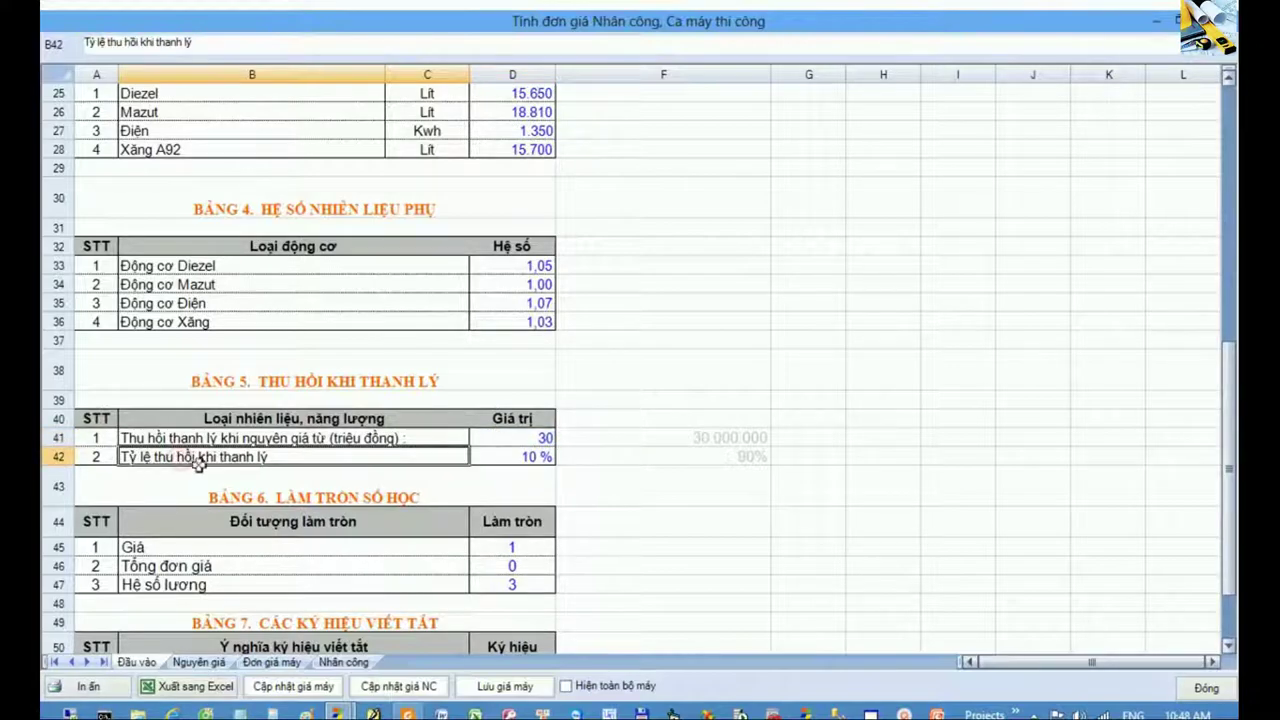
{"action": "left_click_drag", "start_coordinate": [433, 456], "coordinate": [514, 454]}
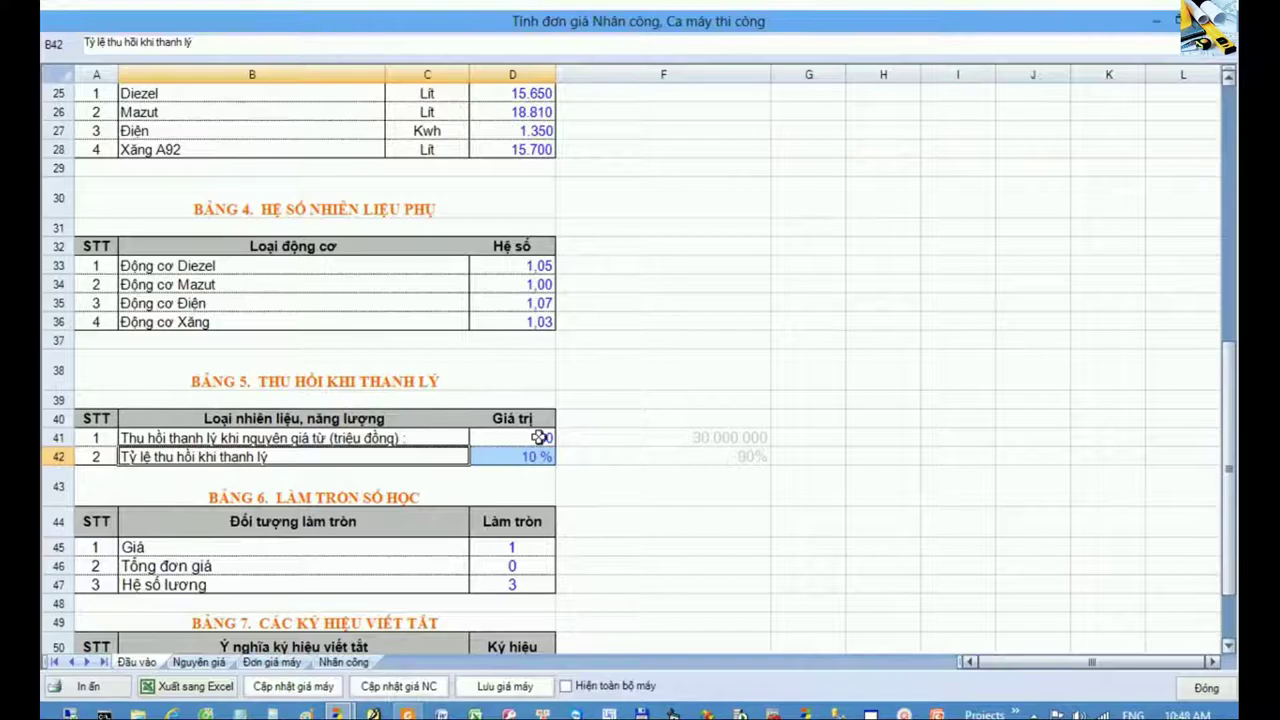
{"action": "left_click", "coordinate": [537, 437]}
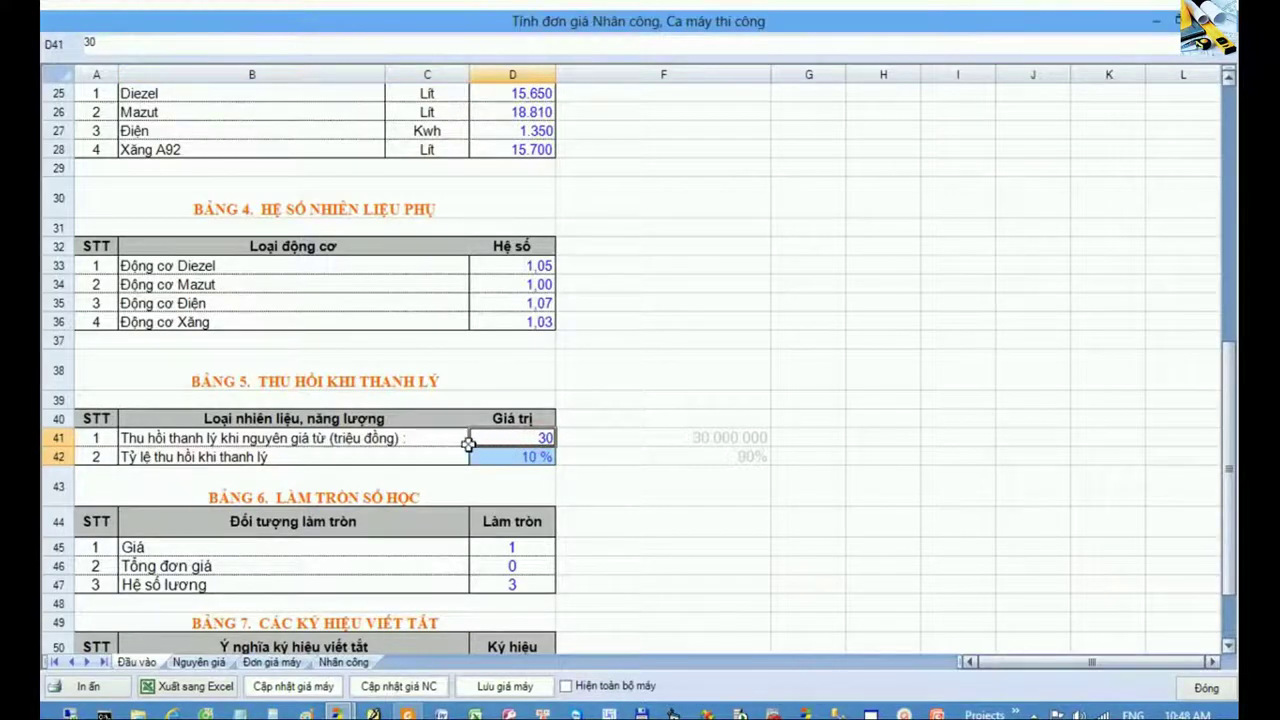
{"action": "left_click_drag", "start_coordinate": [455, 438], "coordinate": [479, 453]}
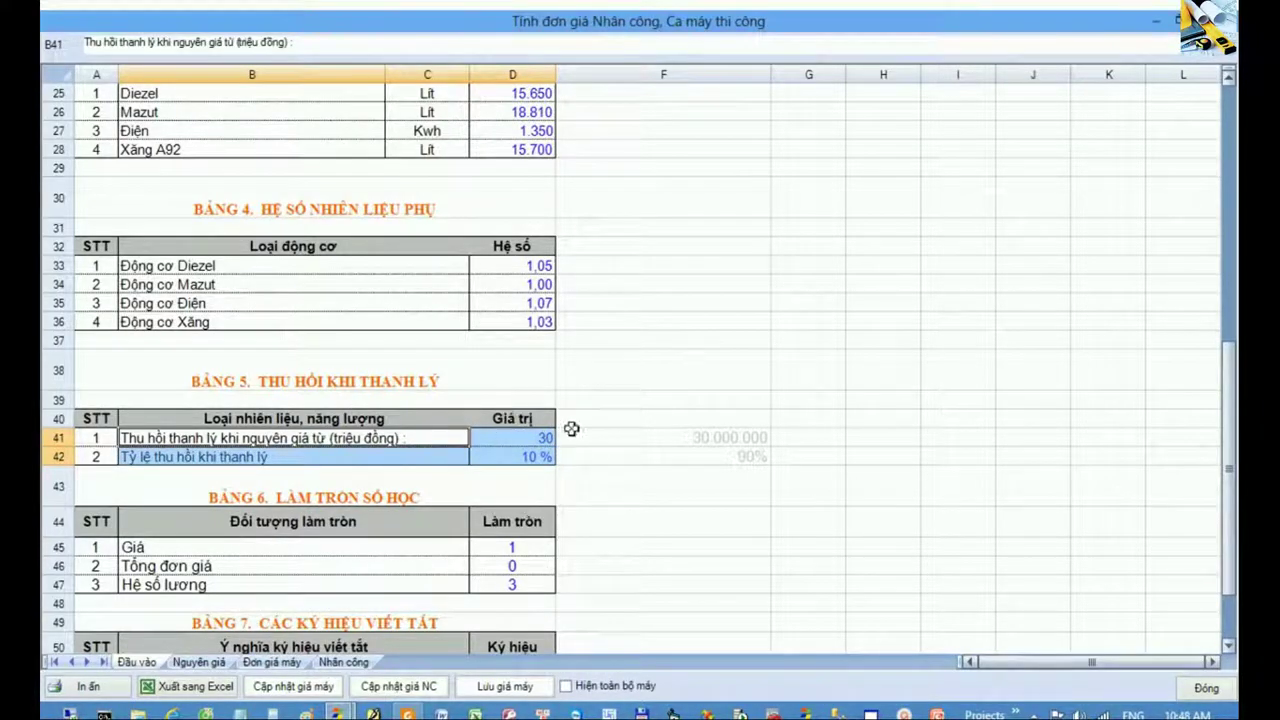
{"action": "left_click", "coordinate": [452, 455]}
{"action": "left_click", "coordinate": [443, 437]}
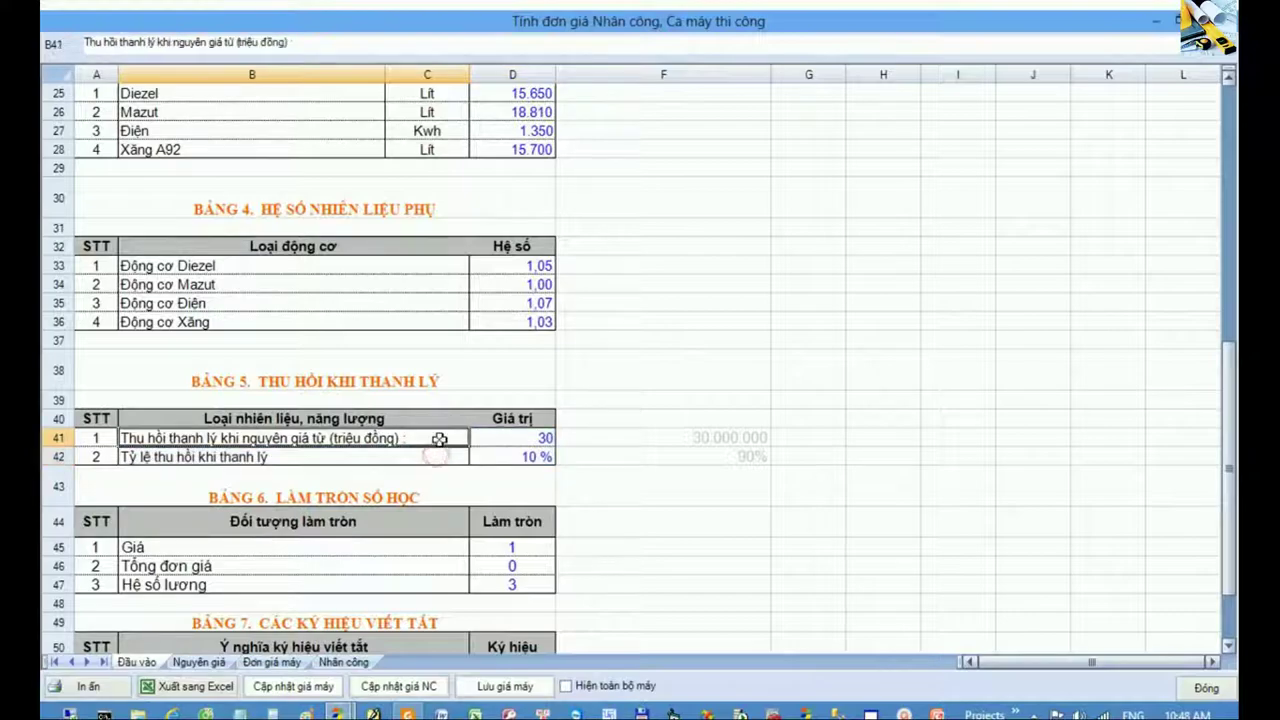
{"action": "left_click", "coordinate": [540, 437]}
{"action": "left_click", "coordinate": [505, 458]}
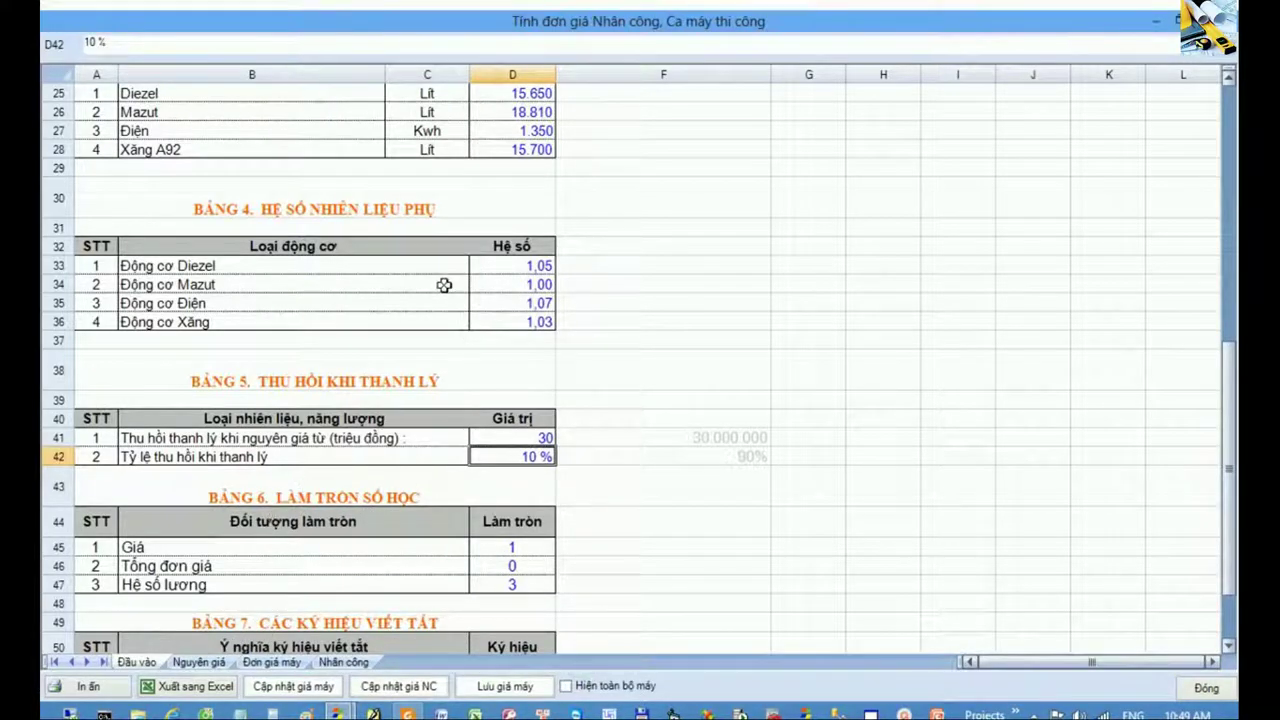
- Review the input wage, working-days, fuel and electricity unit price rows on the Đầu vào sheet
{"action": "scroll", "coordinate": [444, 286], "scroll_direction": "up", "scroll_amount": 2}
{"action": "scroll", "coordinate": [444, 286], "scroll_direction": "up", "scroll_amount": 6}
{"action": "scroll", "coordinate": [440, 286], "scroll_direction": "up", "scroll_amount": 3}
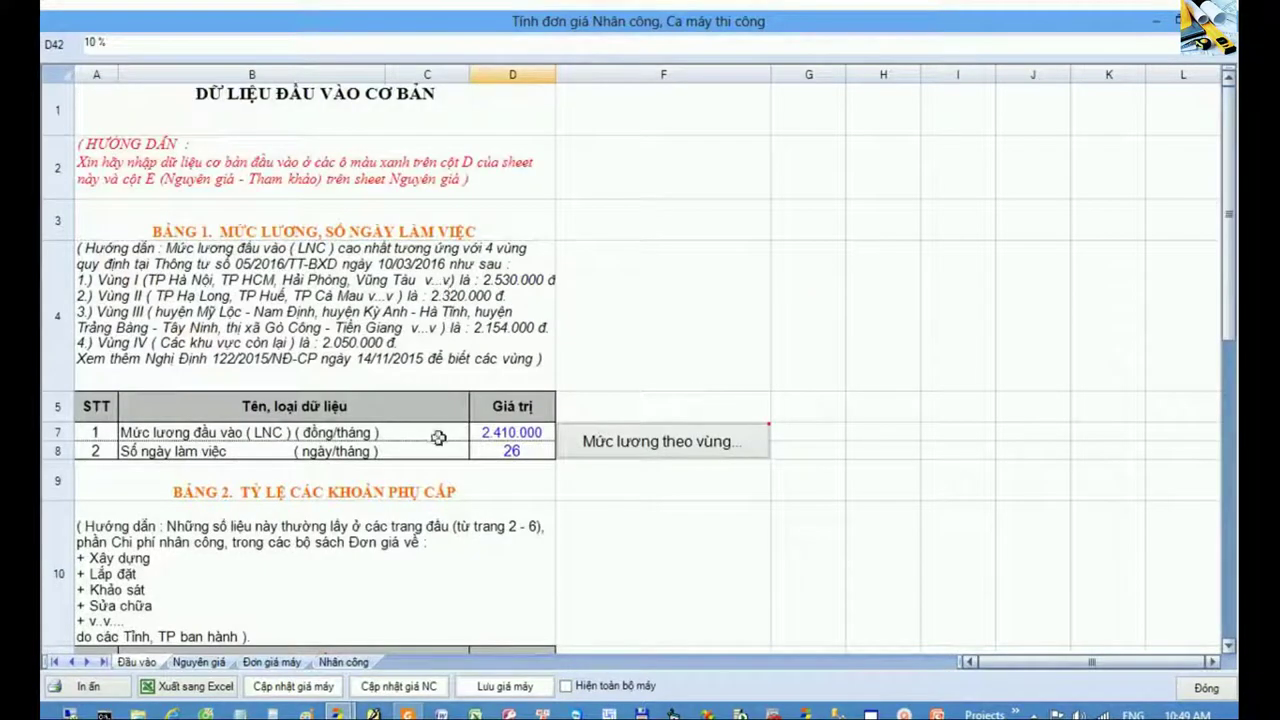
{"action": "left_click_drag", "start_coordinate": [411, 431], "coordinate": [506, 432]}
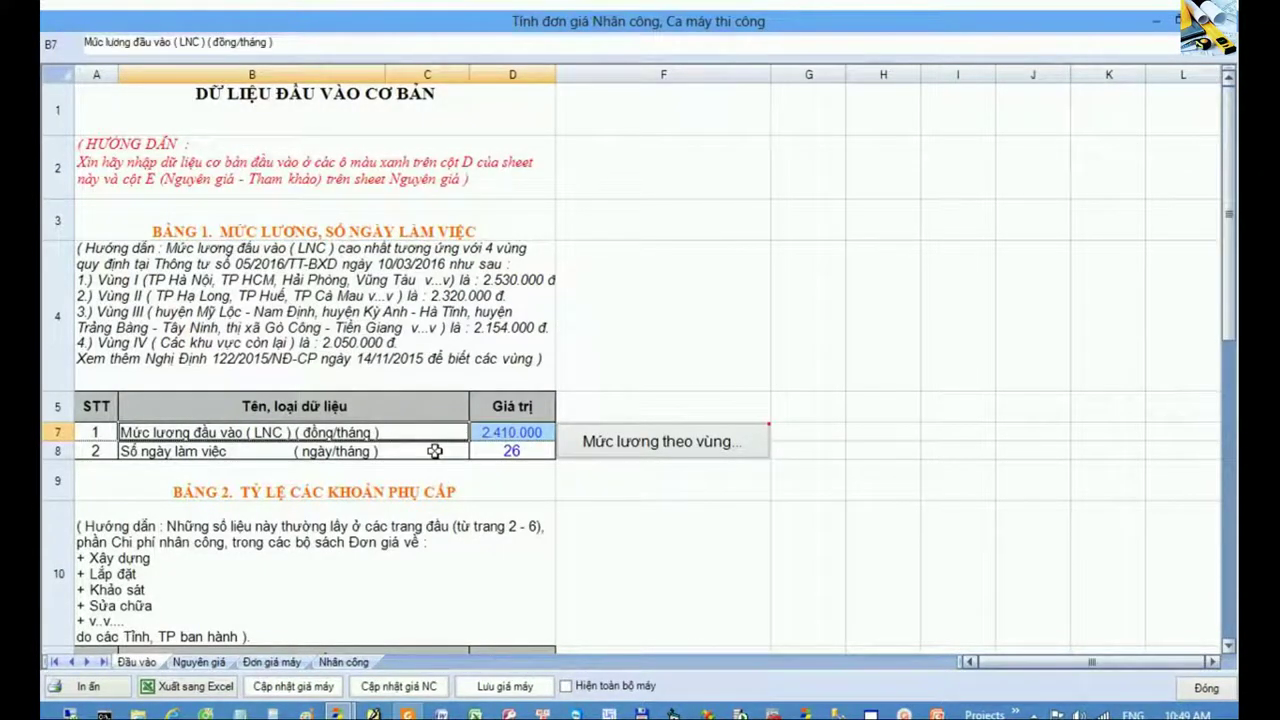
{"action": "left_click_drag", "start_coordinate": [430, 451], "coordinate": [501, 451]}
{"action": "scroll", "coordinate": [630, 541], "scroll_direction": "down", "scroll_amount": 1}
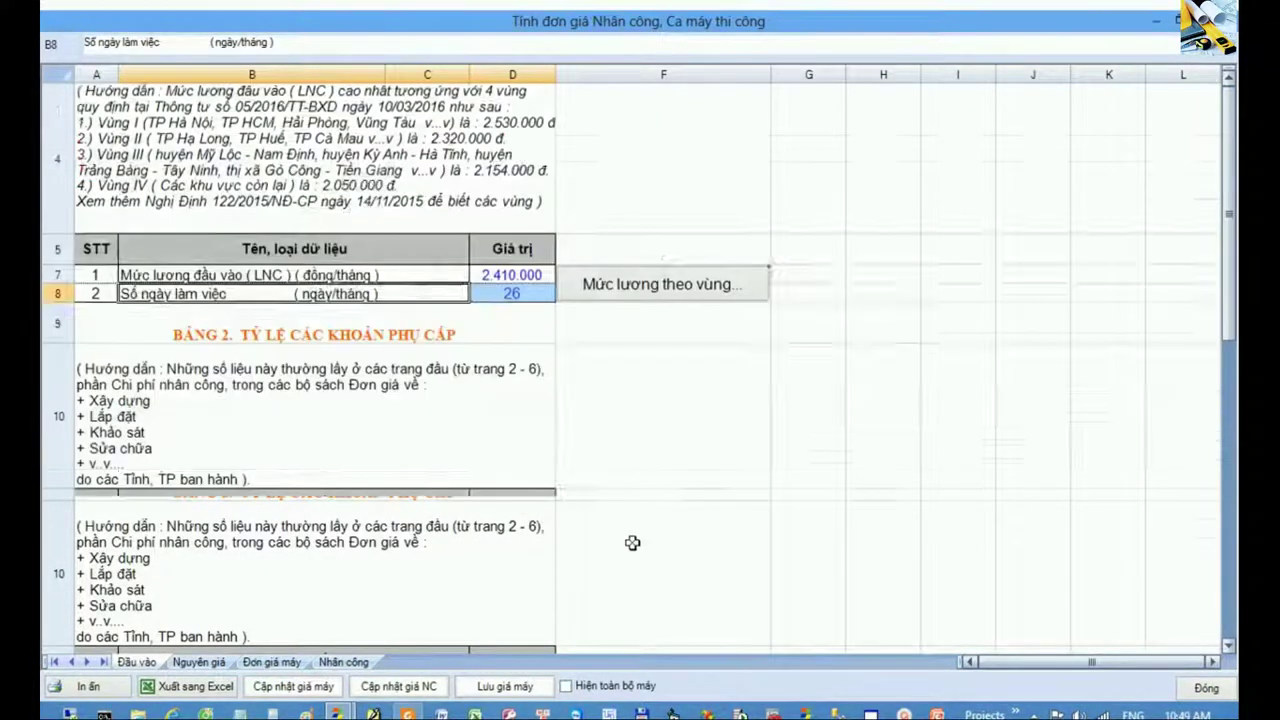
{"action": "scroll", "coordinate": [630, 541], "scroll_direction": "down", "scroll_amount": 1}
{"action": "left_click_drag", "start_coordinate": [522, 330], "coordinate": [531, 505]}
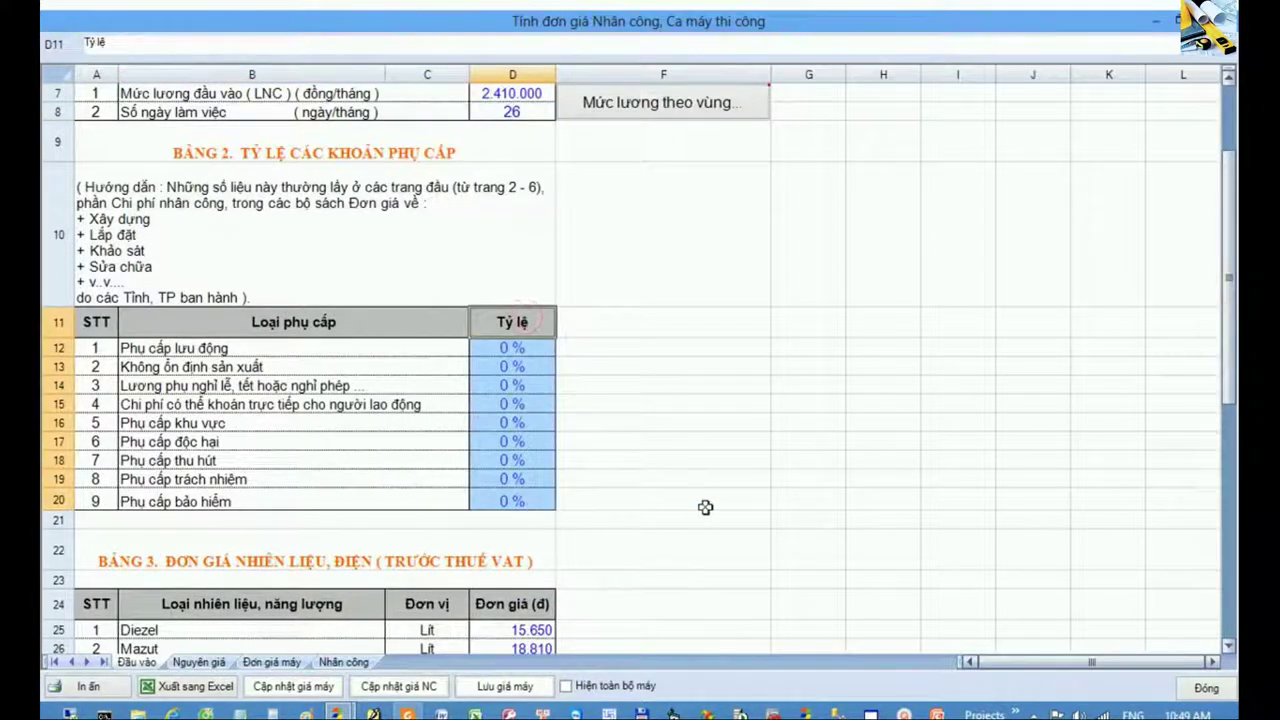
{"action": "scroll", "coordinate": [703, 508], "scroll_direction": "down", "scroll_amount": 2}
{"action": "left_click_drag", "start_coordinate": [518, 332], "coordinate": [523, 412]}
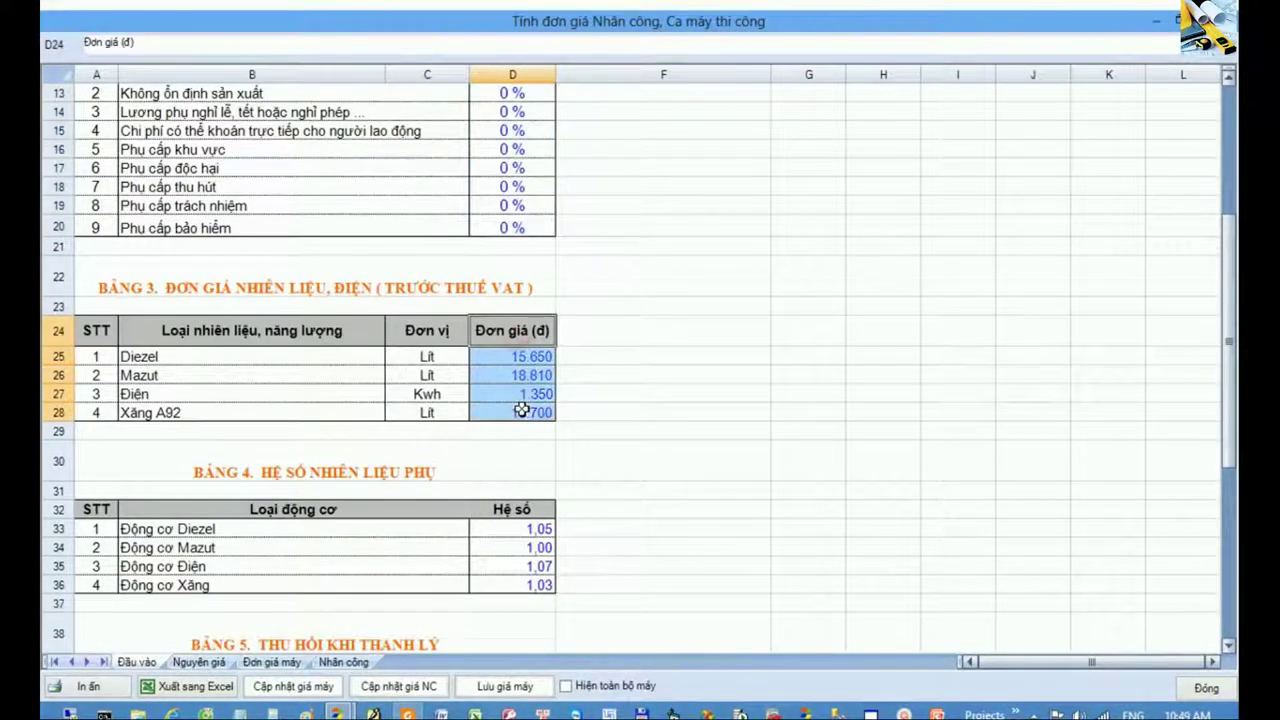
{"action": "scroll", "coordinate": [645, 440], "scroll_direction": "down", "scroll_amount": 1}
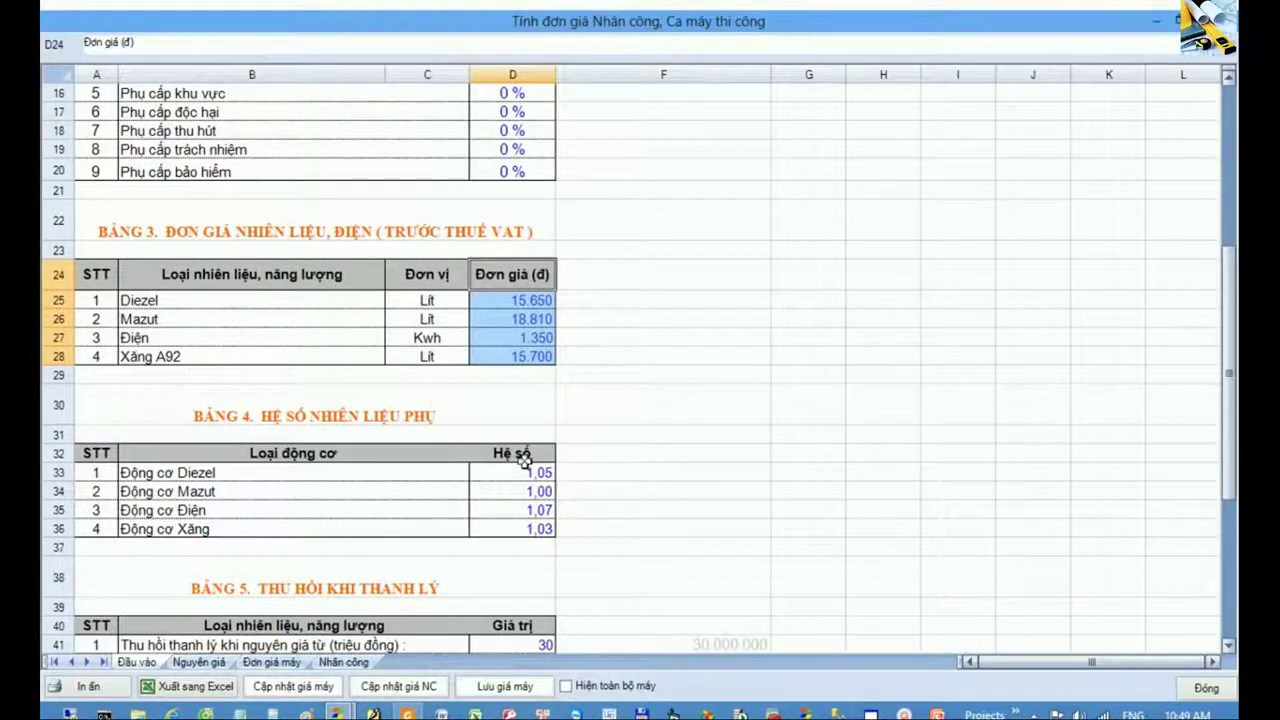
{"action": "left_click_drag", "start_coordinate": [515, 455], "coordinate": [527, 526]}
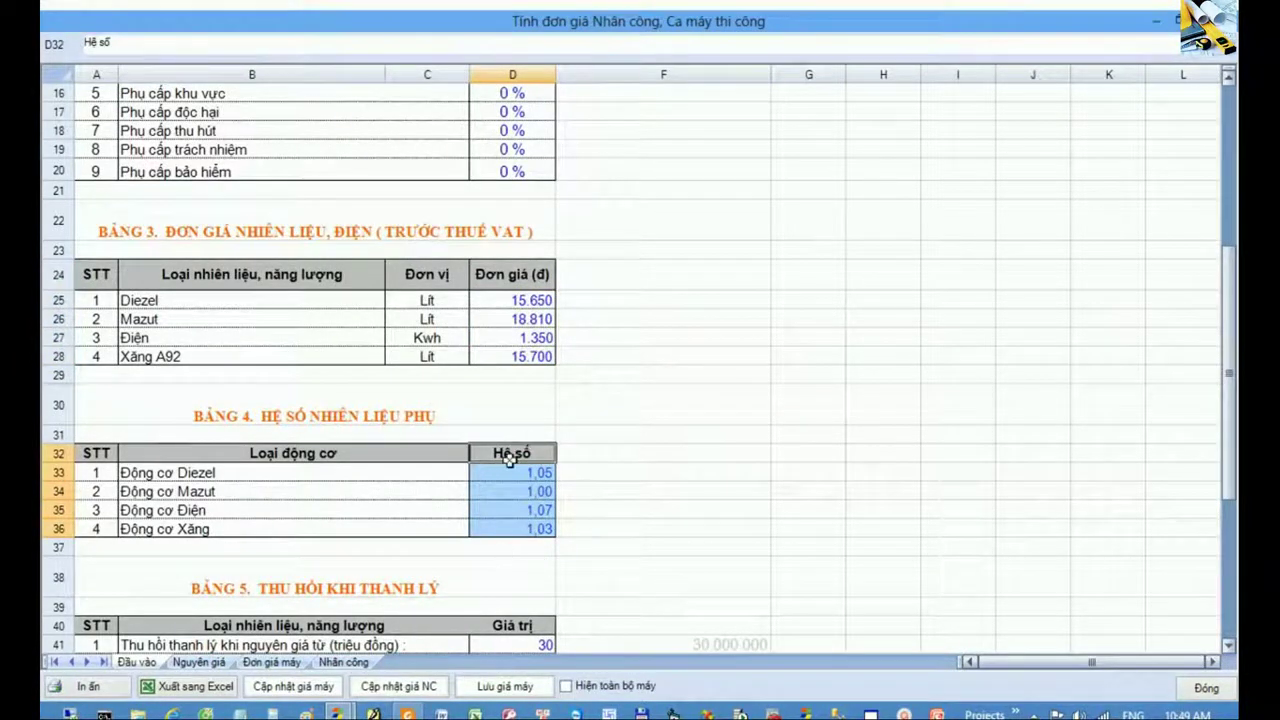
- Recheck the Bảng 5 salvage table's 10 % rate, then go to the Nhân công labour rate sheet
{"action": "left_click", "coordinate": [651, 531]}
{"action": "scroll", "coordinate": [651, 533], "scroll_direction": "down", "scroll_amount": 1}
{"action": "left_click_drag", "start_coordinate": [451, 569], "coordinate": [510, 607]}
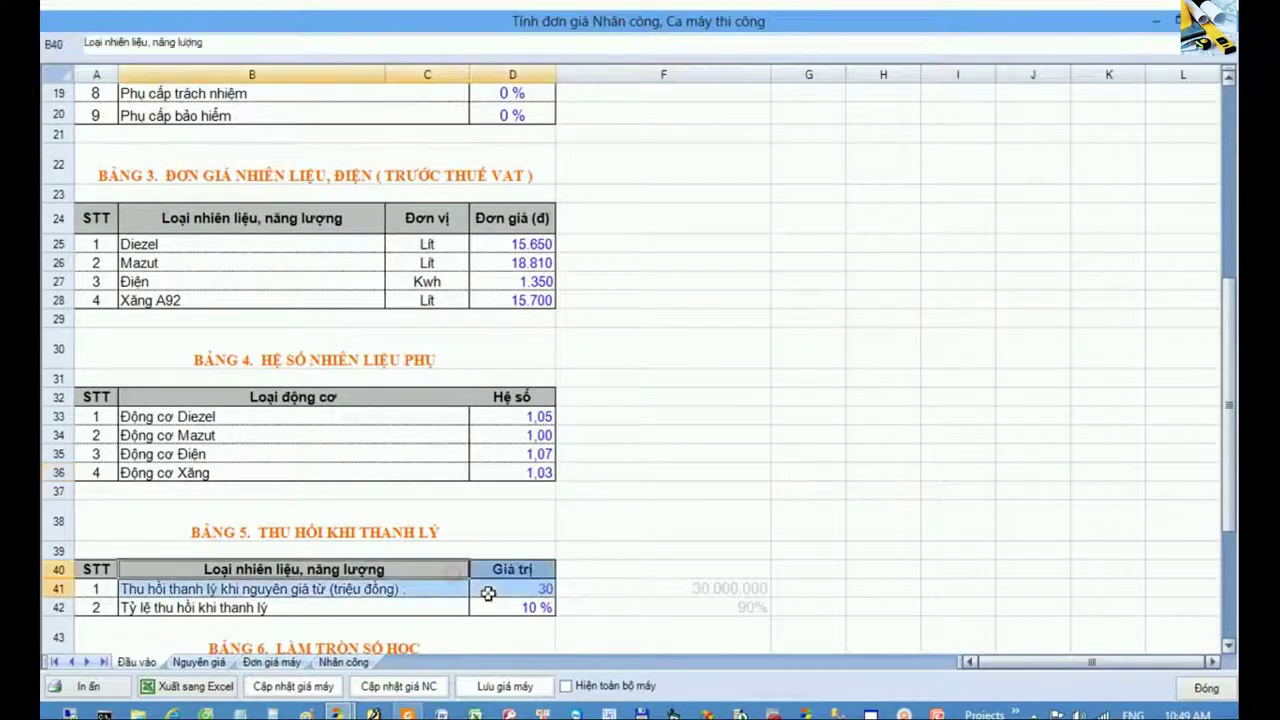
{"action": "left_click", "coordinate": [512, 602]}
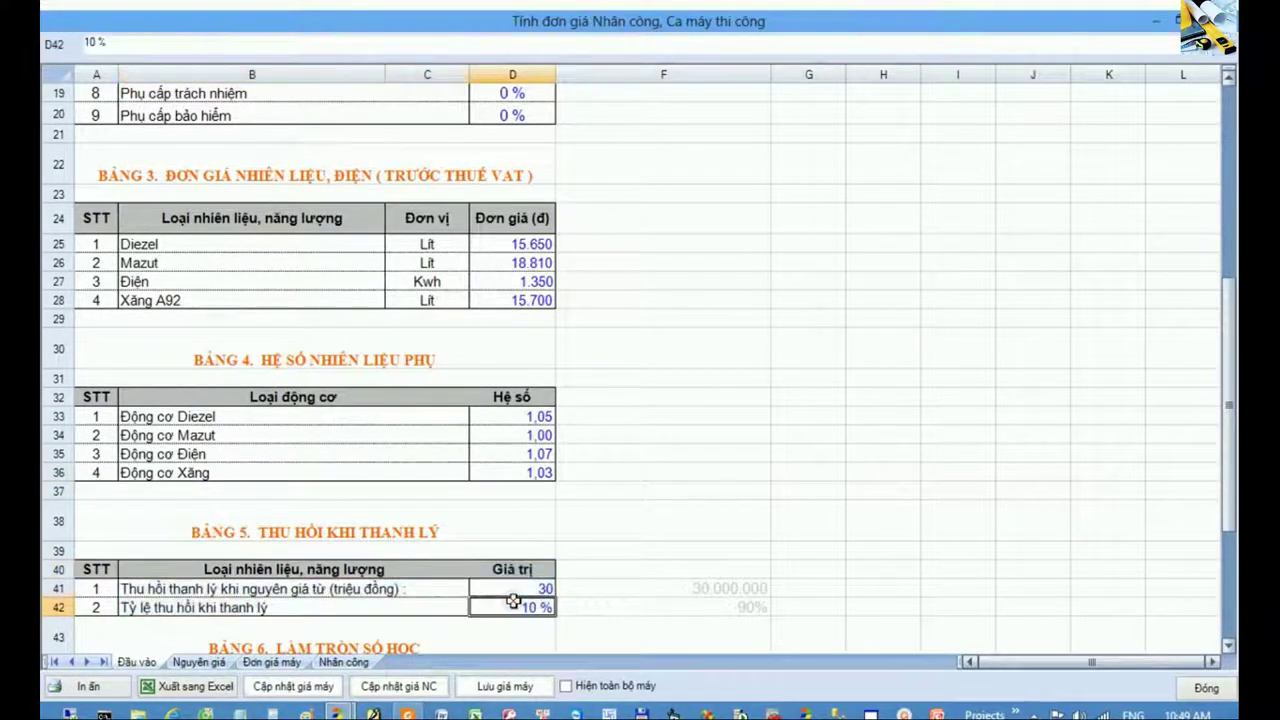
{"action": "key", "text": "ctrl+Home"}
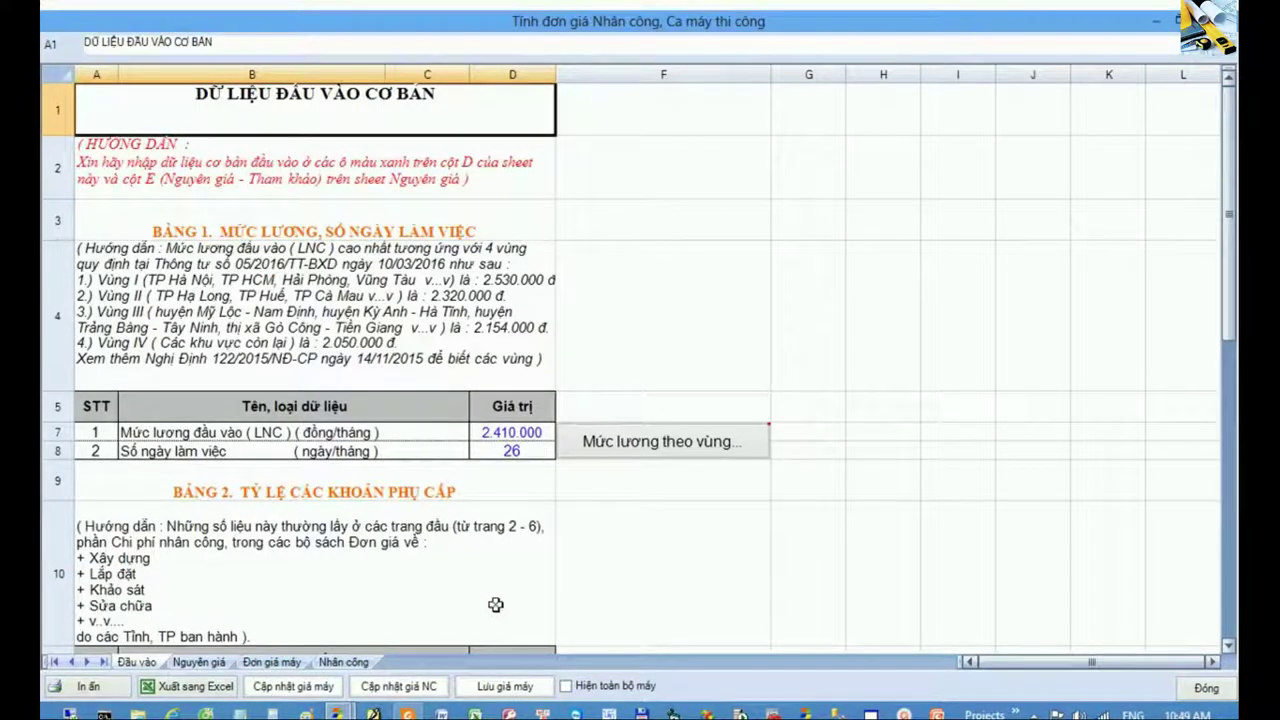
{"action": "left_click", "coordinate": [350, 663]}
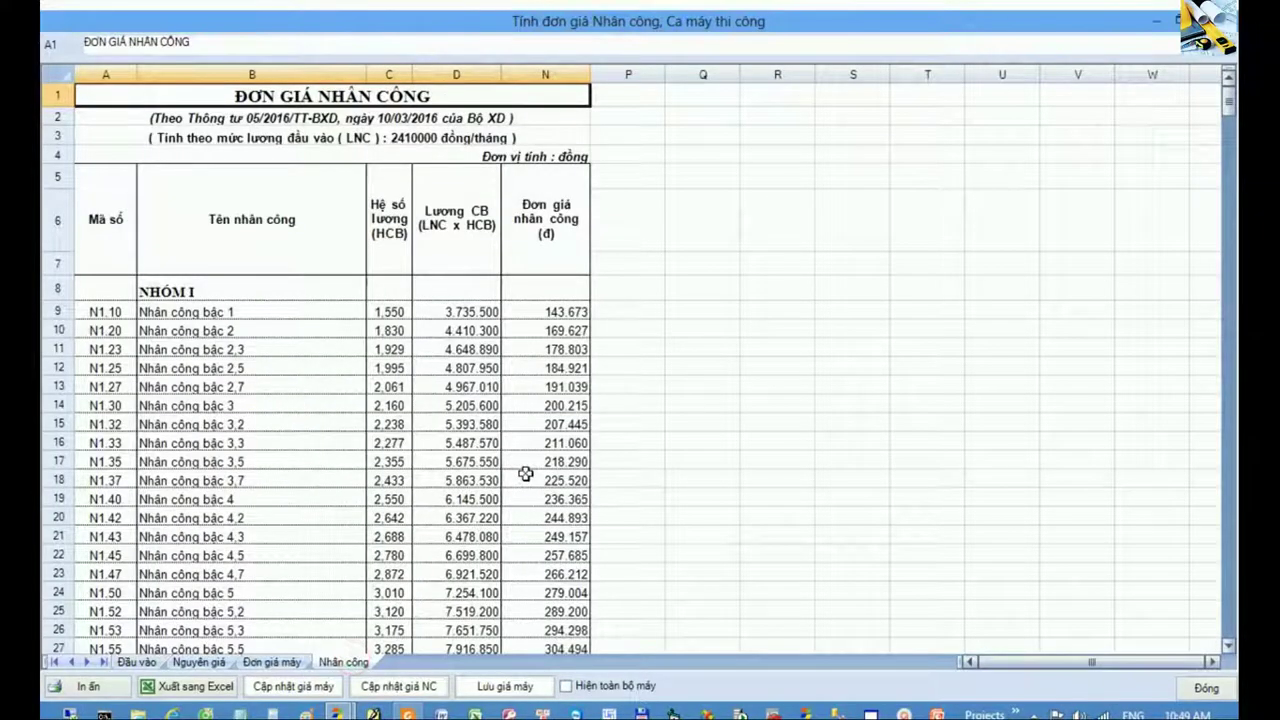
{"action": "left_click", "coordinate": [525, 476]}
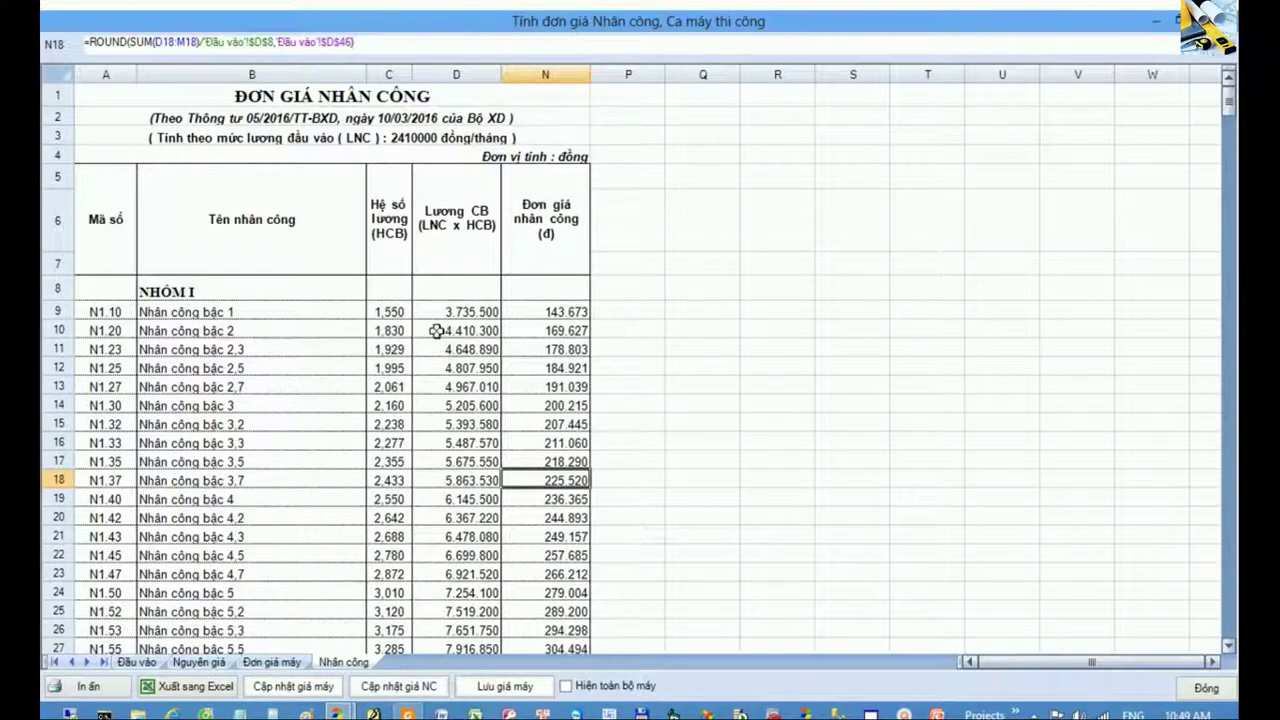
{"action": "left_click_drag", "start_coordinate": [460, 188], "coordinate": [468, 611]}
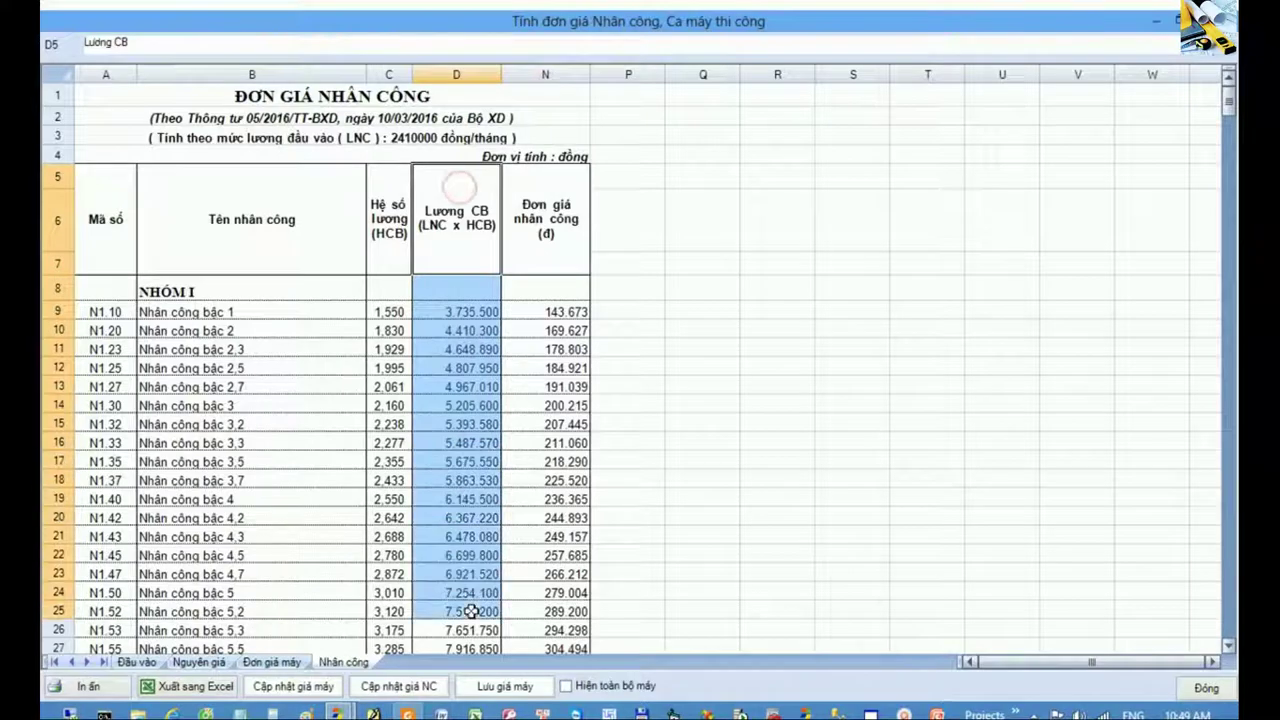
{"action": "left_click_drag", "start_coordinate": [388, 311], "coordinate": [390, 424]}
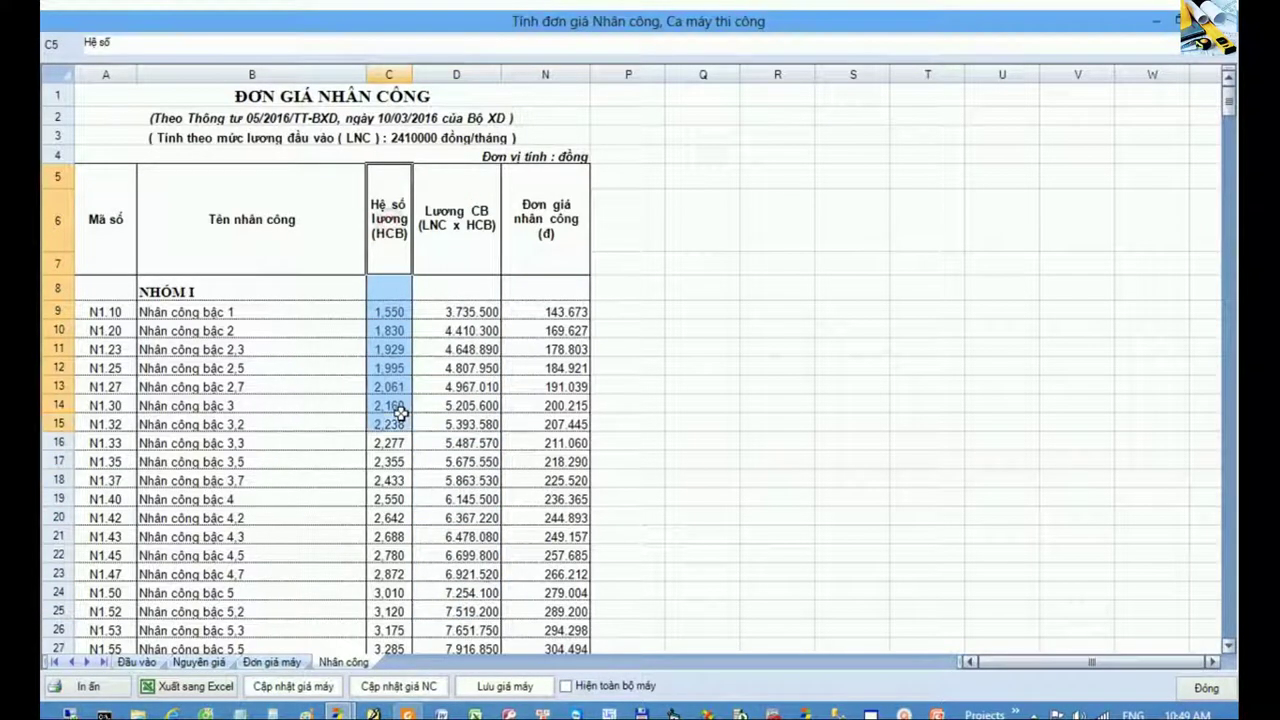
{"action": "left_click", "coordinate": [157, 661]}
{"action": "left_click", "coordinate": [440, 437]}
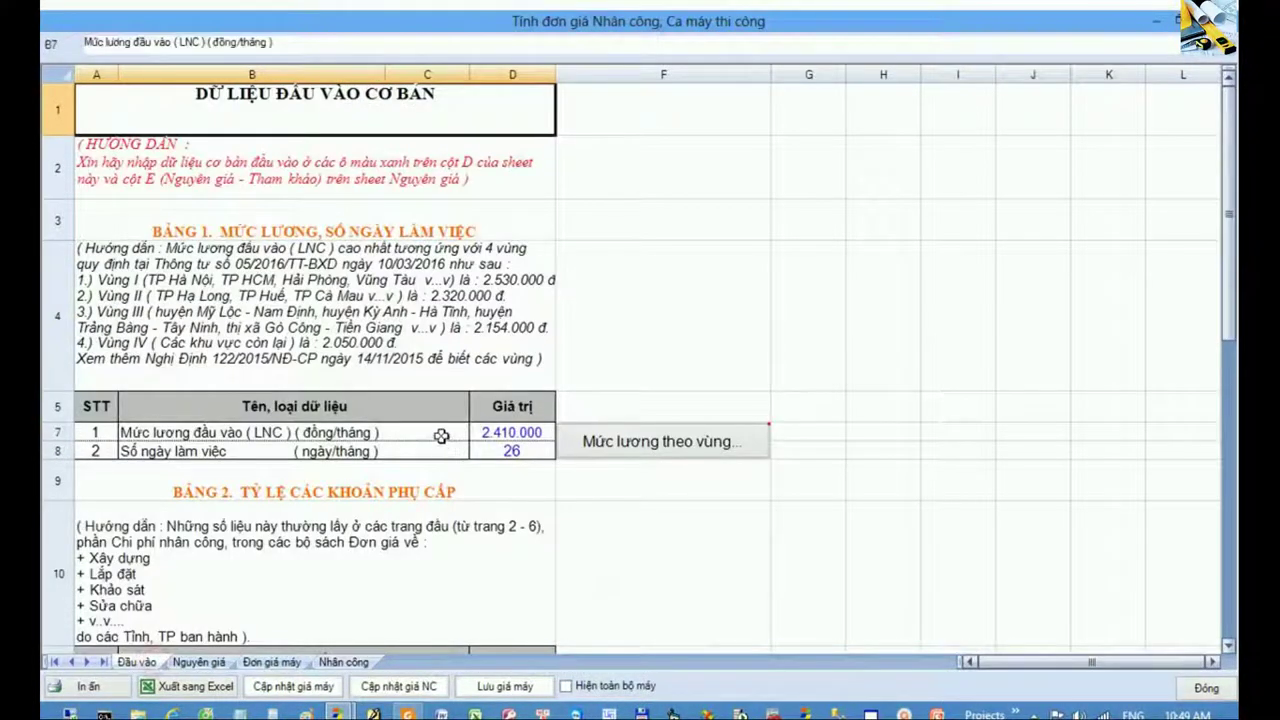
{"action": "left_click", "coordinate": [343, 662]}
{"action": "double_click", "coordinate": [470, 350]}
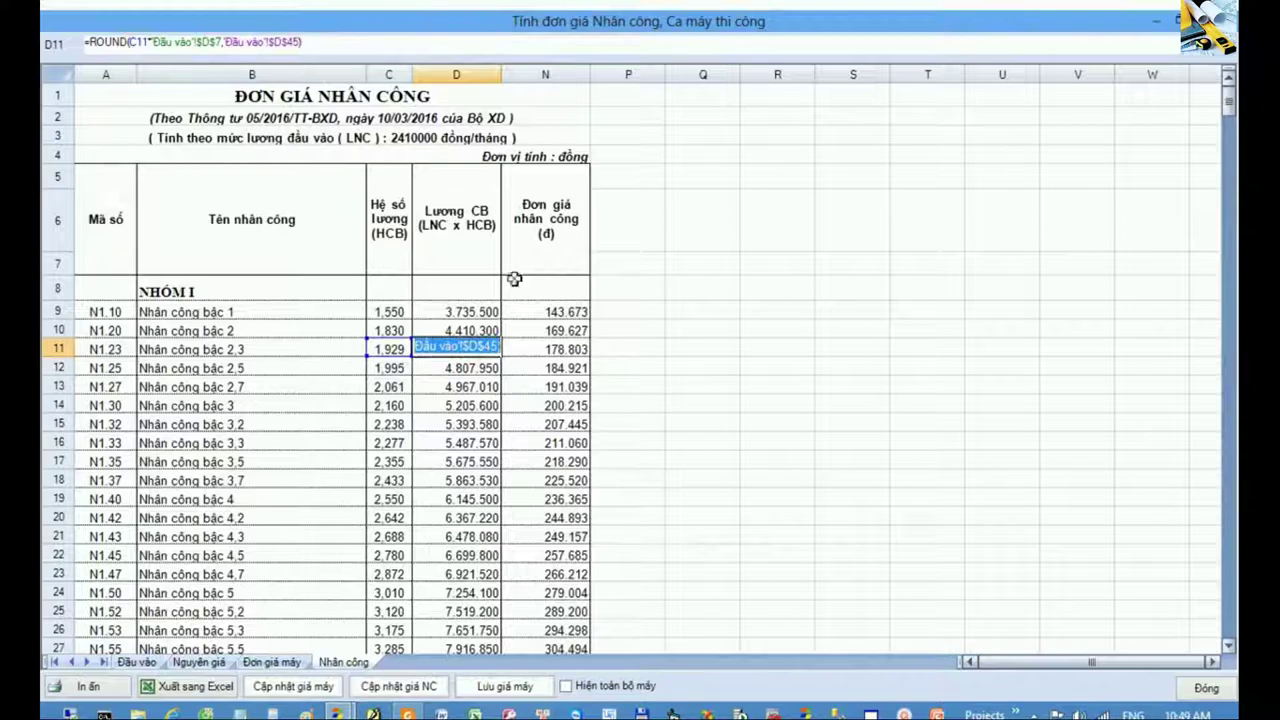
{"action": "left_click_drag", "start_coordinate": [548, 212], "coordinate": [566, 490]}
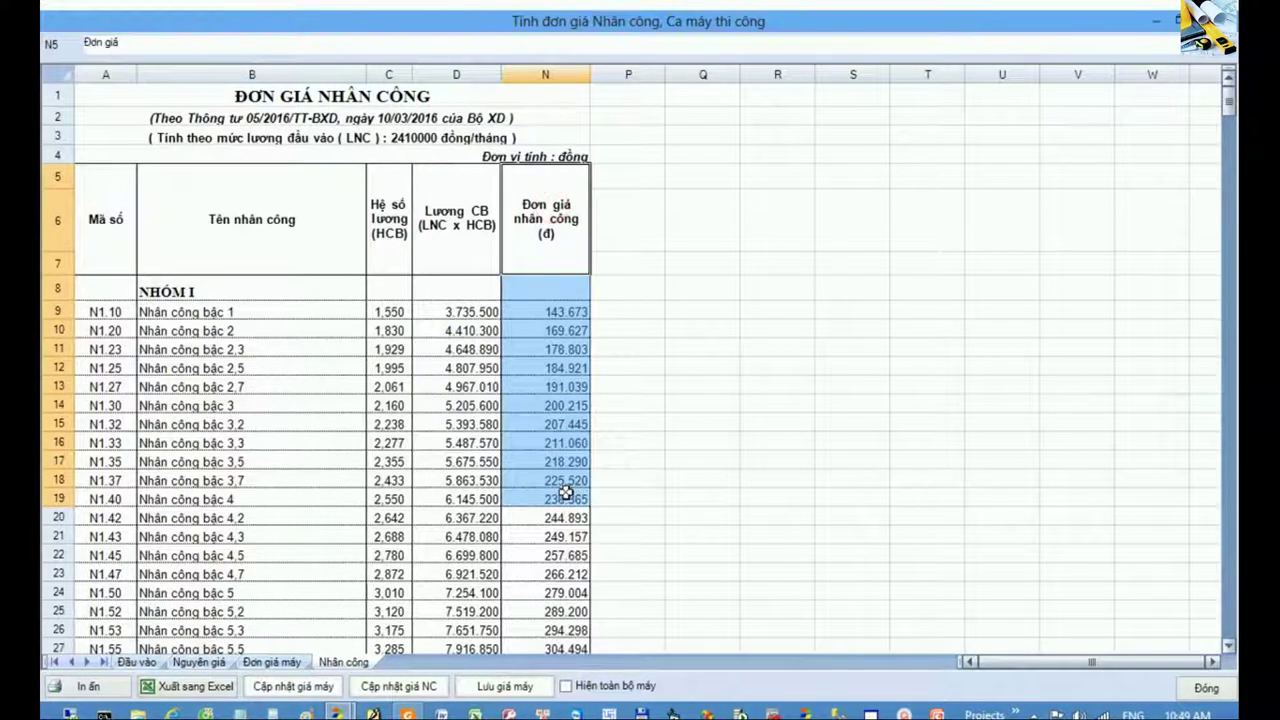
{"action": "double_click", "coordinate": [562, 349]}
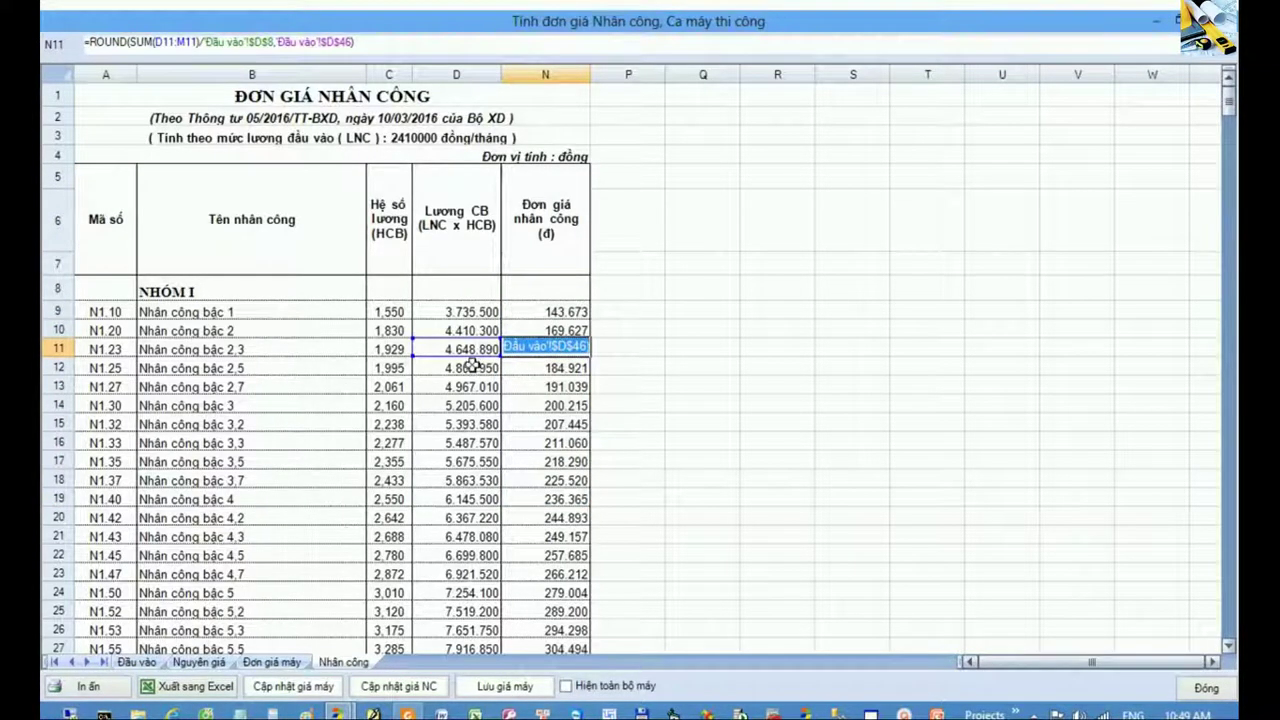
{"action": "left_click", "coordinate": [136, 662]}
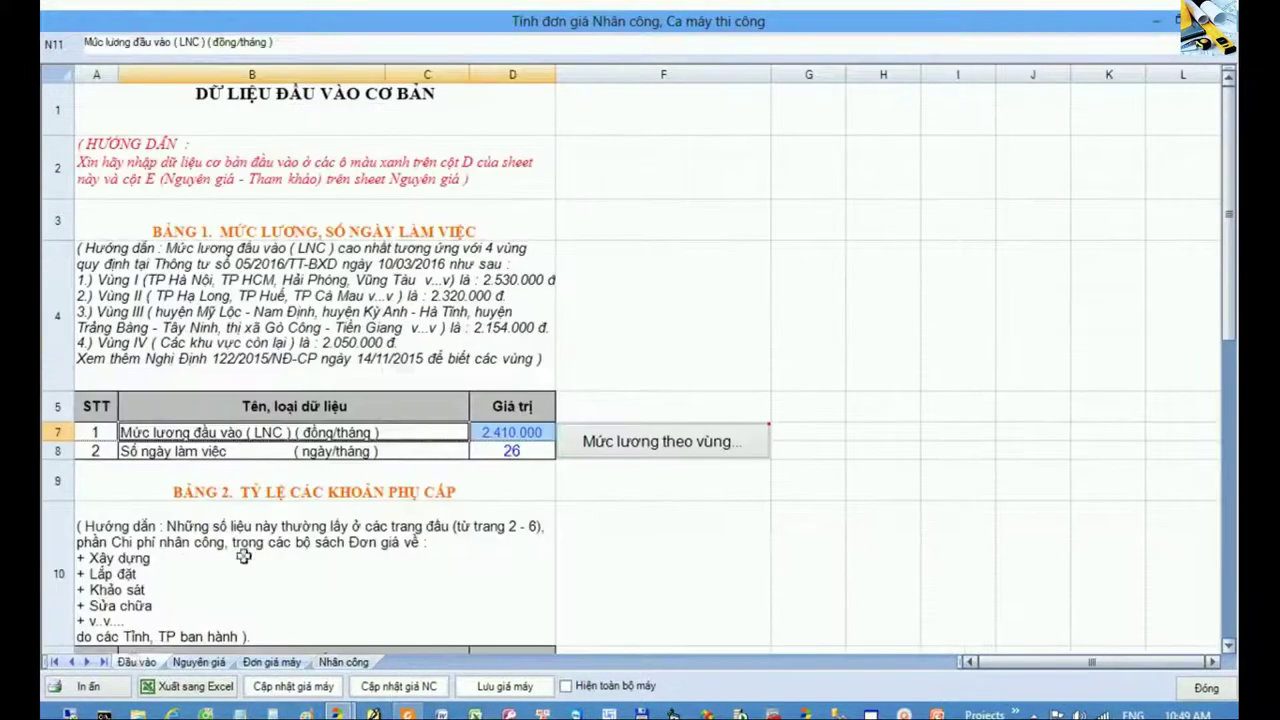
{"action": "left_click", "coordinate": [465, 455]}
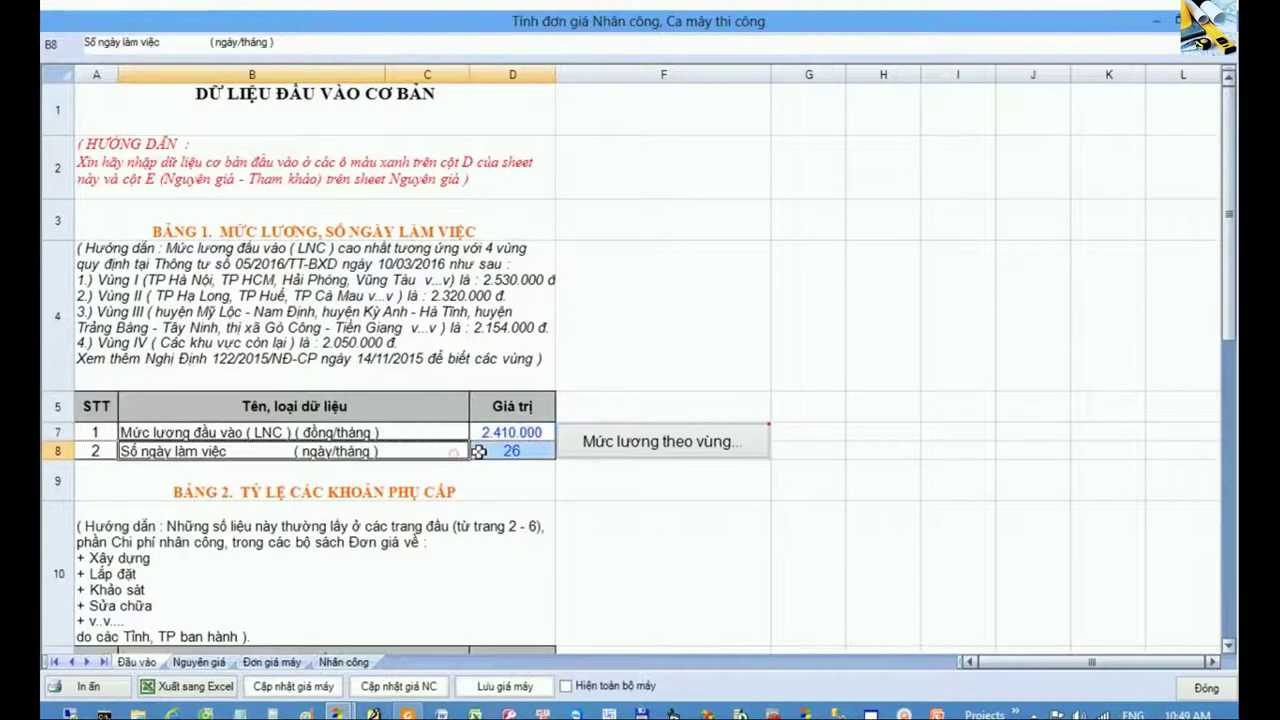
{"action": "left_click", "coordinate": [343, 662]}
{"action": "left_click", "coordinate": [548, 404]}
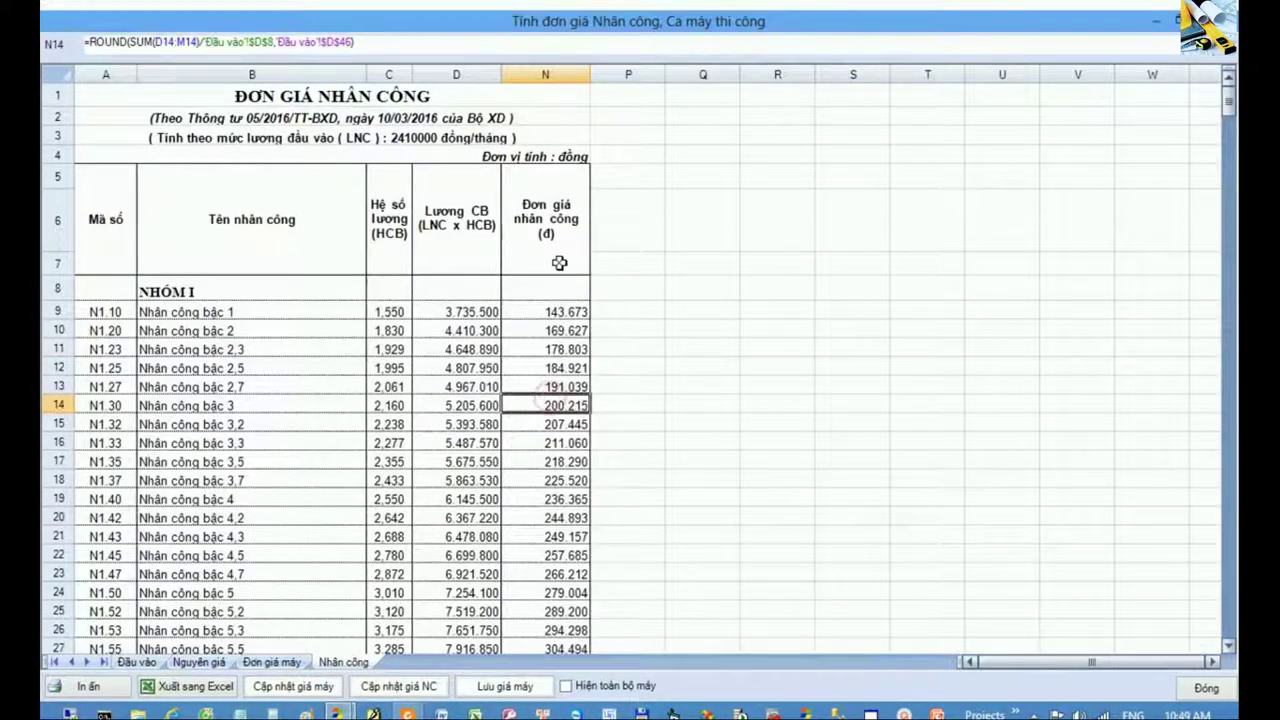
{"action": "left_click_drag", "start_coordinate": [559, 262], "coordinate": [557, 478]}
{"action": "left_click", "coordinate": [557, 478]}
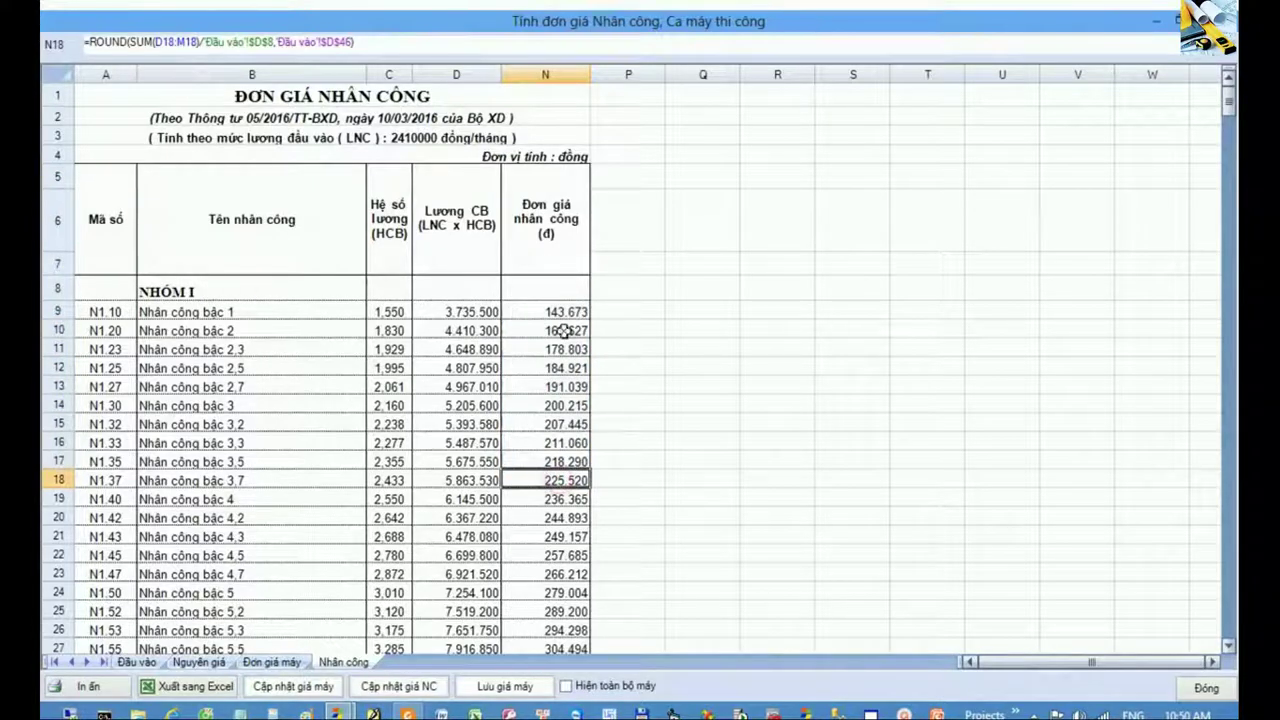
{"action": "left_click_drag", "start_coordinate": [543, 285], "coordinate": [548, 594]}
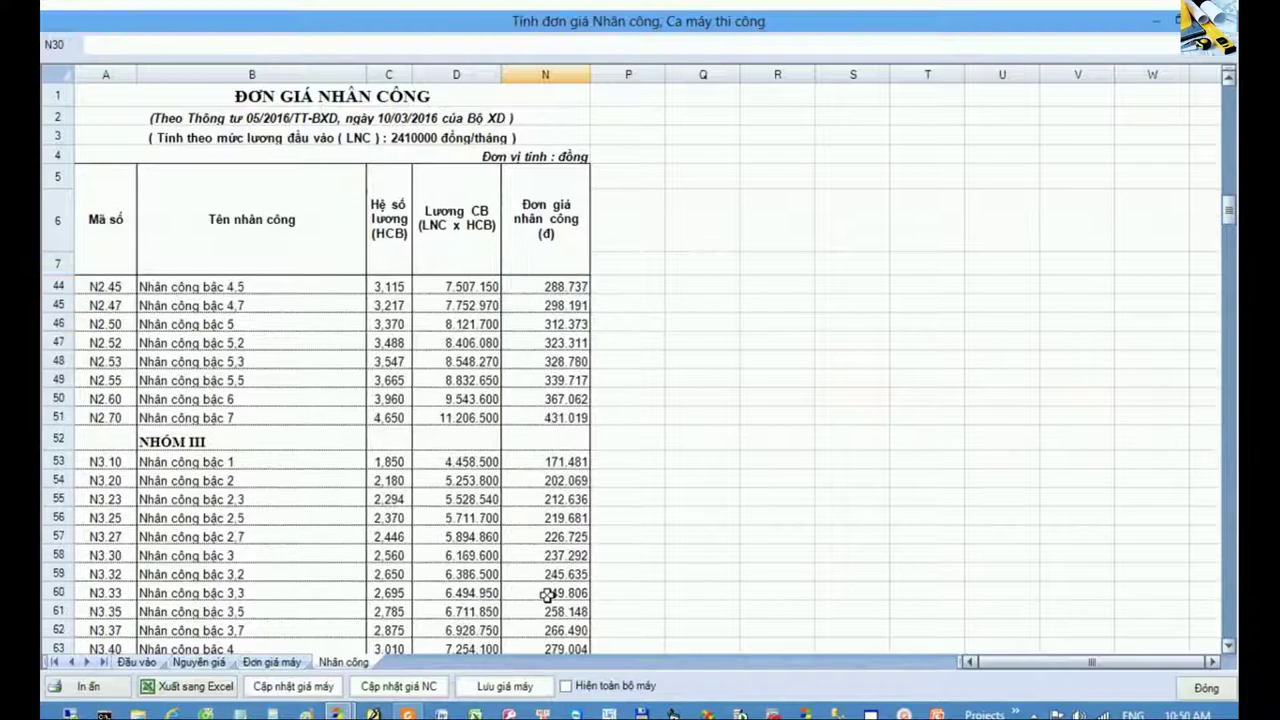
{"action": "scroll", "coordinate": [548, 594], "scroll_direction": "up", "scroll_amount": 2}
{"action": "left_click_drag", "start_coordinate": [226, 332], "coordinate": [536, 508]}
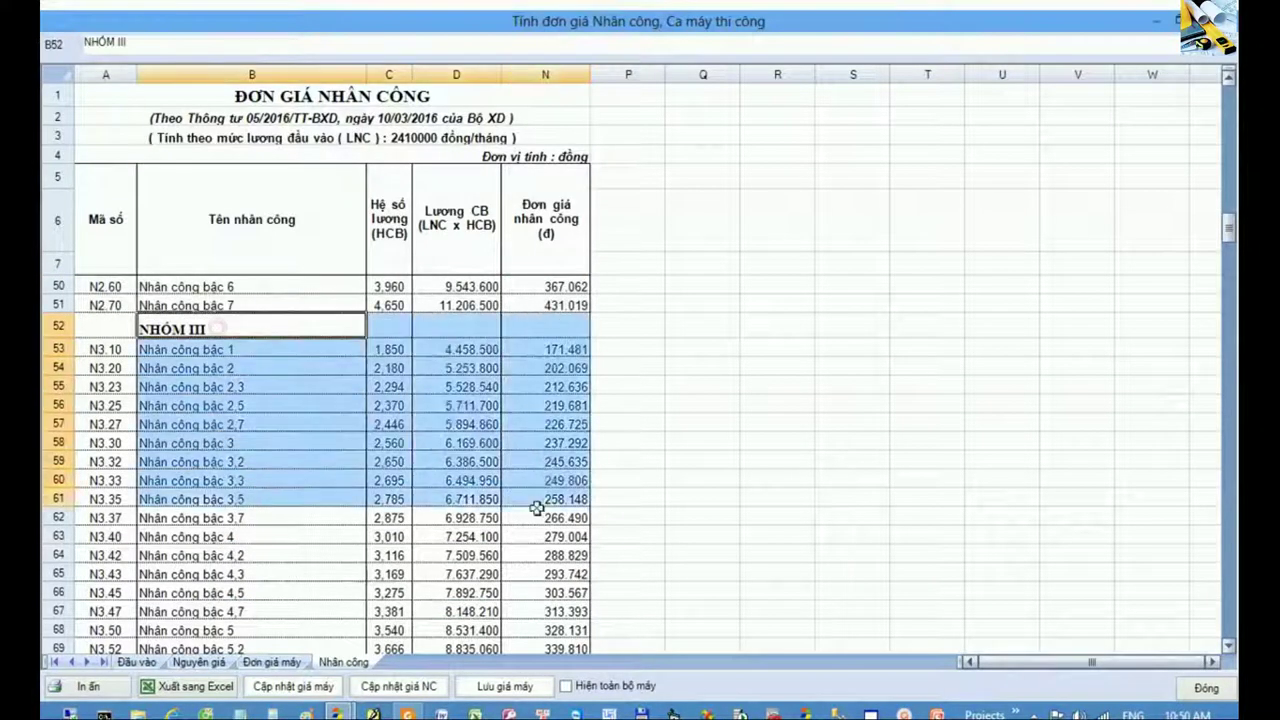
{"action": "left_click", "coordinate": [534, 441]}
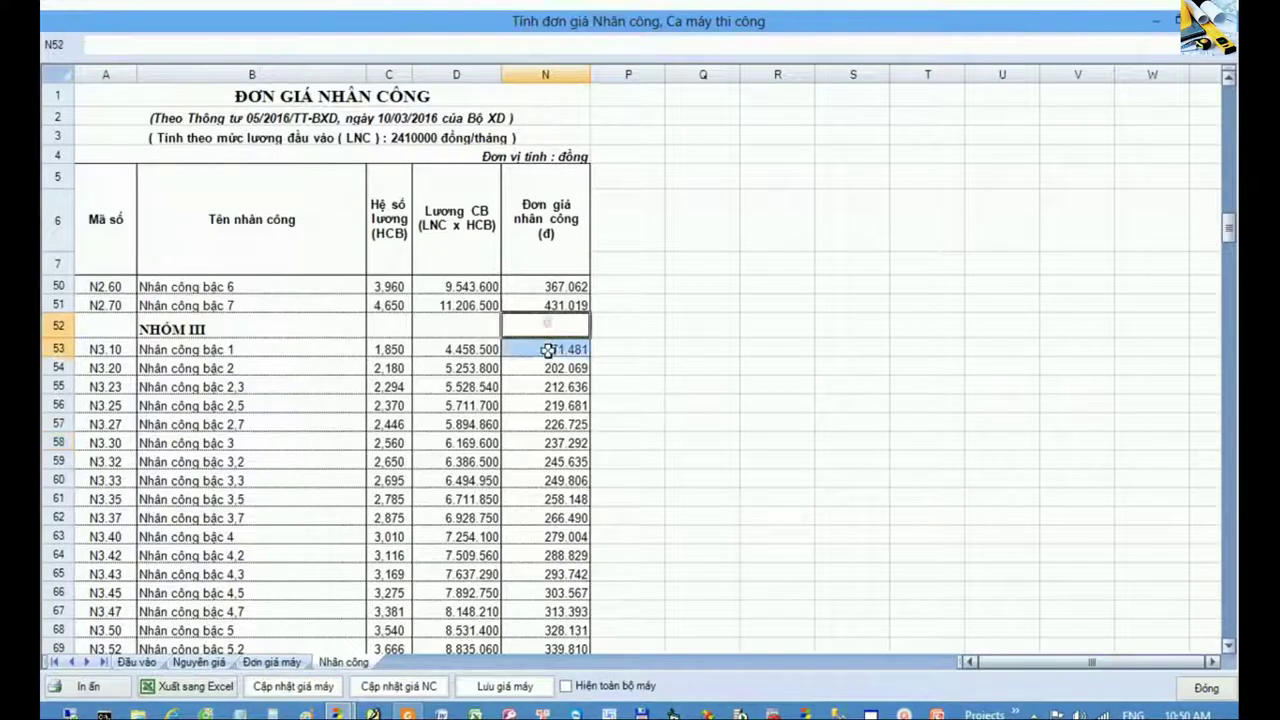
{"action": "left_click_drag", "start_coordinate": [548, 323], "coordinate": [555, 505]}
{"action": "left_click", "coordinate": [548, 472]}
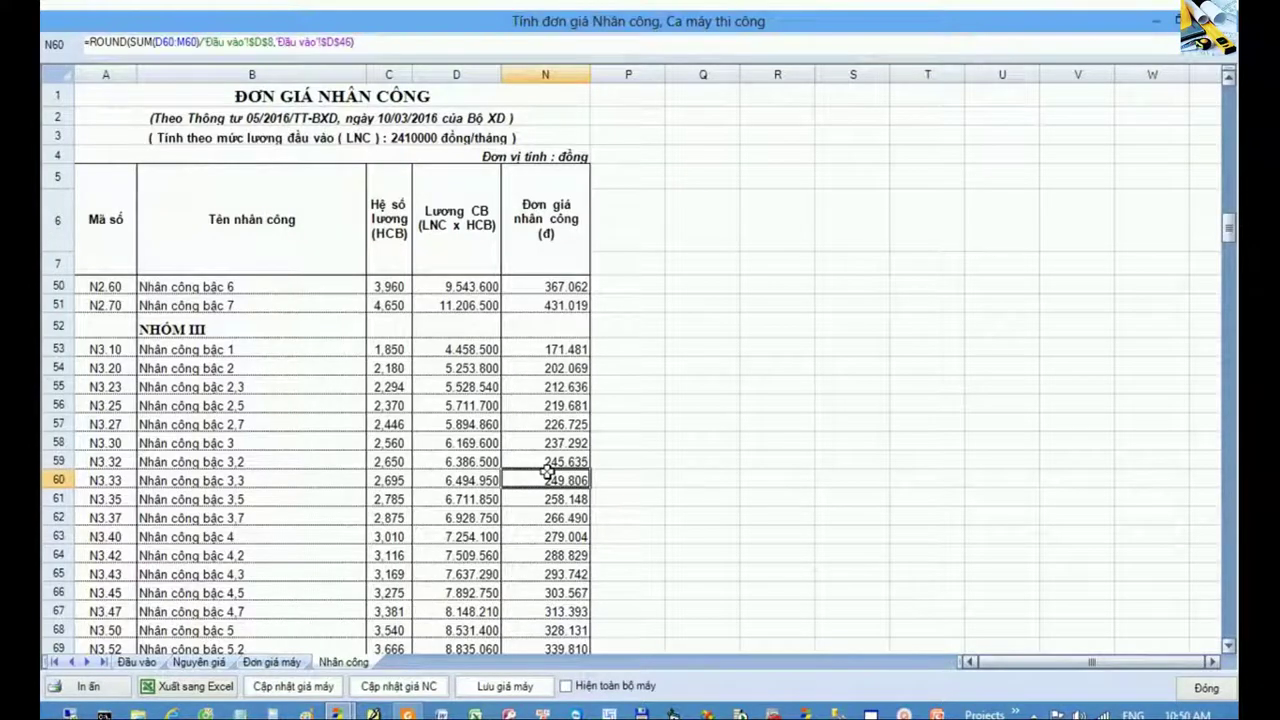
{"action": "left_click_drag", "start_coordinate": [393, 327], "coordinate": [395, 598]}
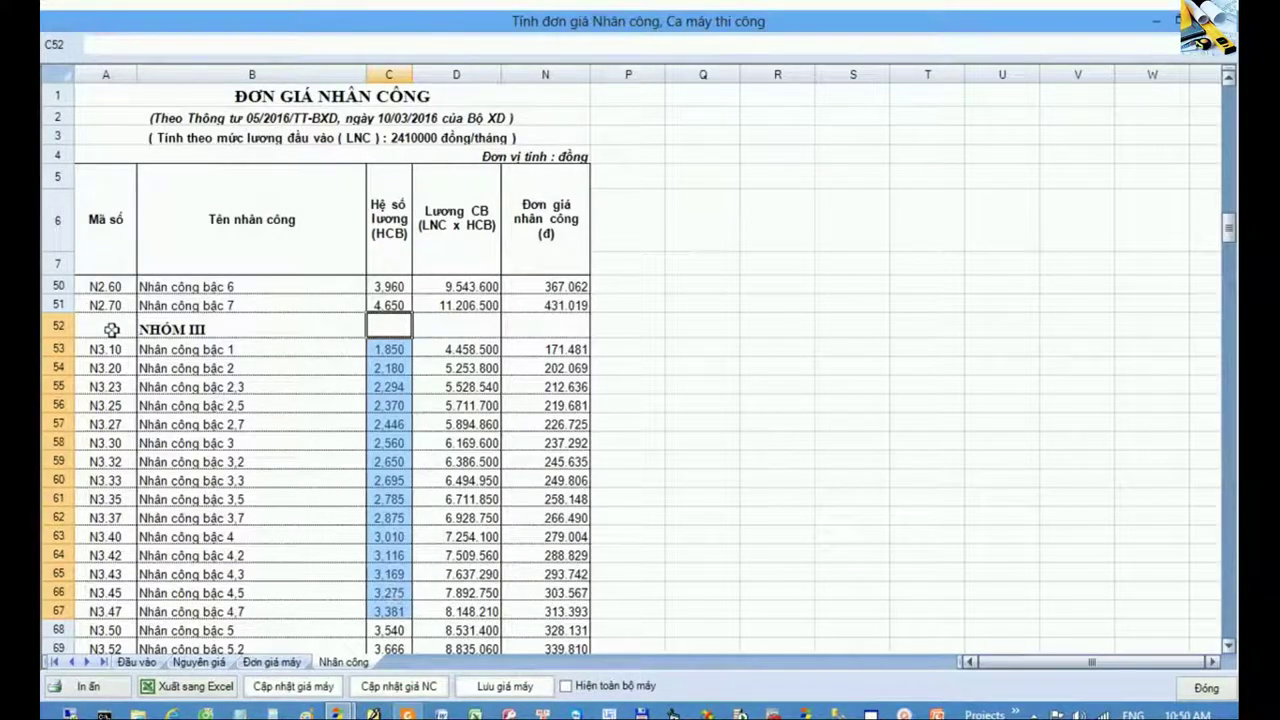
{"action": "left_click_drag", "start_coordinate": [62, 329], "coordinate": [72, 535]}
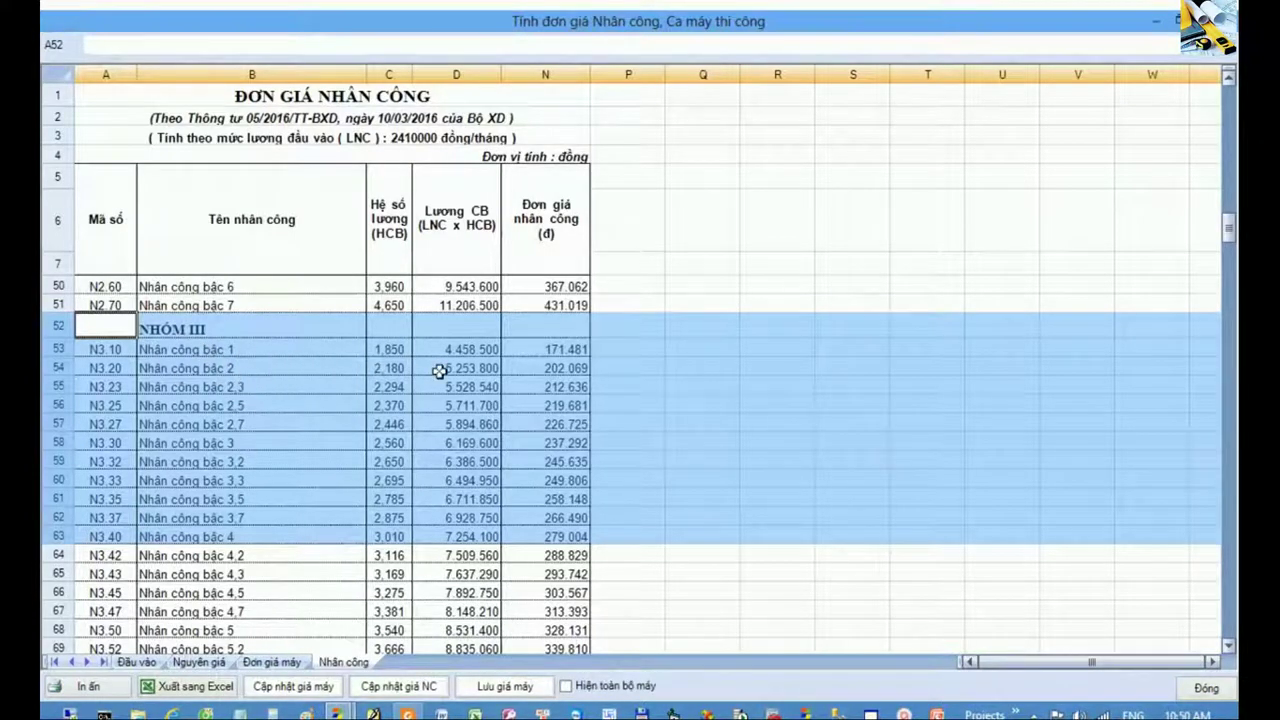
{"action": "scroll", "coordinate": [549, 376], "scroll_direction": "down", "scroll_amount": 2}
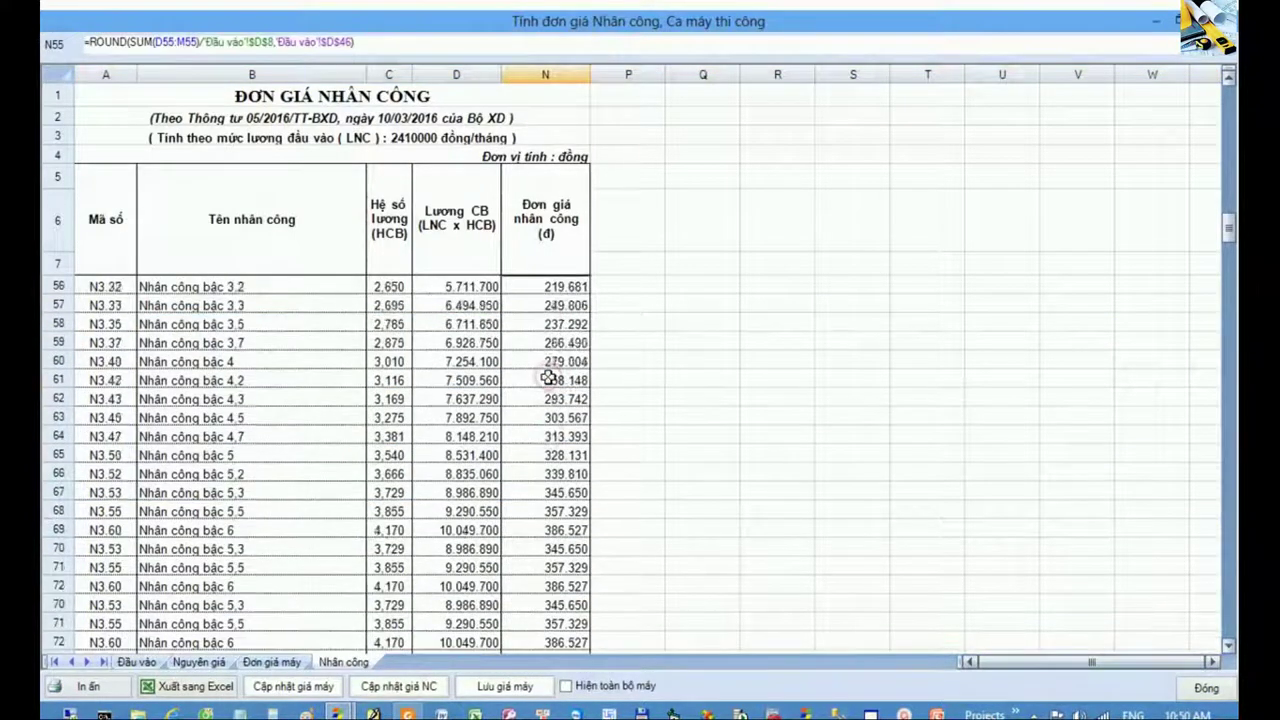
{"action": "scroll", "coordinate": [530, 380], "scroll_direction": "down", "scroll_amount": 8}
{"action": "scroll", "coordinate": [580, 380], "scroll_direction": "up", "scroll_amount": 1}
{"action": "scroll", "coordinate": [392, 440], "scroll_direction": "up", "scroll_amount": 2}
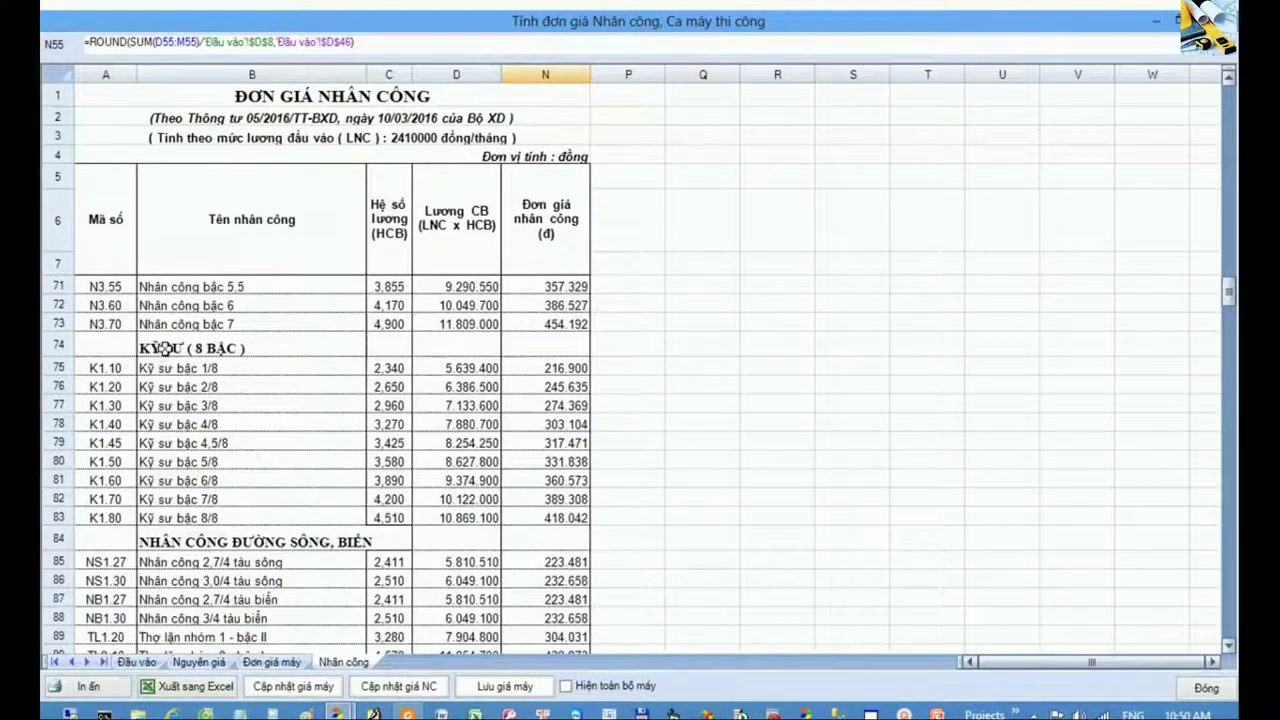
{"action": "left_click_drag", "start_coordinate": [160, 348], "coordinate": [345, 428]}
{"action": "scroll", "coordinate": [300, 470], "scroll_direction": "down", "scroll_amount": 2}
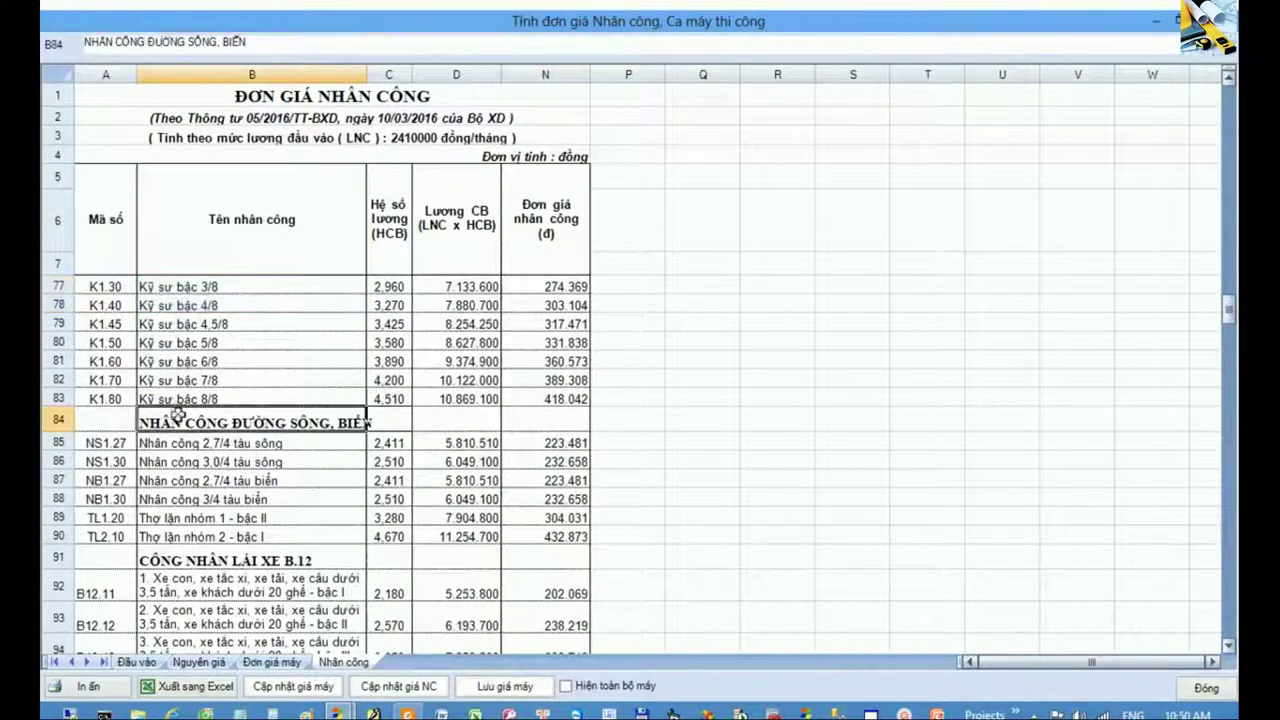
{"action": "left_click_drag", "start_coordinate": [180, 420], "coordinate": [380, 492]}
{"action": "scroll", "coordinate": [380, 492], "scroll_direction": "down", "scroll_amount": 2}
{"action": "left_click_drag", "start_coordinate": [238, 428], "coordinate": [313, 544]}
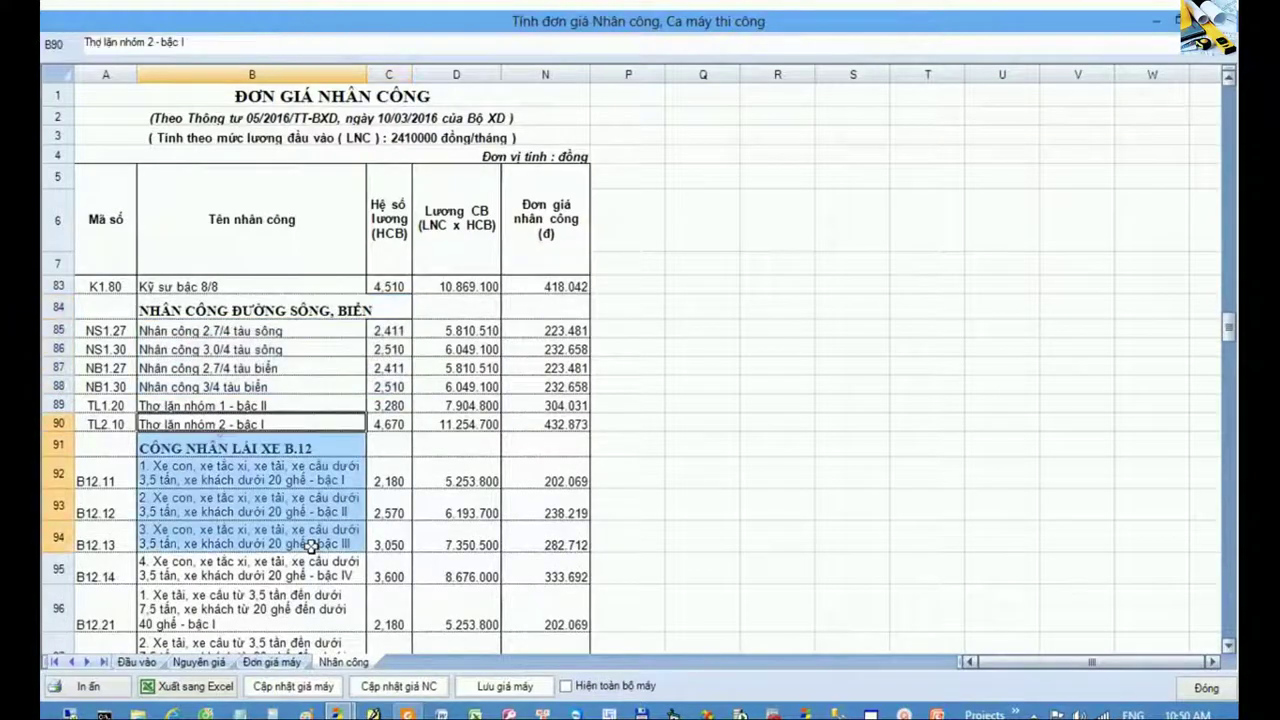
{"action": "scroll", "coordinate": [313, 544], "scroll_direction": "down", "scroll_amount": 4}
{"action": "scroll", "coordinate": [313, 544], "scroll_direction": "down", "scroll_amount": 2}
{"action": "scroll", "coordinate": [313, 544], "scroll_direction": "down", "scroll_amount": 4}
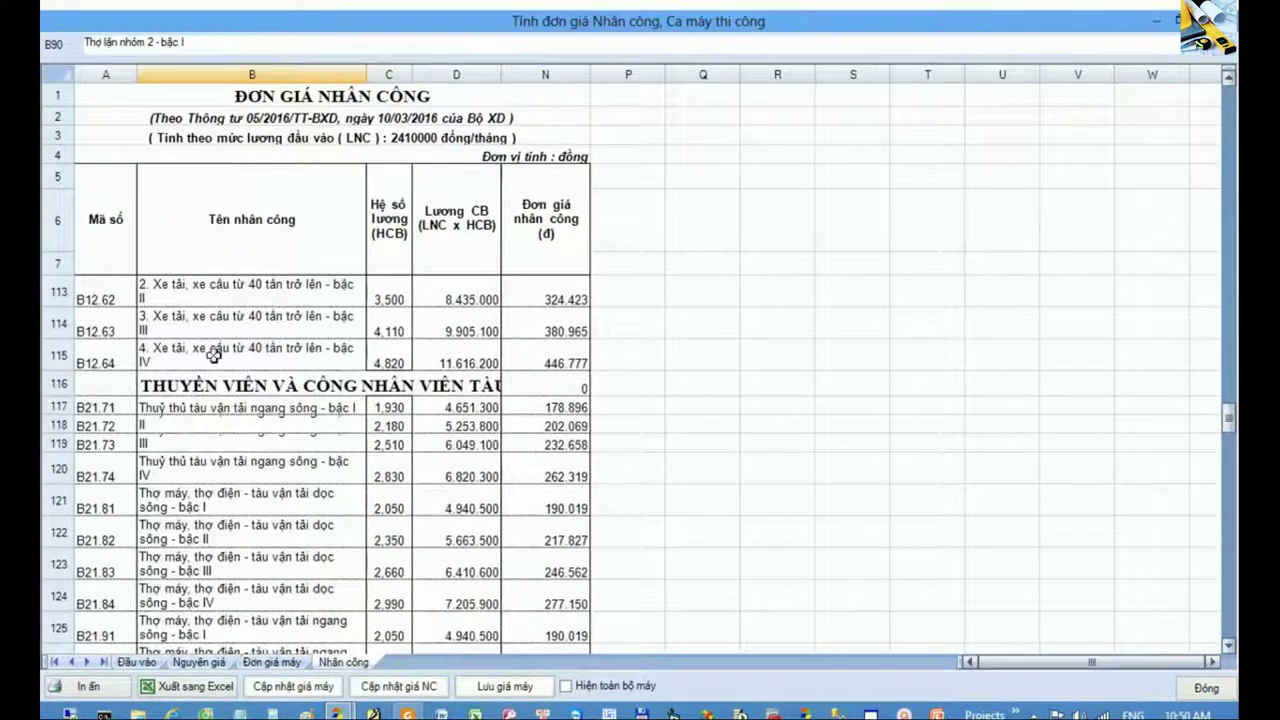
{"action": "left_click_drag", "start_coordinate": [213, 352], "coordinate": [318, 507]}
{"action": "left_click", "coordinate": [538, 436]}
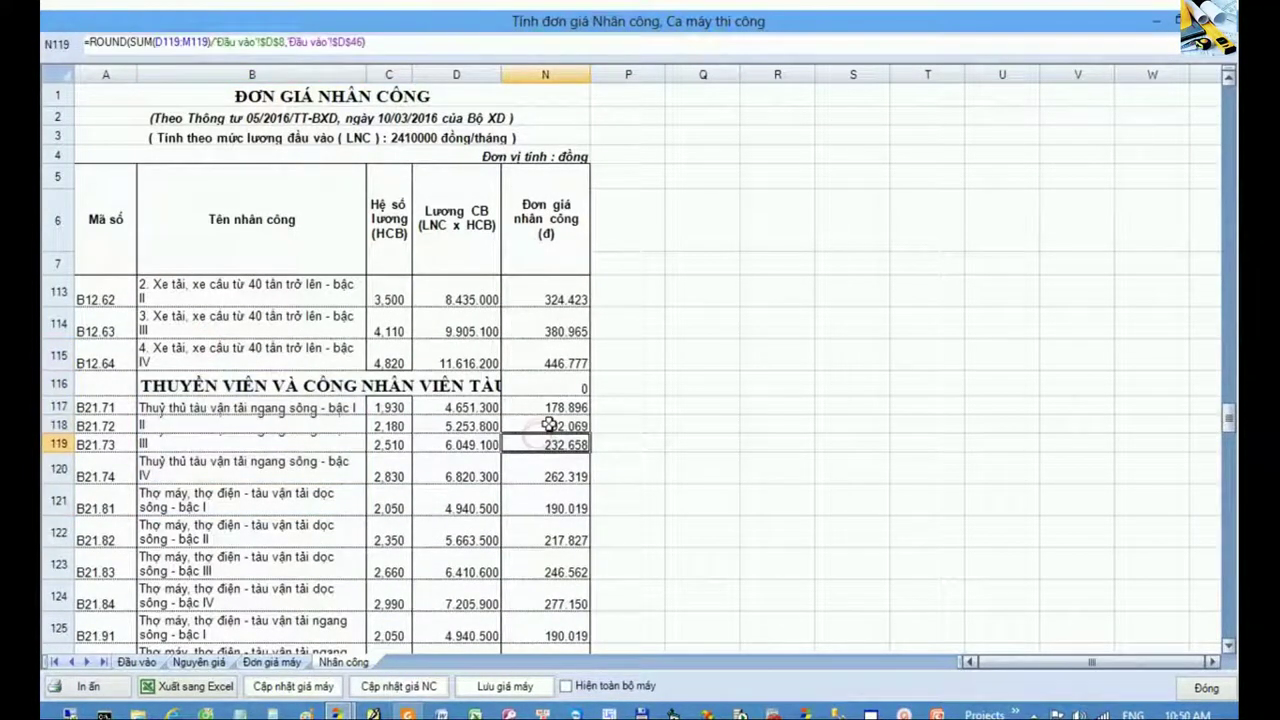
{"action": "scroll", "coordinate": [540, 432], "scroll_direction": "up", "scroll_amount": 8}
{"action": "scroll", "coordinate": [545, 428], "scroll_direction": "up", "scroll_amount": 6}
{"action": "key", "text": "ctrl+Home"}
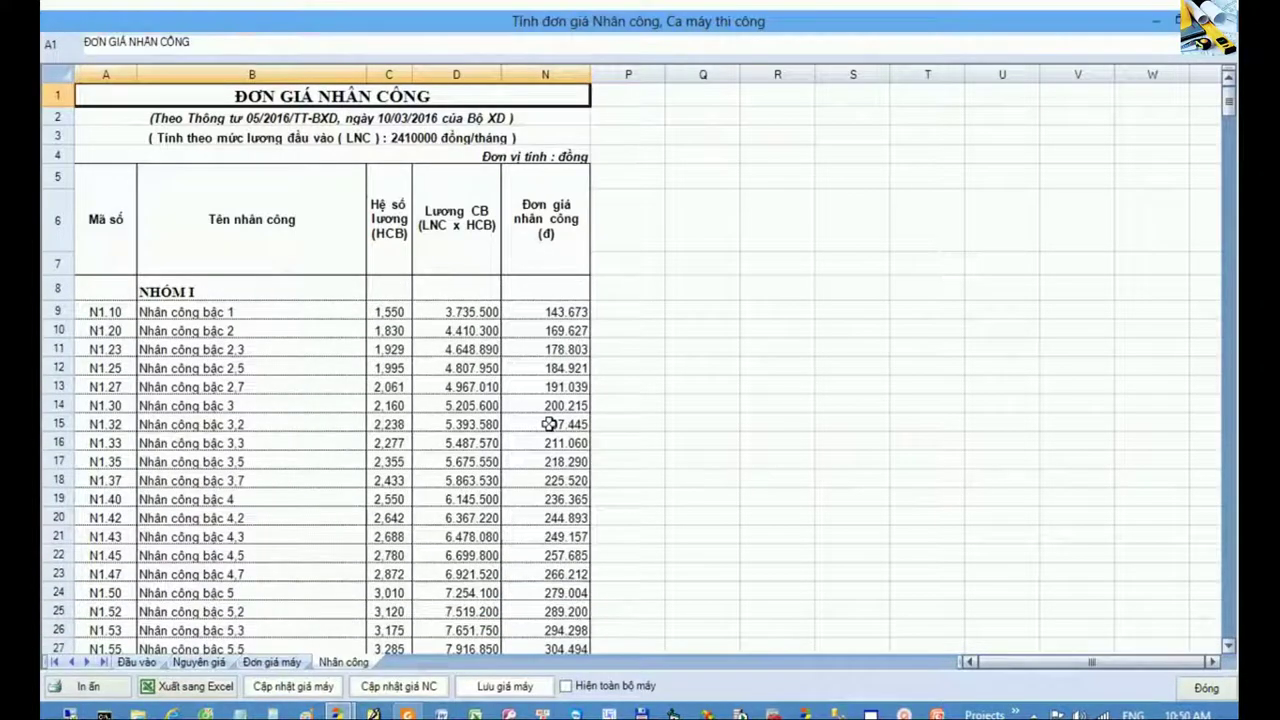
{"action": "left_click", "coordinate": [549, 424]}
{"action": "left_click_drag", "start_coordinate": [566, 312], "coordinate": [560, 424]}
{"action": "left_click_drag", "start_coordinate": [565, 490], "coordinate": [569, 545]}
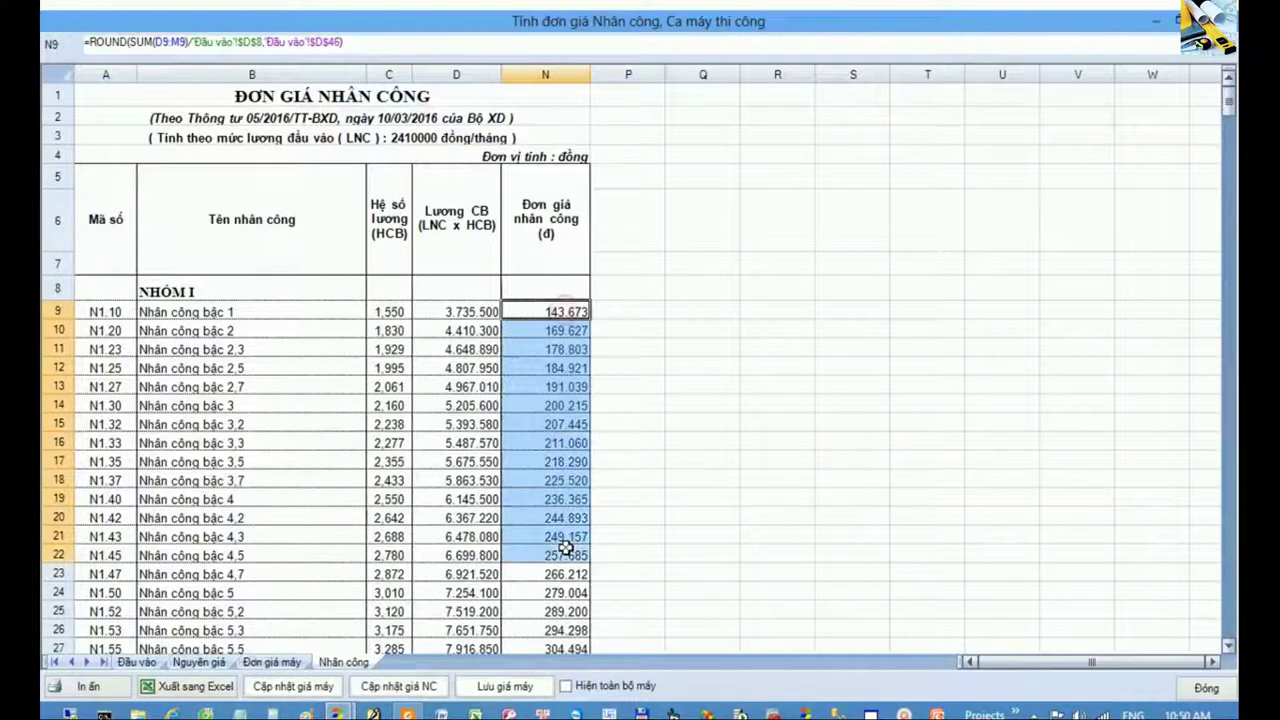
{"action": "left_click", "coordinate": [575, 462]}
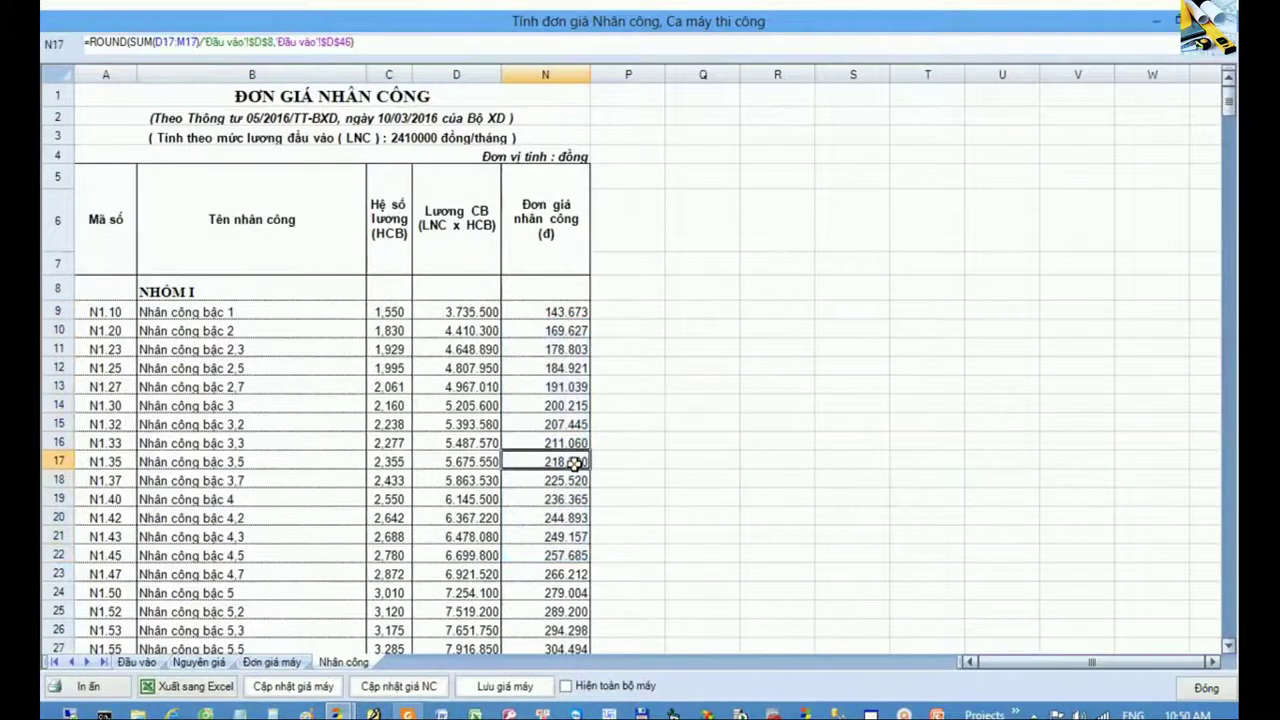
{"action": "left_click", "coordinate": [271, 662]}
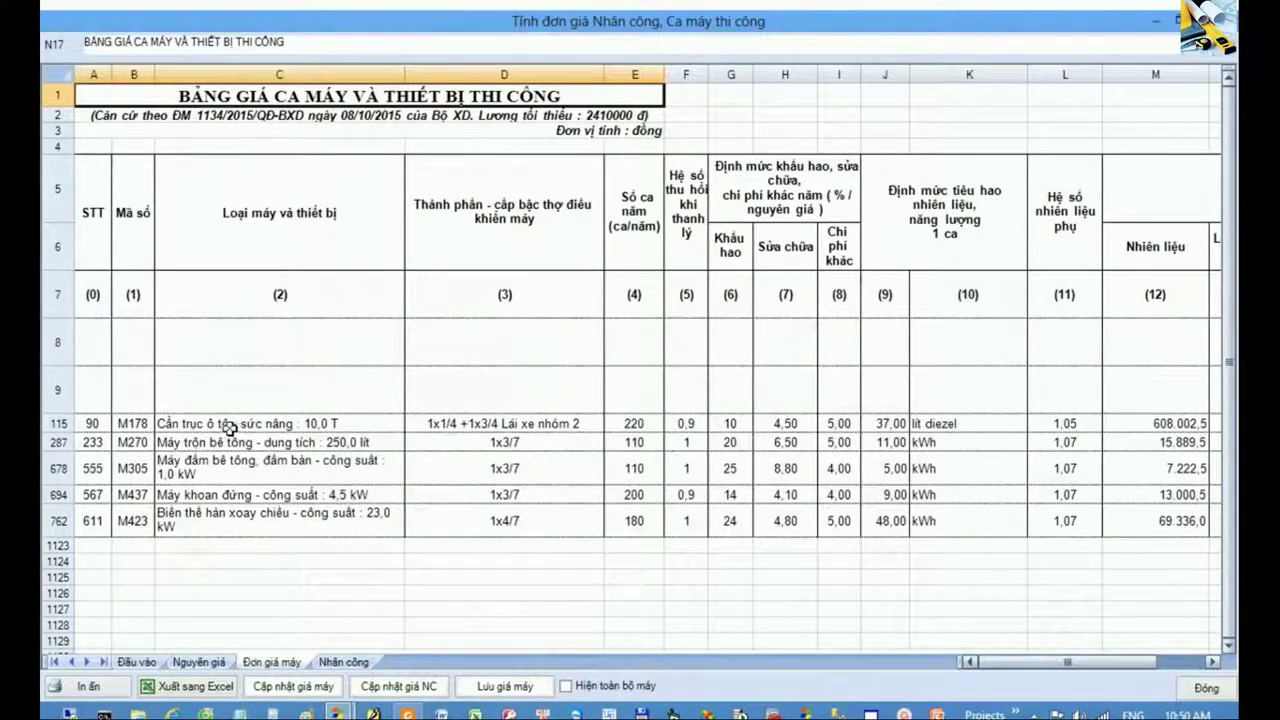
- Review the machine table's names, crew composition, 110–220 shifts per year and 0,9 or 1 salvage coefficients
{"action": "left_click_drag", "start_coordinate": [225, 424], "coordinate": [250, 526]}
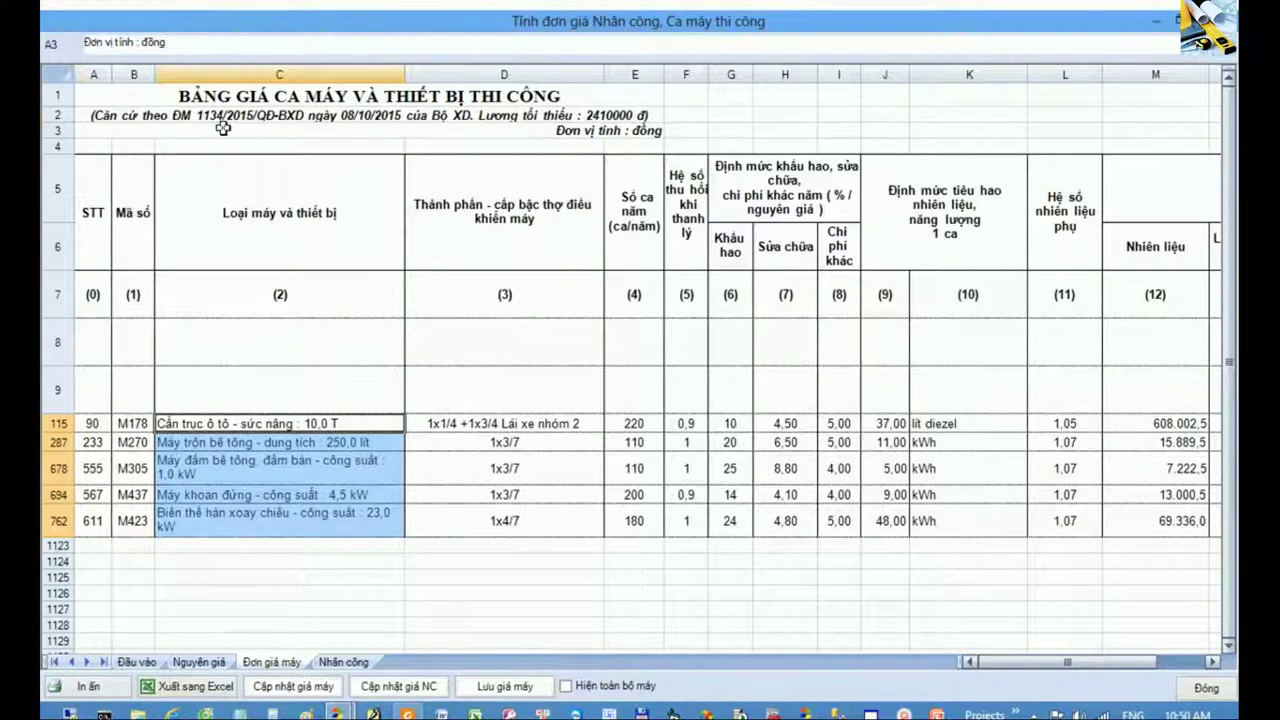
{"action": "left_click_drag", "start_coordinate": [218, 130], "coordinate": [220, 97]}
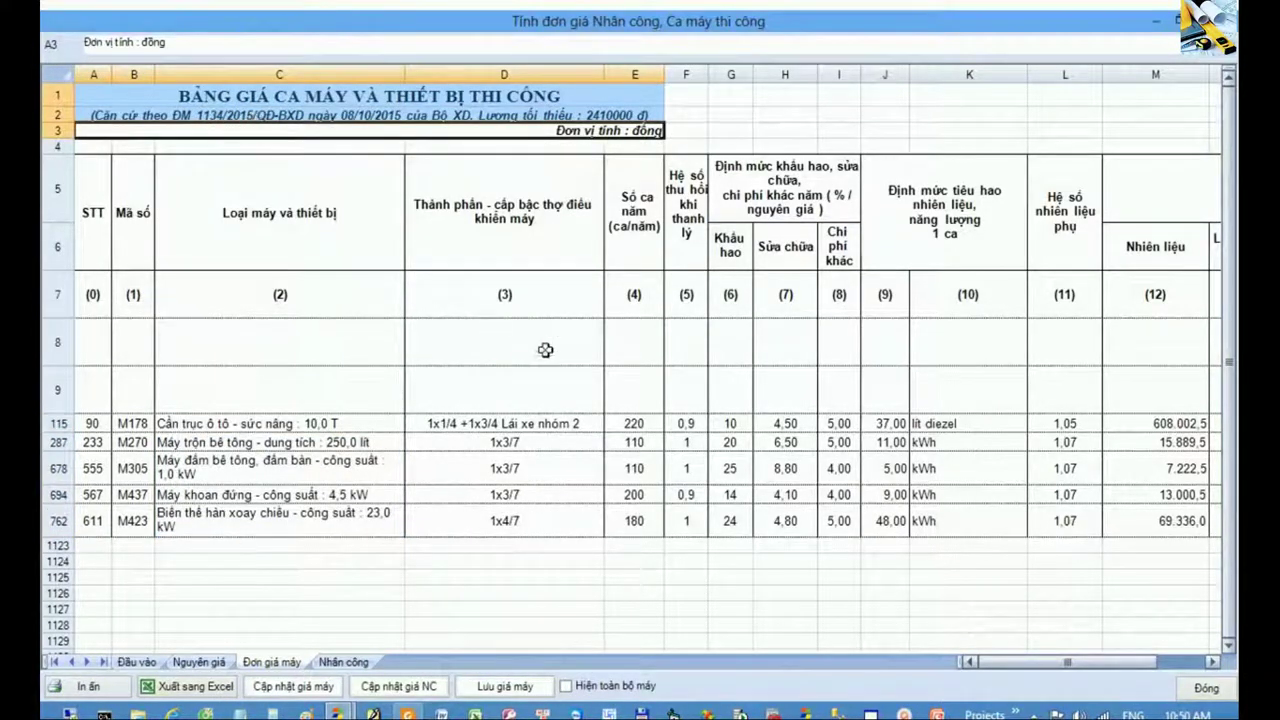
{"action": "left_click", "coordinate": [522, 424]}
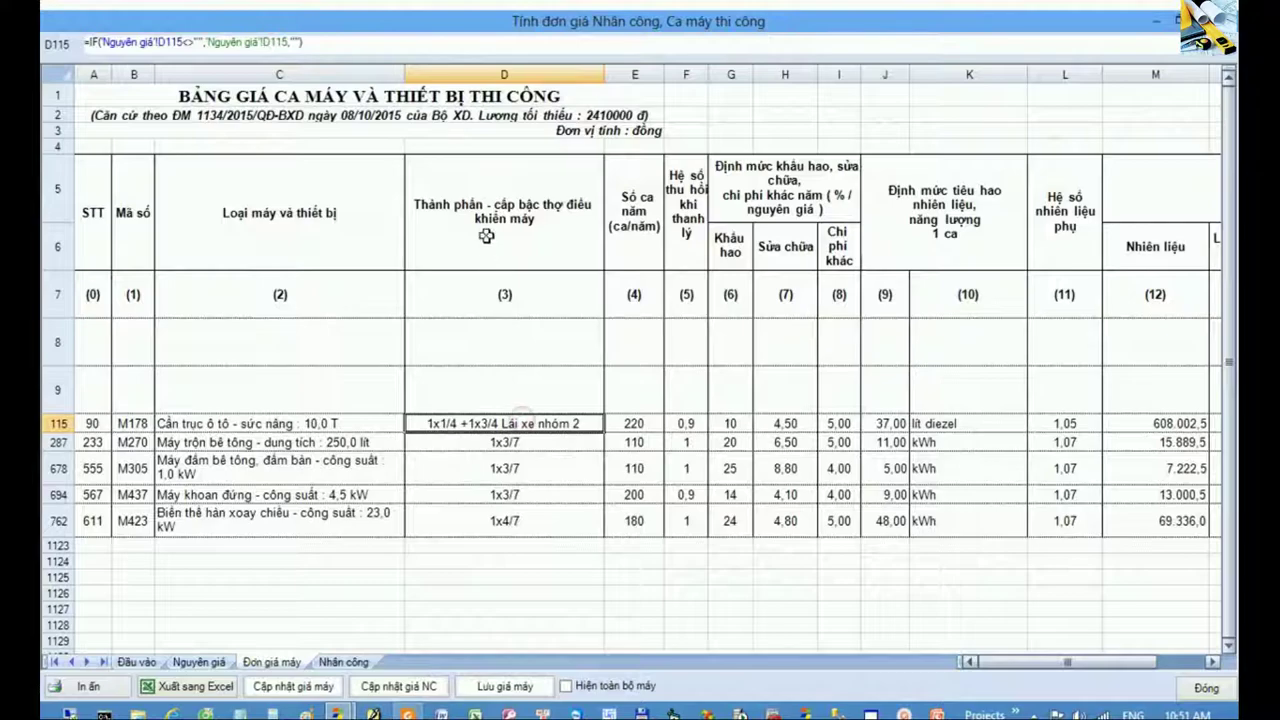
{"action": "left_click_drag", "start_coordinate": [484, 233], "coordinate": [505, 511]}
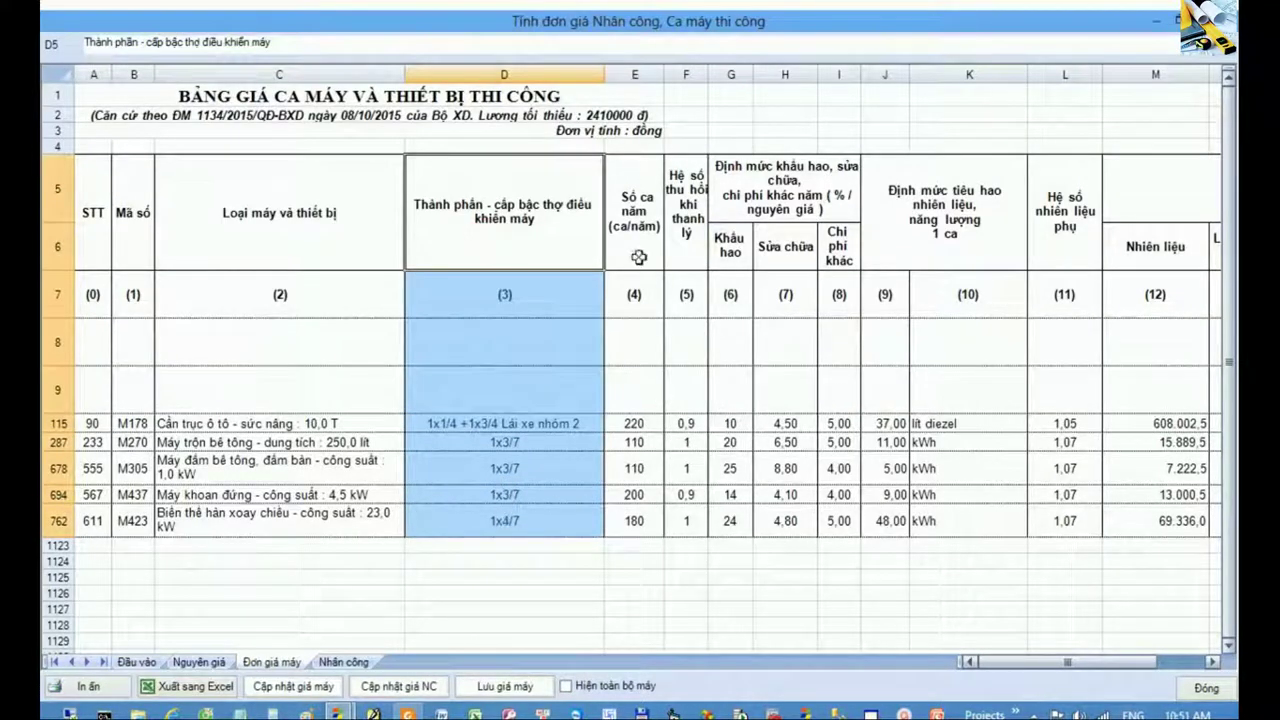
{"action": "left_click_drag", "start_coordinate": [638, 257], "coordinate": [643, 520]}
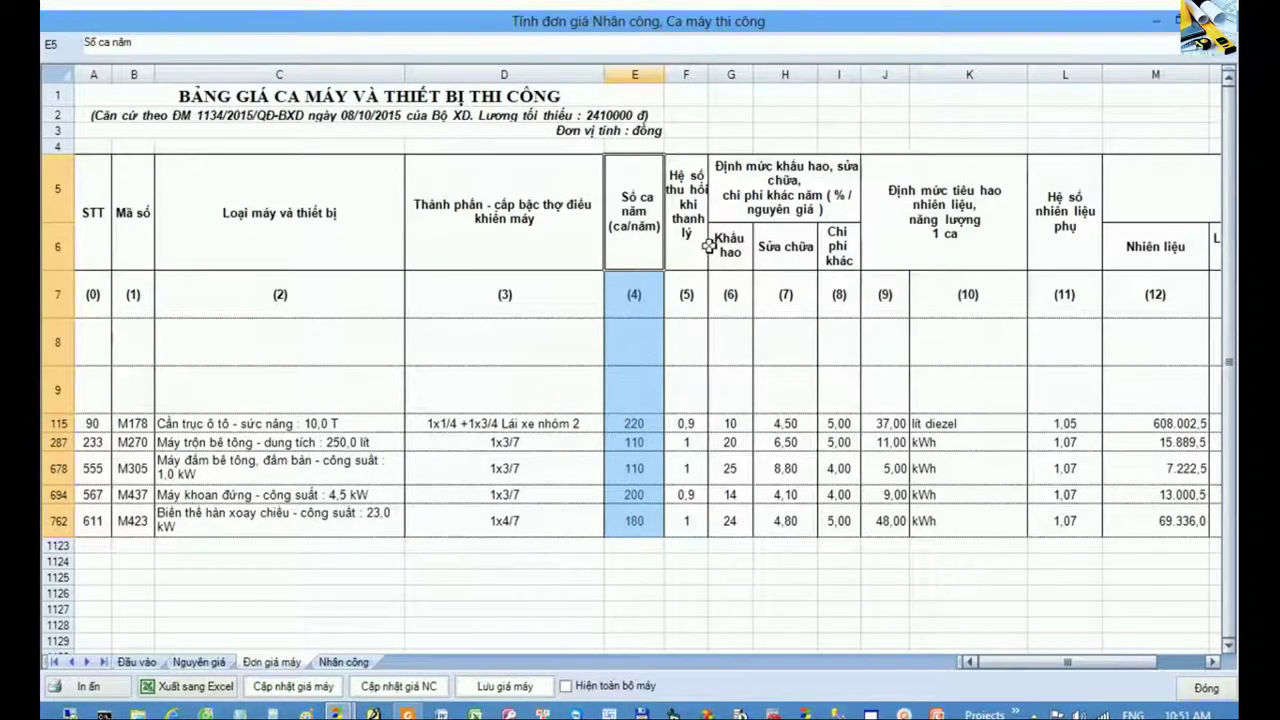
{"action": "left_click_drag", "start_coordinate": [690, 250], "coordinate": [694, 526]}
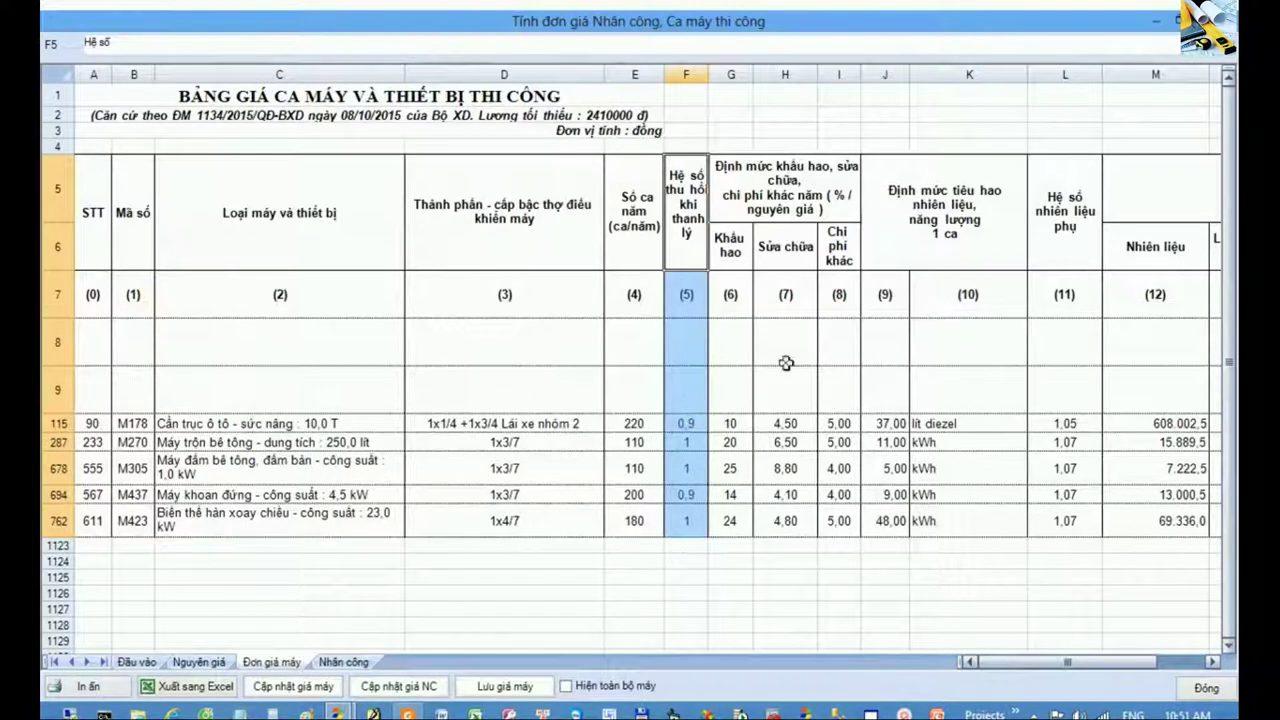
- Review the crane's salvage coefficient and the depreciation, repair, fuel and energy norm columns
{"action": "left_click", "coordinate": [697, 425]}
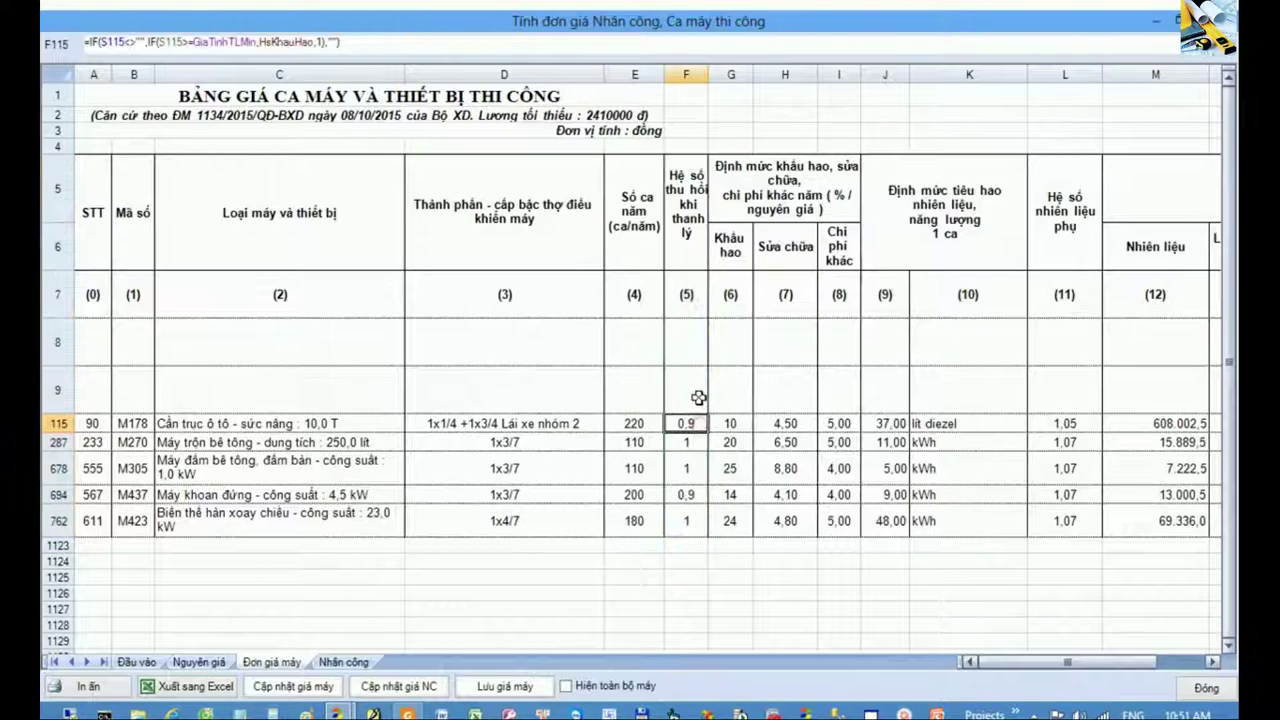
{"action": "left_click", "coordinate": [692, 398], "text": "ctrl"}
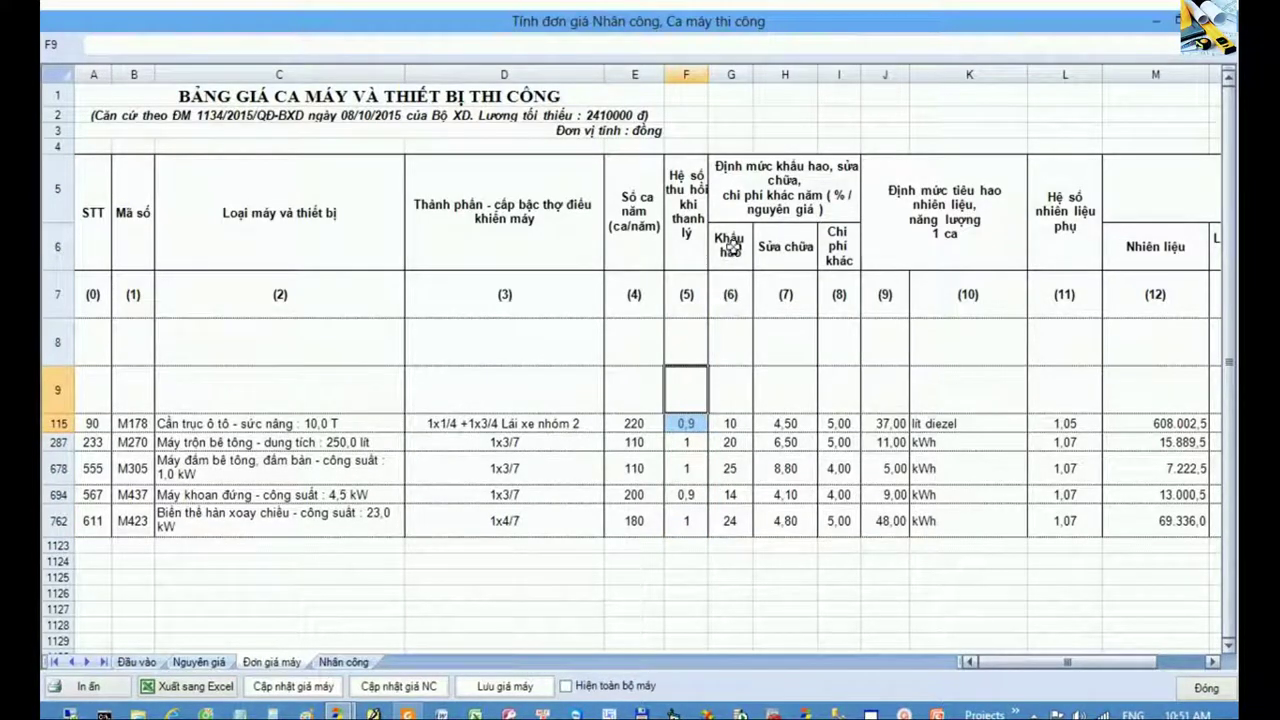
{"action": "mouse_move", "coordinate": [731, 249]}
{"action": "left_mouse_down"}
{"action": "mouse_move", "coordinate": [839, 400]}
{"action": "mouse_move", "coordinate": [839, 520]}
{"action": "left_mouse_up"}
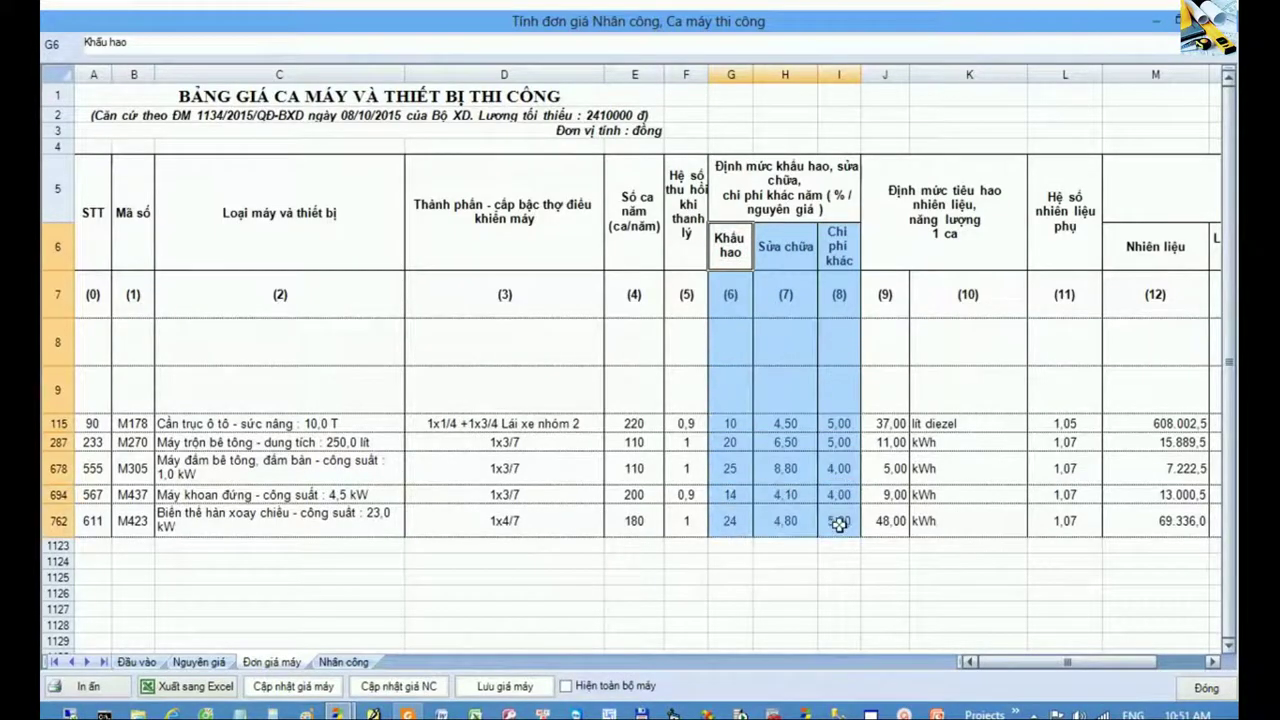
{"action": "left_click", "coordinate": [221, 132]}
{"action": "left_click_drag", "start_coordinate": [690, 224], "coordinate": [686, 294]}
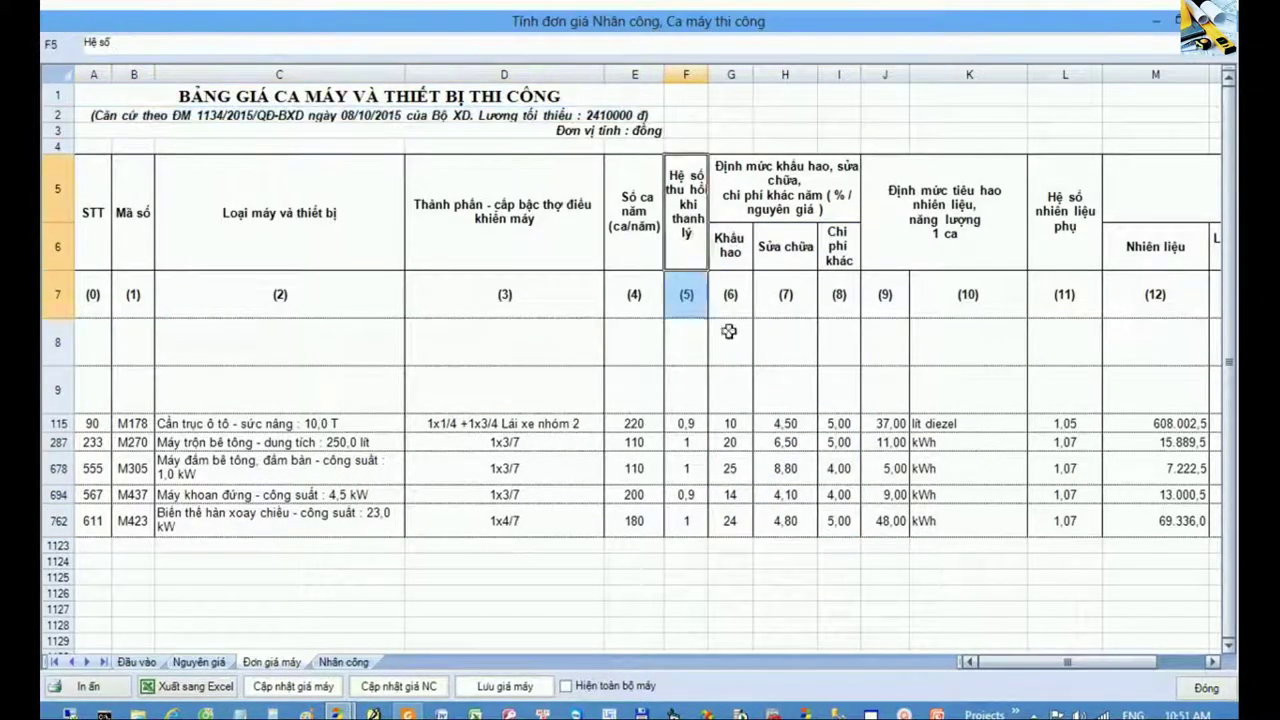
{"action": "left_click_drag", "start_coordinate": [729, 331], "coordinate": [838, 520]}
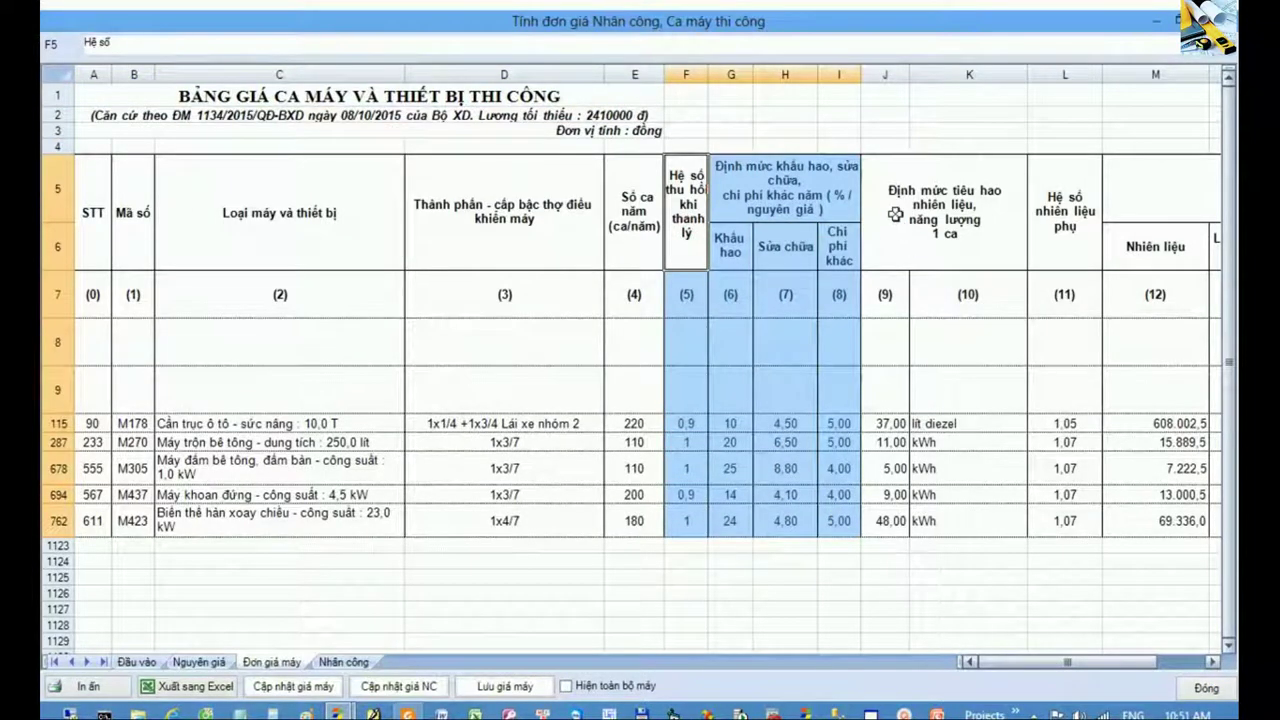
{"action": "left_click_drag", "start_coordinate": [913, 243], "coordinate": [983, 518]}
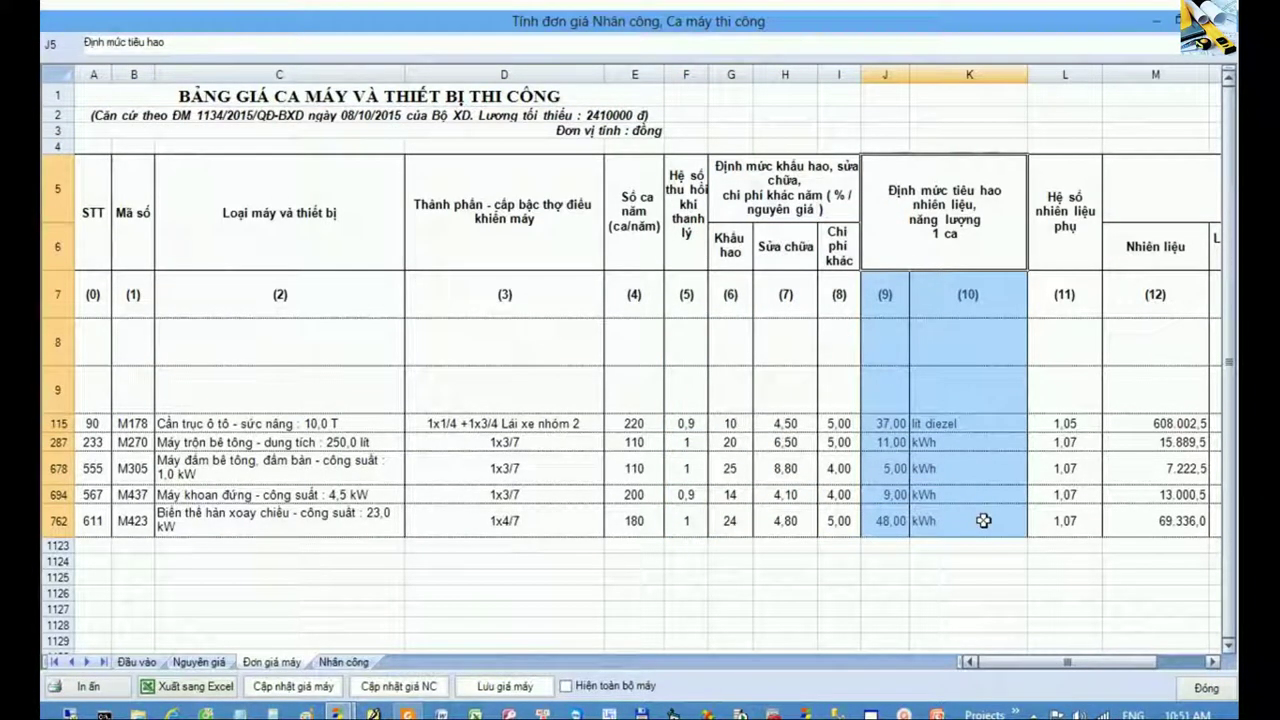
{"action": "left_click", "coordinate": [955, 488]}
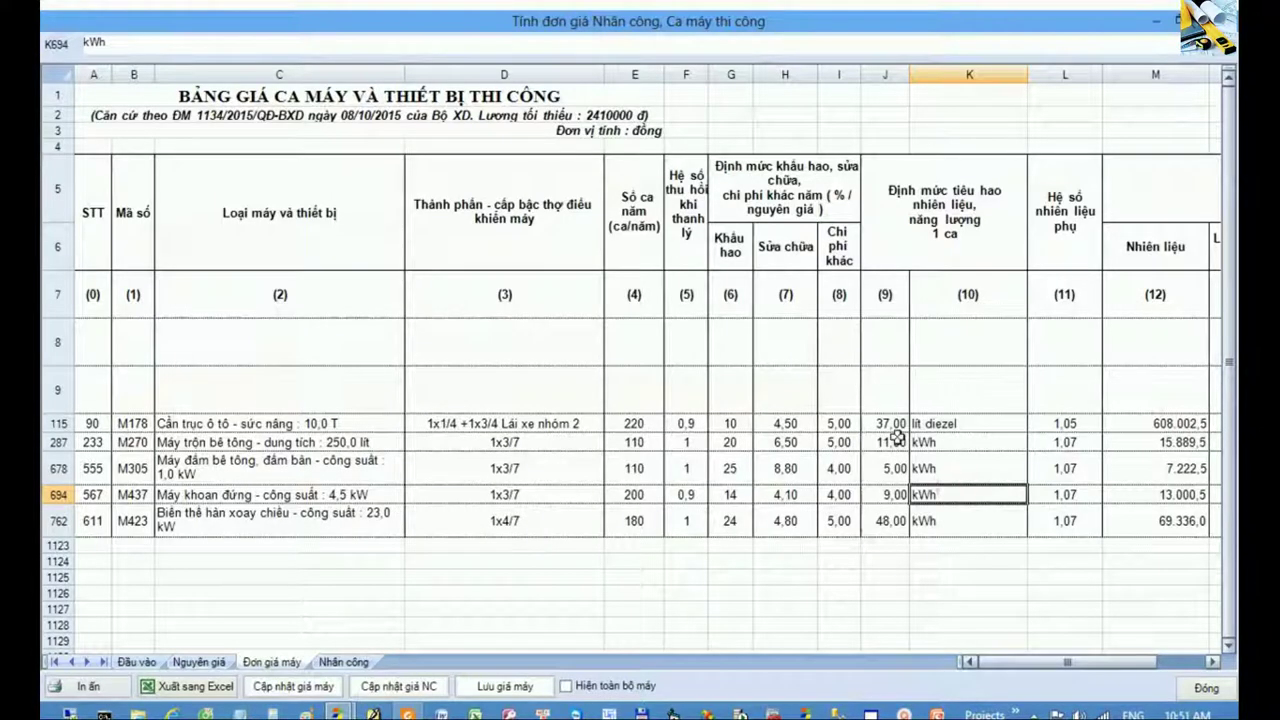
{"action": "mouse_move", "coordinate": [890, 424]}
{"action": "left_mouse_down"}
{"action": "mouse_move", "coordinate": [930, 425]}
{"action": "mouse_move", "coordinate": [952, 526]}
{"action": "left_mouse_up"}
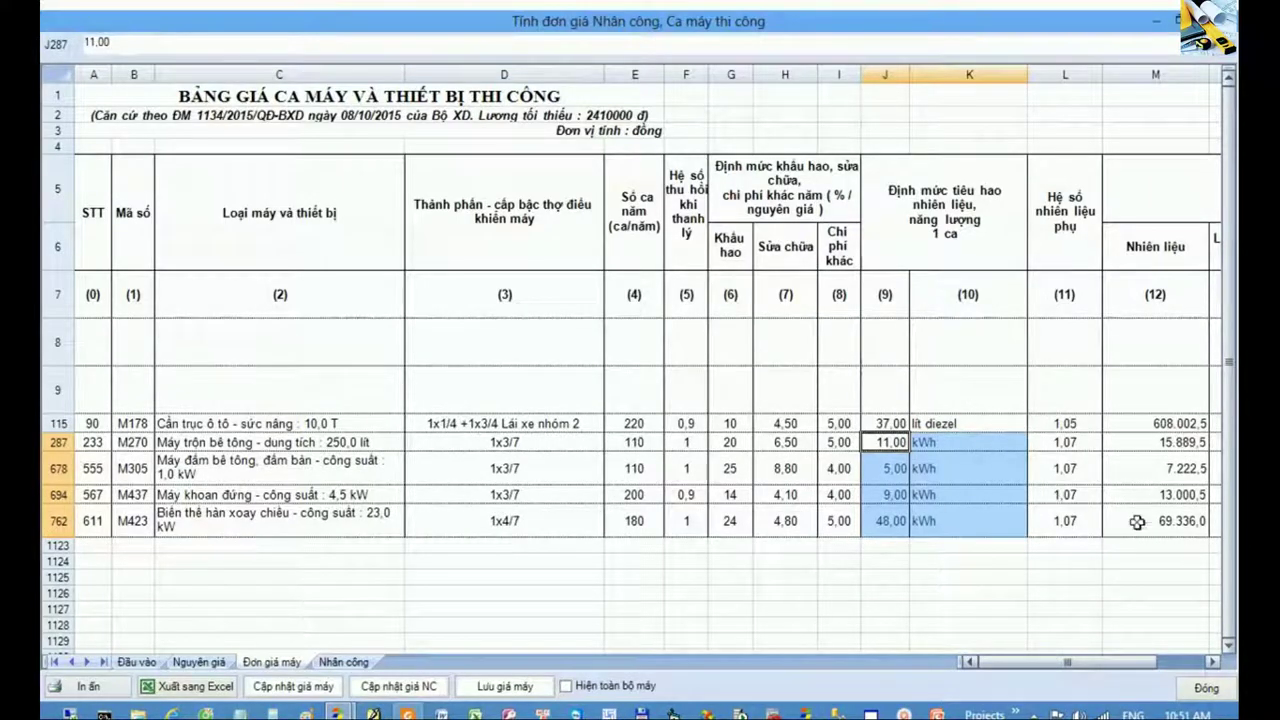
{"action": "left_click_drag", "start_coordinate": [1065, 400], "coordinate": [1066, 521]}
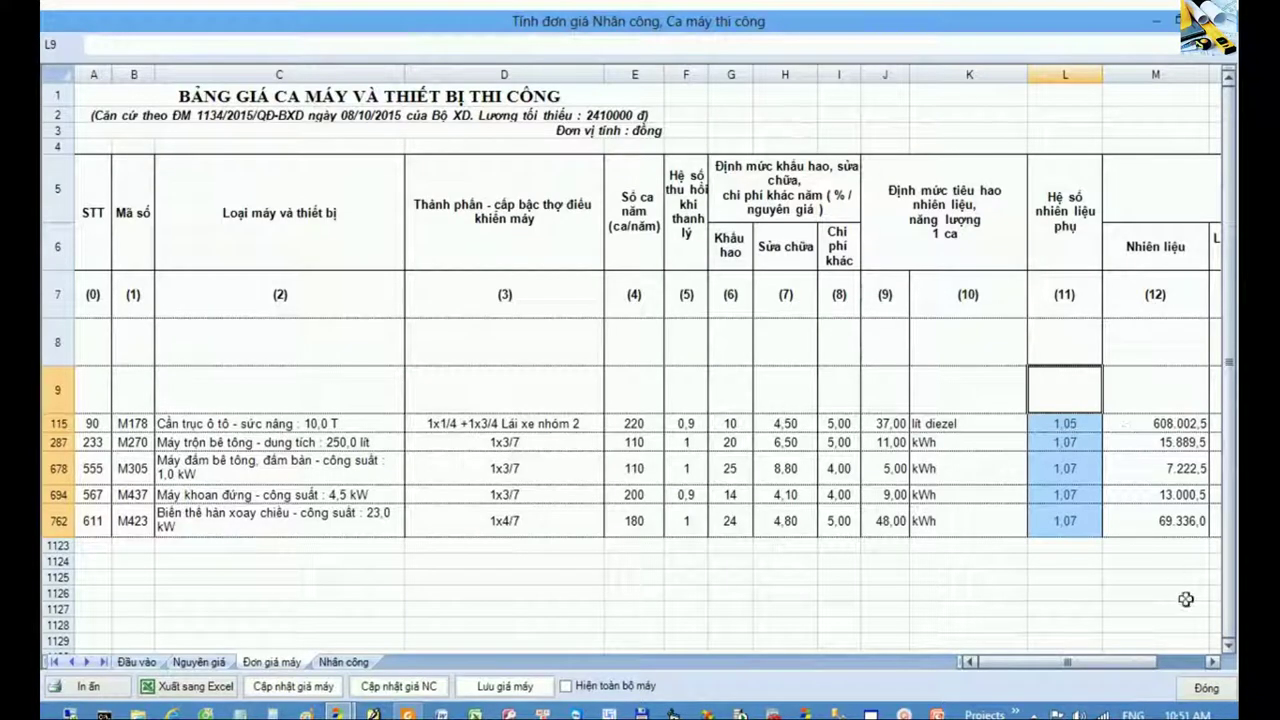
- Bring the fuel, driver wage, depreciation, repair and other-cost columns into view and mark each
{"action": "left_click", "coordinate": [1211, 662]}
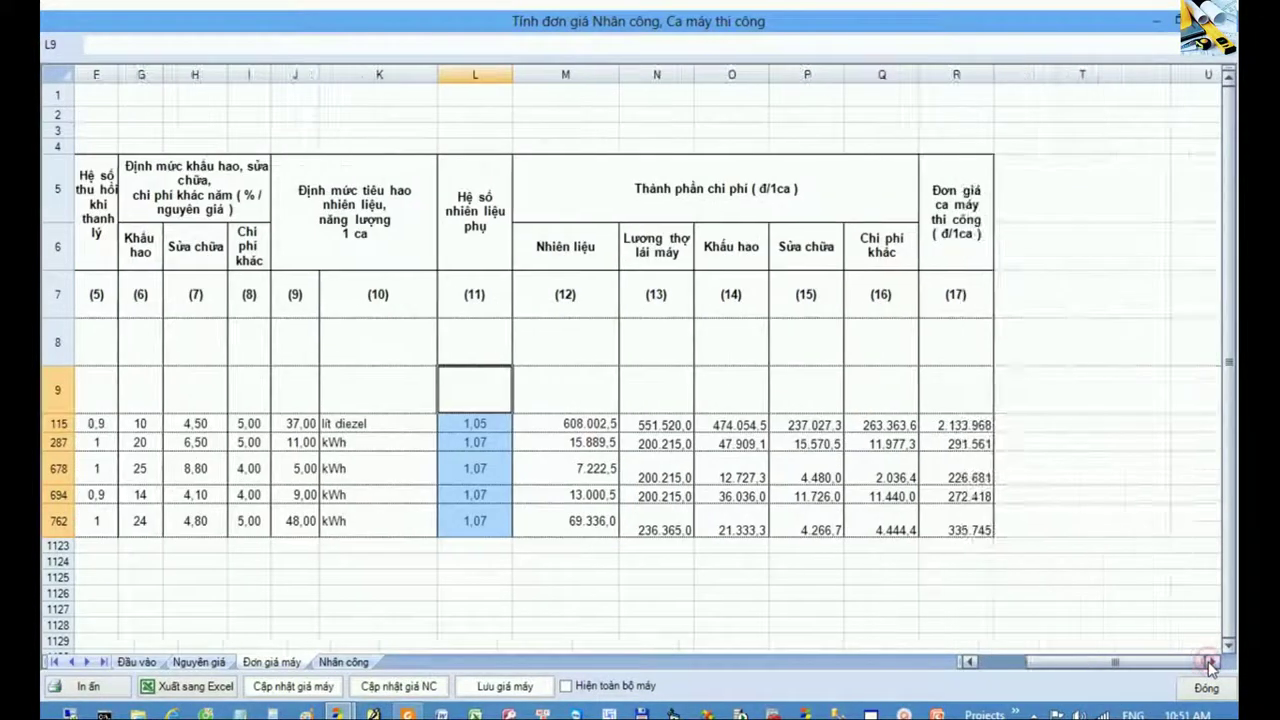
{"action": "left_click_drag", "start_coordinate": [566, 246], "coordinate": [586, 521]}
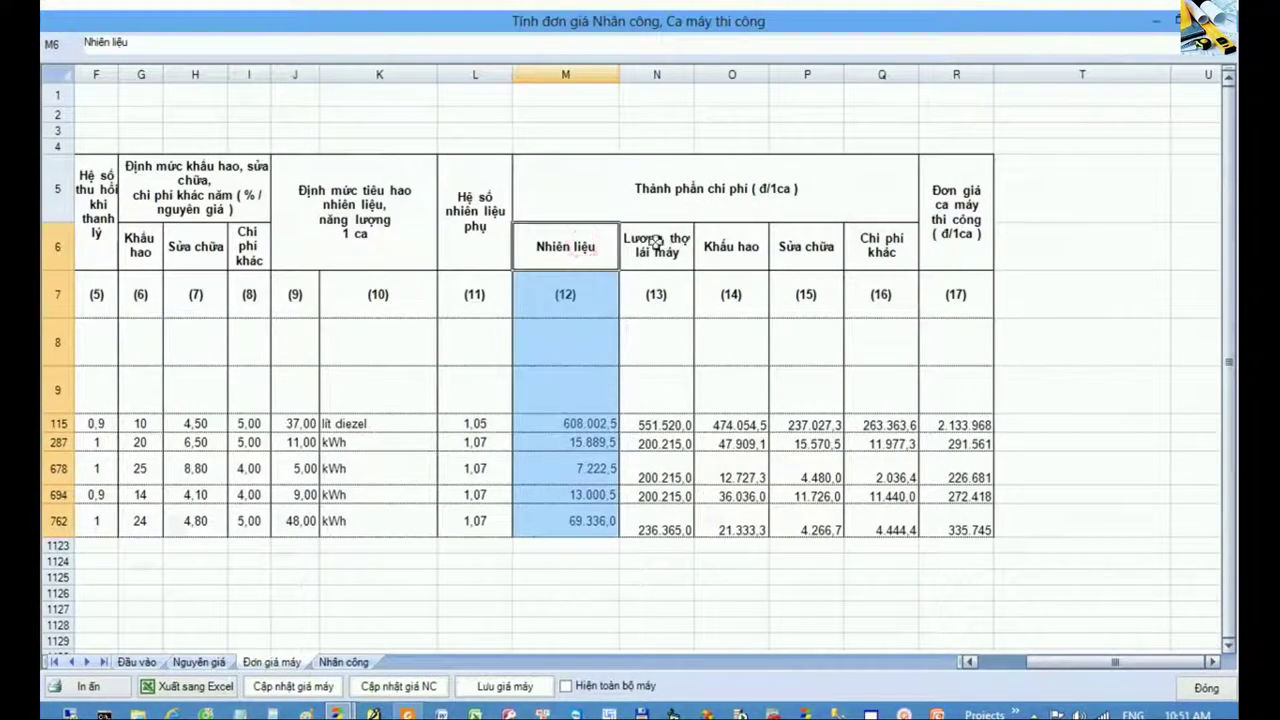
{"action": "left_click_drag", "start_coordinate": [658, 246], "coordinate": [666, 500]}
{"action": "left_click_drag", "start_coordinate": [735, 246], "coordinate": [736, 496]}
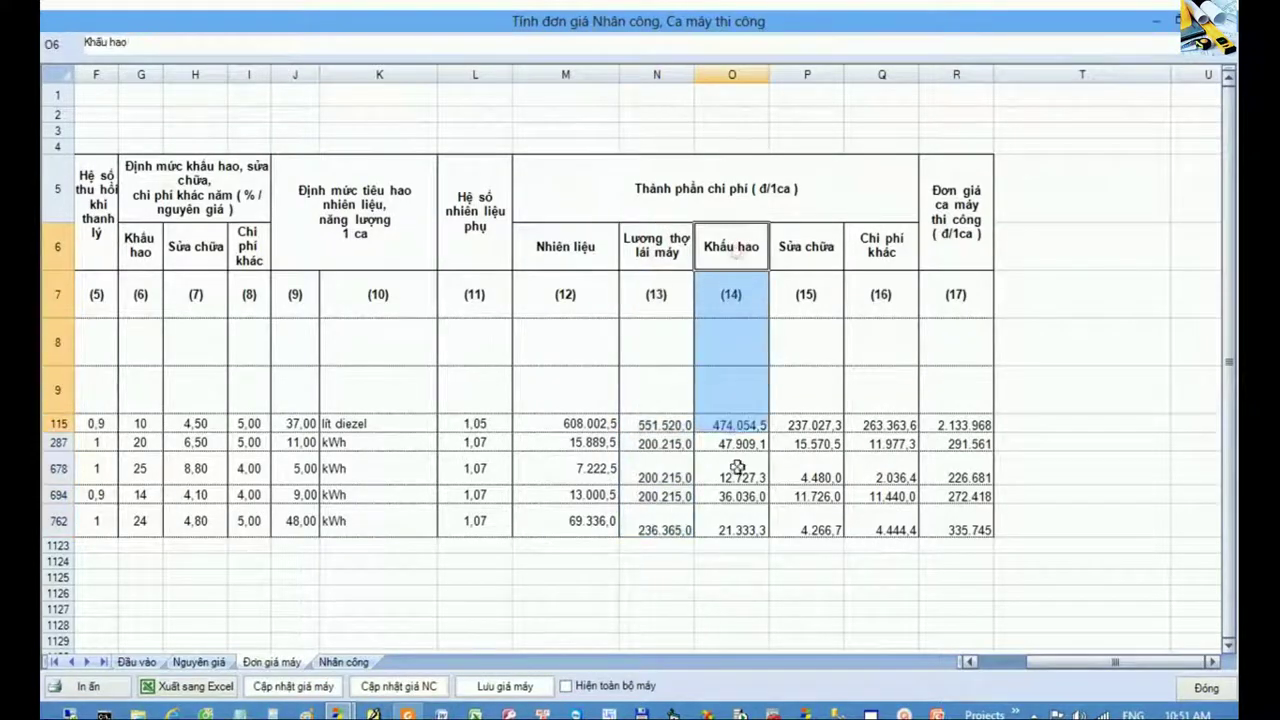
{"action": "left_click_drag", "start_coordinate": [806, 246], "coordinate": [806, 521]}
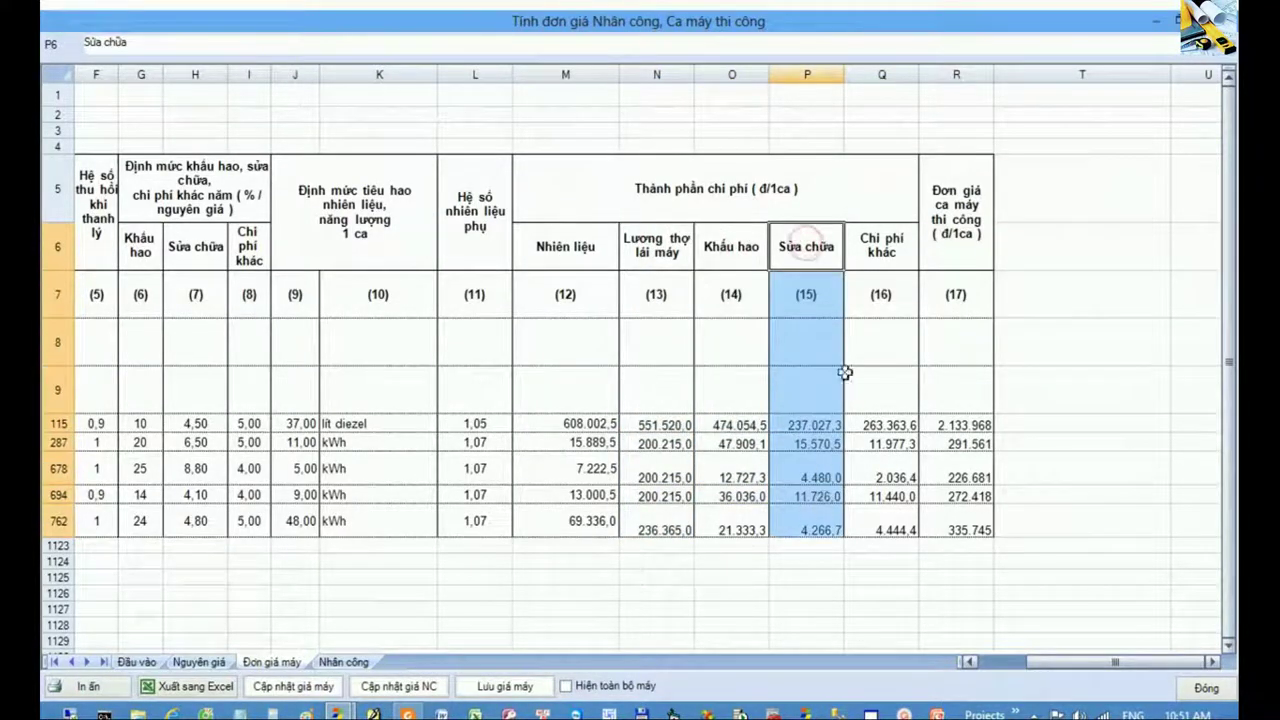
{"action": "left_click_drag", "start_coordinate": [895, 232], "coordinate": [891, 495]}
{"action": "left_click", "coordinate": [891, 474]}
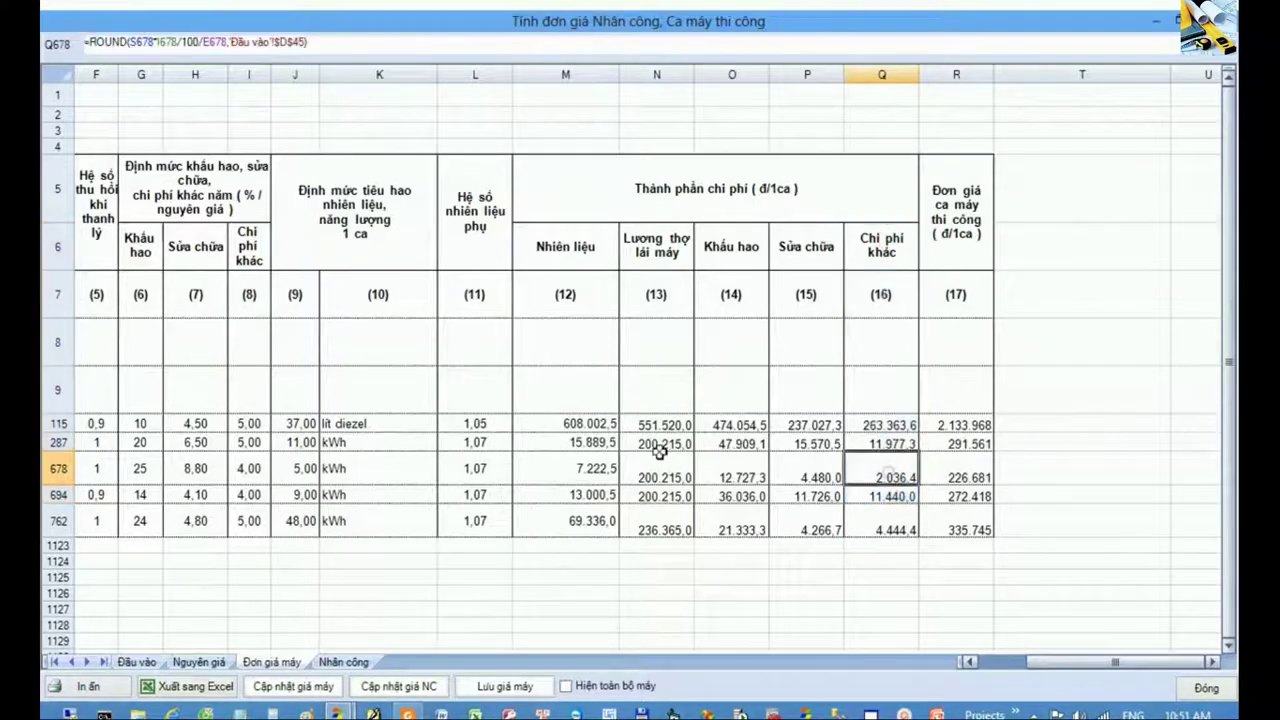
- Inspect the crane's and concrete mixer's fuel, driver wage, depreciation, repair and other-cost formulas
{"action": "double_click", "coordinate": [598, 442]}
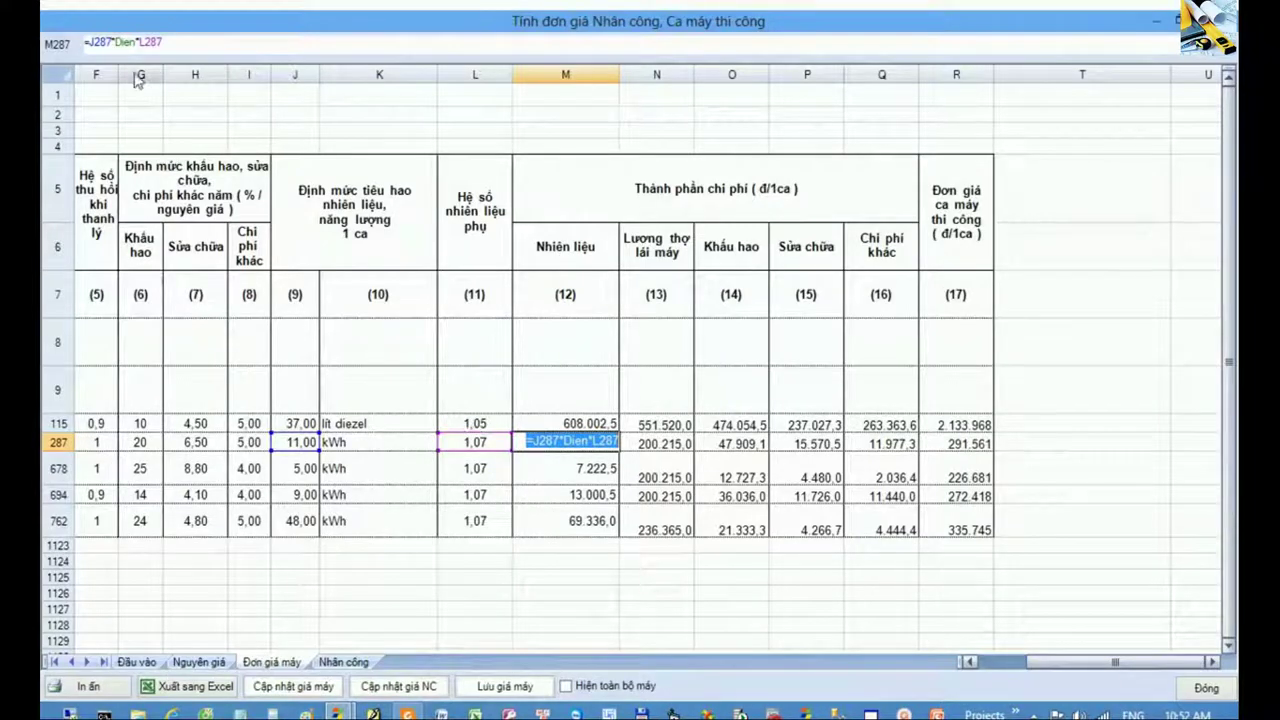
{"action": "double_click", "coordinate": [670, 421]}
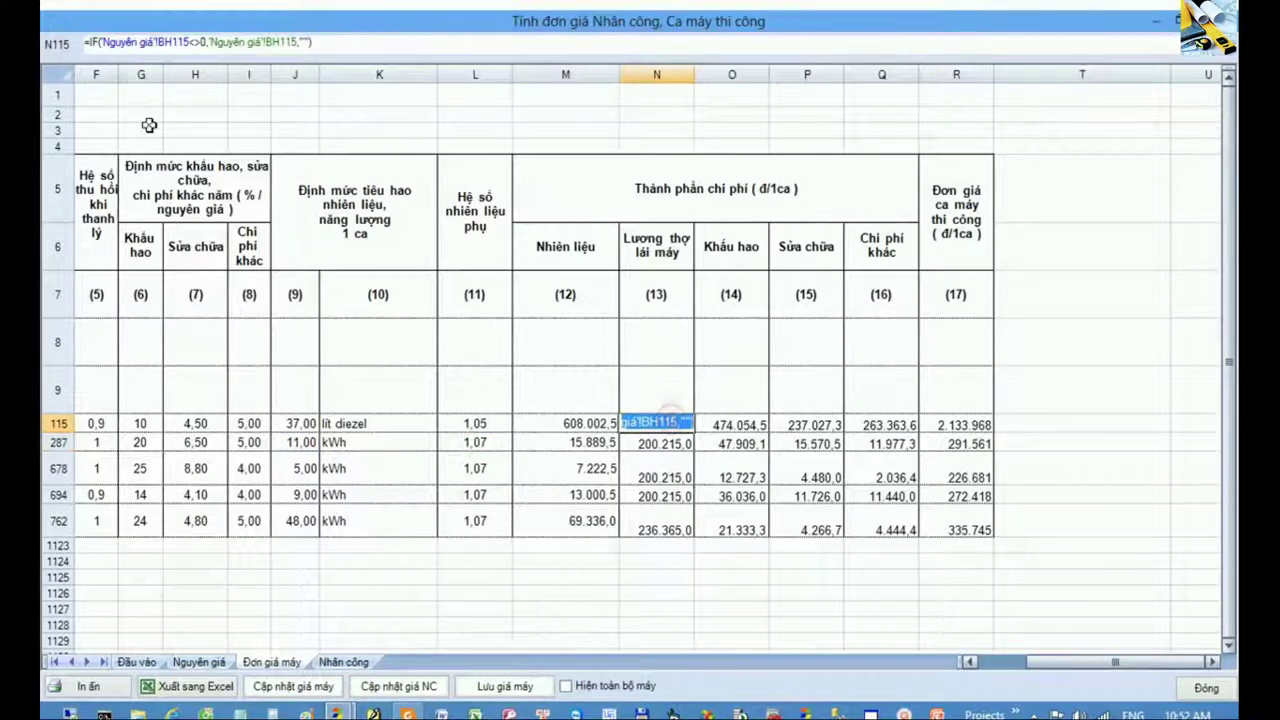
{"action": "double_click", "coordinate": [594, 417]}
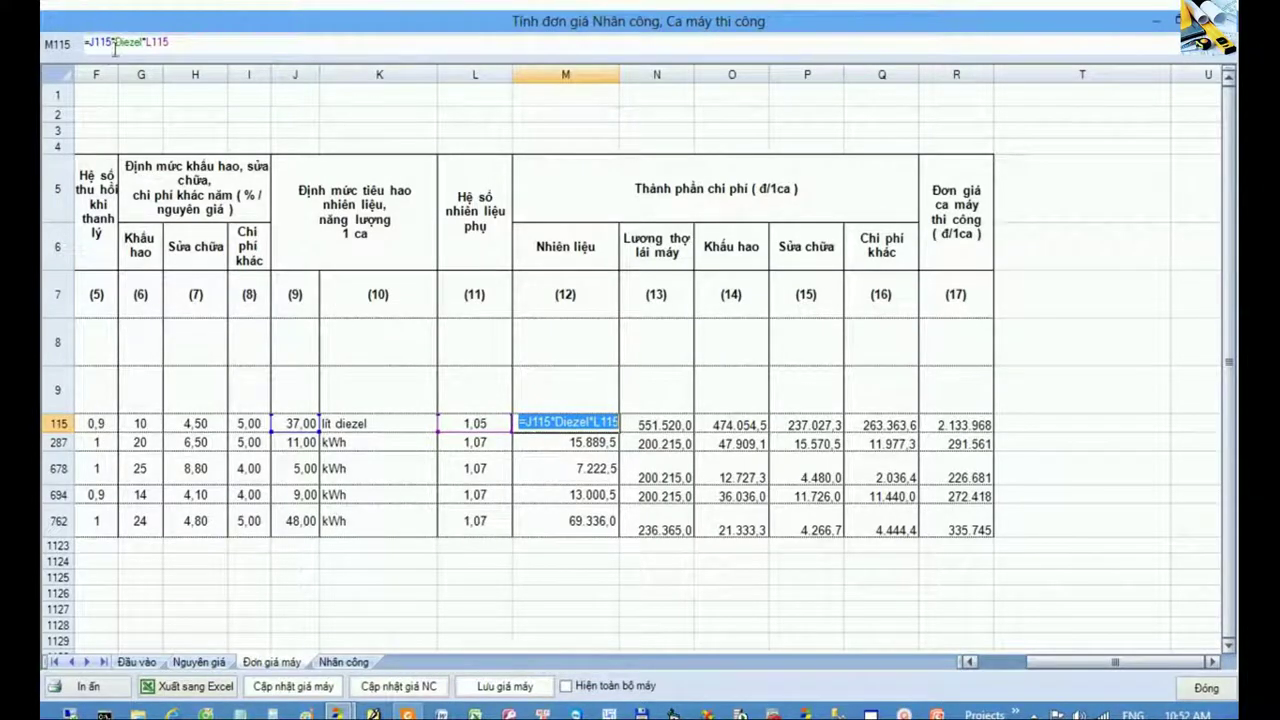
{"action": "double_click", "coordinate": [668, 441]}
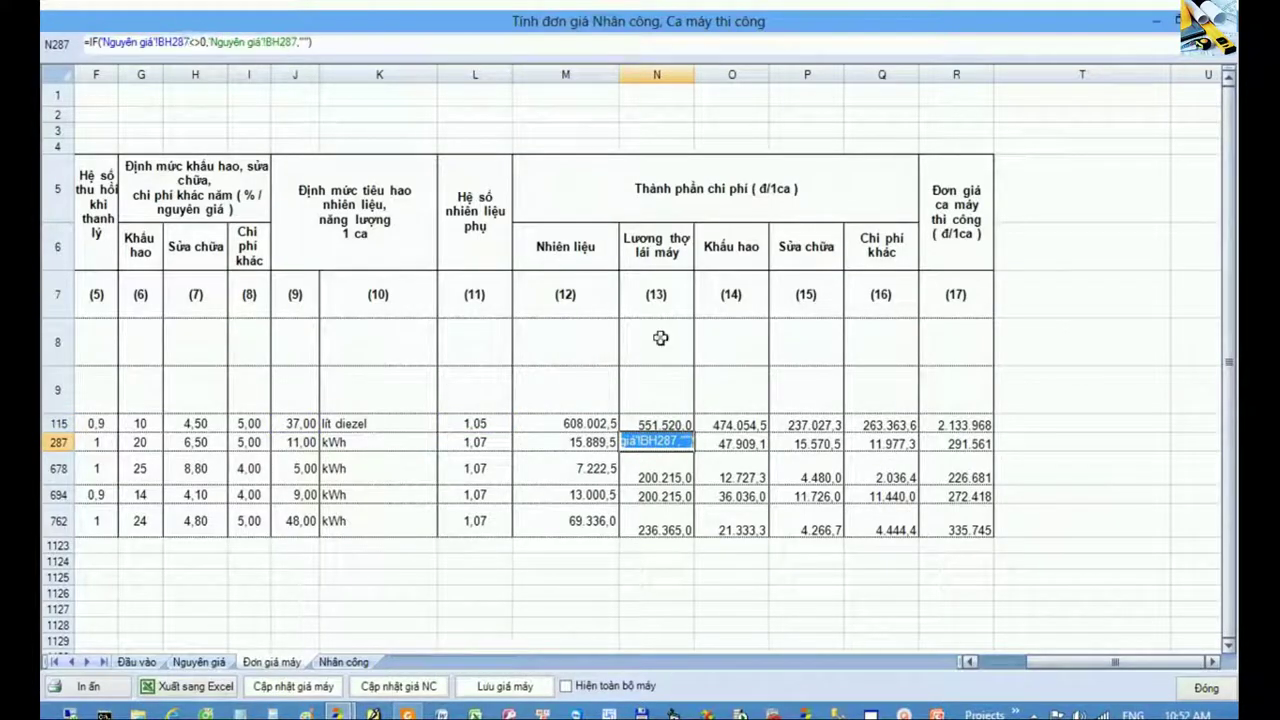
{"action": "double_click", "coordinate": [750, 446]}
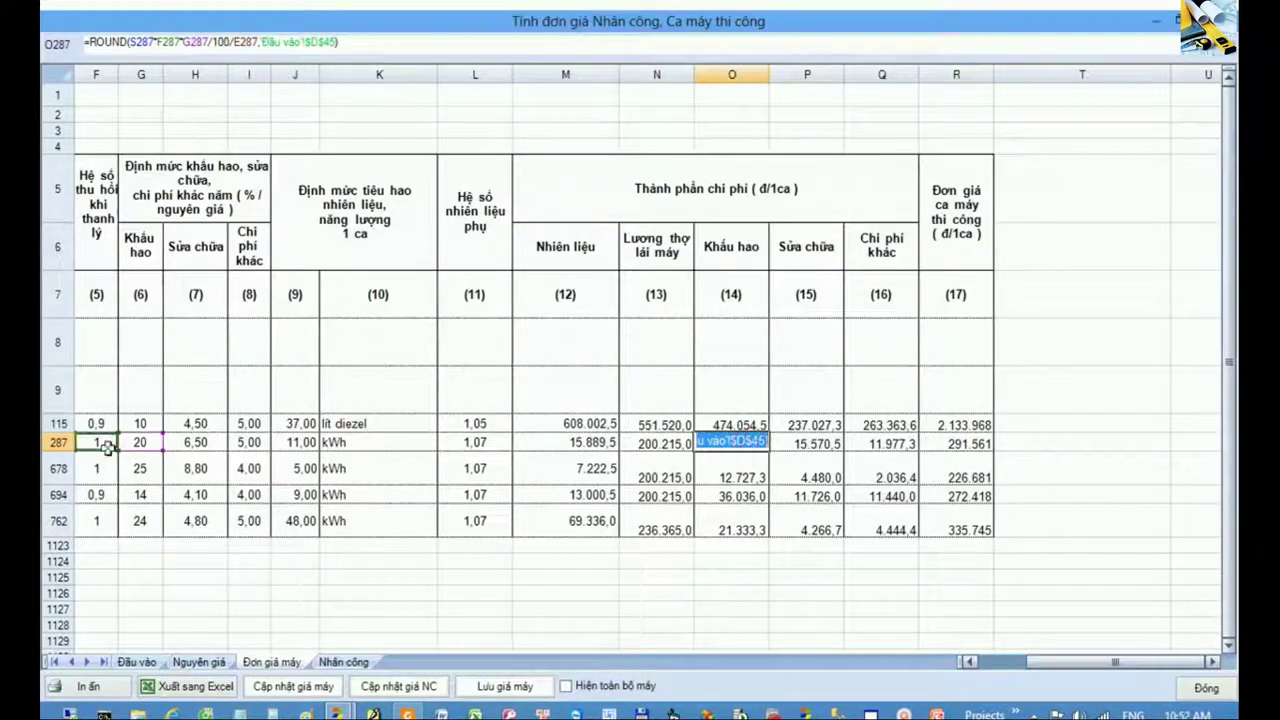
{"action": "double_click", "coordinate": [824, 442]}
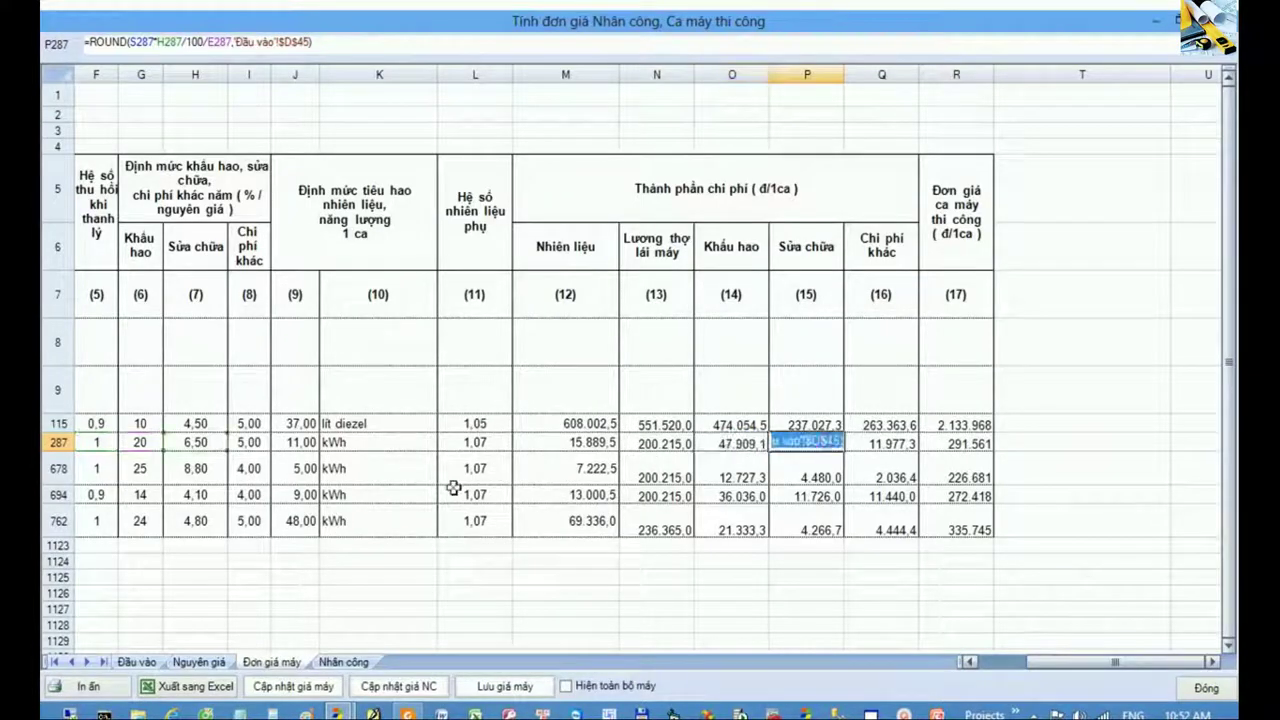
{"action": "double_click", "coordinate": [896, 447]}
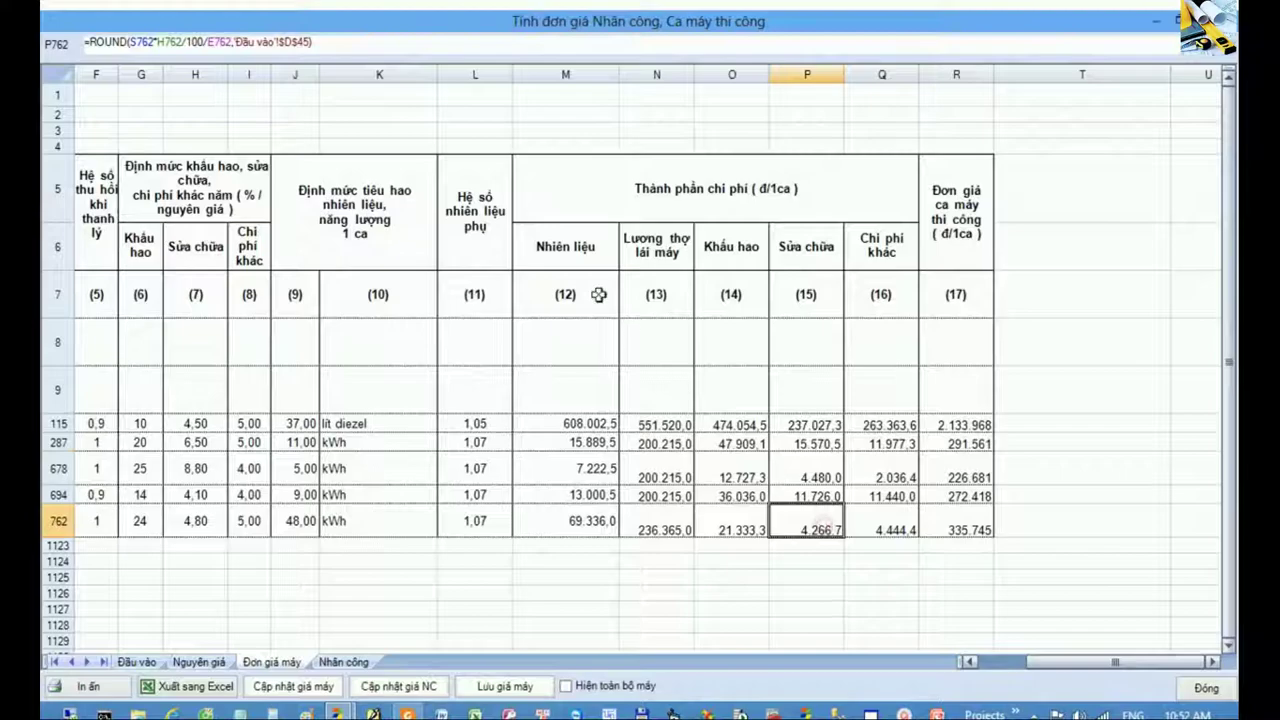
{"action": "left_click_drag", "start_coordinate": [568, 242], "coordinate": [891, 534]}
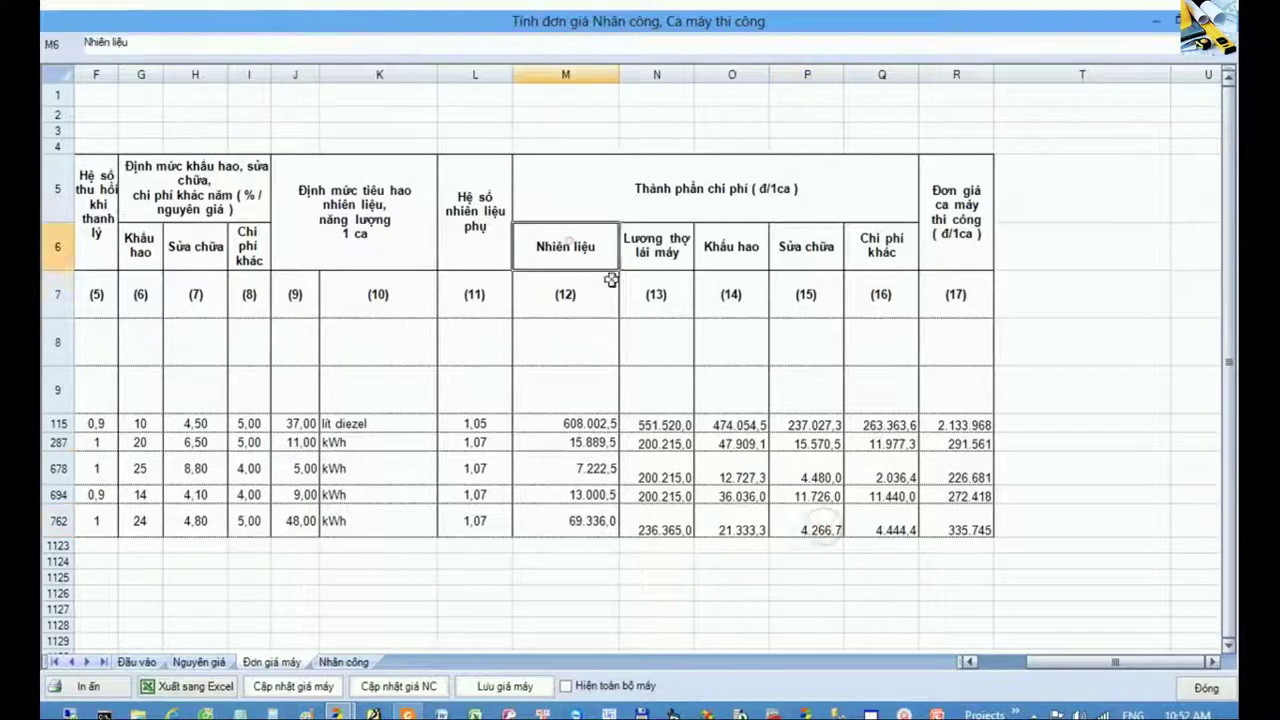
- Check the machine-shift unit price formulas, then show the Nhân công labour price sheet
{"action": "double_click", "coordinate": [956, 465]}
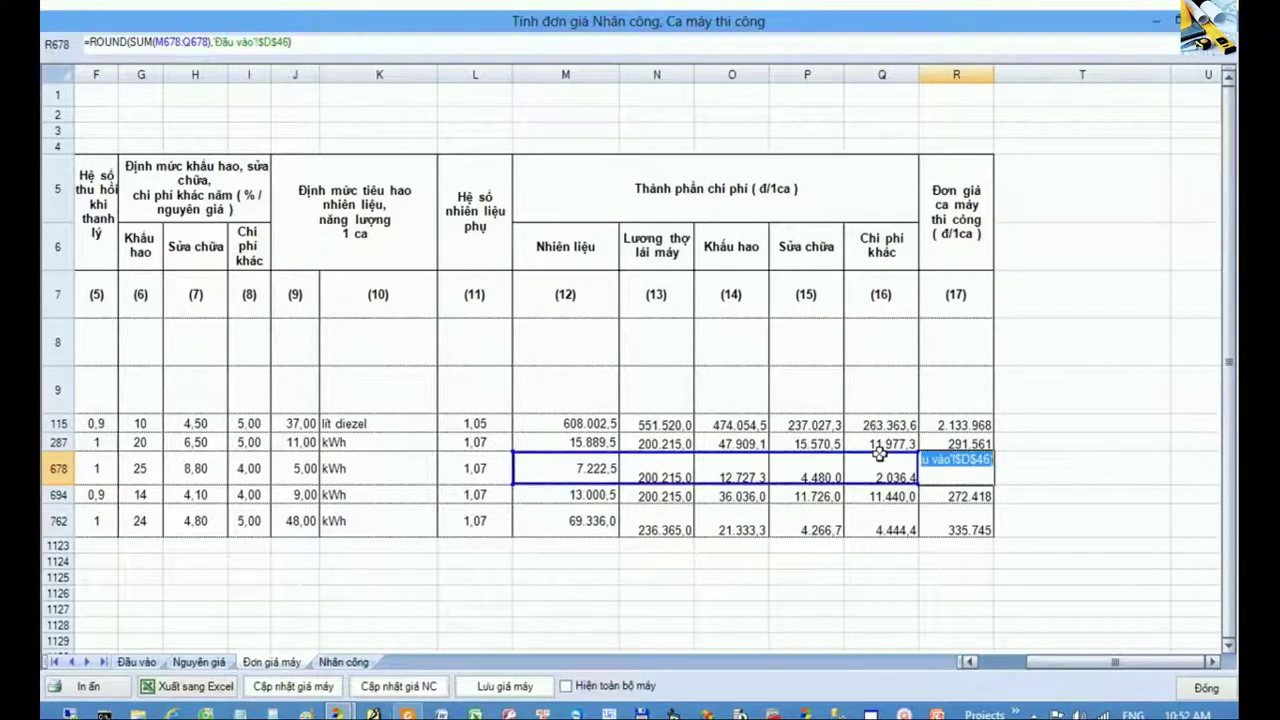
{"action": "left_click", "coordinate": [977, 393]}
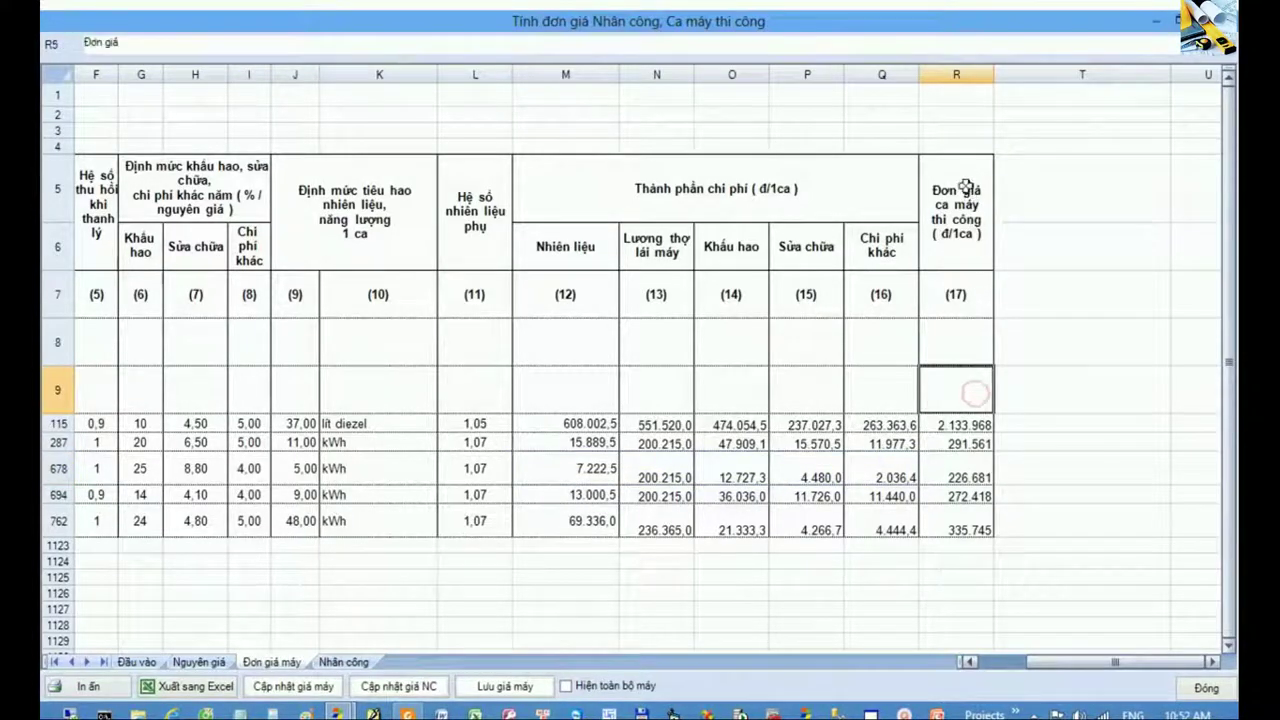
{"action": "left_click_drag", "start_coordinate": [966, 182], "coordinate": [965, 533]}
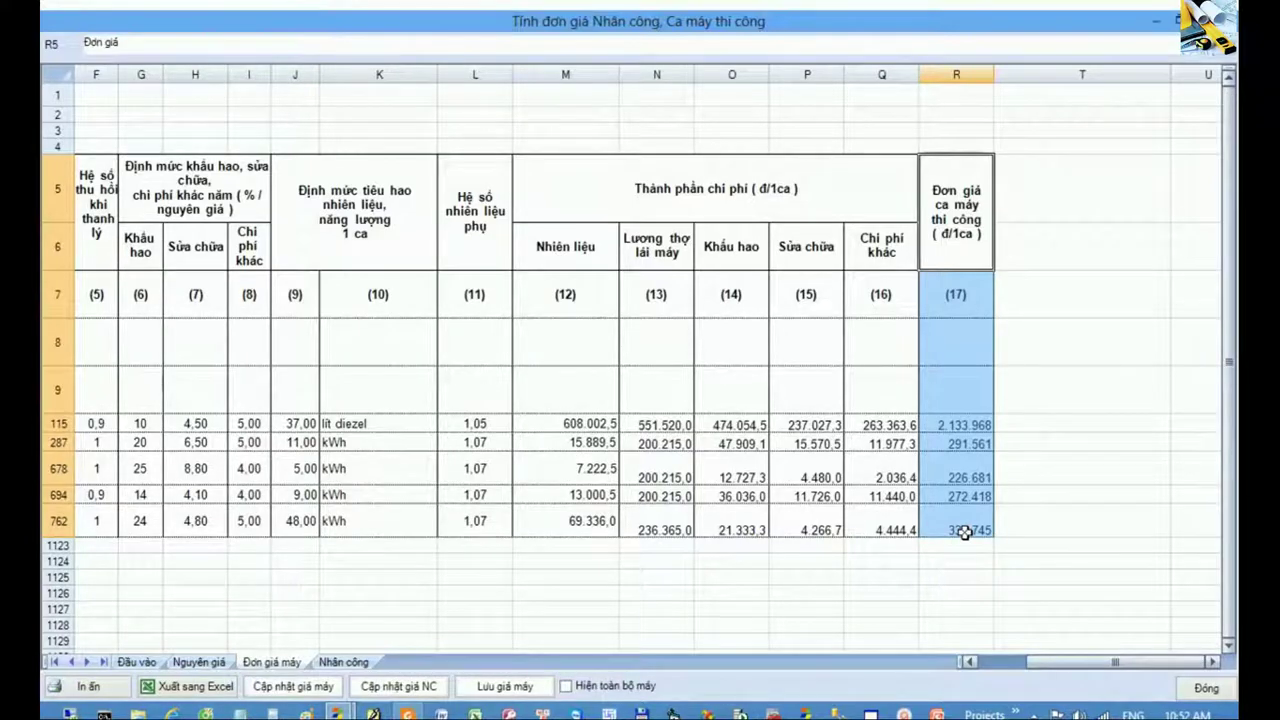
{"action": "left_click", "coordinate": [970, 530]}
{"action": "left_click", "coordinate": [958, 425]}
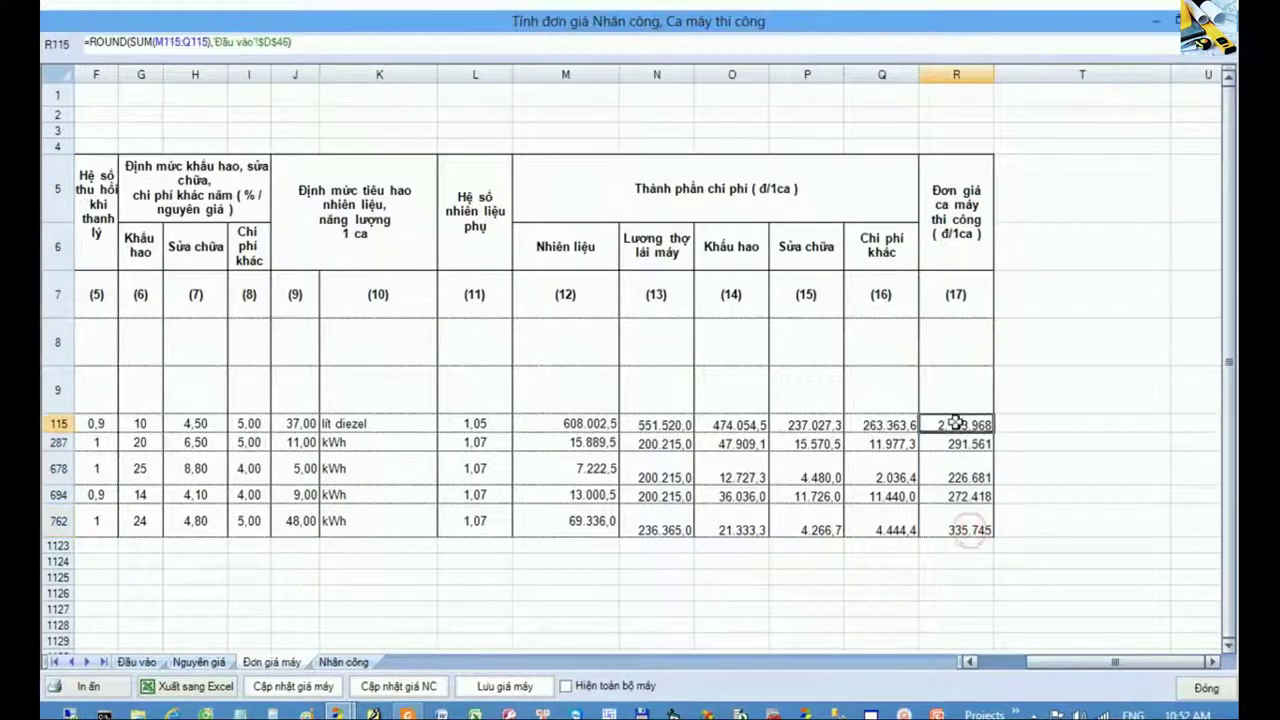
{"action": "left_click", "coordinate": [358, 663]}
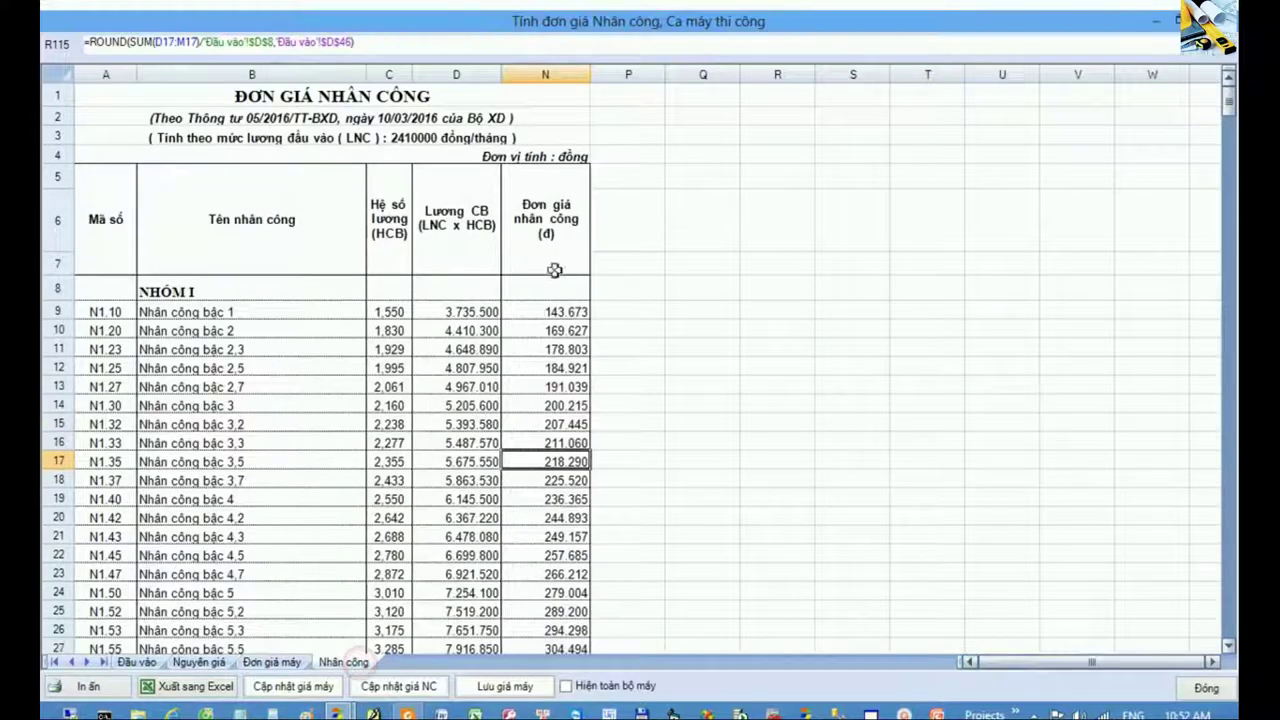
- Compare the labour unit prices on Nhân công with the machine-shift unit prices
{"action": "left_click_drag", "start_coordinate": [553, 255], "coordinate": [554, 592]}
{"action": "left_click", "coordinate": [554, 556]}
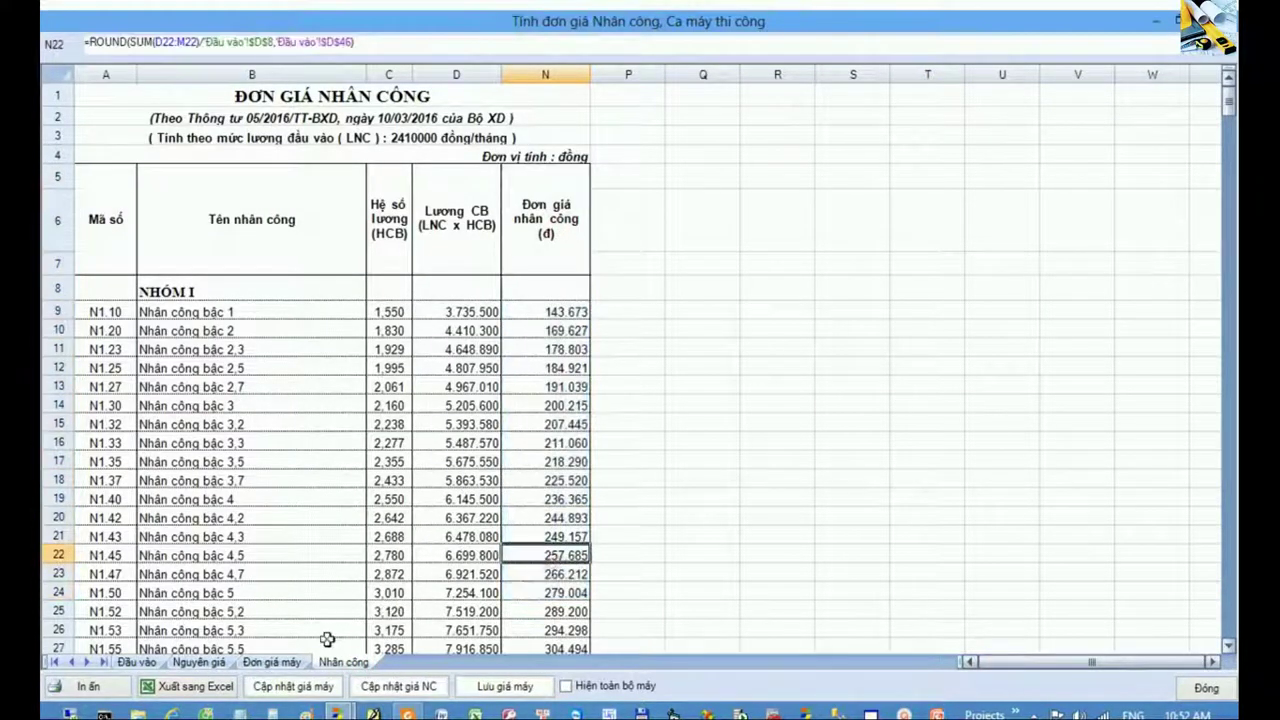
{"action": "left_click", "coordinate": [272, 662]}
{"action": "left_click_drag", "start_coordinate": [955, 300], "coordinate": [957, 529]}
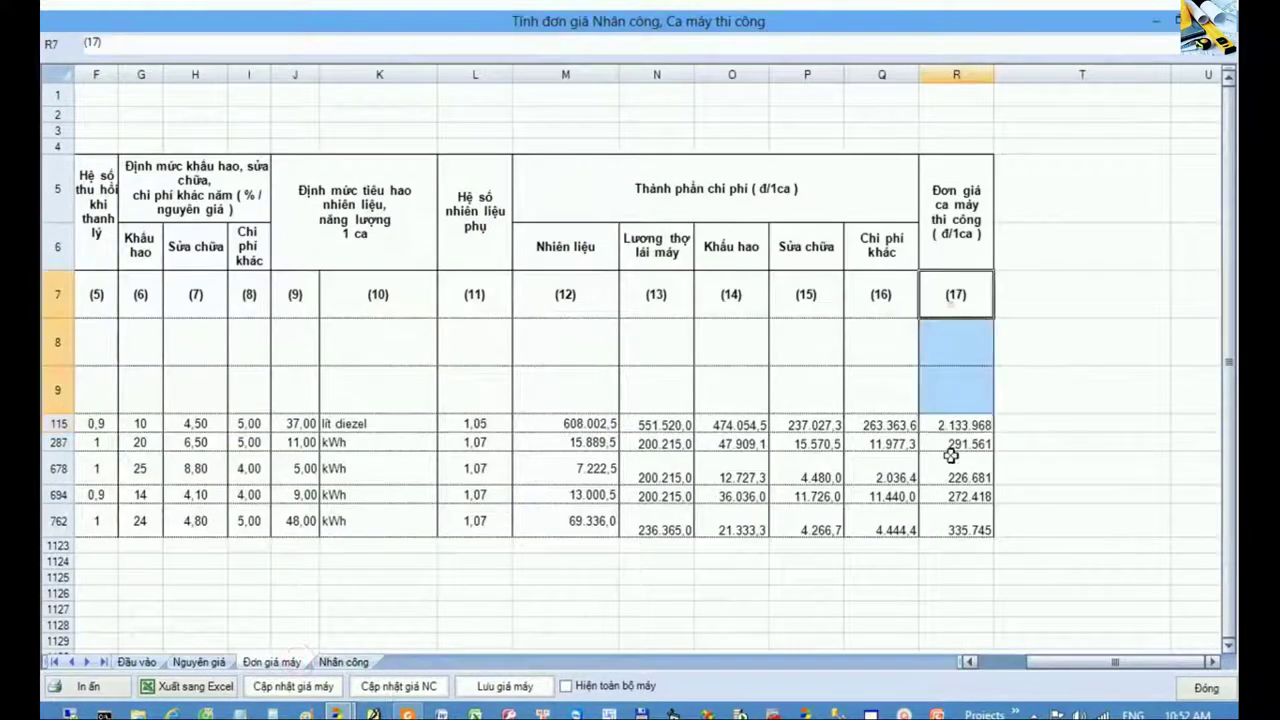
{"action": "left_click", "coordinate": [953, 514]}
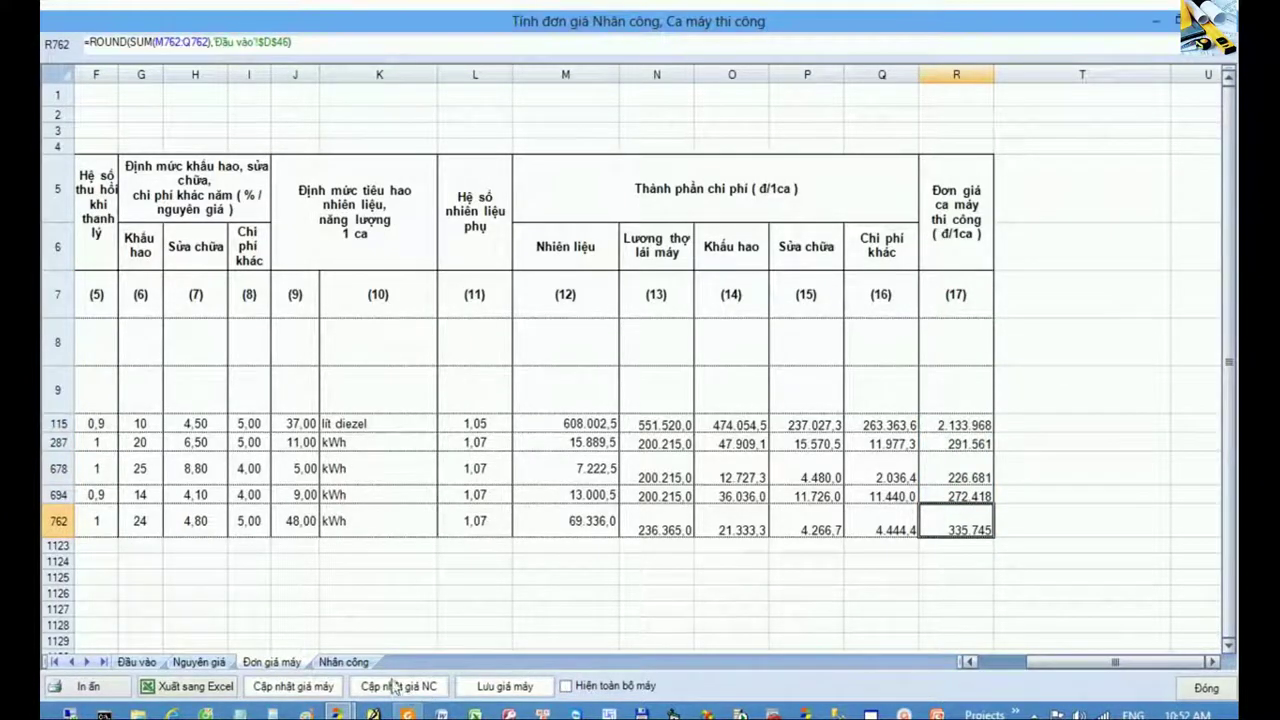
{"action": "left_click", "coordinate": [343, 662]}
{"action": "left_click_drag", "start_coordinate": [543, 266], "coordinate": [548, 492]}
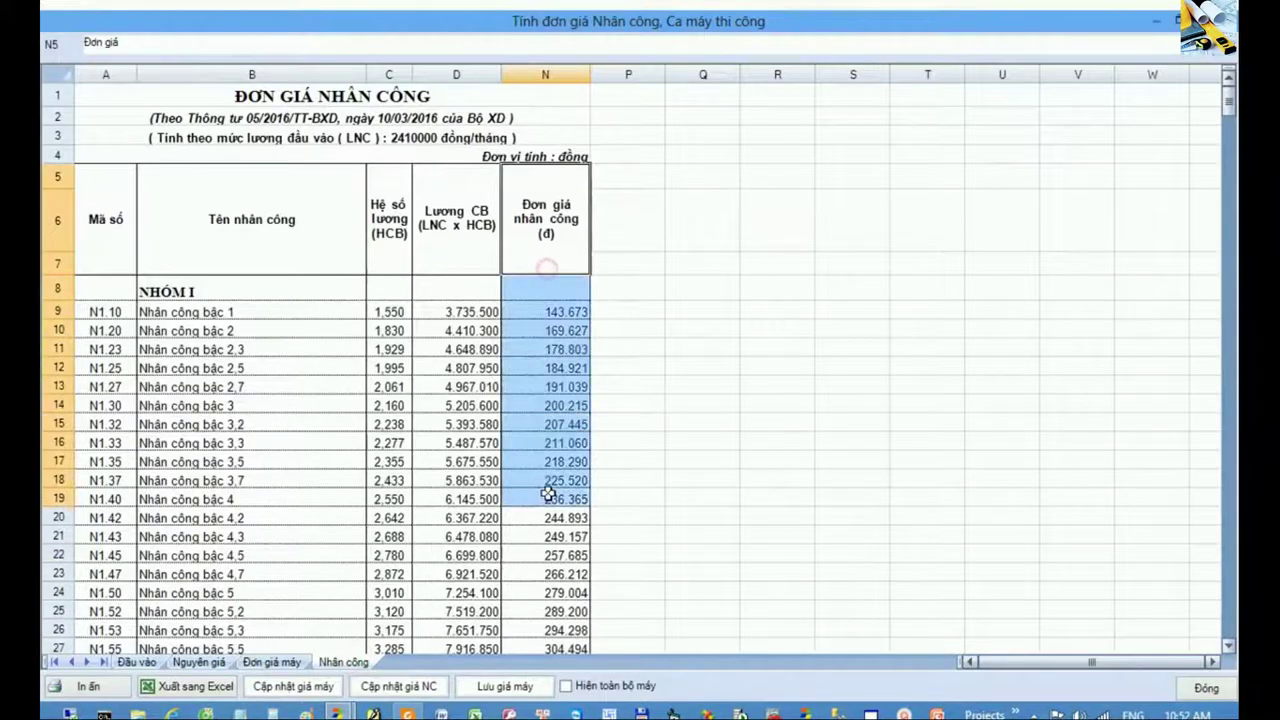
{"action": "left_click", "coordinate": [548, 443]}
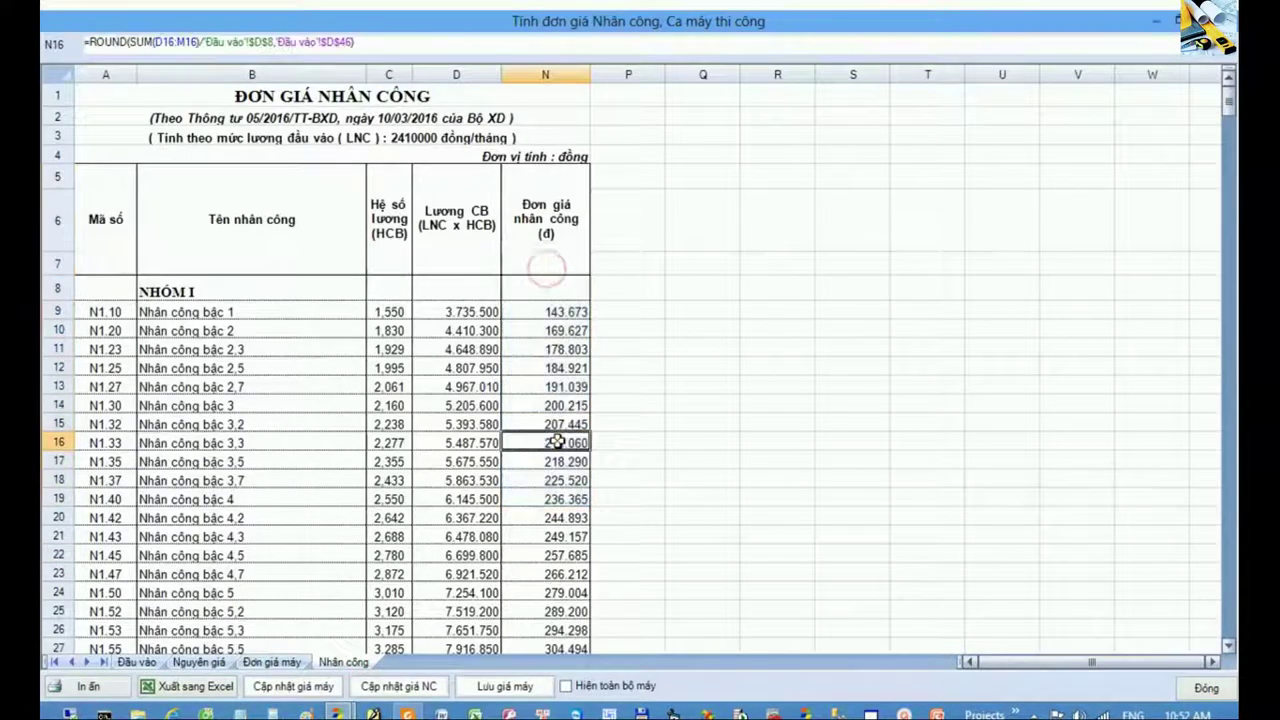
- Update the monthly prices of all 3 labour types using the default labour group
{"action": "left_click", "coordinate": [420, 688]}
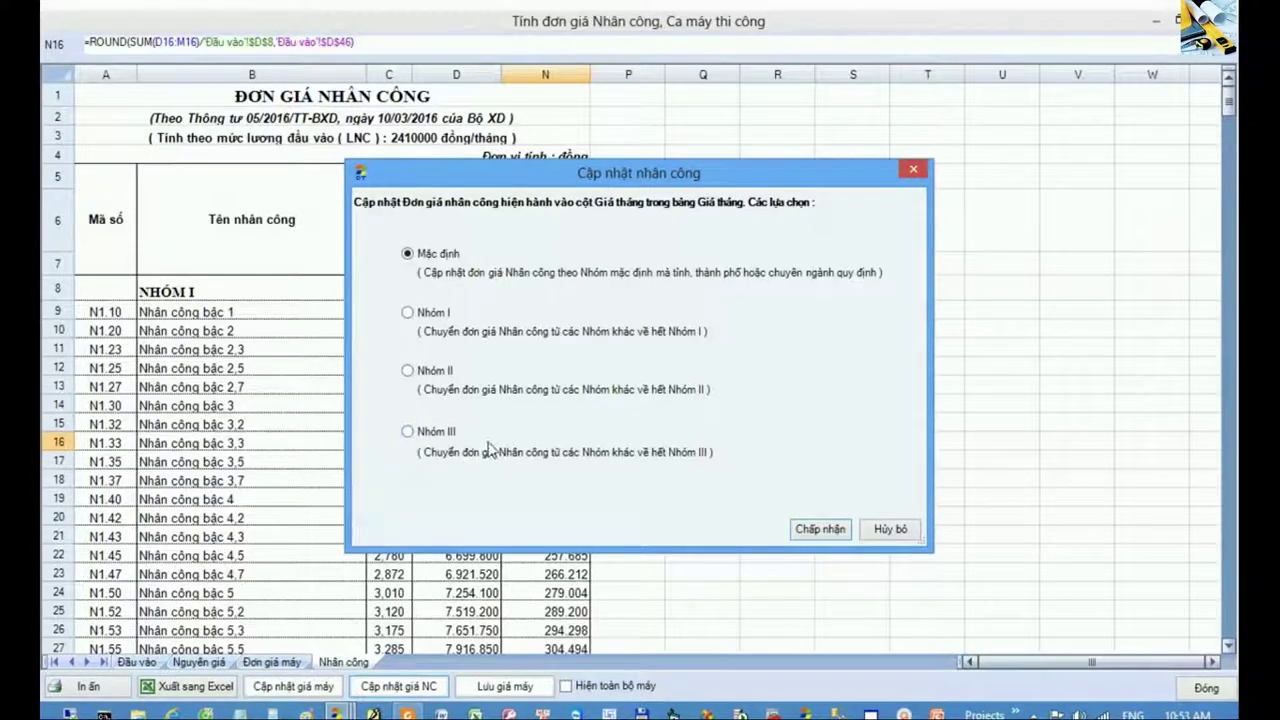
{"action": "left_click", "coordinate": [408, 432]}
{"action": "left_click", "coordinate": [836, 530]}
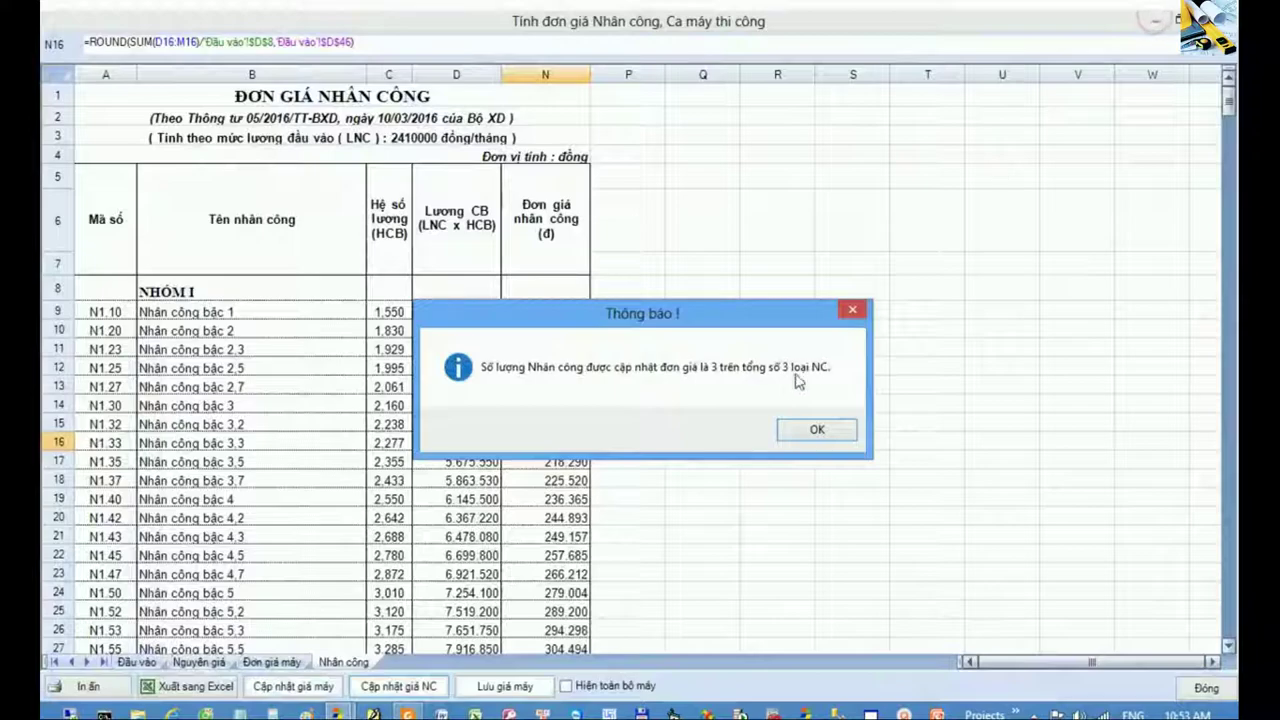
{"action": "left_click", "coordinate": [812, 429]}
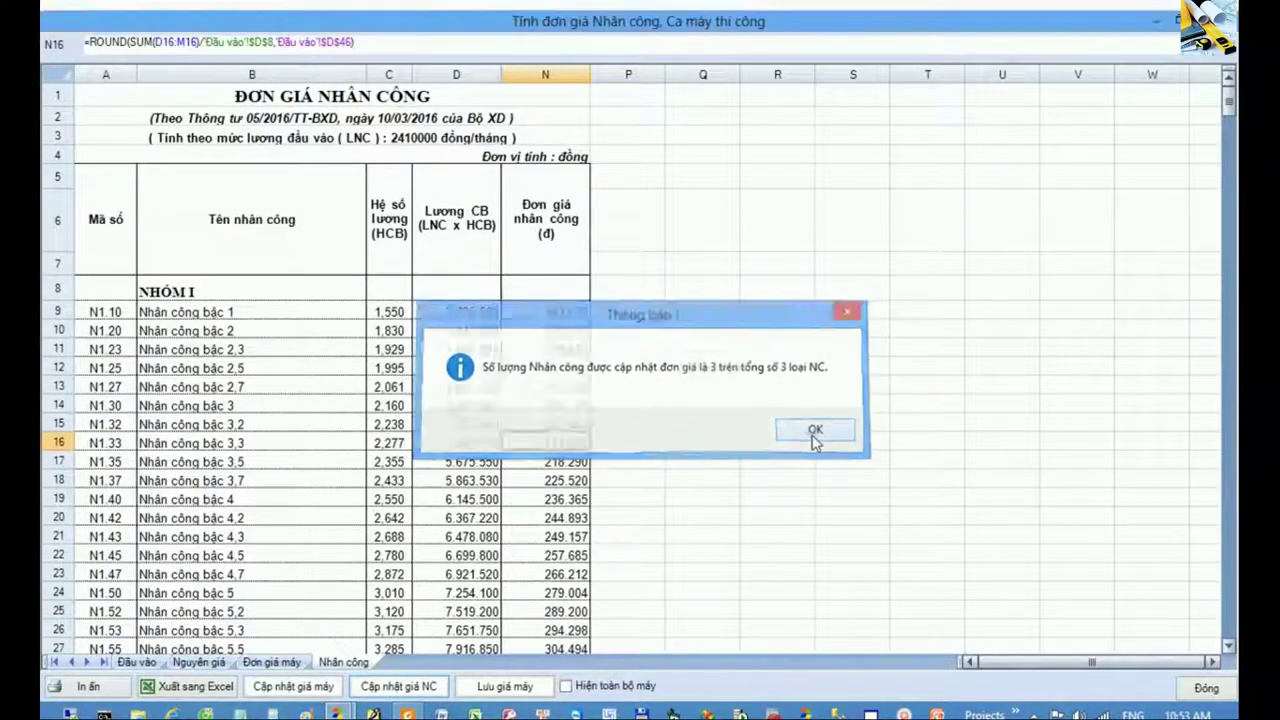
{"action": "left_click", "coordinate": [287, 665]}
- Write the shift prices of all 5 machines into the monthly price table and confirm
{"action": "left_click_drag", "start_coordinate": [957, 205], "coordinate": [963, 537]}
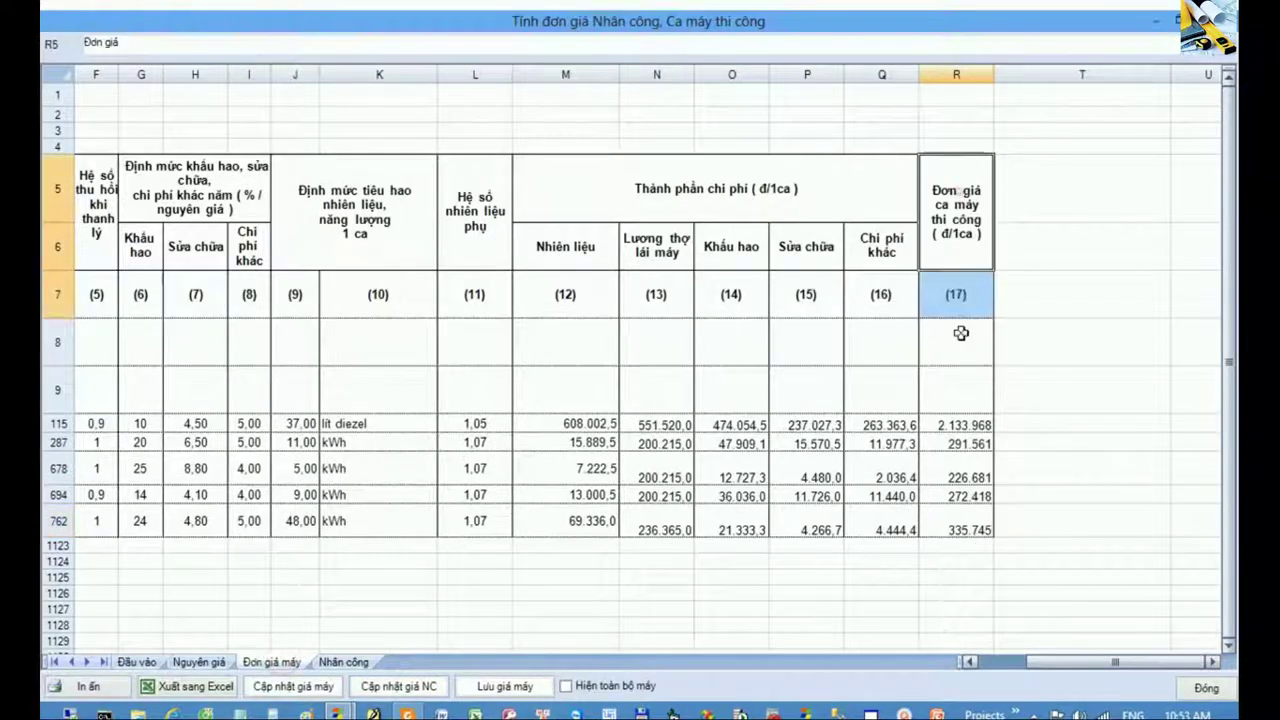
{"action": "left_click", "coordinate": [963, 530]}
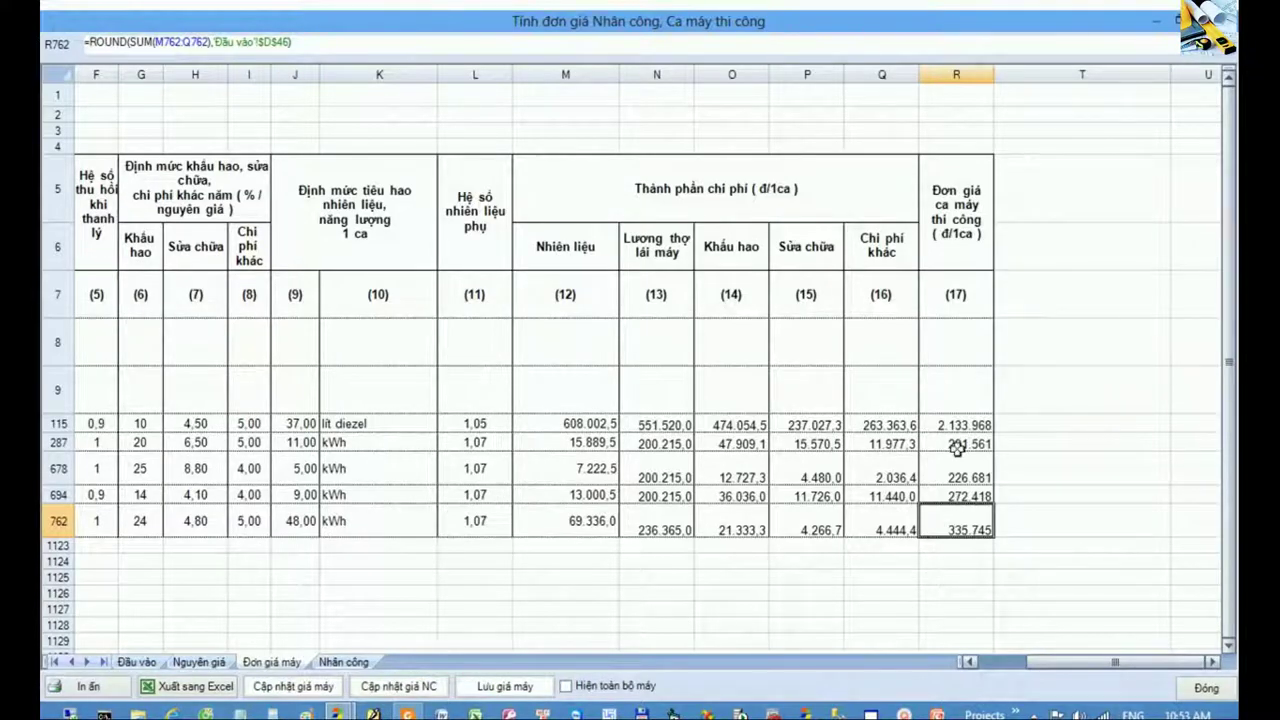
{"action": "left_click", "coordinate": [328, 688]}
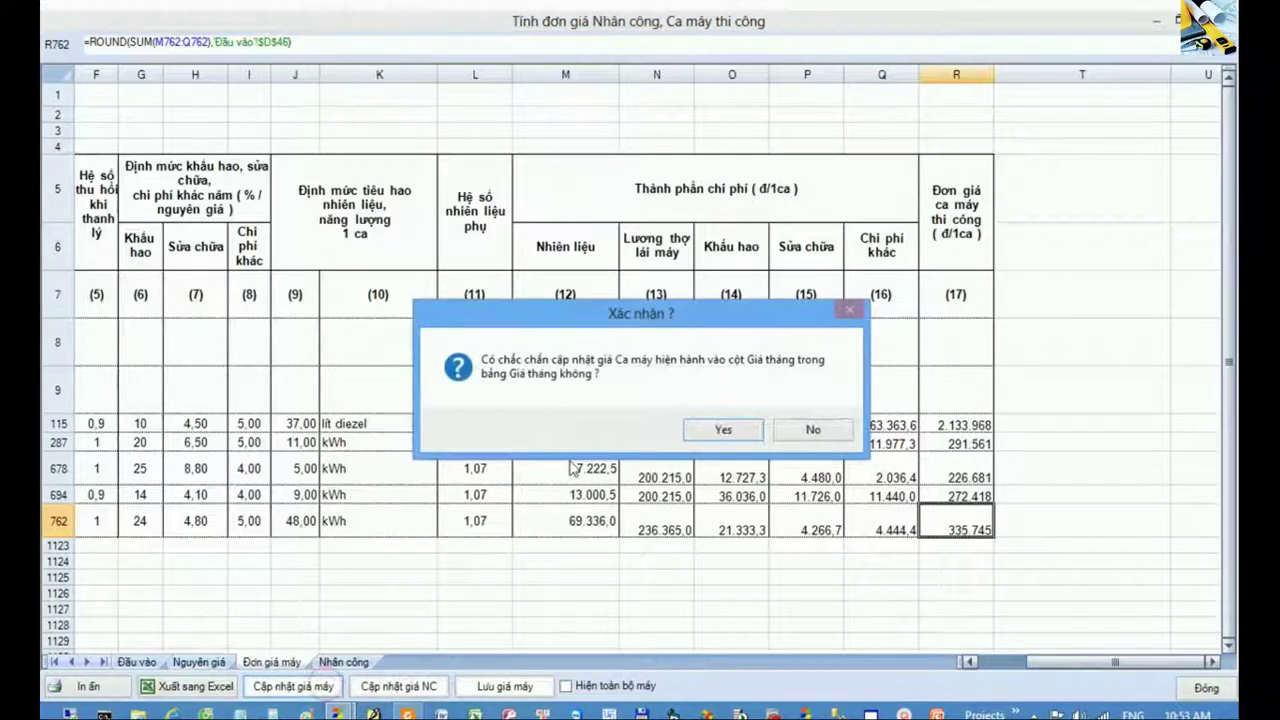
{"action": "left_click", "coordinate": [712, 431]}
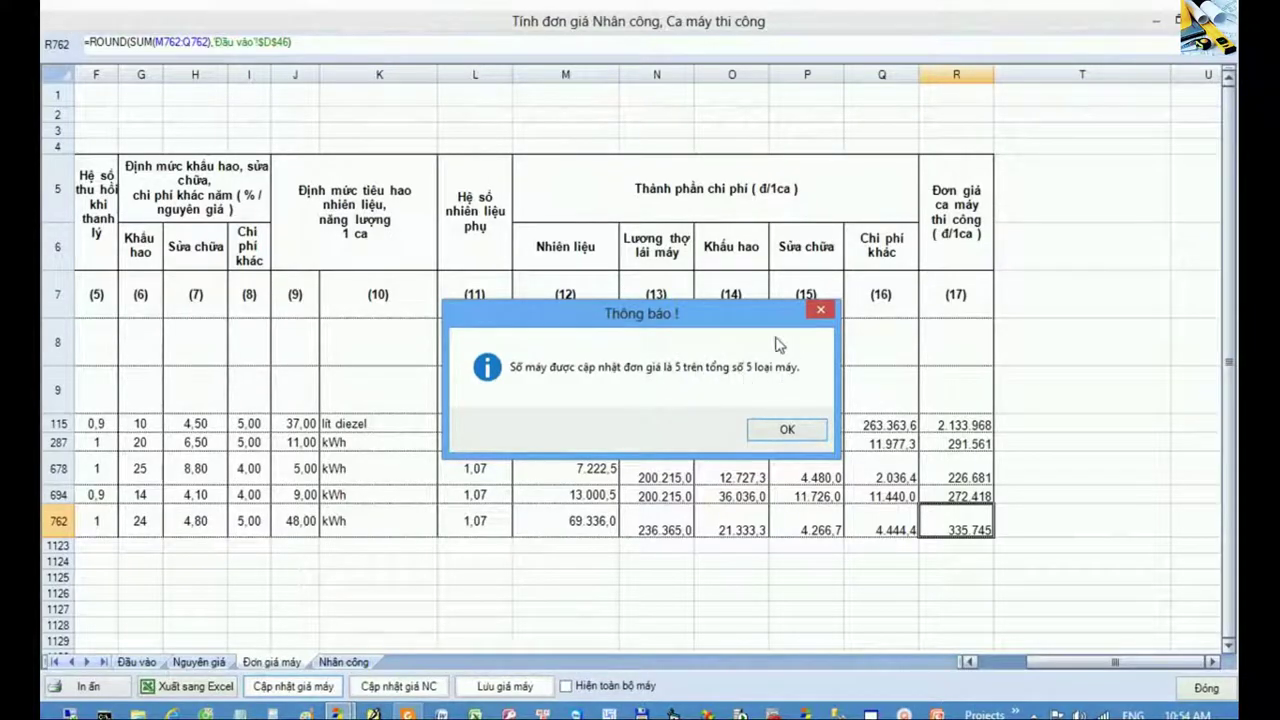
{"action": "left_click", "coordinate": [787, 430]}
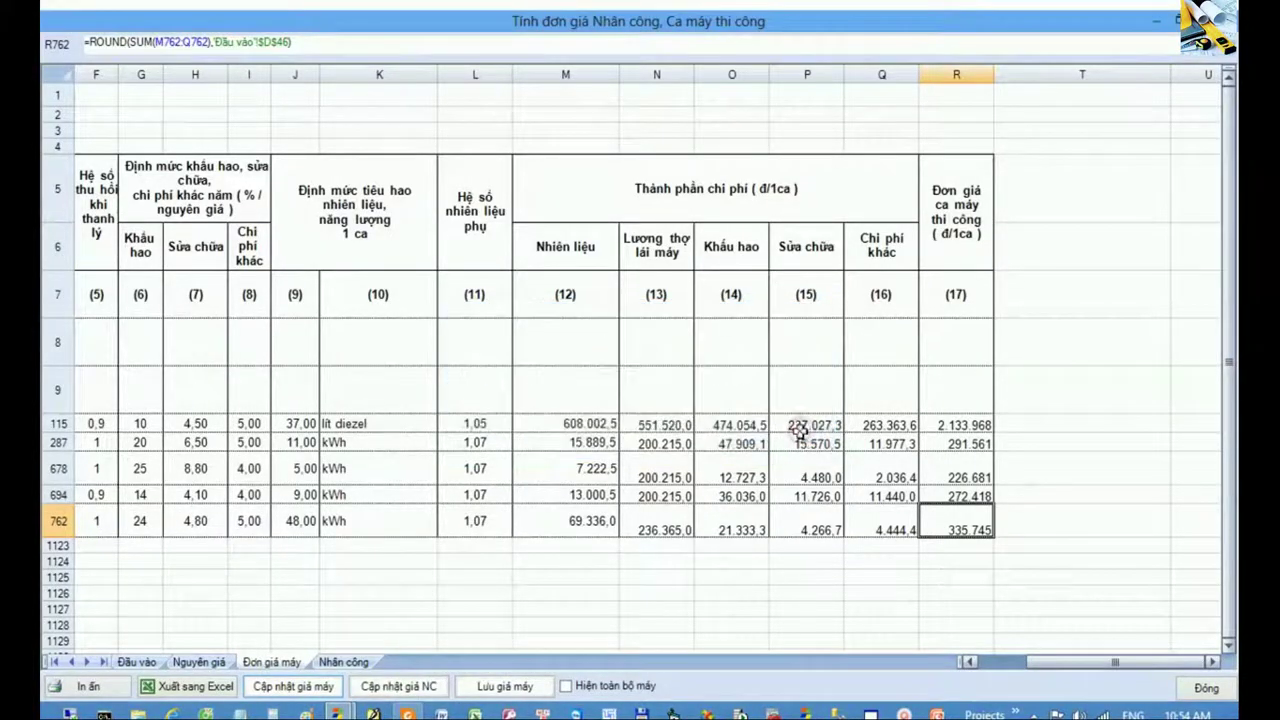
{"action": "left_click", "coordinate": [1175, 20]}
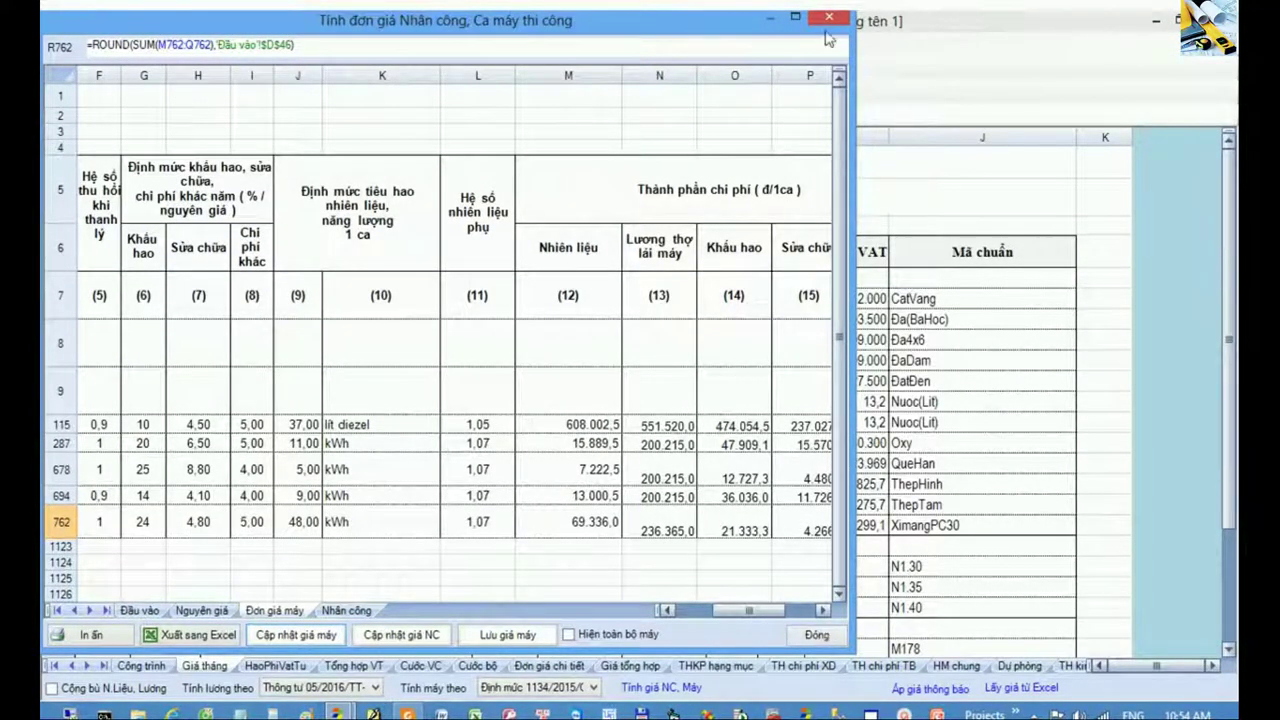
- Close the price calculator and check the monthly labour prices F19:F21 and machine prices F23:F27
{"action": "left_click", "coordinate": [830, 18]}
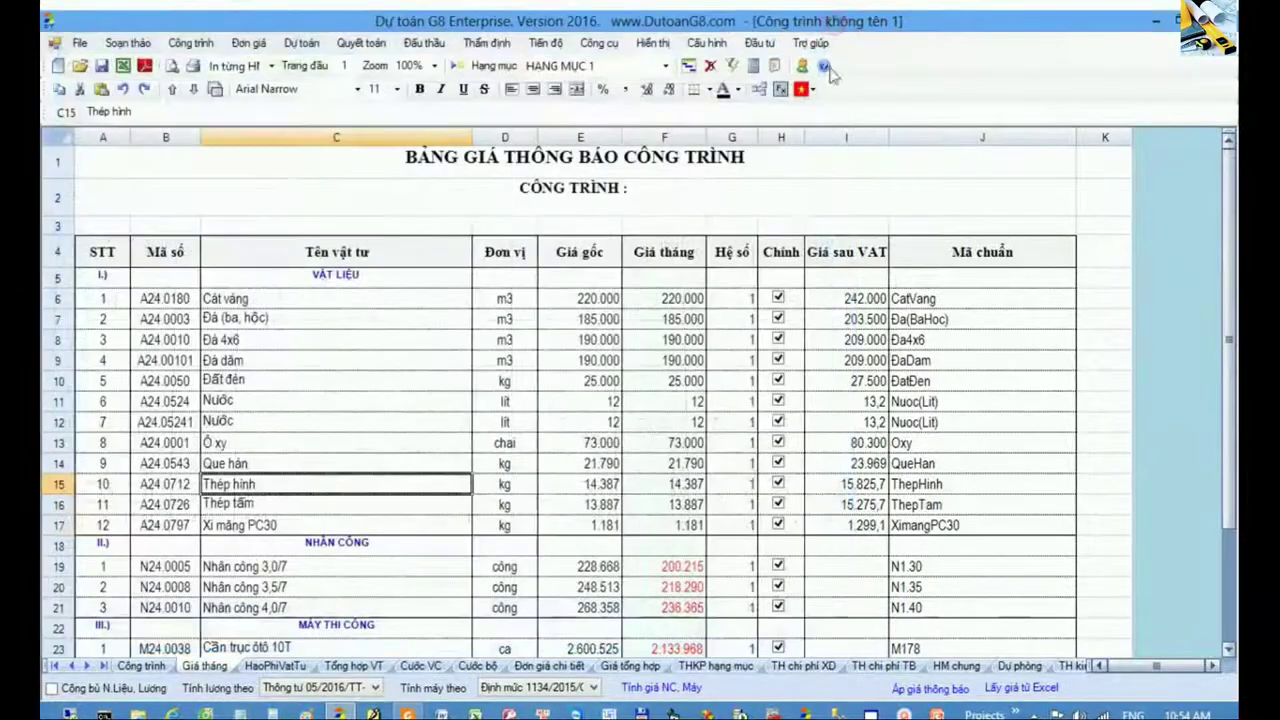
{"action": "scroll", "coordinate": [653, 538], "scroll_direction": "down", "scroll_amount": 2}
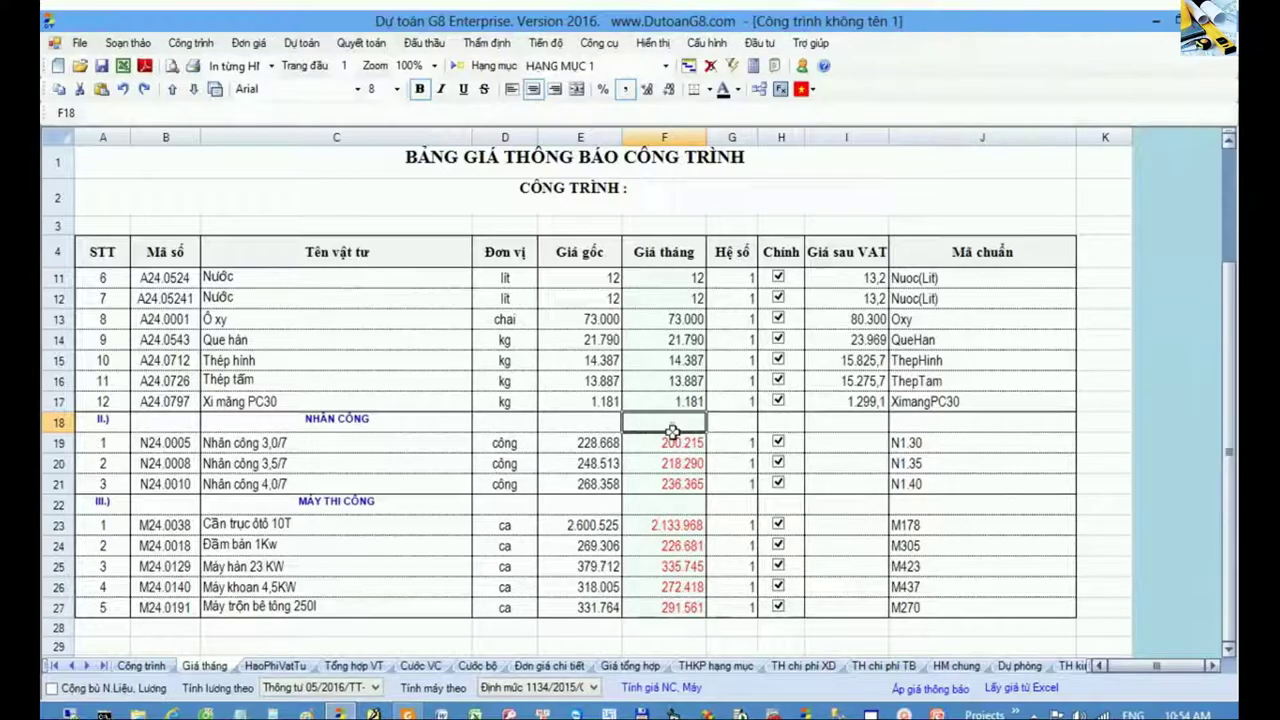
{"action": "left_click_drag", "start_coordinate": [672, 429], "coordinate": [675, 607]}
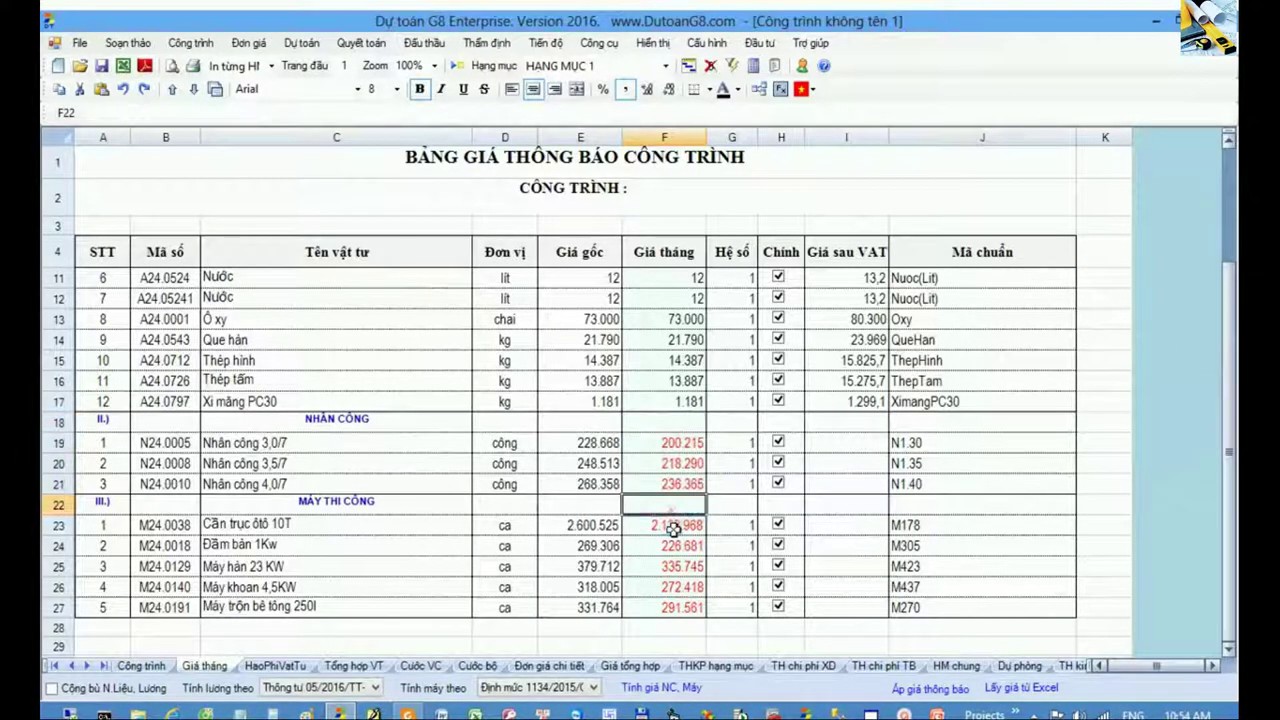
{"action": "left_click", "coordinate": [675, 607]}
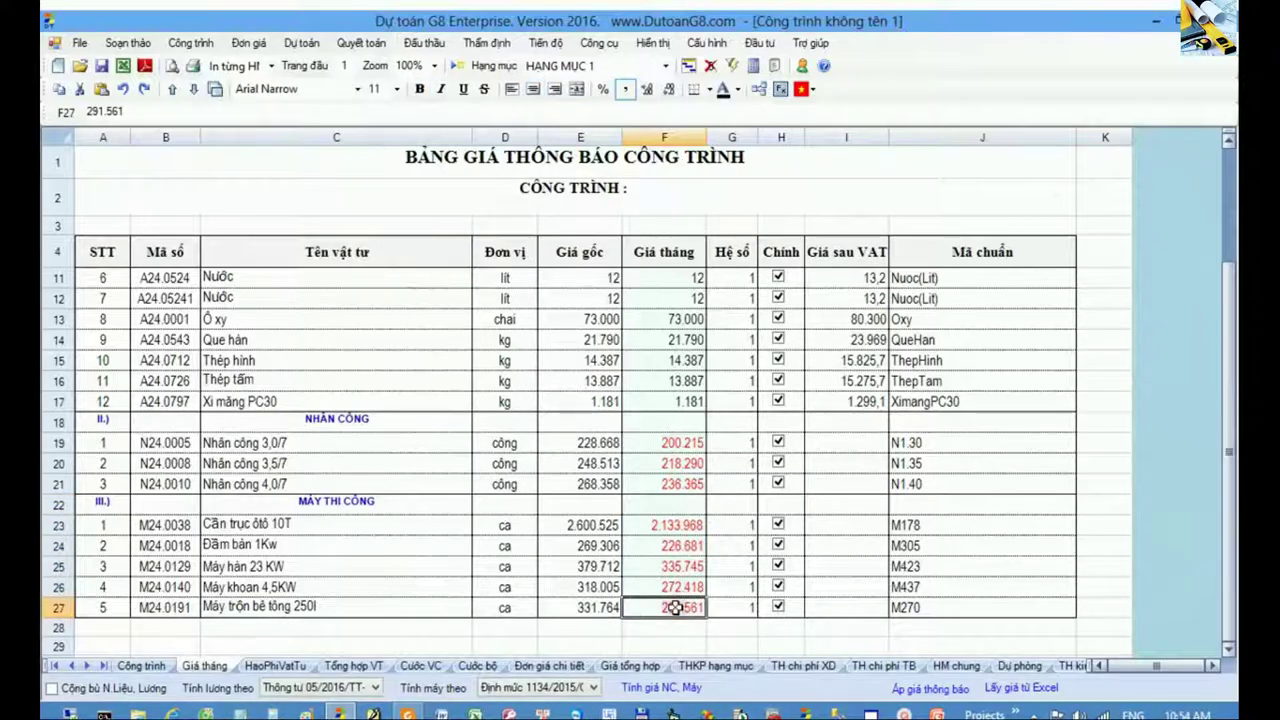
{"action": "left_click_drag", "start_coordinate": [675, 422], "coordinate": [677, 479]}
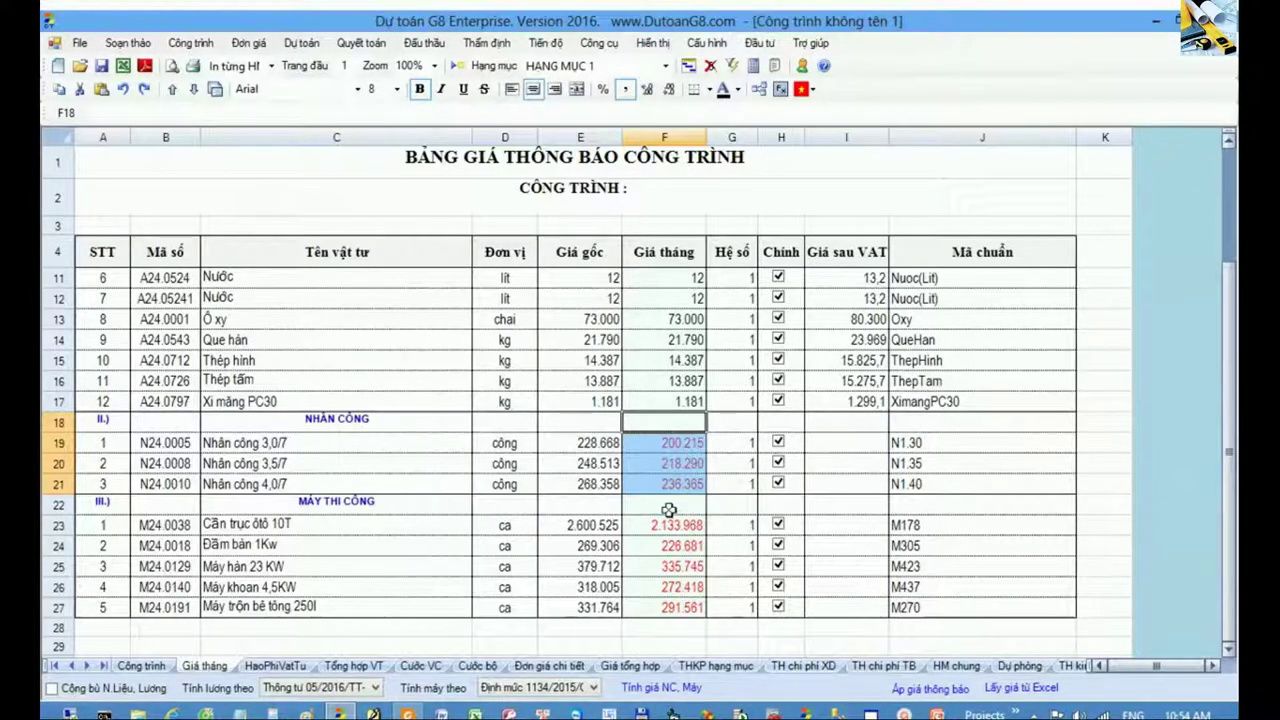
{"action": "left_click_drag", "start_coordinate": [668, 524], "coordinate": [672, 606]}
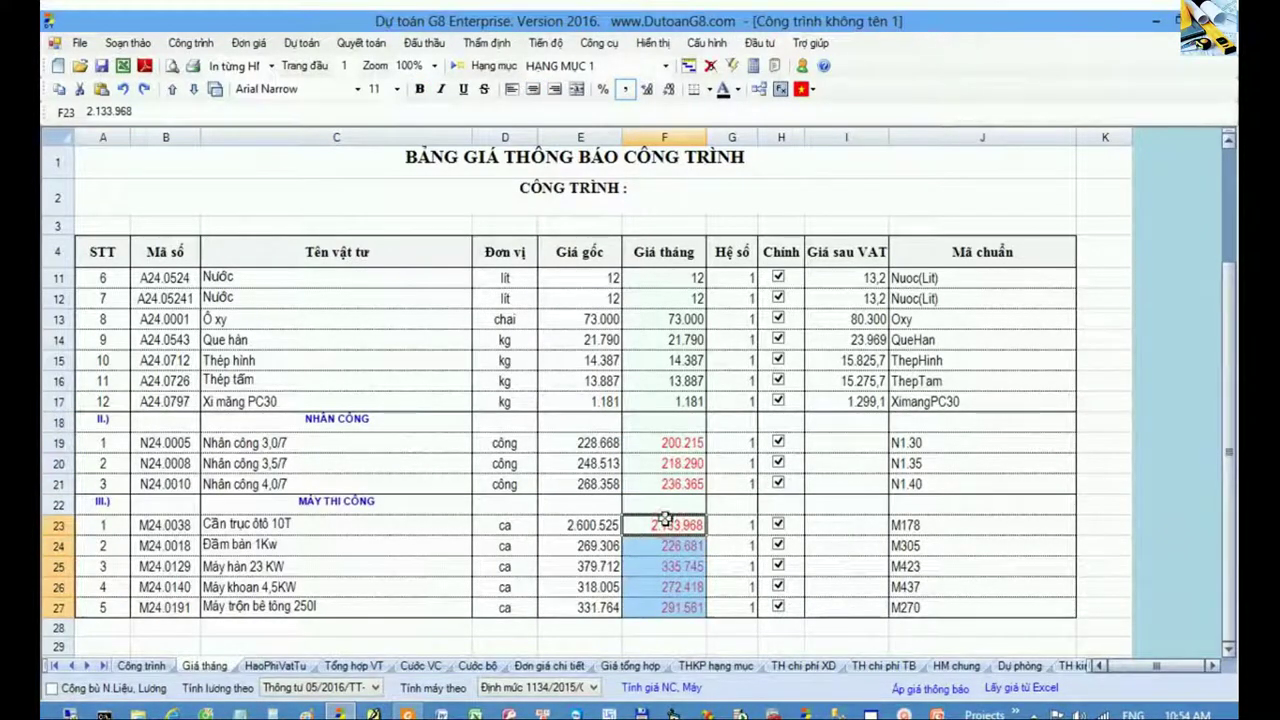
- Compare the original prices in column E with the monthly prices, then open Tổng hợp VT
{"action": "left_click_drag", "start_coordinate": [592, 527], "coordinate": [590, 605]}
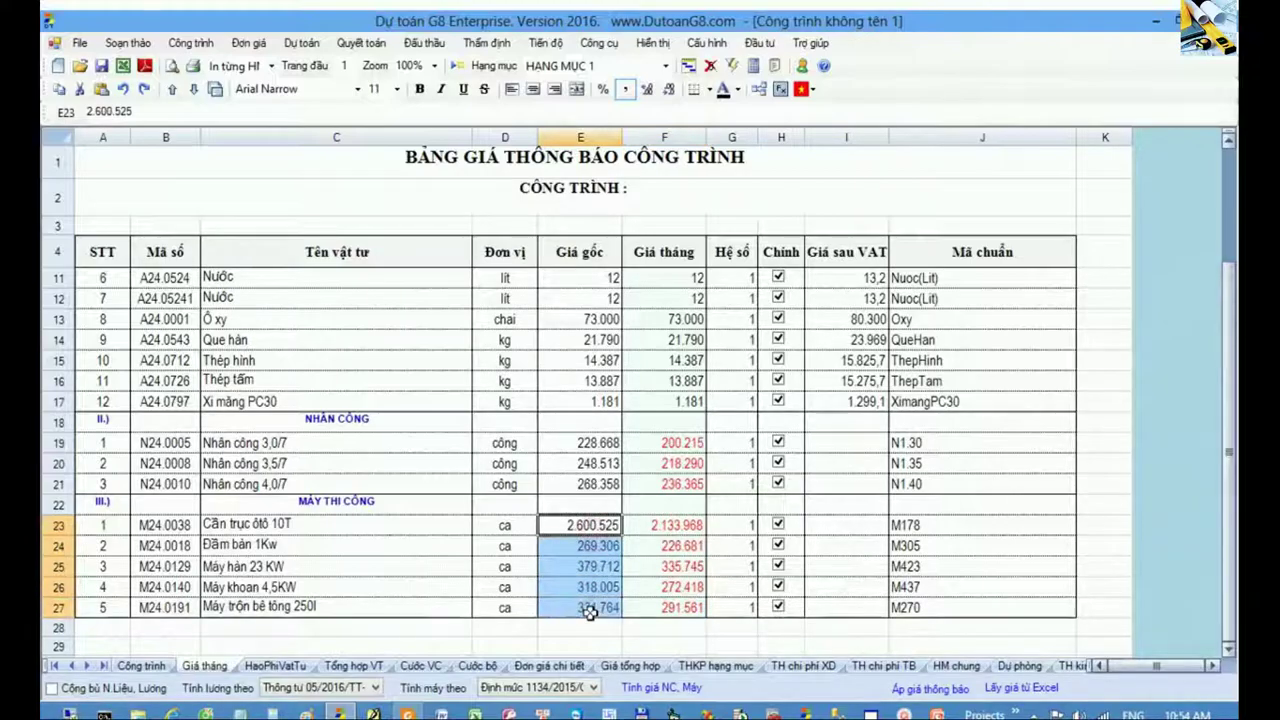
{"action": "left_click", "coordinate": [590, 468]}
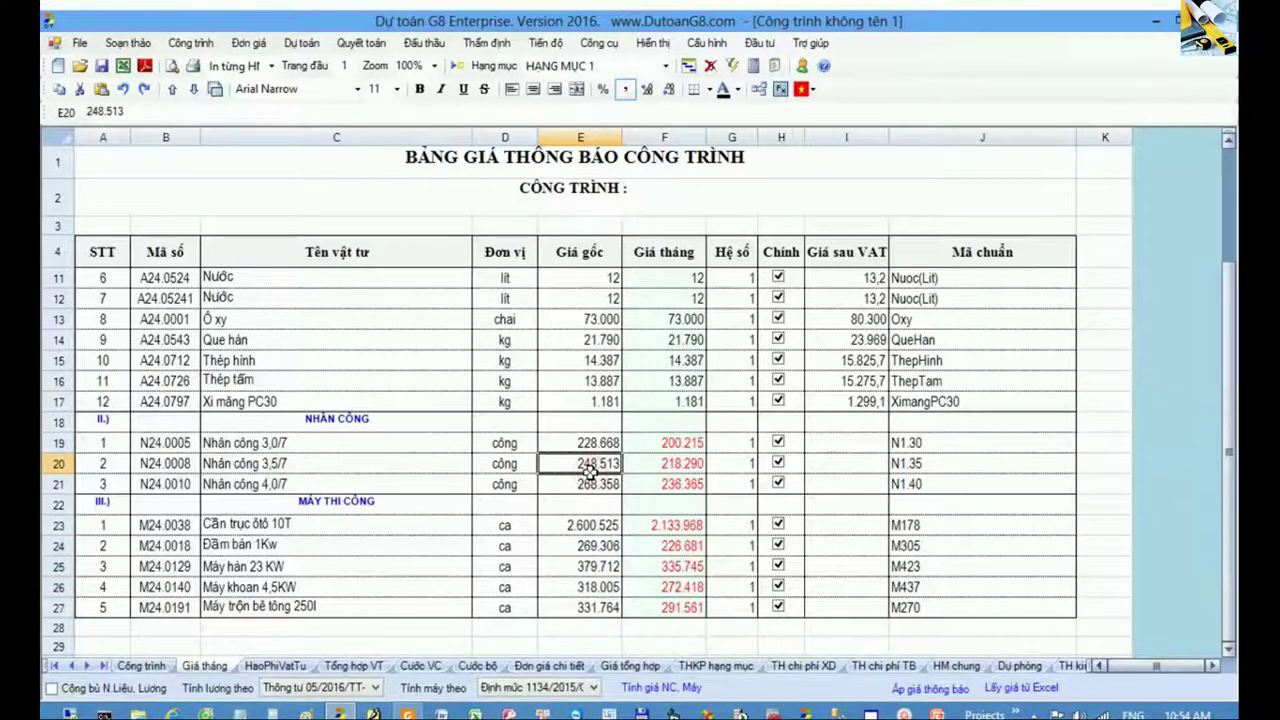
{"action": "key", "text": "Up"}
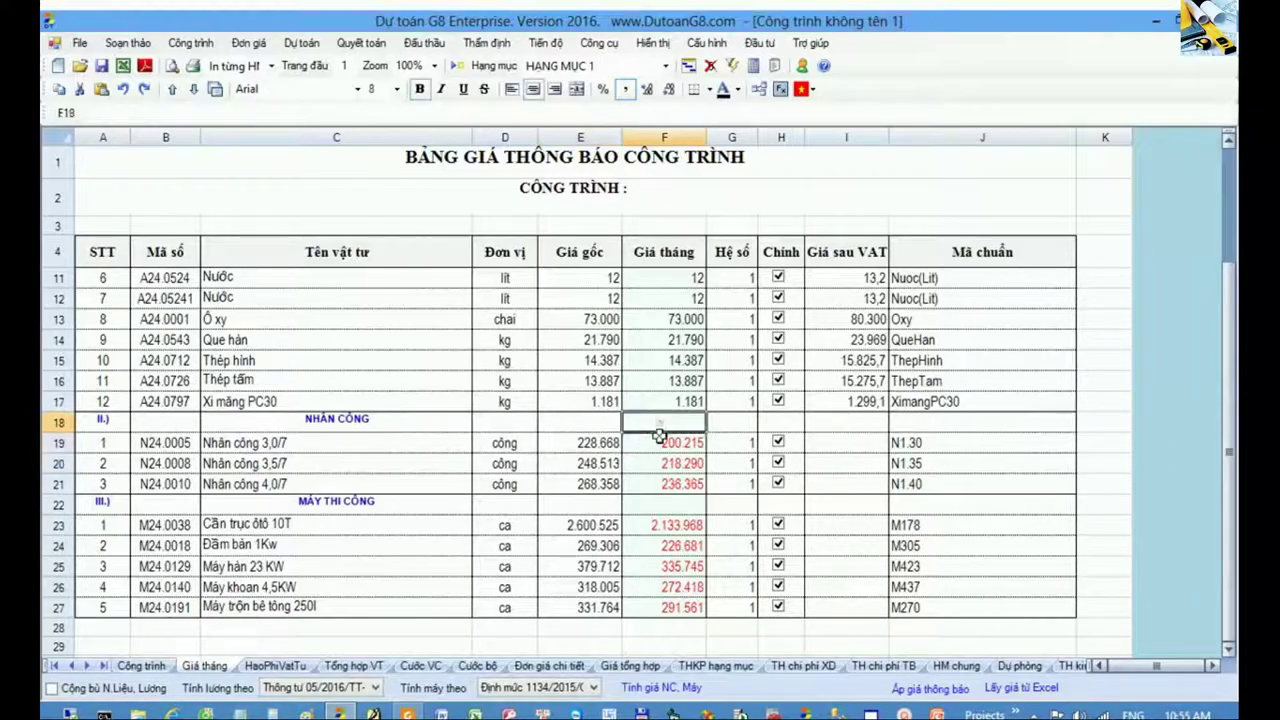
{"action": "left_click_drag", "start_coordinate": [660, 423], "coordinate": [680, 597]}
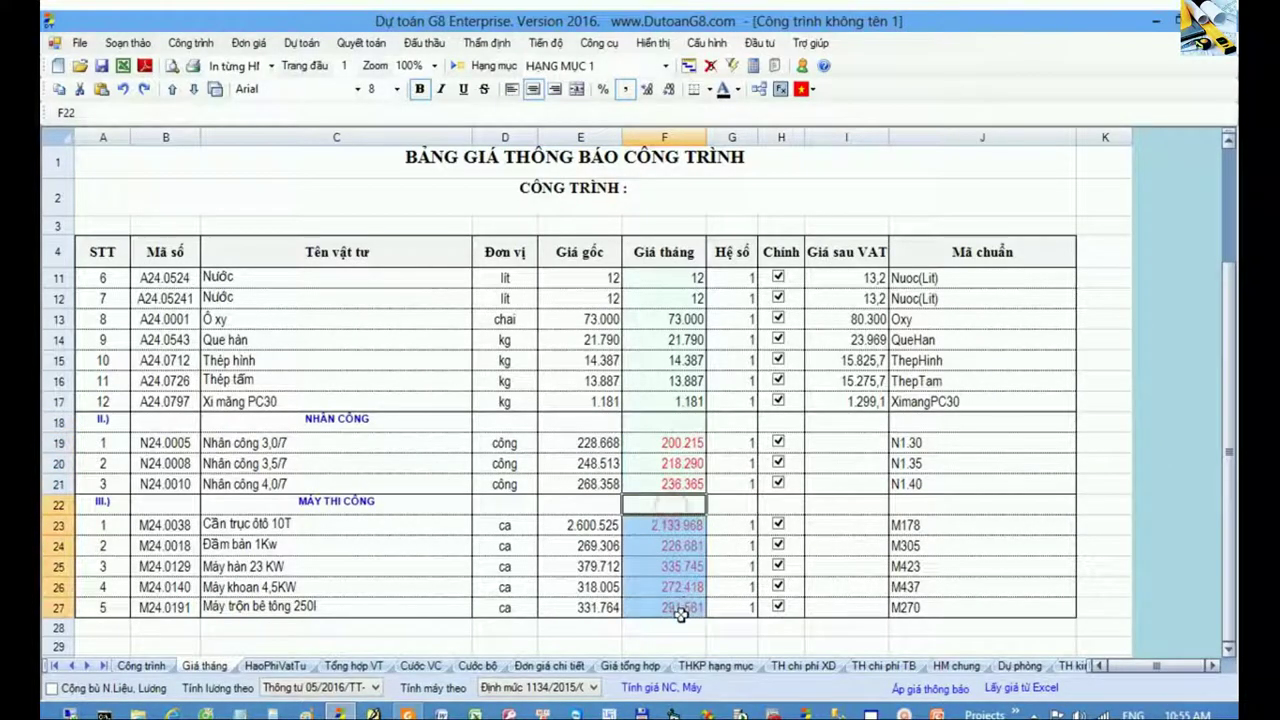
{"action": "left_click", "coordinate": [680, 606]}
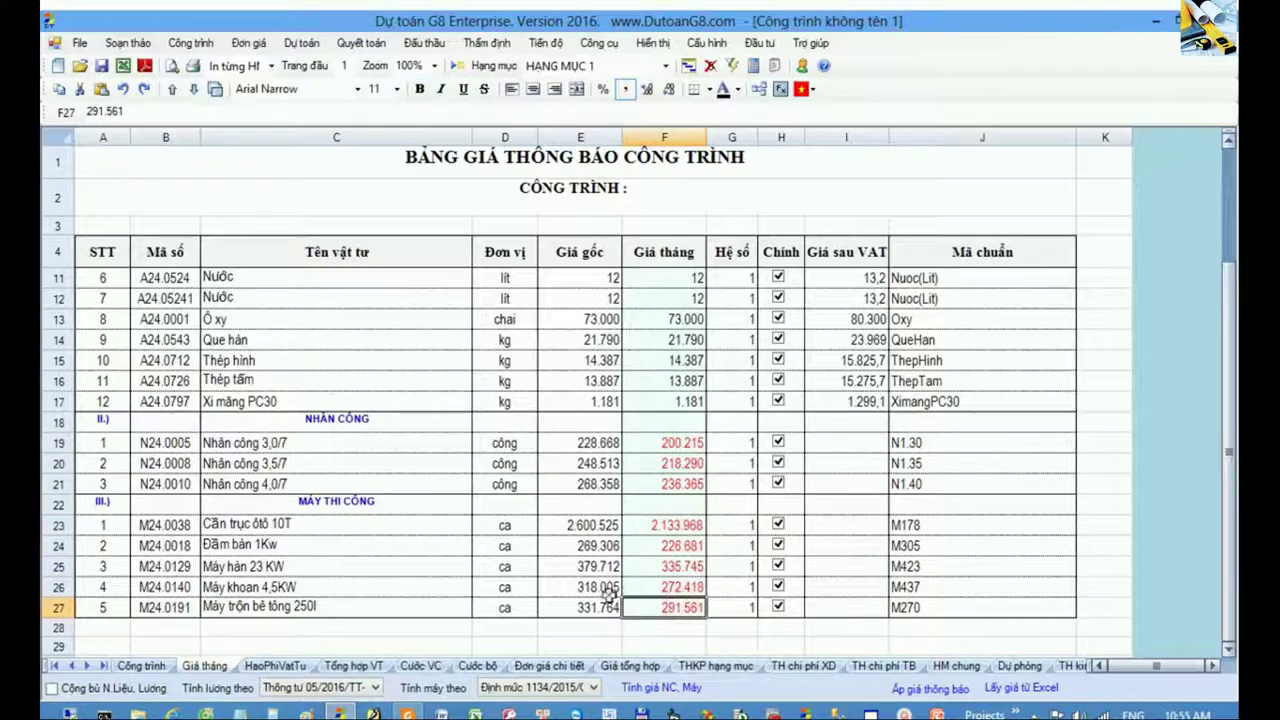
{"action": "left_click", "coordinate": [361, 665]}
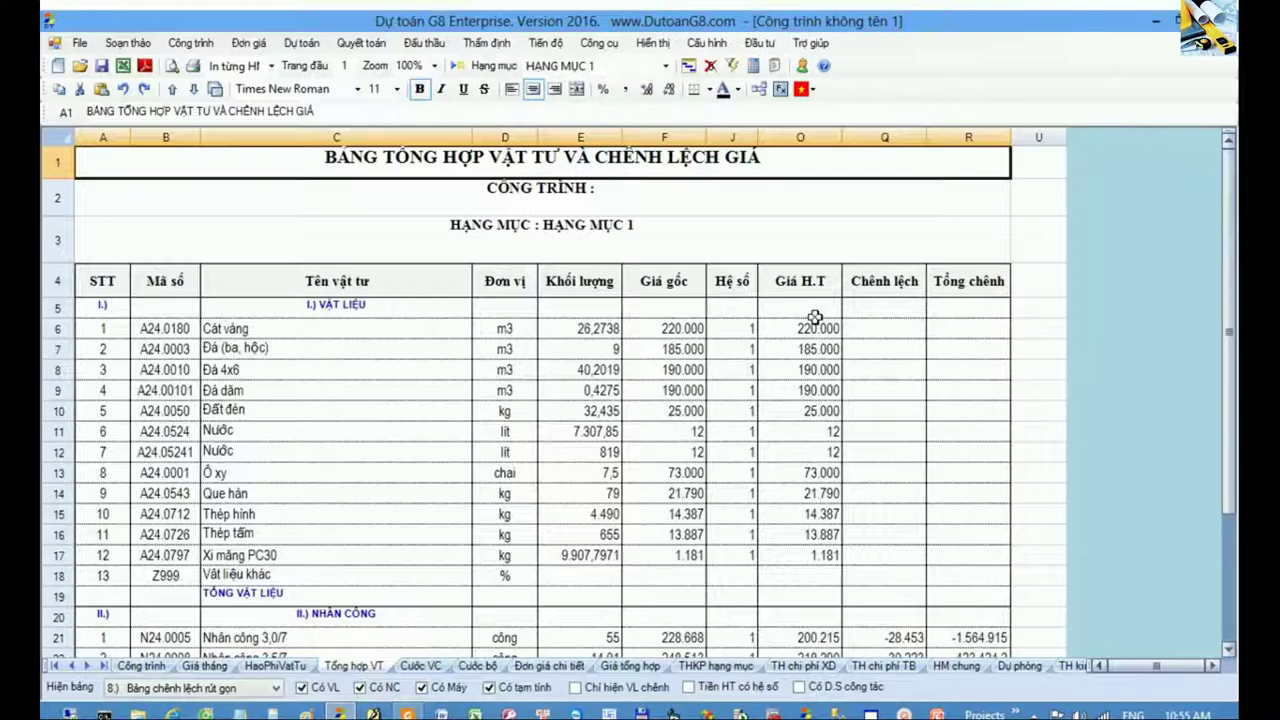
- Check the updated labour and machine prices in column O of Tổng hợp VT
{"action": "scroll", "coordinate": [810, 506], "scroll_direction": "down", "scroll_amount": 1}
{"action": "left_click", "coordinate": [805, 555]}
{"action": "scroll", "coordinate": [805, 550], "scroll_direction": "down", "scroll_amount": 1}
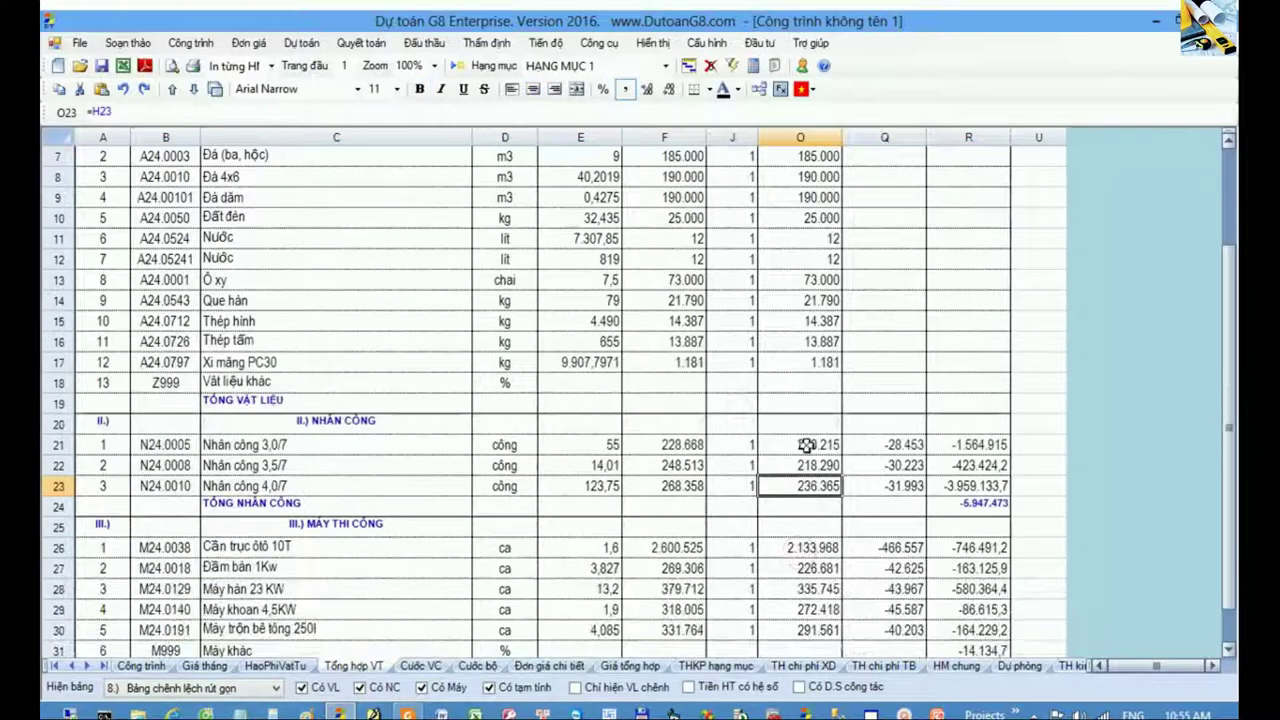
{"action": "left_click_drag", "start_coordinate": [806, 445], "coordinate": [815, 630]}
{"action": "left_click", "coordinate": [818, 589]}
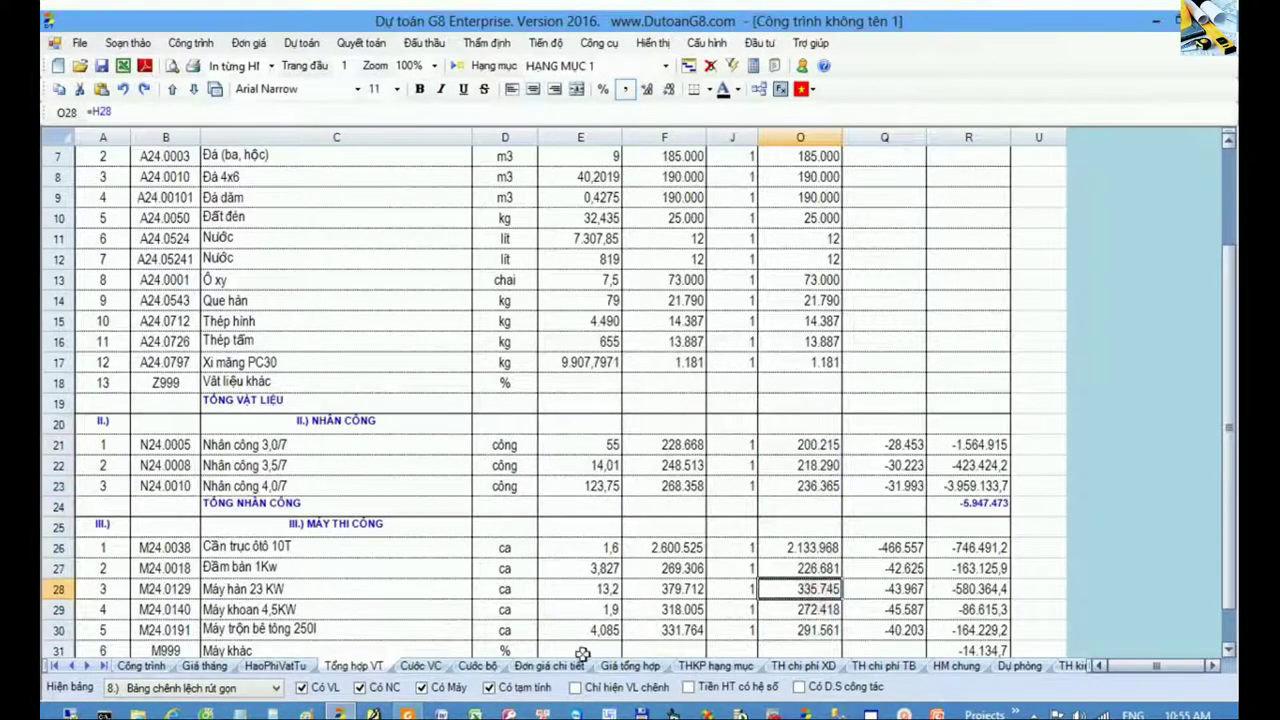
- Verify the machine unit prices in Đơn giá chi tiết column F link to the monthly prices
{"action": "left_click", "coordinate": [570, 665]}
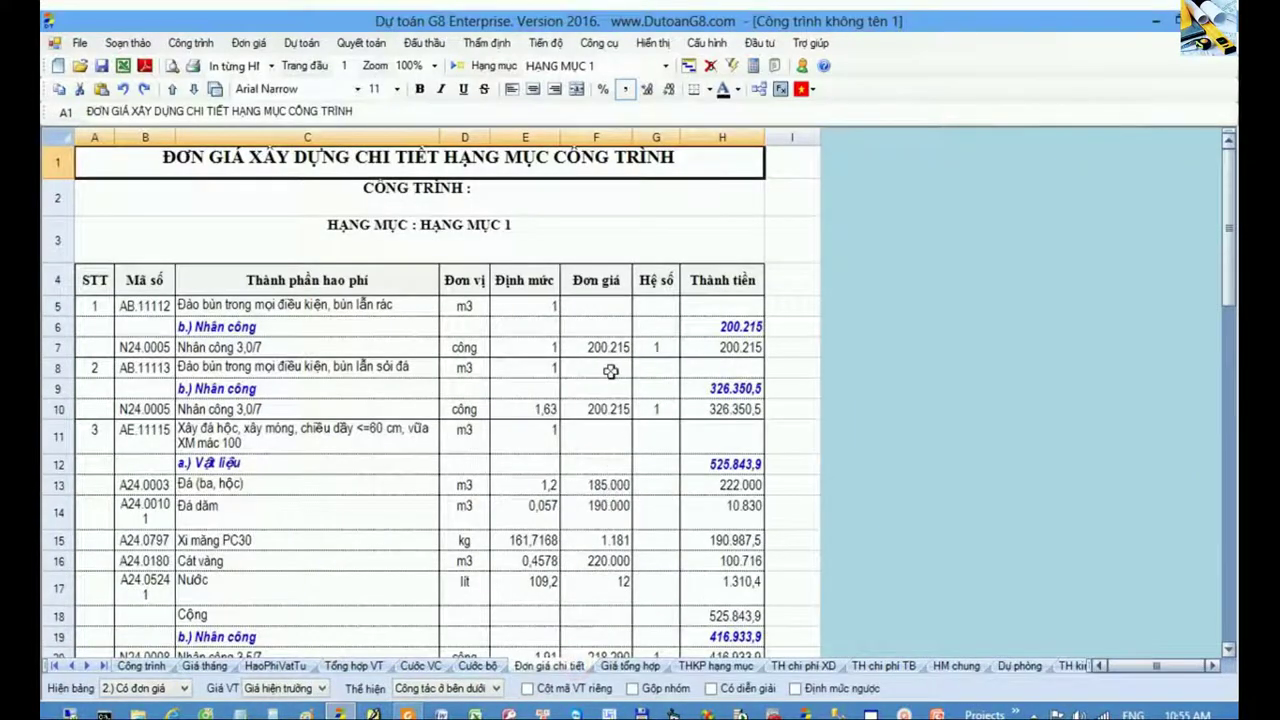
{"action": "left_click_drag", "start_coordinate": [598, 410], "coordinate": [598, 432]}
{"action": "scroll", "coordinate": [600, 430], "scroll_direction": "down", "scroll_amount": 2}
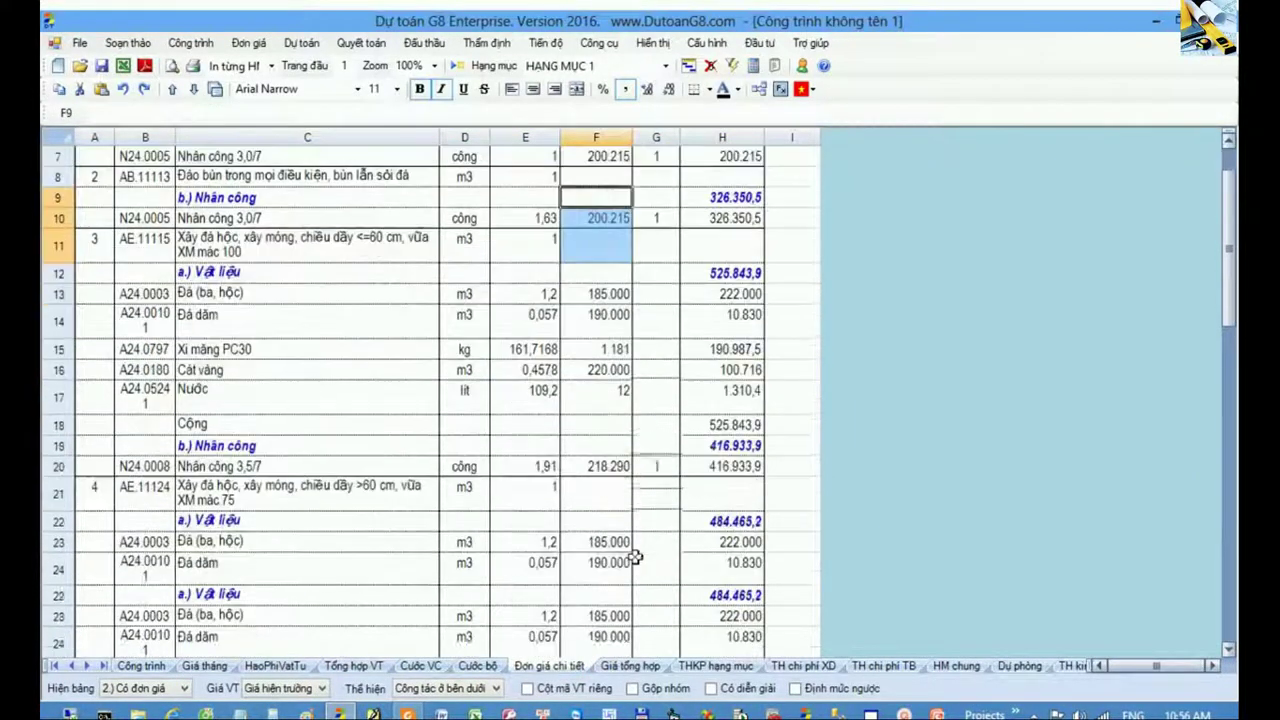
{"action": "scroll", "coordinate": [634, 552], "scroll_direction": "down", "scroll_amount": 1}
{"action": "scroll", "coordinate": [634, 552], "scroll_direction": "down", "scroll_amount": 2}
{"action": "scroll", "coordinate": [634, 552], "scroll_direction": "down", "scroll_amount": 3}
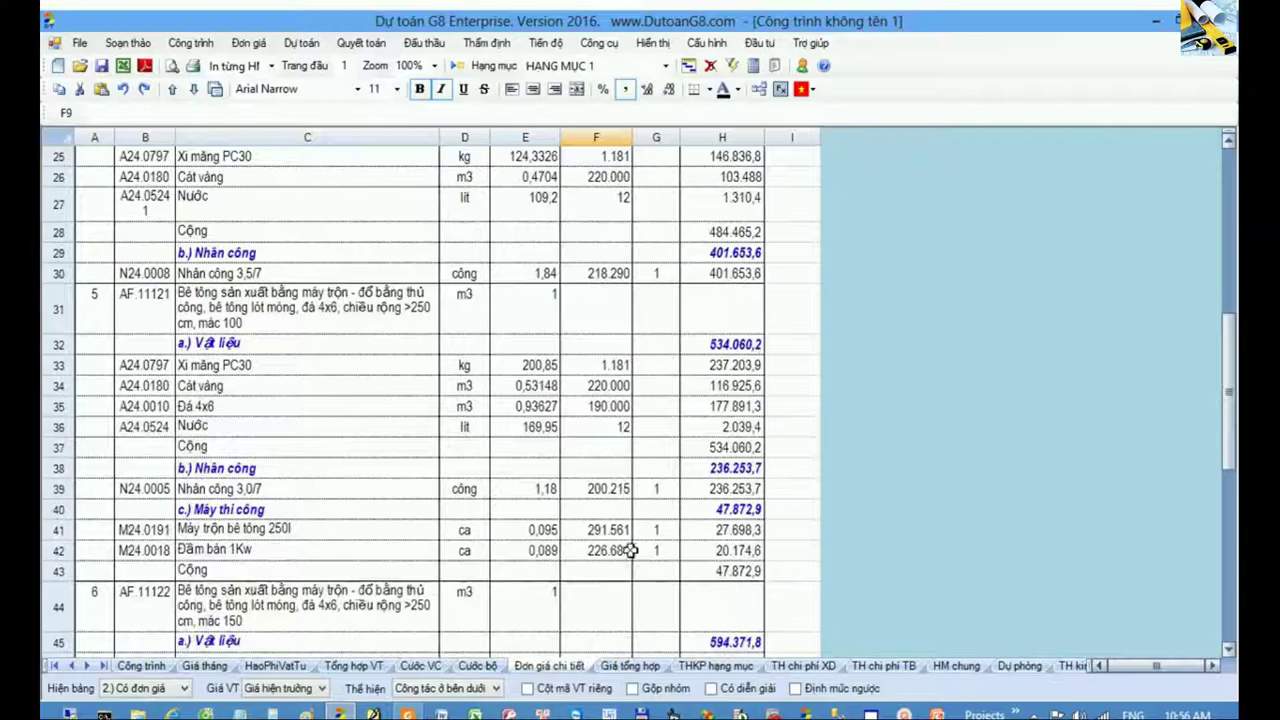
{"action": "left_click", "coordinate": [601, 513]}
{"action": "left_click_drag", "start_coordinate": [601, 513], "coordinate": [603, 570]}
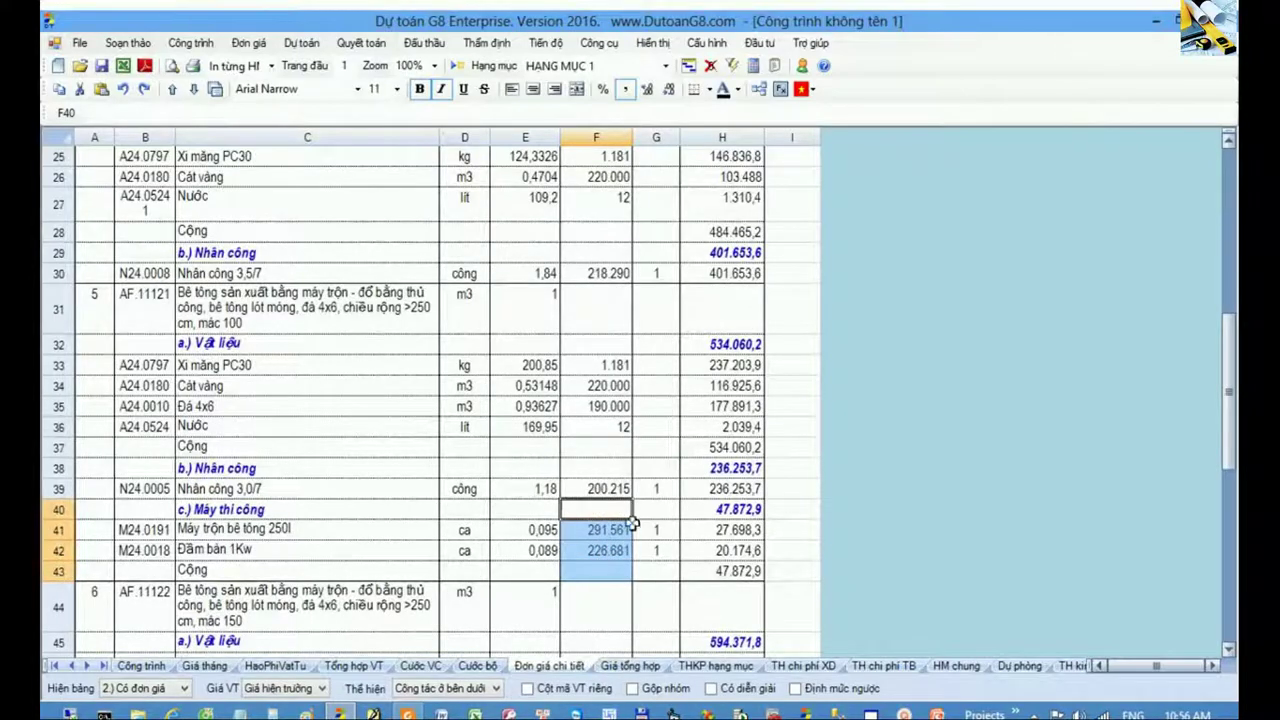
{"action": "left_click", "coordinate": [614, 548]}
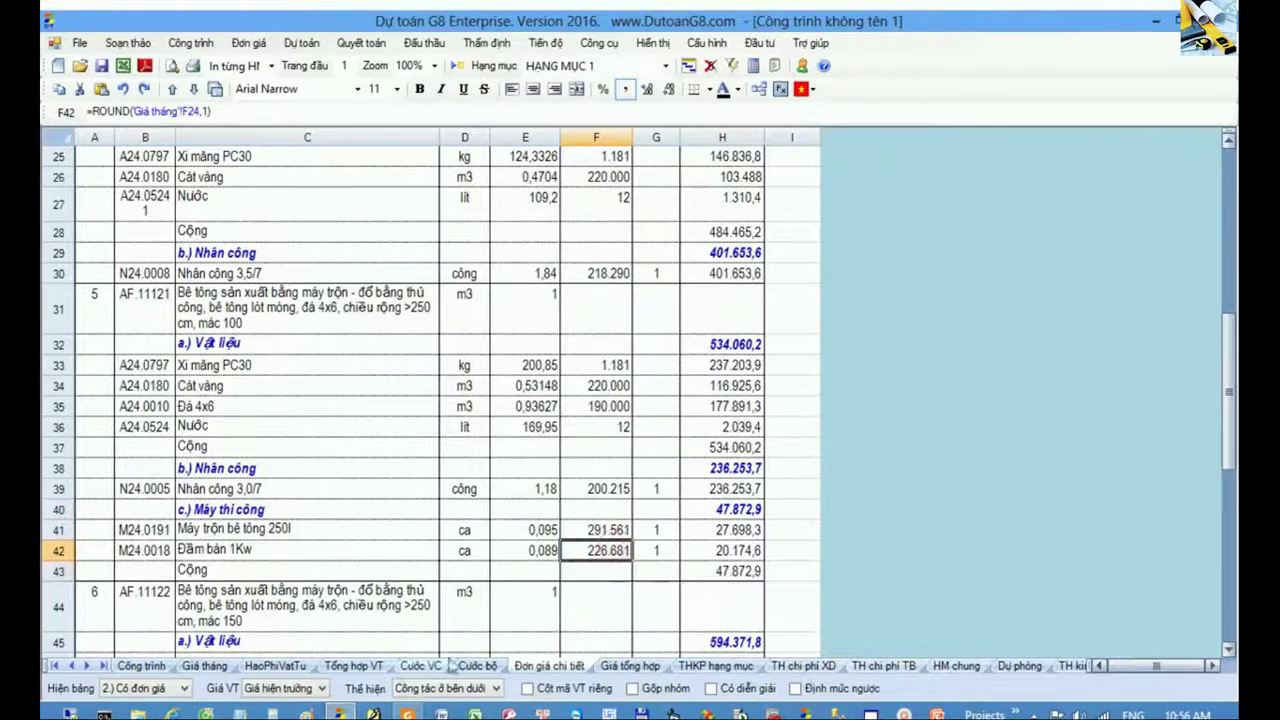
- Scroll the sheet tabs and show the Chiết tính bid breakdown sheet
{"action": "left_click", "coordinate": [88, 665]}
{"action": "left_click", "coordinate": [88, 665]}
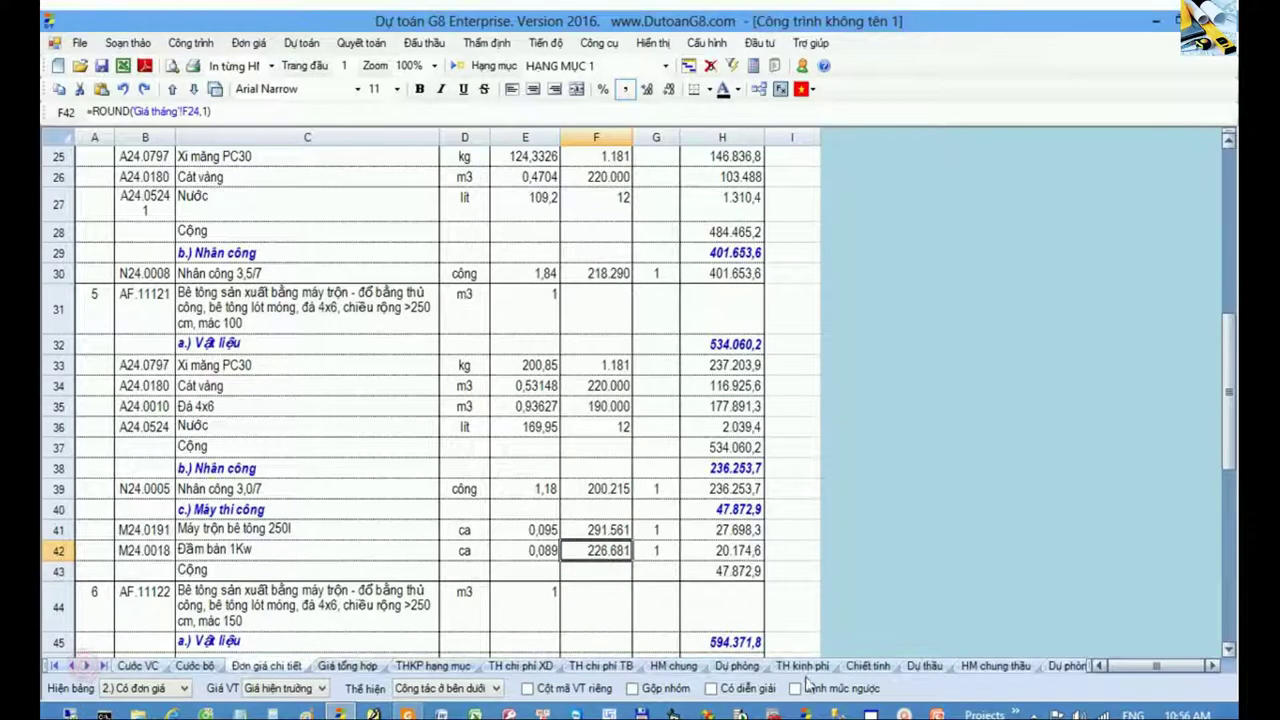
{"action": "left_click", "coordinate": [868, 667]}
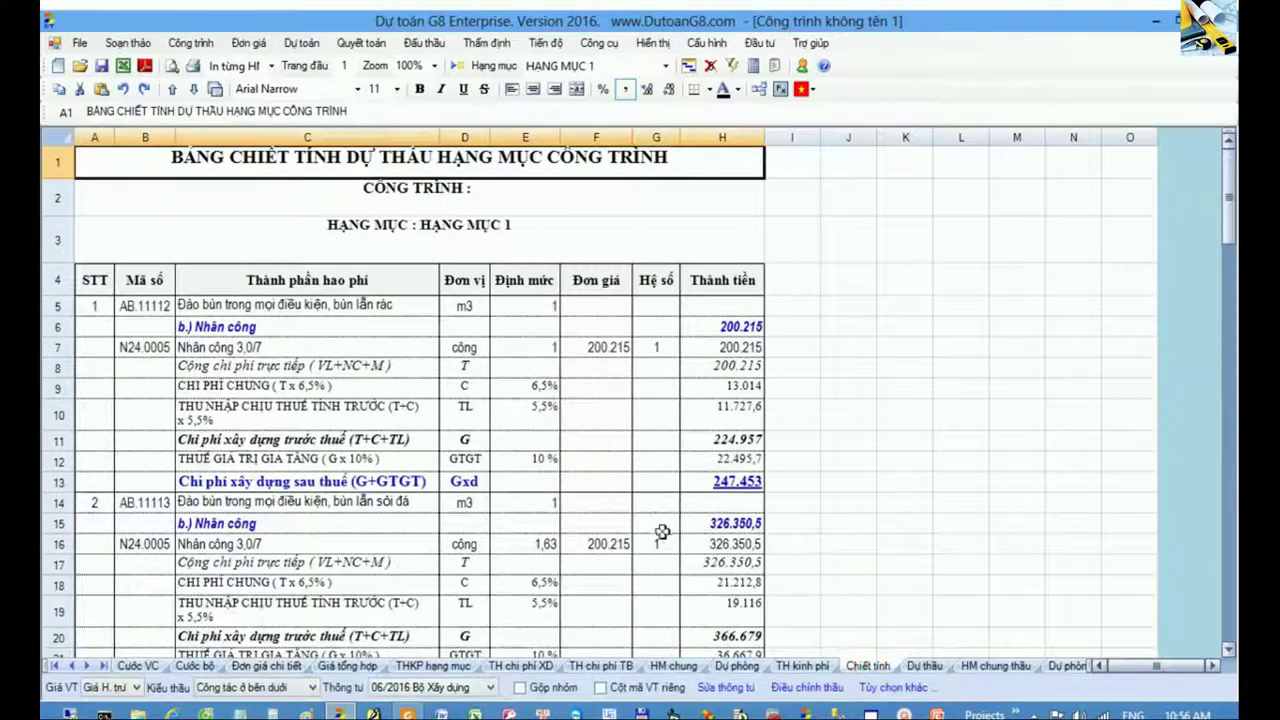
- Trace the Chiết tính labour unit price back to the Giá tháng monthly prices
{"action": "left_click", "coordinate": [602, 552]}
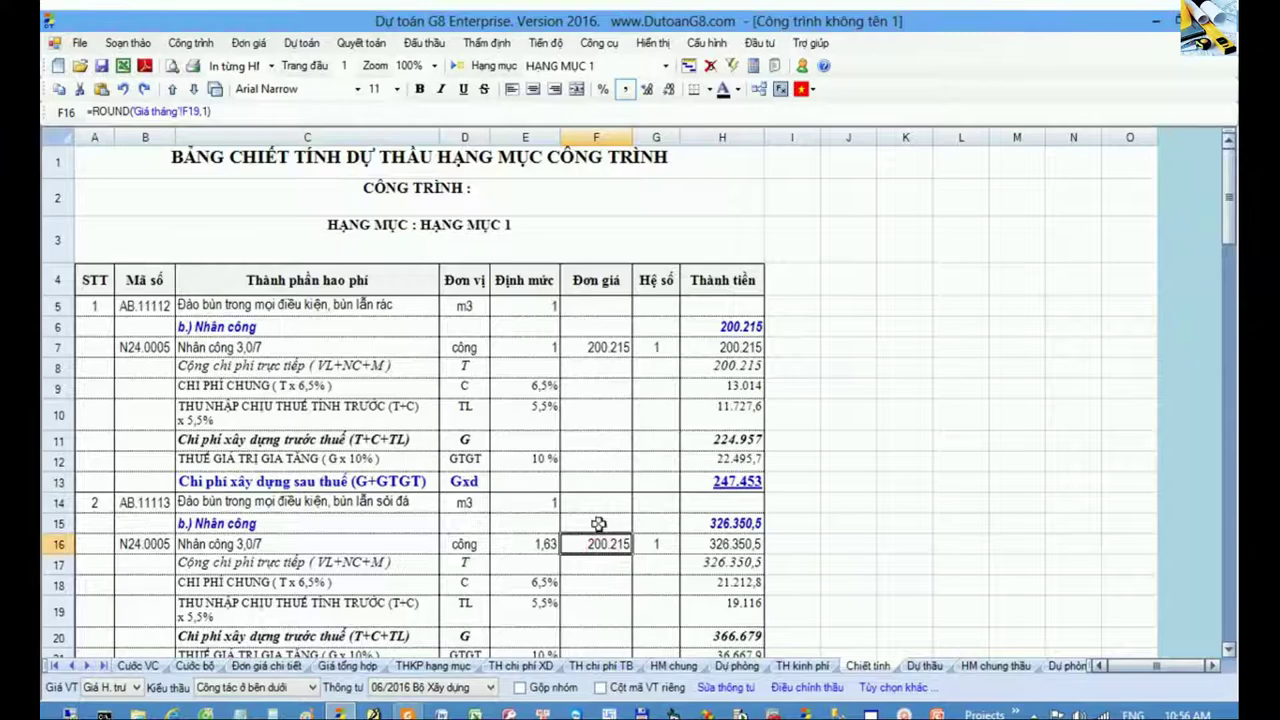
{"action": "left_click_drag", "start_coordinate": [598, 524], "coordinate": [603, 567]}
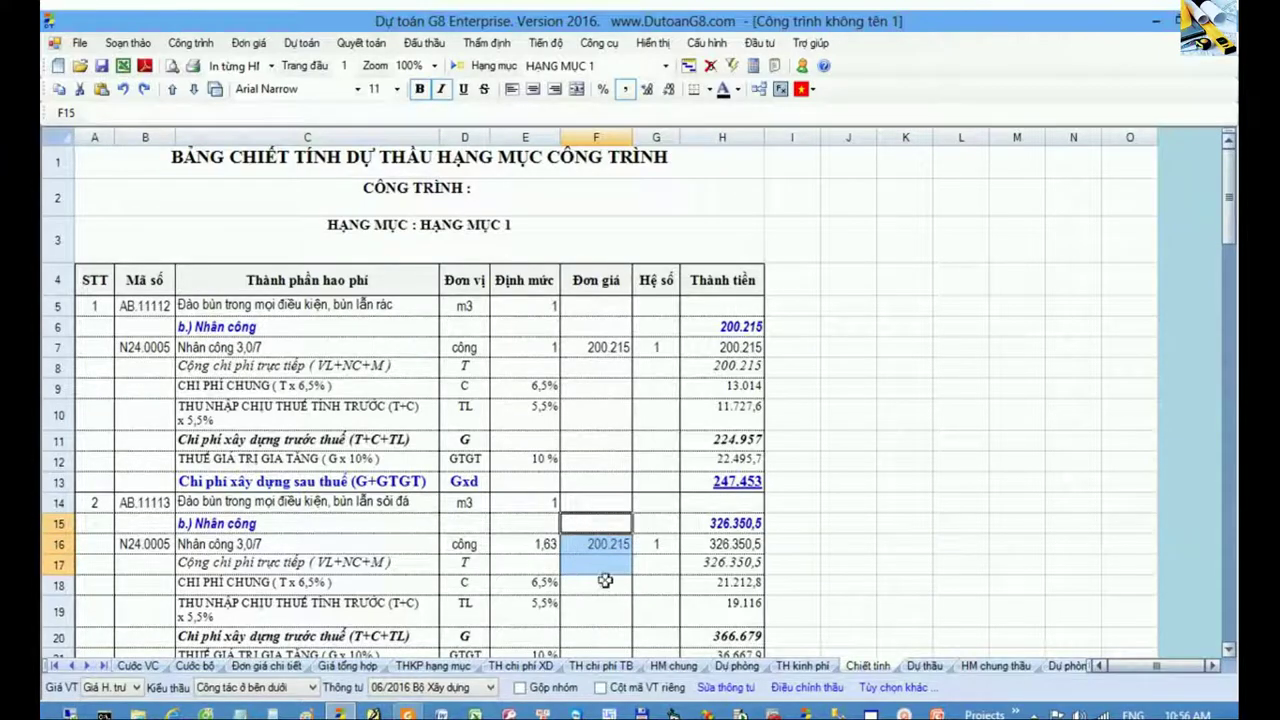
{"action": "left_click", "coordinate": [72, 665]}
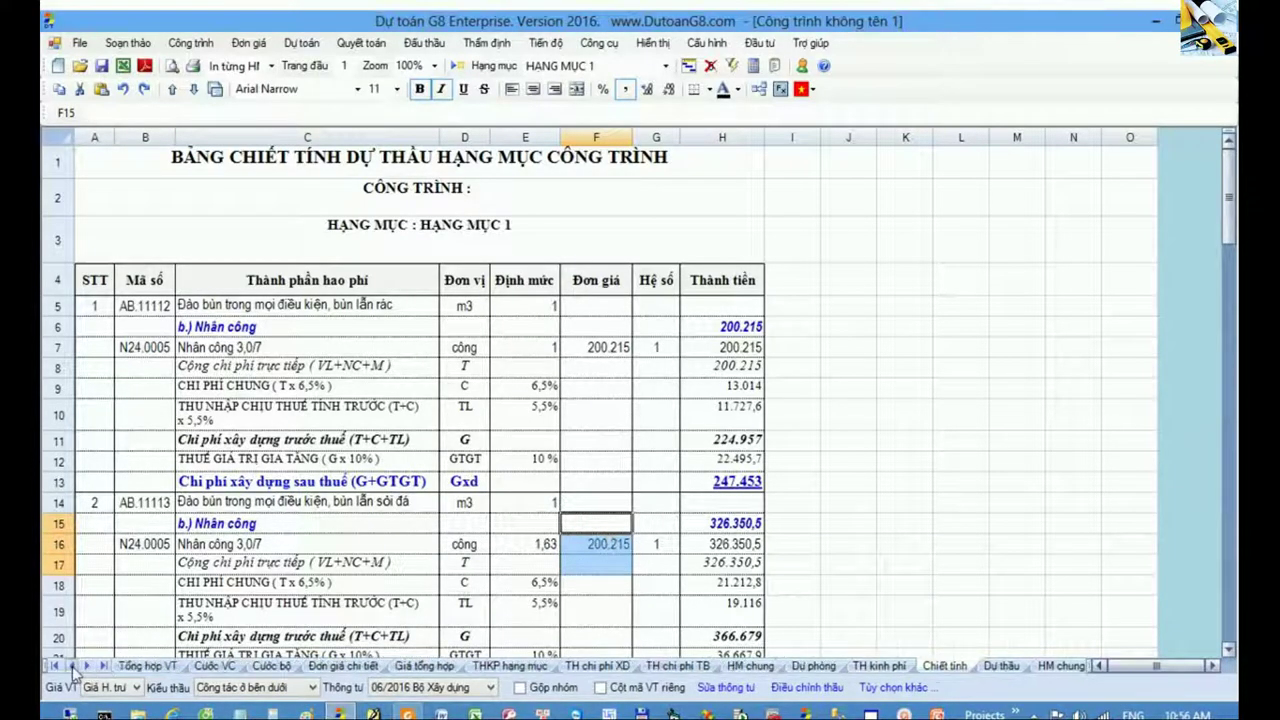
{"action": "left_click", "coordinate": [72, 665]}
{"action": "left_click", "coordinate": [140, 665]}
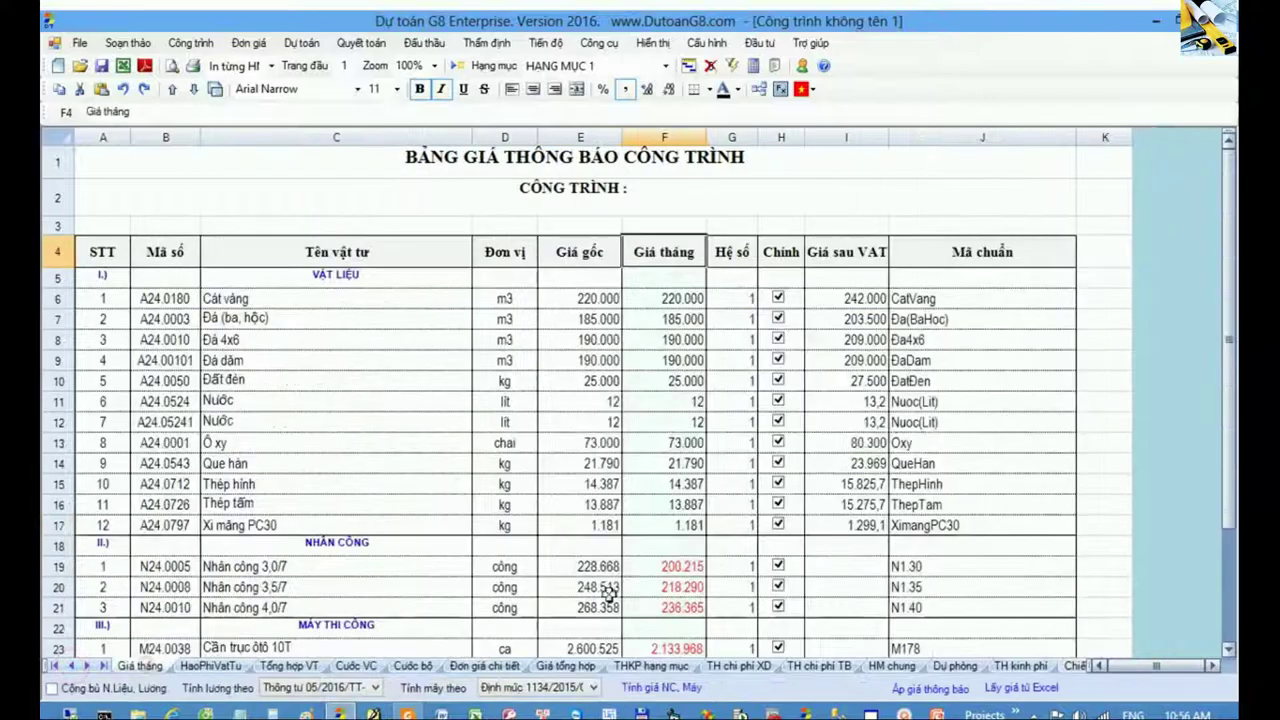
{"action": "left_click", "coordinate": [645, 550]}
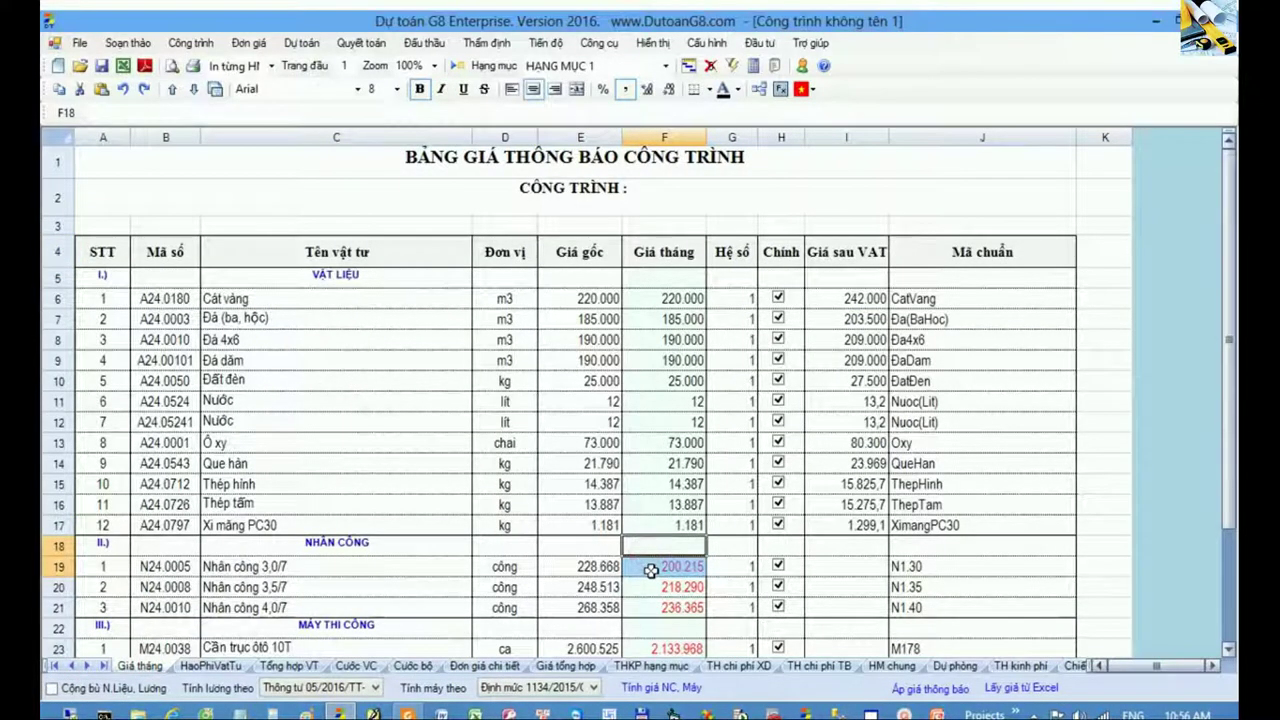
{"action": "left_click", "coordinate": [1076, 665]}
- Check the concrete mixer's machine-shift price on Chiết tính against the Giá tháng sheet
{"action": "left_click", "coordinate": [608, 582]}
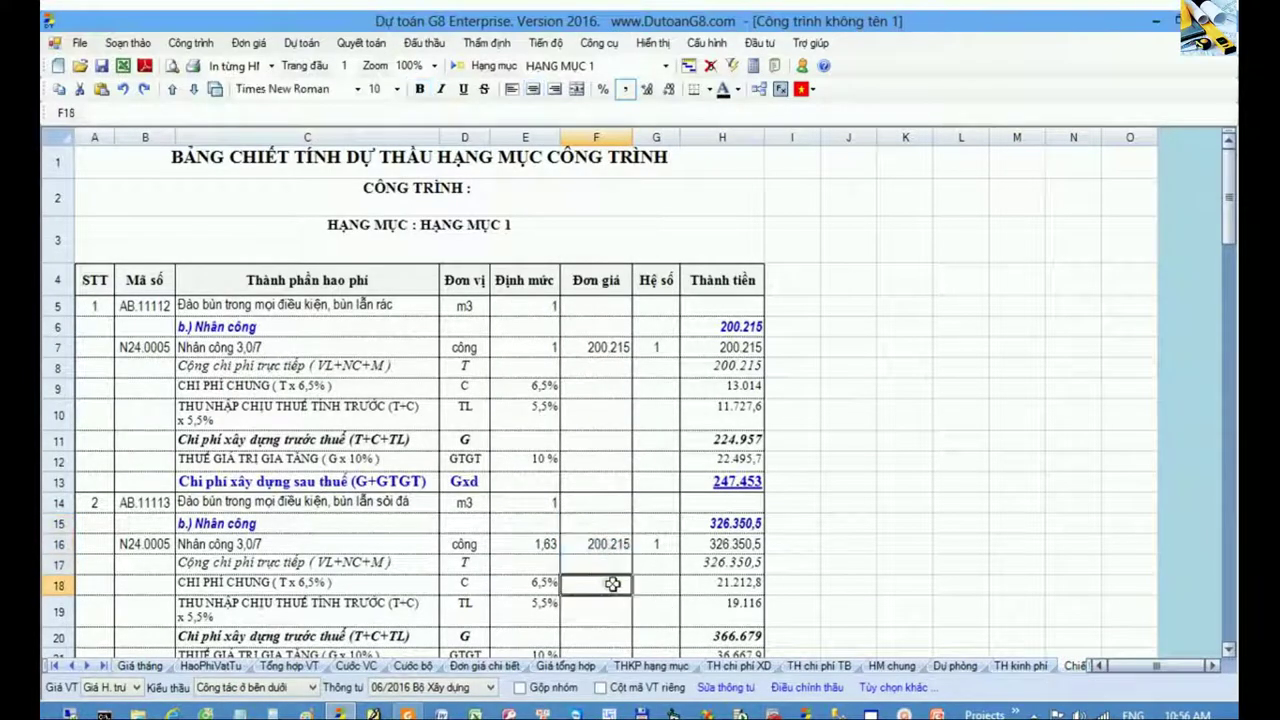
{"action": "scroll", "coordinate": [609, 583], "scroll_direction": "down", "scroll_amount": 4}
{"action": "scroll", "coordinate": [612, 584], "scroll_direction": "down", "scroll_amount": 3}
{"action": "scroll", "coordinate": [612, 584], "scroll_direction": "down", "scroll_amount": 3}
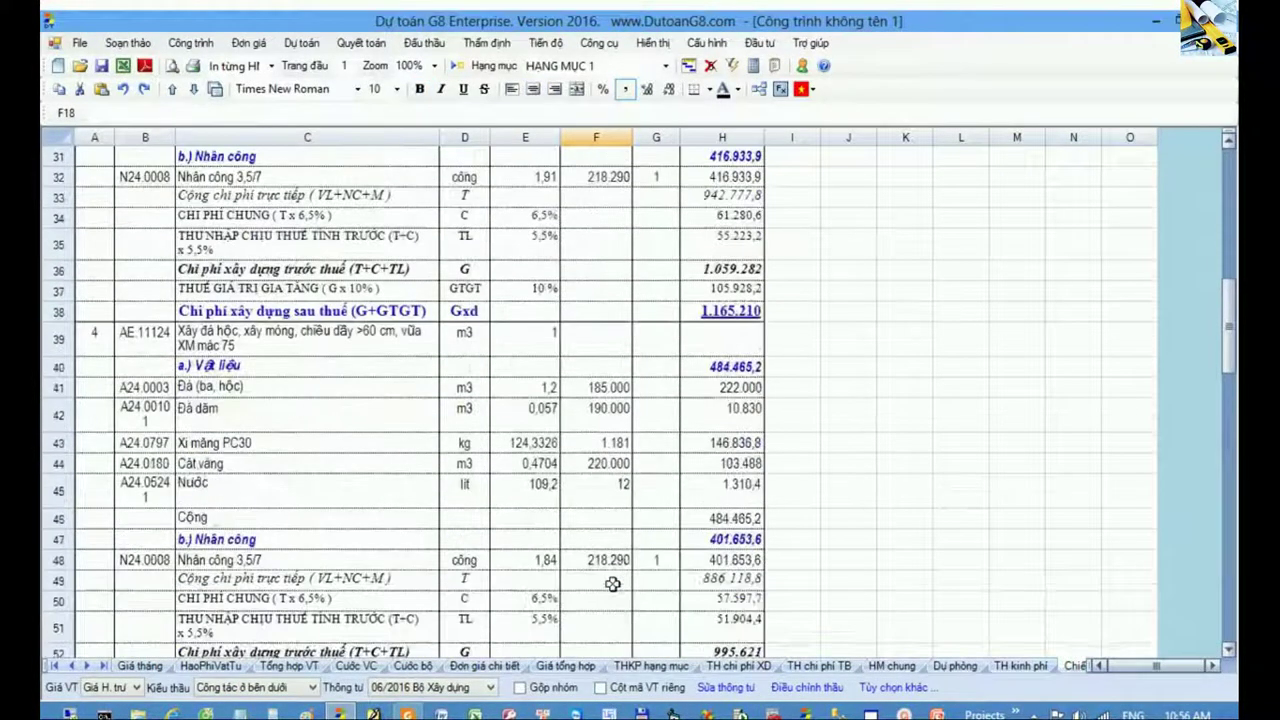
{"action": "scroll", "coordinate": [612, 584], "scroll_direction": "down", "scroll_amount": 4}
{"action": "scroll", "coordinate": [613, 584], "scroll_direction": "down", "scroll_amount": 4}
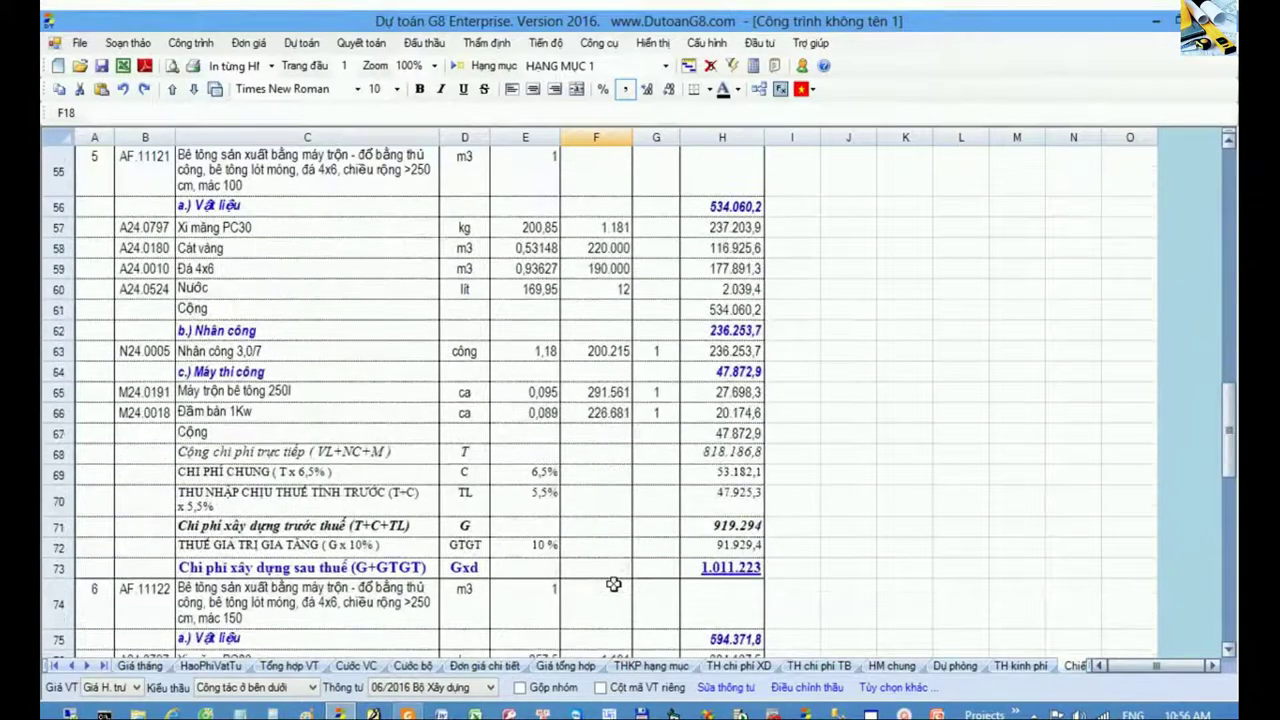
{"action": "left_click", "coordinate": [412, 394]}
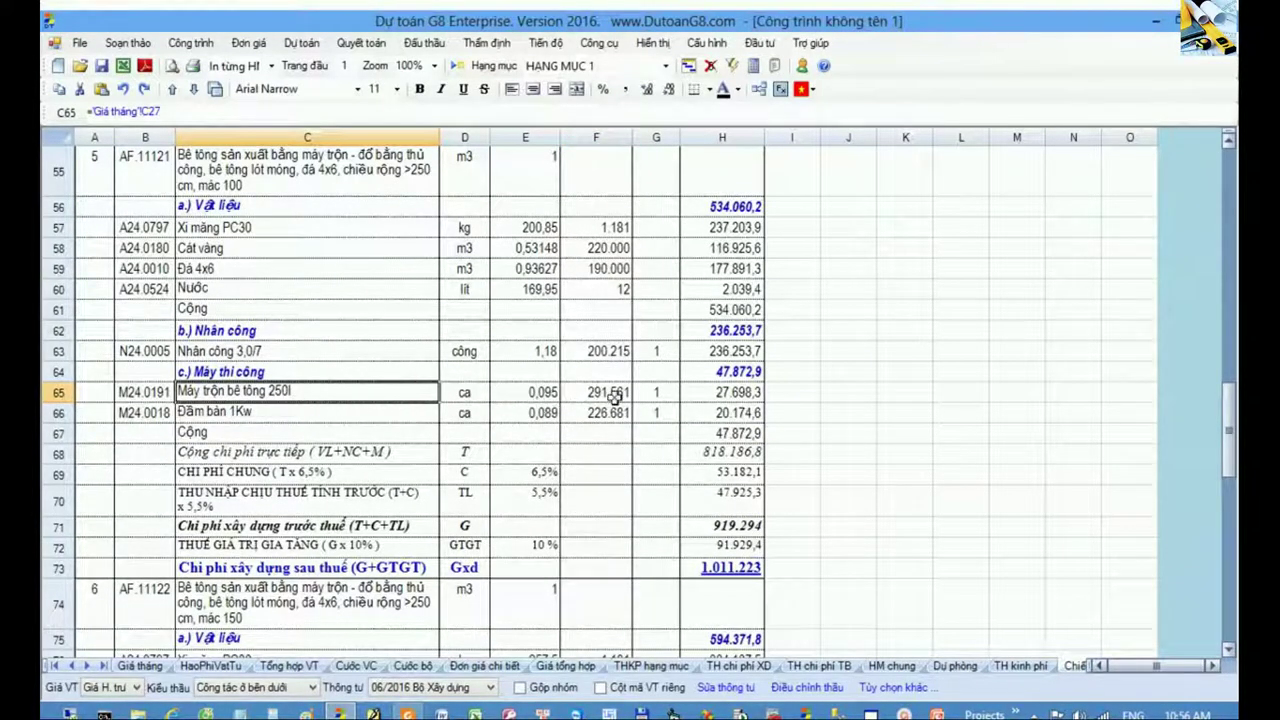
{"action": "left_click_drag", "start_coordinate": [612, 372], "coordinate": [612, 393]}
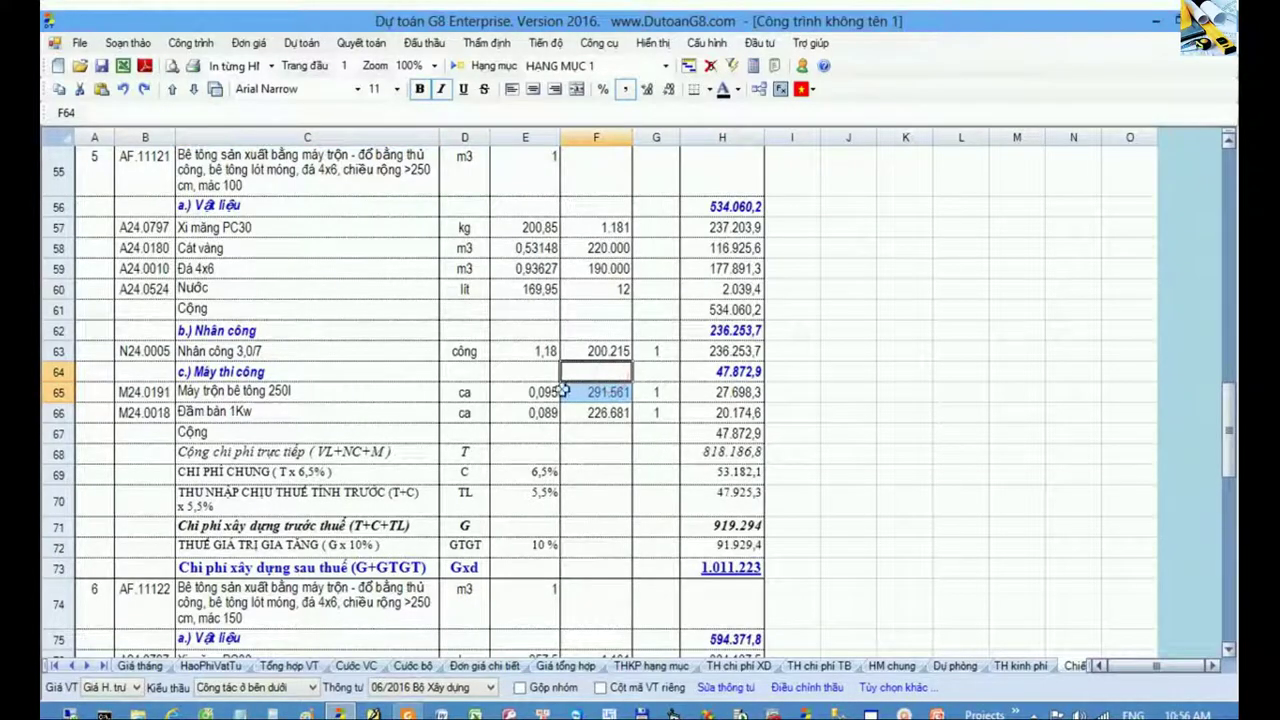
{"action": "left_click", "coordinate": [140, 666]}
{"action": "scroll", "coordinate": [533, 576], "scroll_direction": "down", "scroll_amount": 1}
- Trace the concrete mixer's monthly price in F27 to its use in Chiết tính F65
{"action": "scroll", "coordinate": [533, 576], "scroll_direction": "down", "scroll_amount": 1}
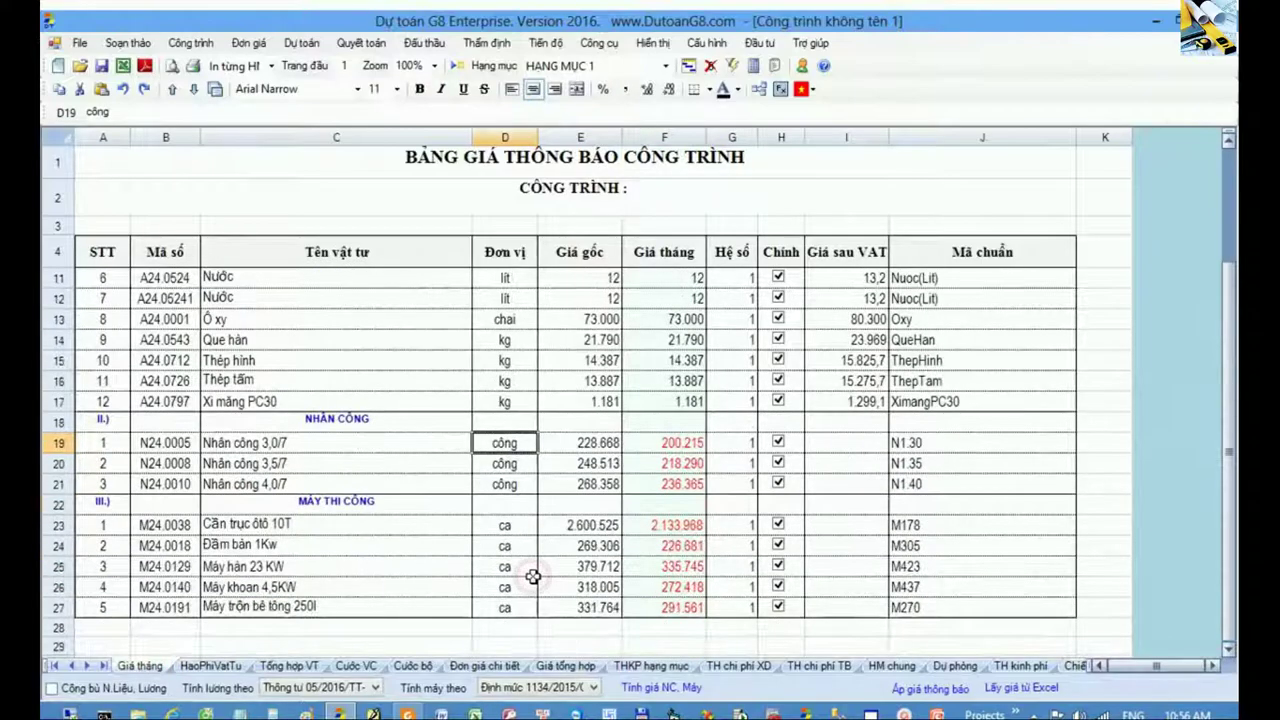
{"action": "left_click_drag", "start_coordinate": [176, 610], "coordinate": [628, 612]}
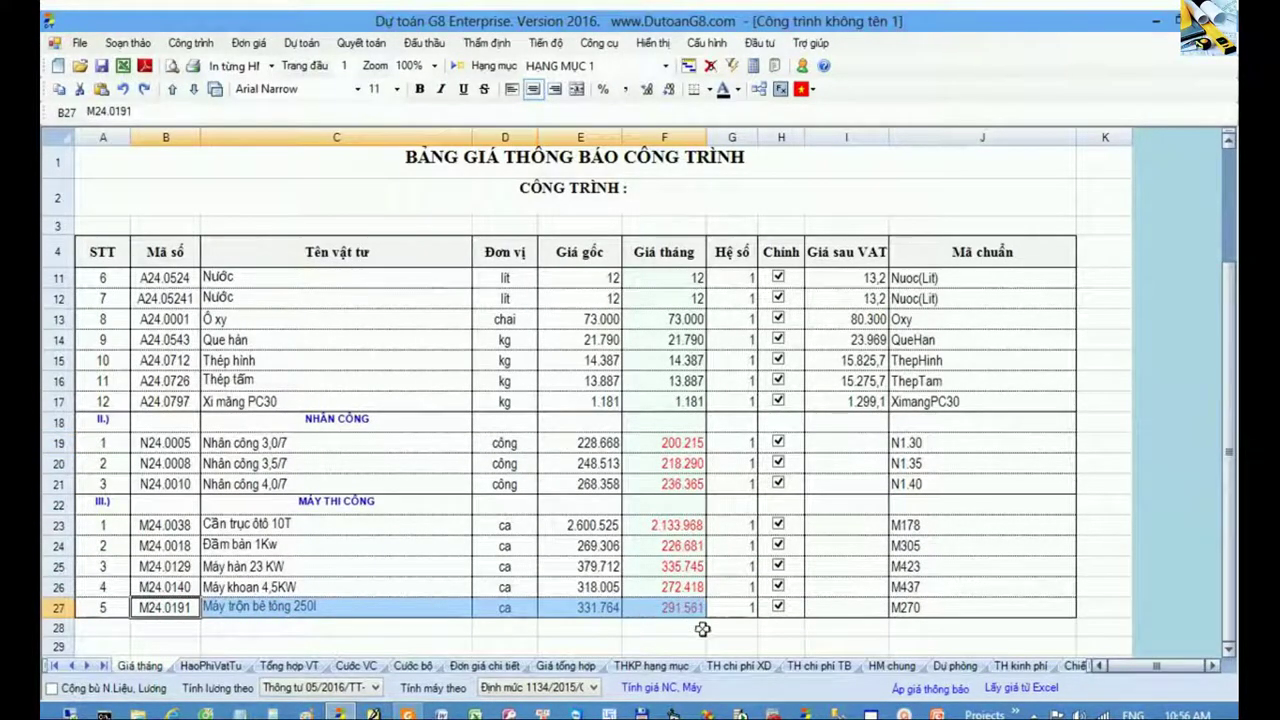
{"action": "double_click", "coordinate": [662, 612]}
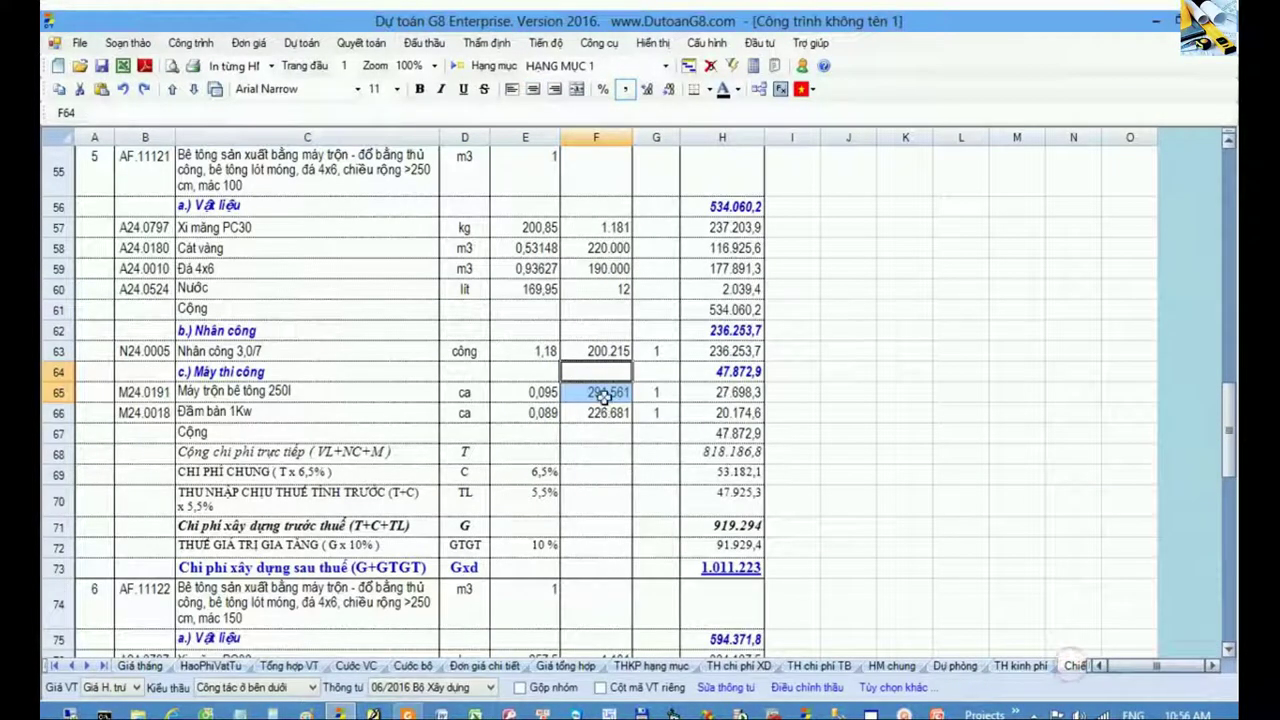
{"action": "left_click", "coordinate": [604, 393]}
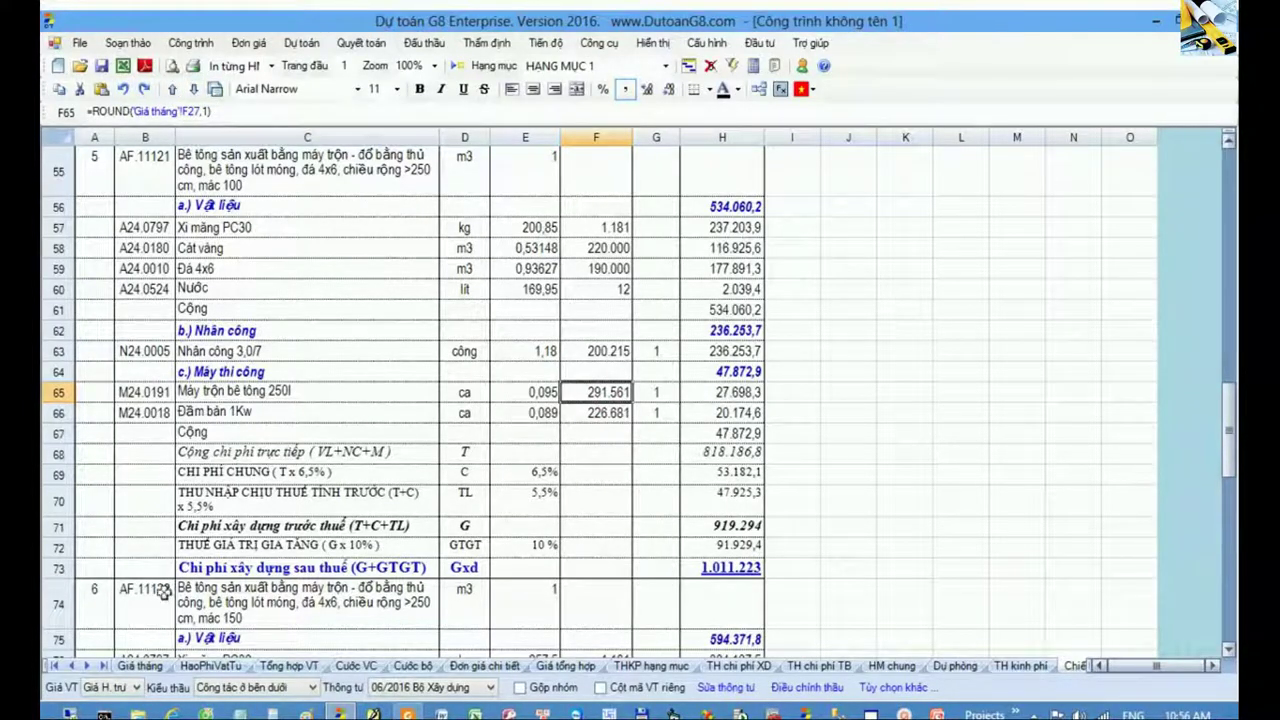
{"action": "left_click", "coordinate": [140, 665]}
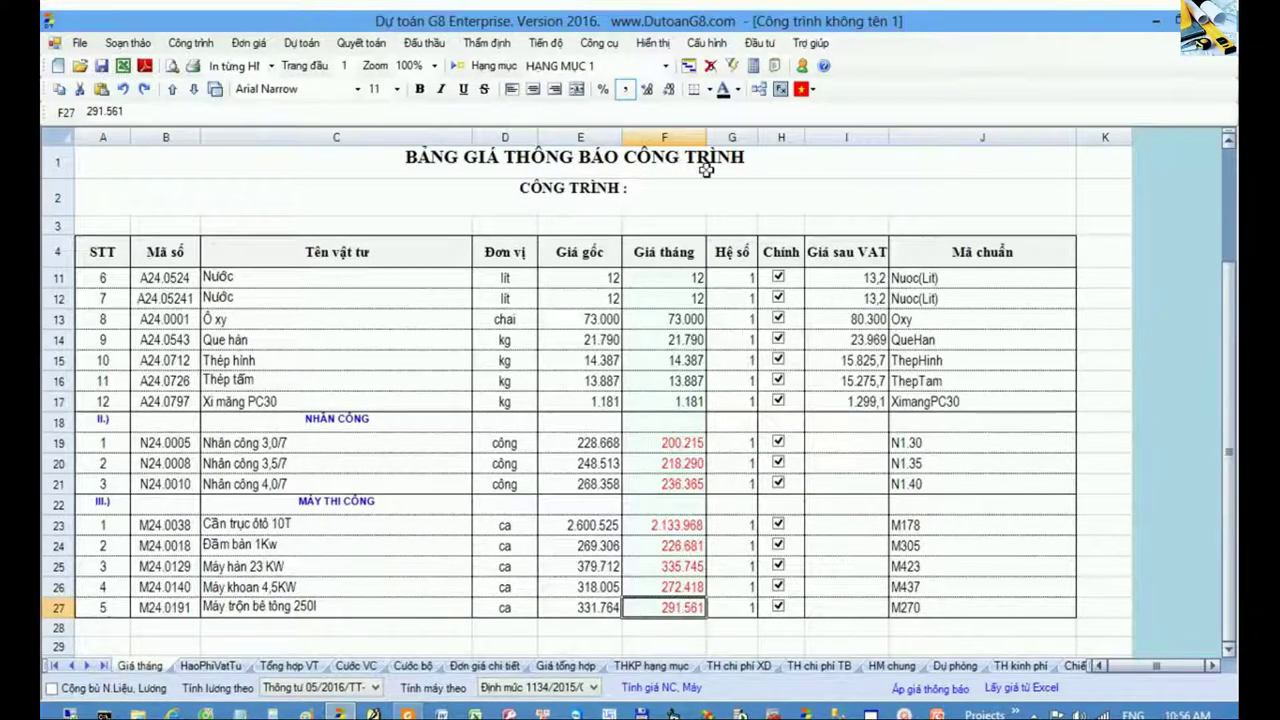
{"action": "left_click", "coordinate": [678, 138]}
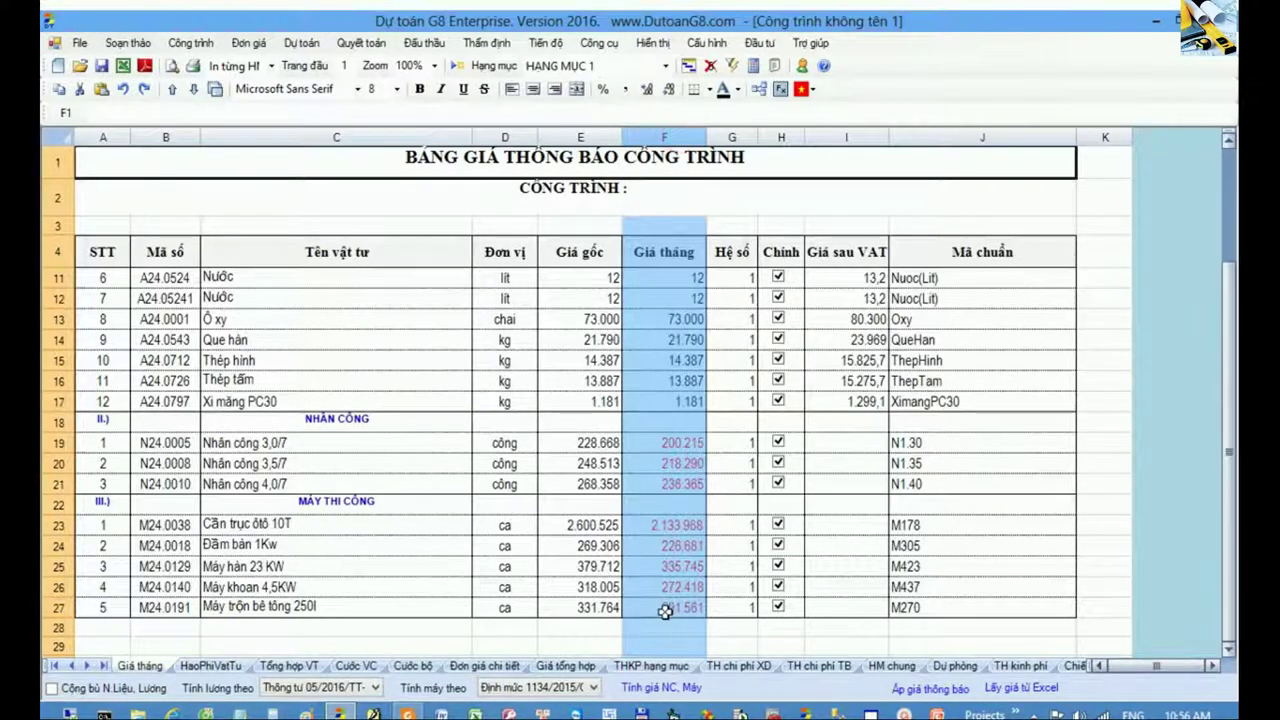
{"action": "left_click", "coordinate": [57, 607]}
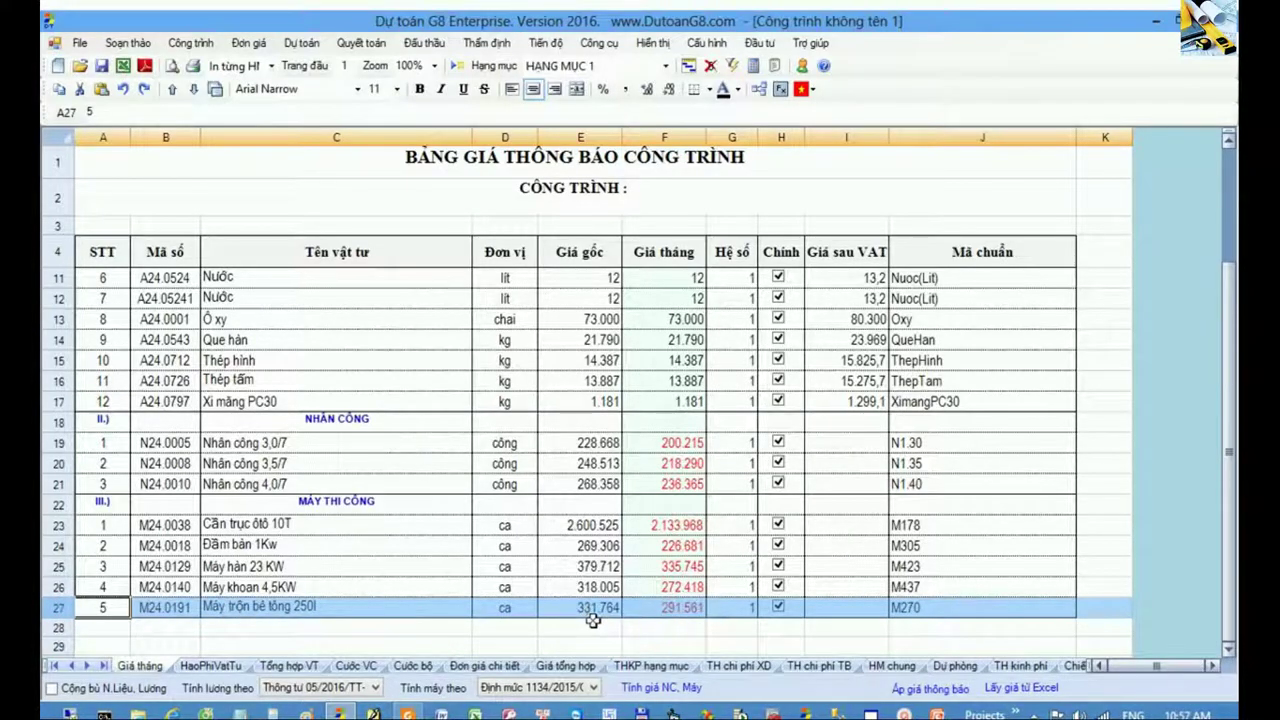
- Confirm the Nhân công 3,0/7 price 200.215 links from Giá tháng, then go to Công trình
{"action": "left_click", "coordinate": [1073, 665]}
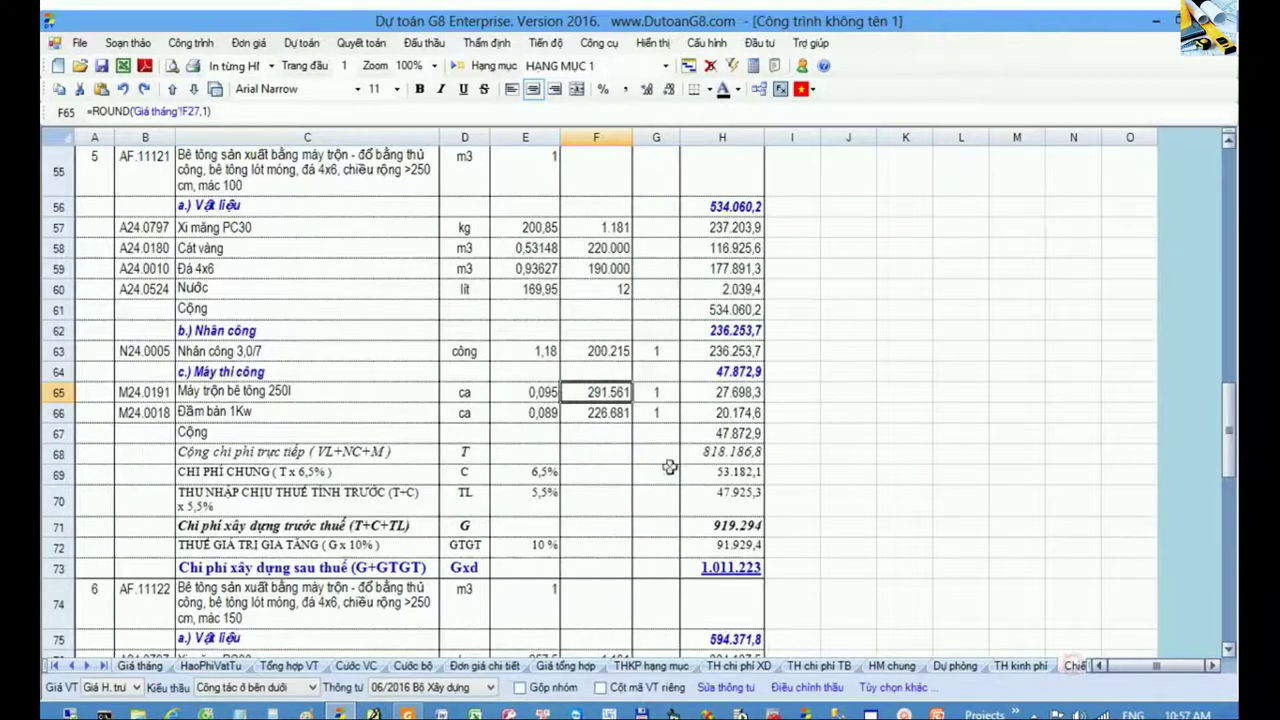
{"action": "left_click", "coordinate": [601, 350]}
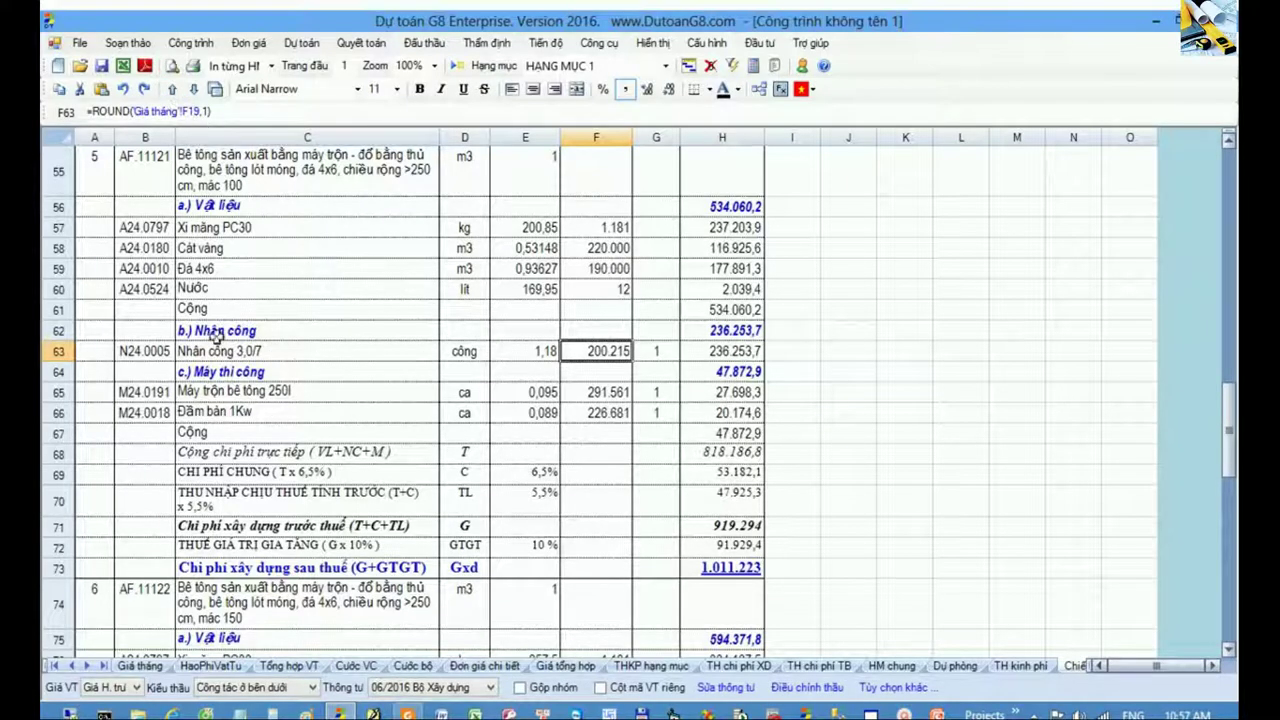
{"action": "left_click", "coordinate": [140, 666]}
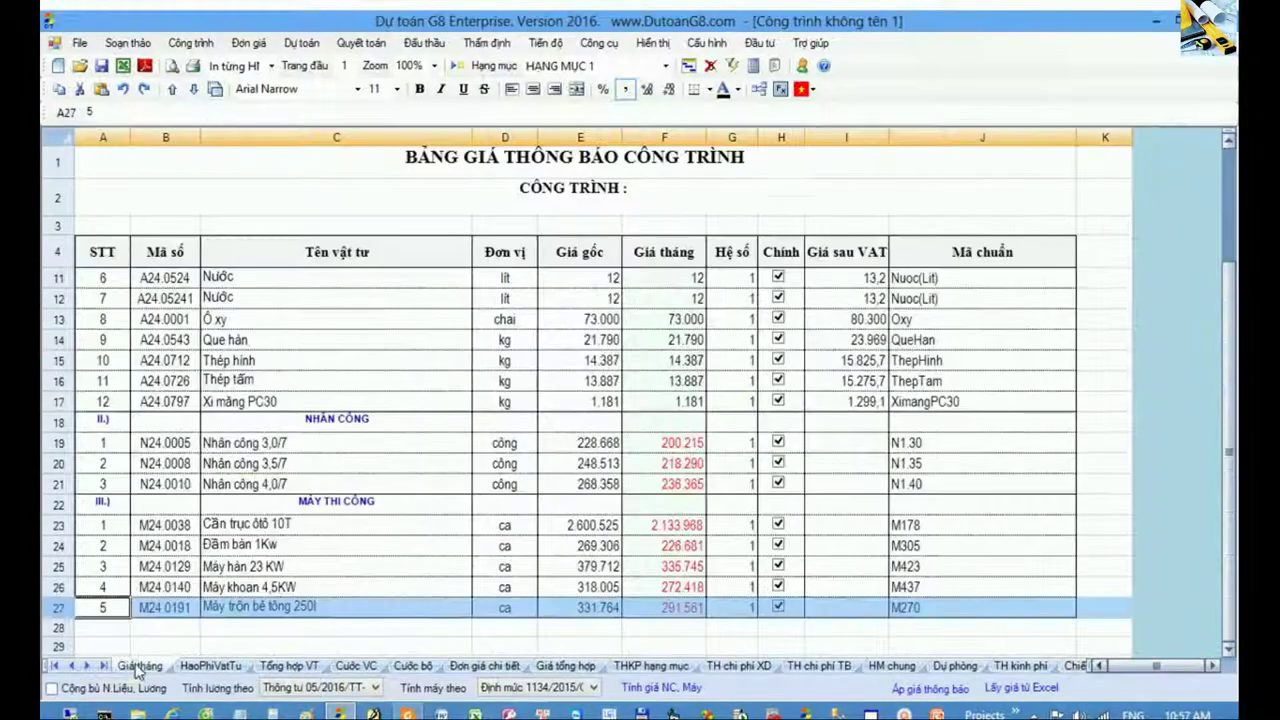
{"action": "left_click", "coordinate": [668, 138]}
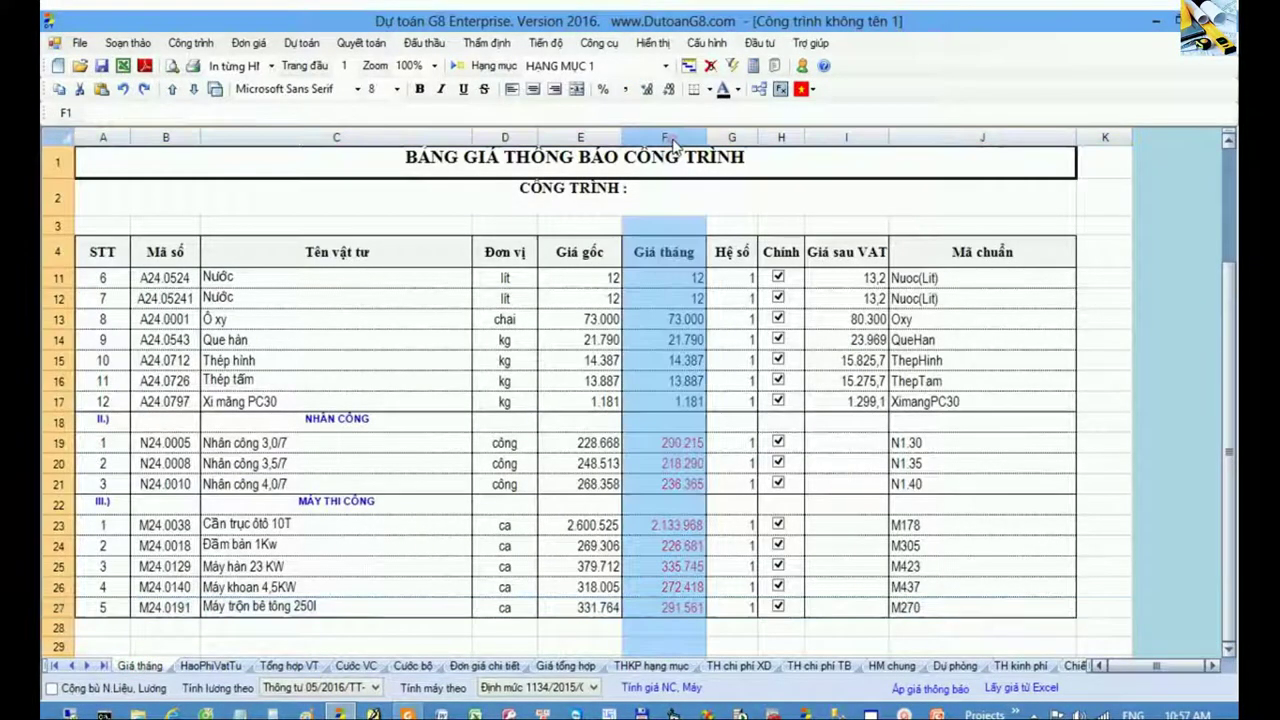
{"action": "left_click", "coordinate": [62, 443]}
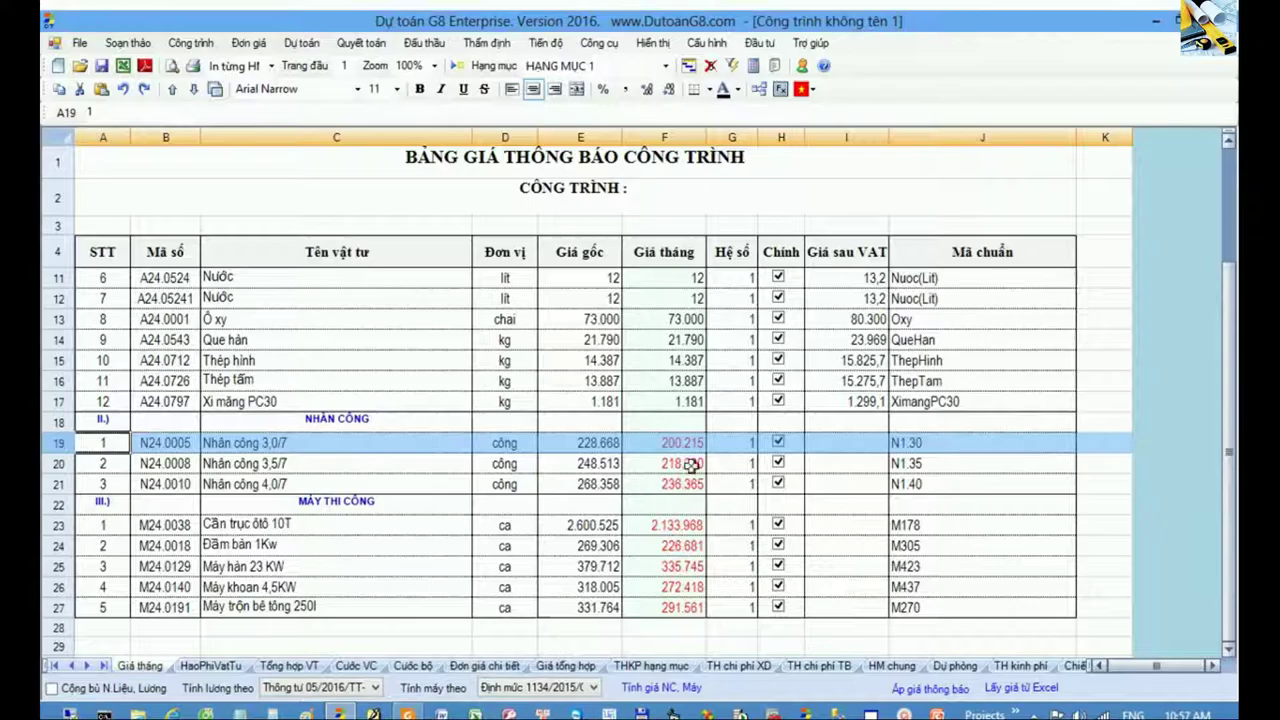
{"action": "left_click", "coordinate": [684, 442]}
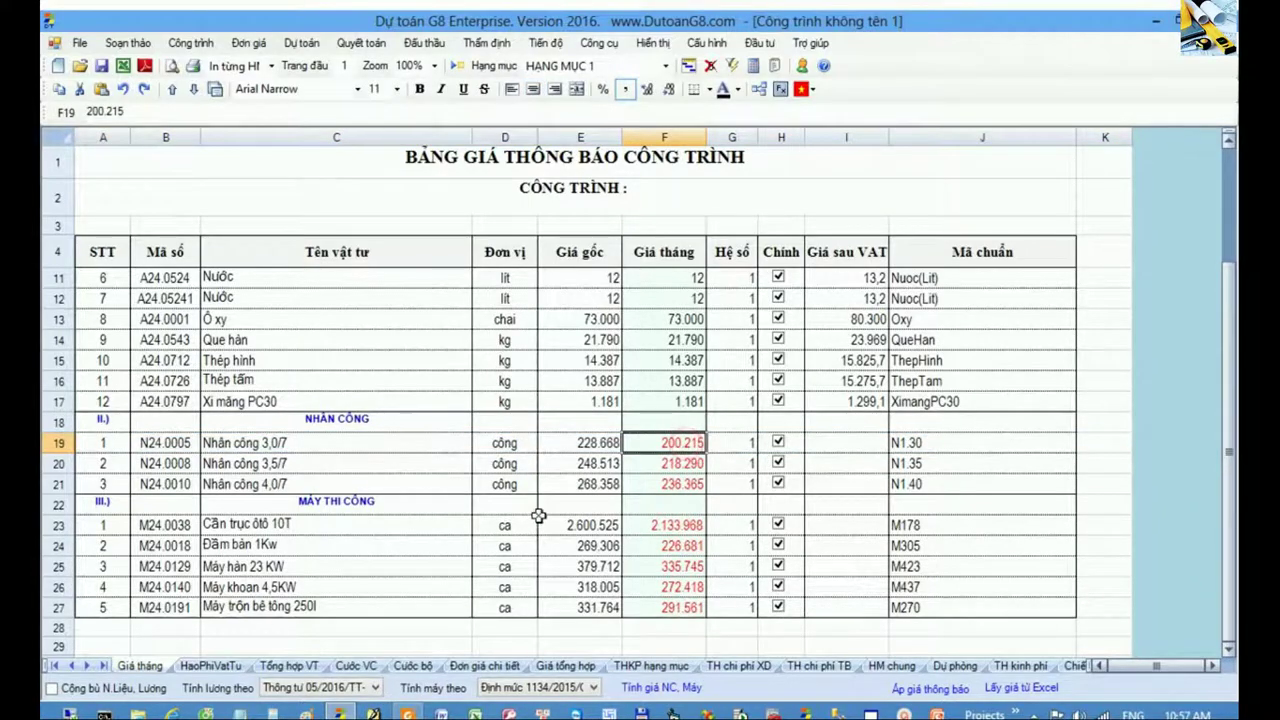
{"action": "key", "text": "ctrl+Page_Up"}
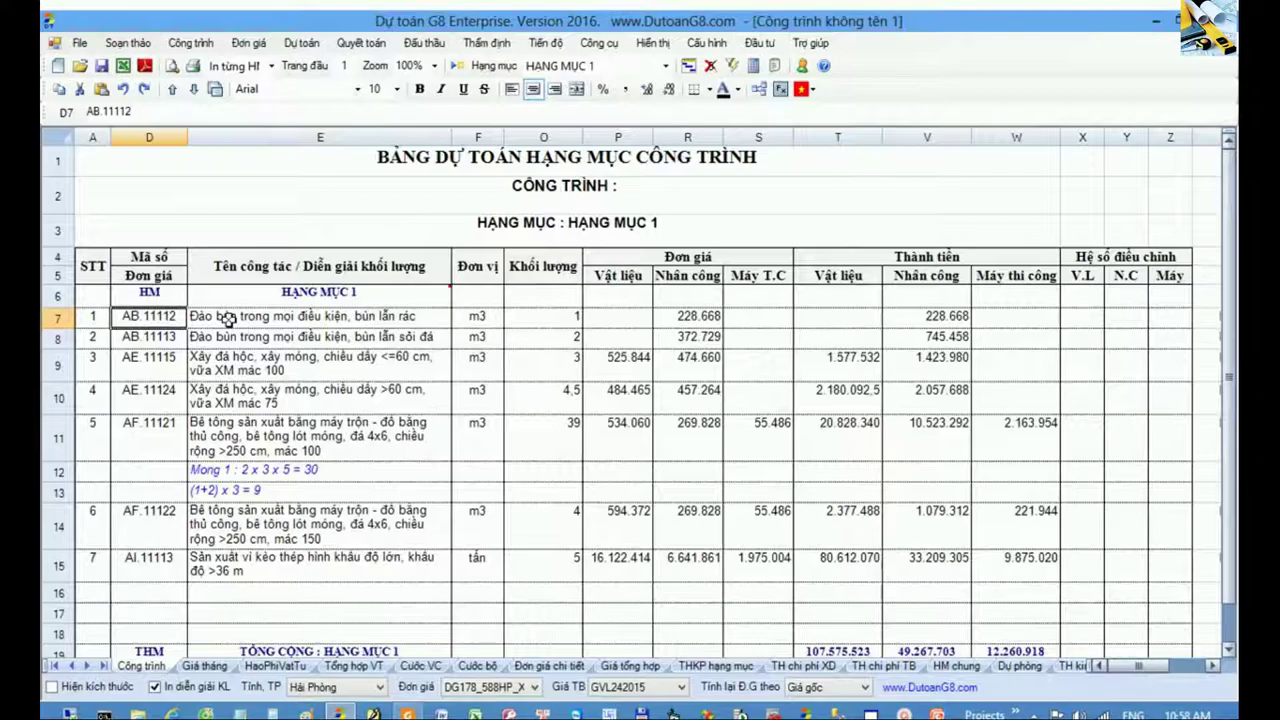
{"action": "left_click", "coordinate": [166, 337]}
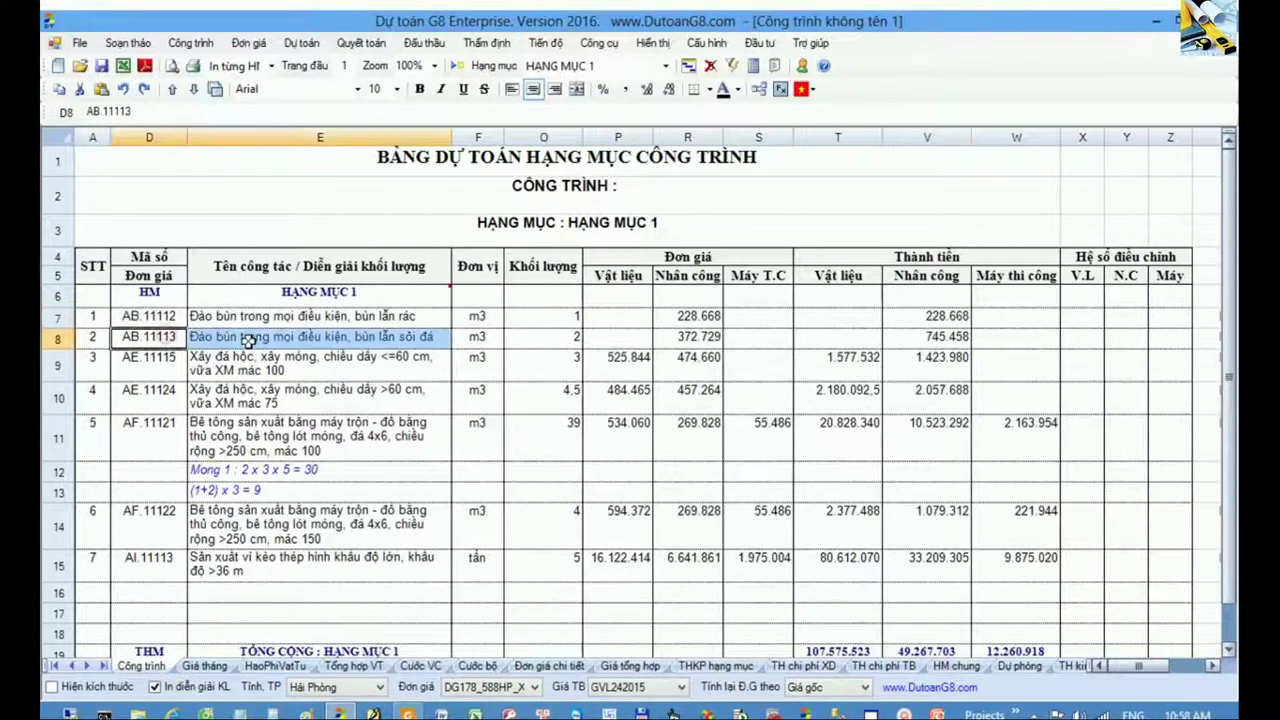
{"action": "left_click", "coordinate": [159, 408]}
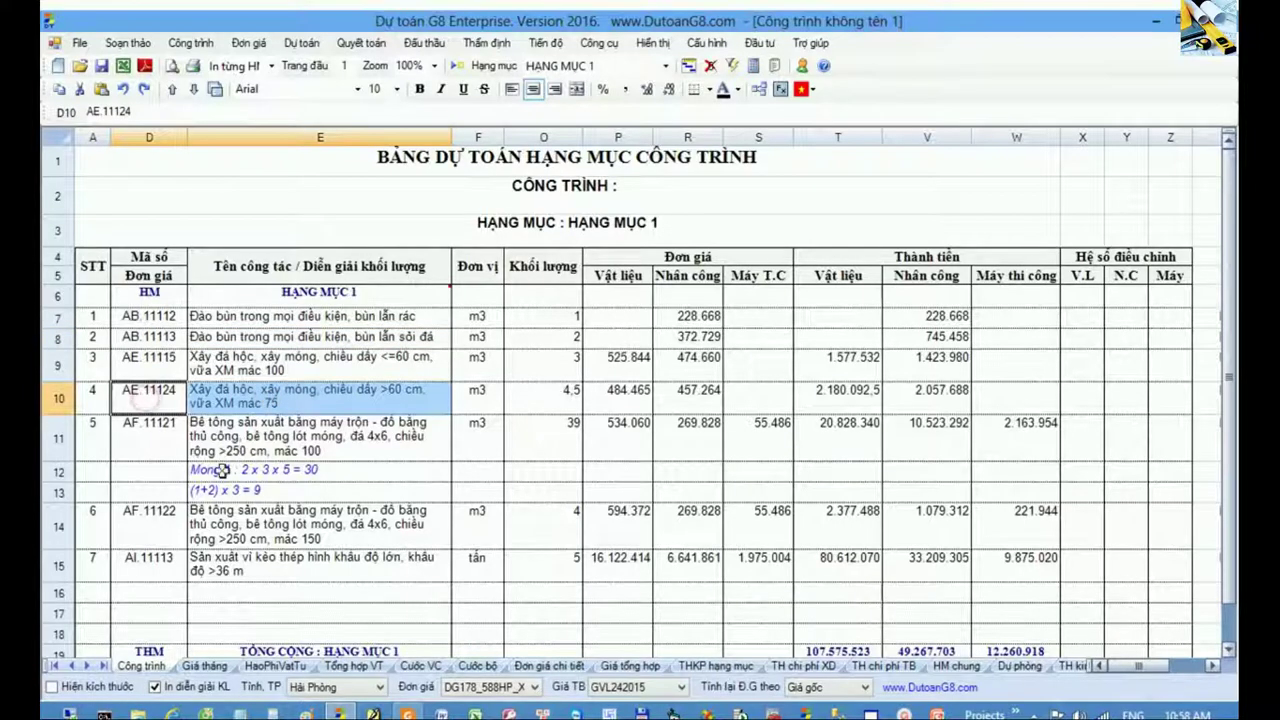
{"action": "left_click", "coordinate": [168, 521]}
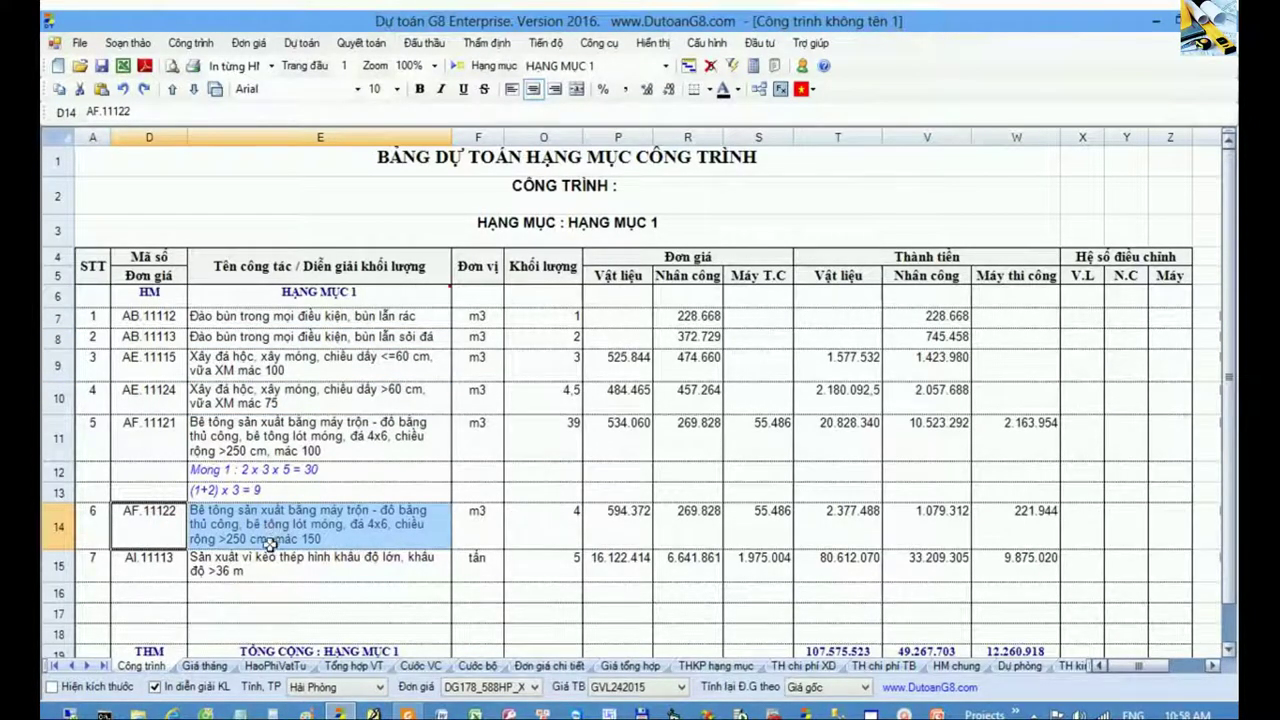
{"action": "left_click", "coordinate": [265, 557]}
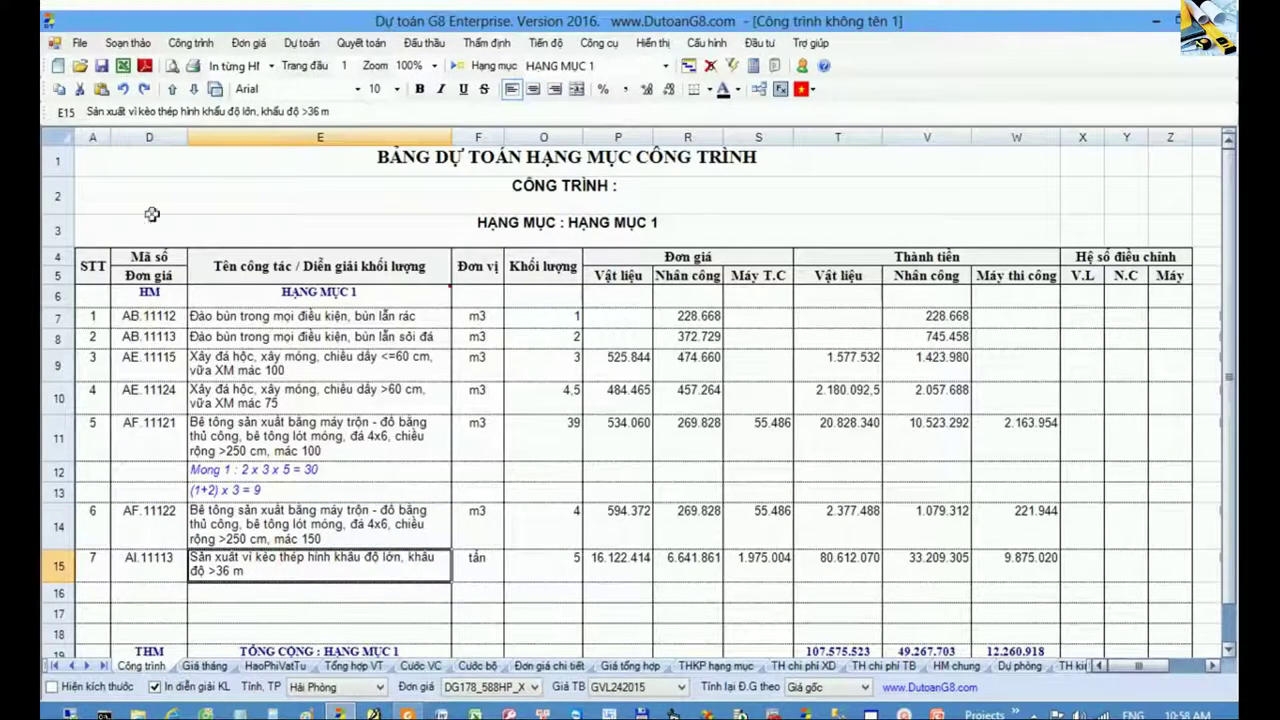
- Create a new project with items AB.11111 mud excavation and AF.11111 machine-mixed concrete
{"action": "left_click", "coordinate": [58, 65]}
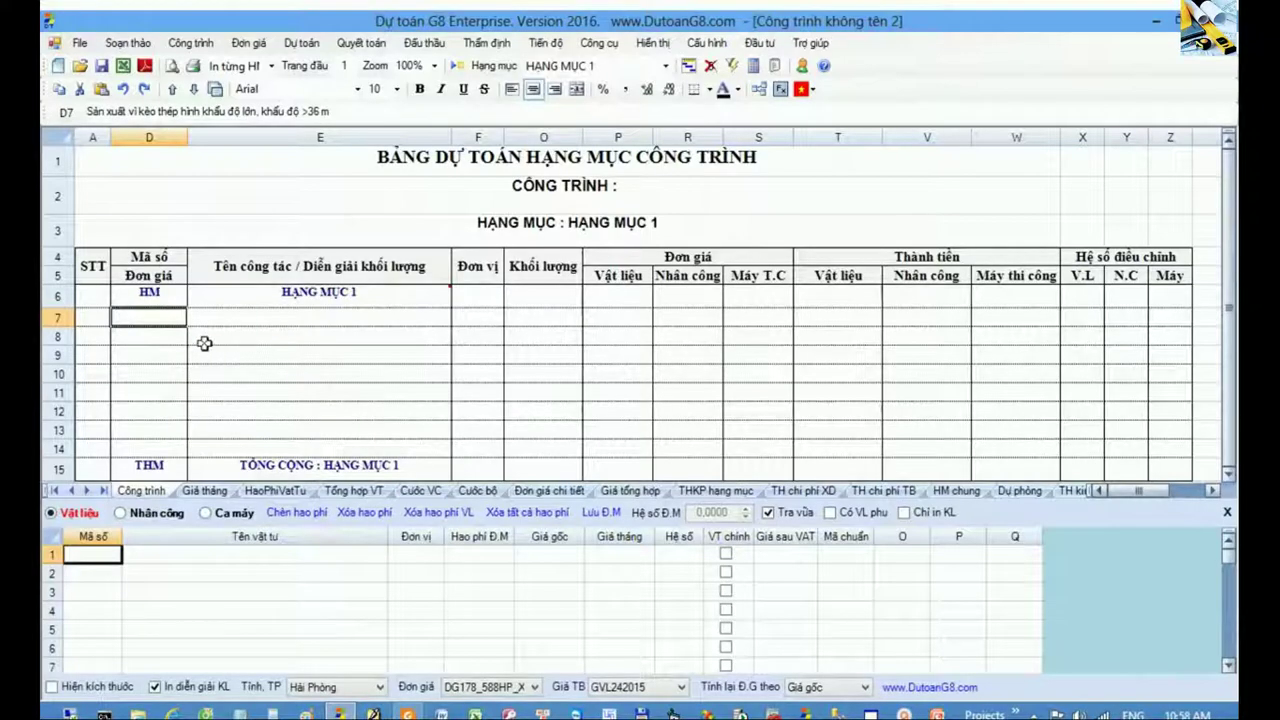
{"action": "type", "text": "ab"}
{"action": "key", "text": "Return"}
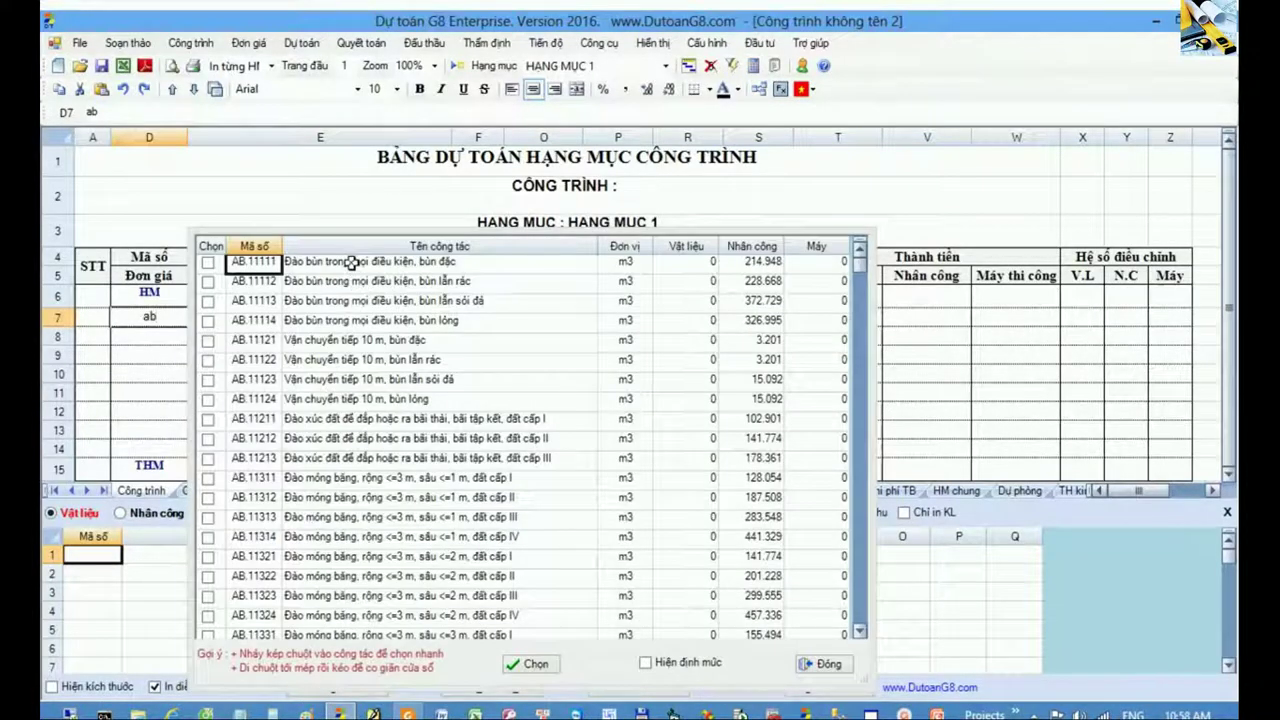
{"action": "double_click", "coordinate": [350, 258]}
{"action": "left_click", "coordinate": [168, 341]}
{"action": "type", "text": "a"}
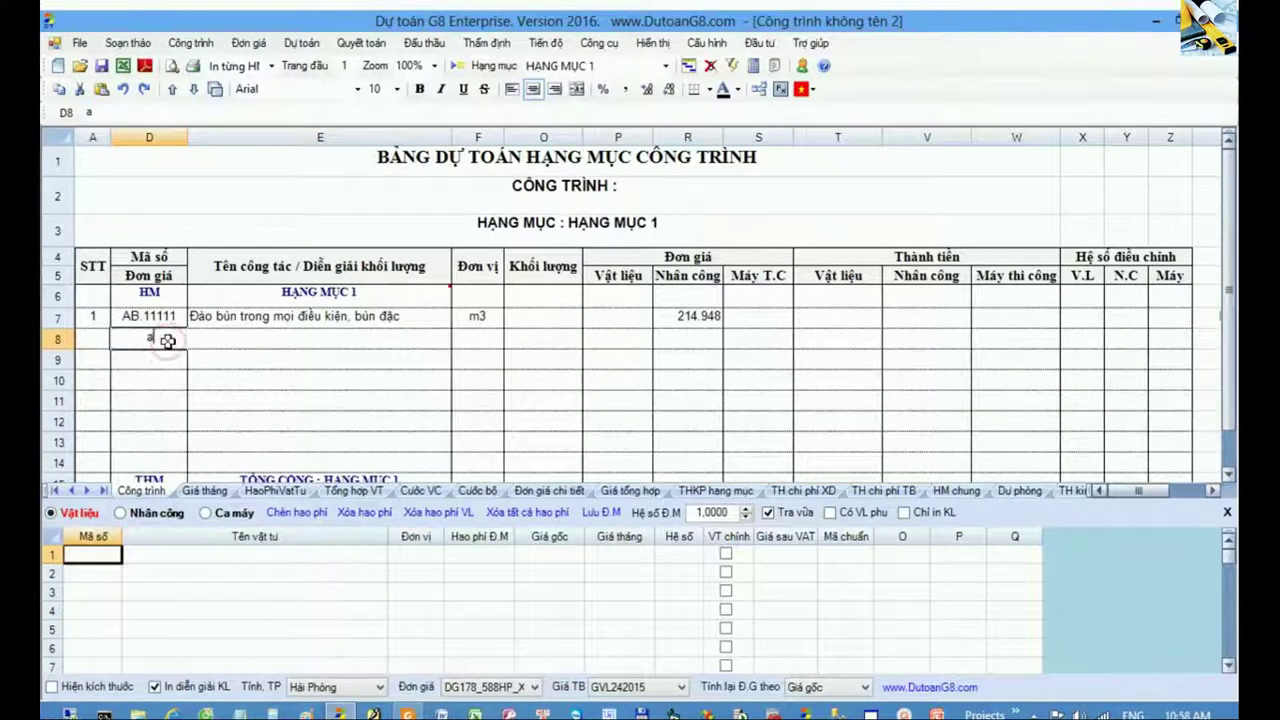
{"action": "type", "text": "f"}
{"action": "key", "text": "Return"}
{"action": "double_click", "coordinate": [344, 264]}
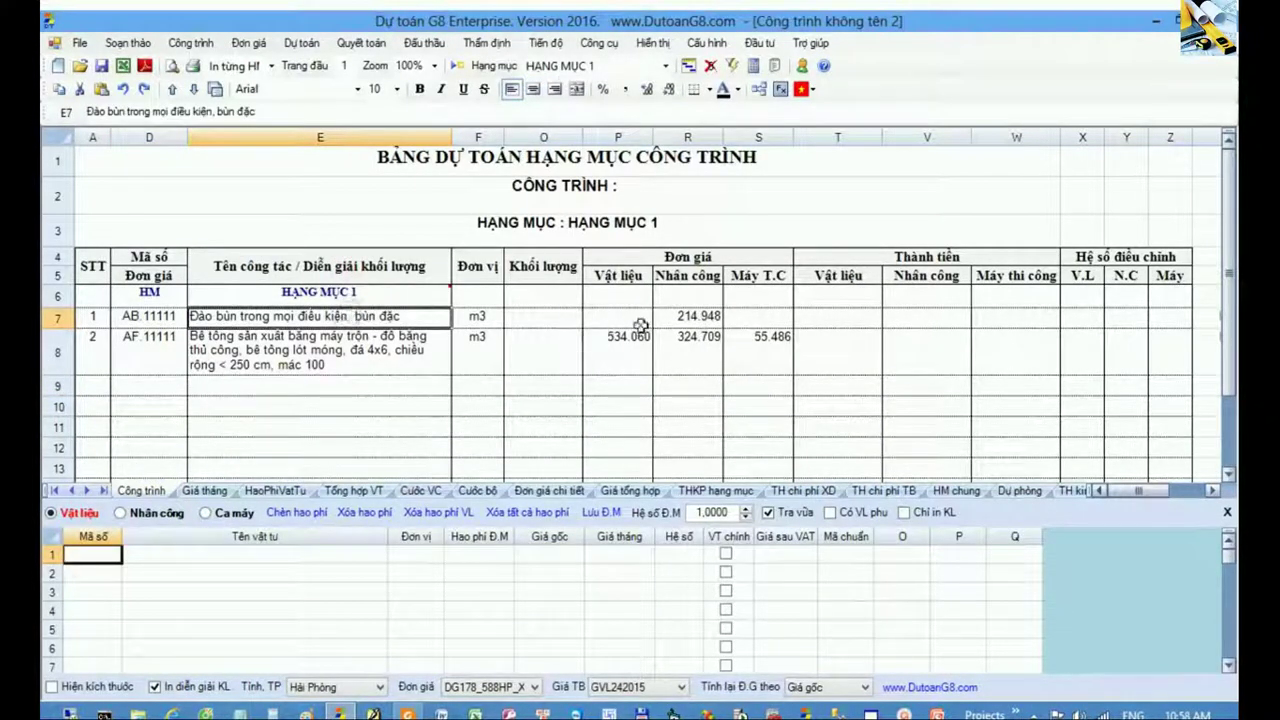
{"action": "left_click", "coordinate": [706, 322]}
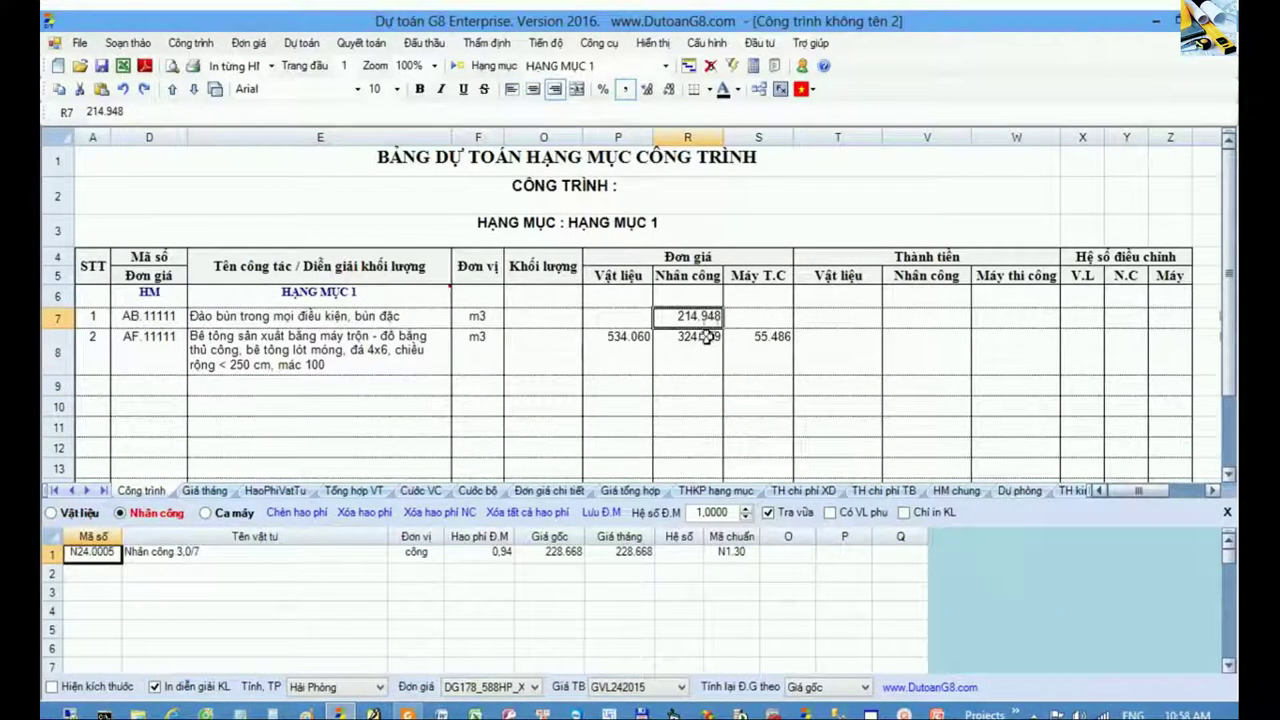
{"action": "left_click", "coordinate": [185, 573]}
{"action": "left_click", "coordinate": [688, 355]}
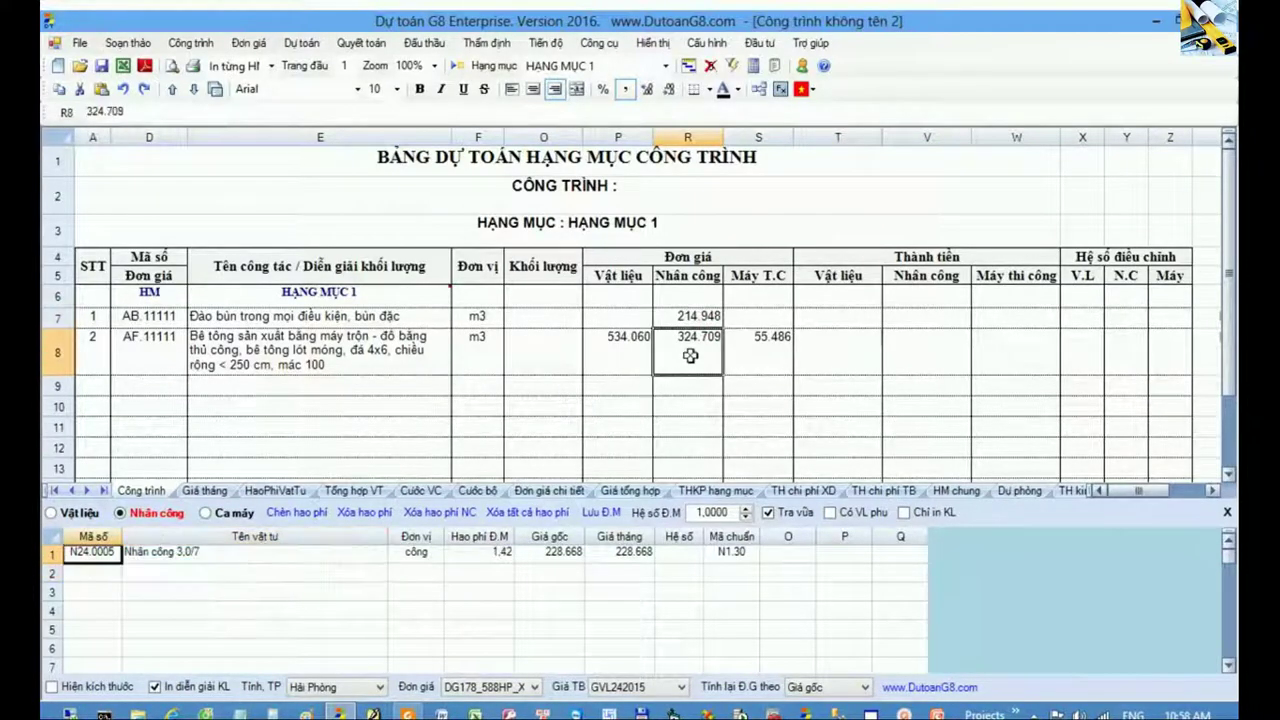
{"action": "left_click", "coordinate": [266, 553]}
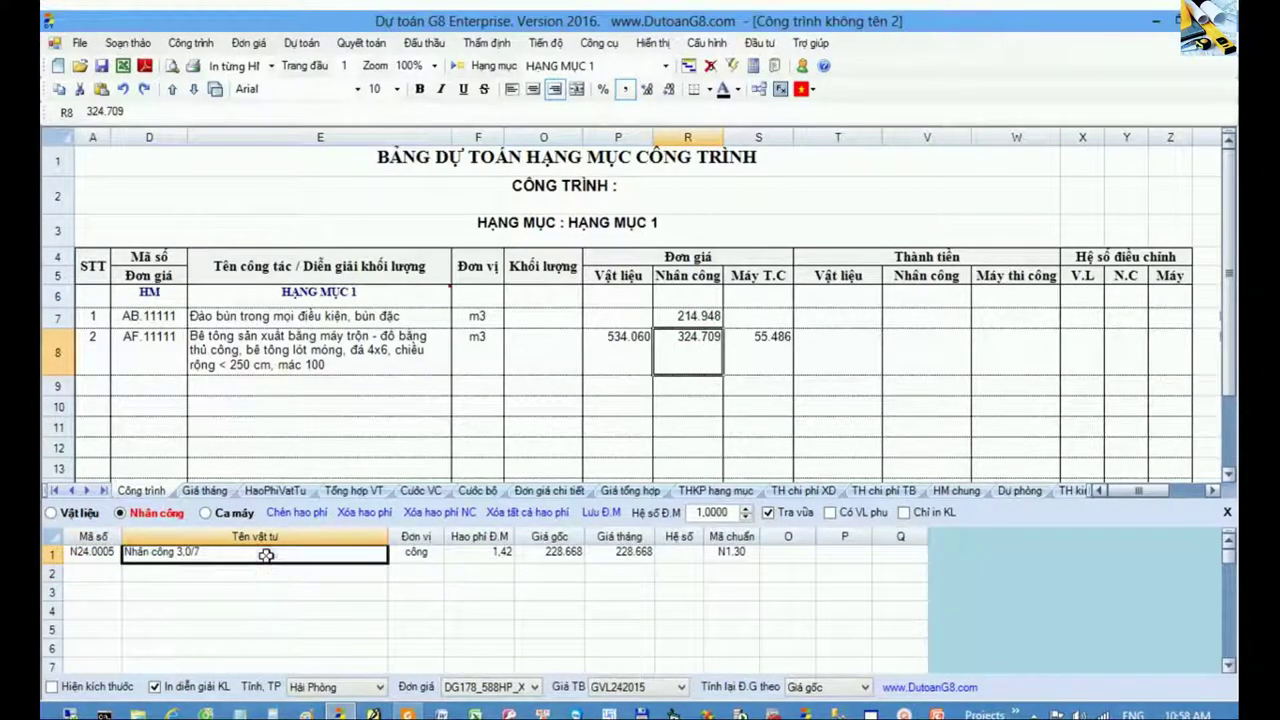
{"action": "left_click", "coordinate": [230, 320]}
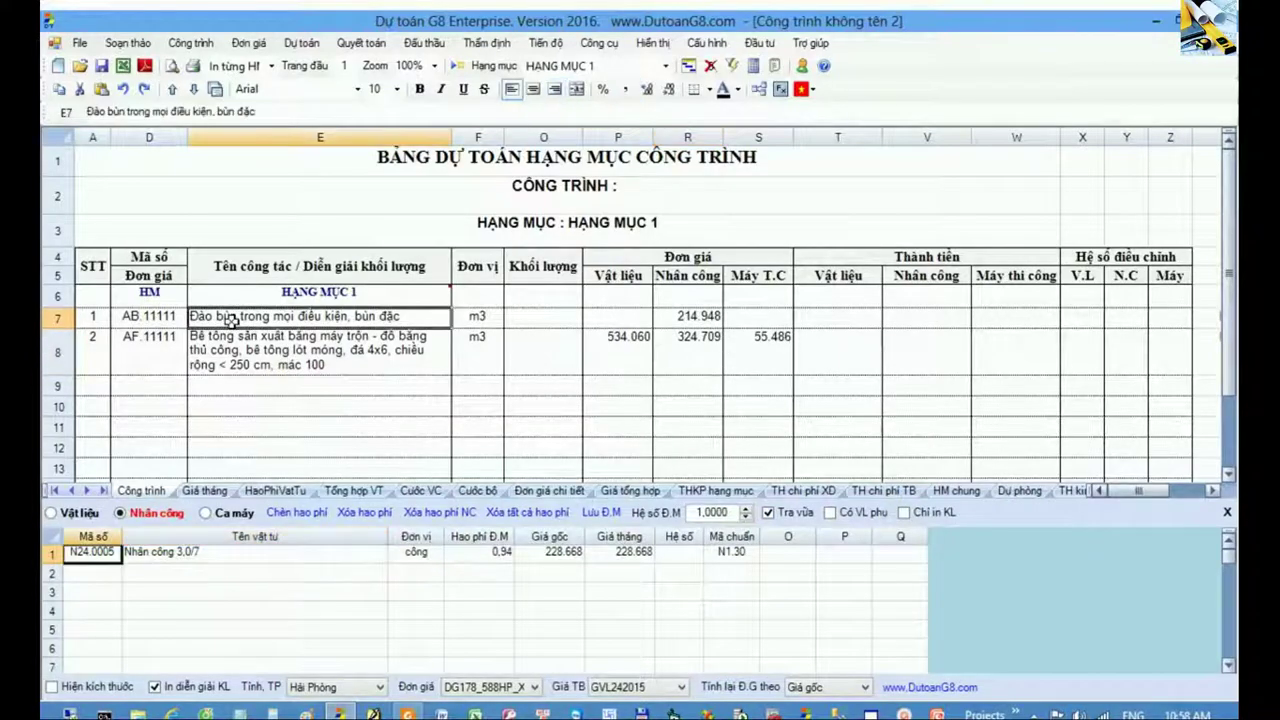
{"action": "left_click", "coordinate": [238, 343]}
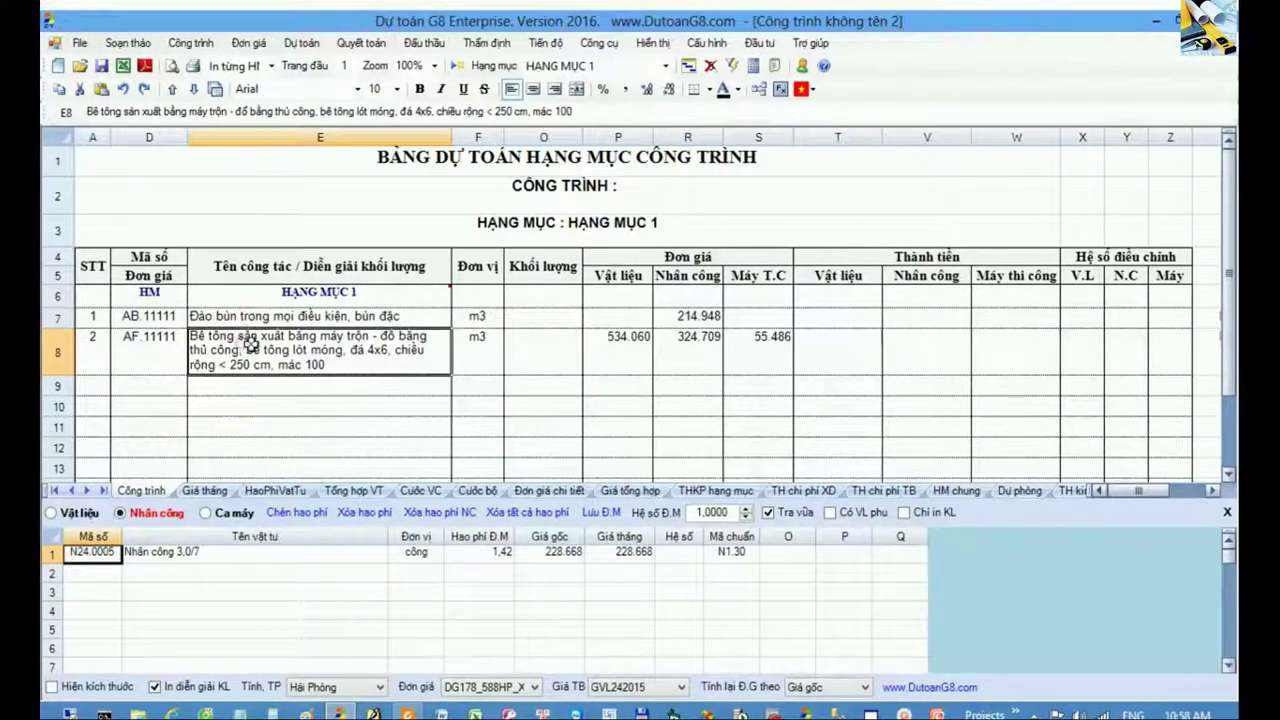
{"action": "left_click", "coordinate": [735, 550]}
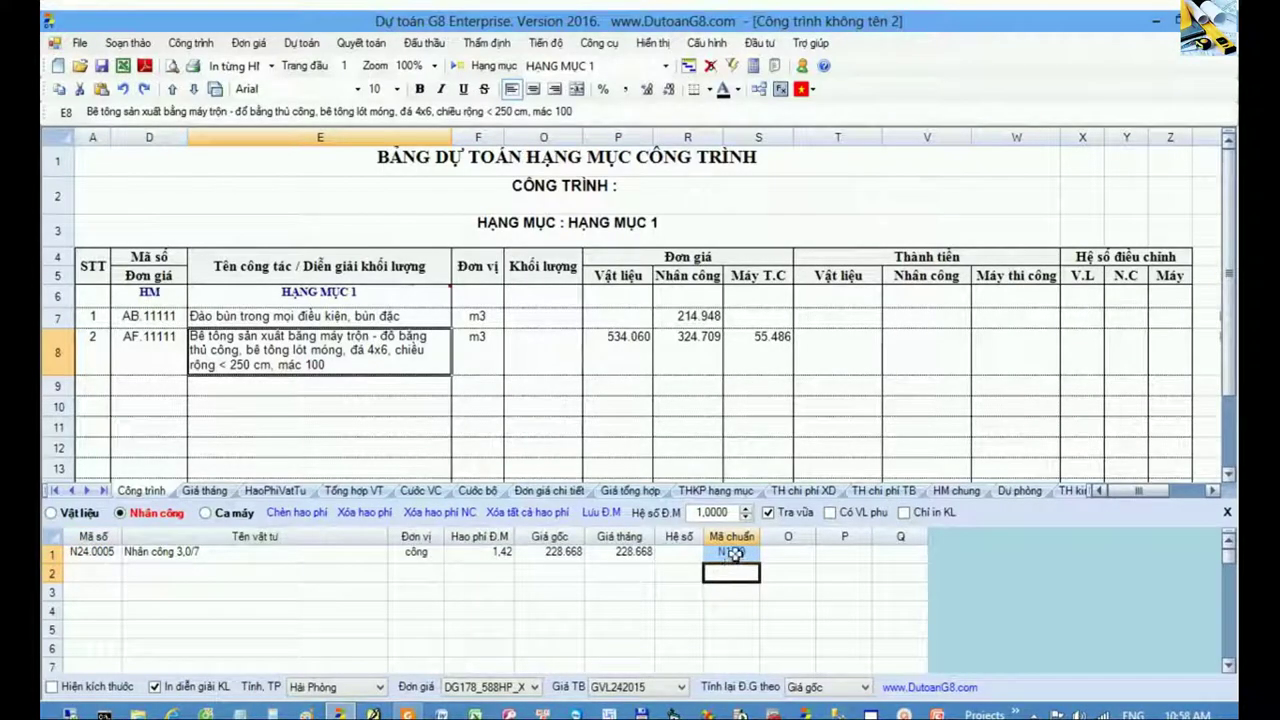
{"action": "left_click", "coordinate": [732, 563]}
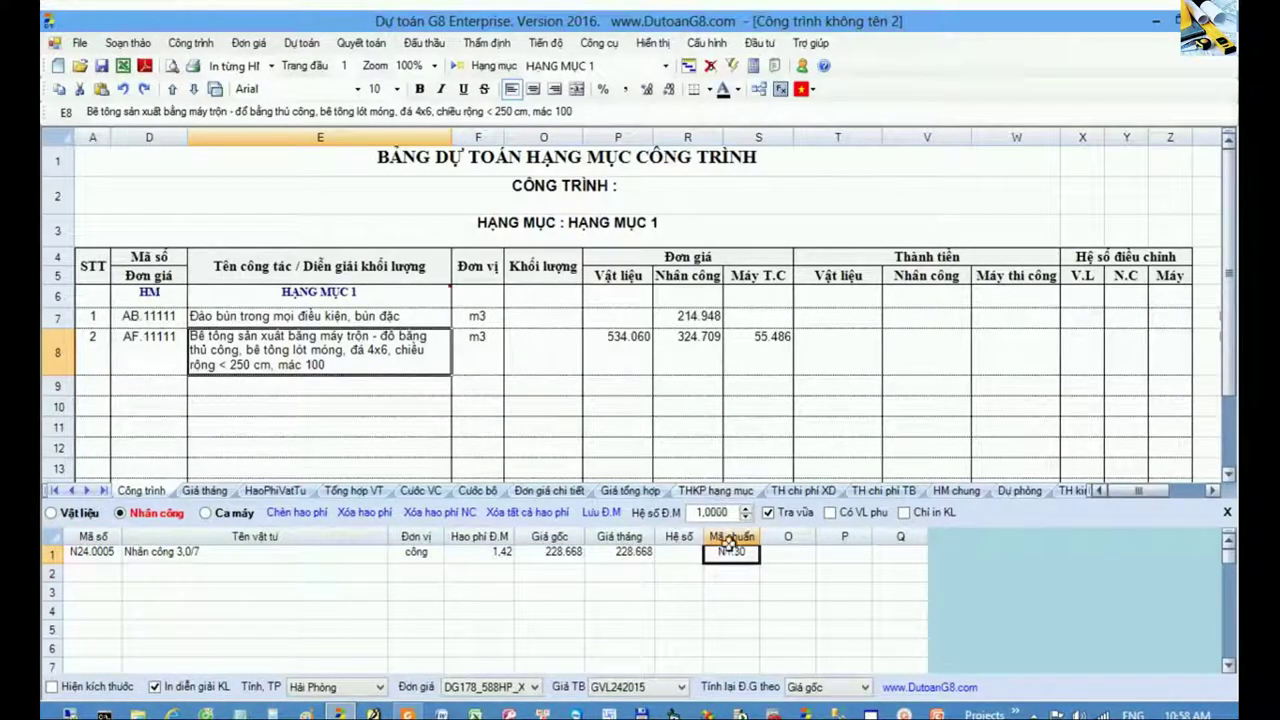
{"action": "left_click", "coordinate": [690, 316]}
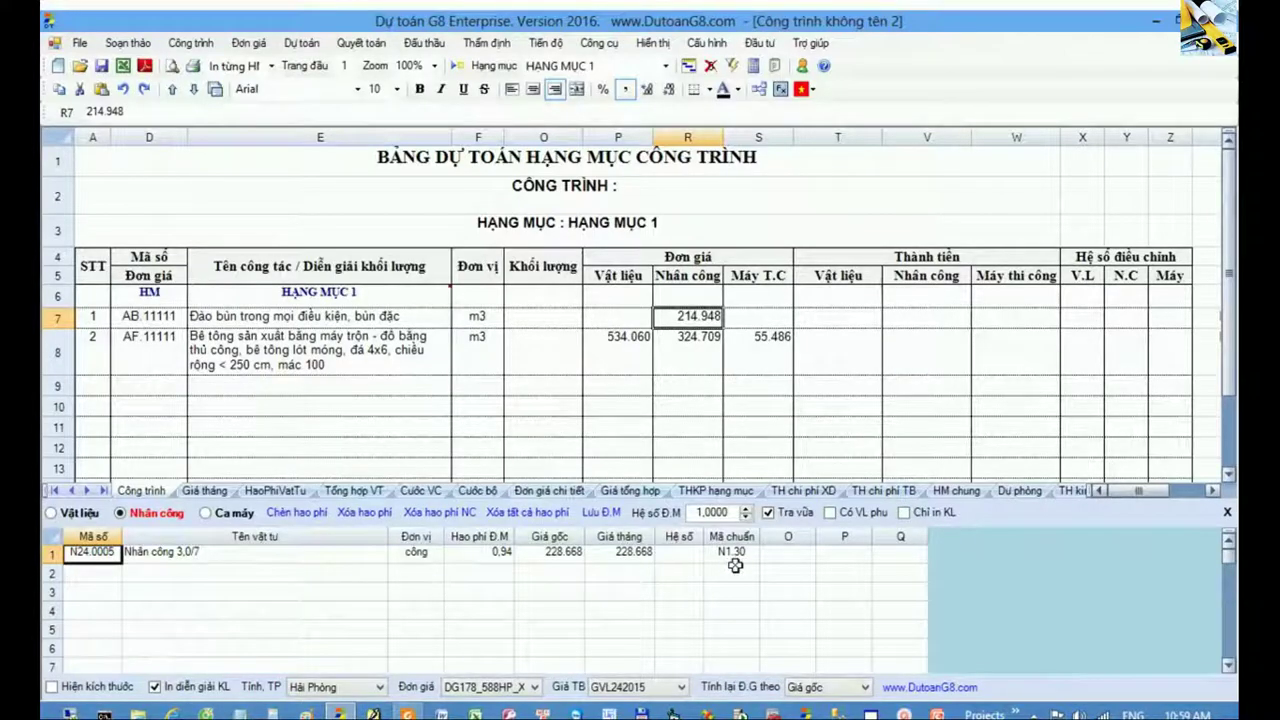
{"action": "left_click", "coordinate": [736, 556]}
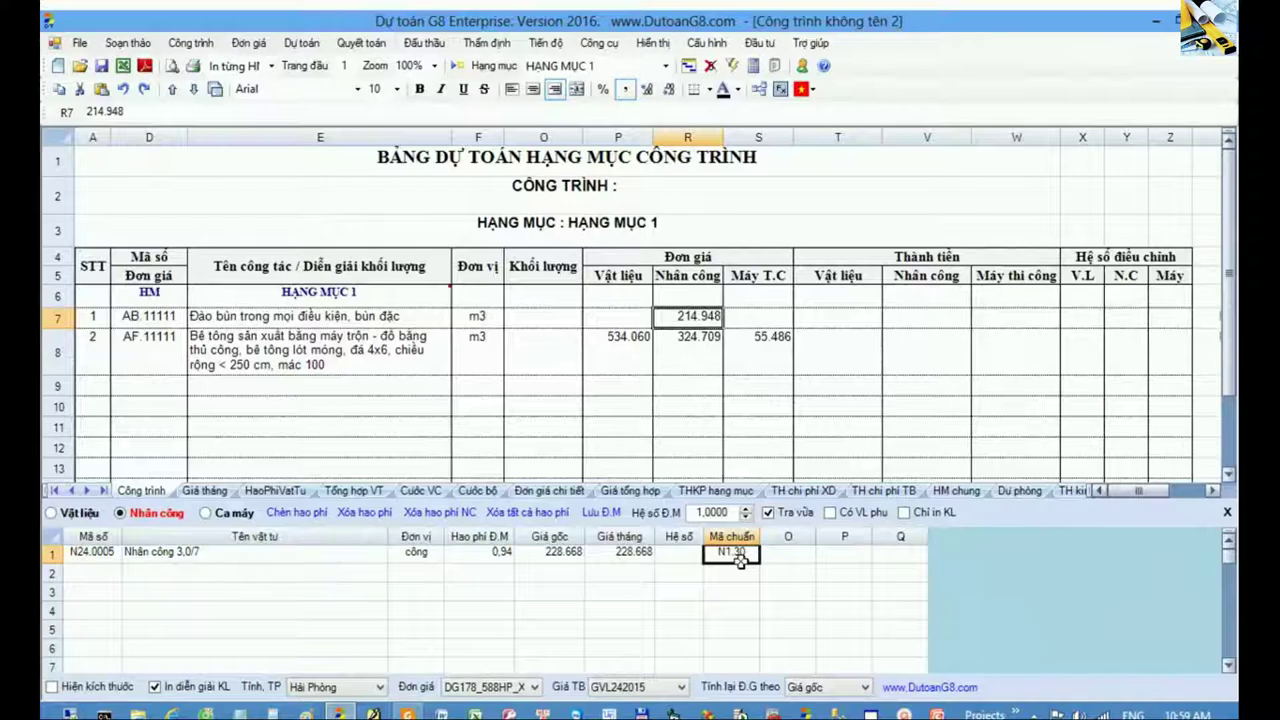
{"action": "left_click", "coordinate": [152, 399]}
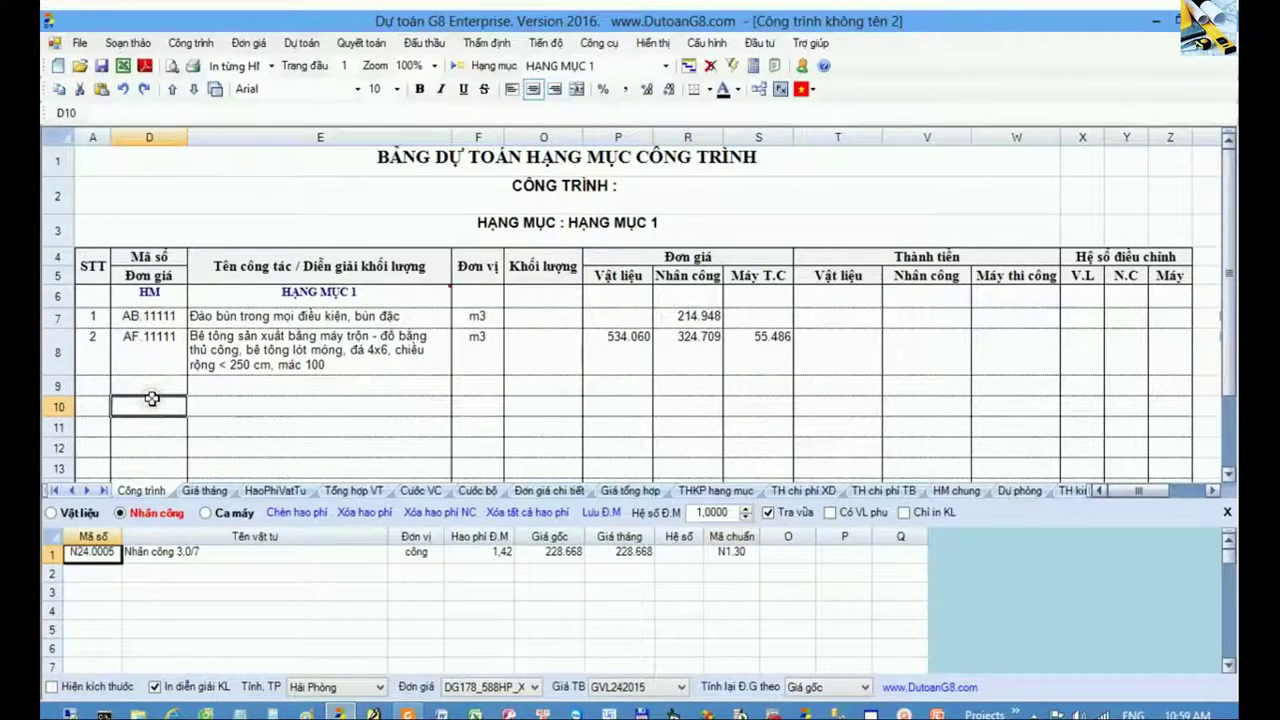
- Add work items AI.11111 in row 10 and BB.11106 in row 12 from the code lookup
{"action": "type", "text": "ai"}
{"action": "key", "text": "Return"}
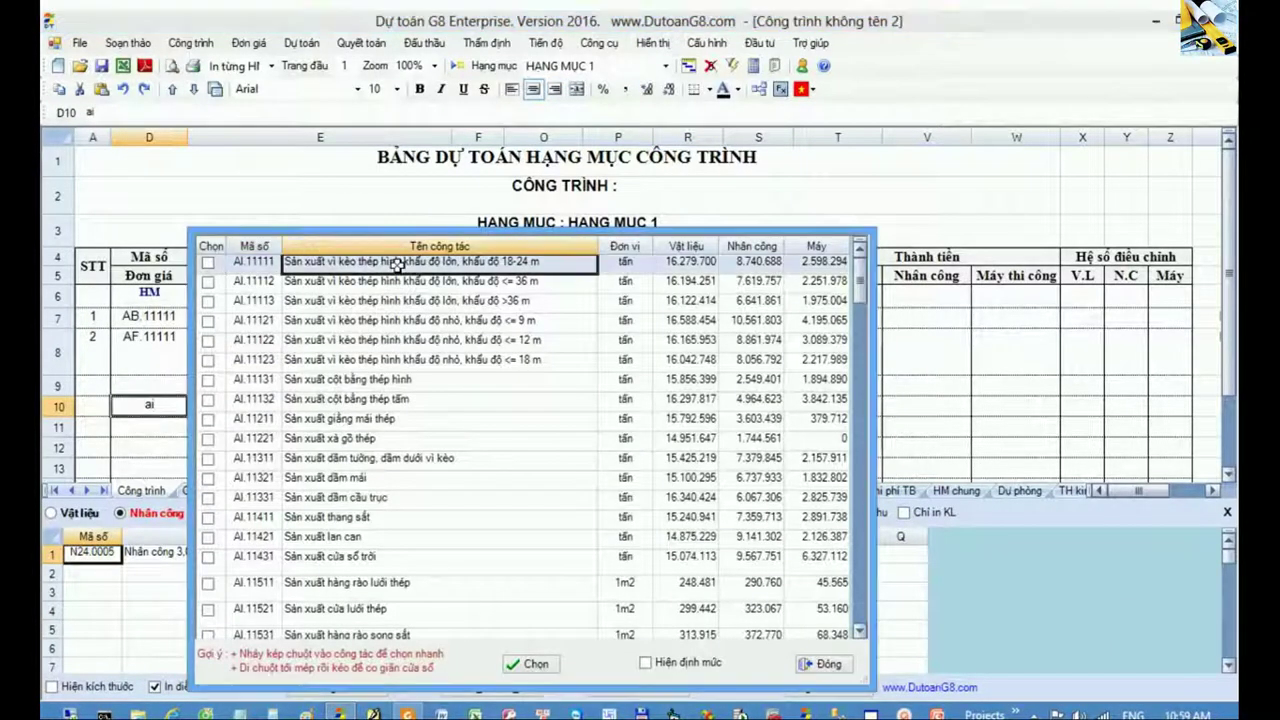
{"action": "double_click", "coordinate": [397, 263]}
{"action": "left_click", "coordinate": [687, 410]}
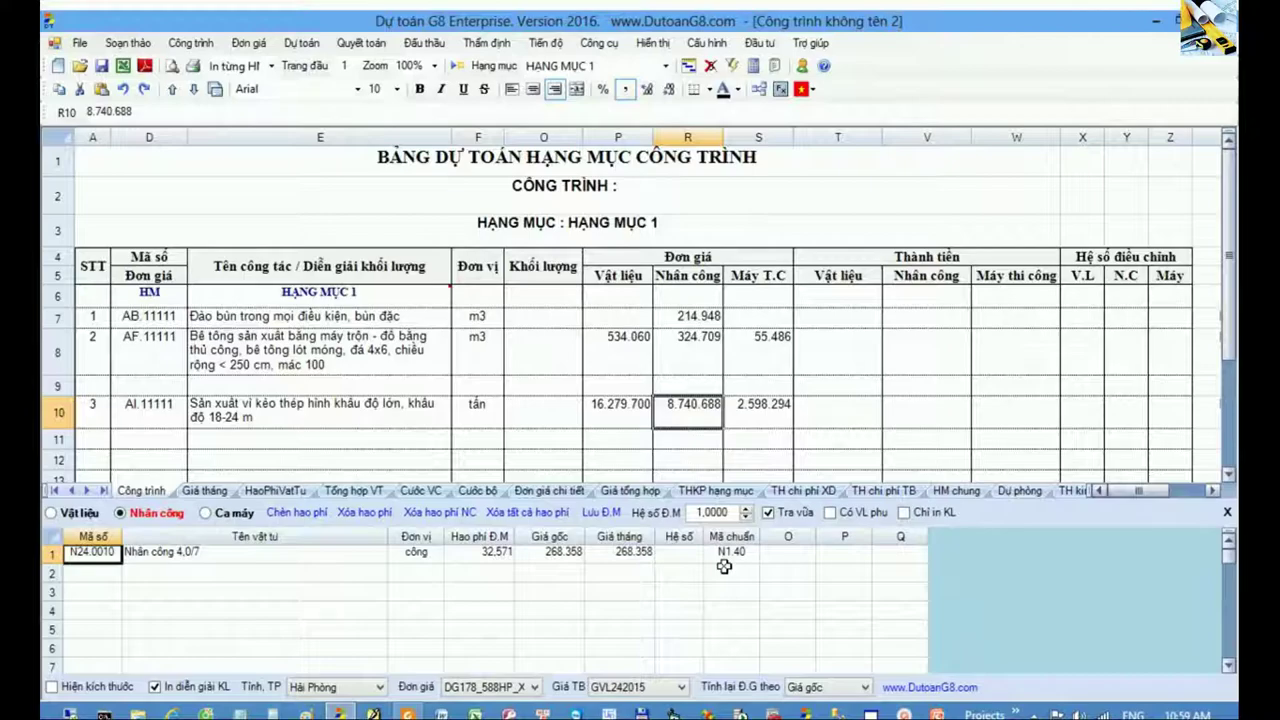
{"action": "left_click", "coordinate": [163, 458]}
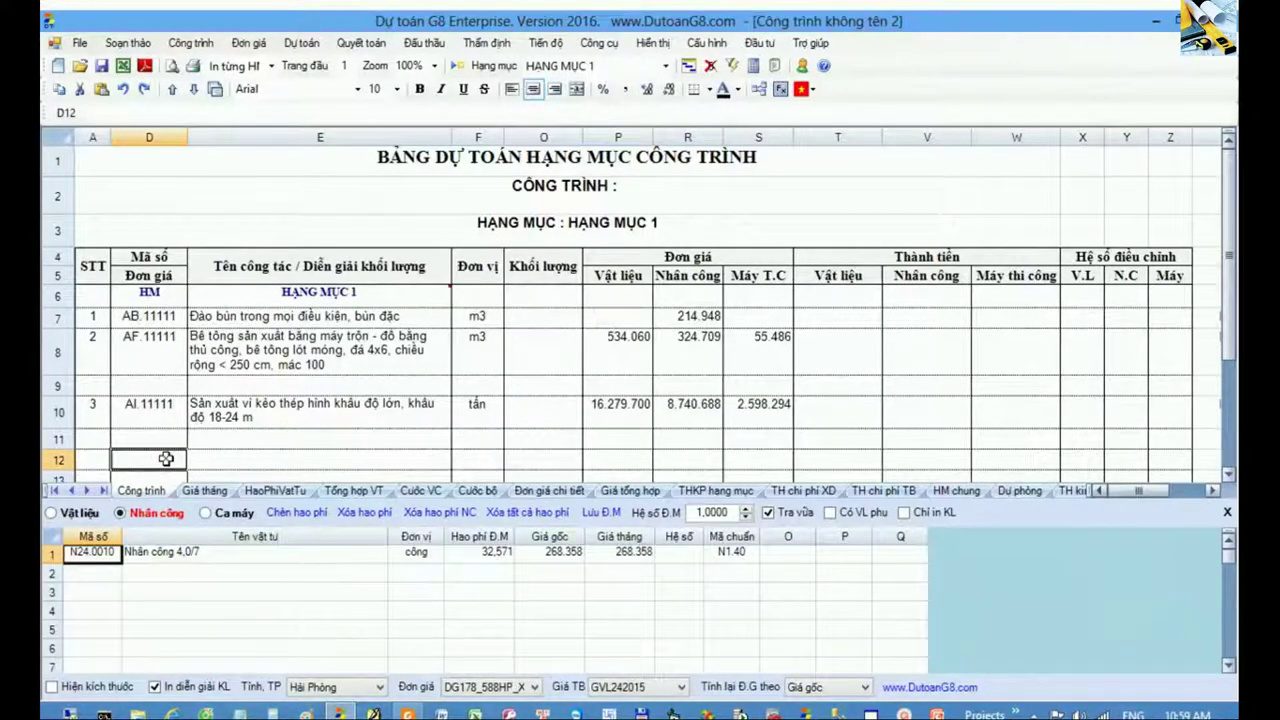
{"action": "type", "text": "bb"}
{"action": "key", "text": "Return"}
{"action": "double_click", "coordinate": [438, 400]}
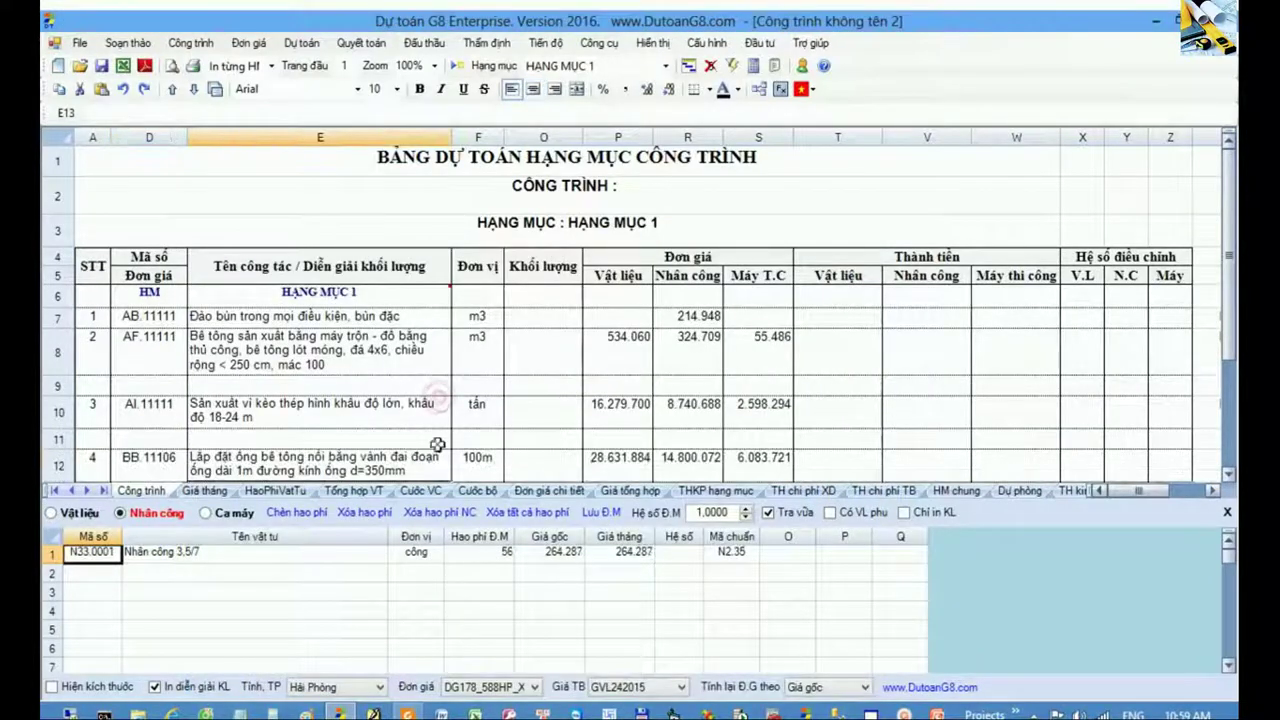
{"action": "left_click", "coordinate": [680, 460]}
- Compare the labour standard codes and coefficients of work items AB.11111 and AF.11111
{"action": "left_click", "coordinate": [727, 556]}
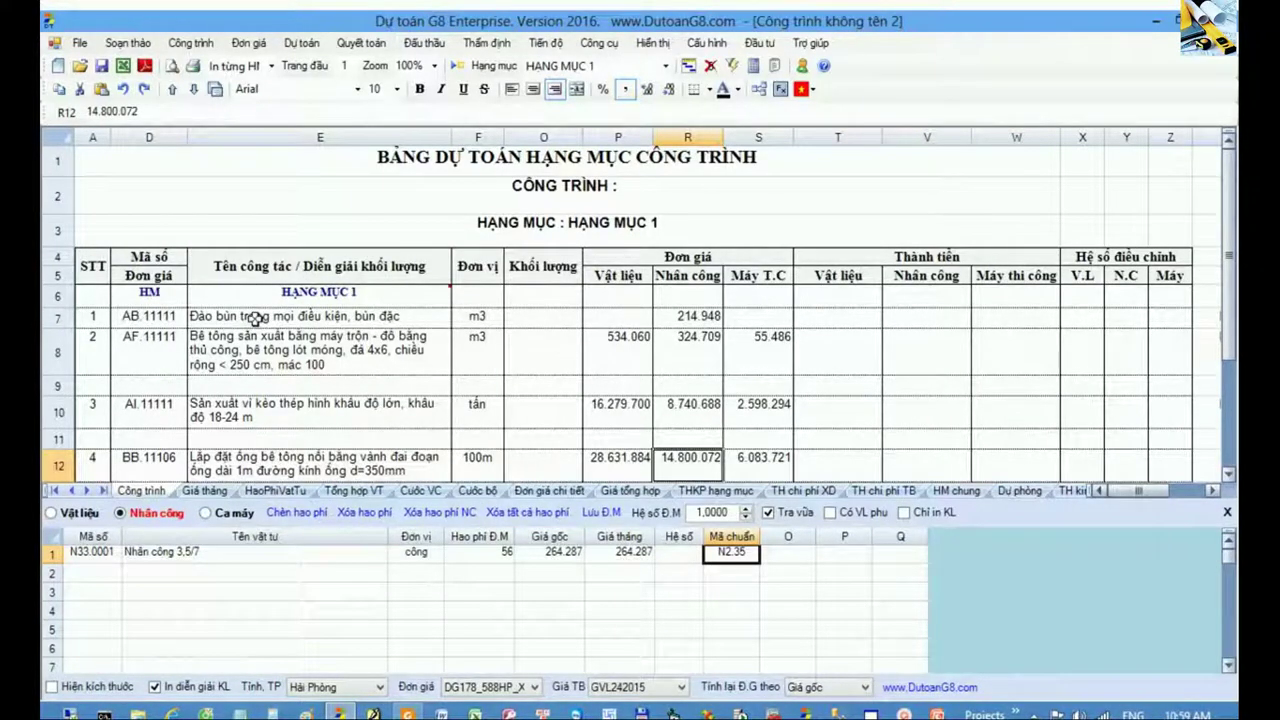
{"action": "left_click", "coordinate": [256, 318]}
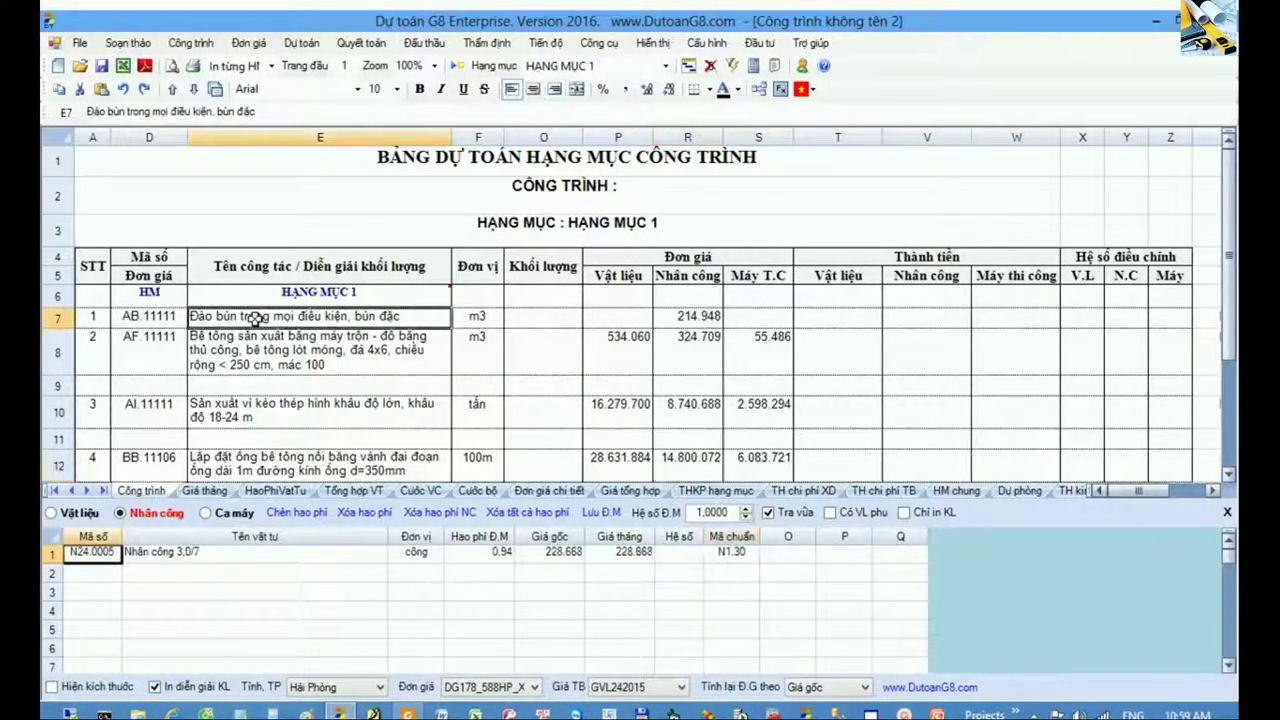
{"action": "left_click", "coordinate": [260, 342]}
{"action": "left_click", "coordinate": [269, 315]}
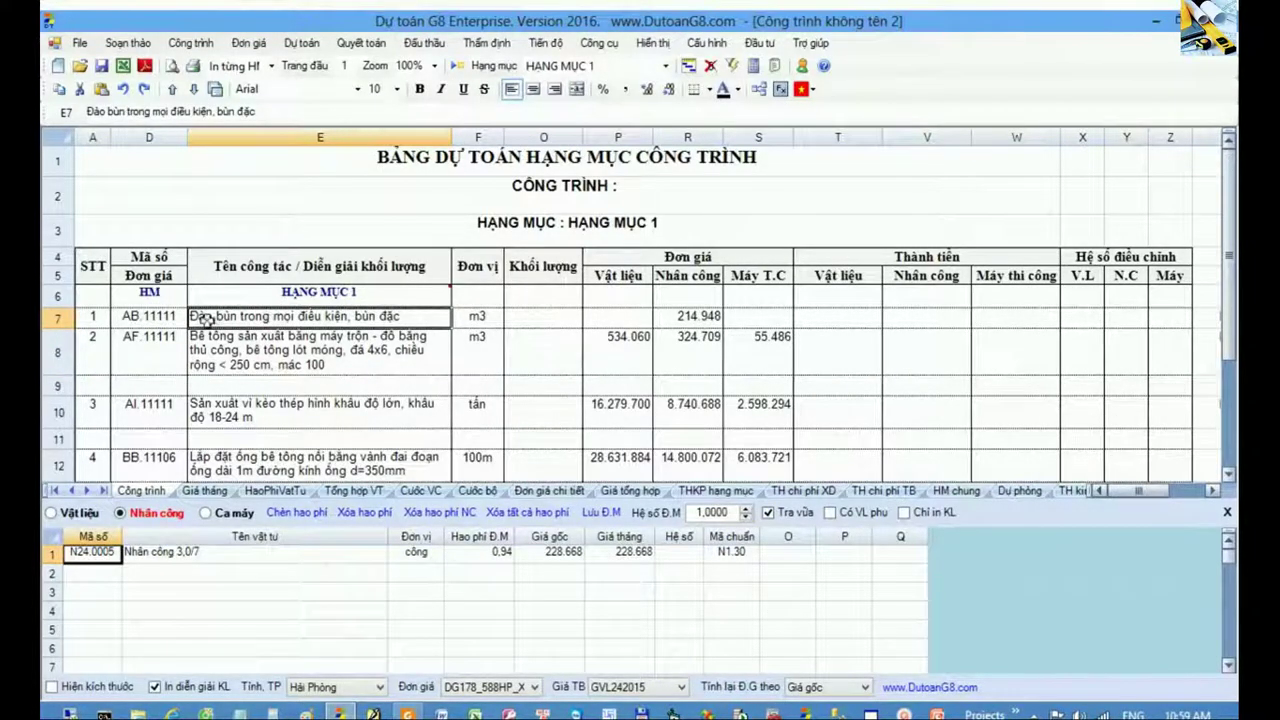
{"action": "left_click_drag", "start_coordinate": [160, 318], "coordinate": [302, 323]}
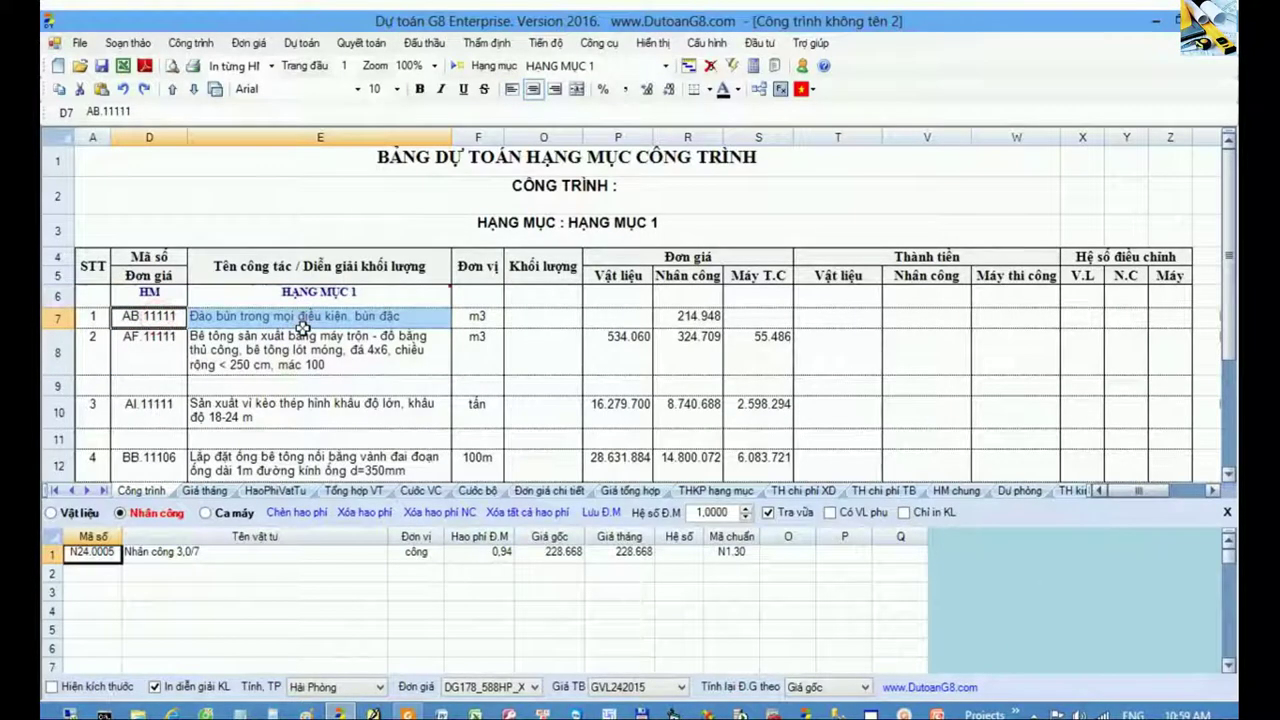
{"action": "left_click_drag", "start_coordinate": [163, 348], "coordinate": [270, 357]}
{"action": "left_click", "coordinate": [270, 357]}
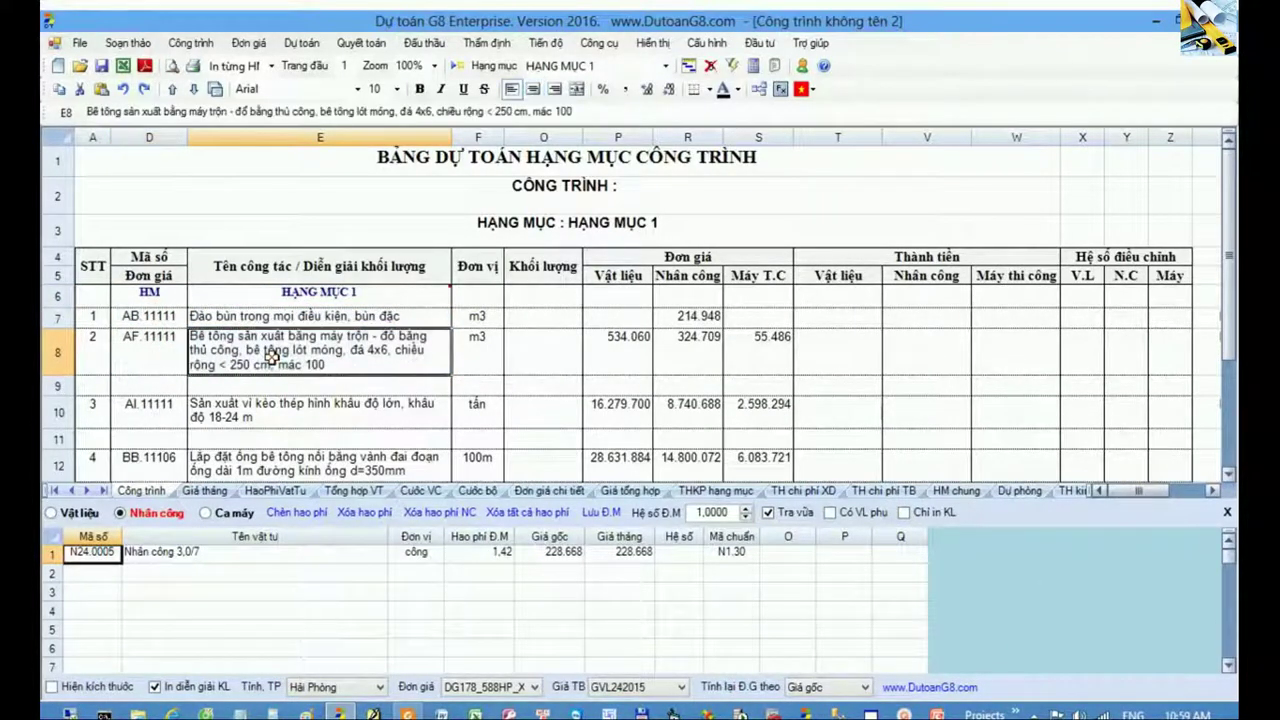
{"action": "left_click", "coordinate": [314, 317]}
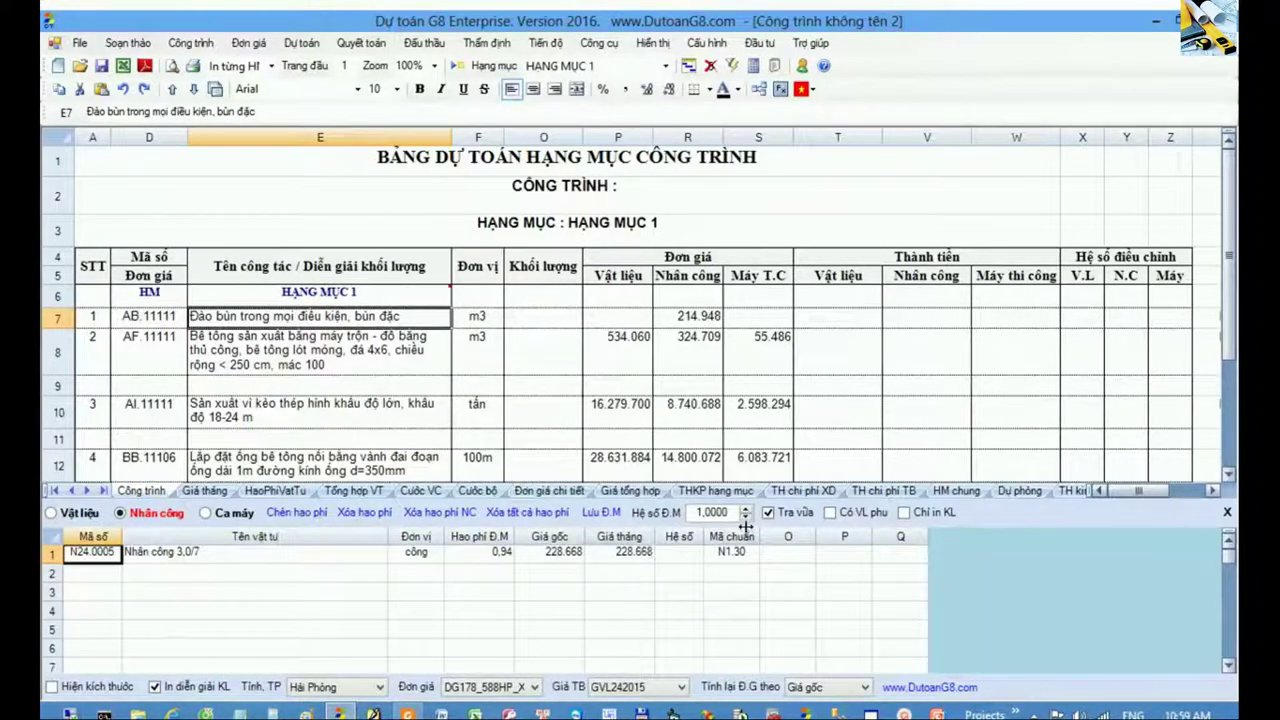
{"action": "left_click_drag", "start_coordinate": [686, 556], "coordinate": [728, 552]}
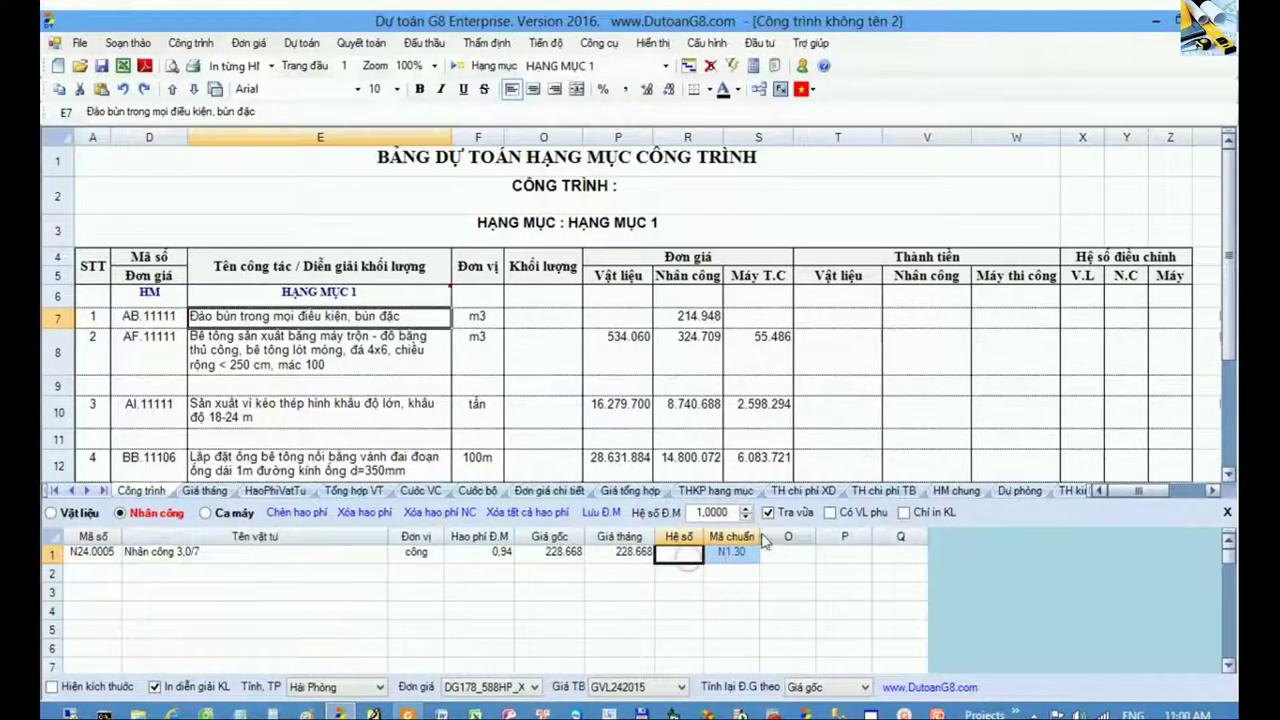
{"action": "left_click", "coordinate": [432, 364]}
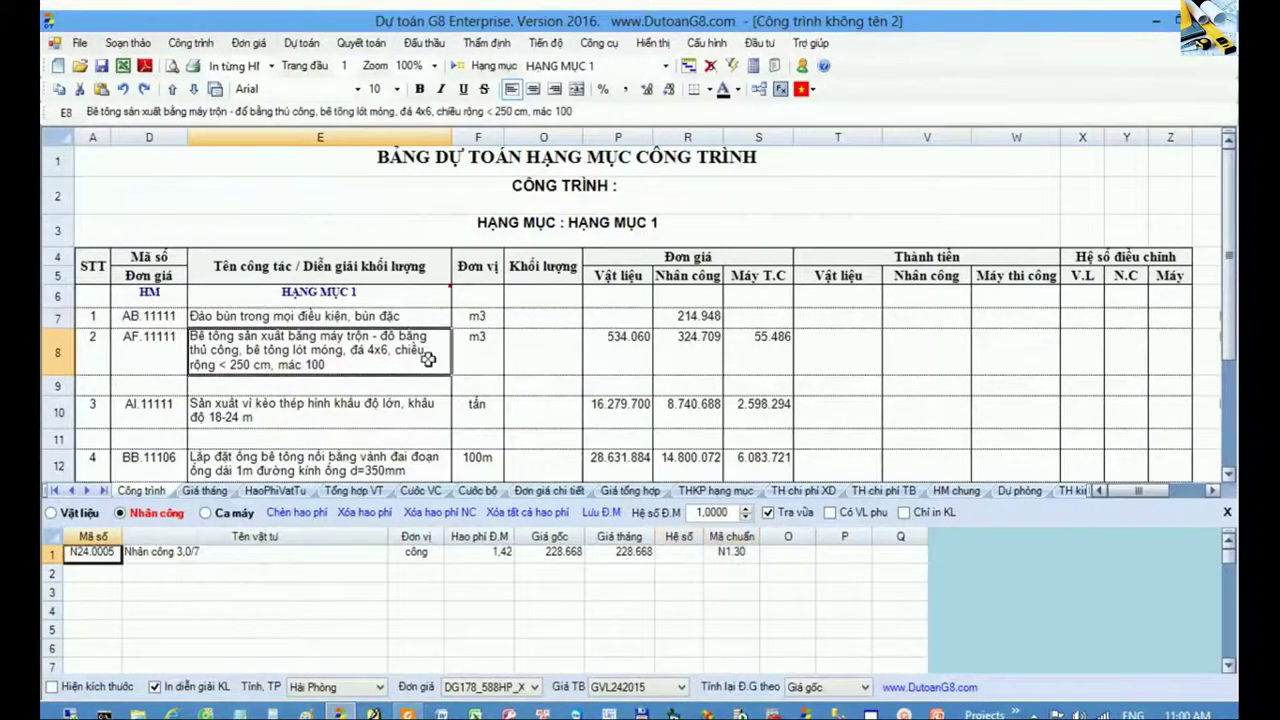
- Change AF.11111's labour standard code from N1.30 to N2.30, then view the Giá tháng sheet
{"action": "left_click", "coordinate": [727, 556]}
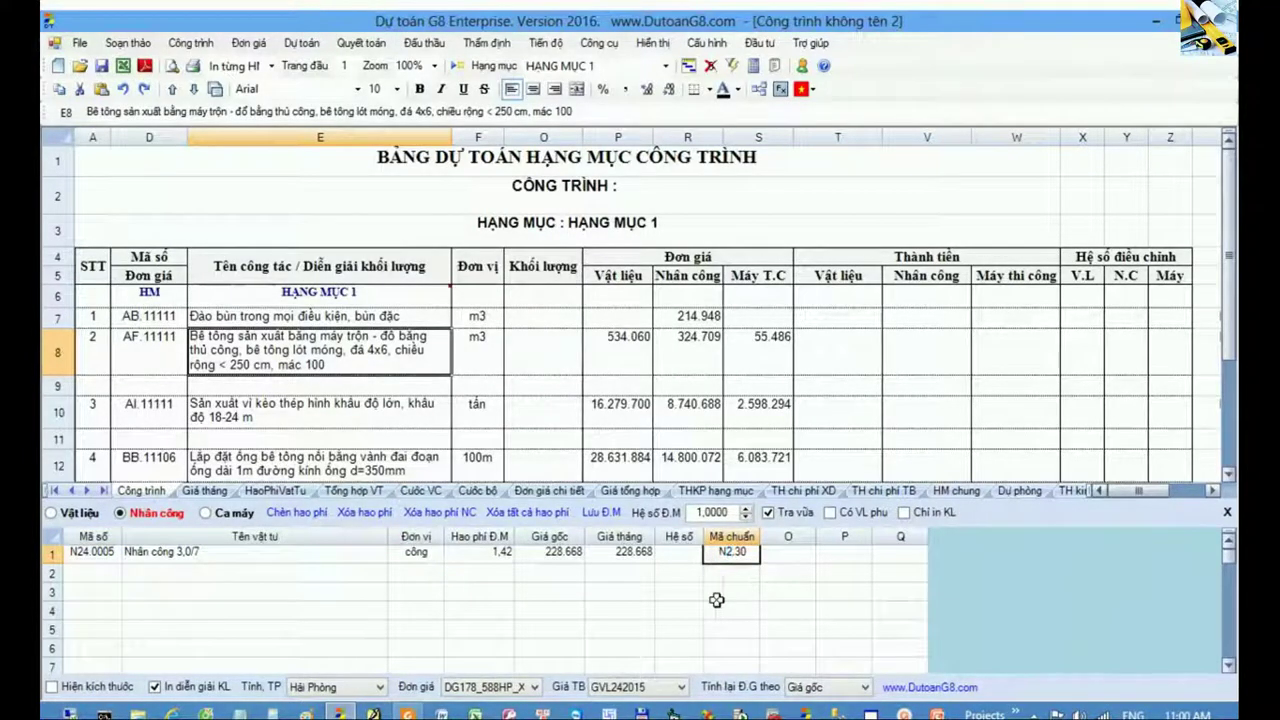
{"action": "type", "text": "2"}
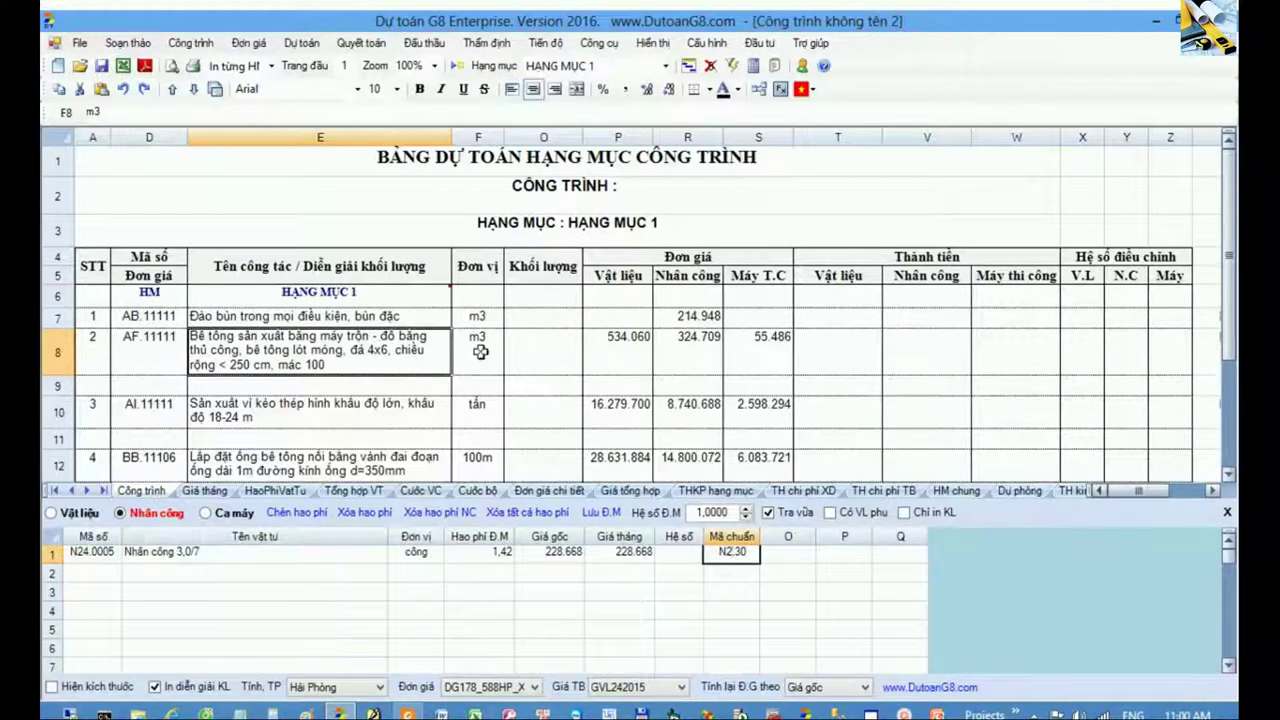
{"action": "left_click", "coordinate": [477, 350]}
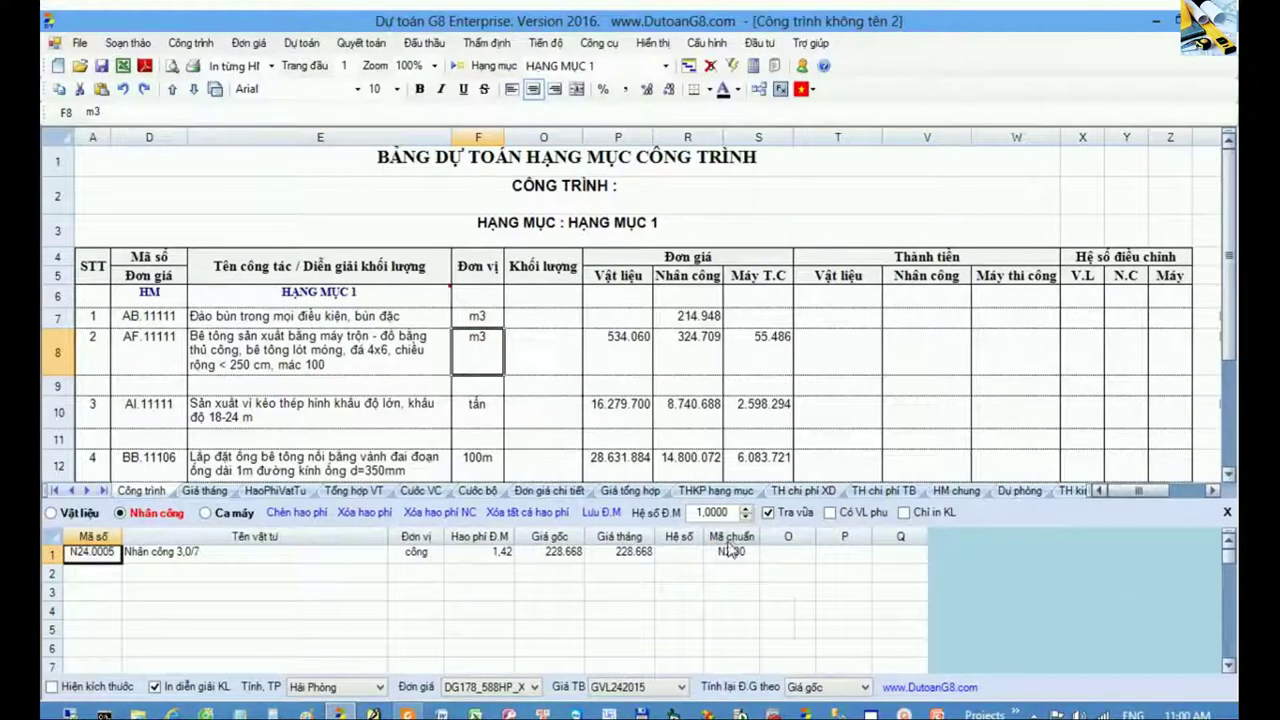
{"action": "left_click", "coordinate": [203, 490]}
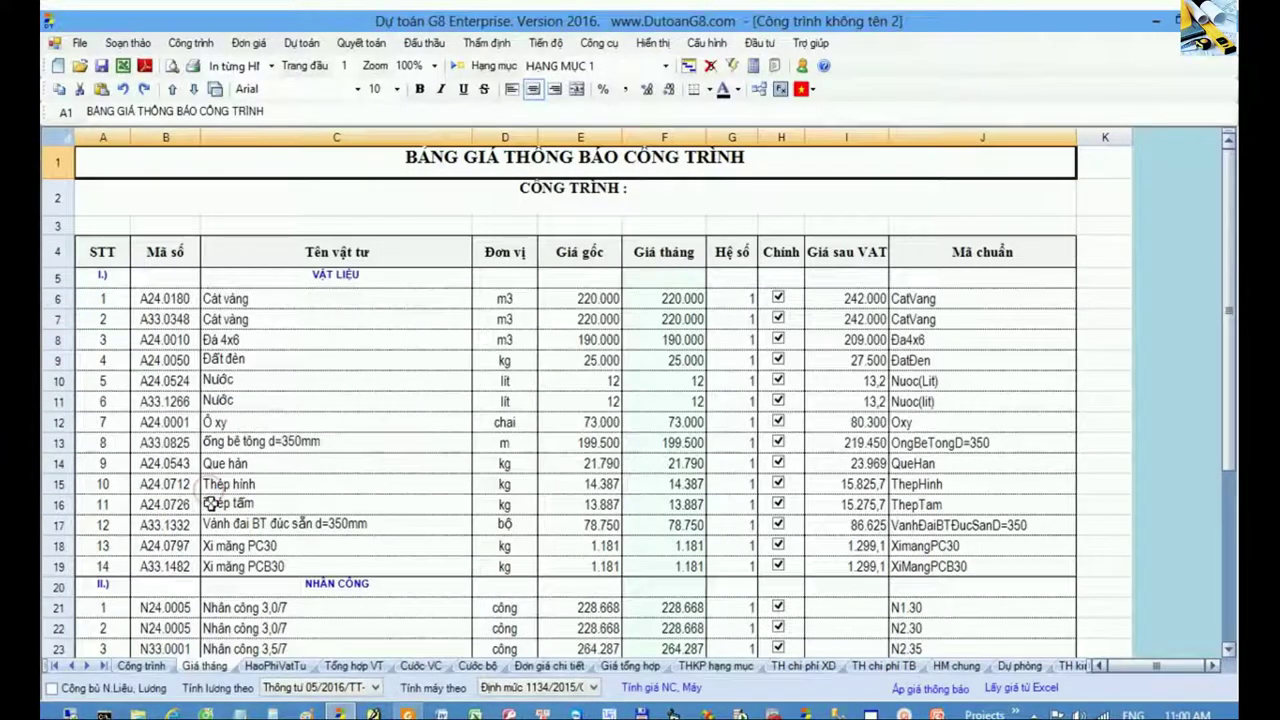
{"action": "left_click", "coordinate": [295, 543]}
- Compare the two Nhân công 3,0/7 rows on Giá tháng, then launch the 'Tính giá NC, Máy' calculator
{"action": "scroll", "coordinate": [296, 535], "scroll_direction": "down", "scroll_amount": 2}
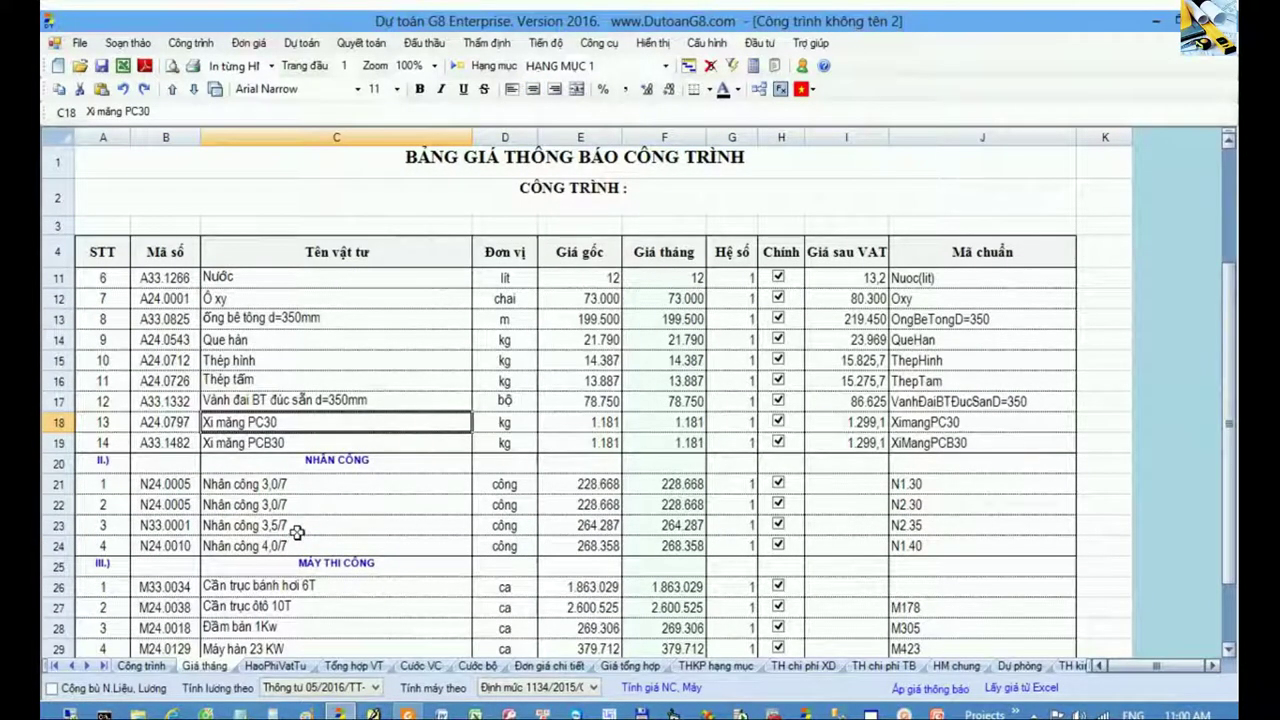
{"action": "left_click", "coordinate": [80, 505]}
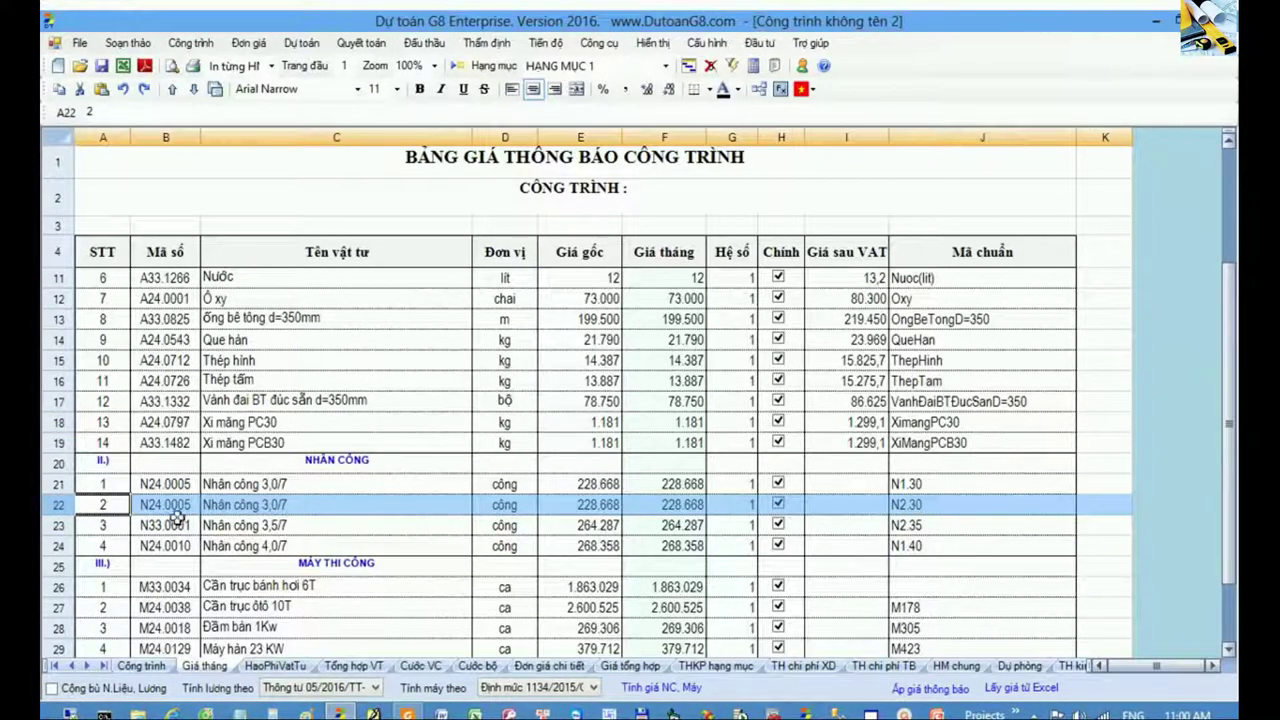
{"action": "left_click_drag", "start_coordinate": [152, 484], "coordinate": [155, 500]}
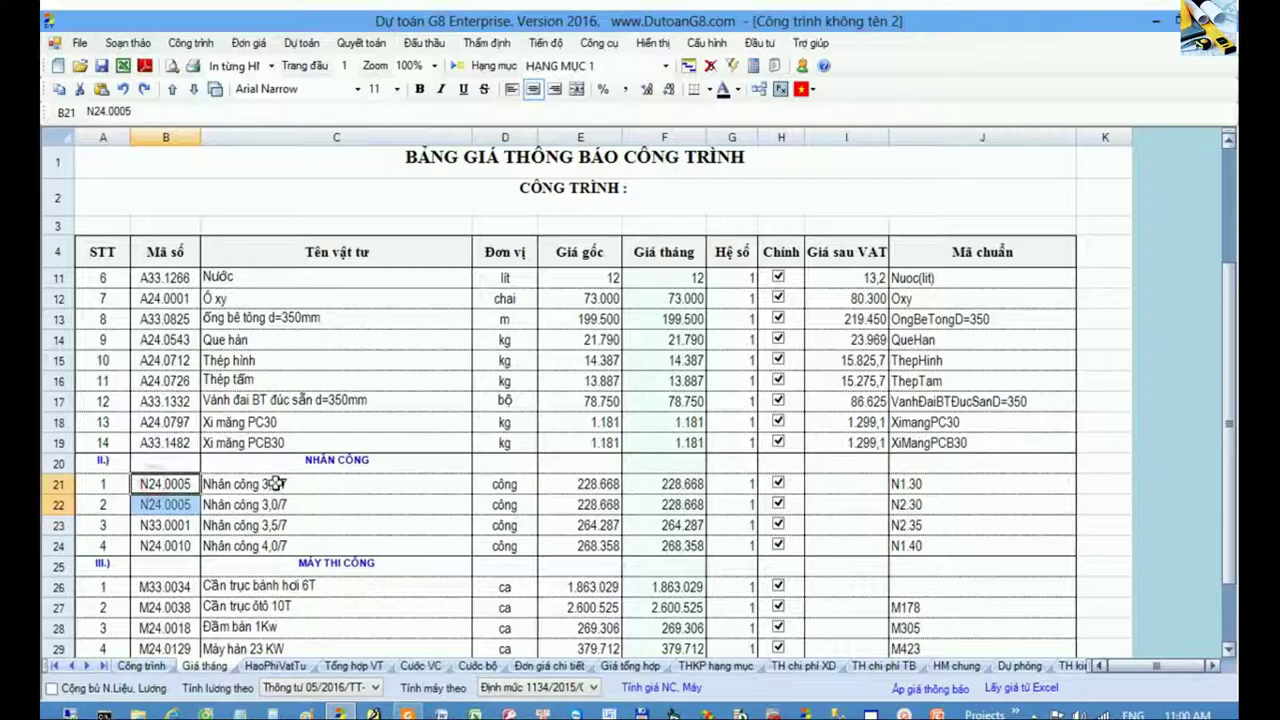
{"action": "left_click_drag", "start_coordinate": [278, 484], "coordinate": [278, 505]}
{"action": "left_click_drag", "start_coordinate": [508, 484], "coordinate": [508, 507]}
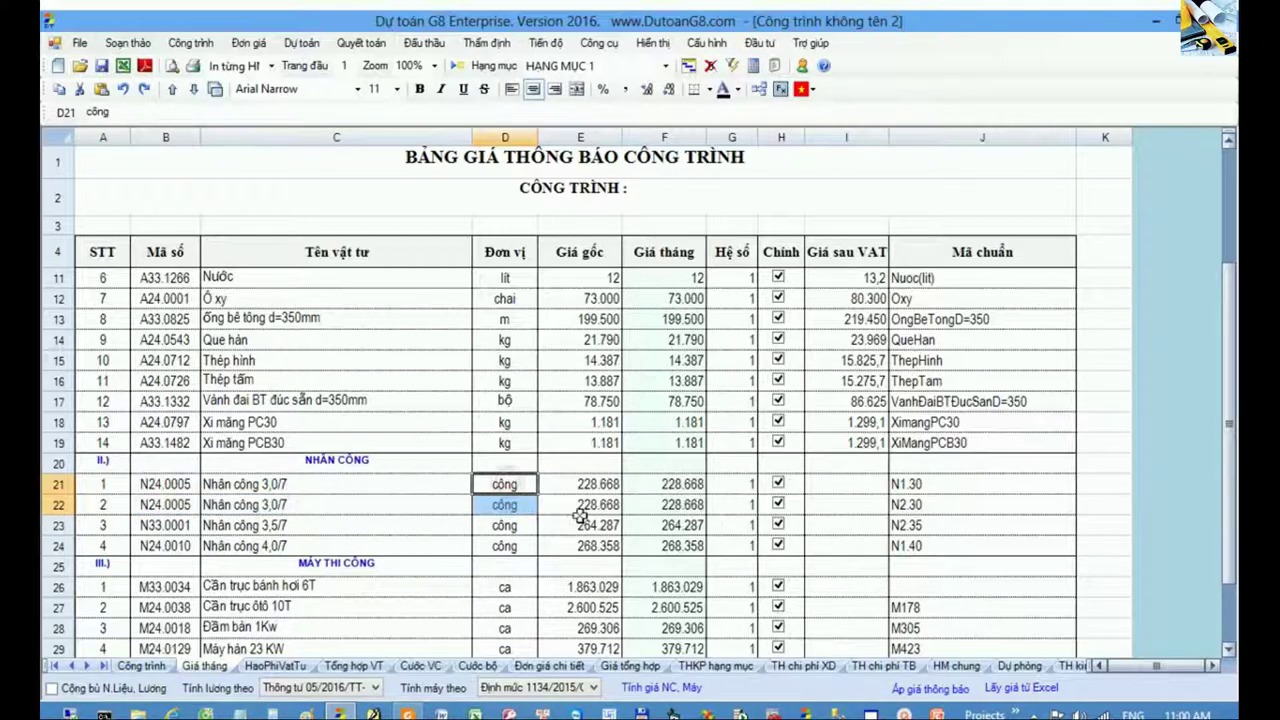
{"action": "mouse_move", "coordinate": [590, 484]}
{"action": "left_mouse_down"}
{"action": "mouse_move", "coordinate": [600, 505]}
{"action": "mouse_move", "coordinate": [790, 505]}
{"action": "left_mouse_up"}
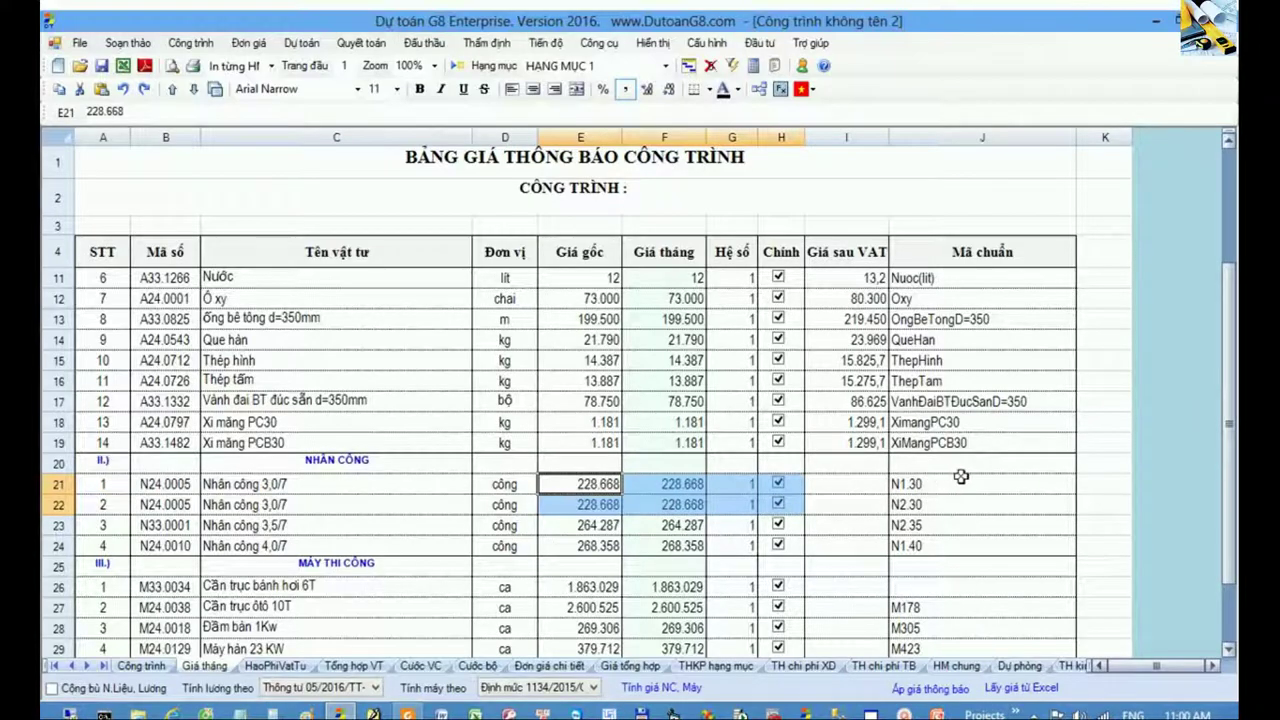
{"action": "left_click_drag", "start_coordinate": [925, 483], "coordinate": [940, 504]}
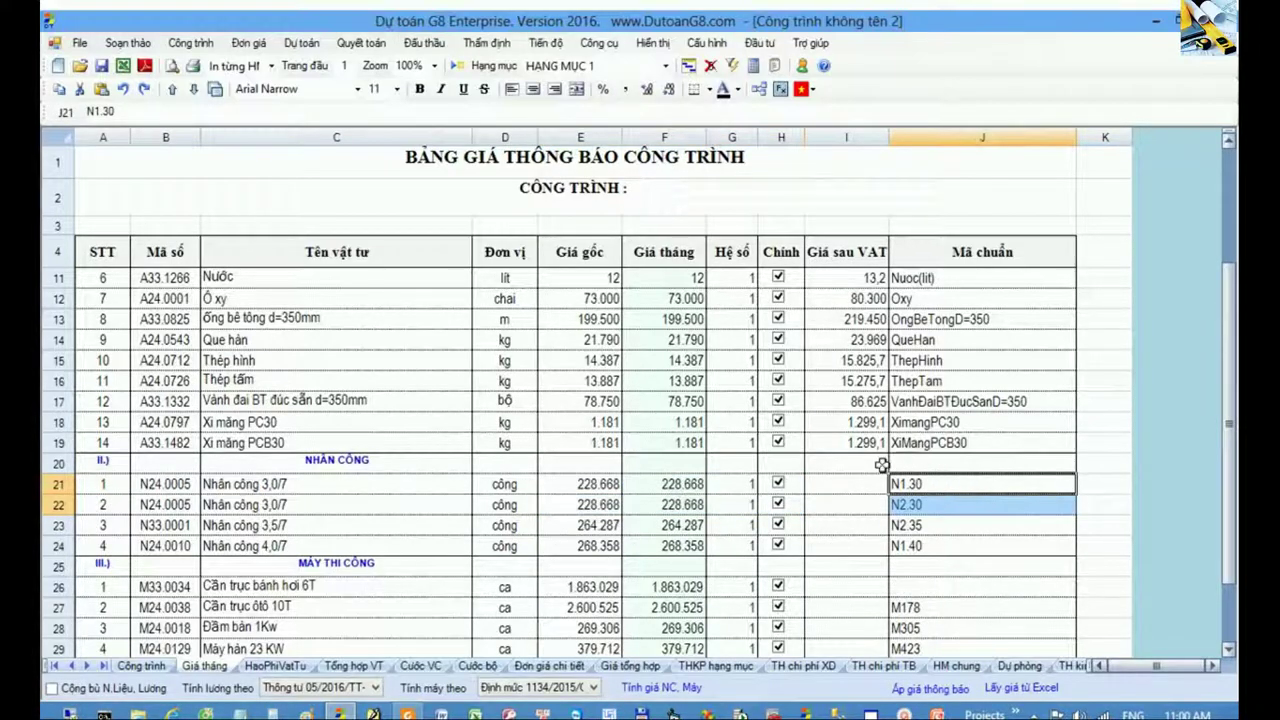
{"action": "left_click", "coordinate": [917, 506]}
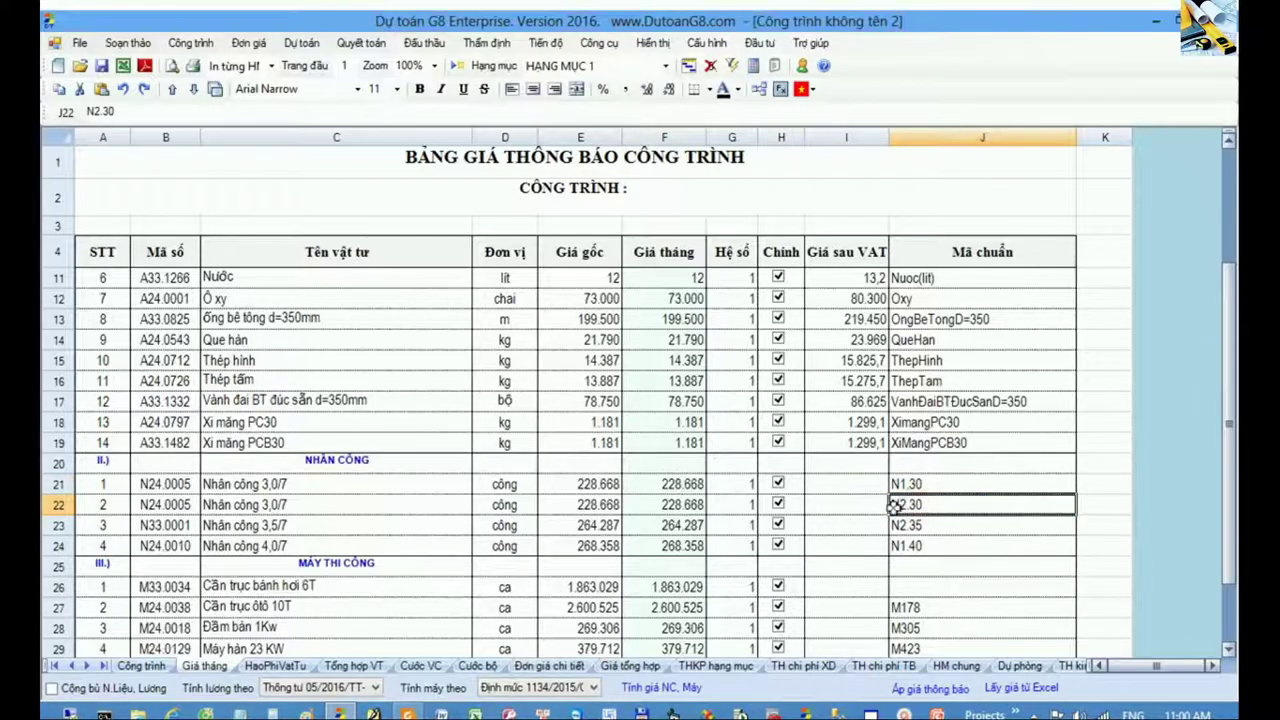
{"action": "left_click", "coordinate": [848, 487]}
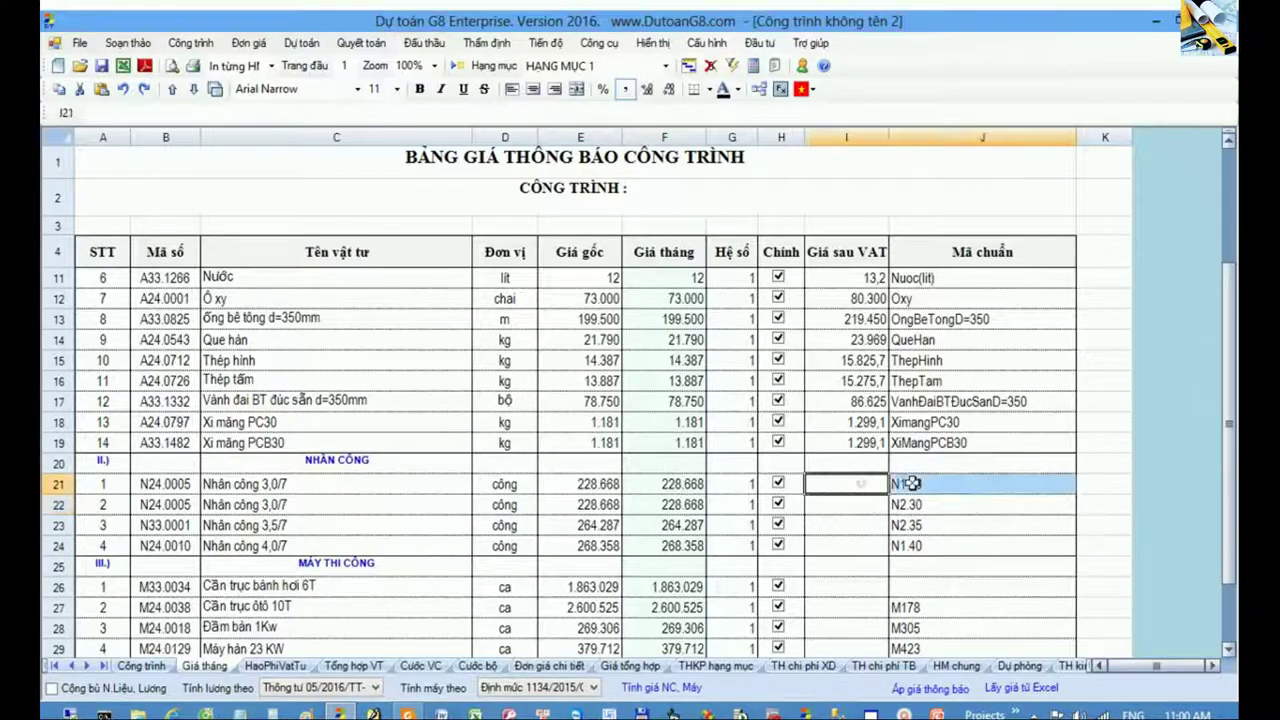
{"action": "left_click", "coordinate": [848, 487]}
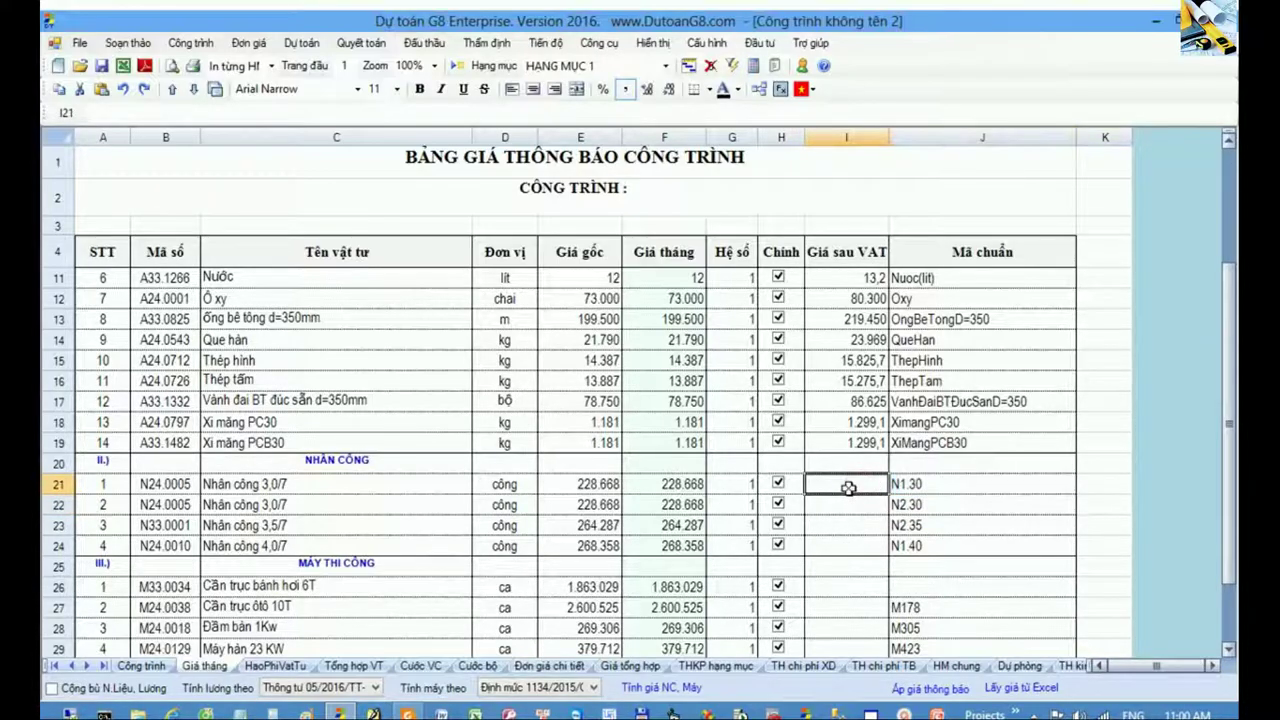
{"action": "left_click", "coordinate": [675, 690]}
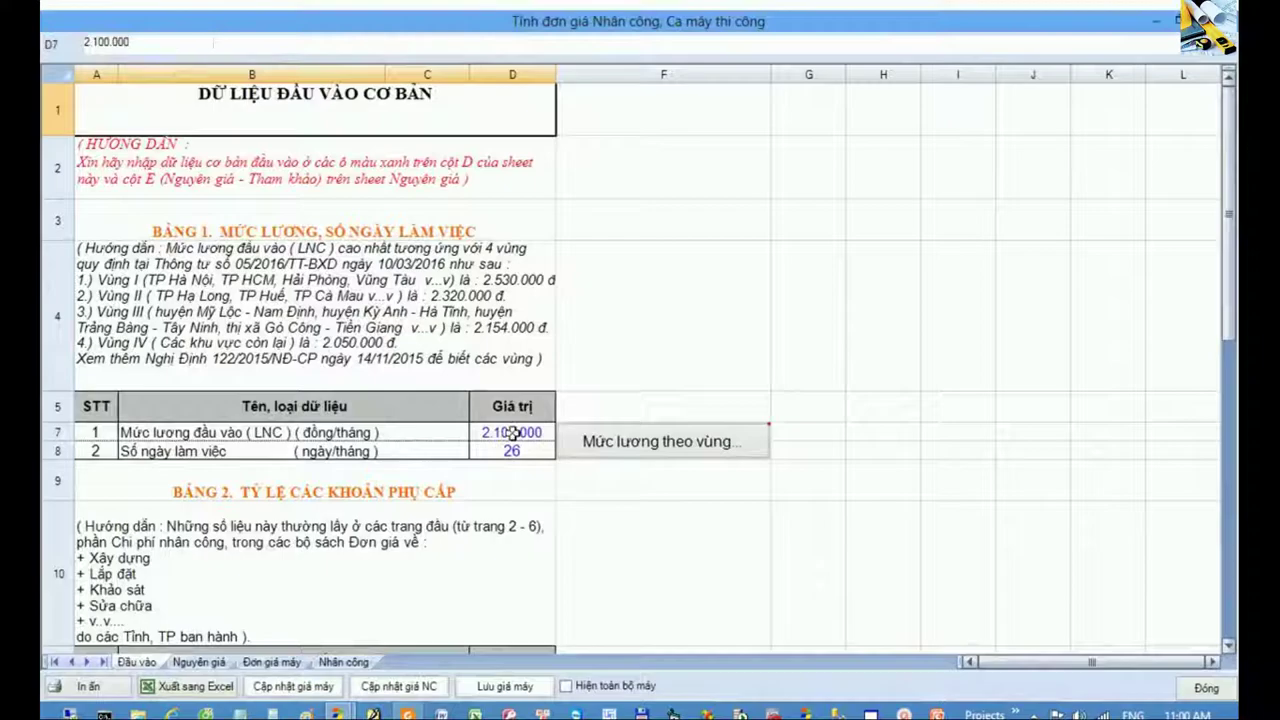
- Set the base wage to Hải Phòng / Tiên Lãng's Vùng II rate of 2.320.000
{"action": "left_click", "coordinate": [617, 440]}
{"action": "left_click", "coordinate": [632, 384]}
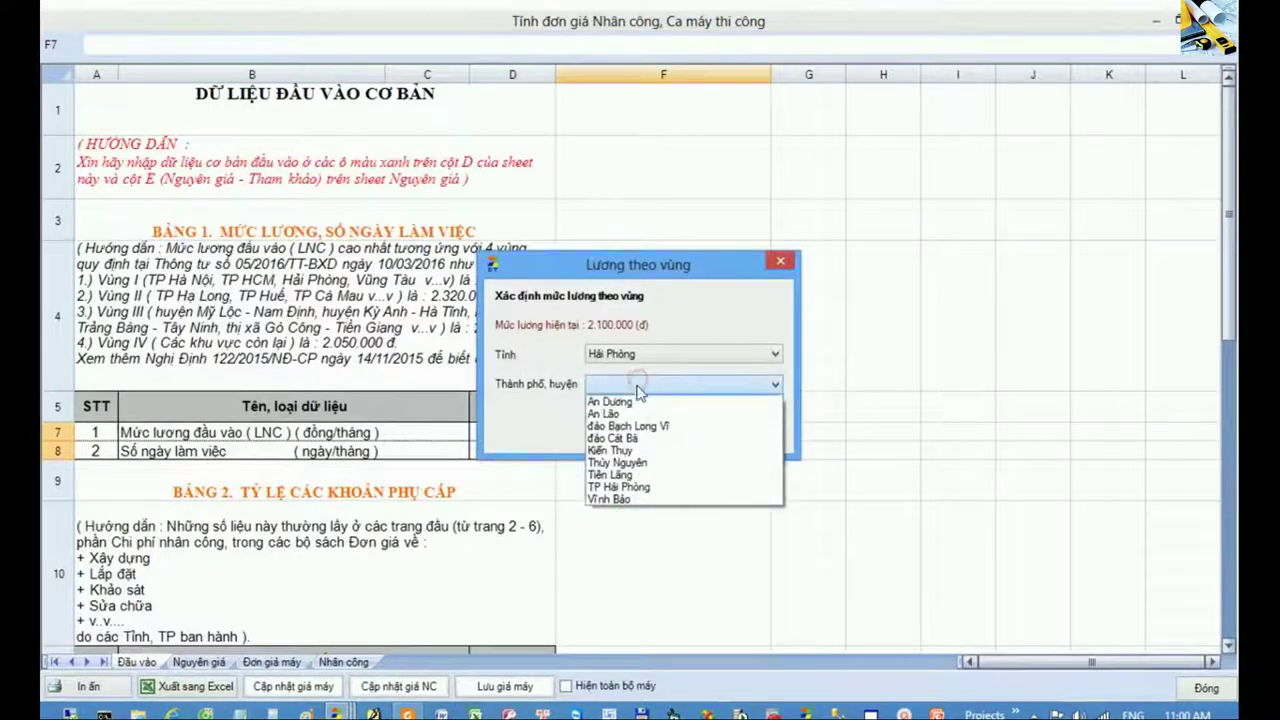
{"action": "left_click", "coordinate": [622, 476]}
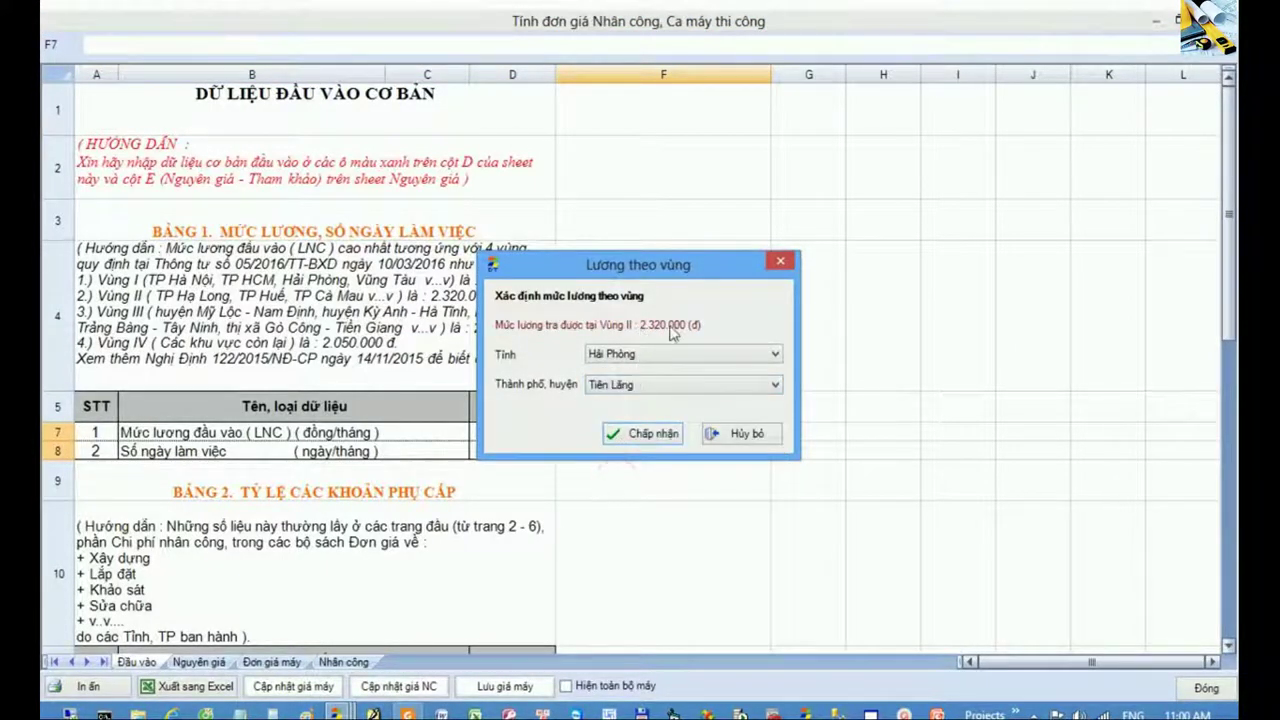
{"action": "left_click", "coordinate": [668, 433]}
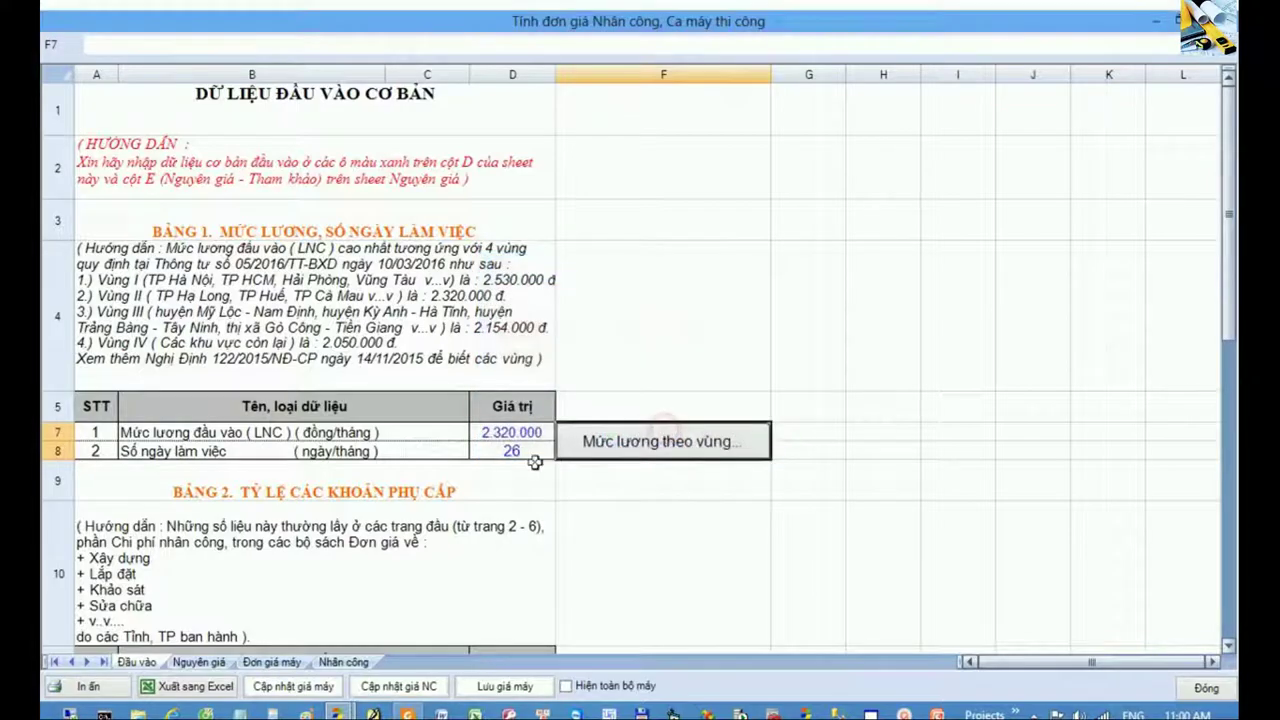
{"action": "left_click", "coordinate": [509, 436]}
- Push the recalculated labour prices from the Nhân công sheet into Giá tháng and close the calculator
{"action": "left_click", "coordinate": [350, 661]}
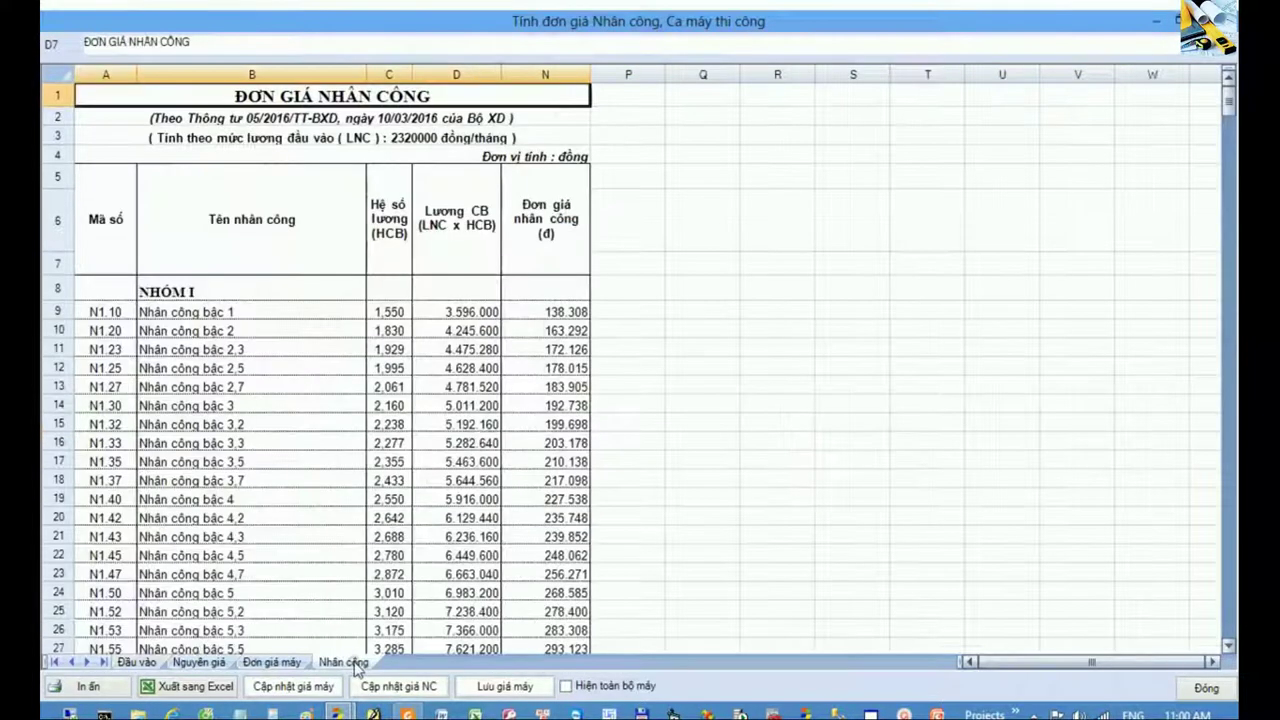
{"action": "left_click", "coordinate": [433, 687]}
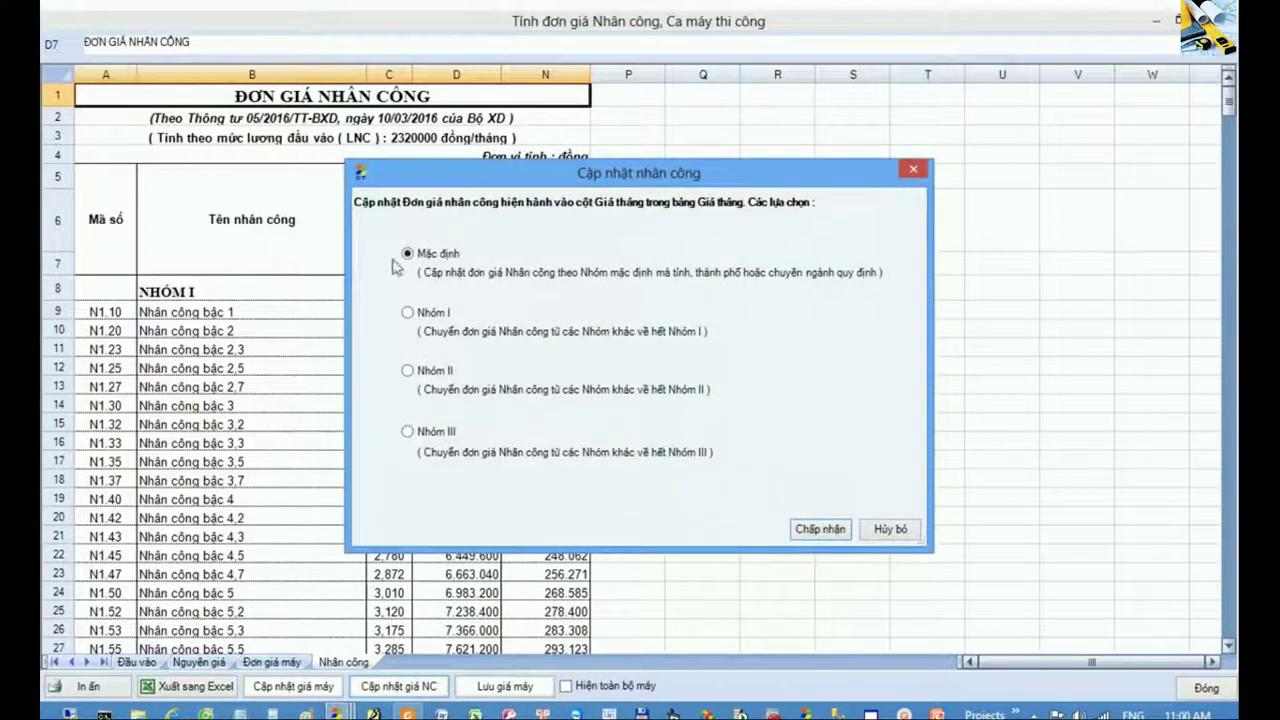
{"action": "left_click", "coordinate": [820, 529]}
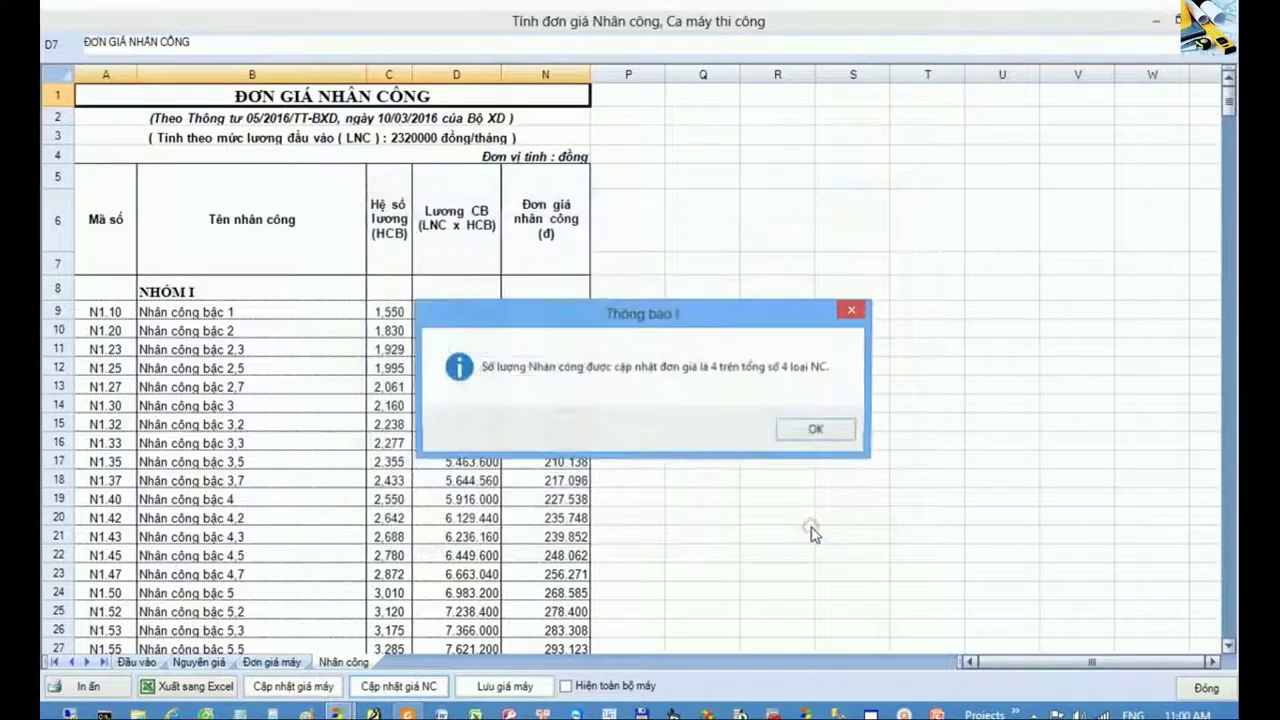
{"action": "left_click", "coordinate": [816, 429]}
{"action": "left_click", "coordinate": [1206, 688]}
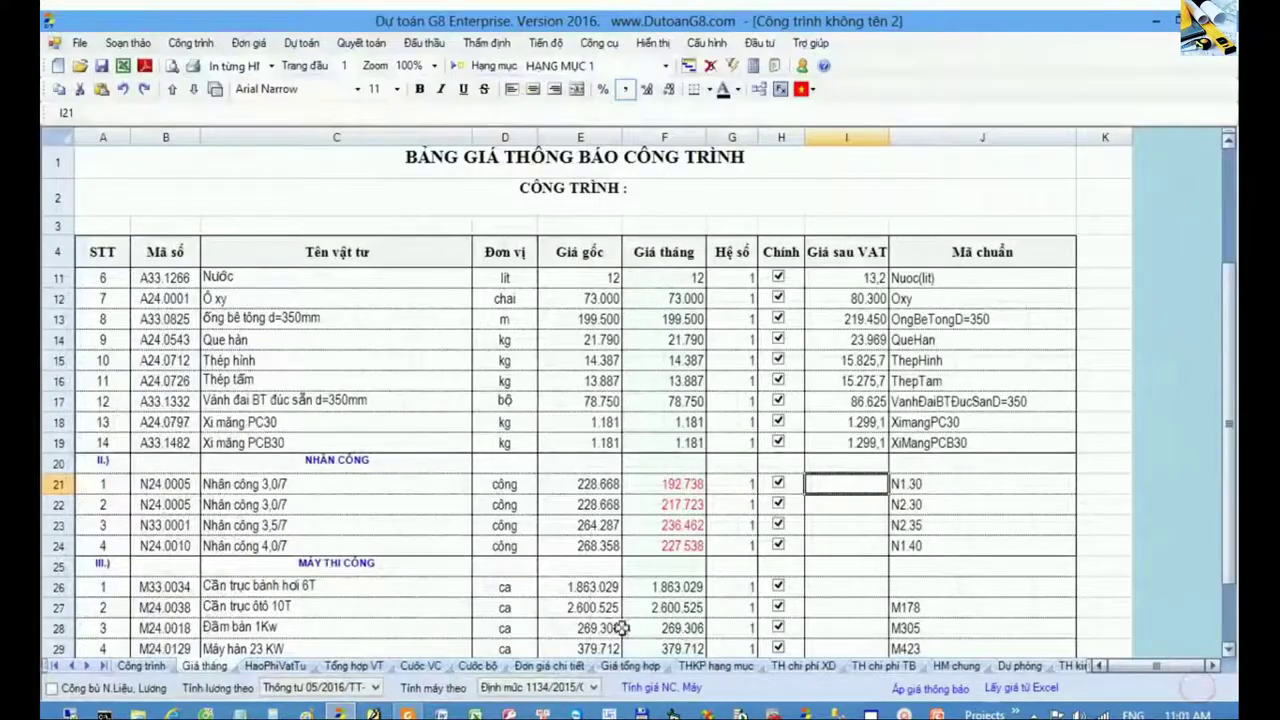
- Check the Nhân công 3,0/7 prices 192.738 and 217.723, then switch to the Công trình sheet
{"action": "left_click_drag", "start_coordinate": [62, 484], "coordinate": [68, 508]}
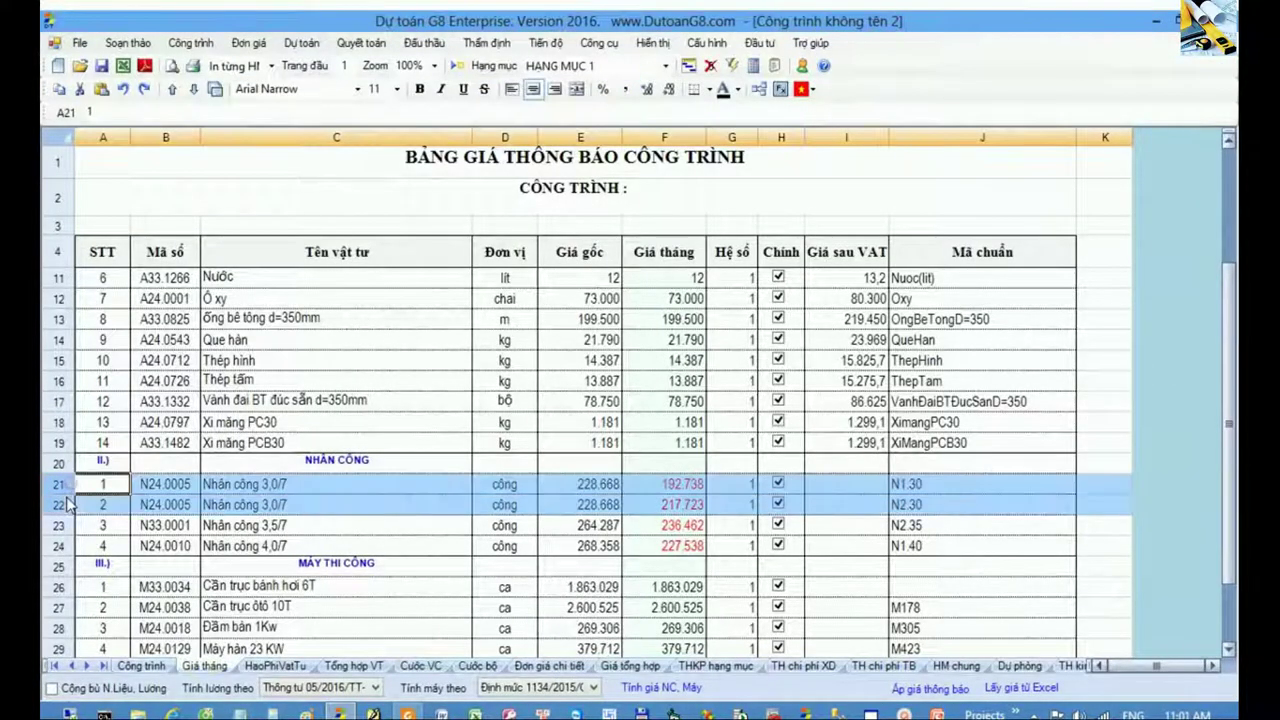
{"action": "left_click", "coordinate": [656, 502]}
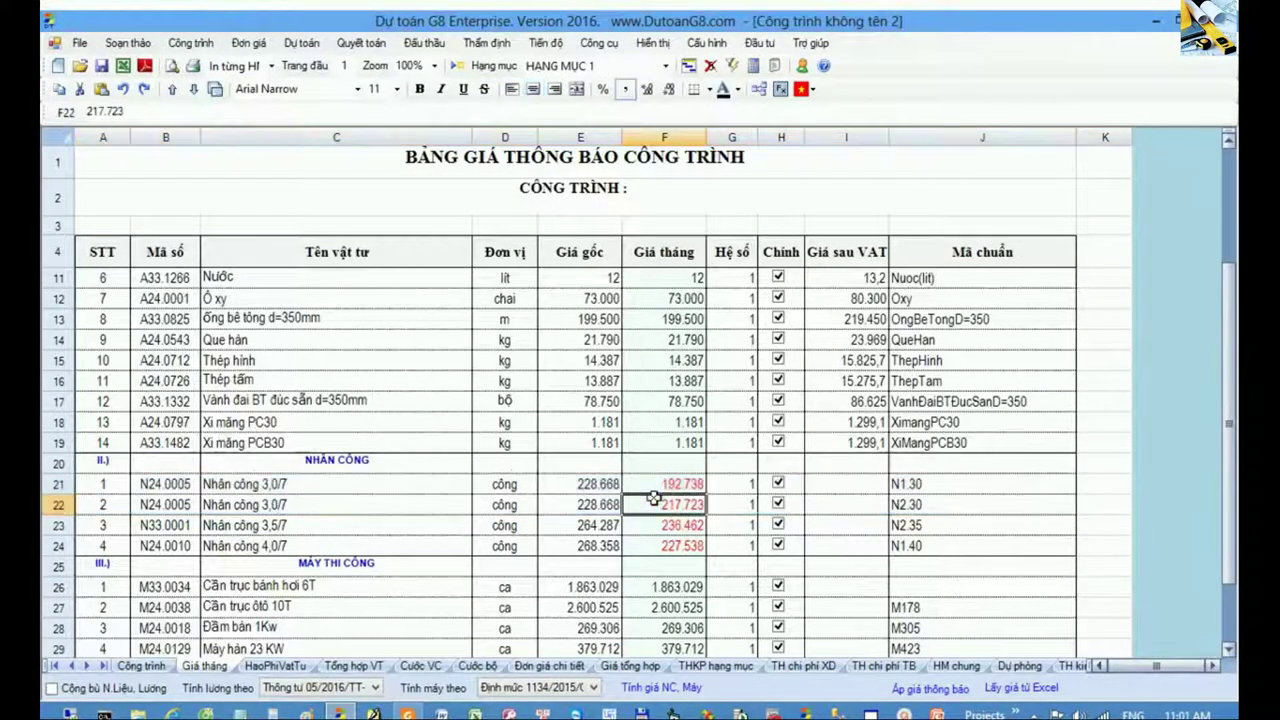
{"action": "left_click_drag", "start_coordinate": [656, 463], "coordinate": [658, 484]}
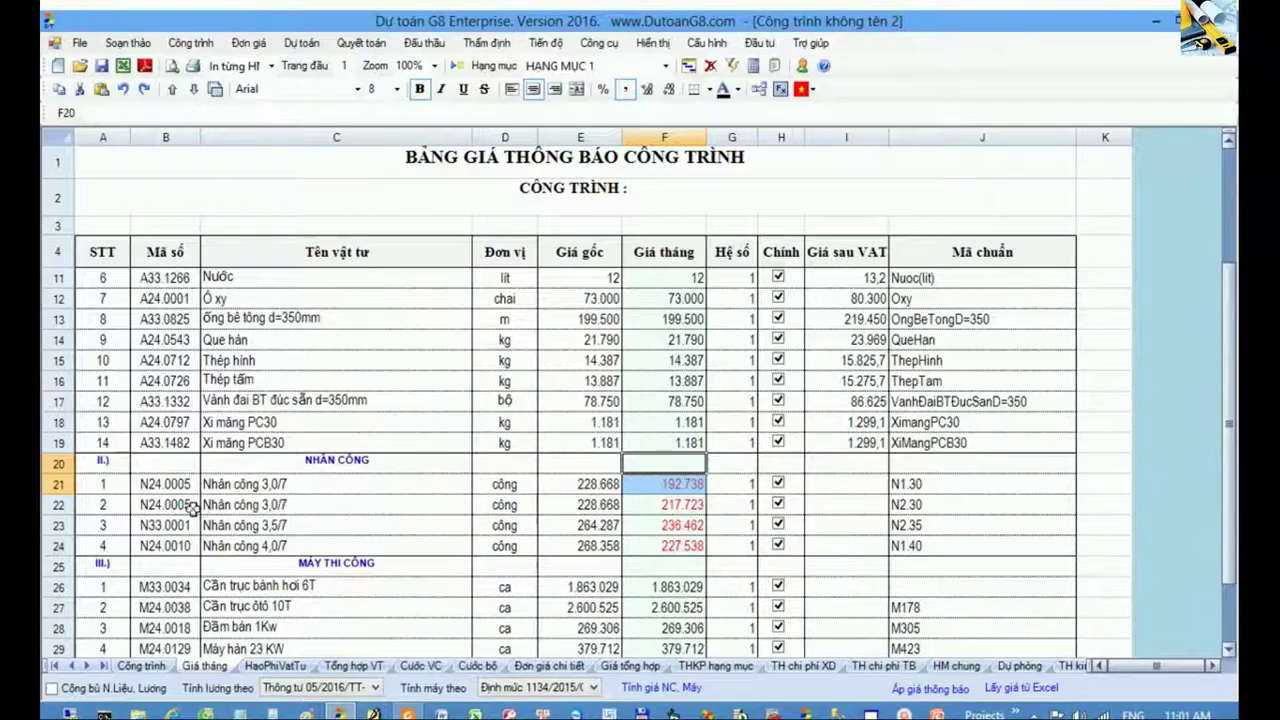
{"action": "left_click_drag", "start_coordinate": [163, 507], "coordinate": [689, 503]}
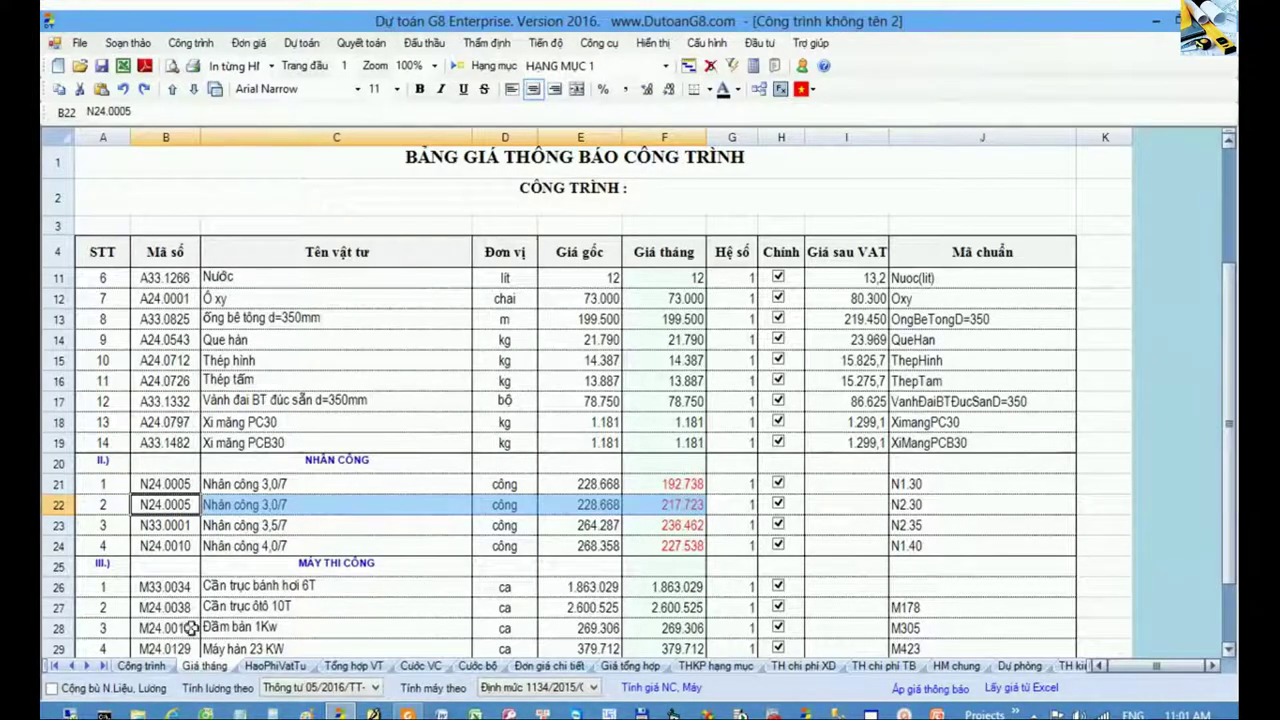
{"action": "left_click", "coordinate": [141, 665]}
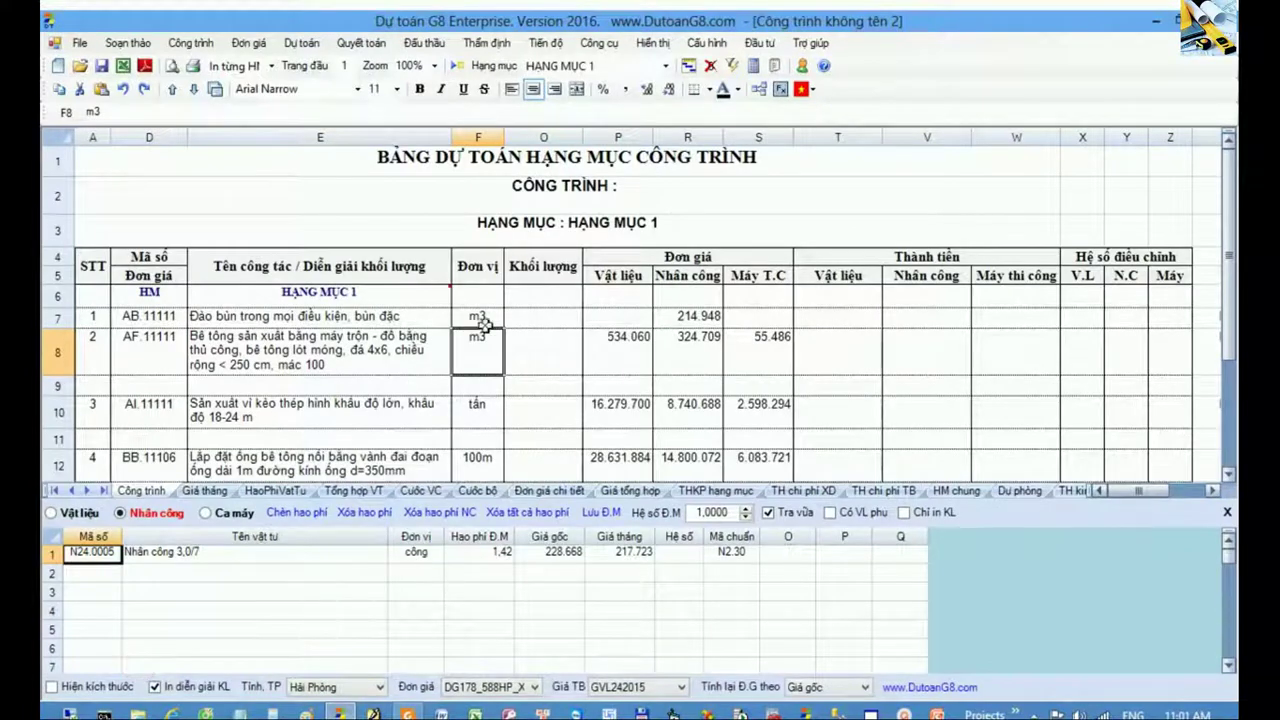
- Verify AB.11111 and AF.11111 labour use the 217.723 monthly price, then switch to Tổng hợp VT
{"action": "left_click", "coordinate": [688, 316]}
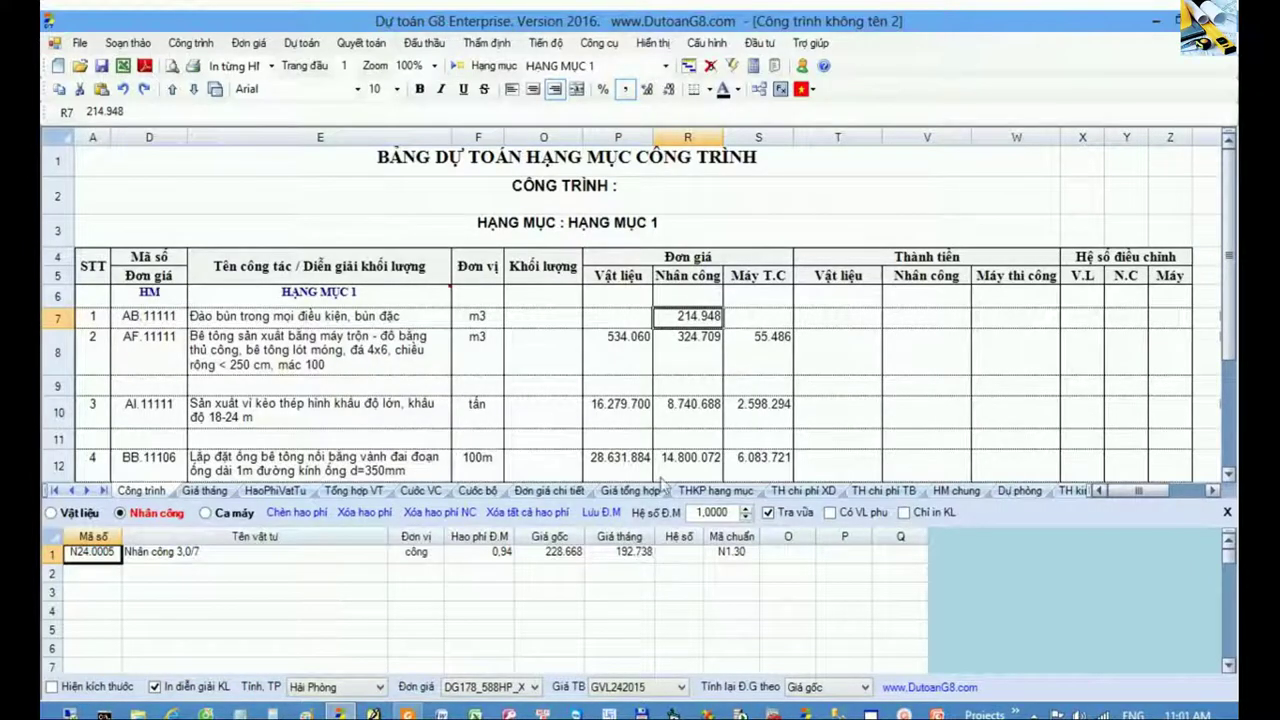
{"action": "left_click", "coordinate": [700, 362]}
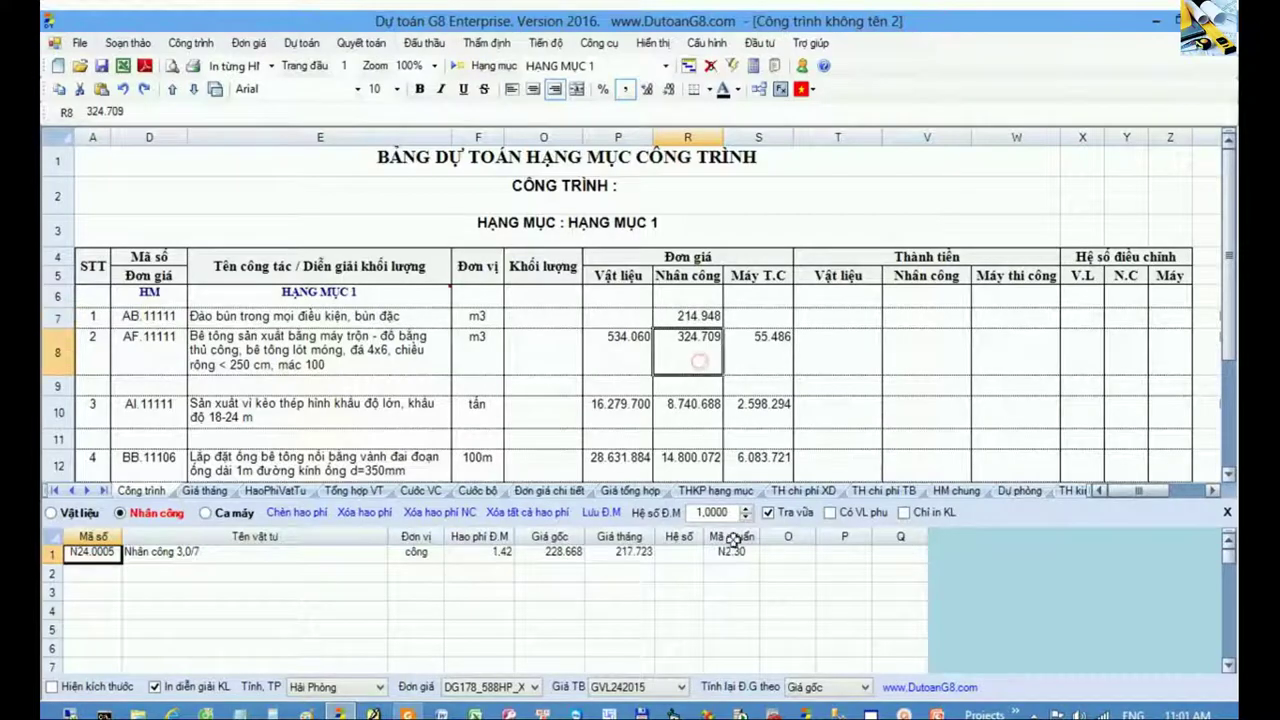
{"action": "left_click", "coordinate": [632, 566]}
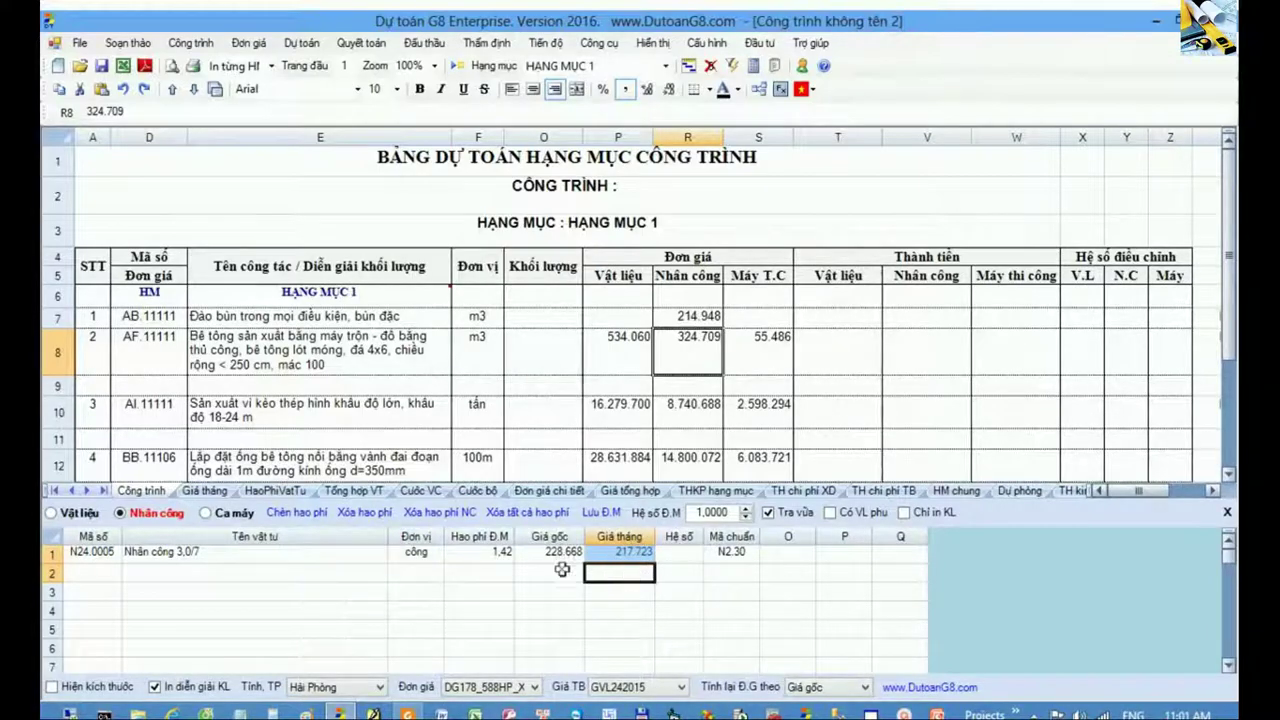
{"action": "left_click", "coordinate": [368, 491]}
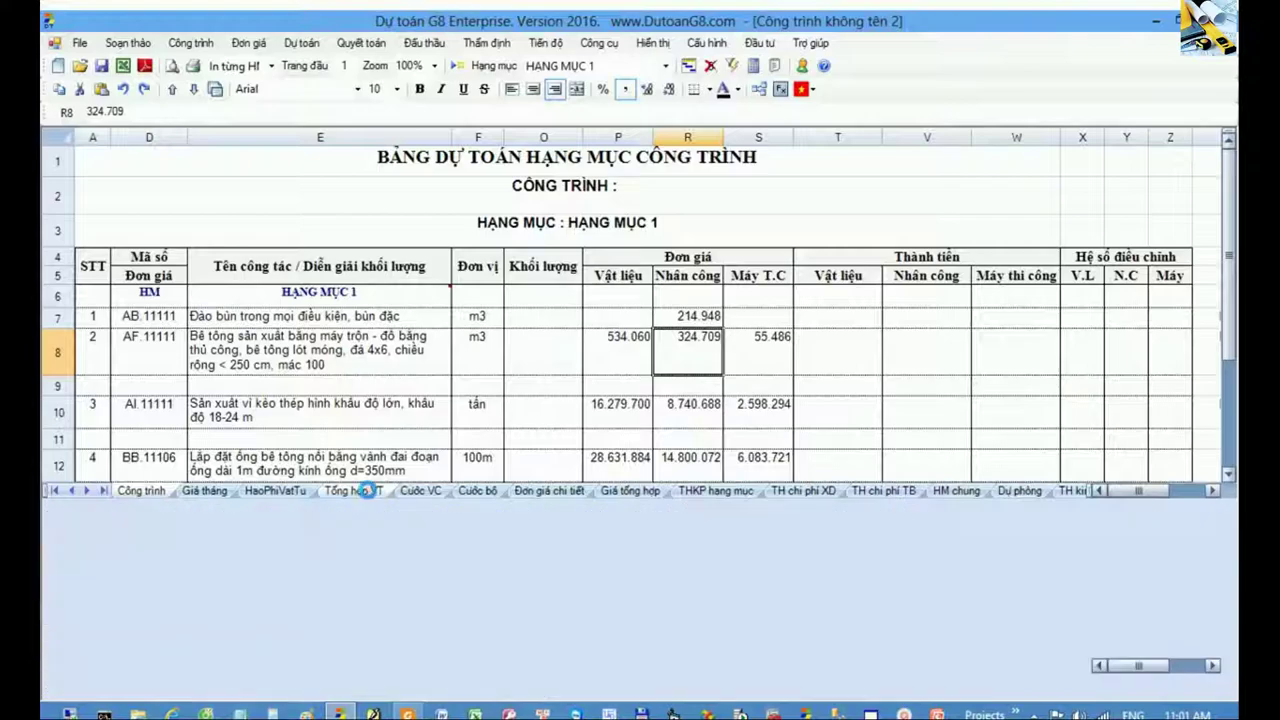
{"action": "scroll", "coordinate": [359, 513], "scroll_direction": "down", "scroll_amount": 2}
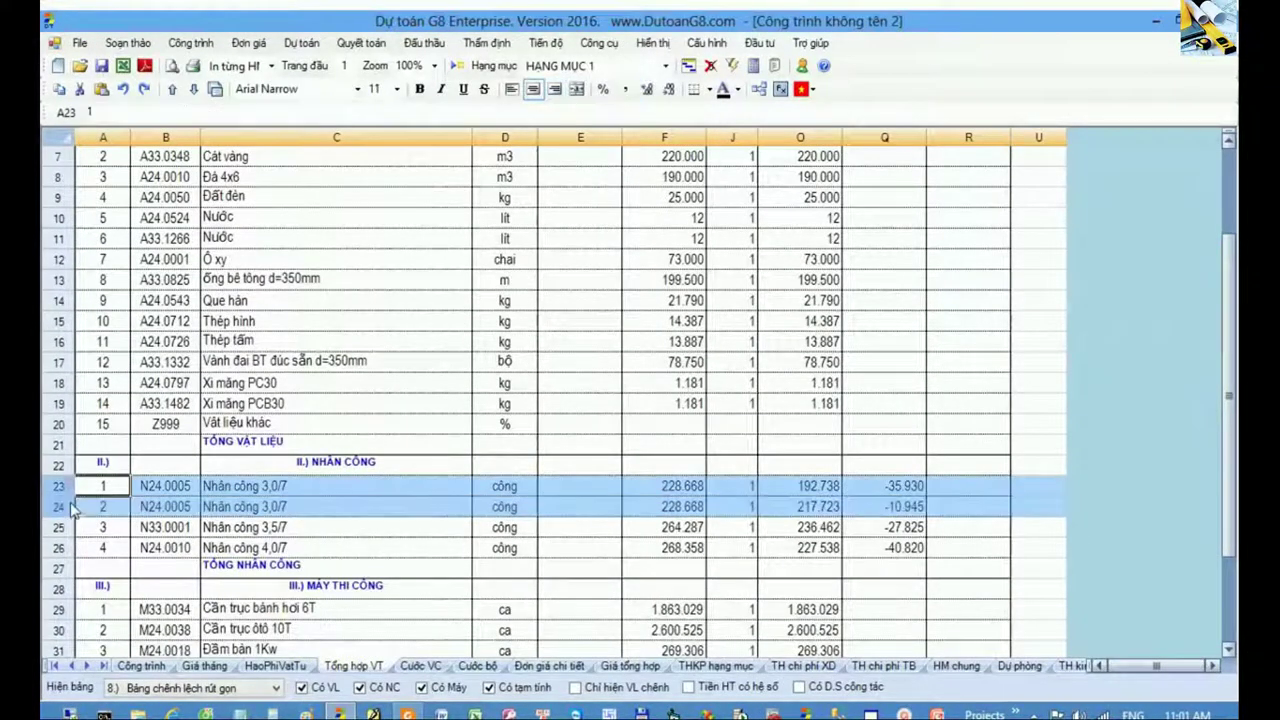
{"action": "left_click_drag", "start_coordinate": [60, 486], "coordinate": [78, 509]}
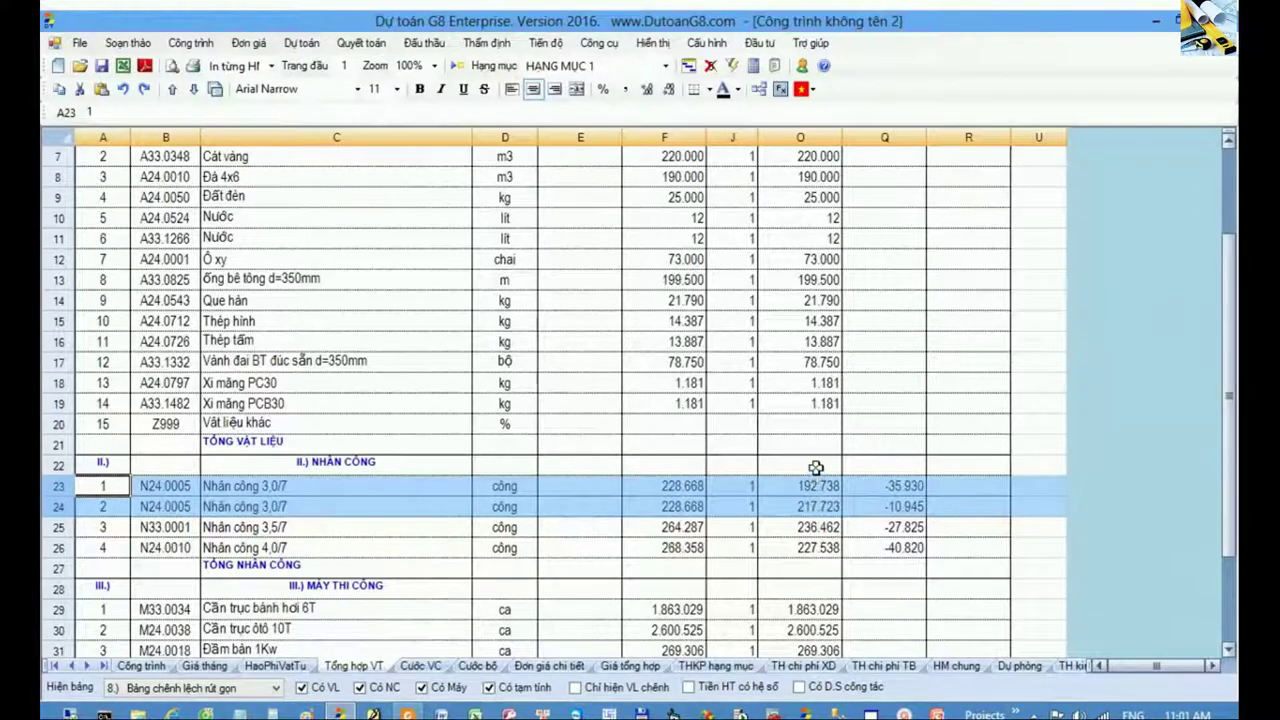
{"action": "left_click_drag", "start_coordinate": [816, 468], "coordinate": [815, 508]}
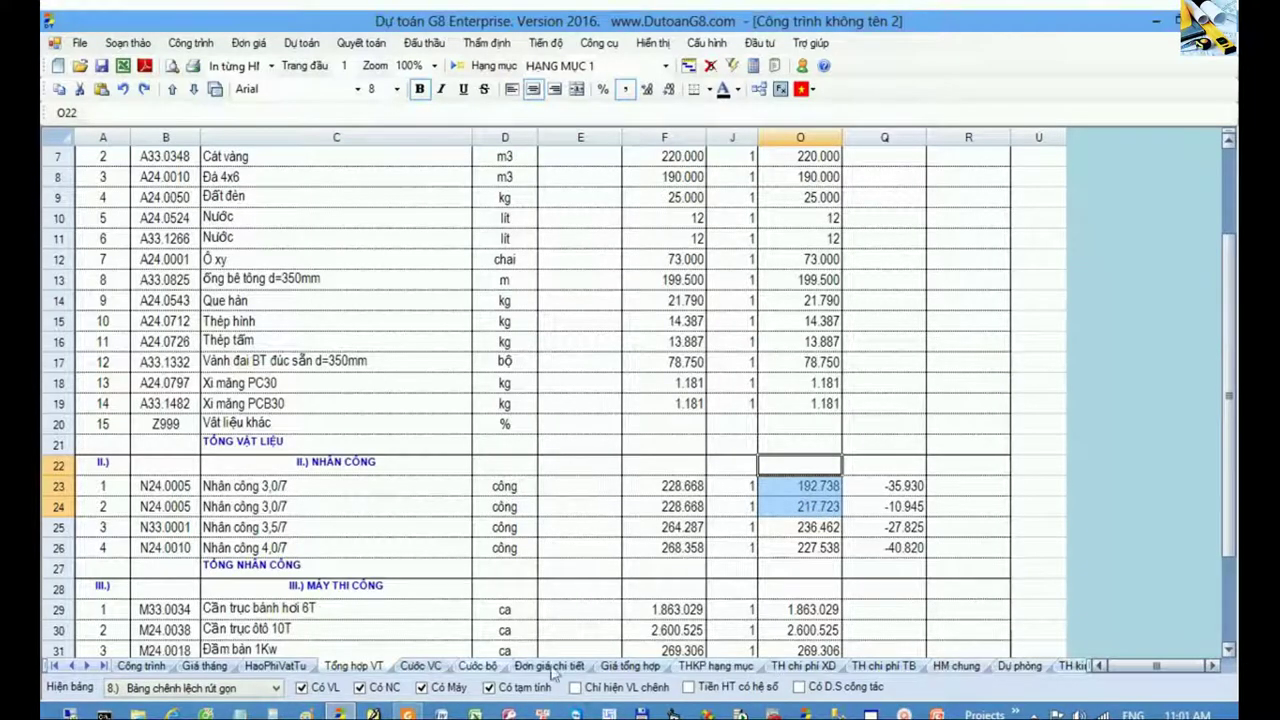
{"action": "left_click", "coordinate": [89, 665]}
{"action": "left_click", "coordinate": [89, 665]}
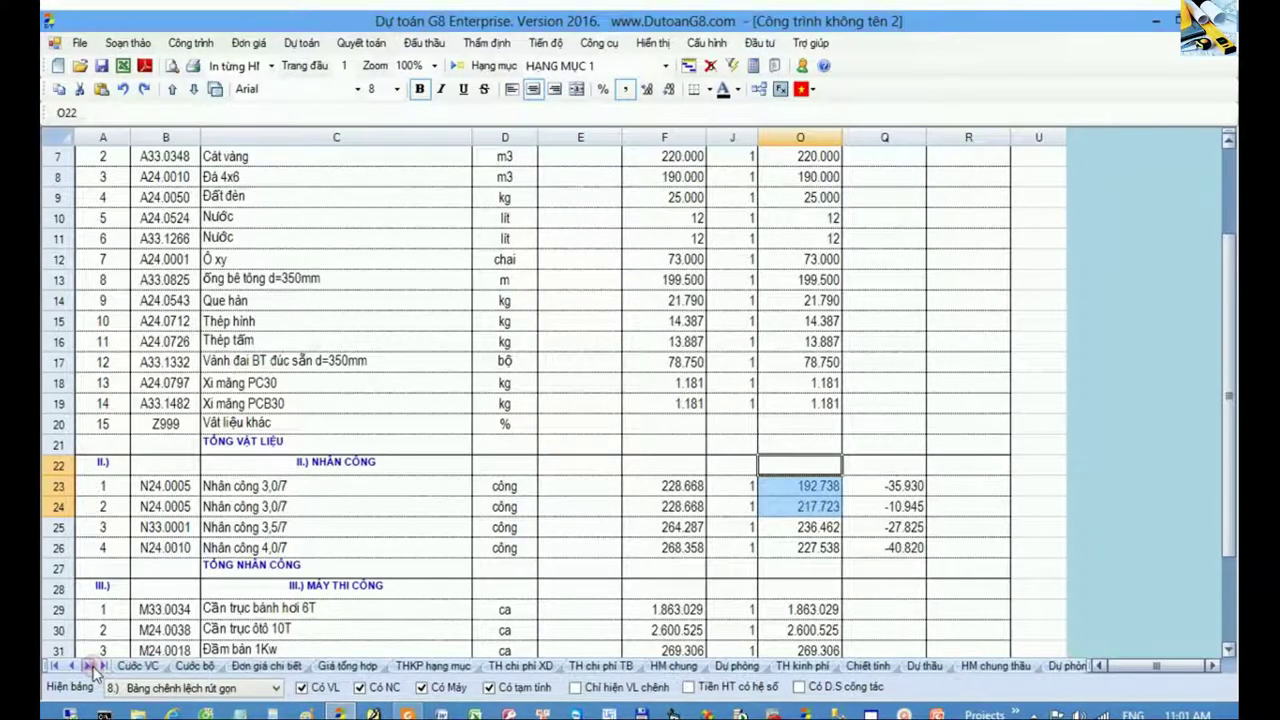
{"action": "left_click", "coordinate": [89, 665]}
- In Chiết tính, confirm both work items' labour lines use 192.738 and 217.723, then return to Giá tháng
{"action": "left_click", "coordinate": [810, 665]}
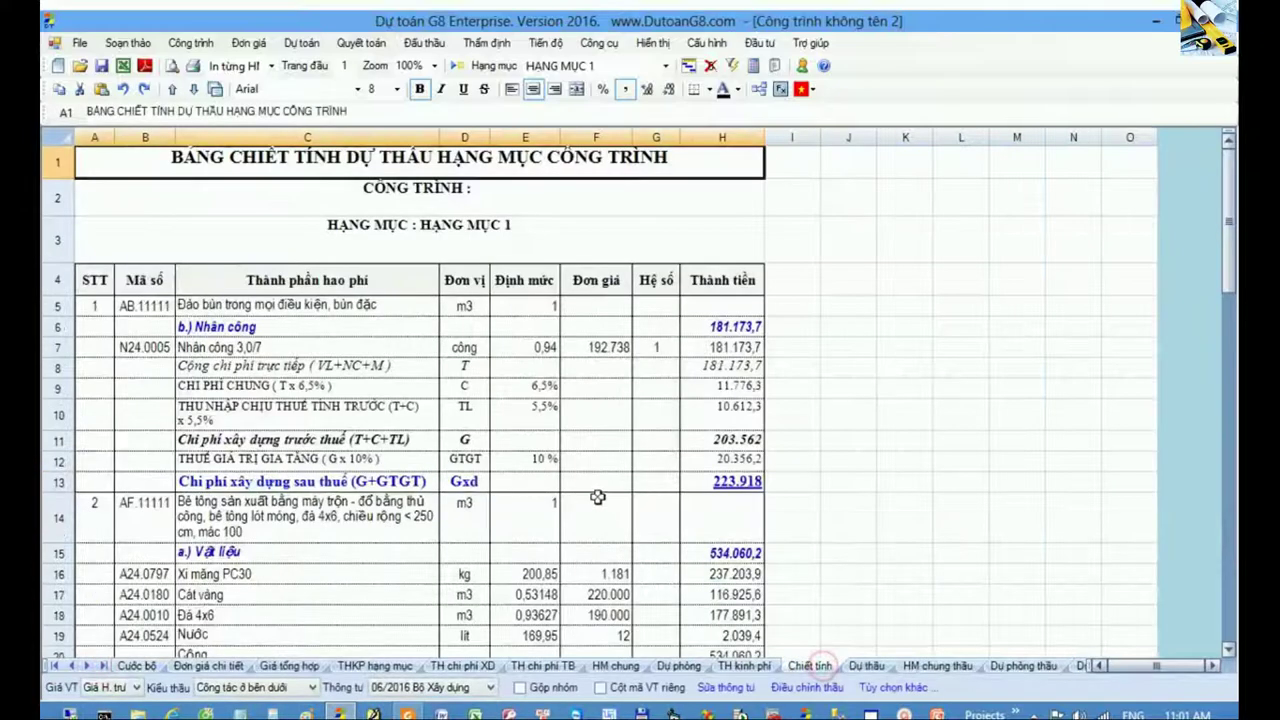
{"action": "left_click_drag", "start_coordinate": [140, 347], "coordinate": [571, 355]}
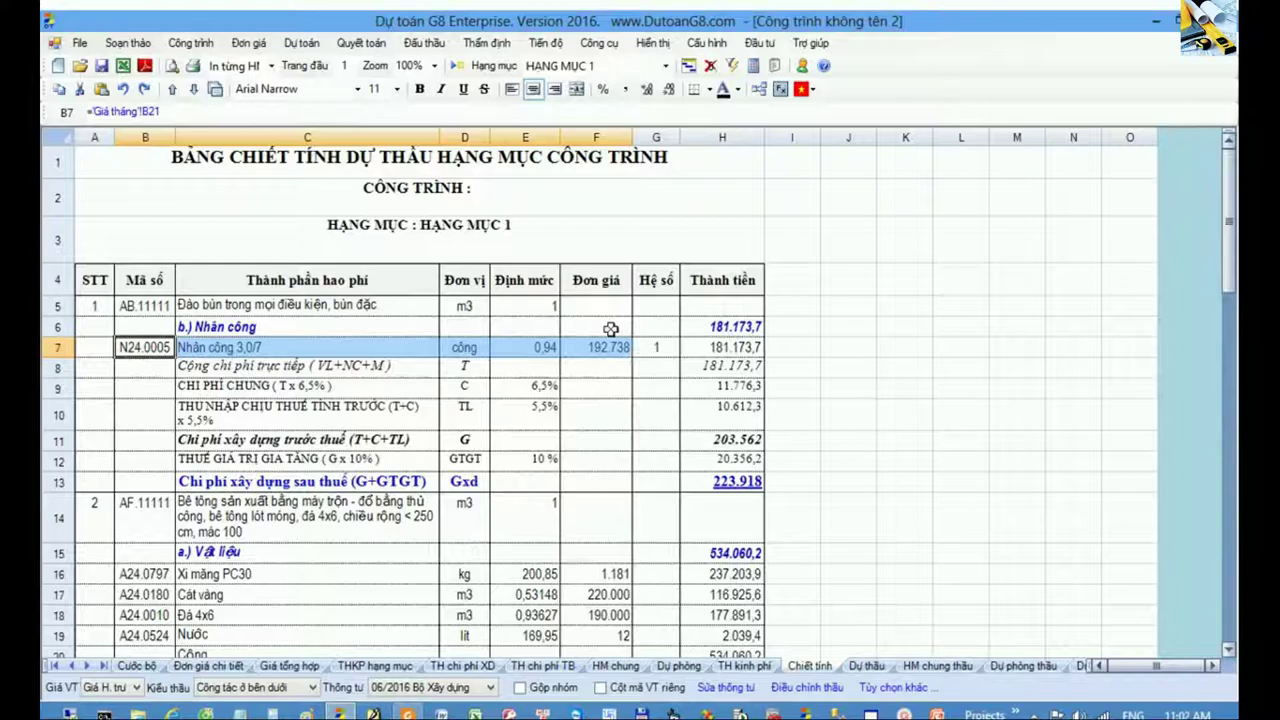
{"action": "left_click", "coordinate": [160, 594]}
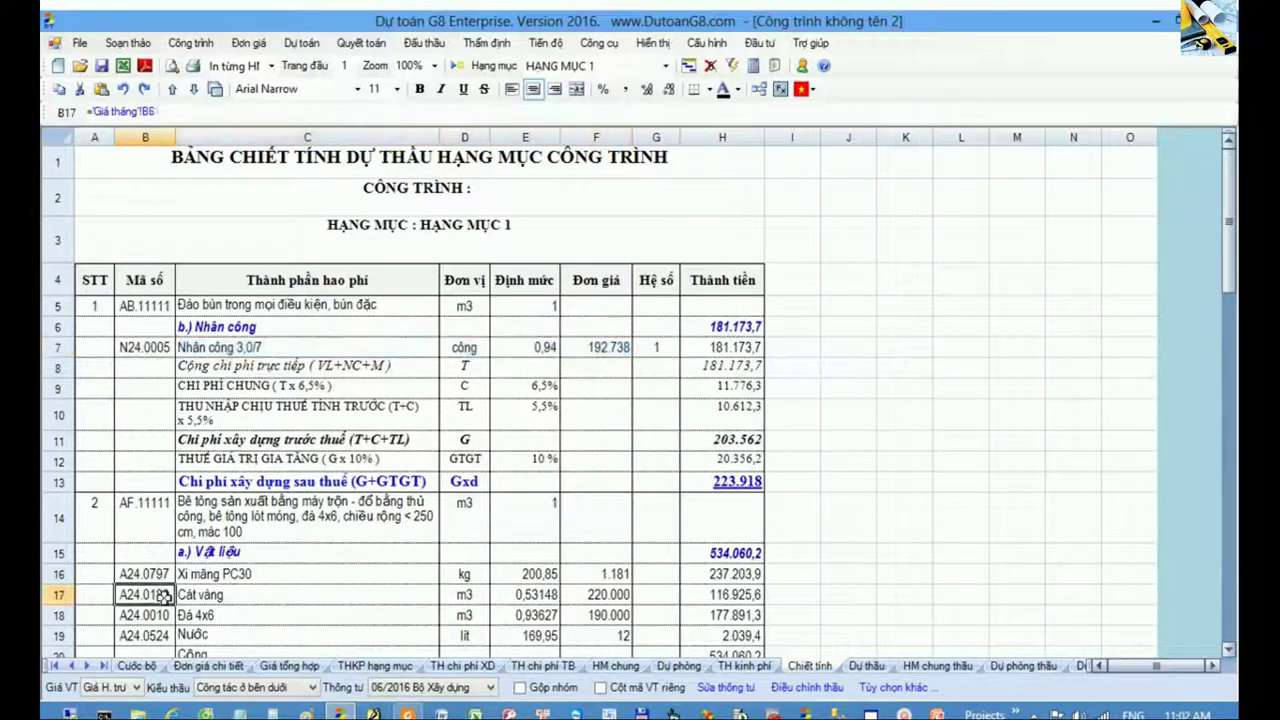
{"action": "scroll", "coordinate": [165, 596], "scroll_direction": "down", "scroll_amount": 1}
{"action": "left_click_drag", "start_coordinate": [145, 583], "coordinate": [313, 584]}
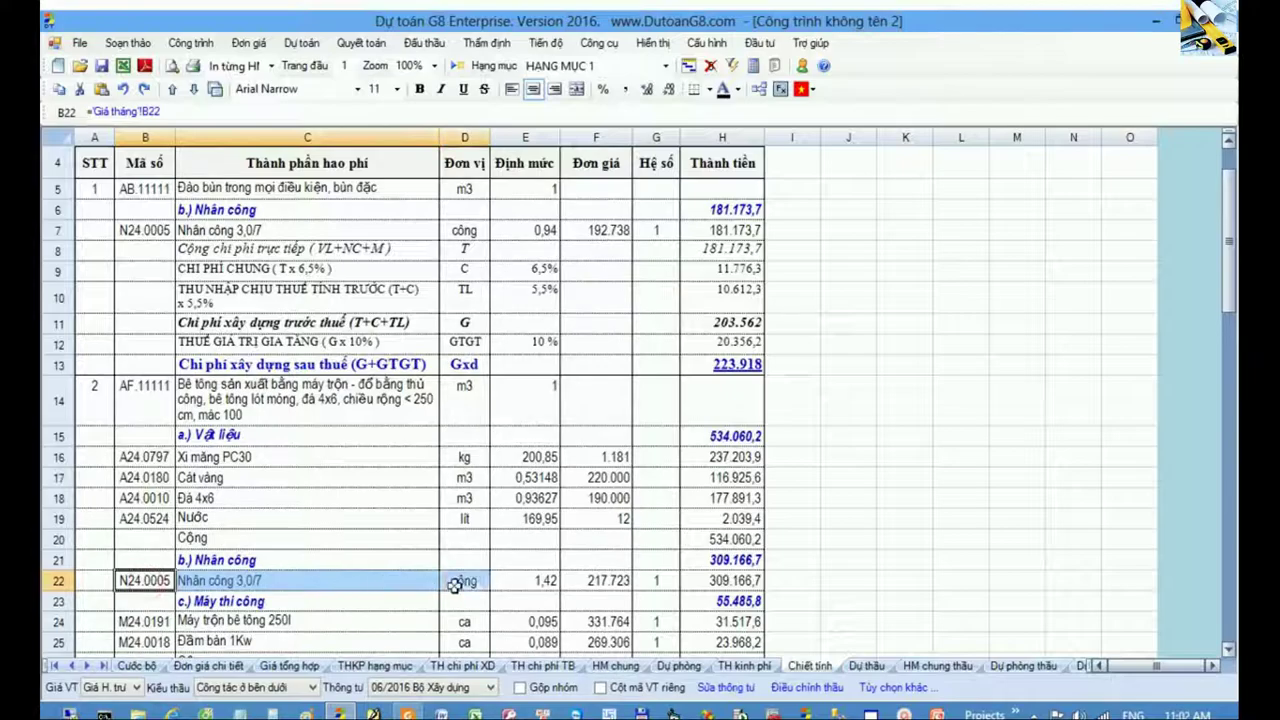
{"action": "left_click_drag", "start_coordinate": [339, 585], "coordinate": [610, 582]}
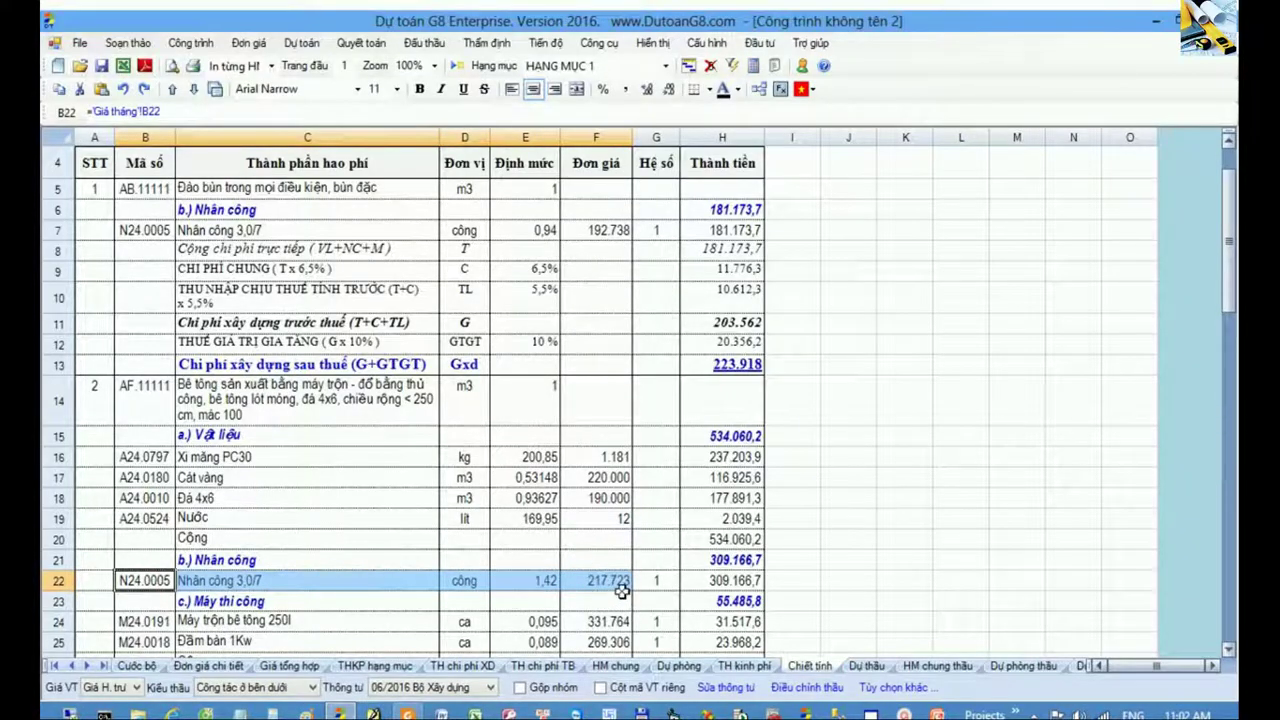
{"action": "left_click", "coordinate": [615, 583]}
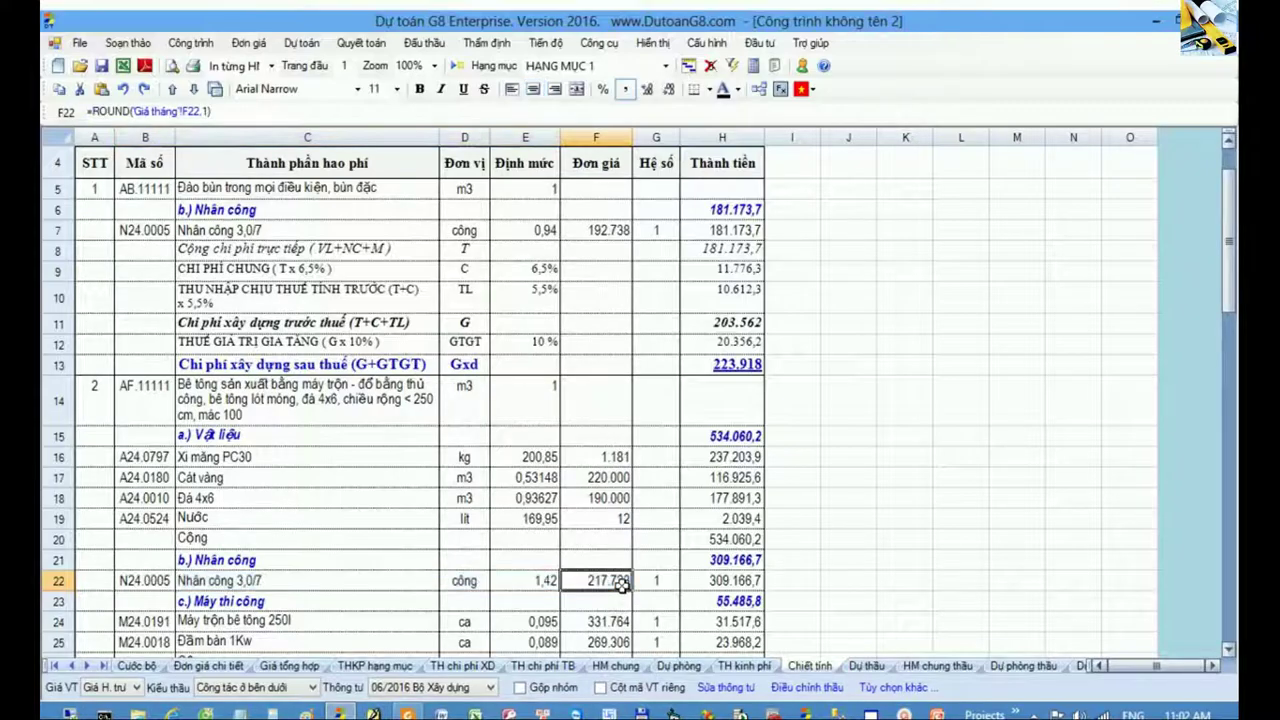
{"action": "left_click", "coordinate": [72, 665]}
{"action": "left_click", "coordinate": [204, 665]}
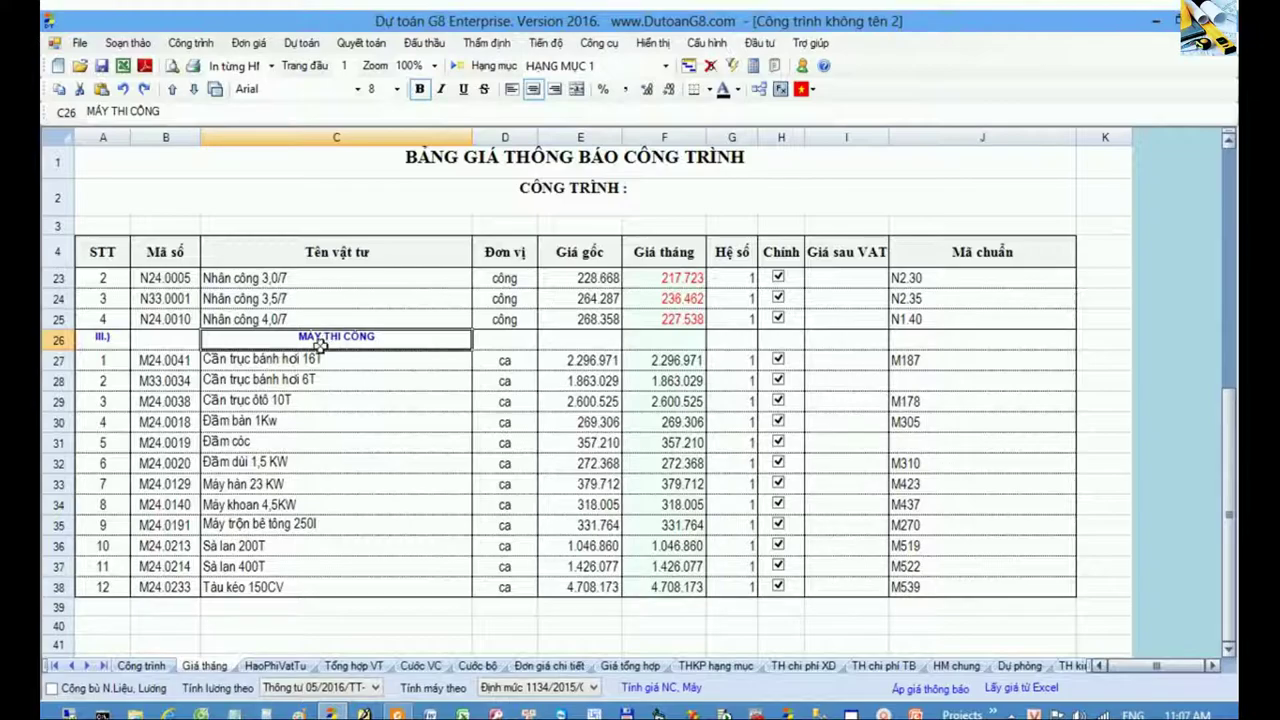
- On Công trình, review the machine shifts and standard codes of BB.11106 and AF.14224
{"action": "left_click", "coordinate": [161, 661]}
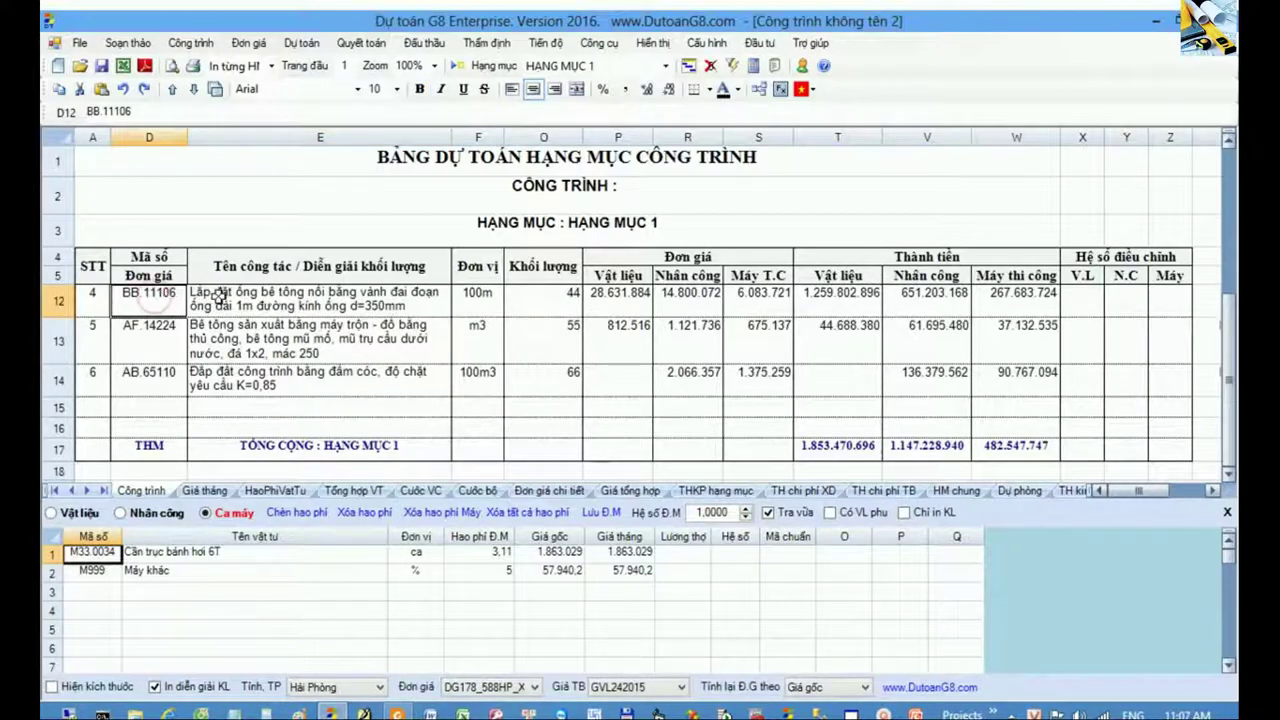
{"action": "left_click", "coordinate": [219, 297]}
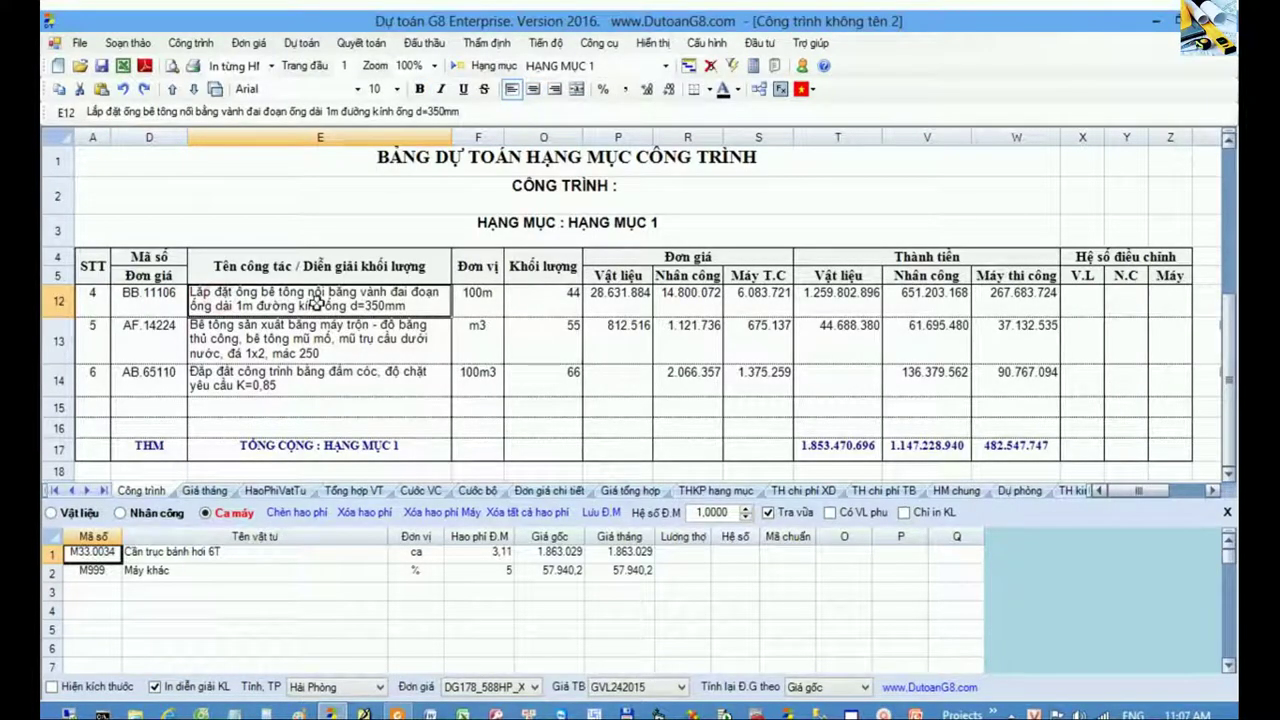
{"action": "left_click_drag", "start_coordinate": [108, 551], "coordinate": [770, 555]}
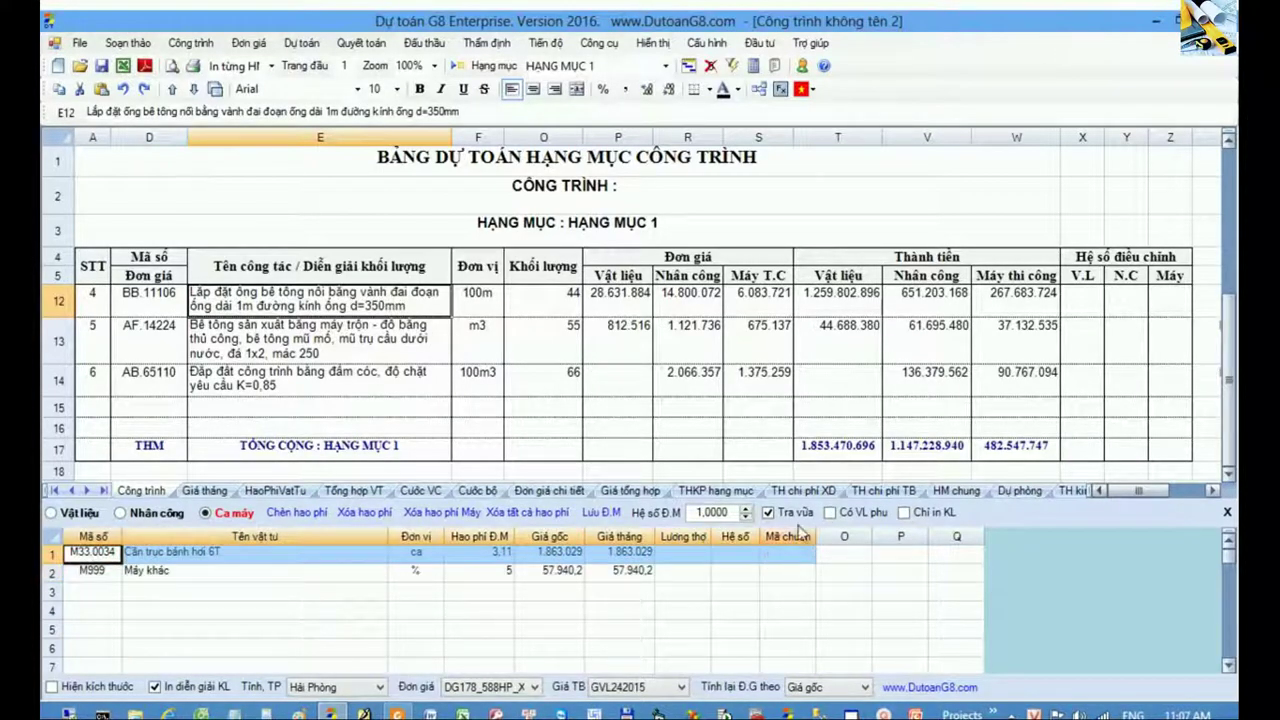
{"action": "left_click", "coordinate": [397, 343]}
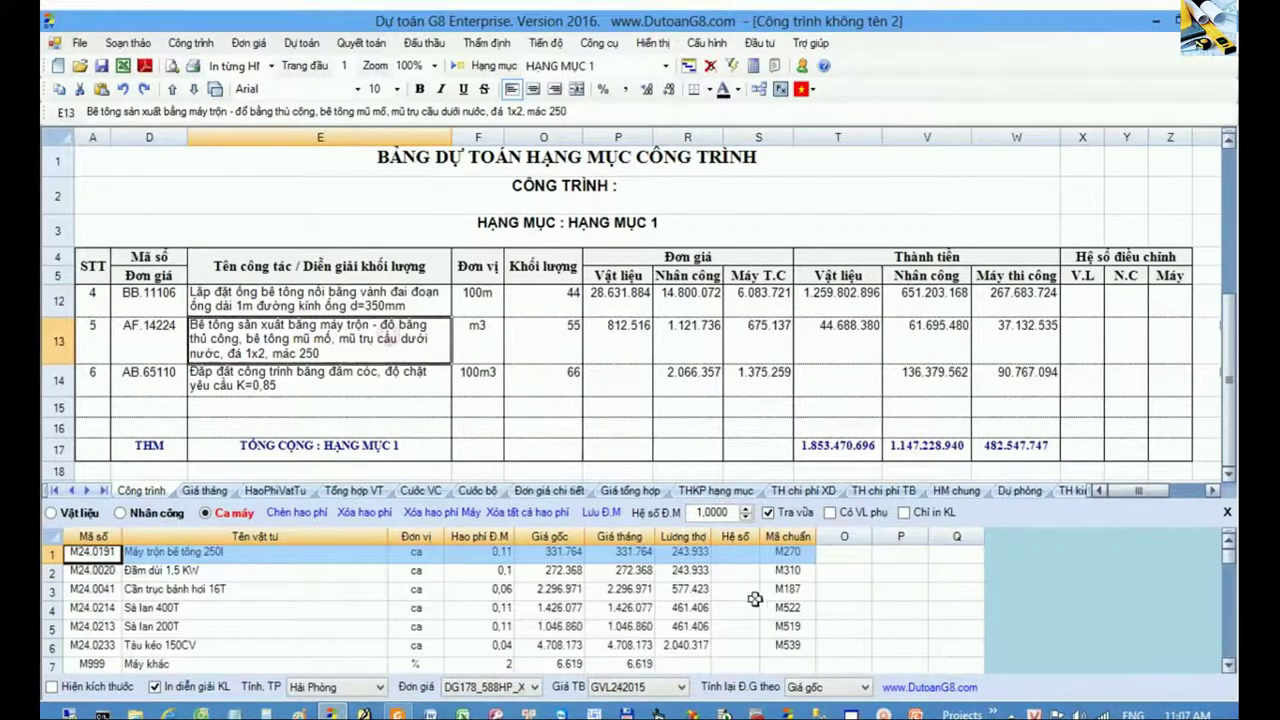
{"action": "left_click_drag", "start_coordinate": [247, 552], "coordinate": [255, 645]}
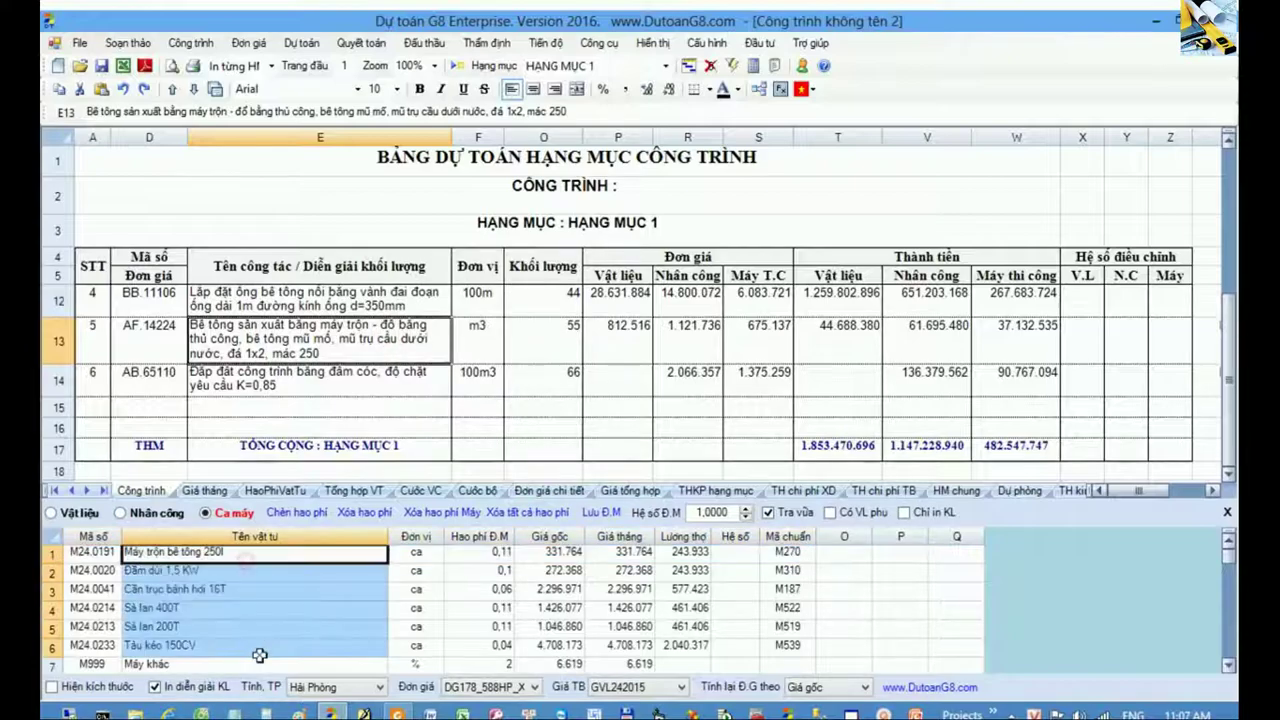
{"action": "left_click_drag", "start_coordinate": [790, 552], "coordinate": [793, 646]}
{"action": "left_click", "coordinate": [789, 627]}
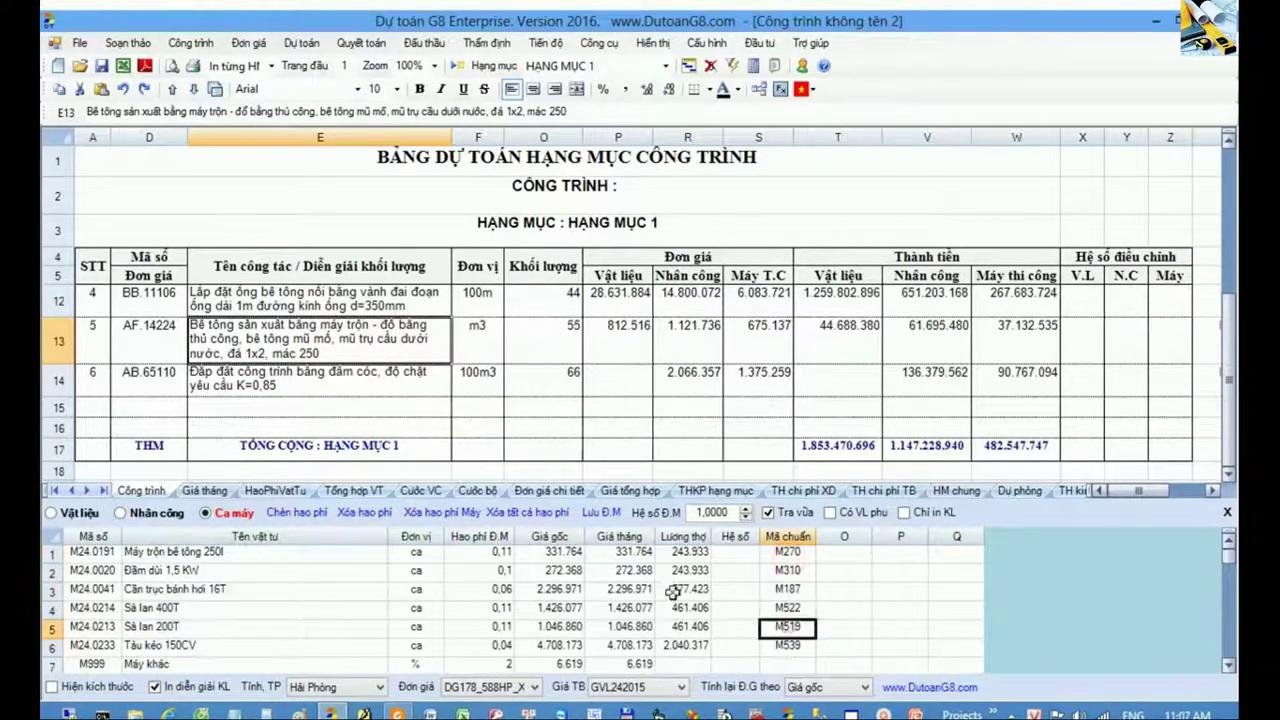
- Check AB.65110's Đầm cóc machine, recheck AF.14224's codes, then switch to Giá tháng
{"action": "left_click", "coordinate": [262, 378]}
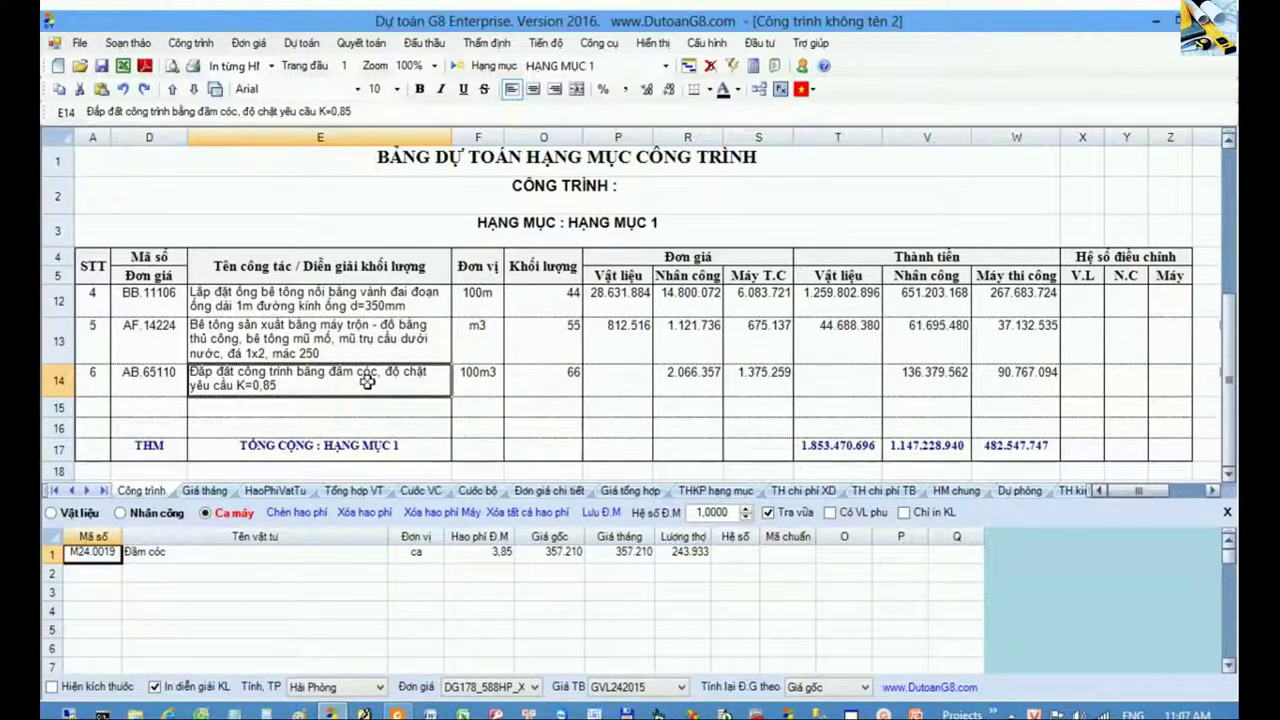
{"action": "left_click_drag", "start_coordinate": [107, 558], "coordinate": [783, 557]}
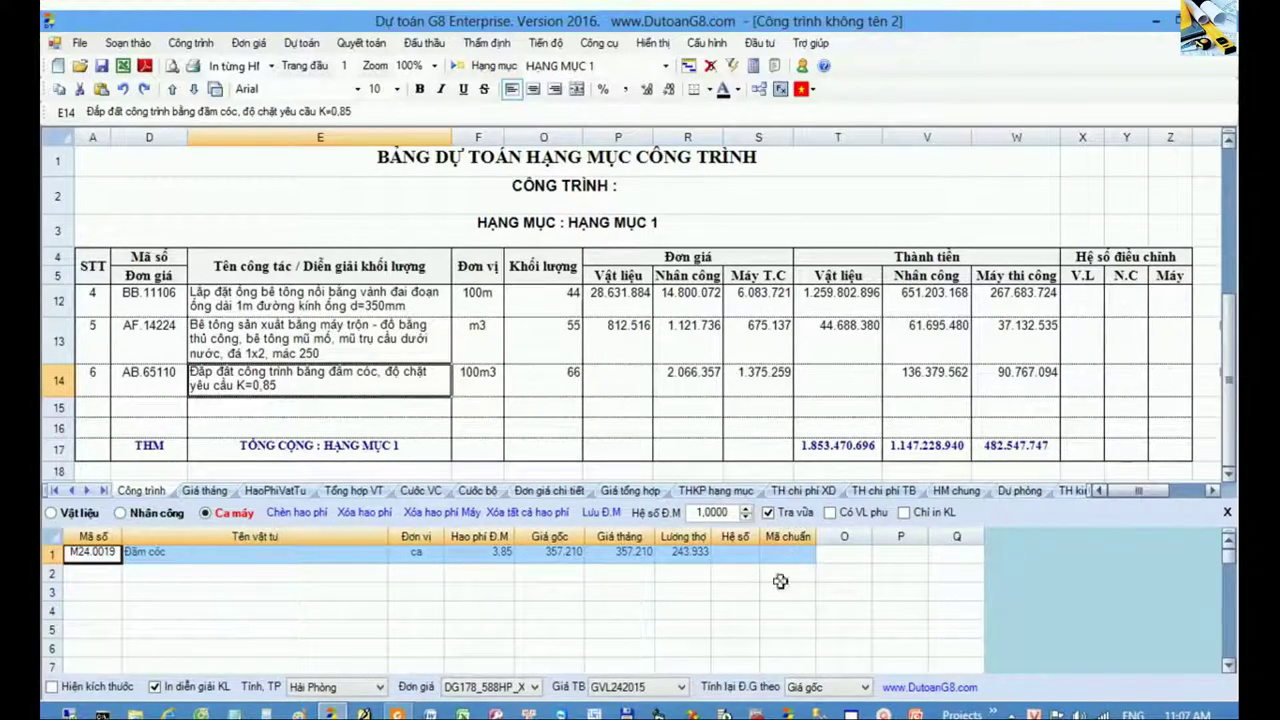
{"action": "left_click", "coordinate": [383, 339]}
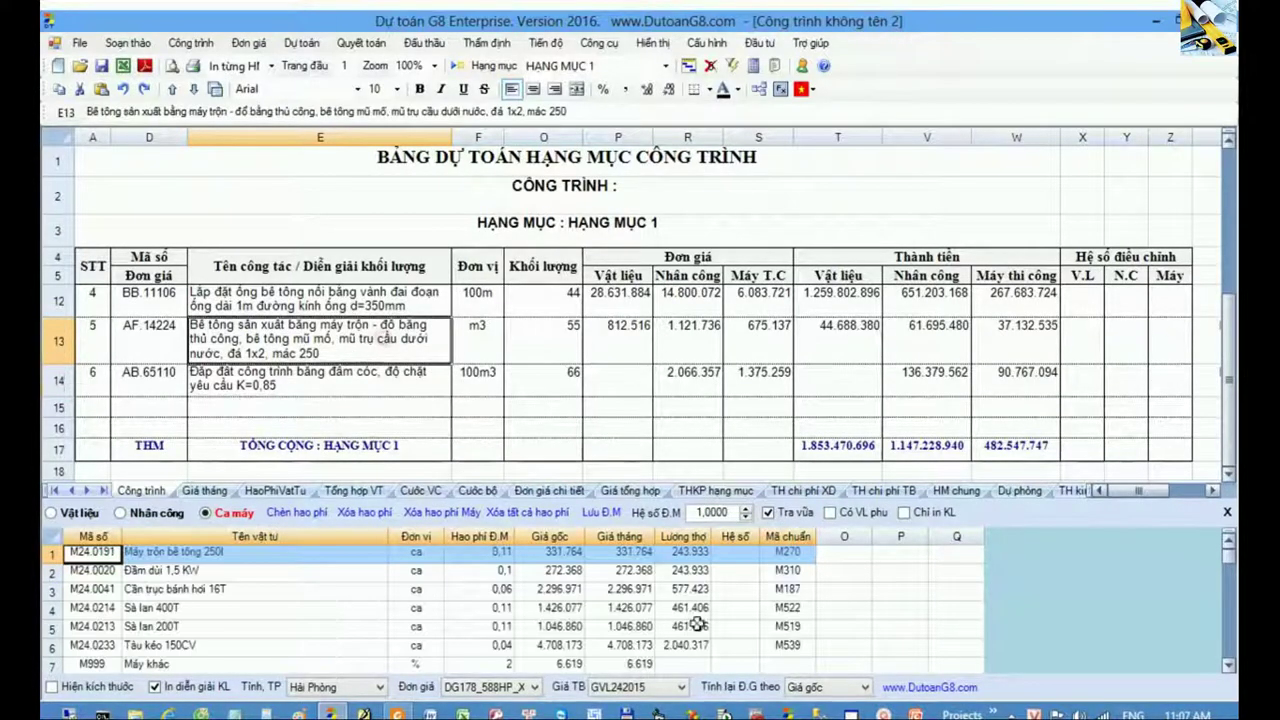
{"action": "left_click_drag", "start_coordinate": [790, 552], "coordinate": [793, 641]}
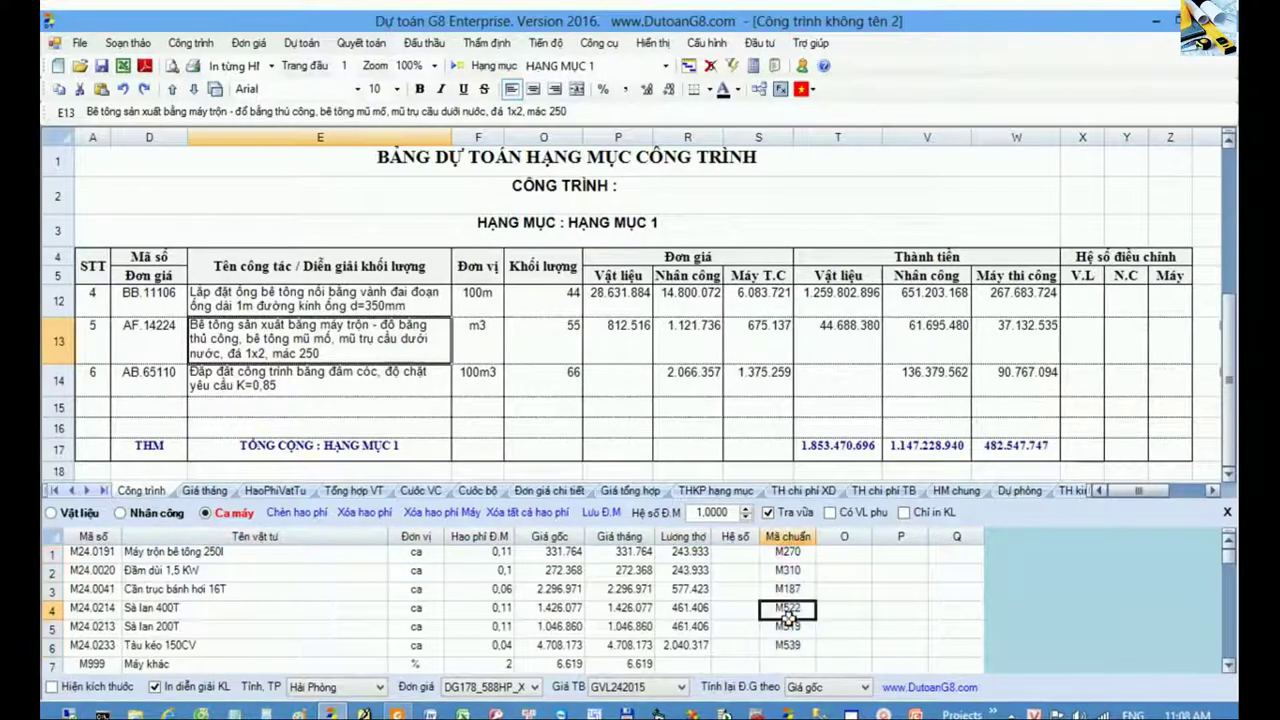
{"action": "left_click", "coordinate": [283, 382]}
{"action": "left_click", "coordinate": [206, 491]}
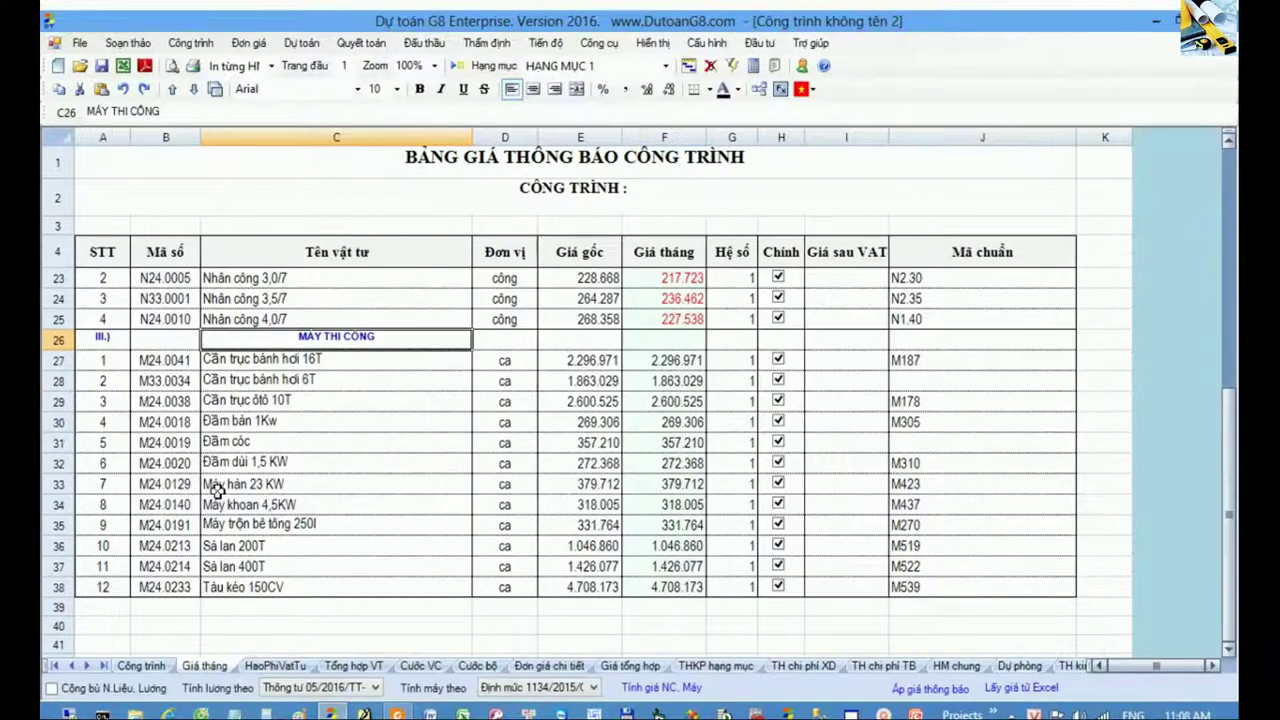
- Note Cần trục bánh hơi 6T and Đầm cóc lack standard codes, then open the price calculator
{"action": "left_click", "coordinate": [64, 380]}
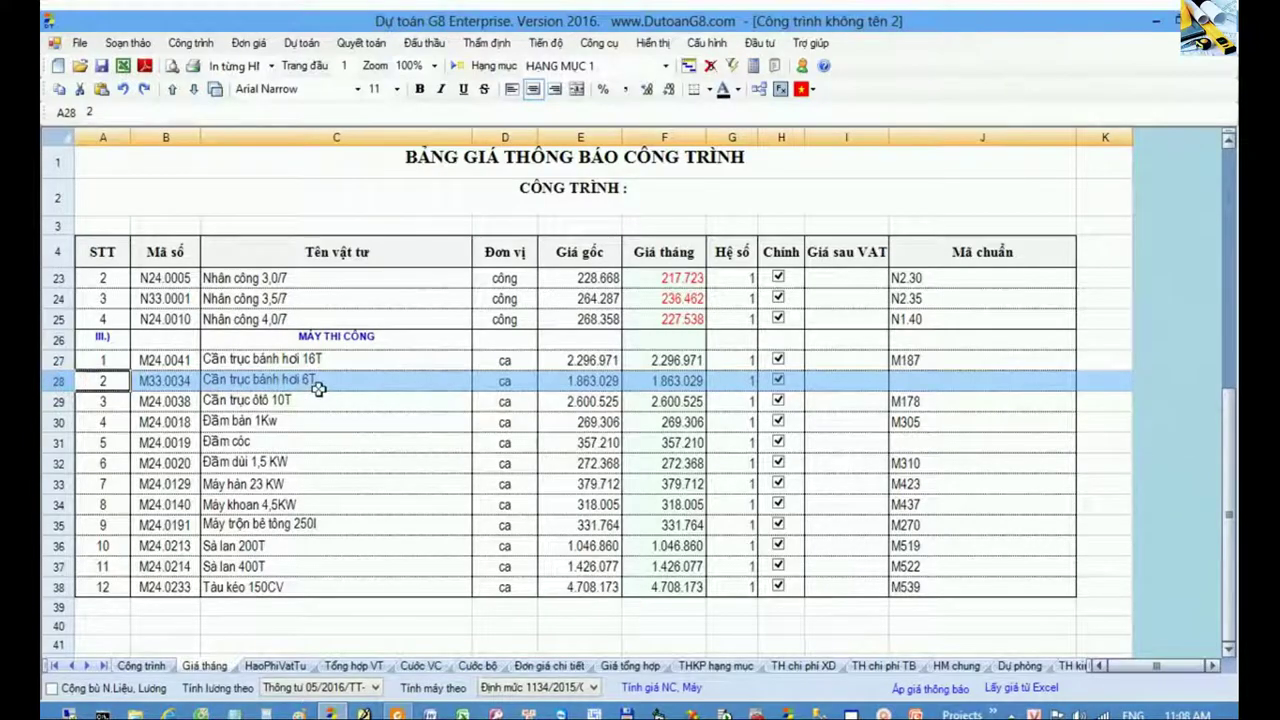
{"action": "left_click", "coordinate": [66, 442]}
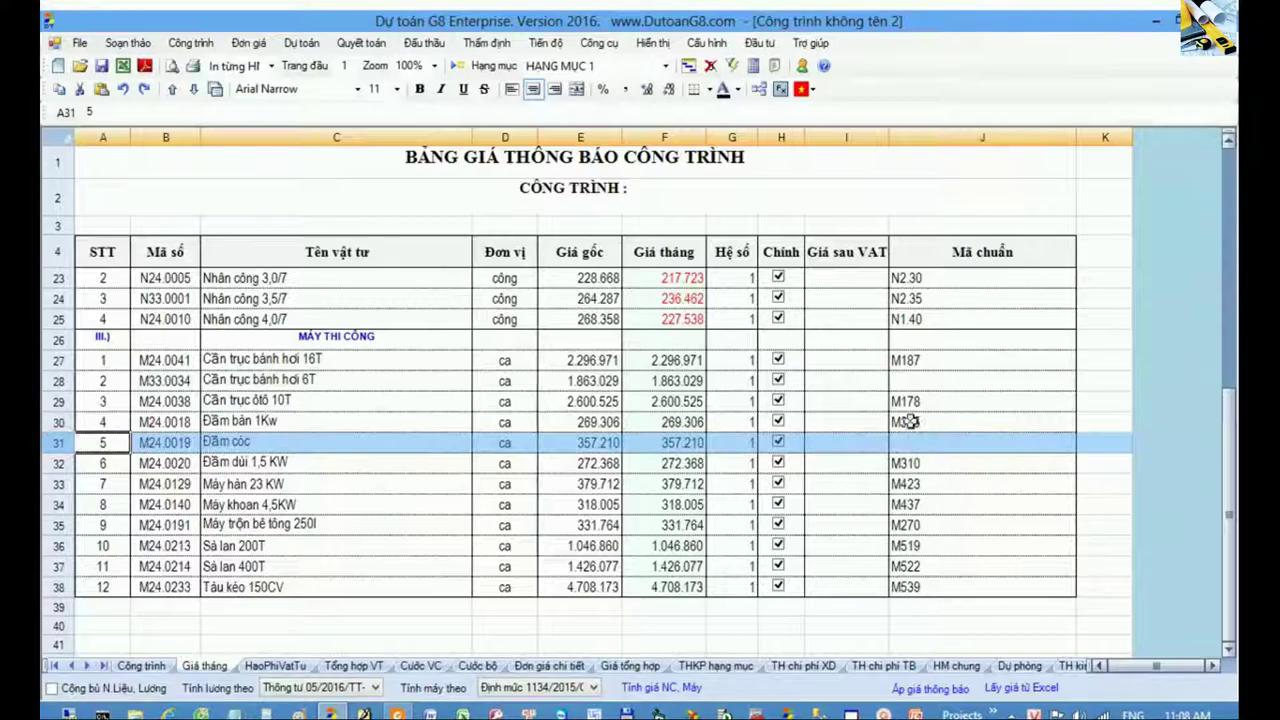
{"action": "left_click", "coordinate": [906, 379]}
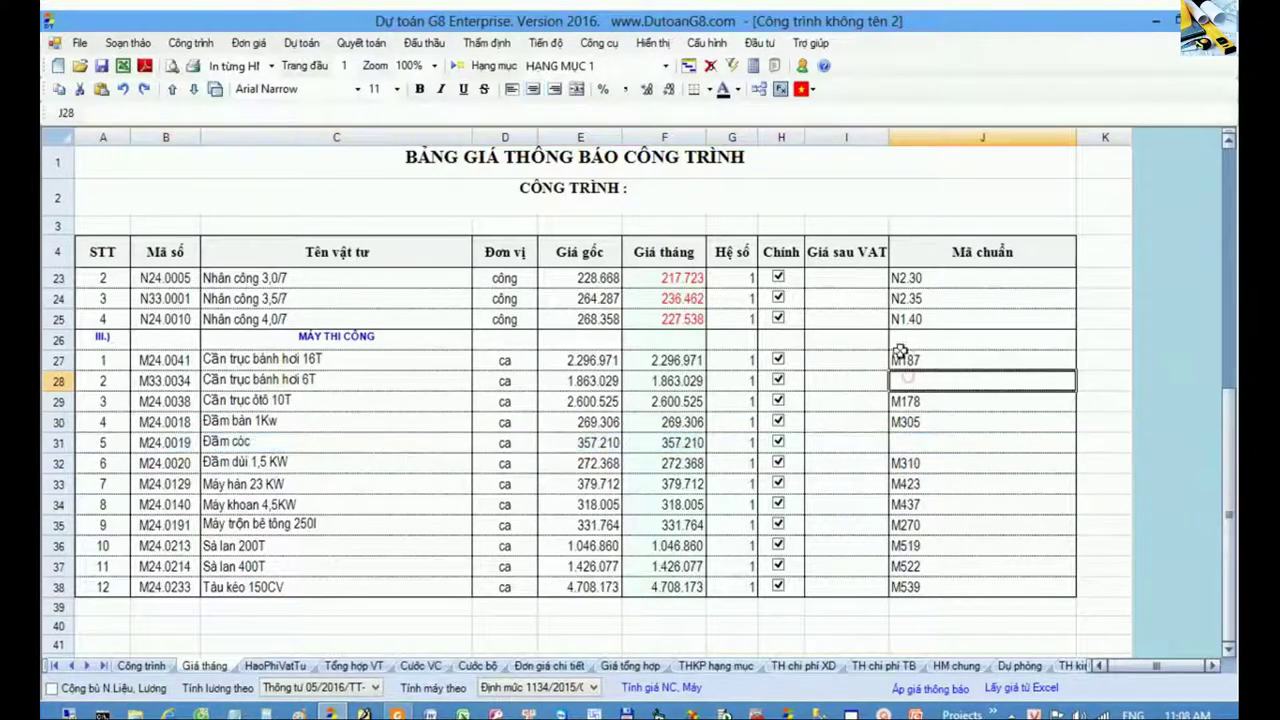
{"action": "left_click", "coordinate": [860, 380]}
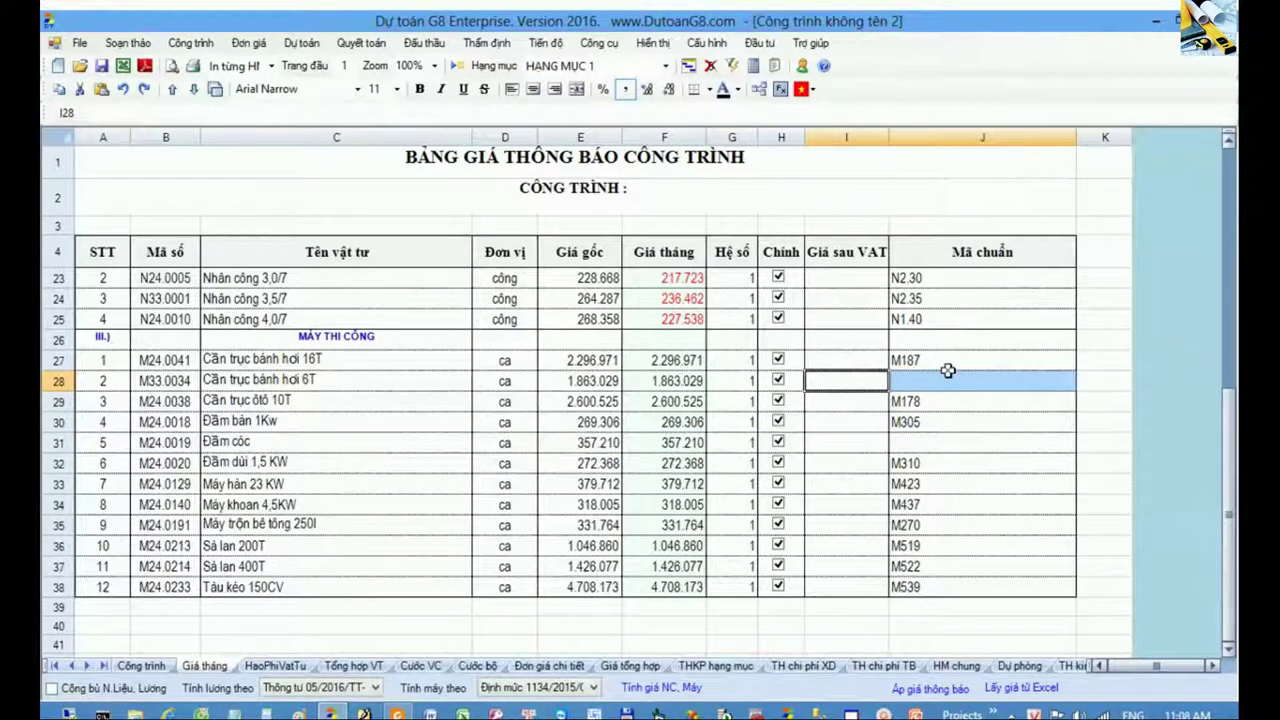
{"action": "left_click", "coordinate": [676, 366]}
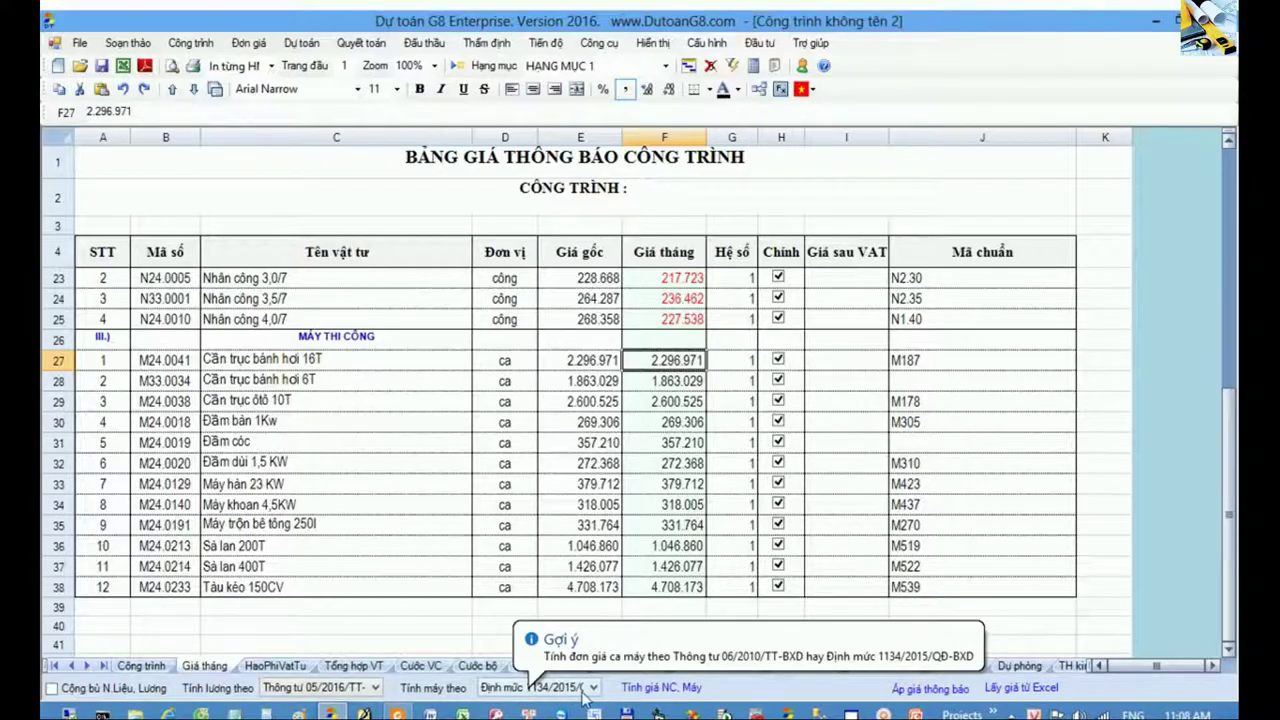
{"action": "left_click", "coordinate": [677, 692]}
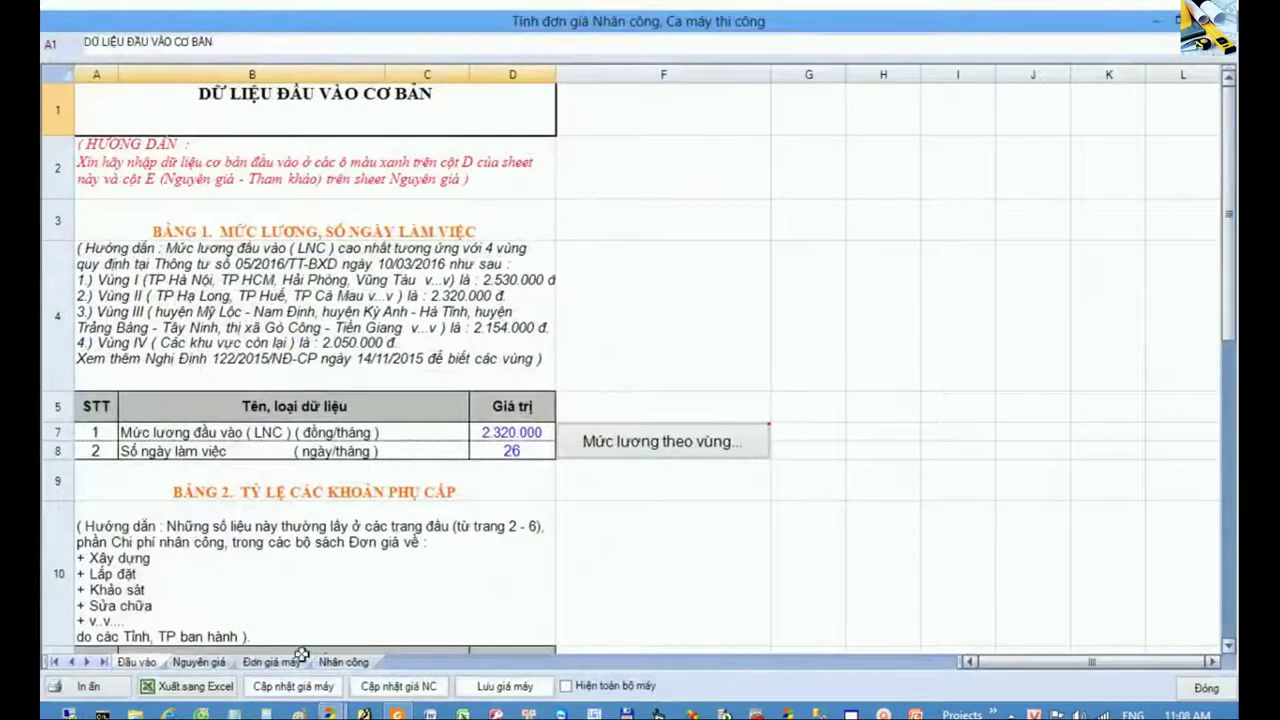
- From the Đơn giá máy sheet, push machine-shift prices into Giá tháng, updating 10 of 12 machines
{"action": "left_click", "coordinate": [299, 660]}
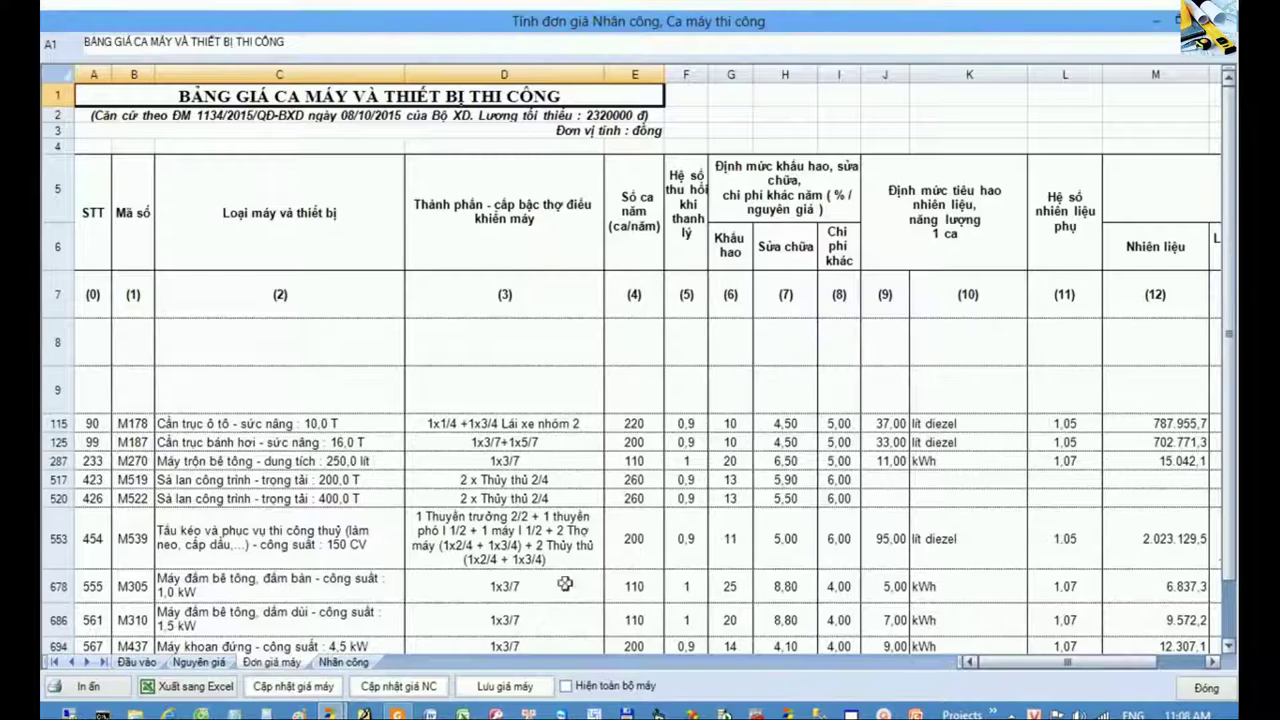
{"action": "left_click", "coordinate": [991, 535]}
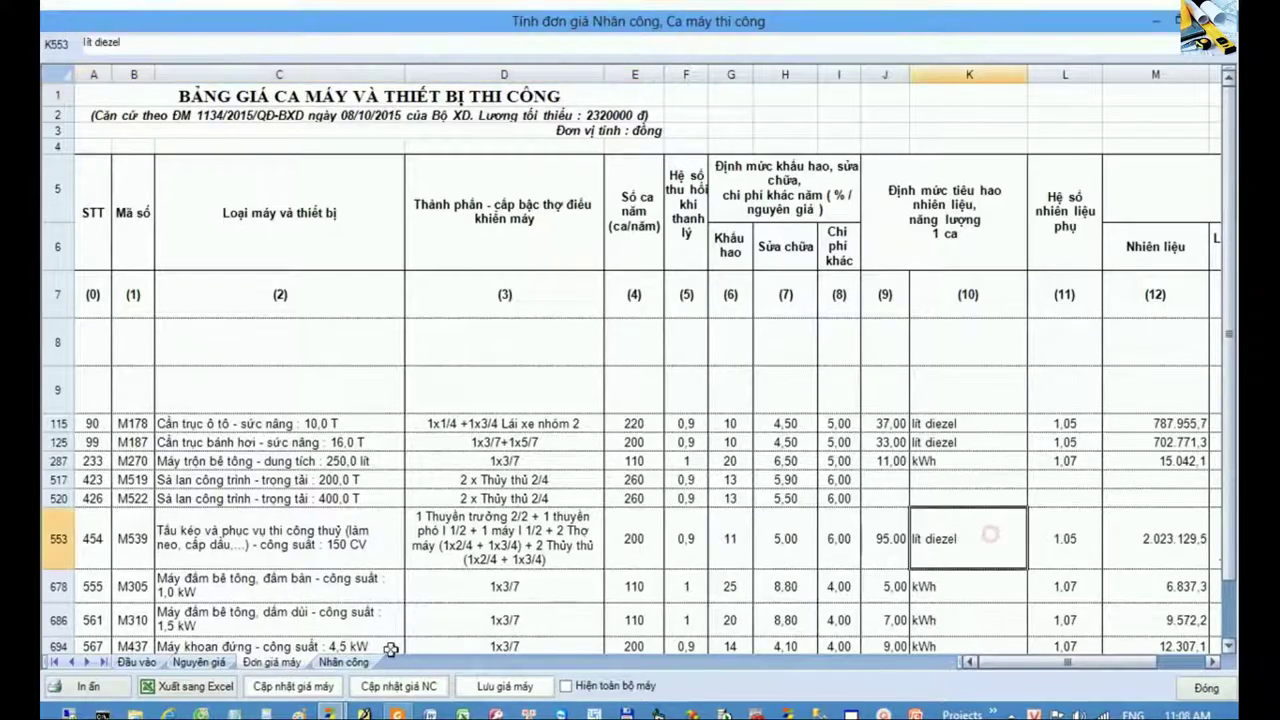
{"action": "left_click", "coordinate": [305, 685]}
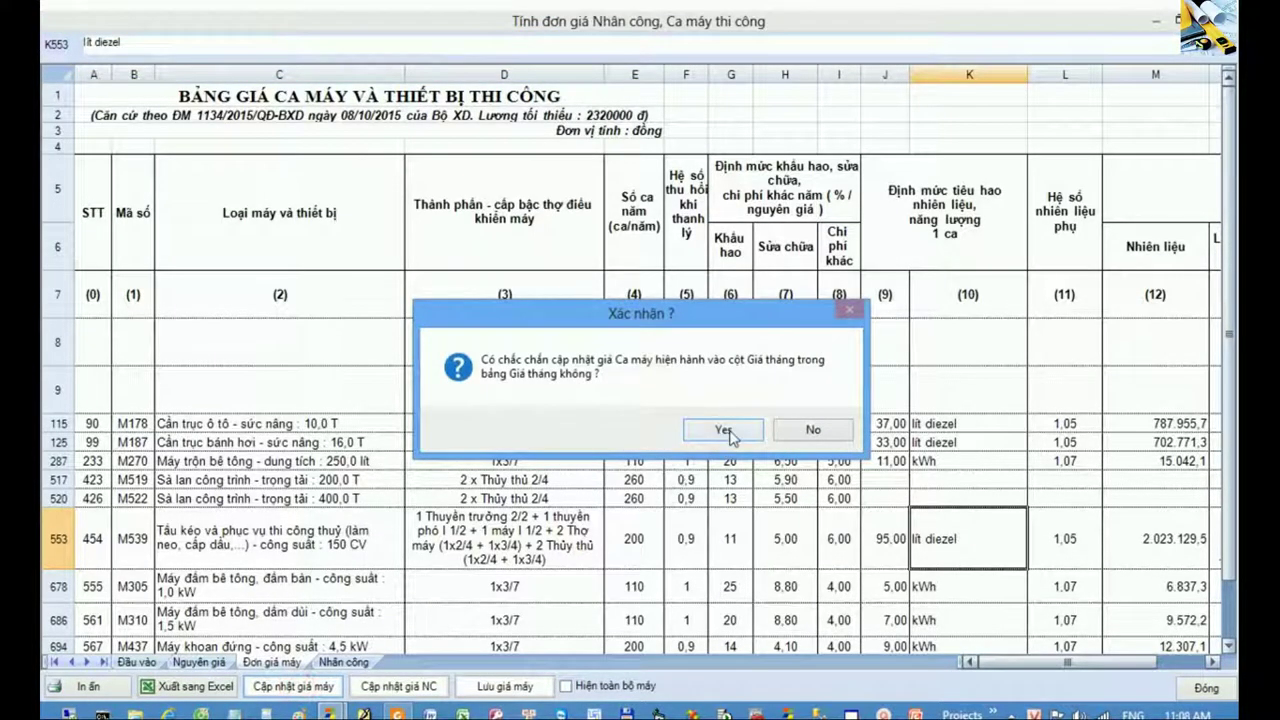
{"action": "left_click", "coordinate": [727, 430]}
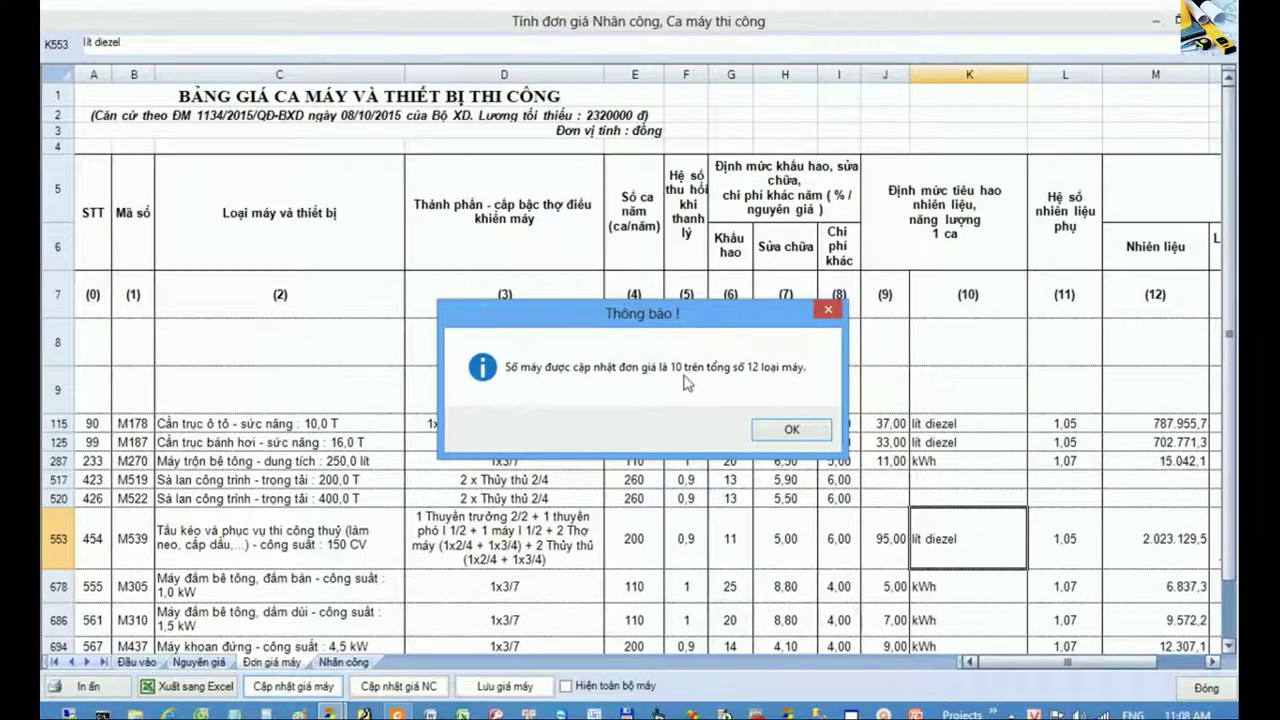
{"action": "left_click", "coordinate": [785, 433]}
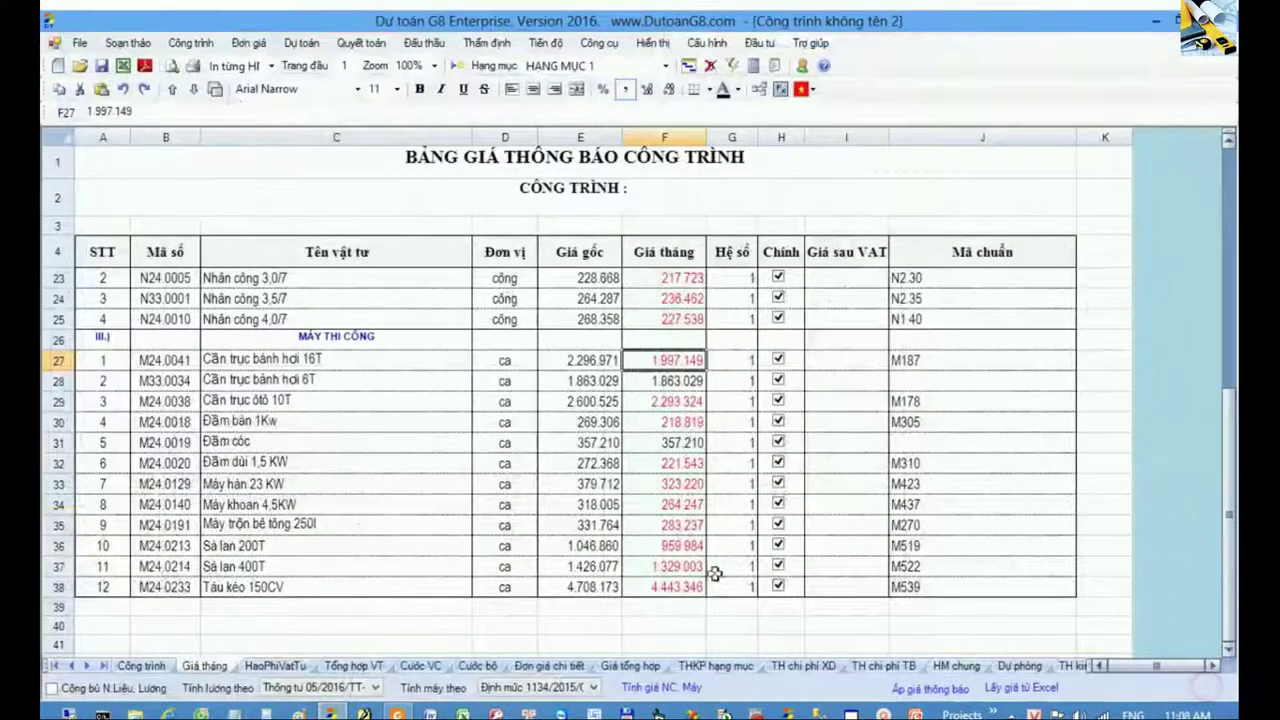
{"action": "left_click", "coordinate": [56, 384]}
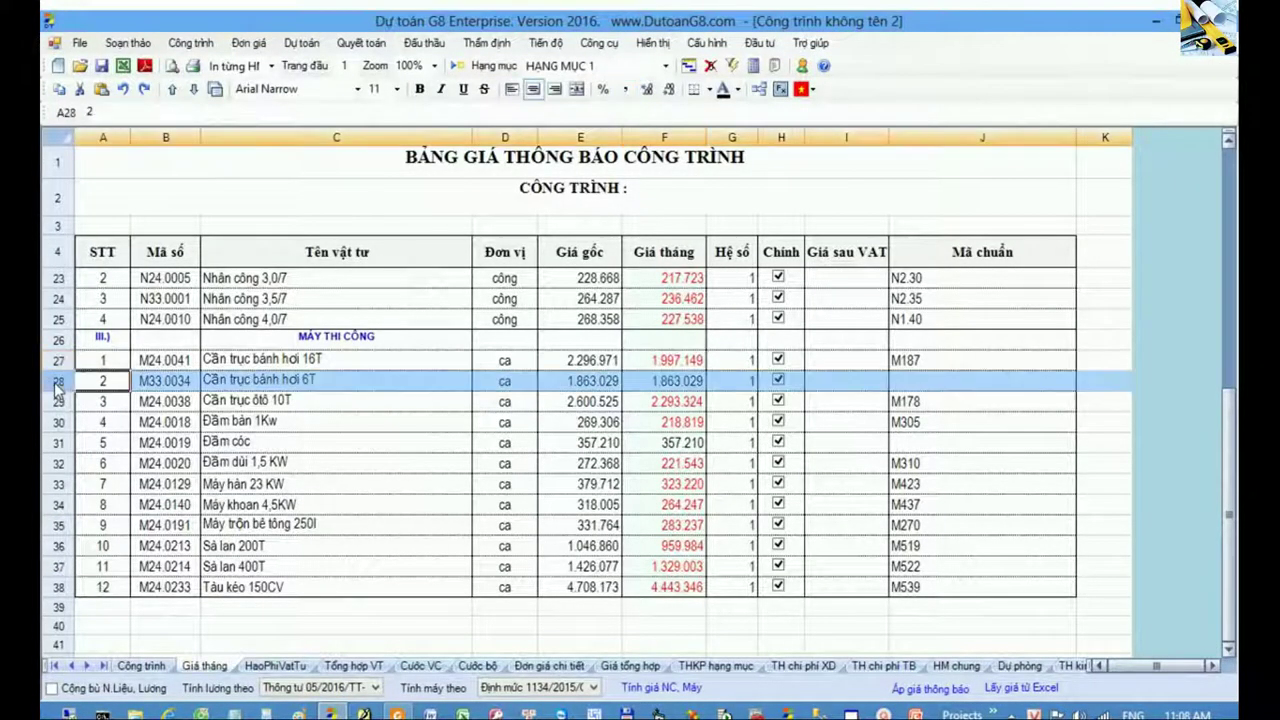
{"action": "left_click", "coordinate": [553, 381]}
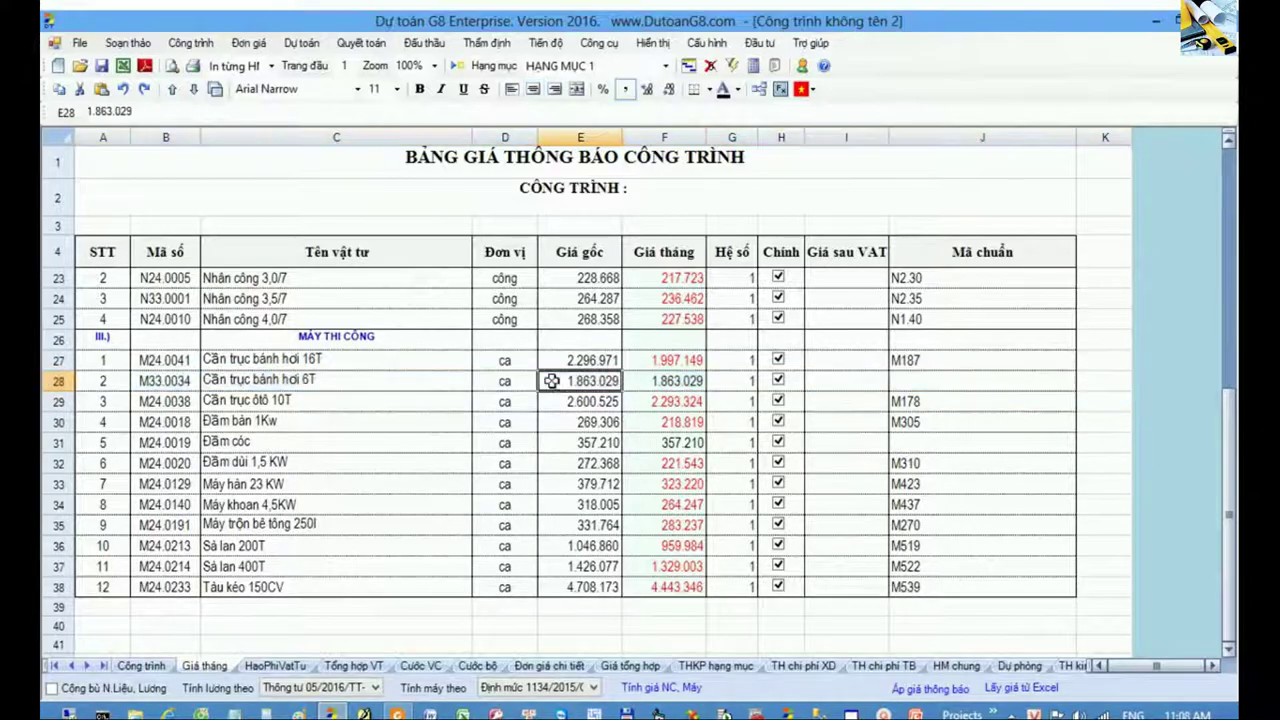
{"action": "left_click", "coordinate": [535, 381]}
{"action": "left_click_drag", "start_coordinate": [537, 381], "coordinate": [630, 381]}
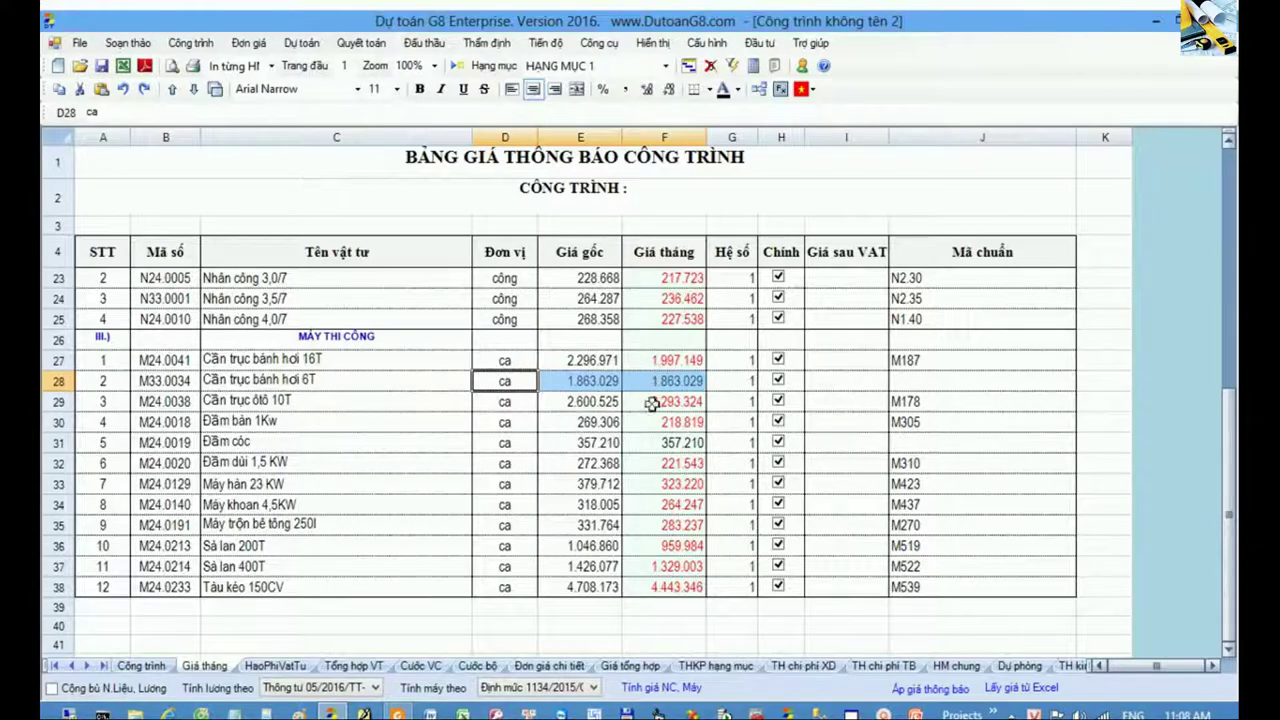
{"action": "left_click", "coordinate": [57, 442]}
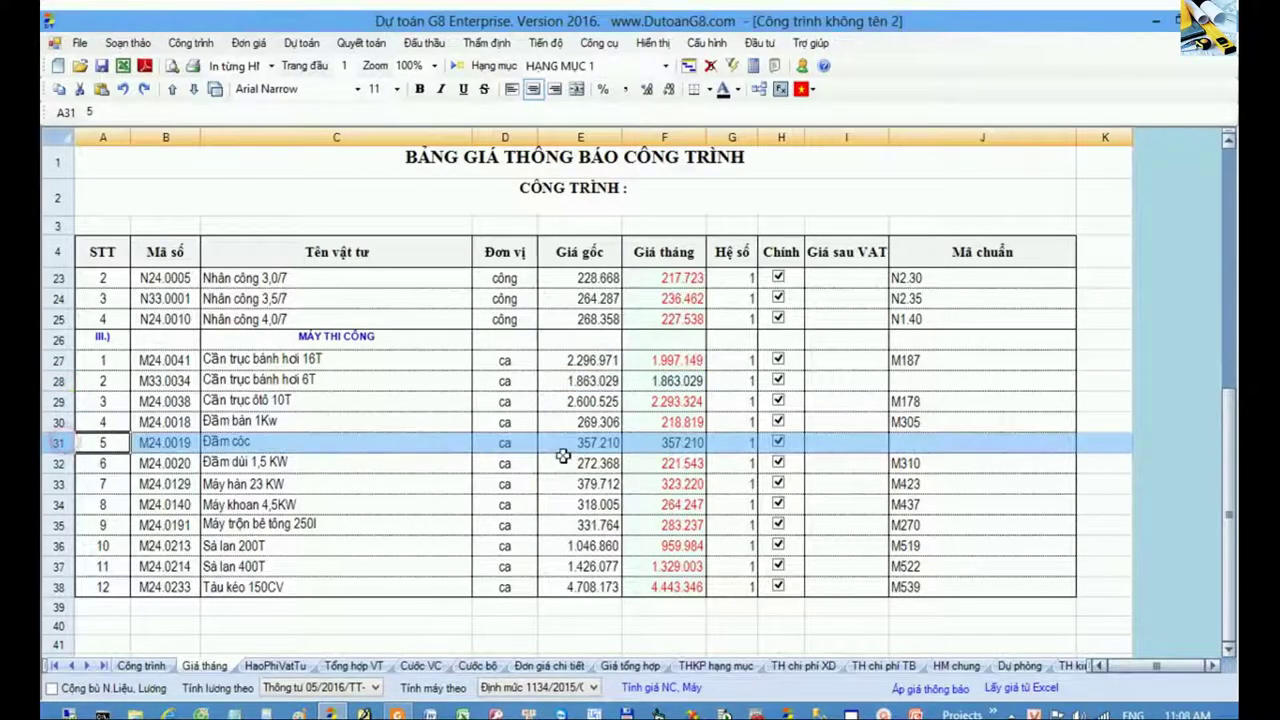
{"action": "left_click", "coordinate": [563, 456]}
{"action": "left_click_drag", "start_coordinate": [532, 442], "coordinate": [650, 445]}
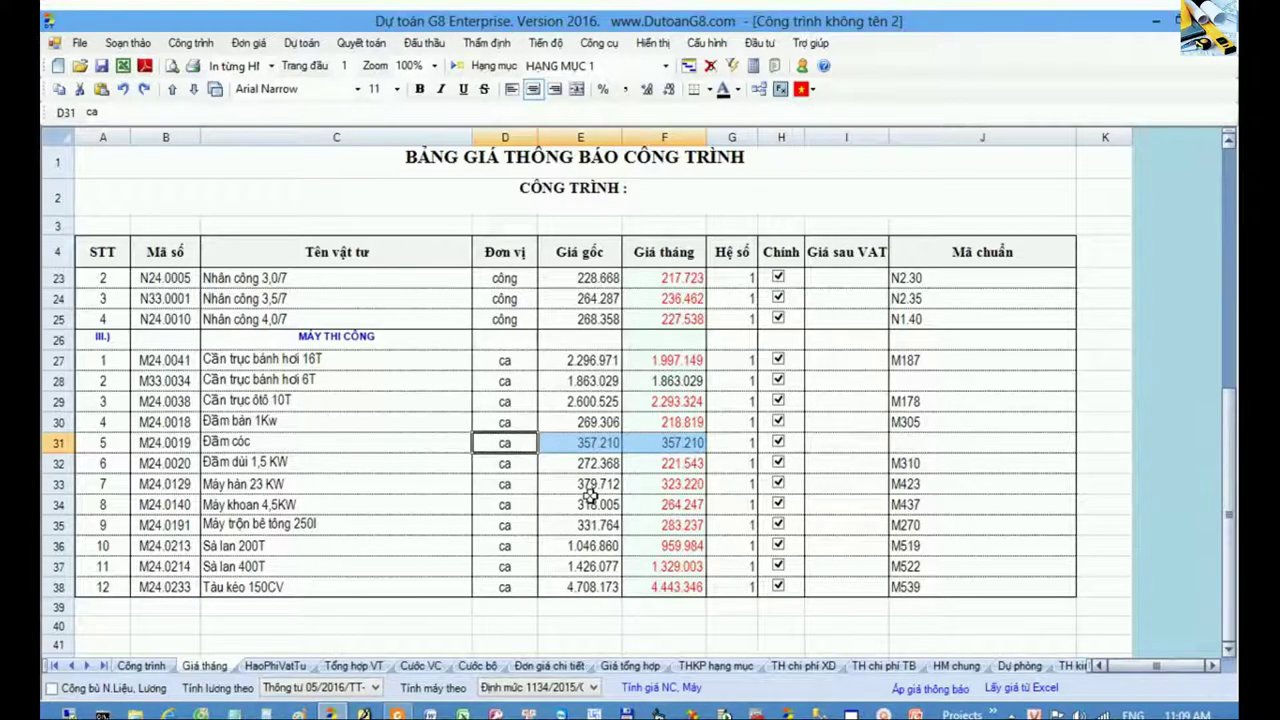
{"action": "left_click", "coordinate": [590, 497]}
{"action": "left_click", "coordinate": [954, 442]}
{"action": "left_click_drag", "start_coordinate": [851, 442], "coordinate": [904, 442]}
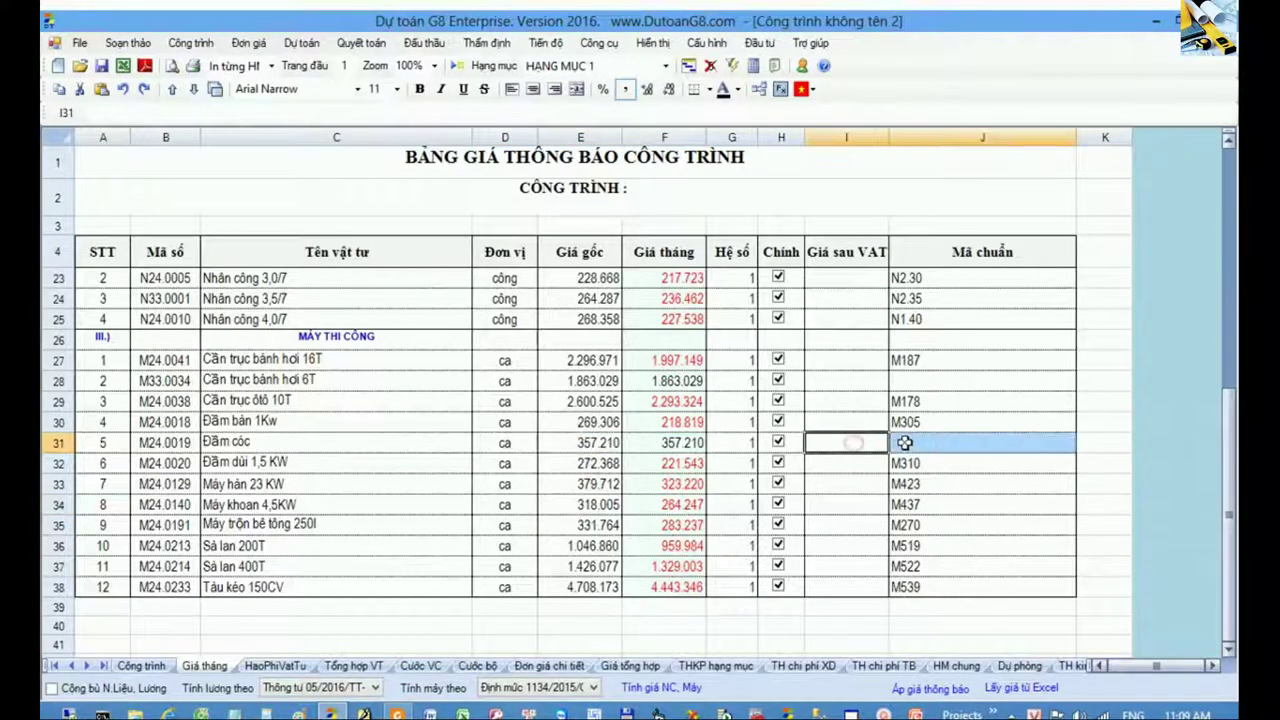
{"action": "left_click_drag", "start_coordinate": [851, 381], "coordinate": [894, 381]}
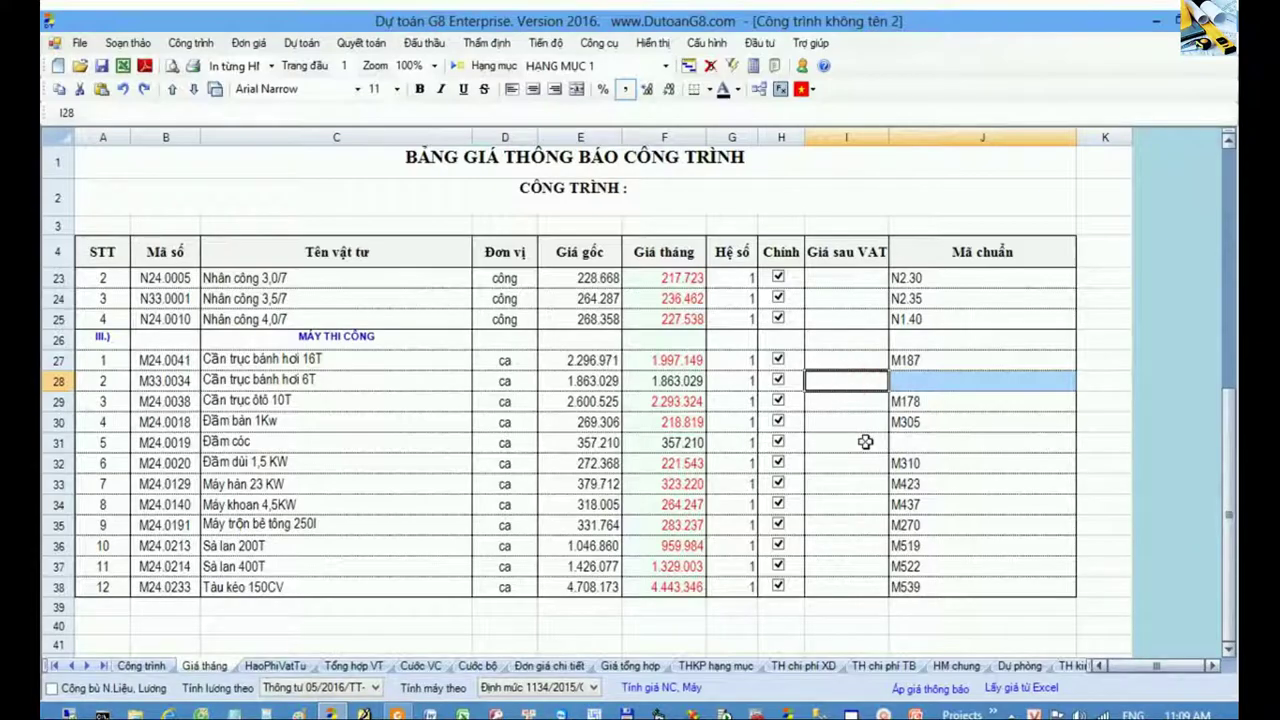
{"action": "left_click_drag", "start_coordinate": [865, 442], "coordinate": [909, 443]}
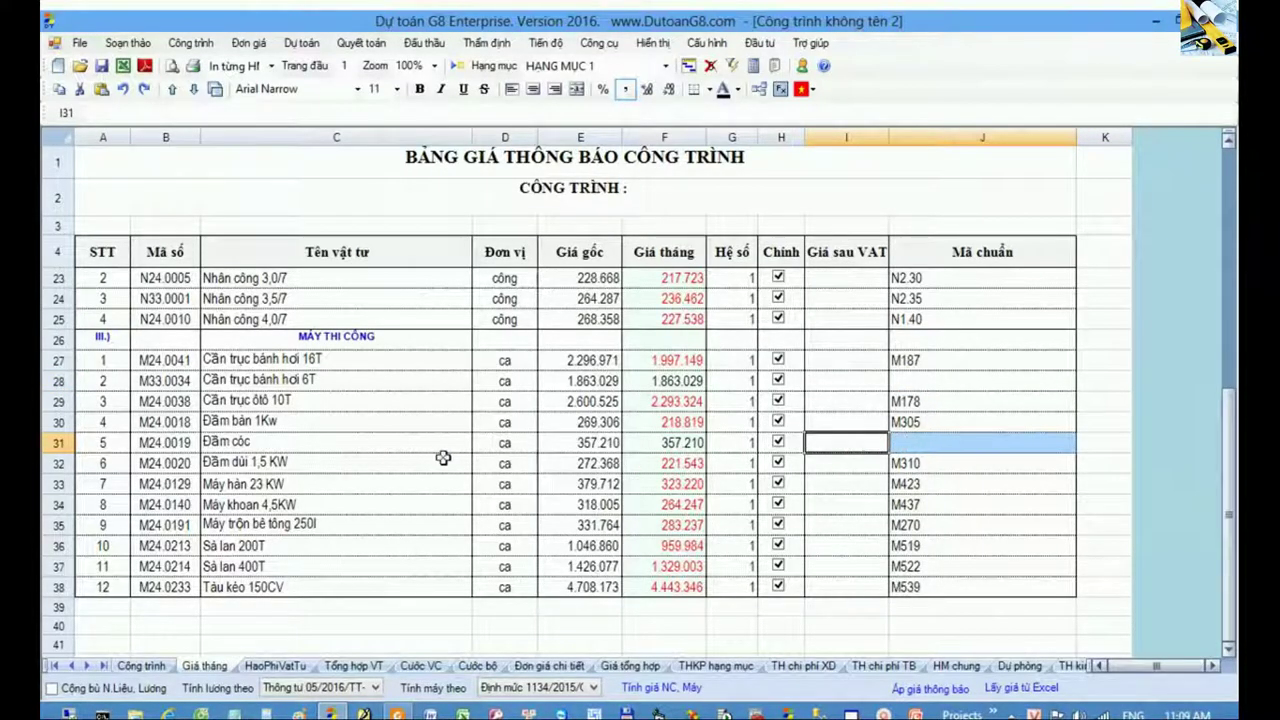
{"action": "left_click", "coordinate": [403, 443]}
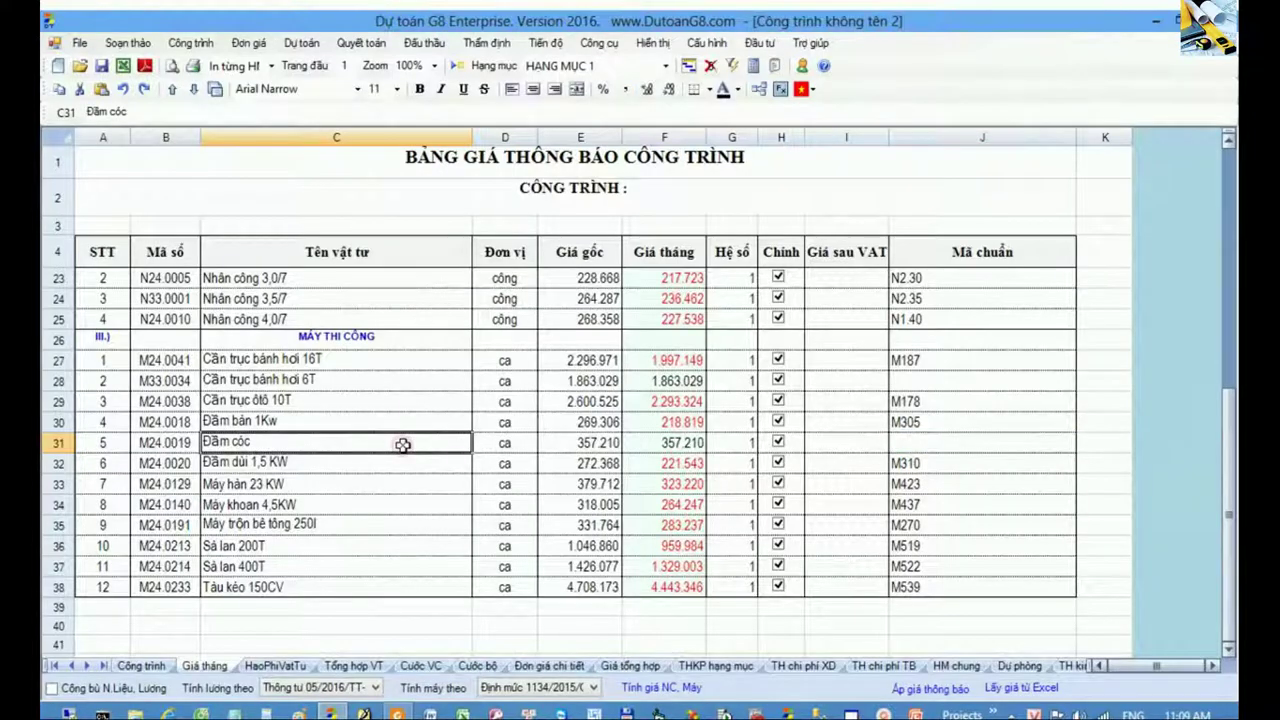
{"action": "left_click", "coordinate": [295, 381]}
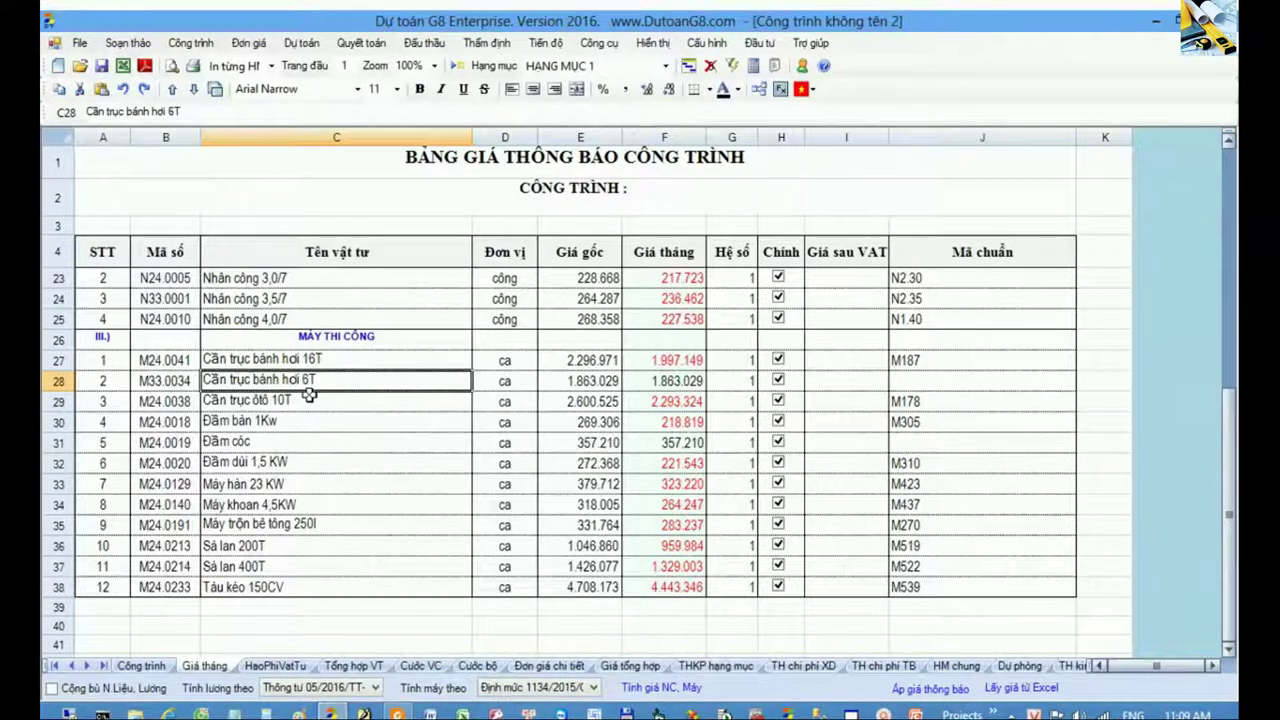
- Reopen the price calculator on the Đơn giá máy sheet and browse its machine list
{"action": "left_click", "coordinate": [661, 687]}
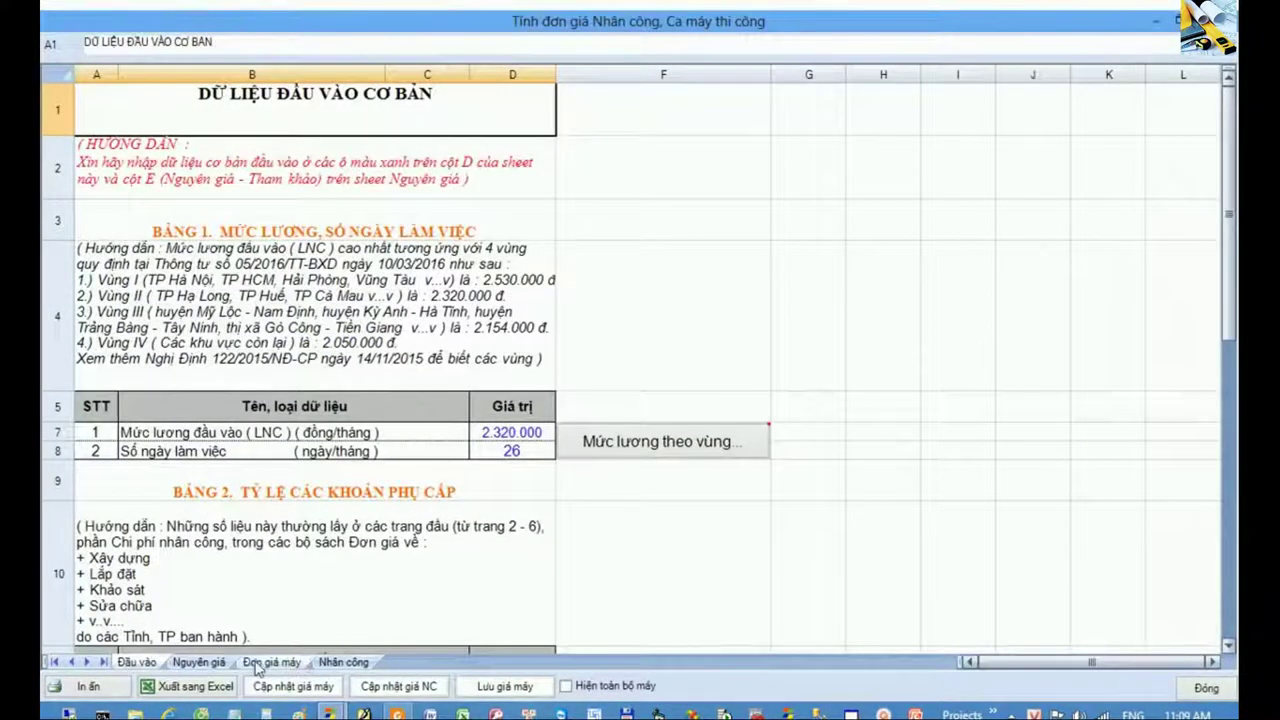
{"action": "left_click", "coordinate": [257, 668]}
{"action": "left_click", "coordinate": [314, 565]}
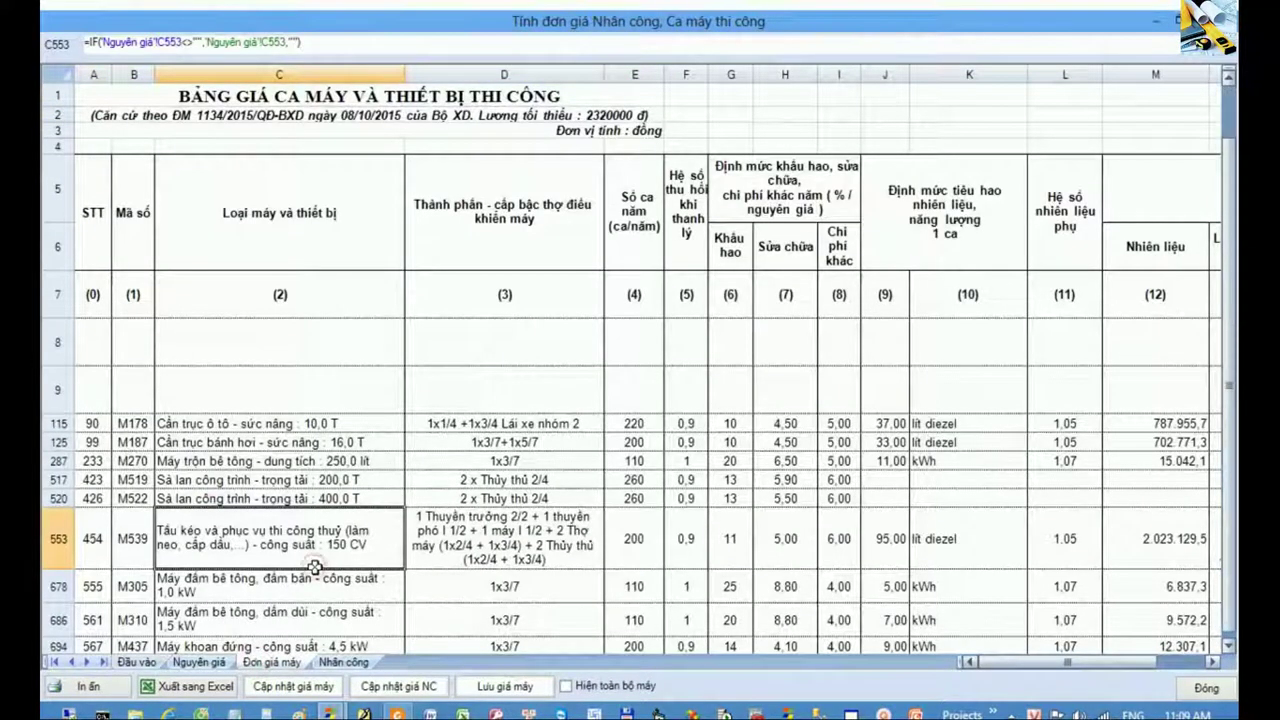
{"action": "scroll", "coordinate": [314, 567], "scroll_direction": "down", "scroll_amount": 1}
{"action": "scroll", "coordinate": [314, 567], "scroll_direction": "down", "scroll_amount": 1}
{"action": "scroll", "coordinate": [314, 567], "scroll_direction": "down", "scroll_amount": 1}
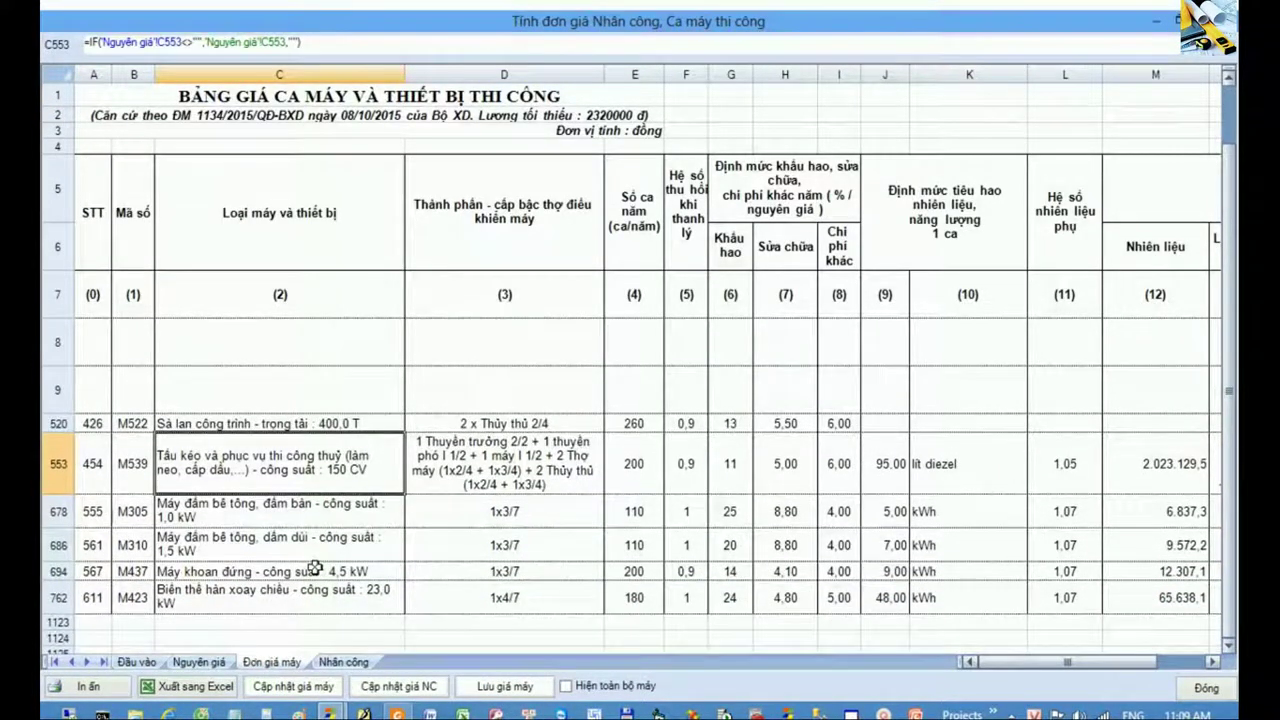
{"action": "scroll", "coordinate": [314, 567], "scroll_direction": "up", "scroll_amount": 2}
{"action": "scroll", "coordinate": [314, 567], "scroll_direction": "down", "scroll_amount": 1}
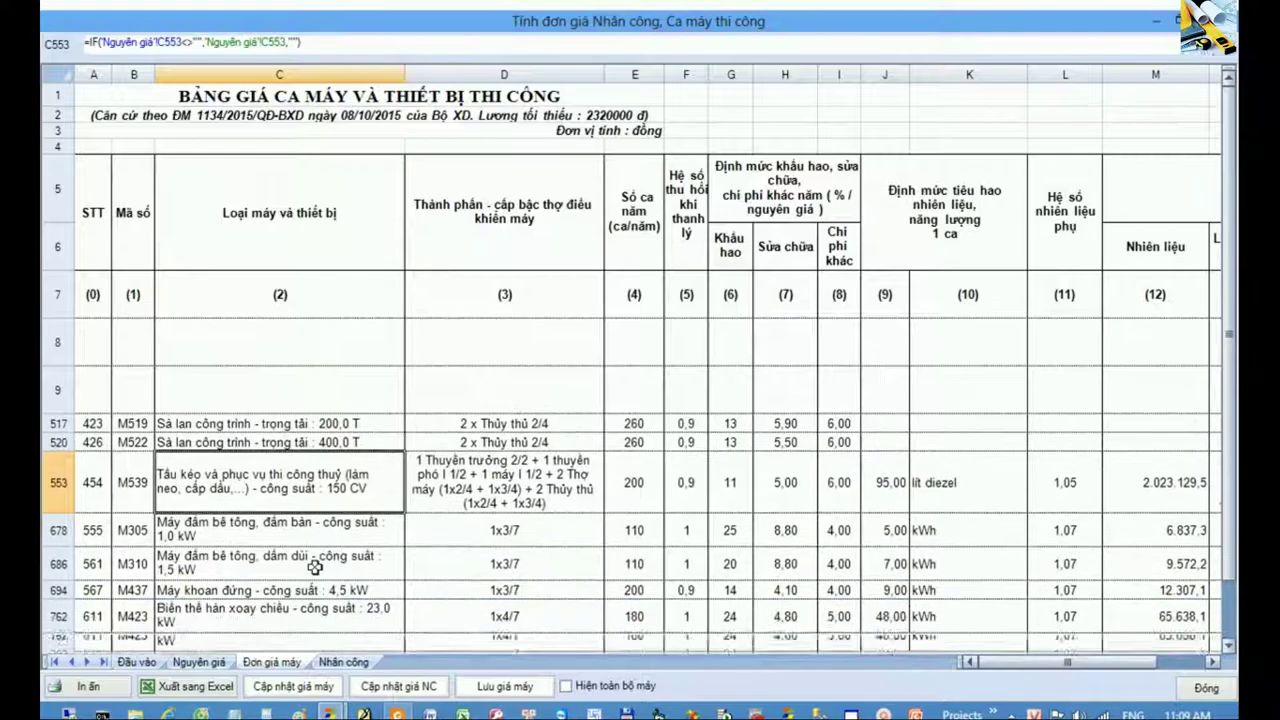
{"action": "scroll", "coordinate": [314, 567], "scroll_direction": "down", "scroll_amount": 1}
{"action": "scroll", "coordinate": [314, 567], "scroll_direction": "down", "scroll_amount": 2}
{"action": "scroll", "coordinate": [314, 567], "scroll_direction": "up", "scroll_amount": 1}
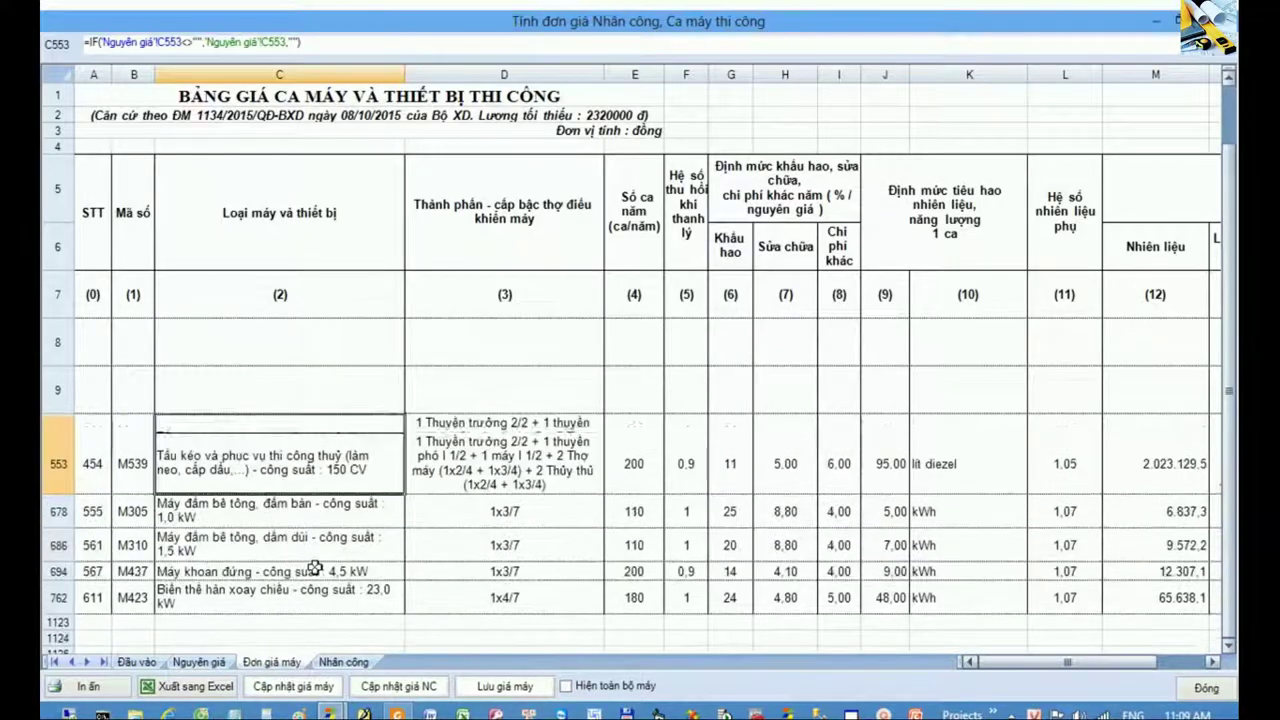
{"action": "scroll", "coordinate": [314, 567], "scroll_direction": "up", "scroll_amount": 2}
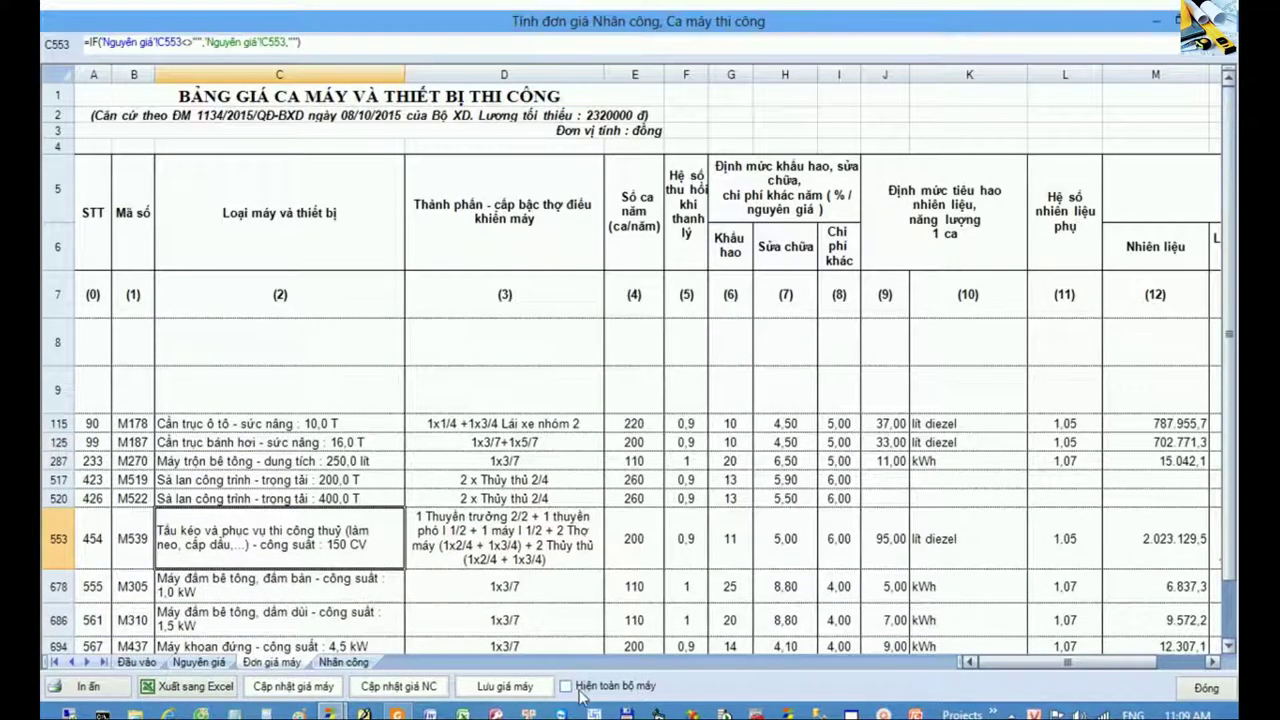
- Tick 'Hiện toàn bộ máy' and browse the full machine list down to row 1122
{"action": "left_click", "coordinate": [618, 686]}
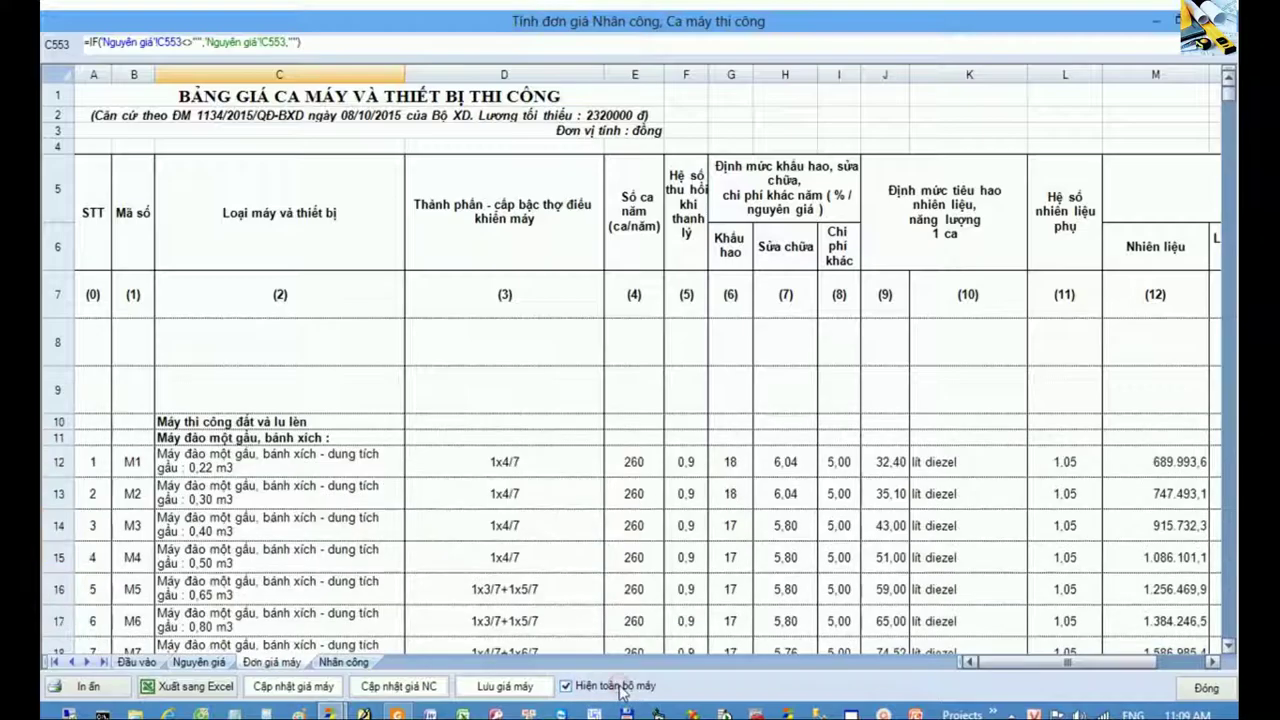
{"action": "left_click", "coordinate": [280, 495]}
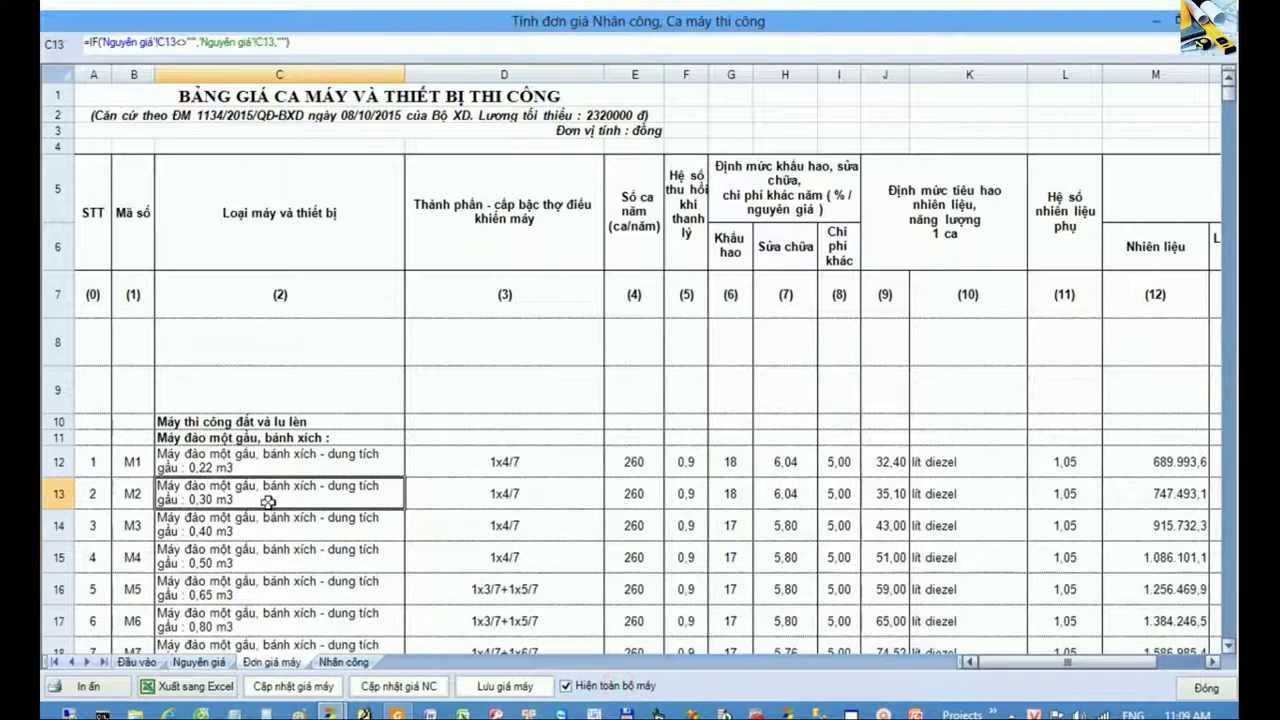
{"action": "left_click_drag", "start_coordinate": [91, 465], "coordinate": [95, 610]}
{"action": "left_click", "coordinate": [100, 567]}
{"action": "key", "text": "ctrl+Down"}
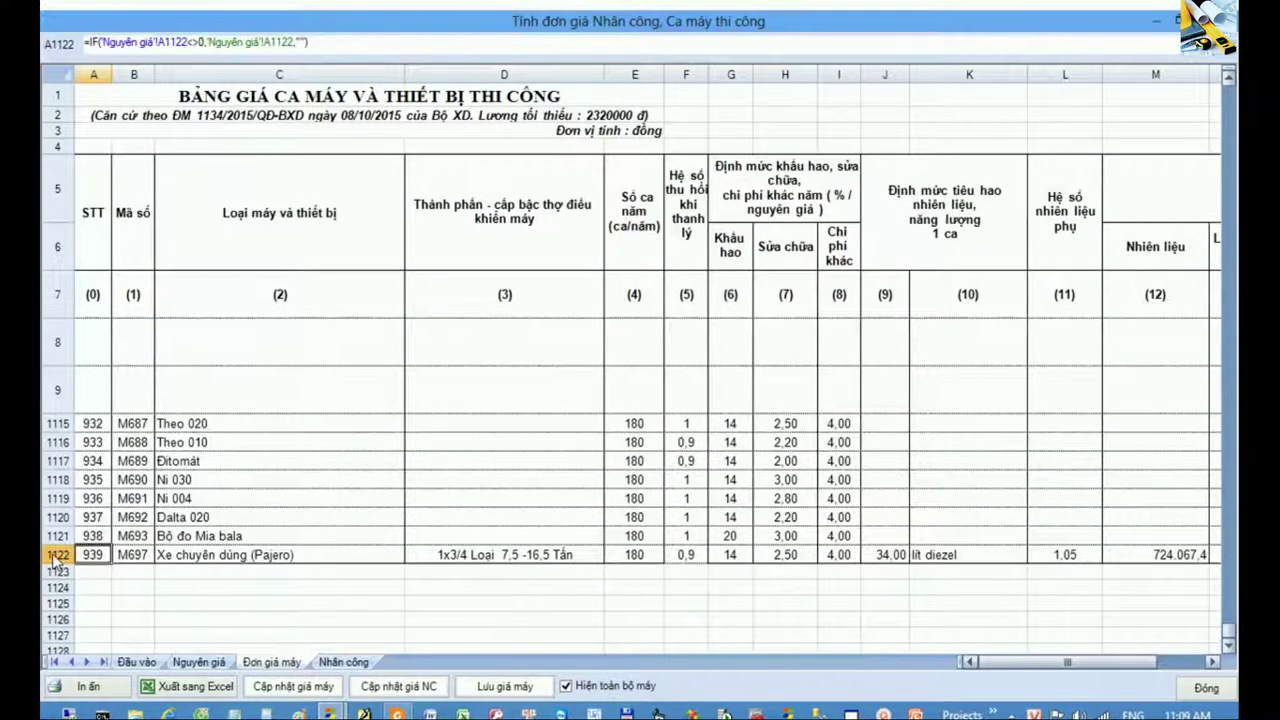
{"action": "key", "text": "shift+space"}
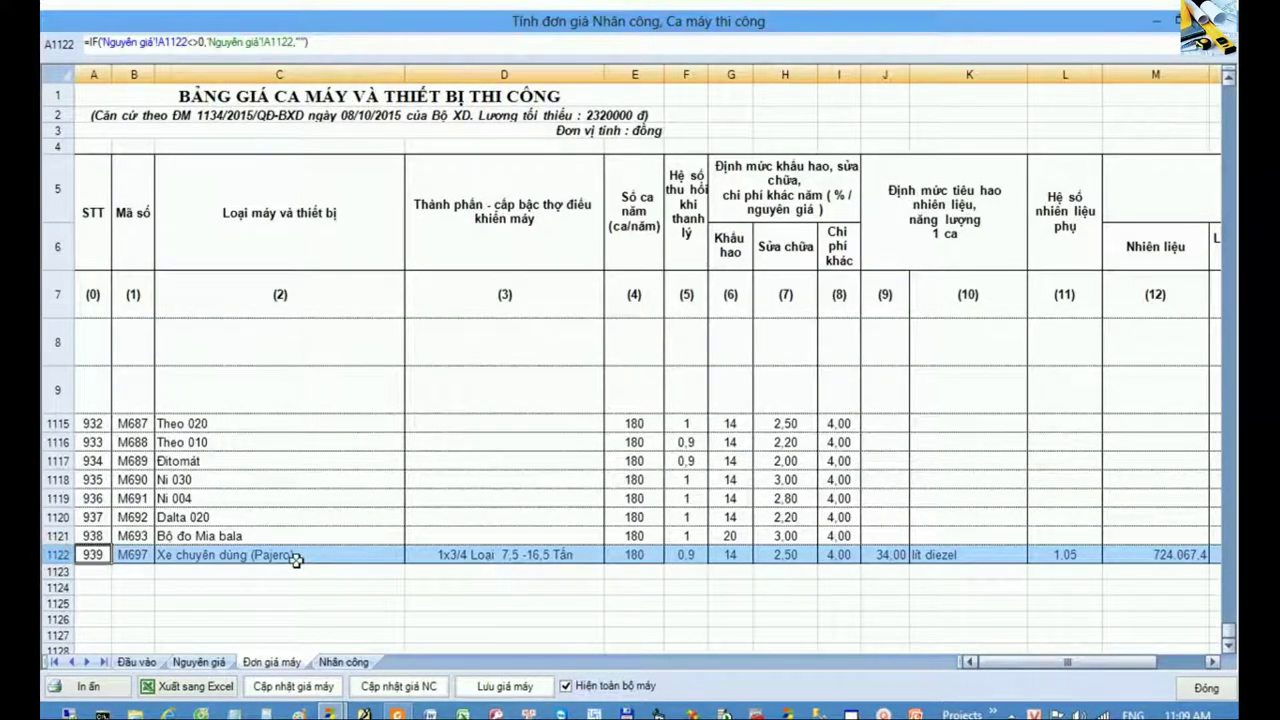
{"action": "scroll", "coordinate": [296, 560], "scroll_direction": "up", "scroll_amount": 2}
{"action": "scroll", "coordinate": [296, 560], "scroll_direction": "up", "scroll_amount": 6}
{"action": "scroll", "coordinate": [296, 560], "scroll_direction": "up", "scroll_amount": 5}
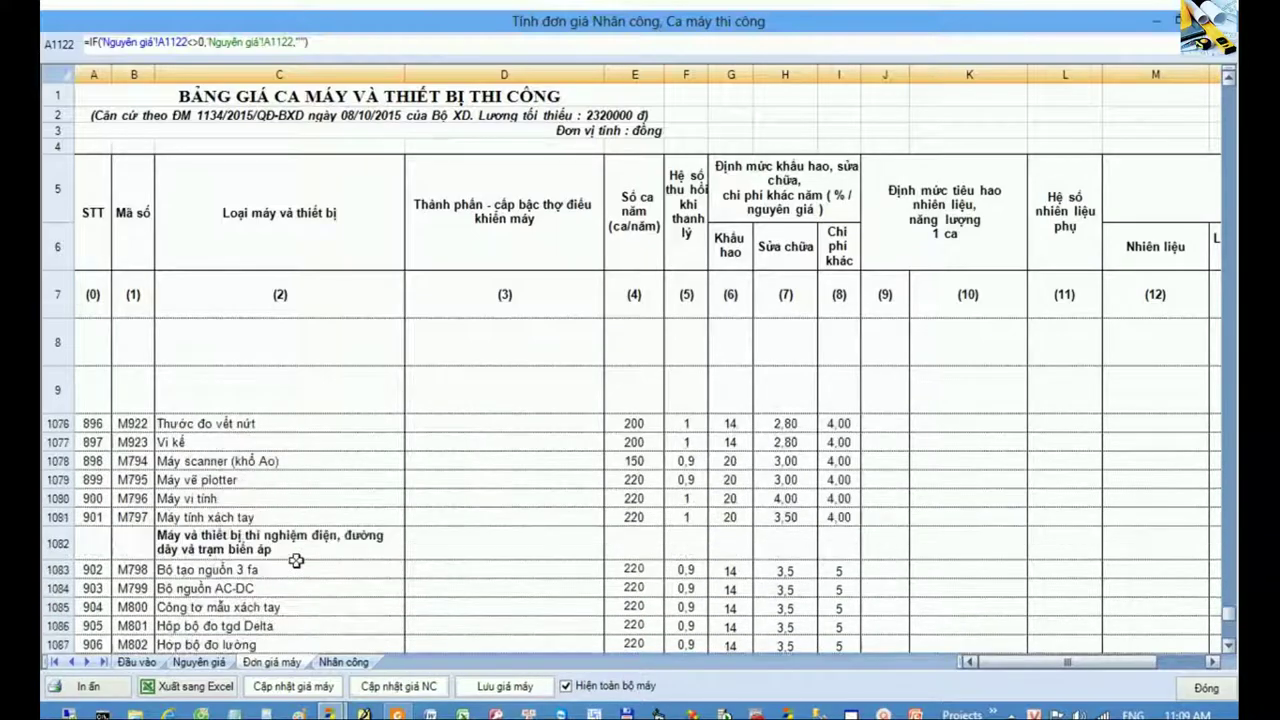
{"action": "left_click", "coordinate": [296, 562]}
{"action": "key", "text": "ctrl+Home"}
{"action": "left_click", "coordinate": [268, 443]}
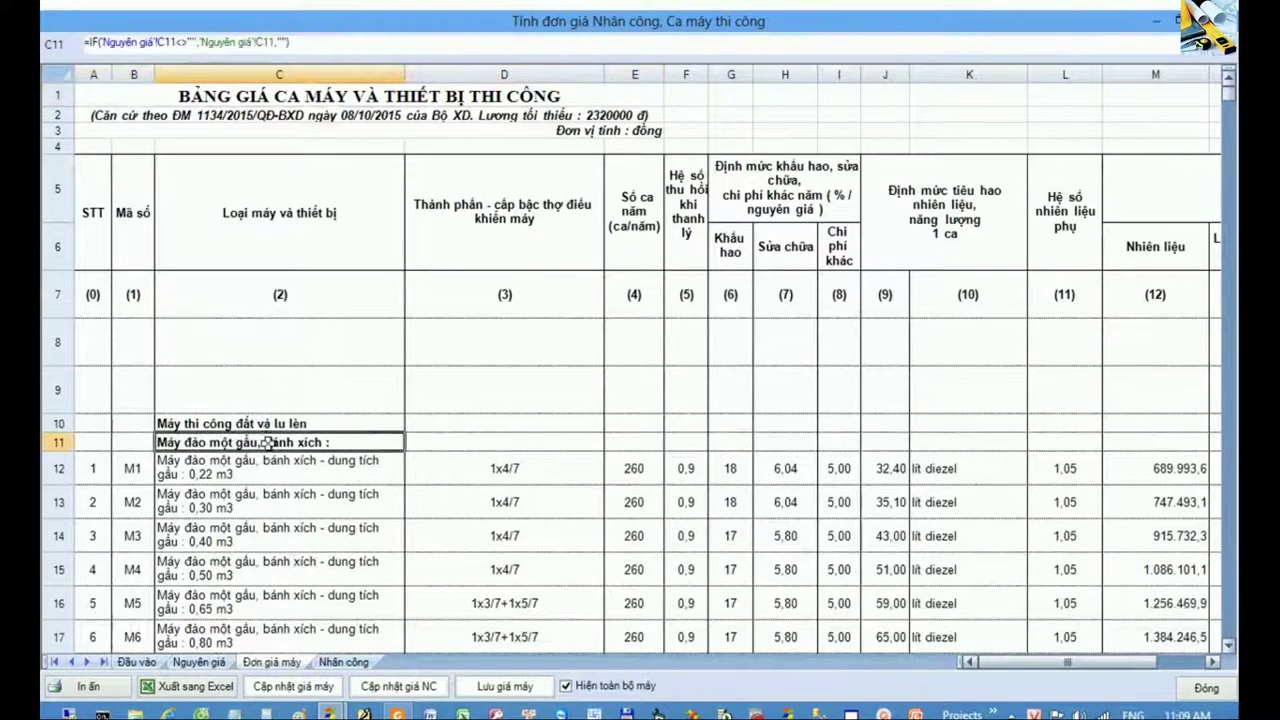
{"action": "left_click", "coordinate": [280, 74]}
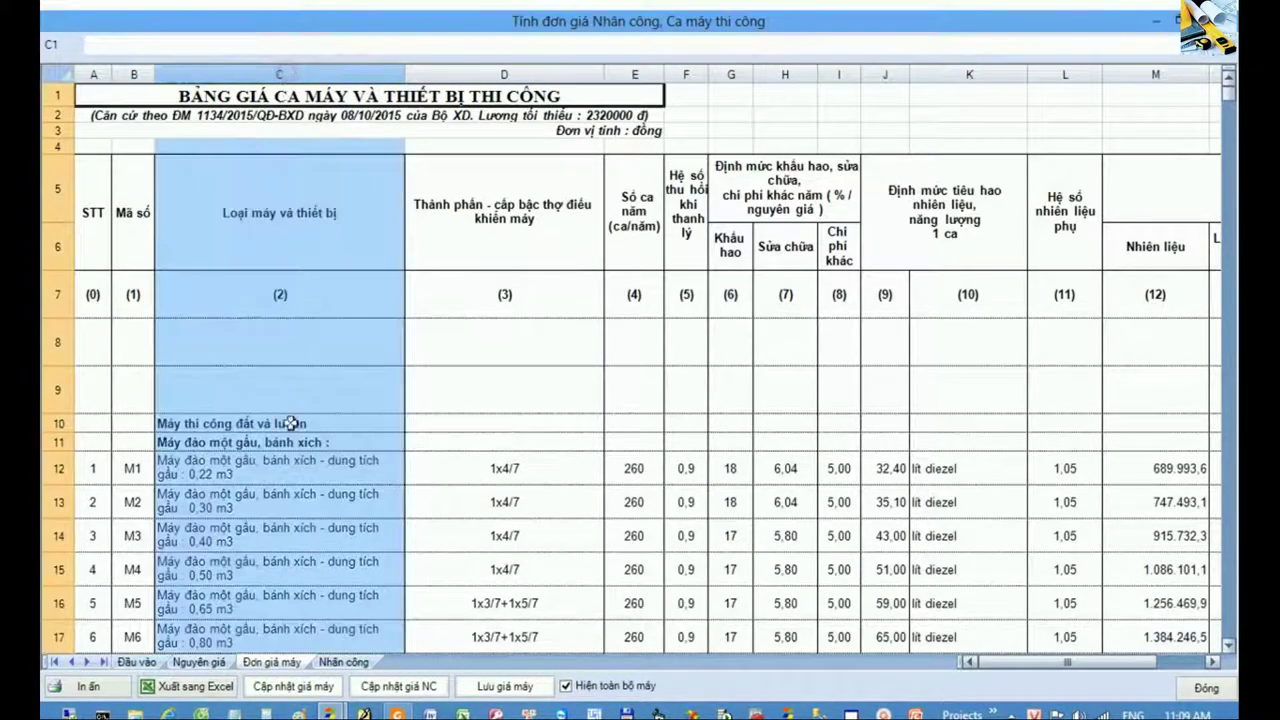
{"action": "left_click", "coordinate": [278, 470]}
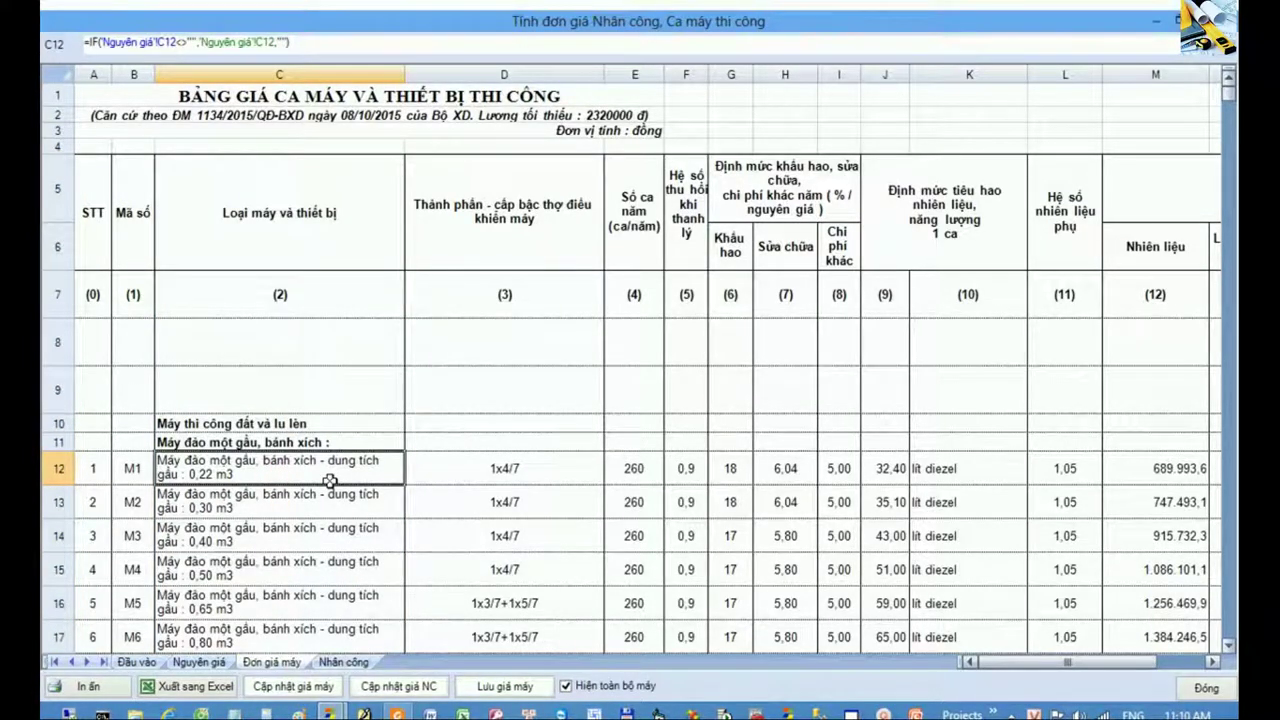
- Search the machine table for 'Cần trục bánh hơi' to locate cranes M187–M194
{"action": "key", "text": "ctrl+f"}
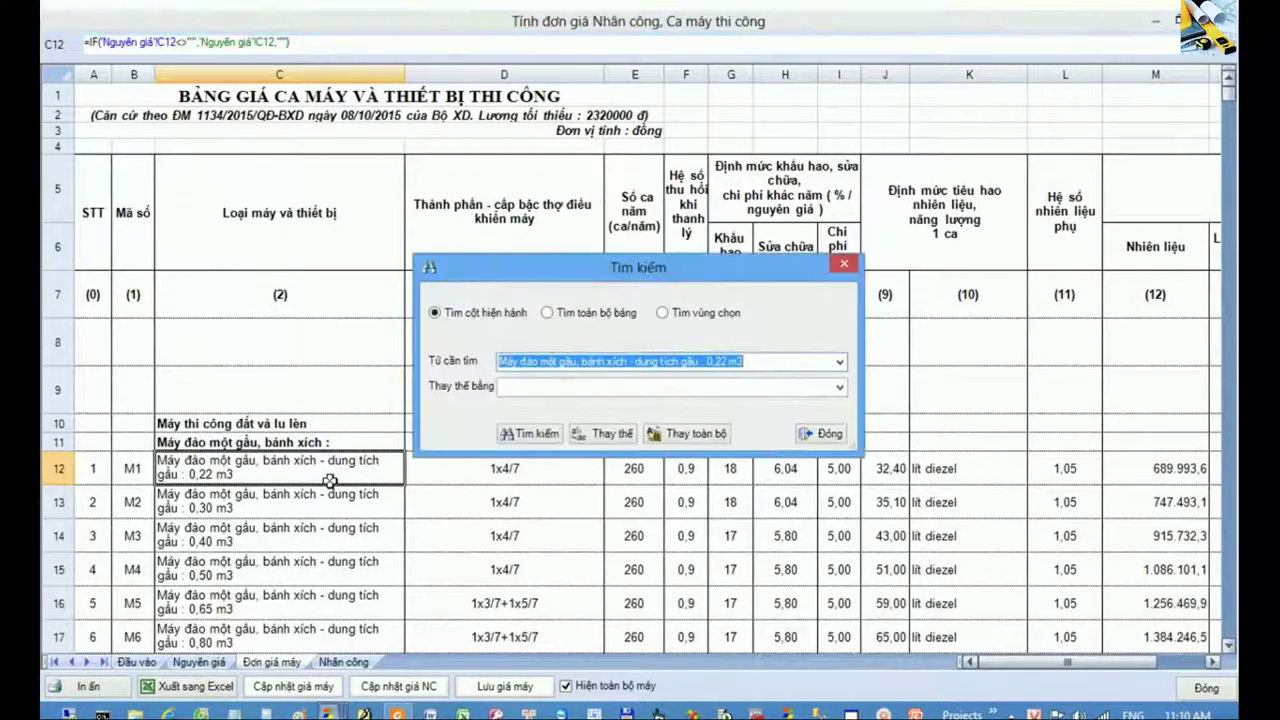
{"action": "right_click", "coordinate": [528, 357]}
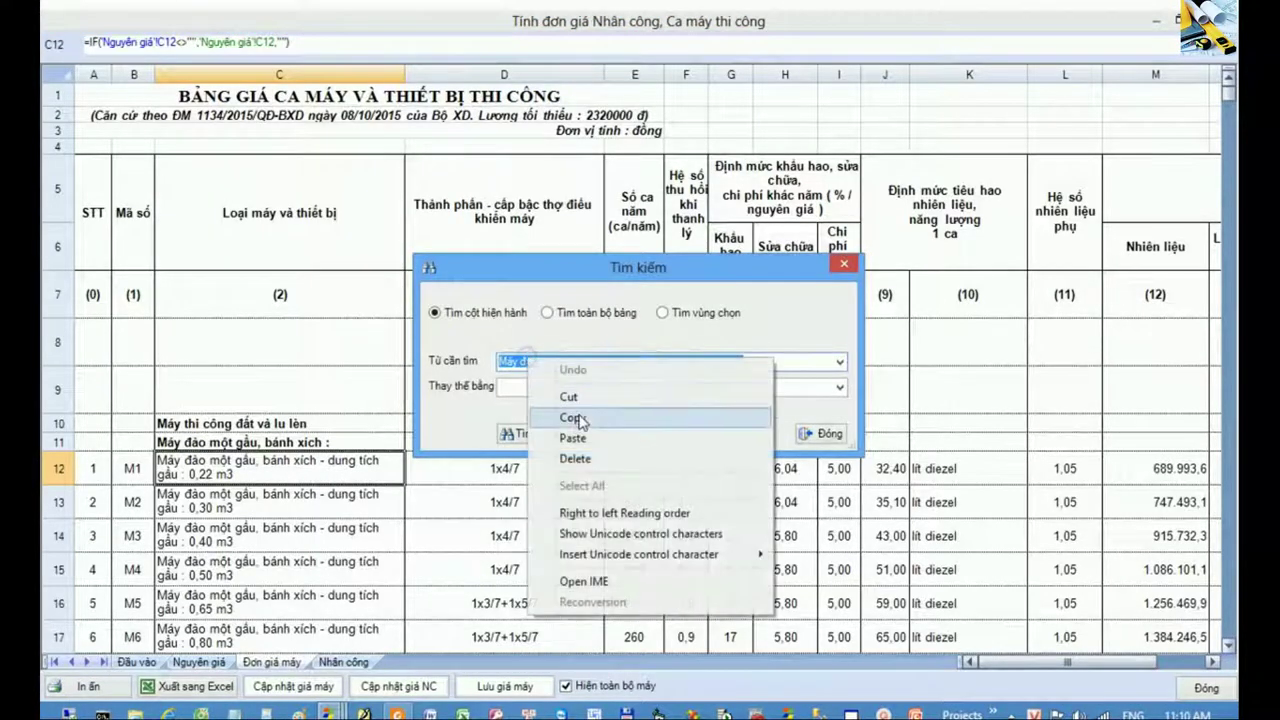
{"action": "left_click", "coordinate": [540, 452]}
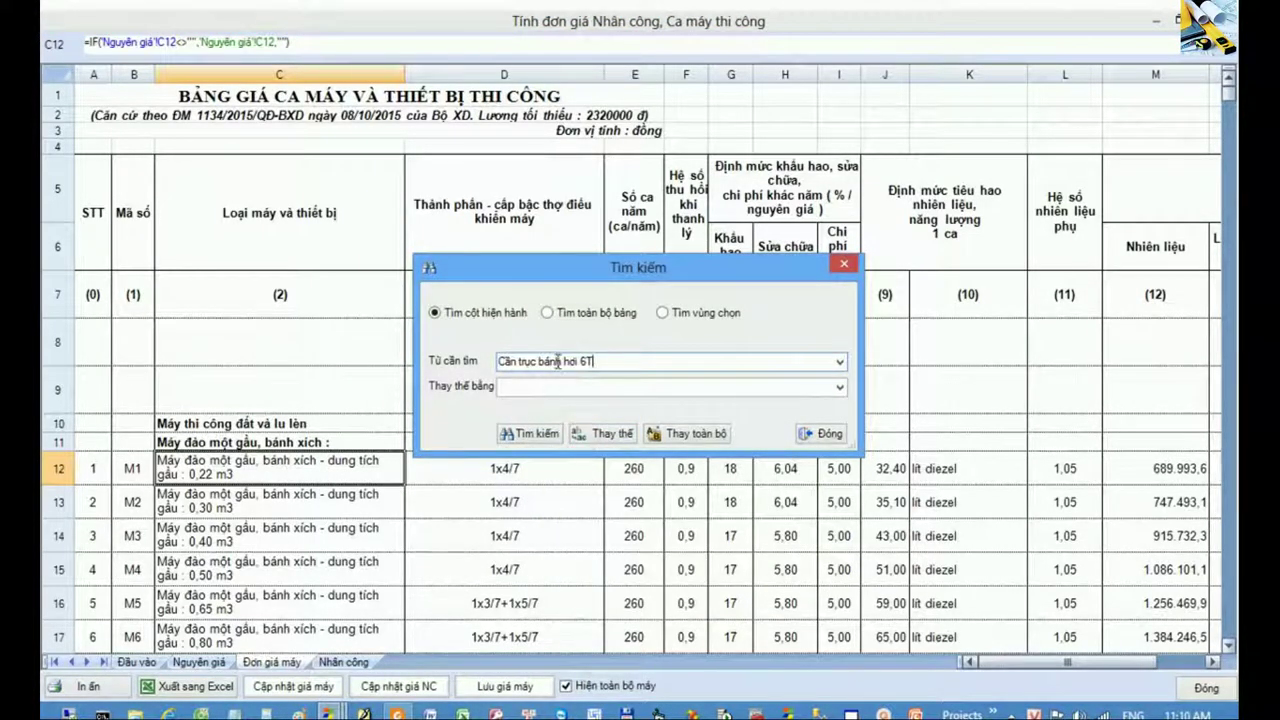
{"action": "left_click", "coordinate": [531, 434]}
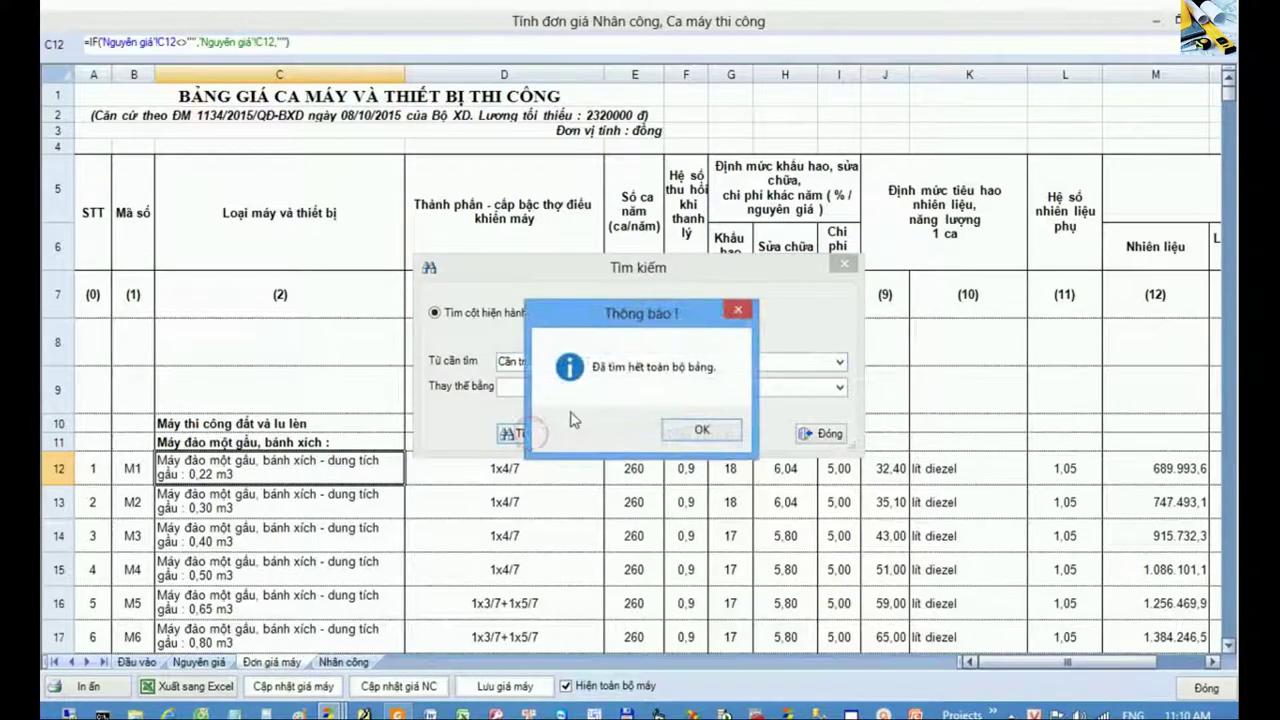
{"action": "left_click", "coordinate": [689, 434]}
{"action": "left_click", "coordinate": [629, 362]}
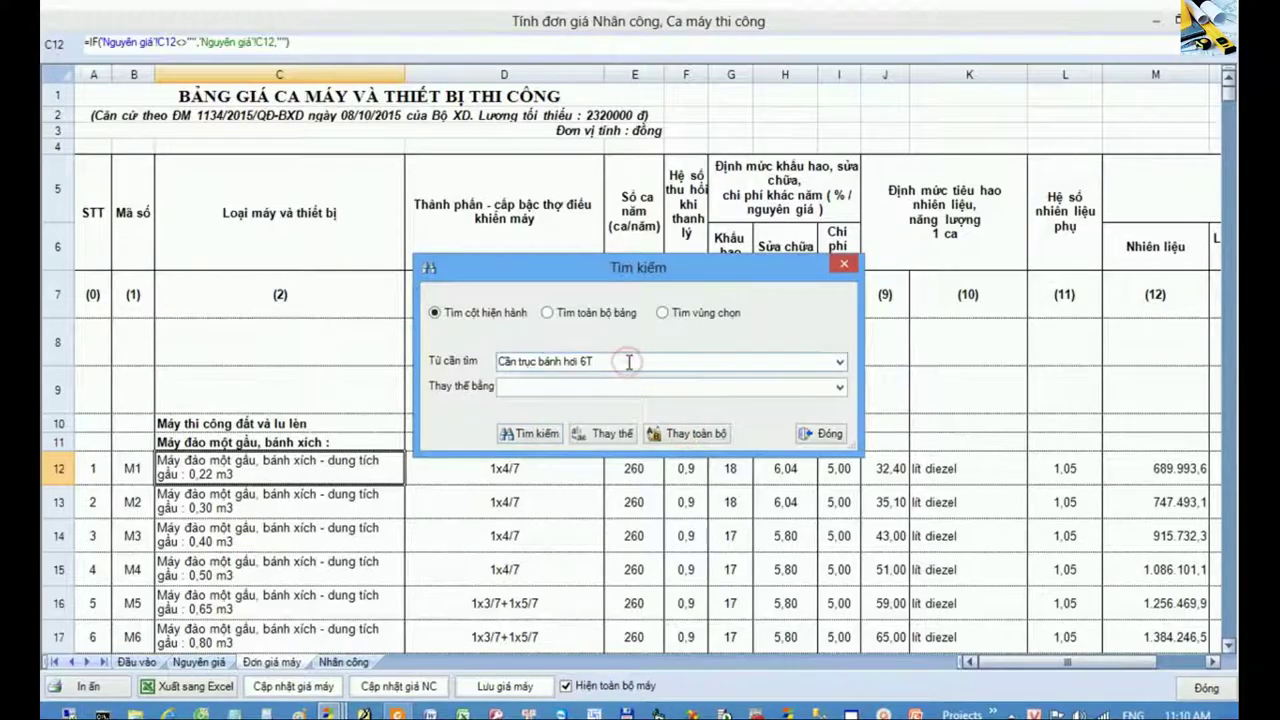
{"action": "key", "text": "BackSpace"}
{"action": "key", "text": "BackSpace"}
{"action": "key", "text": "BackSpace"}
{"action": "left_click", "coordinate": [540, 434]}
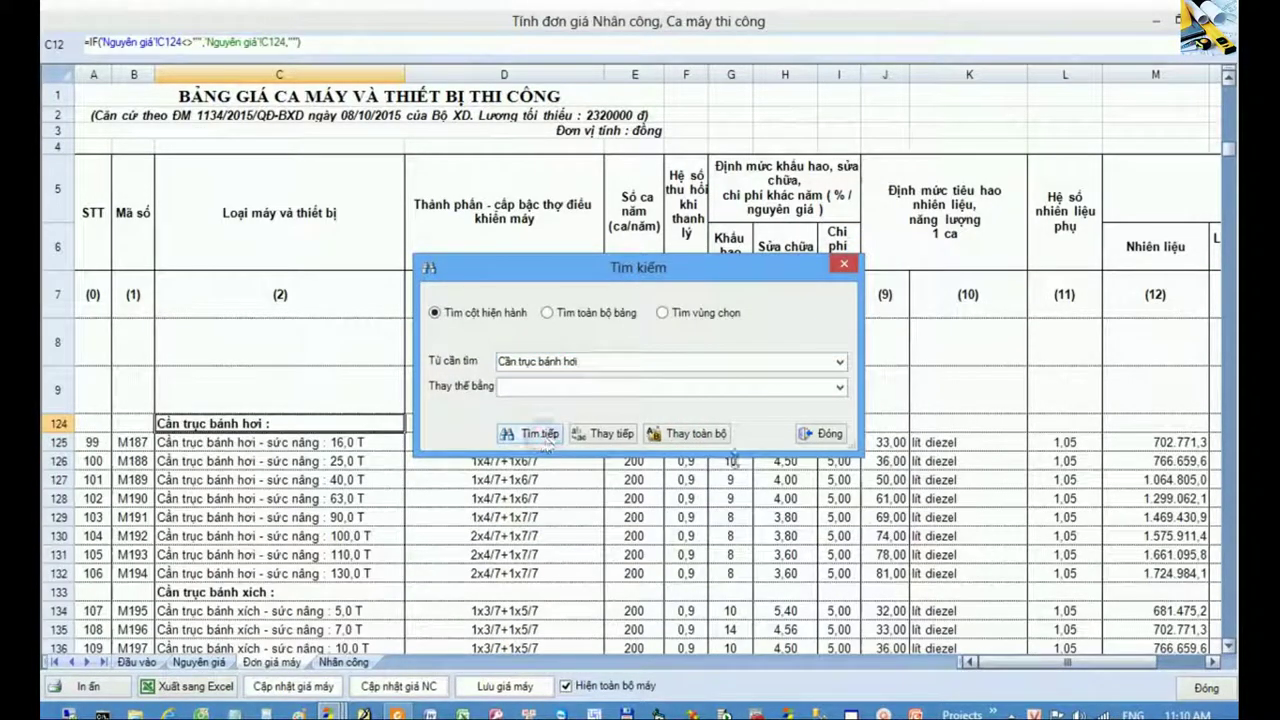
{"action": "left_click", "coordinate": [822, 434]}
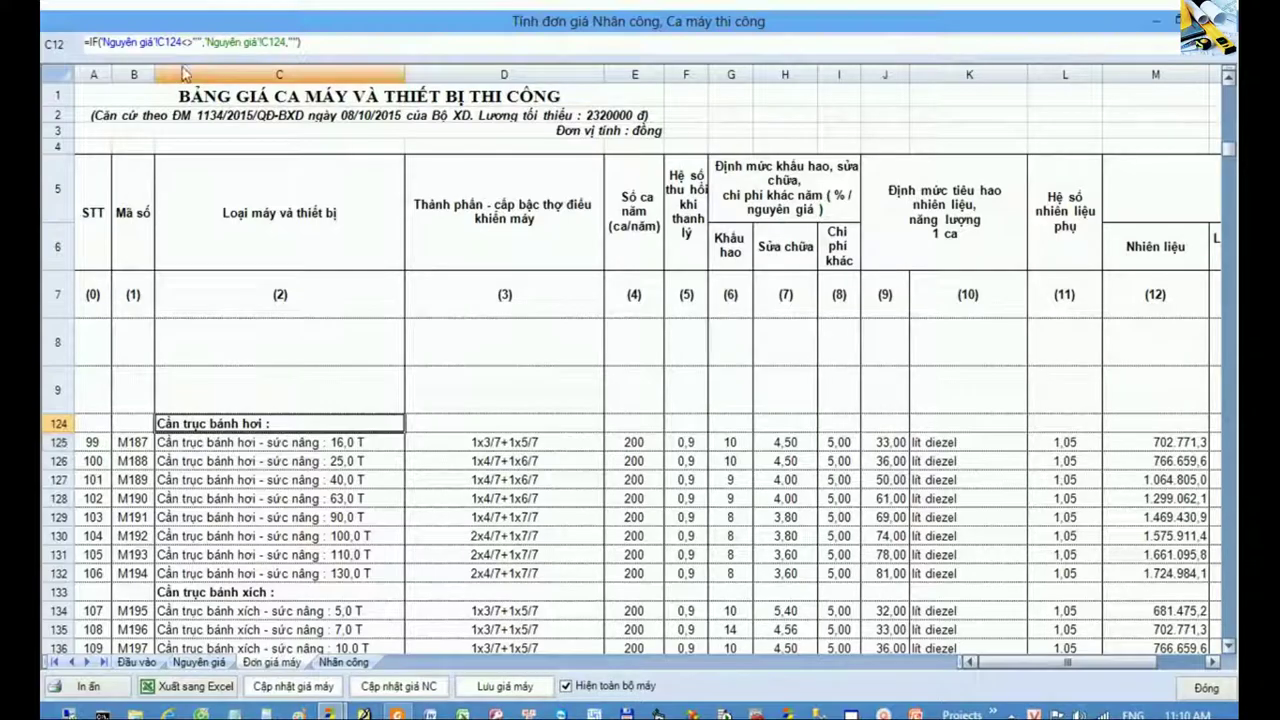
- Review the wheeled-crane rows 125–132, from the 16,0 T to the 130,0 T model
{"action": "left_click_drag", "start_coordinate": [188, 95], "coordinate": [195, 124]}
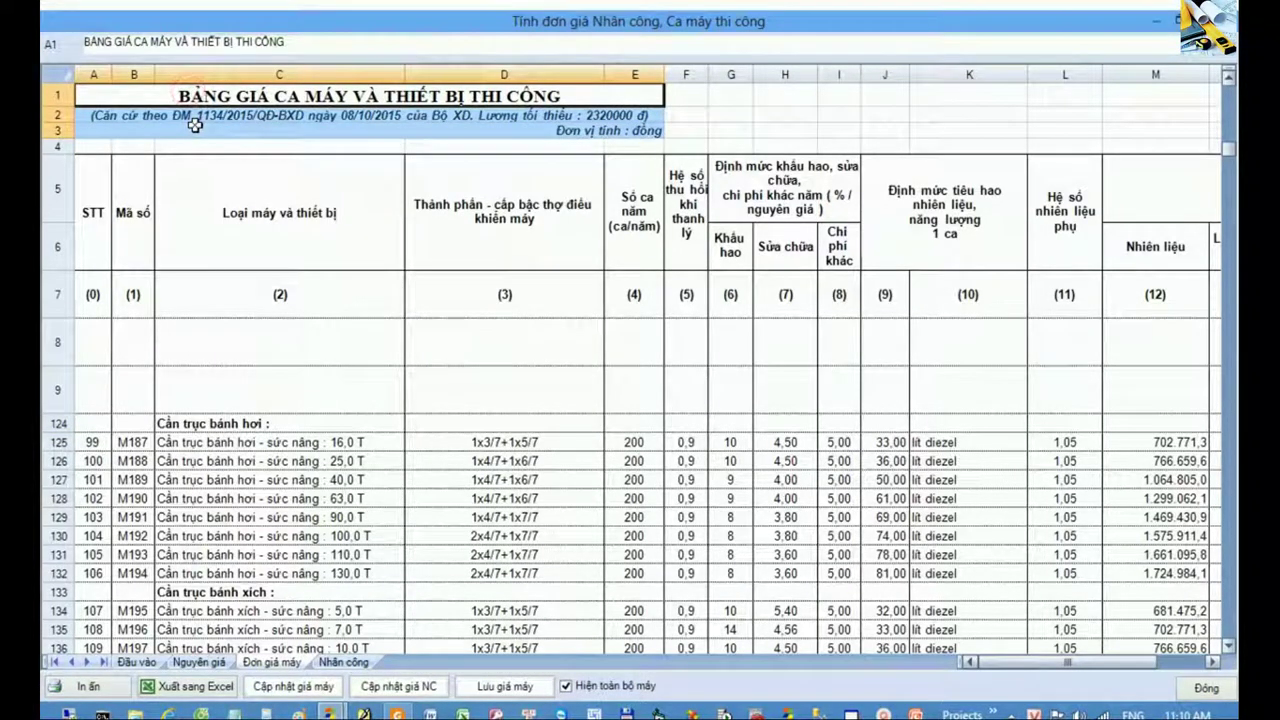
{"action": "left_click_drag", "start_coordinate": [62, 442], "coordinate": [75, 582]}
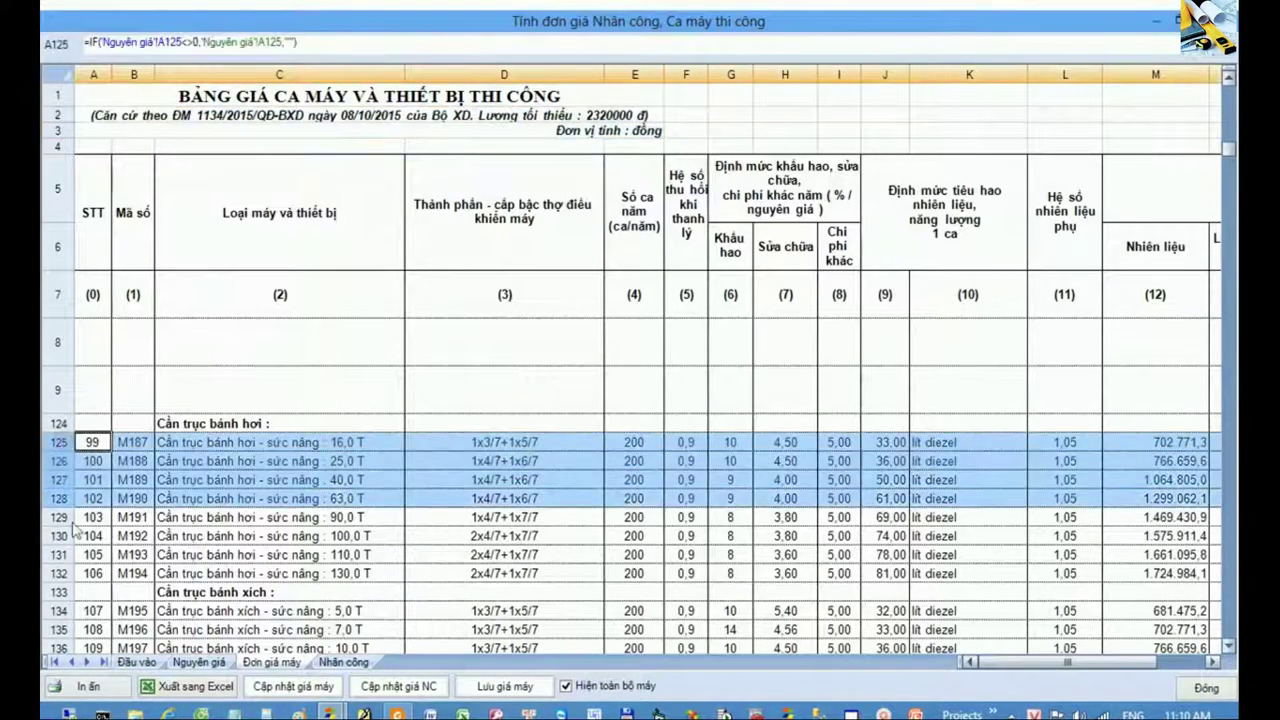
{"action": "left_click", "coordinate": [272, 556]}
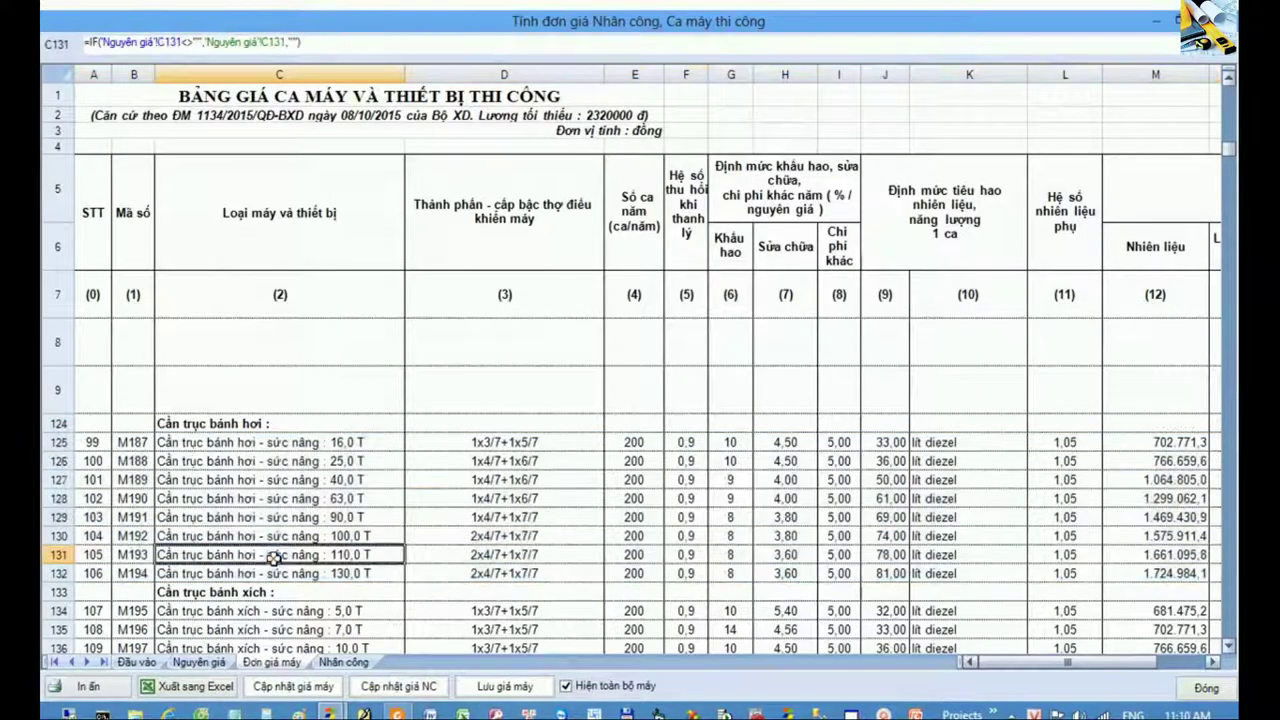
{"action": "left_click", "coordinate": [296, 442]}
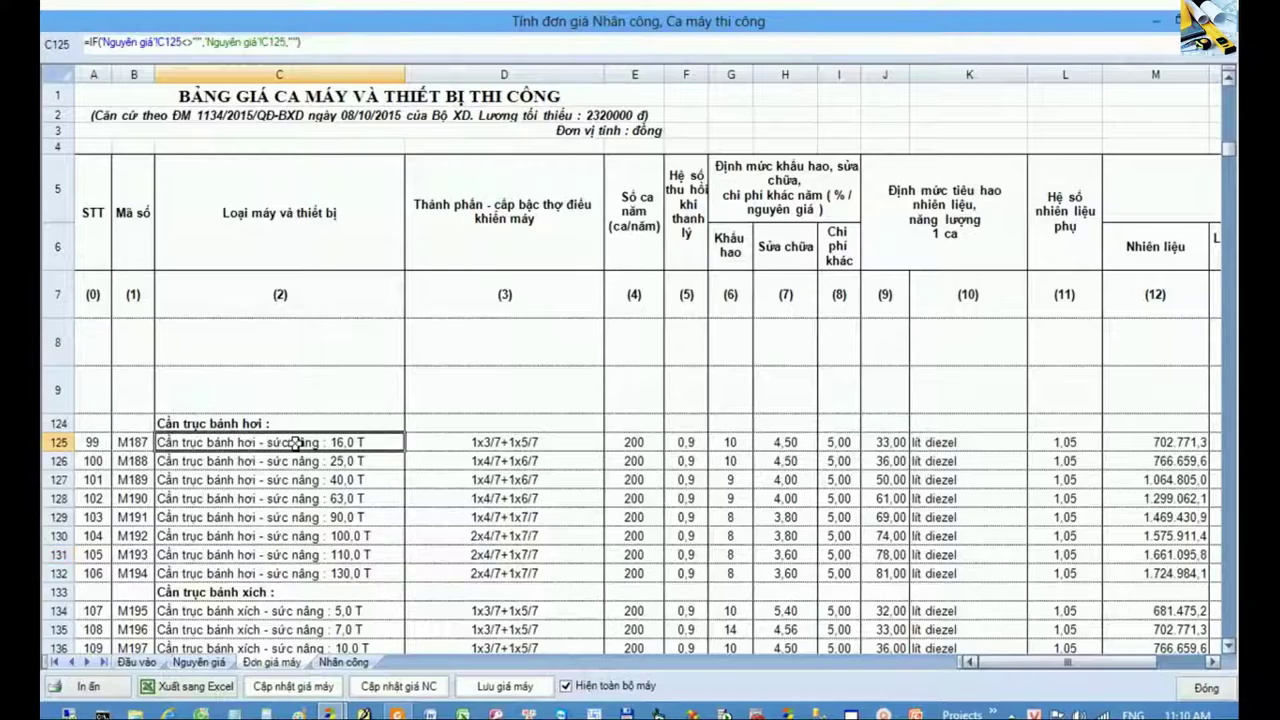
{"action": "left_click", "coordinate": [294, 461]}
{"action": "left_click", "coordinate": [294, 480]}
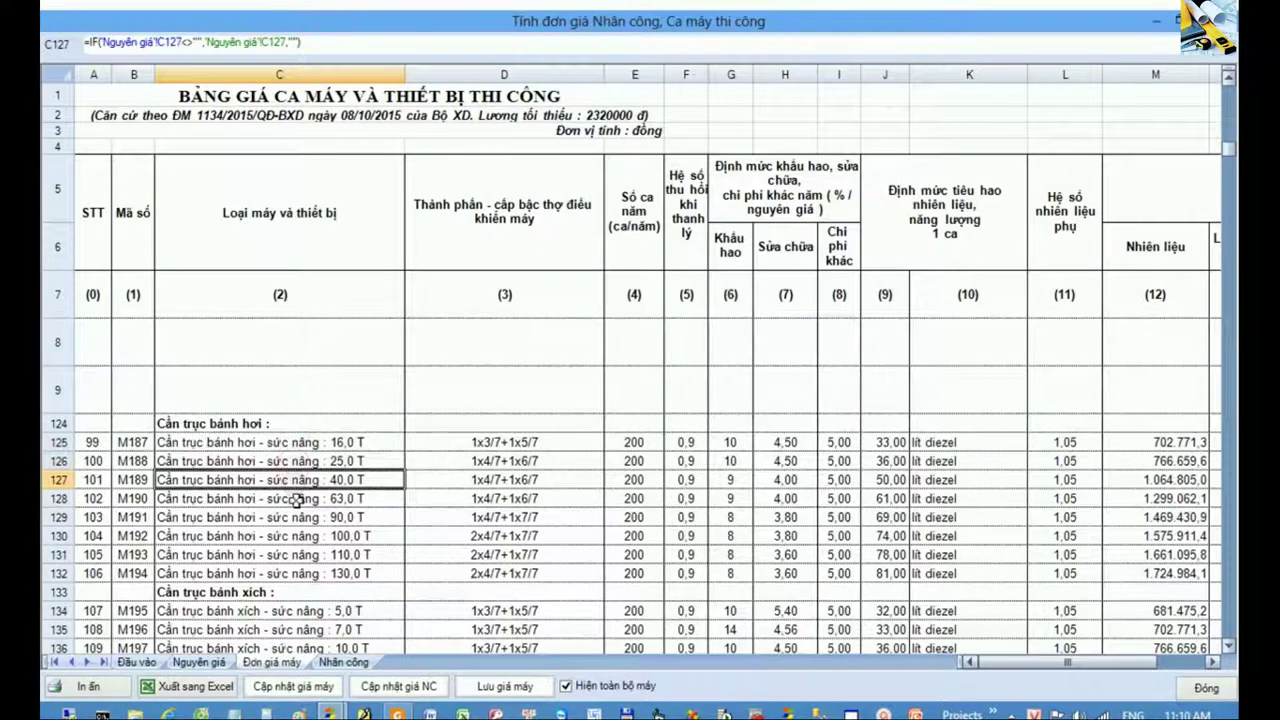
{"action": "left_click", "coordinate": [295, 499]}
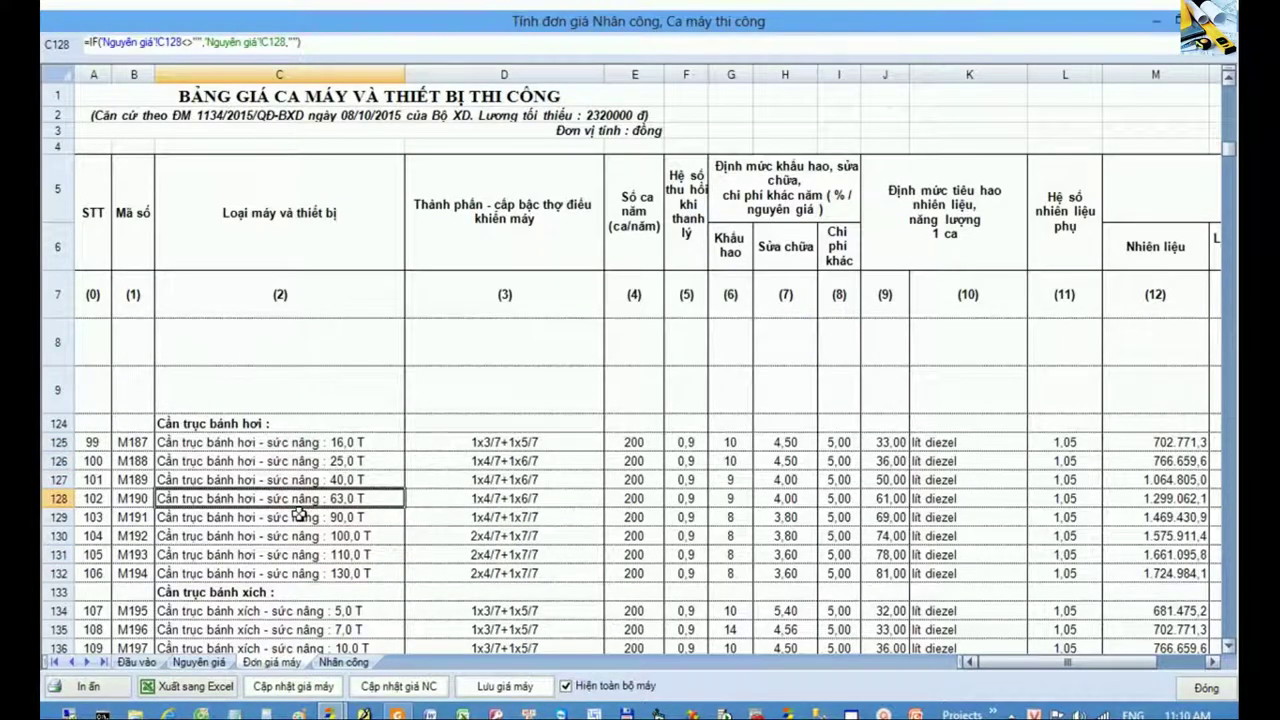
{"action": "left_click", "coordinate": [298, 517]}
{"action": "left_click", "coordinate": [297, 536]}
{"action": "left_click", "coordinate": [297, 554]}
{"action": "left_click", "coordinate": [297, 572]}
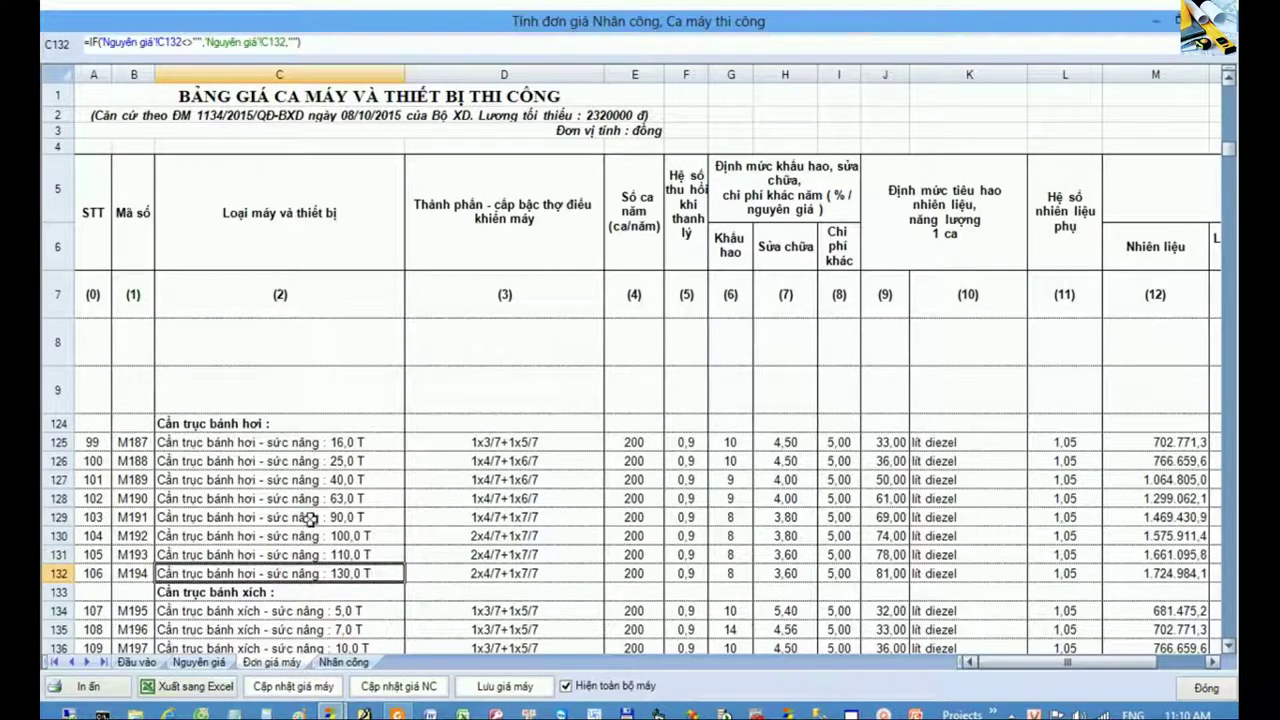
- Identify the 16,0 T crane as code M187 and inspect its cost parameters
{"action": "left_click", "coordinate": [320, 425]}
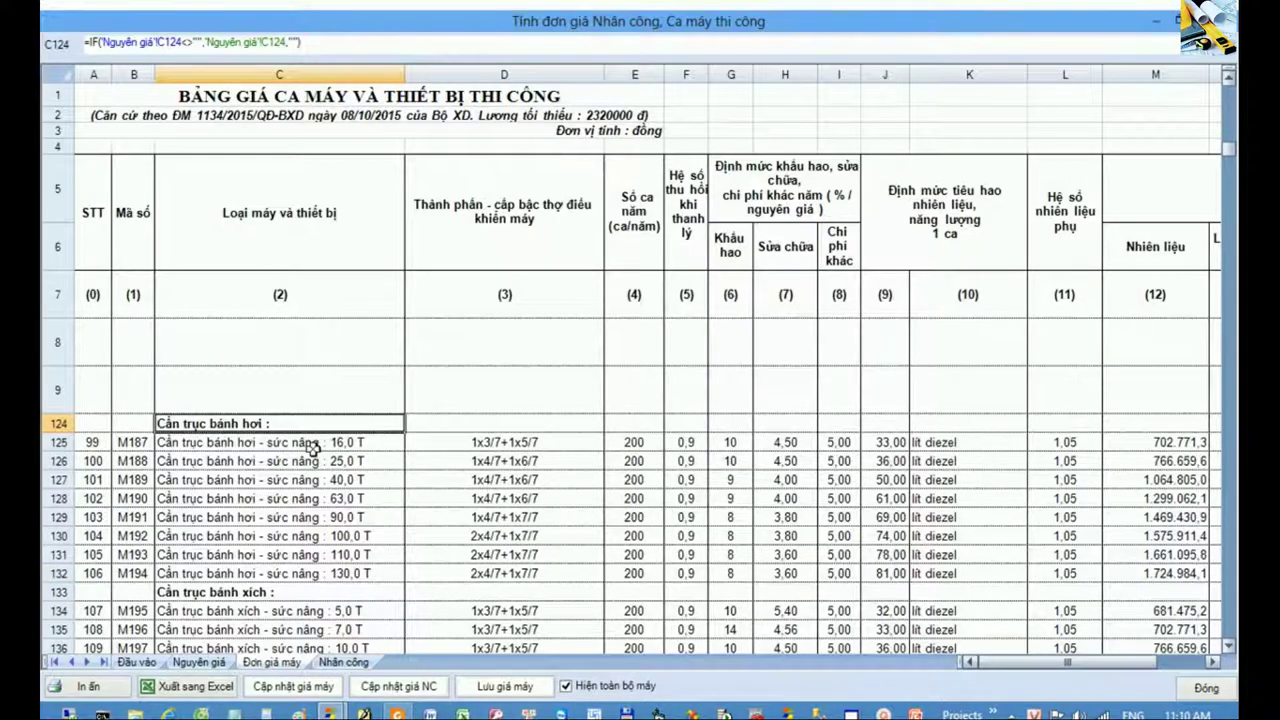
{"action": "left_click", "coordinate": [303, 442]}
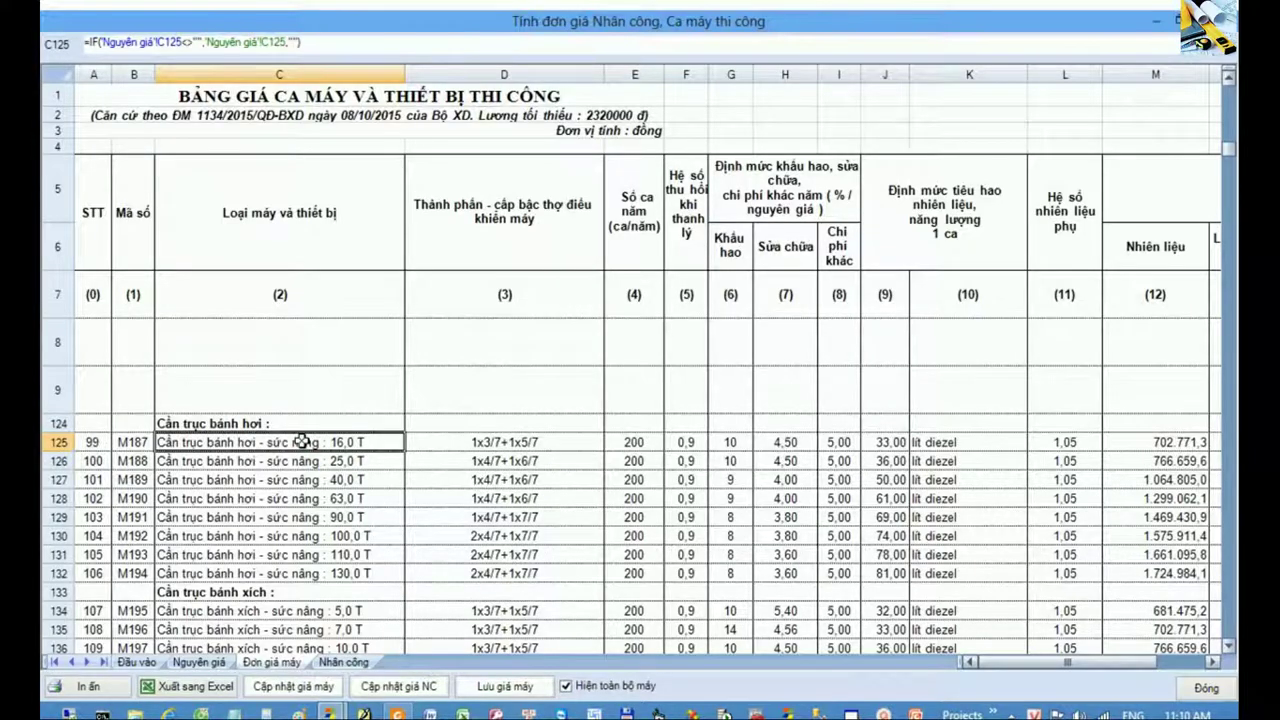
{"action": "left_click", "coordinate": [311, 462]}
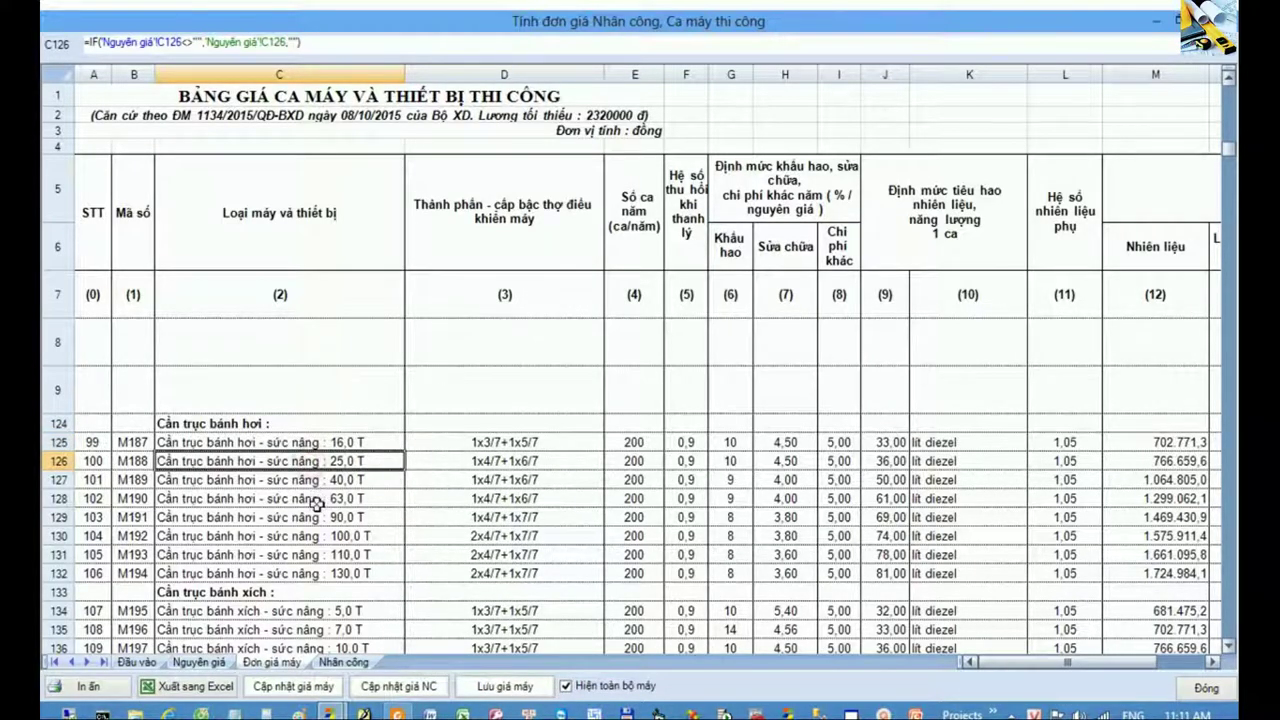
{"action": "left_click_drag", "start_coordinate": [326, 570], "coordinate": [311, 461]}
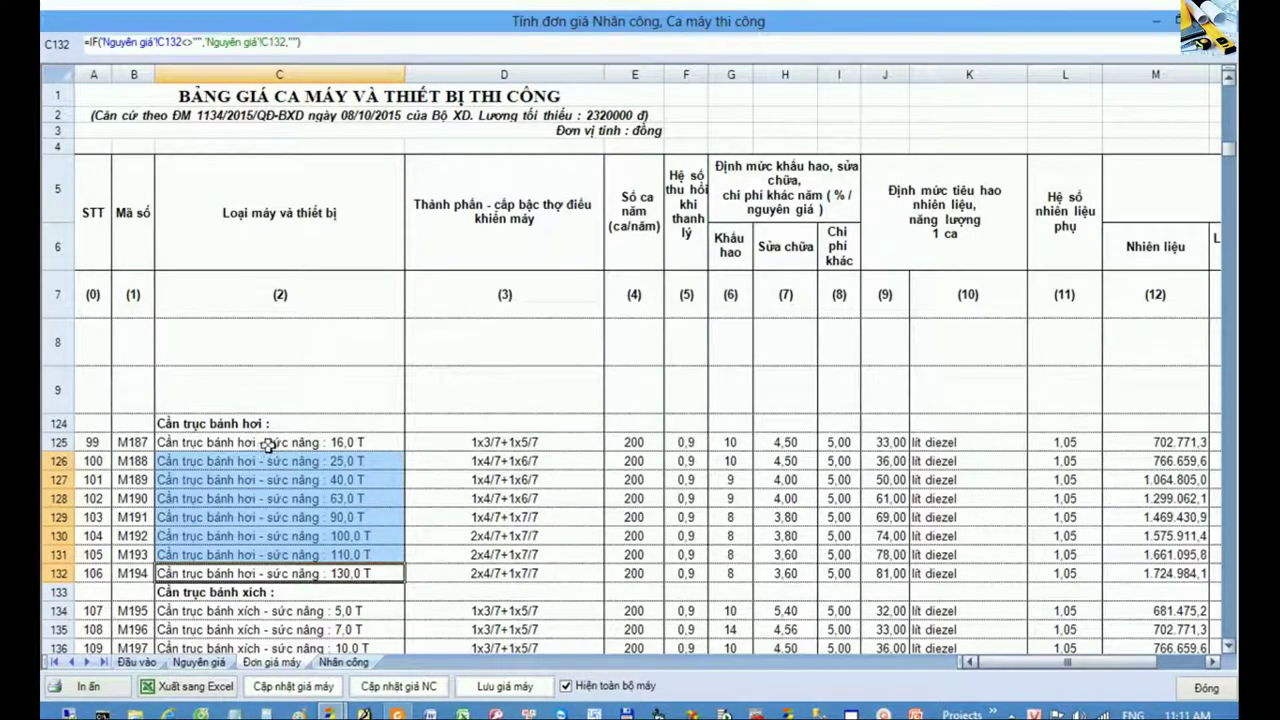
{"action": "left_click", "coordinate": [57, 442]}
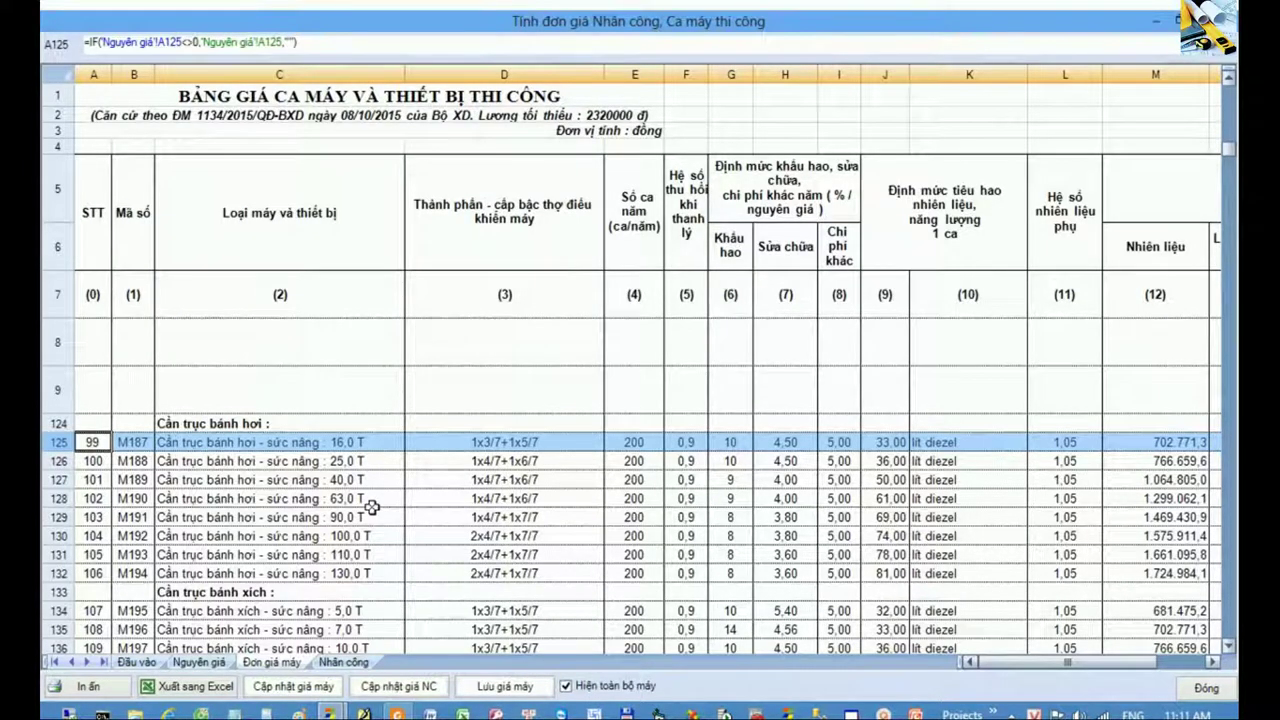
{"action": "left_click", "coordinate": [141, 446]}
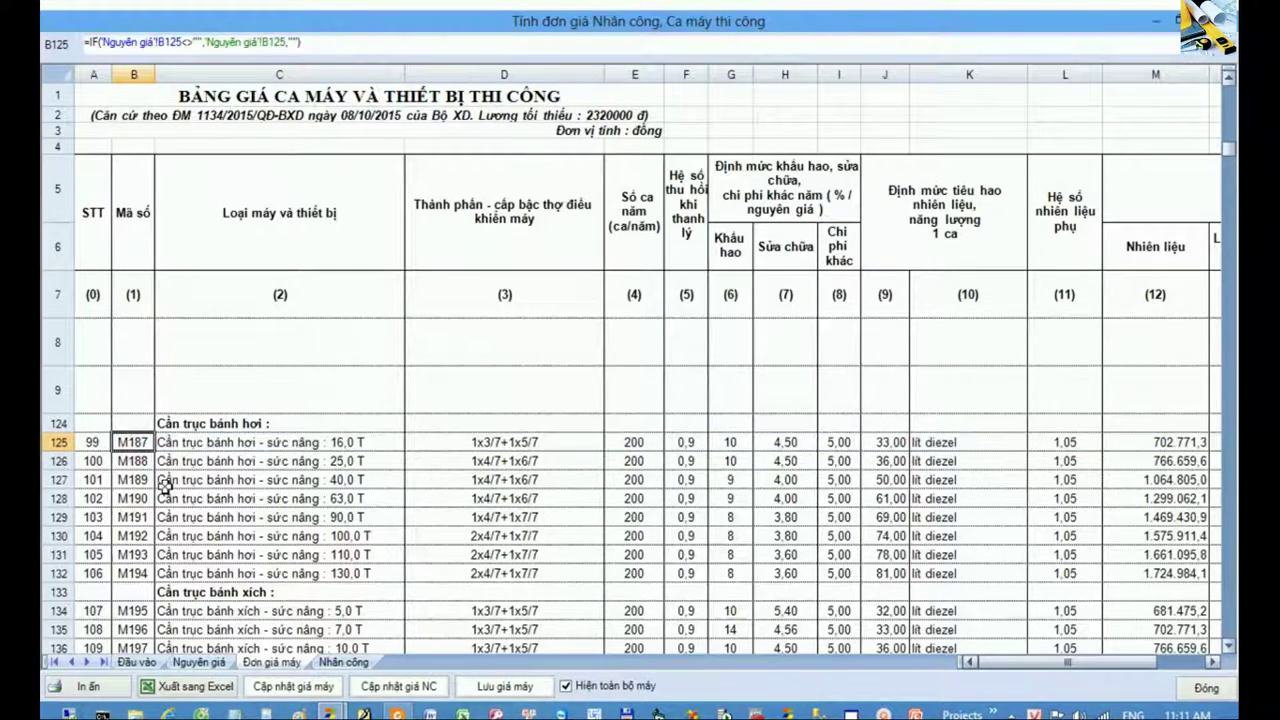
{"action": "left_click", "coordinate": [58, 442]}
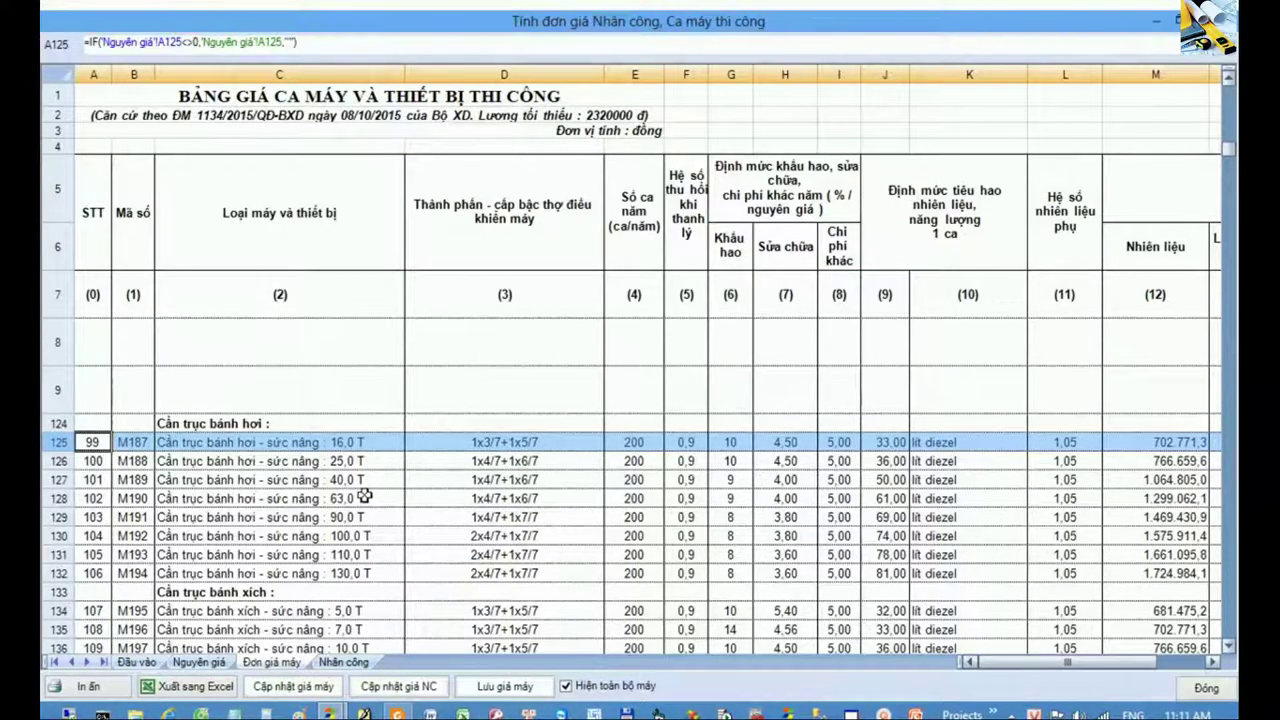
{"action": "left_click_drag", "start_coordinate": [625, 400], "coordinate": [1063, 507]}
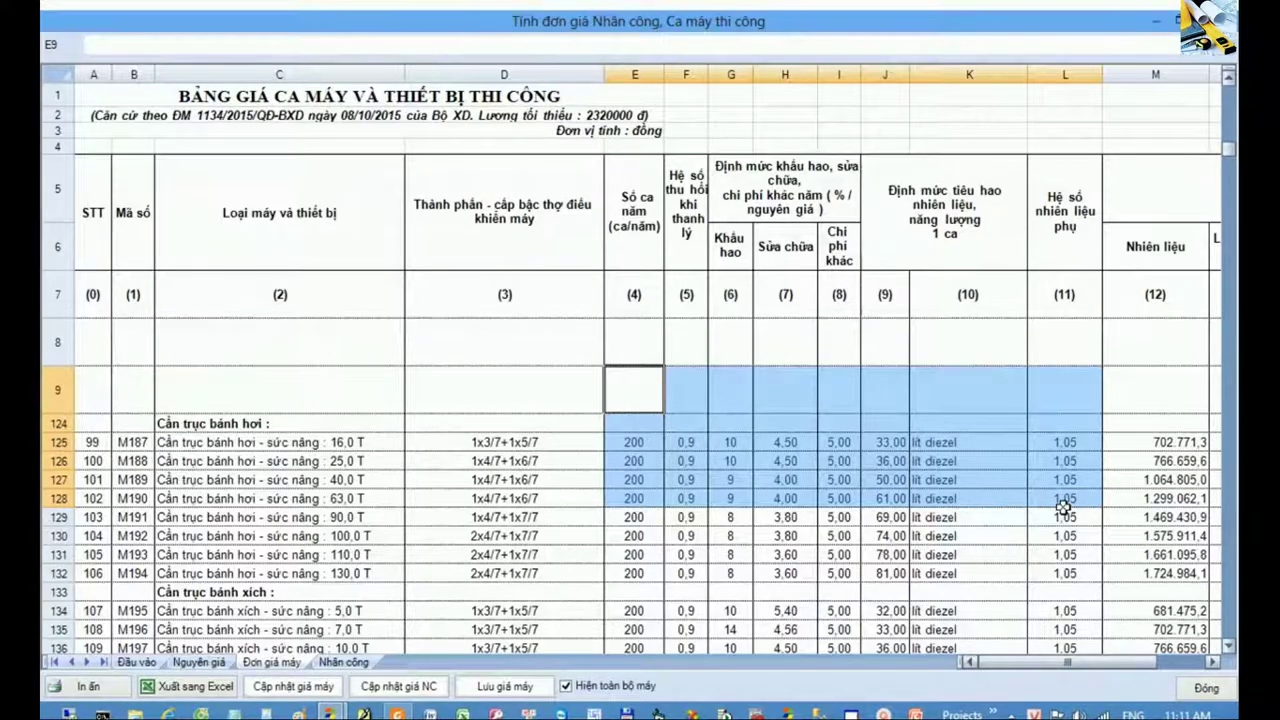
{"action": "left_click", "coordinate": [130, 445]}
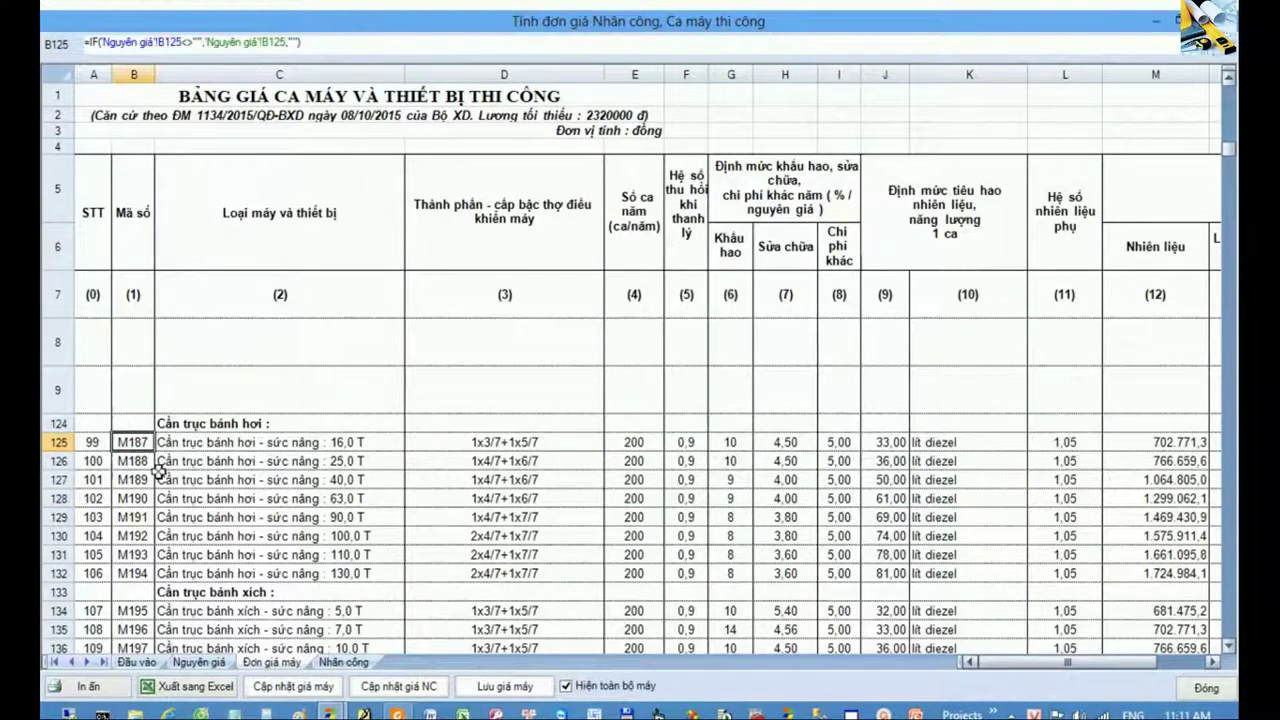
- Close the calculator and fill the 6T crane's code with M187 from the row above
{"action": "left_click", "coordinate": [1207, 689]}
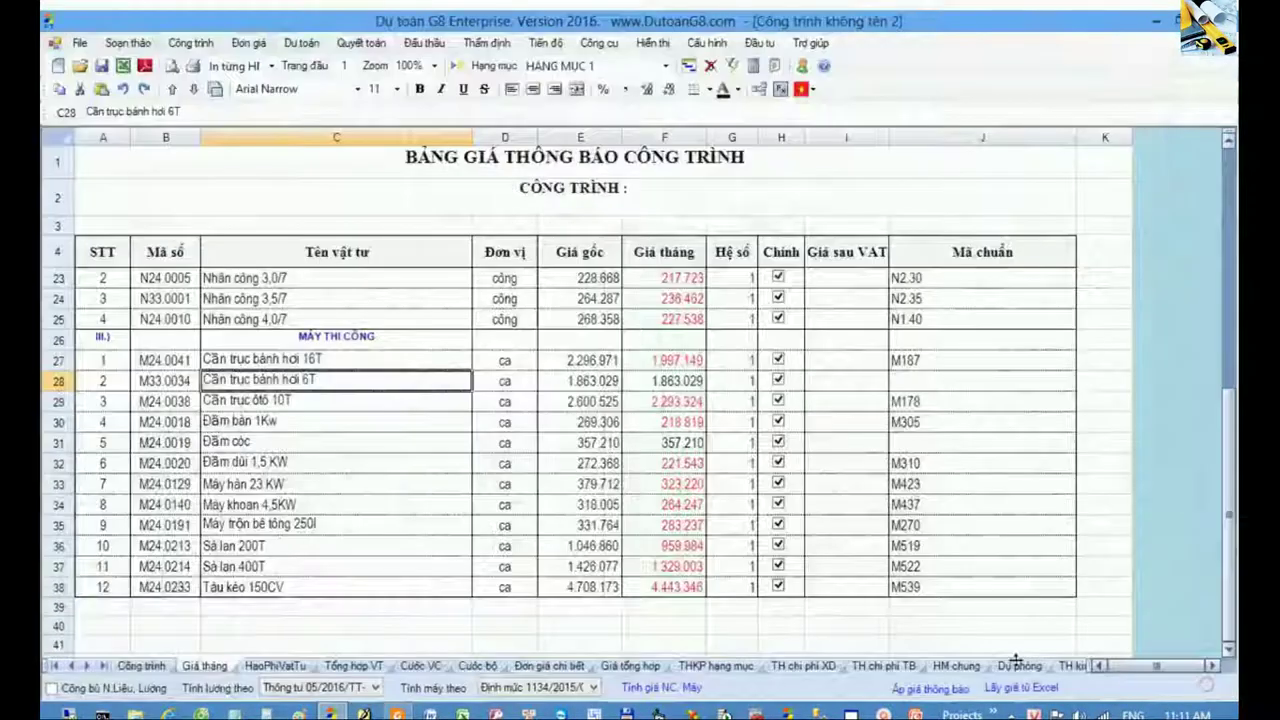
{"action": "left_click", "coordinate": [908, 381]}
{"action": "key", "text": "ctrl+d"}
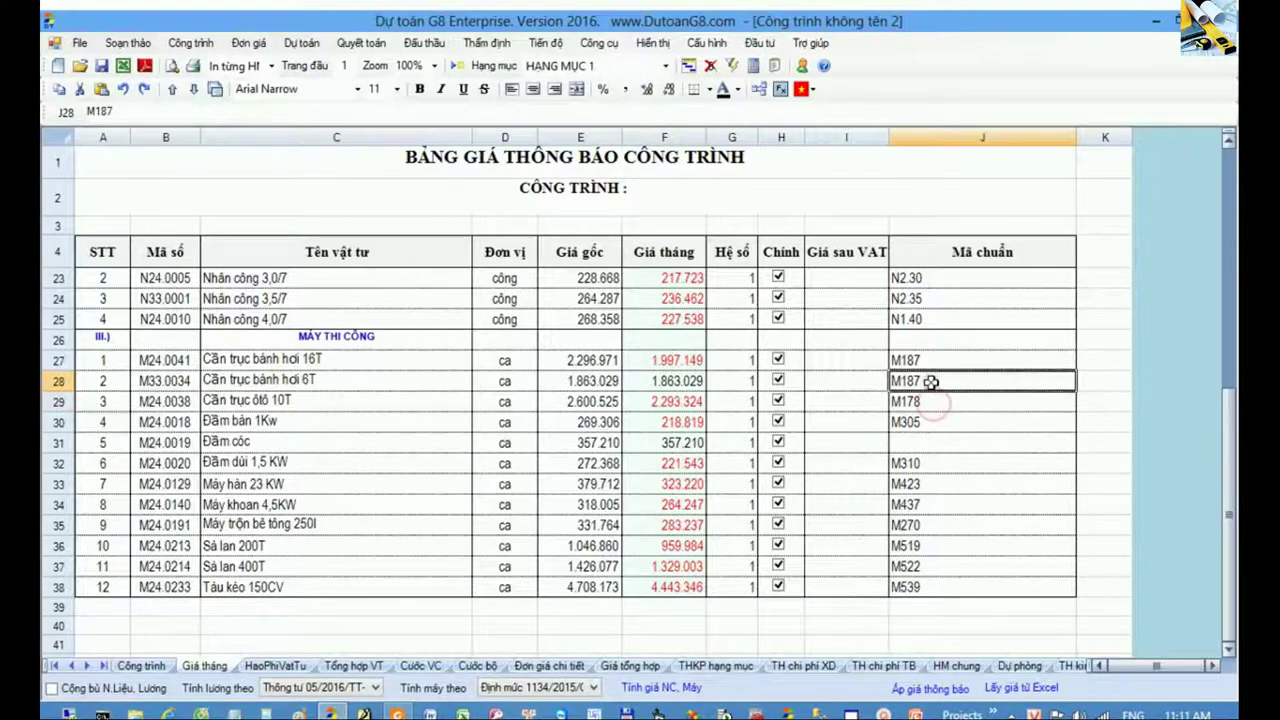
- Select the Đầm cóc row and reopen the labour and machine price calculator
{"action": "left_click", "coordinate": [58, 442]}
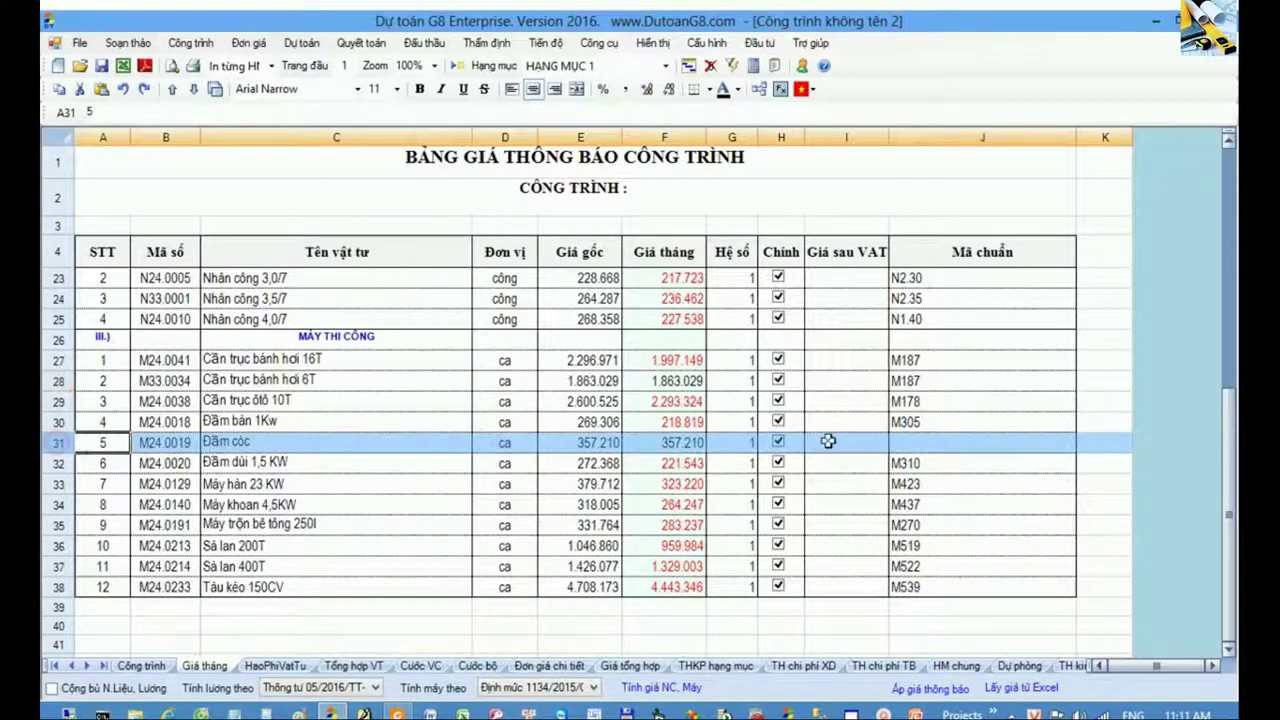
{"action": "left_click", "coordinate": [343, 444]}
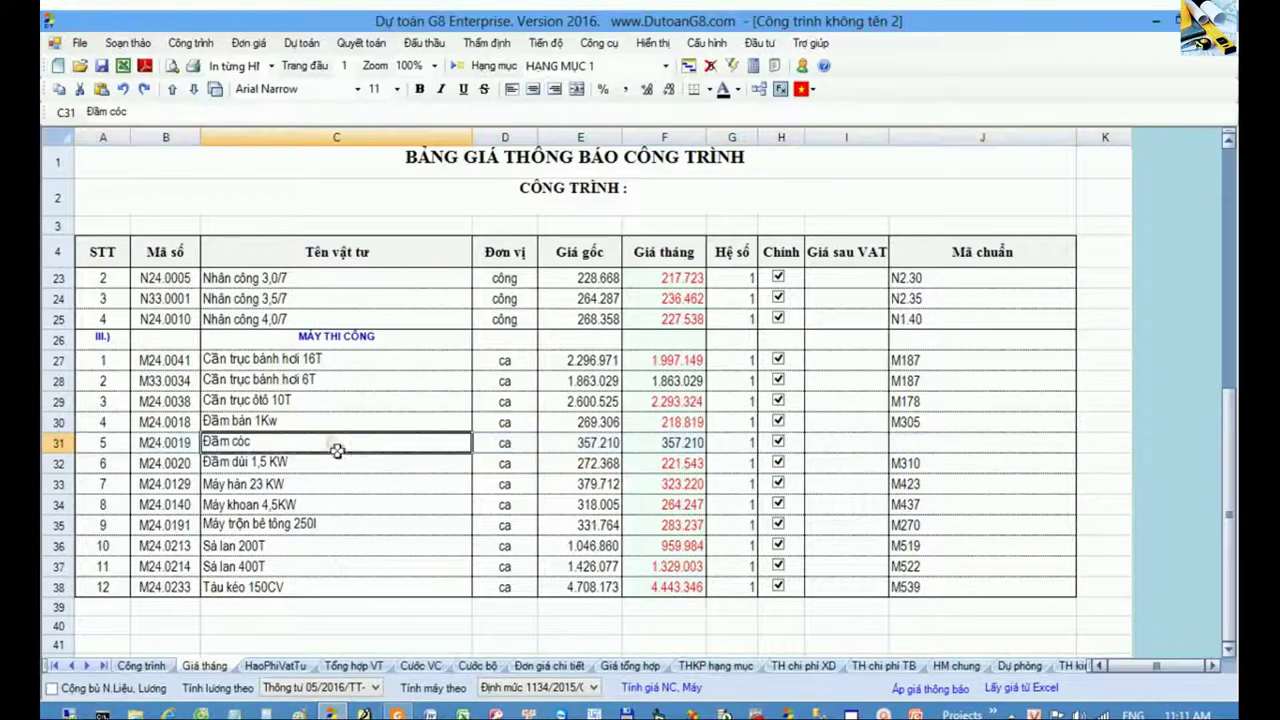
{"action": "left_click", "coordinate": [655, 688]}
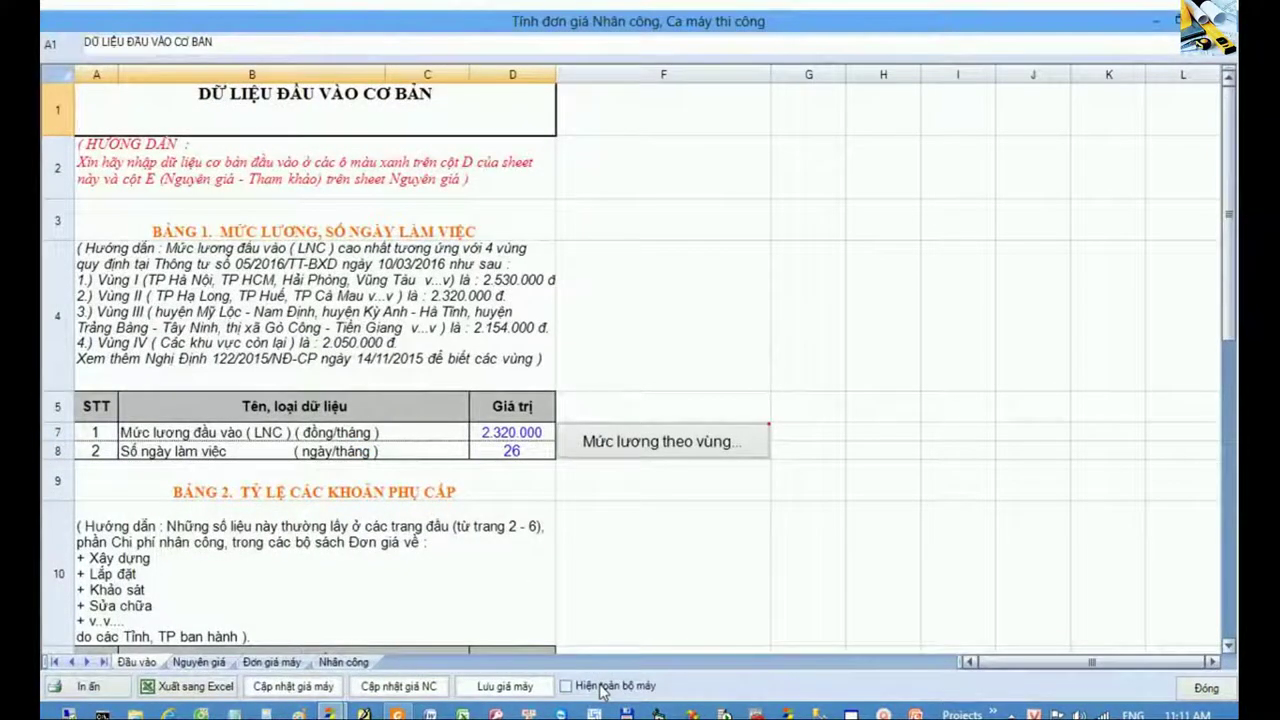
- Search the Đơn giá máy machine names for 'Đầm cóc', which finds nothing
{"action": "left_click", "coordinate": [271, 662]}
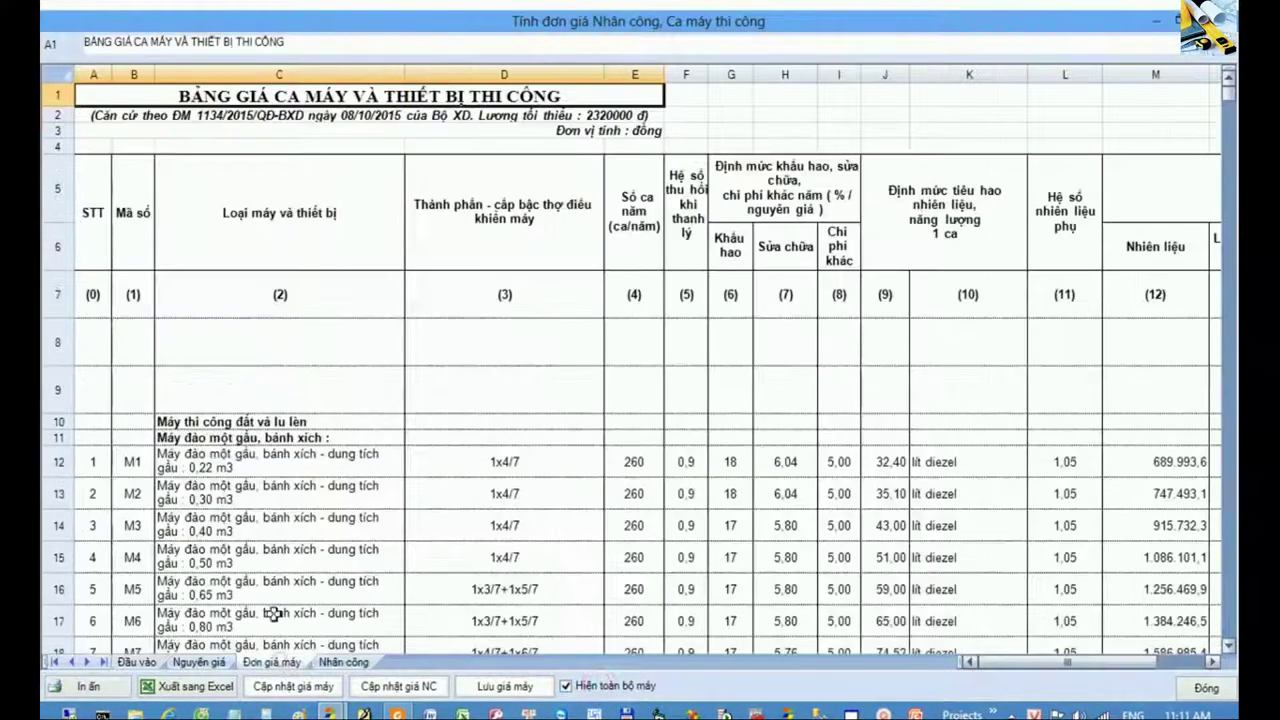
{"action": "left_click", "coordinate": [265, 463]}
{"action": "key", "text": "ctrl+f"}
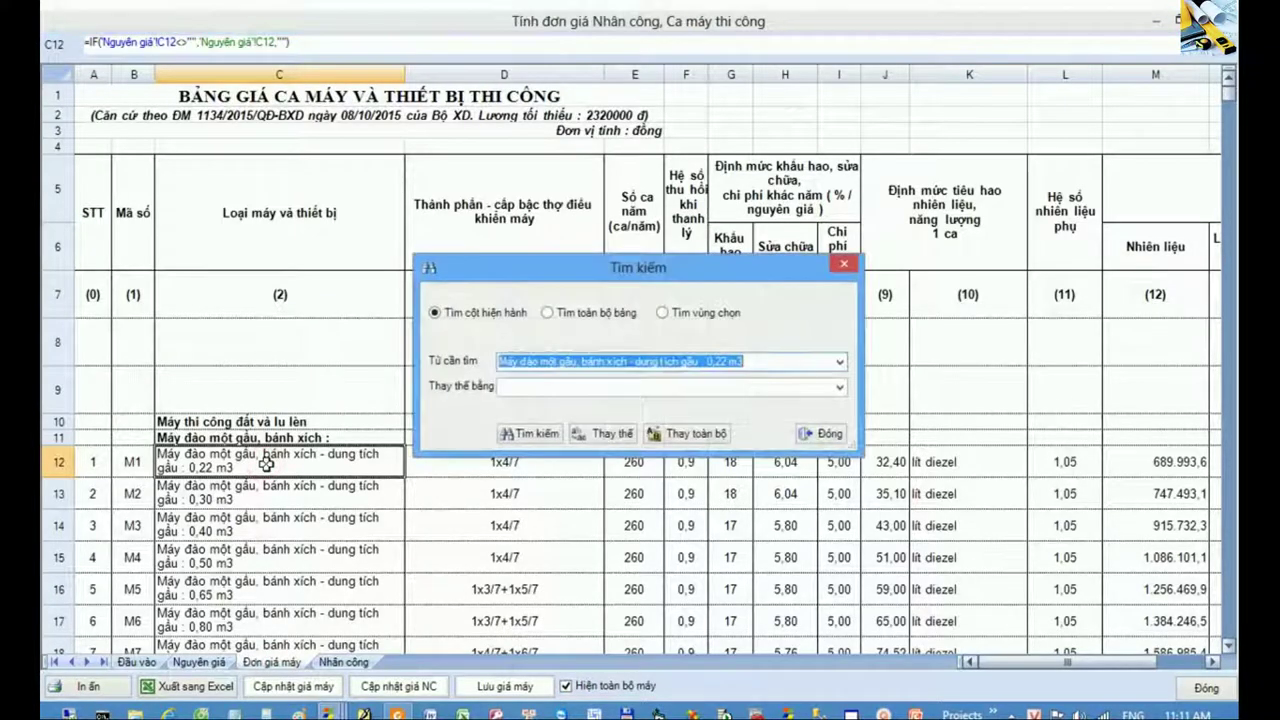
{"action": "type", "text": "Đấ"}
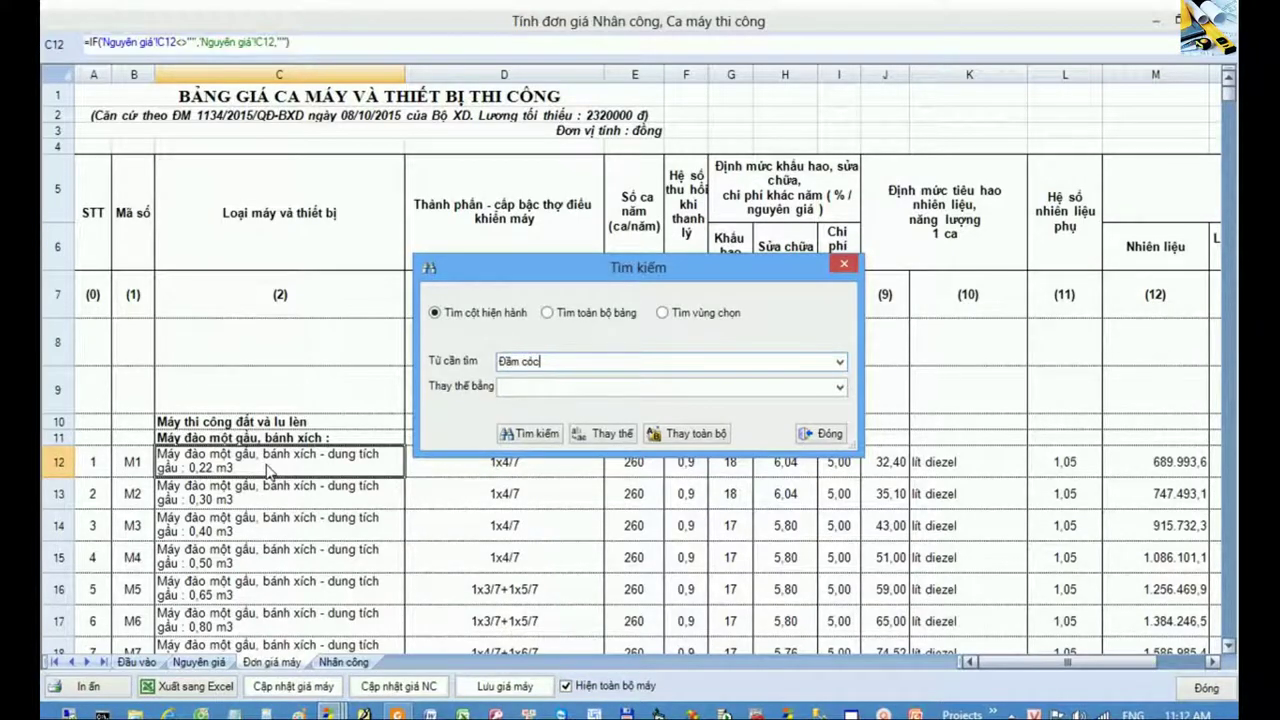
{"action": "key", "text": "Return"}
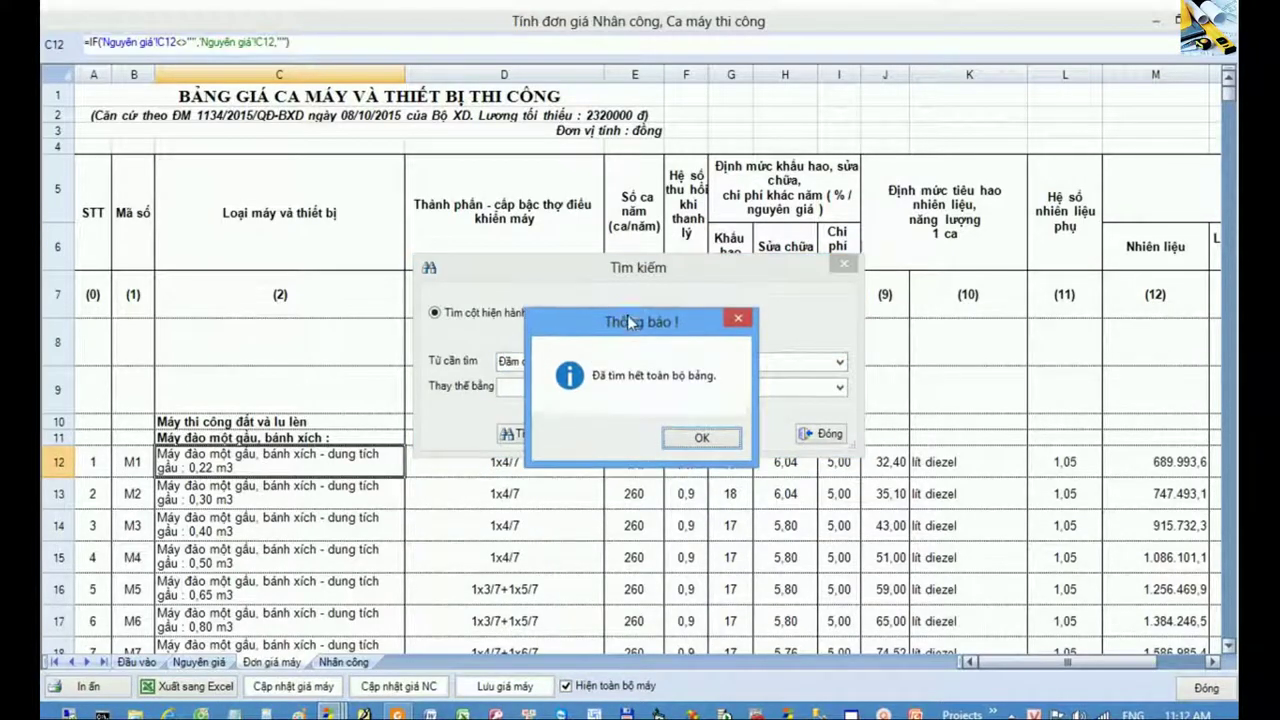
{"action": "left_click_drag", "start_coordinate": [627, 315], "coordinate": [628, 433]}
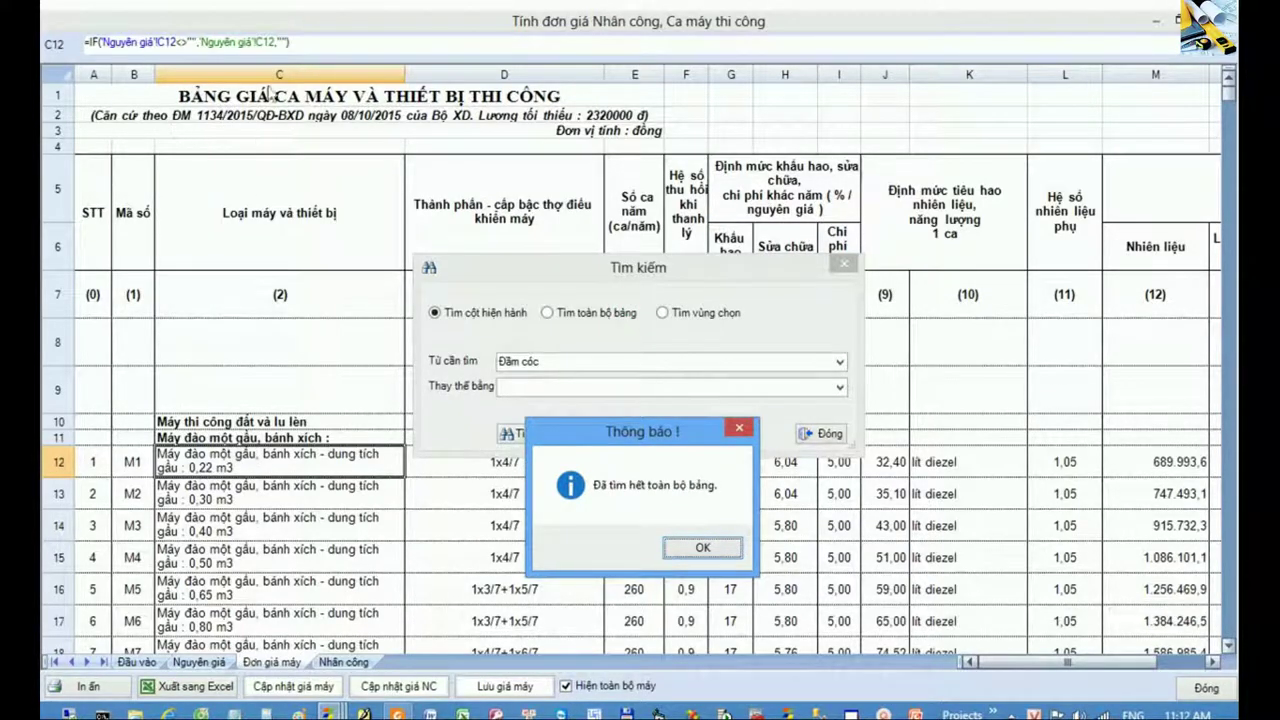
{"action": "left_click", "coordinate": [720, 555]}
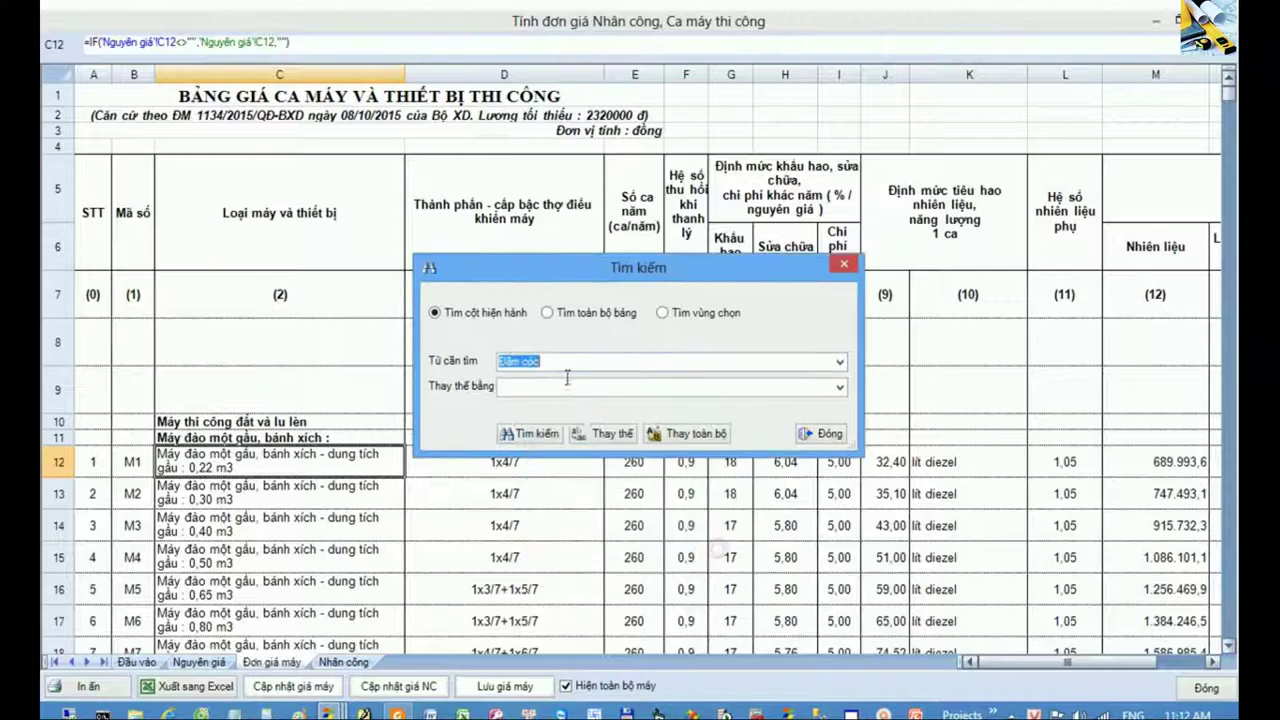
- Shorten the search text to 'Đăm' to jump to the compactor rows at row 83
{"action": "left_click", "coordinate": [565, 360]}
{"action": "double_click", "coordinate": [565, 360]}
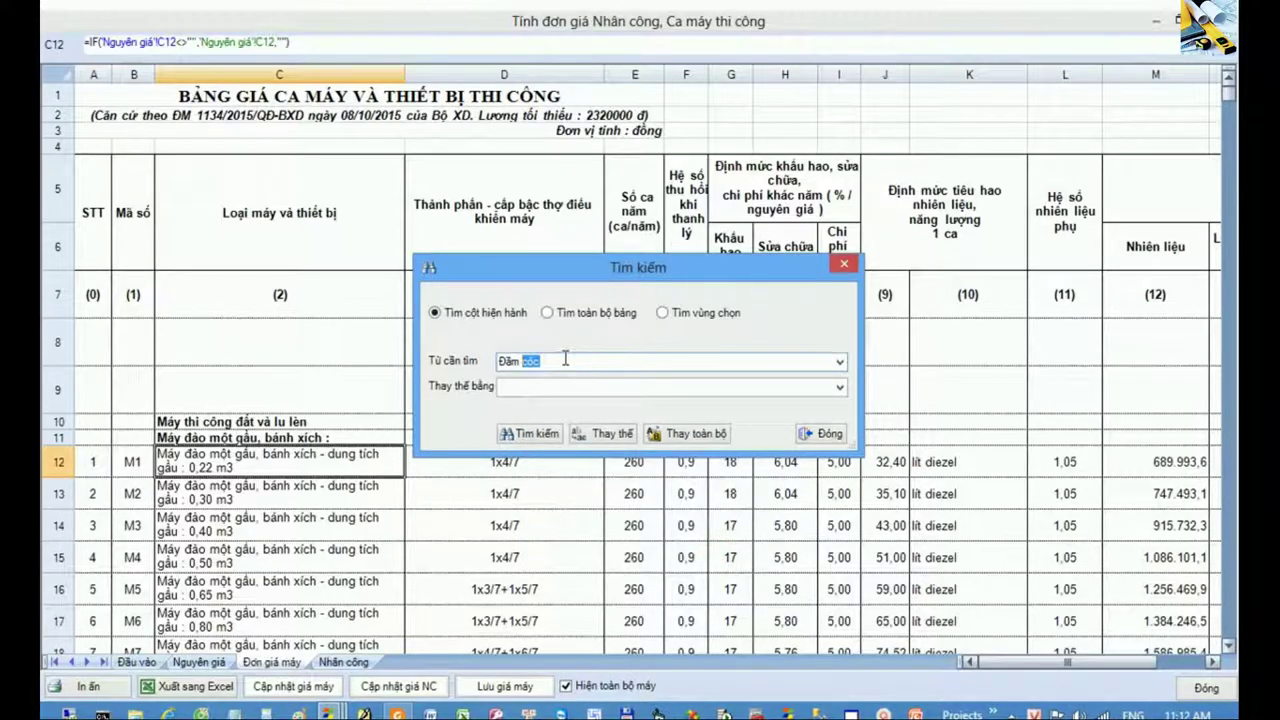
{"action": "type", "text": "căm"}
{"action": "key", "text": "Return"}
{"action": "left_click", "coordinate": [690, 430]}
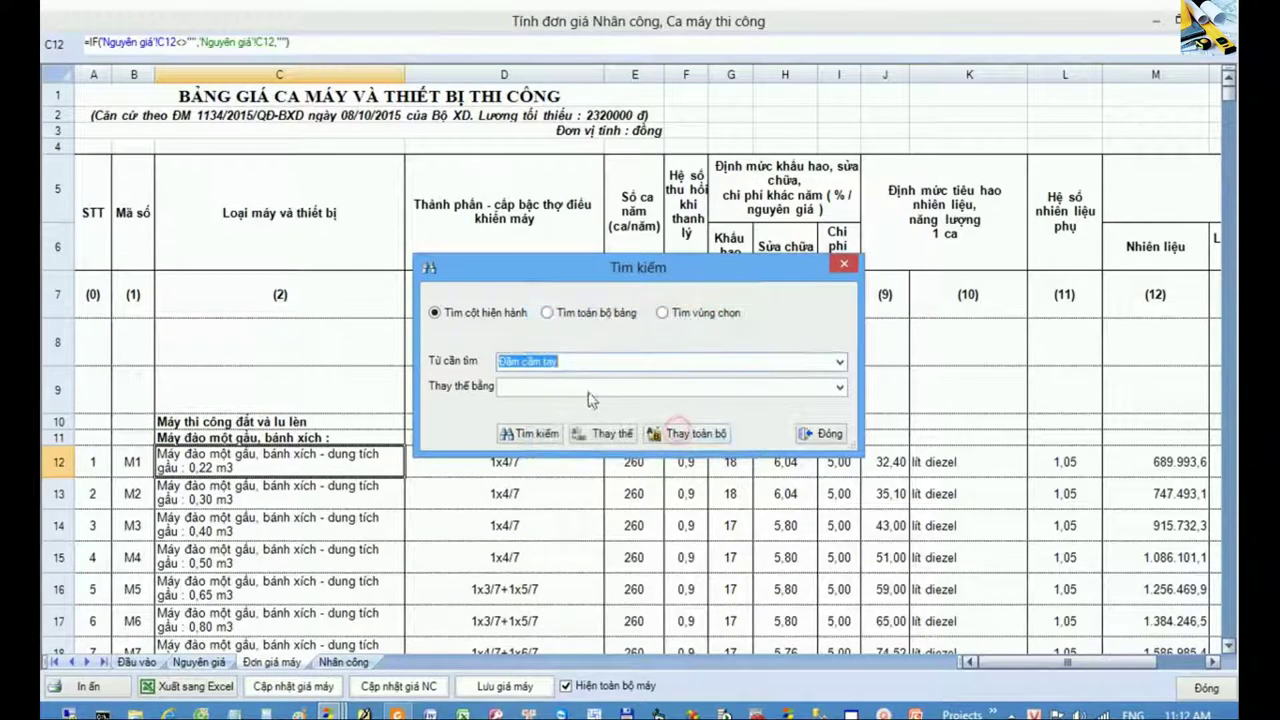
{"action": "left_click", "coordinate": [578, 361]}
{"action": "key", "text": "ctrl+shift+Left"}
{"action": "key", "text": "ctrl+shift+Left"}
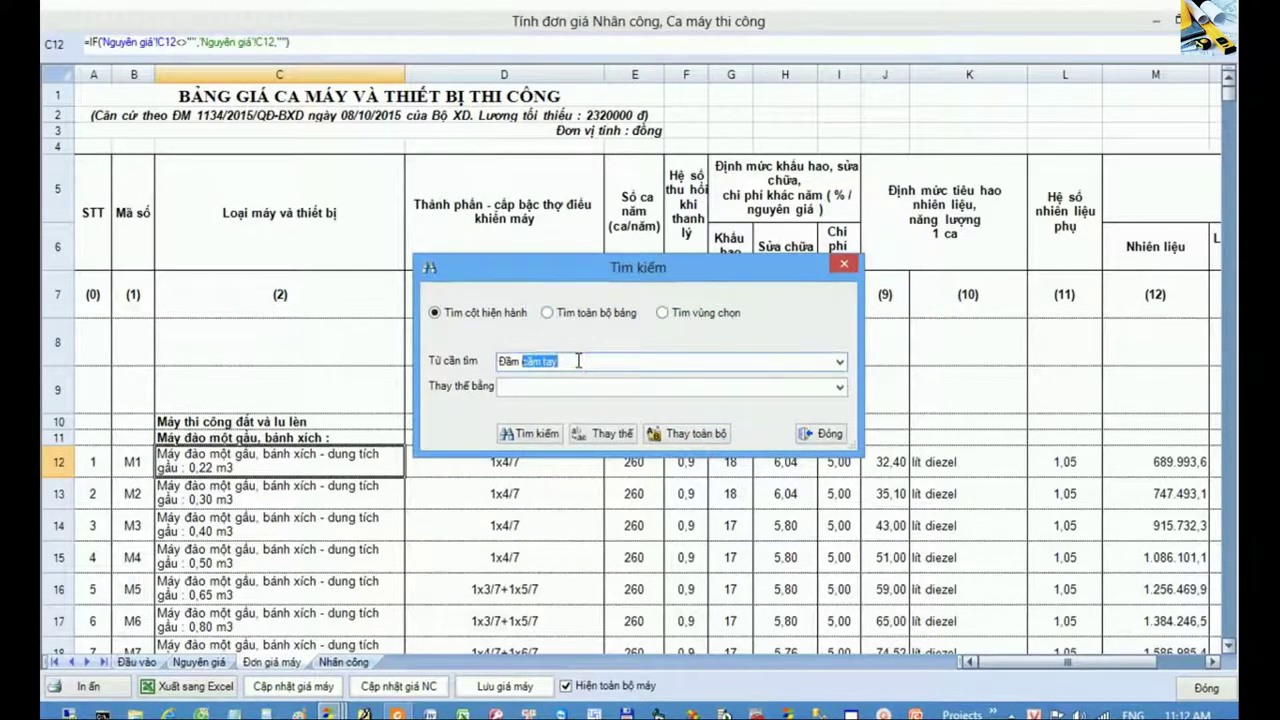
{"action": "key", "text": "BackSpace"}
{"action": "key", "text": "Return"}
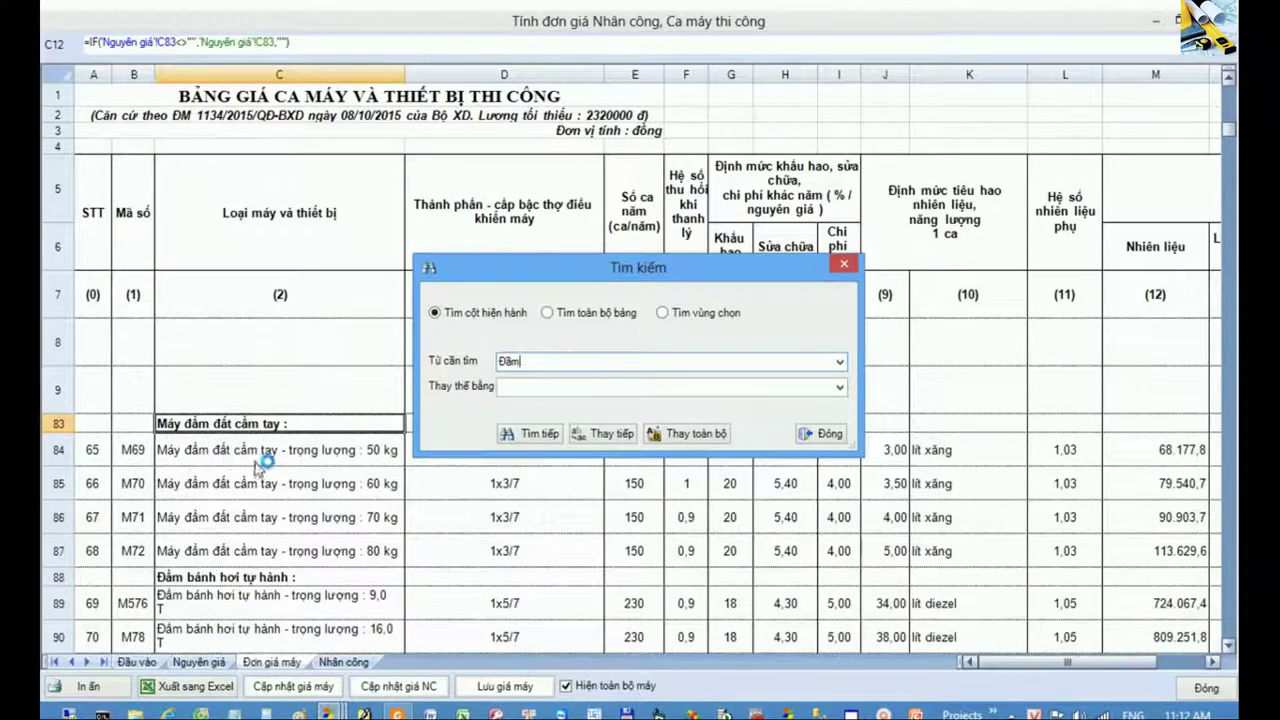
{"action": "left_click", "coordinate": [836, 436]}
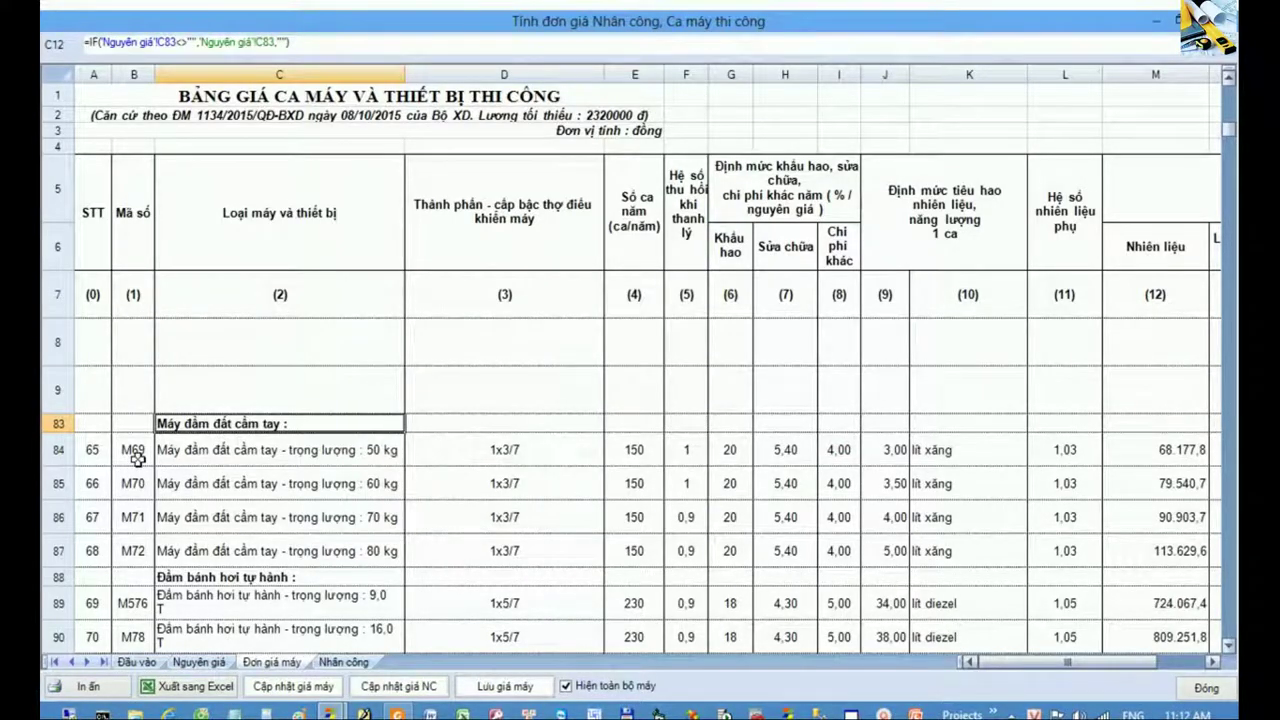
- Review the hand-held compactors M69–M72 and pick M70 as the 60 kg model
{"action": "left_click_drag", "start_coordinate": [201, 127], "coordinate": [201, 114]}
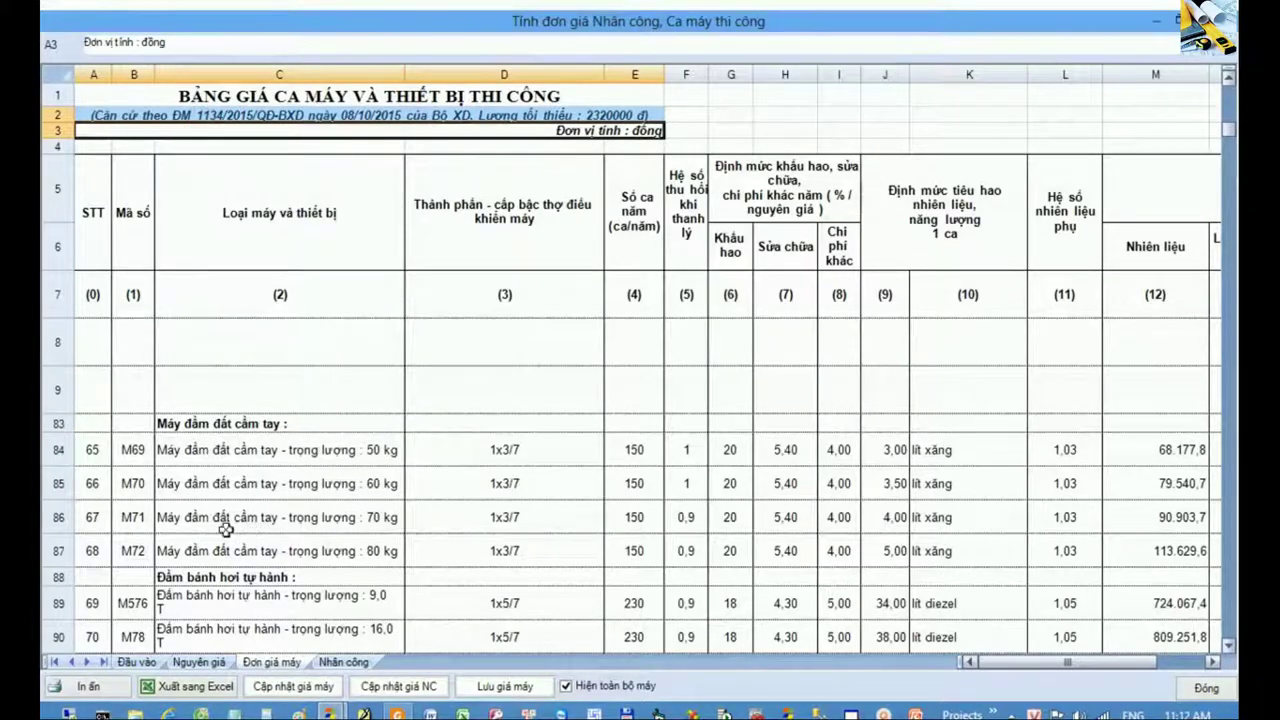
{"action": "left_click_drag", "start_coordinate": [135, 424], "coordinate": [276, 483]}
{"action": "left_click", "coordinate": [276, 470]}
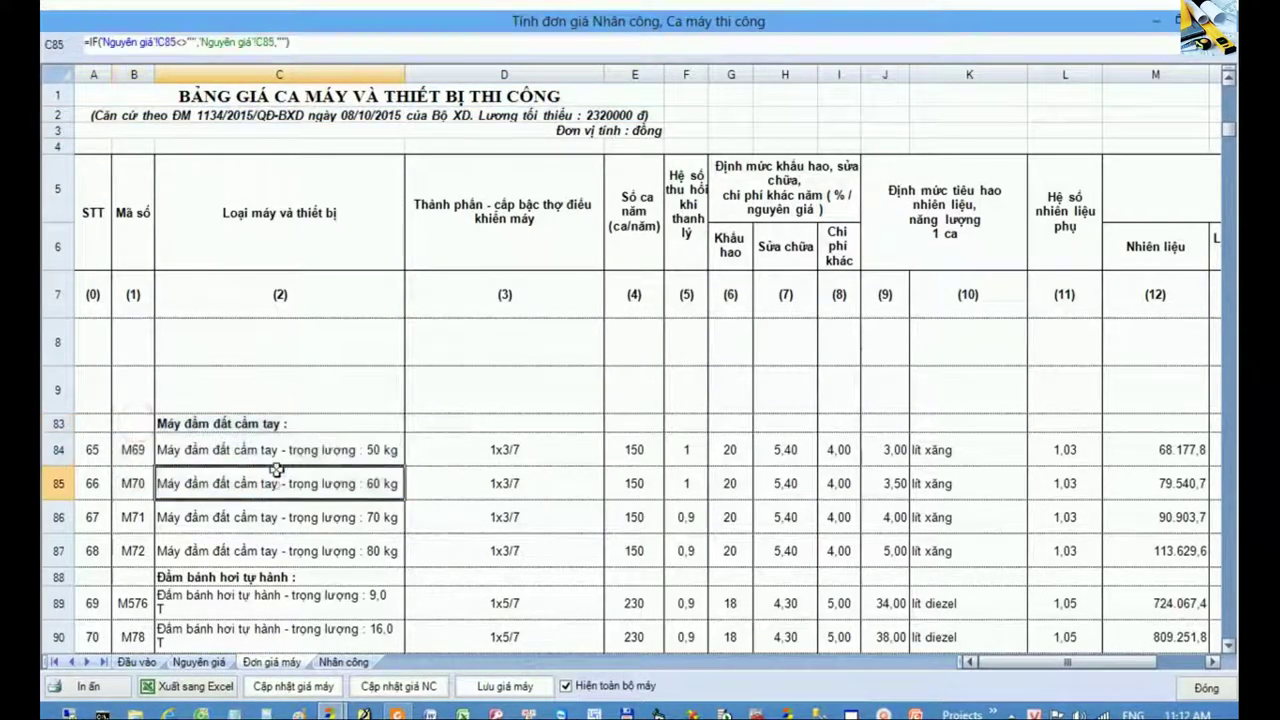
{"action": "left_click_drag", "start_coordinate": [320, 425], "coordinate": [339, 552]}
{"action": "left_click", "coordinate": [339, 552]}
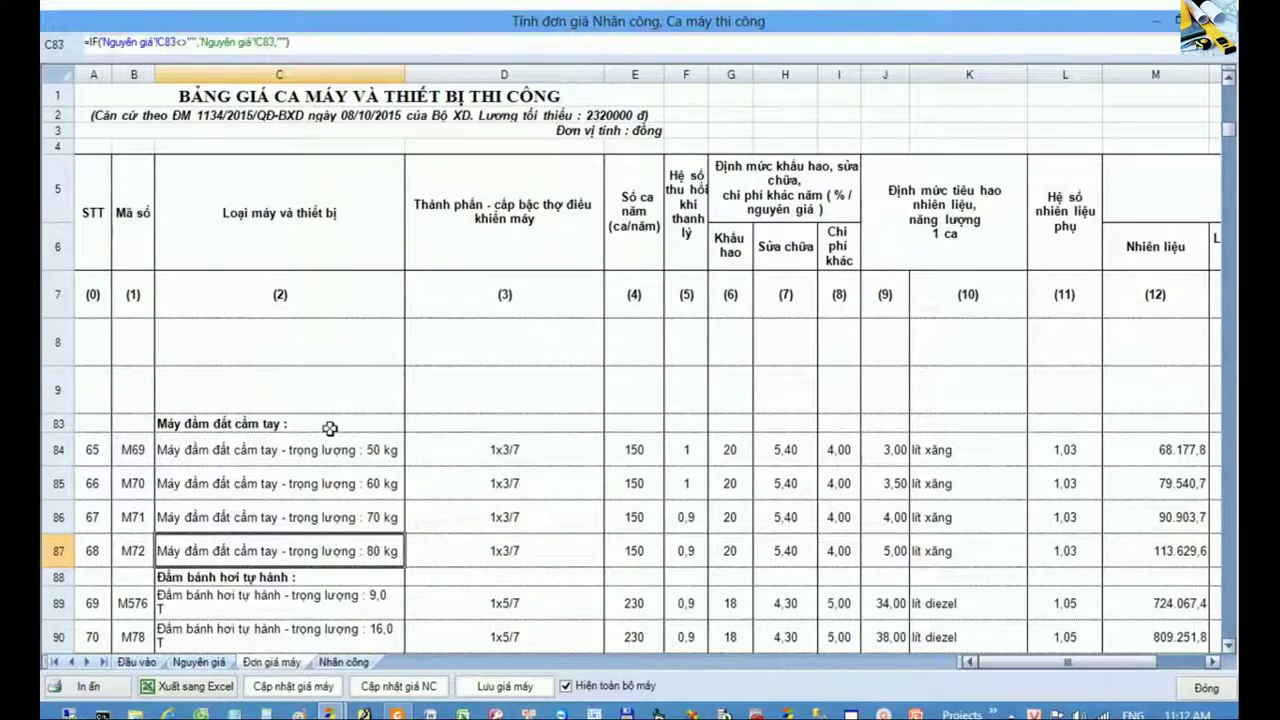
{"action": "left_click_drag", "start_coordinate": [328, 428], "coordinate": [345, 565]}
{"action": "left_click", "coordinate": [345, 565]}
{"action": "left_click", "coordinate": [135, 488]}
{"action": "left_click", "coordinate": [91, 481]}
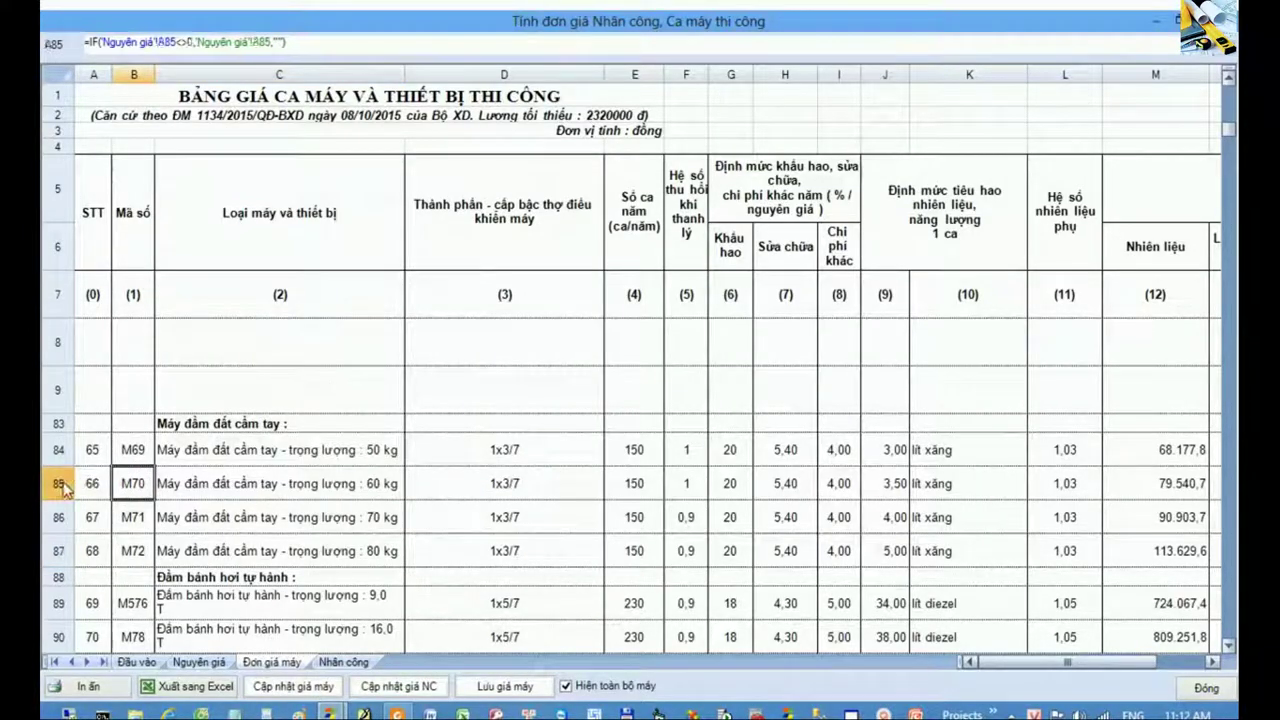
{"action": "left_click", "coordinate": [128, 481]}
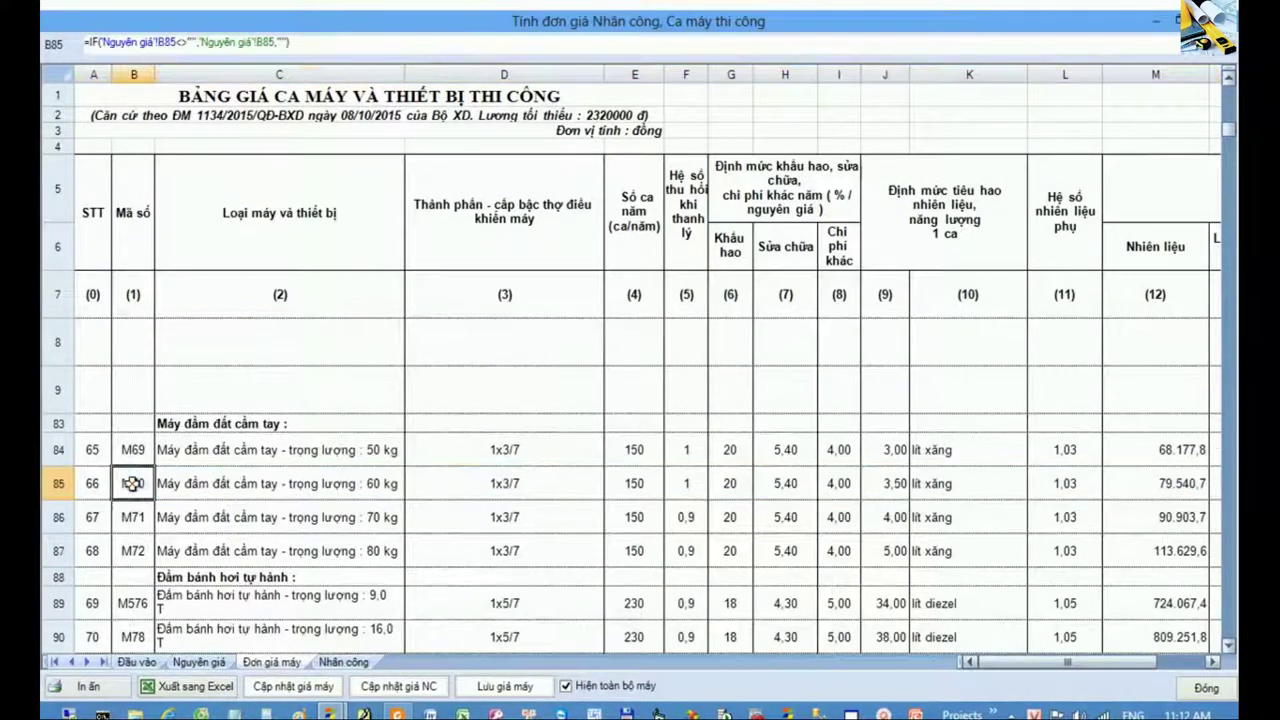
- Close the calculator and enter standard code M70 for Đầm cóc in J31
{"action": "left_click", "coordinate": [1207, 686]}
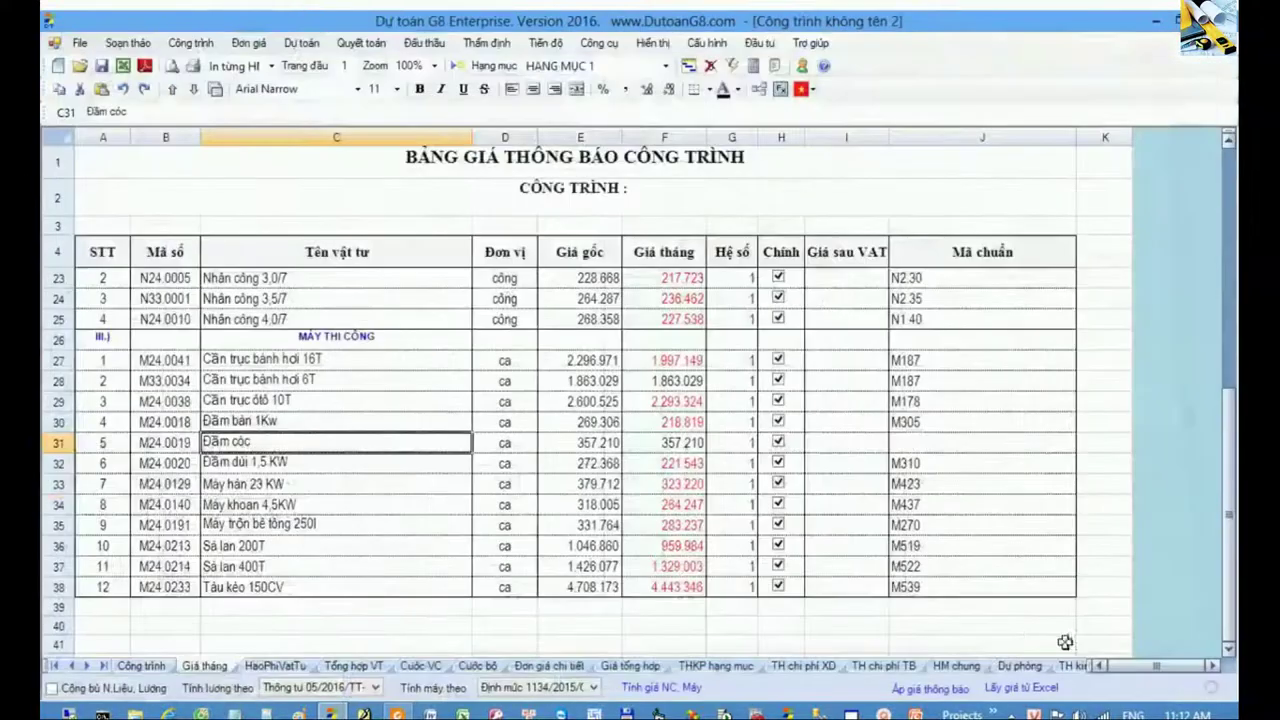
{"action": "left_click", "coordinate": [918, 441]}
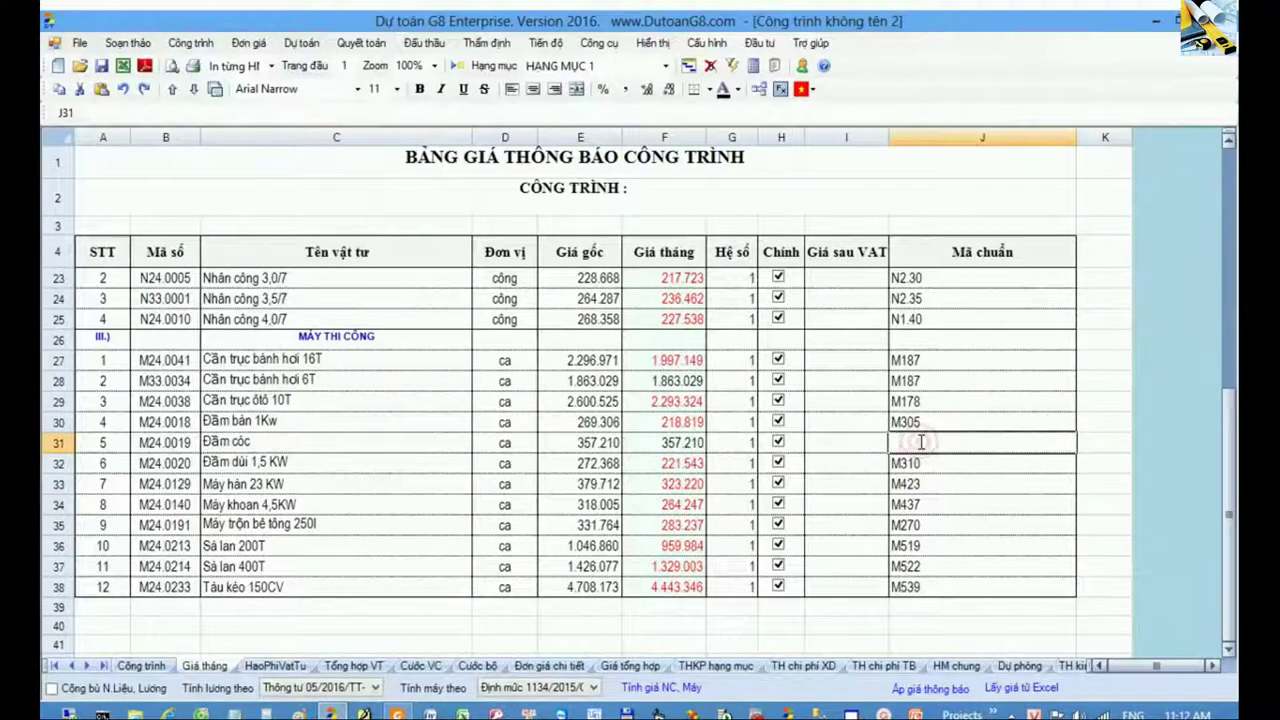
{"action": "type", "text": "M70"}
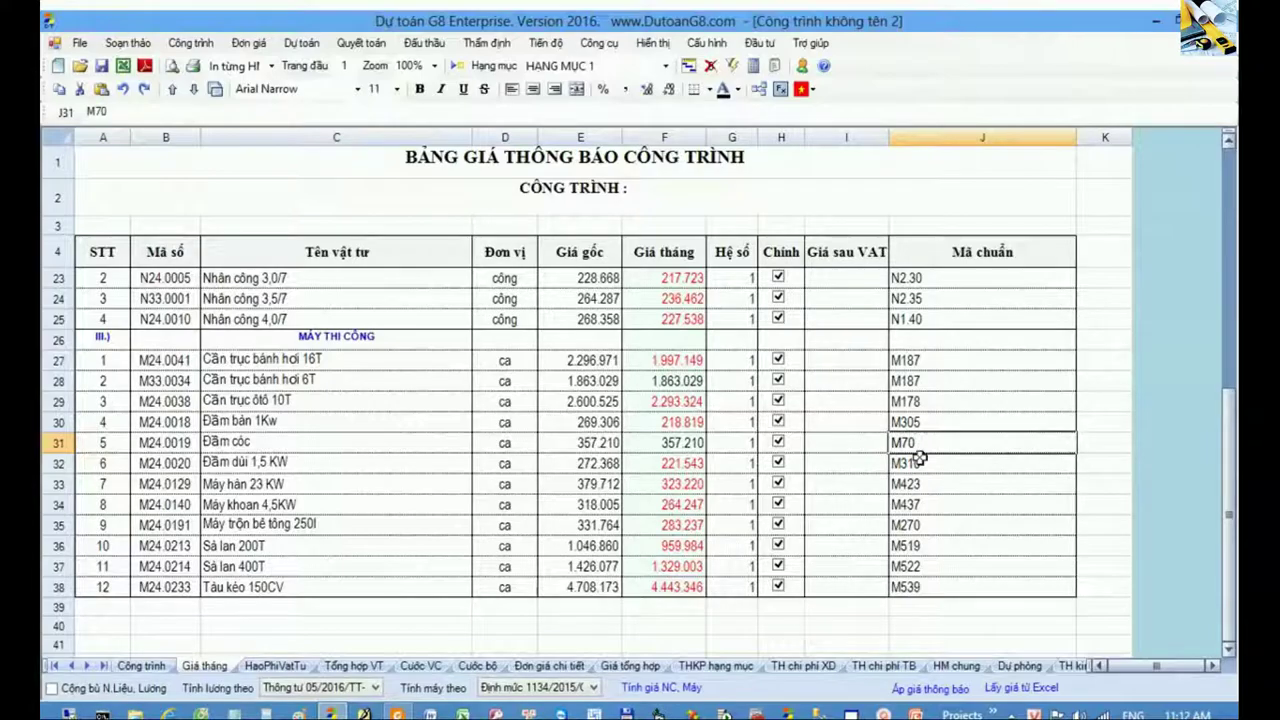
{"action": "key", "text": "Return"}
{"action": "left_click", "coordinate": [928, 445]}
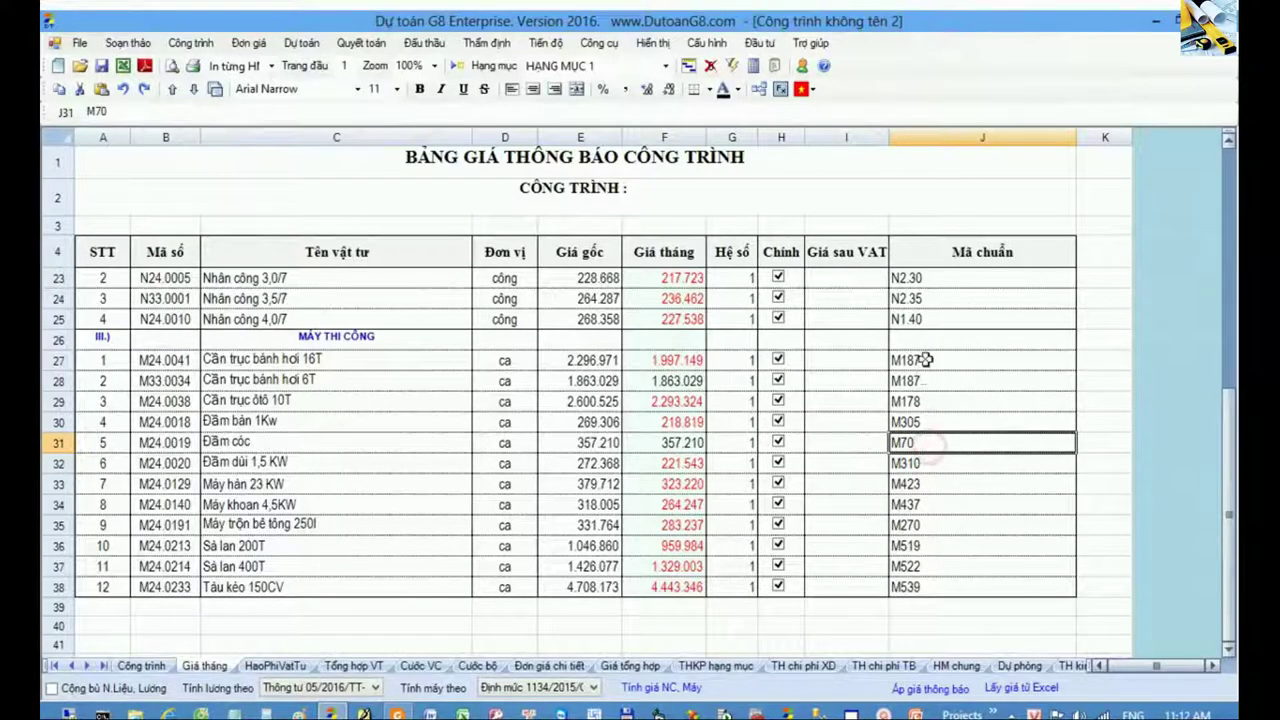
- Clear the monthly prices F27:F38 of all twelve machines and rerun the price calculator
{"action": "left_click_drag", "start_coordinate": [926, 359], "coordinate": [940, 586]}
{"action": "left_click", "coordinate": [958, 505]}
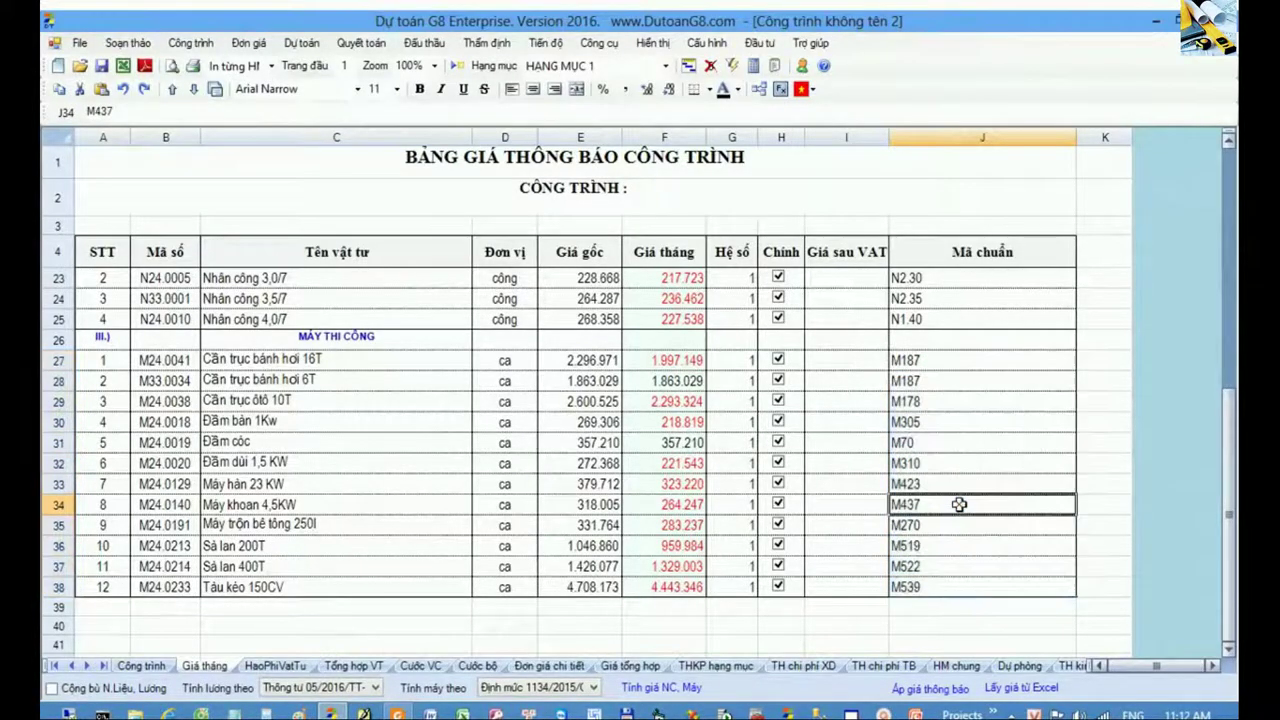
{"action": "left_click_drag", "start_coordinate": [672, 360], "coordinate": [670, 590]}
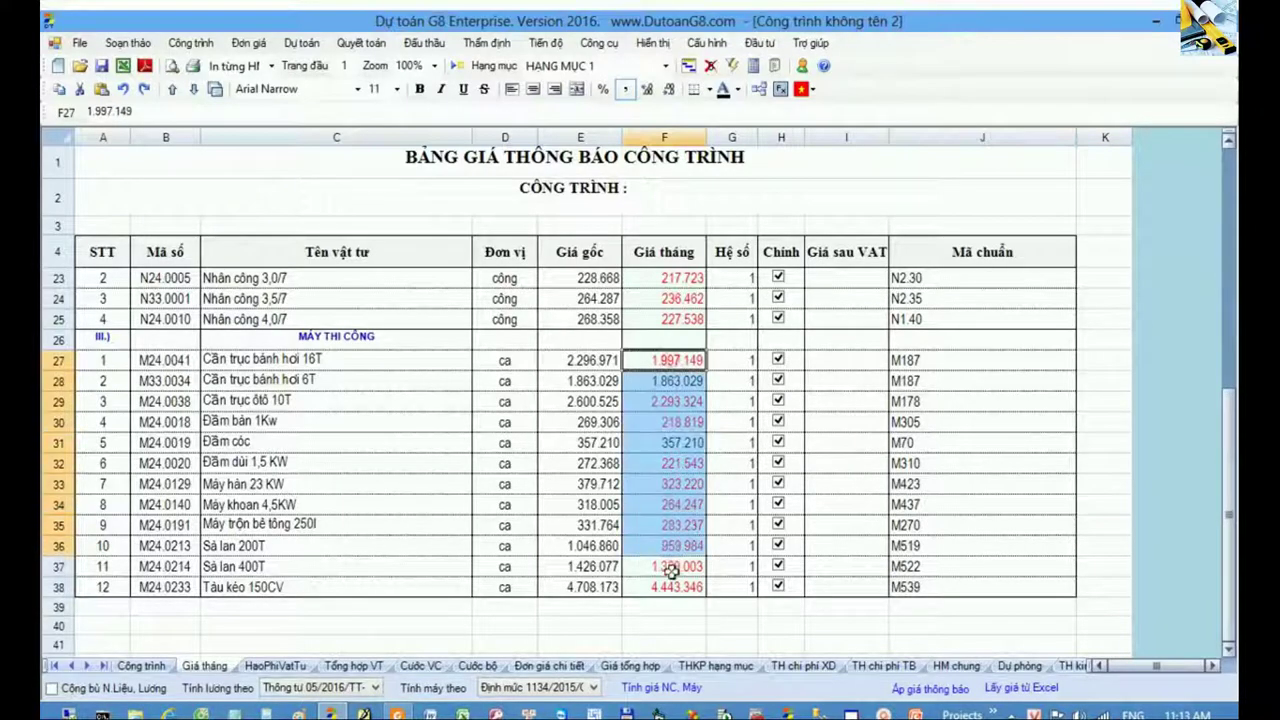
{"action": "key", "text": "Delete"}
{"action": "left_click", "coordinate": [663, 489]}
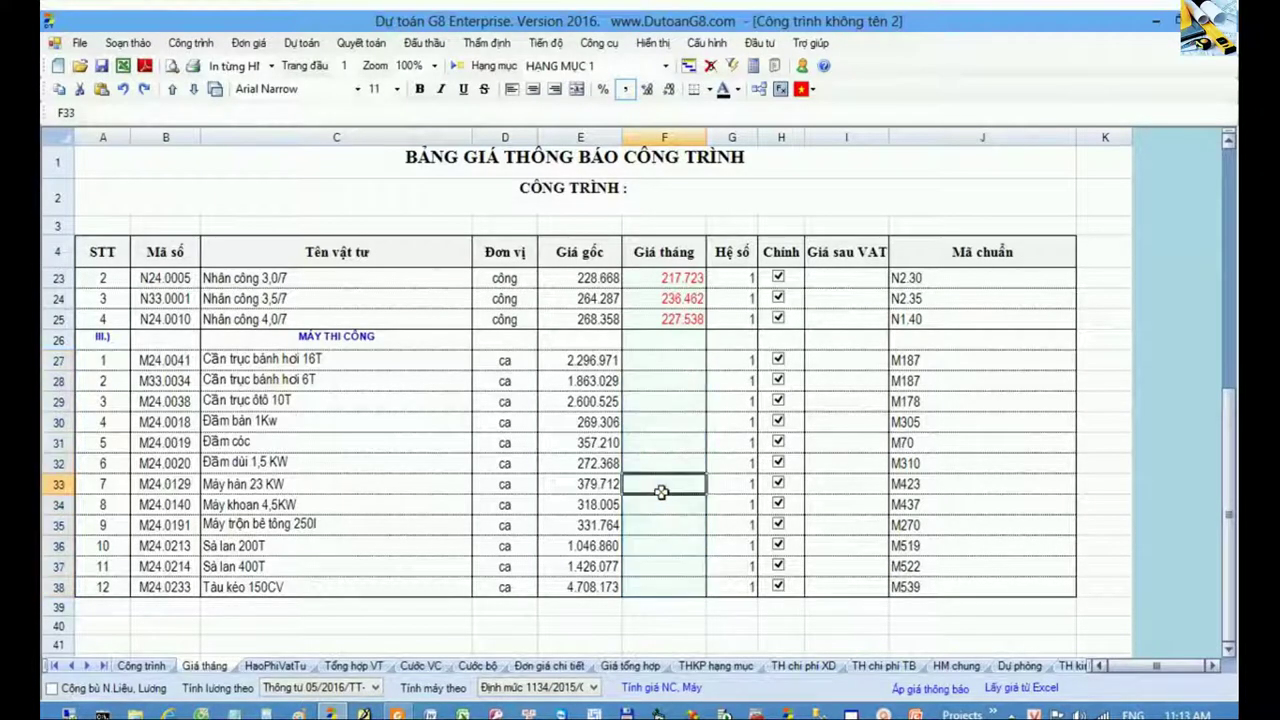
{"action": "left_click", "coordinate": [684, 356]}
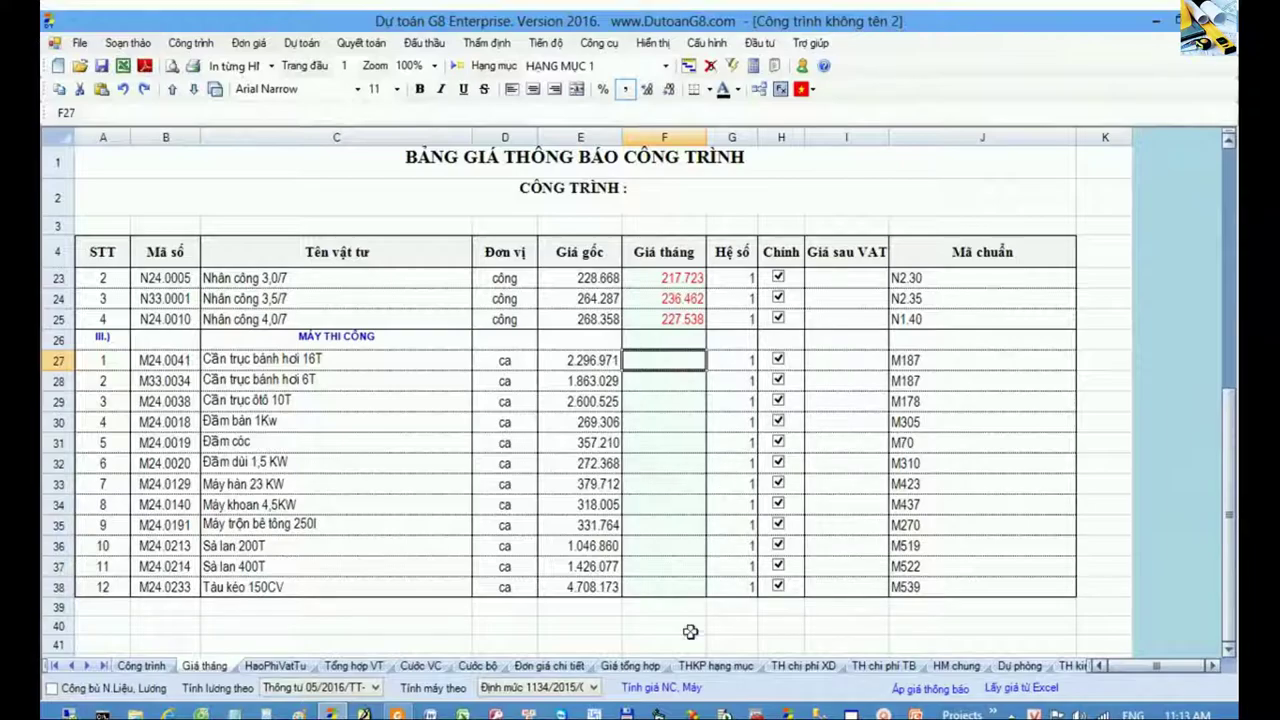
{"action": "left_click", "coordinate": [673, 688]}
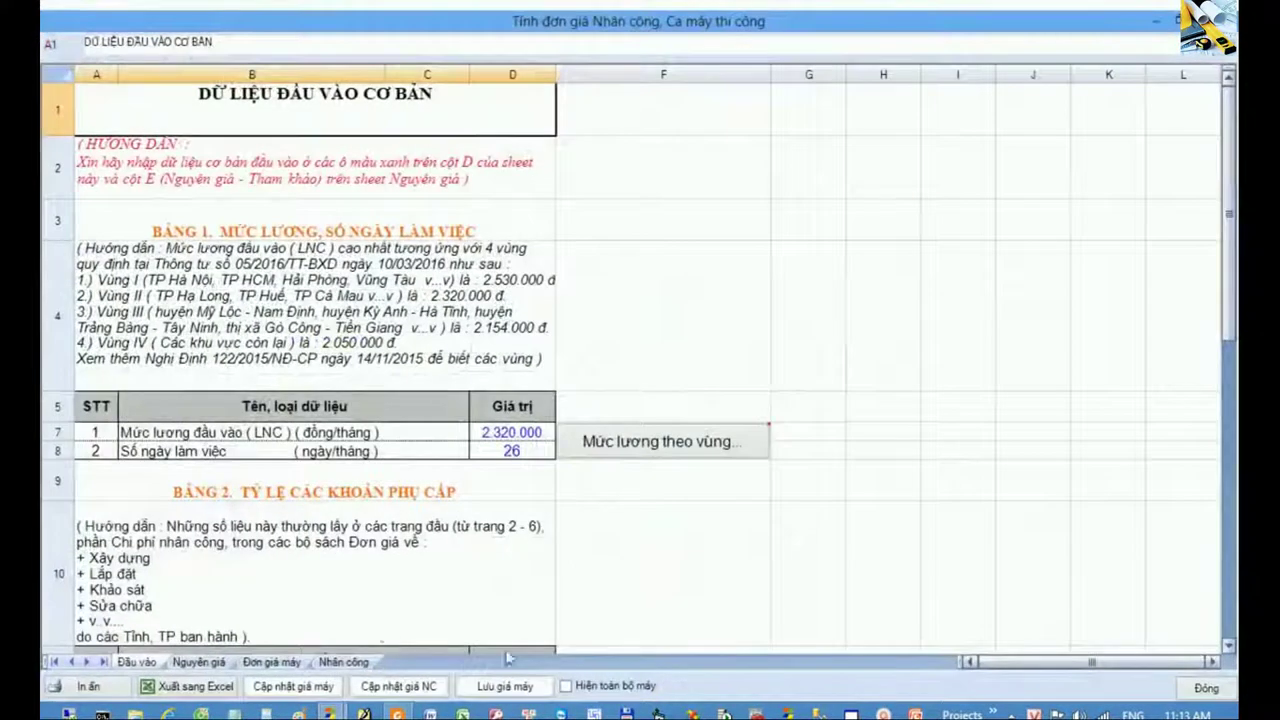
- Check the calculator's machine price sheet, including the 16 T crane and hand-held compactor rows
{"action": "left_click", "coordinate": [283, 664]}
{"action": "left_click", "coordinate": [333, 578]}
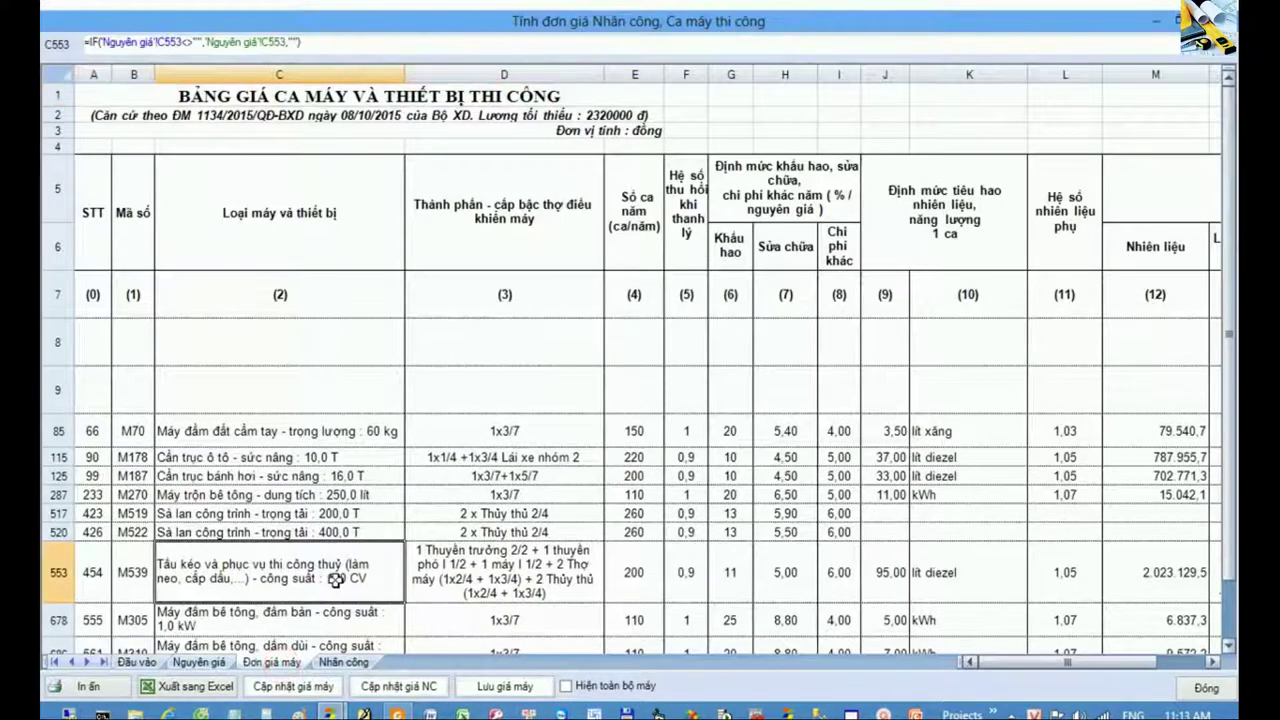
{"action": "left_click", "coordinate": [60, 477]}
{"action": "scroll", "coordinate": [360, 568], "scroll_direction": "down", "scroll_amount": 1}
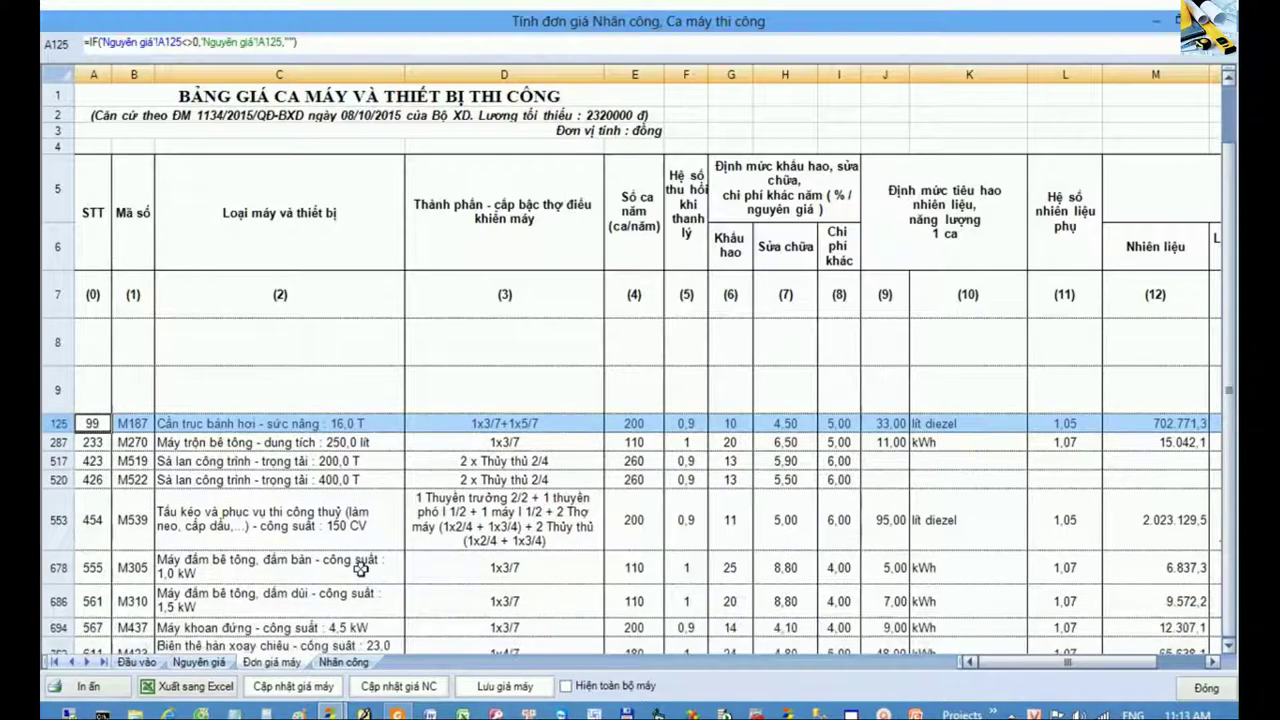
{"action": "scroll", "coordinate": [360, 568], "scroll_direction": "down", "scroll_amount": 1}
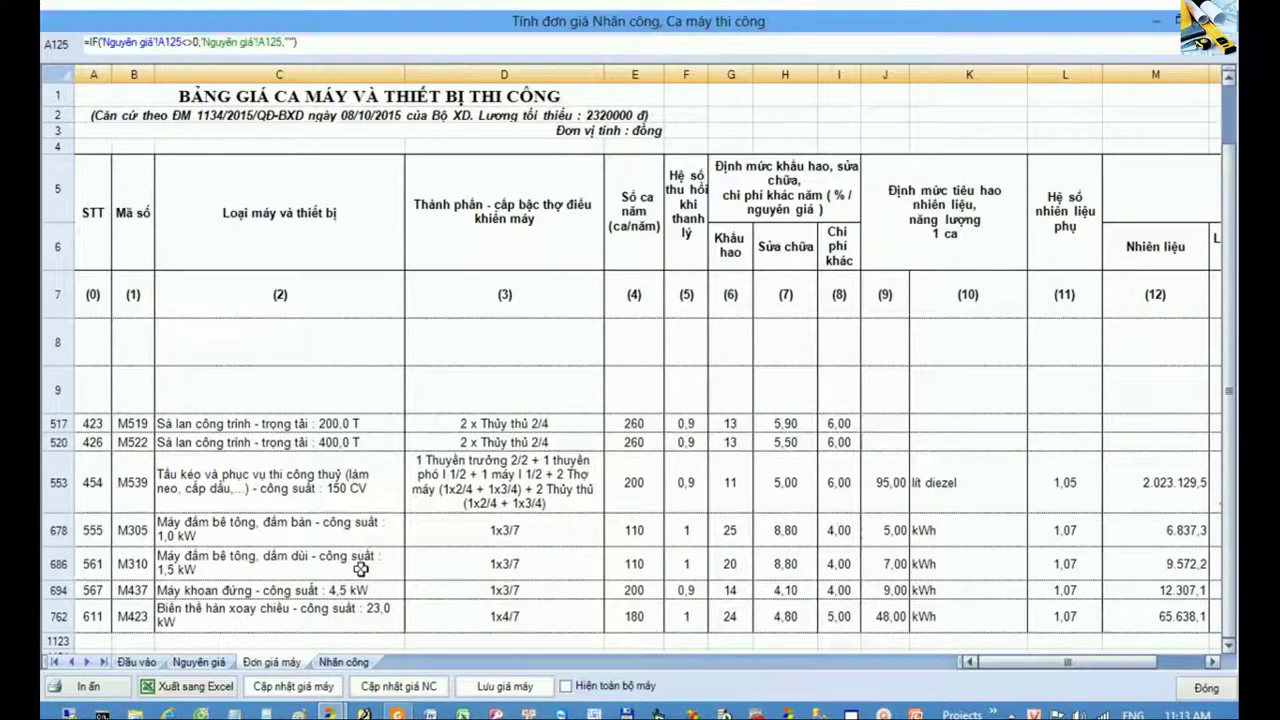
{"action": "left_click", "coordinate": [217, 538]}
{"action": "scroll", "coordinate": [217, 538], "scroll_direction": "up", "scroll_amount": 1}
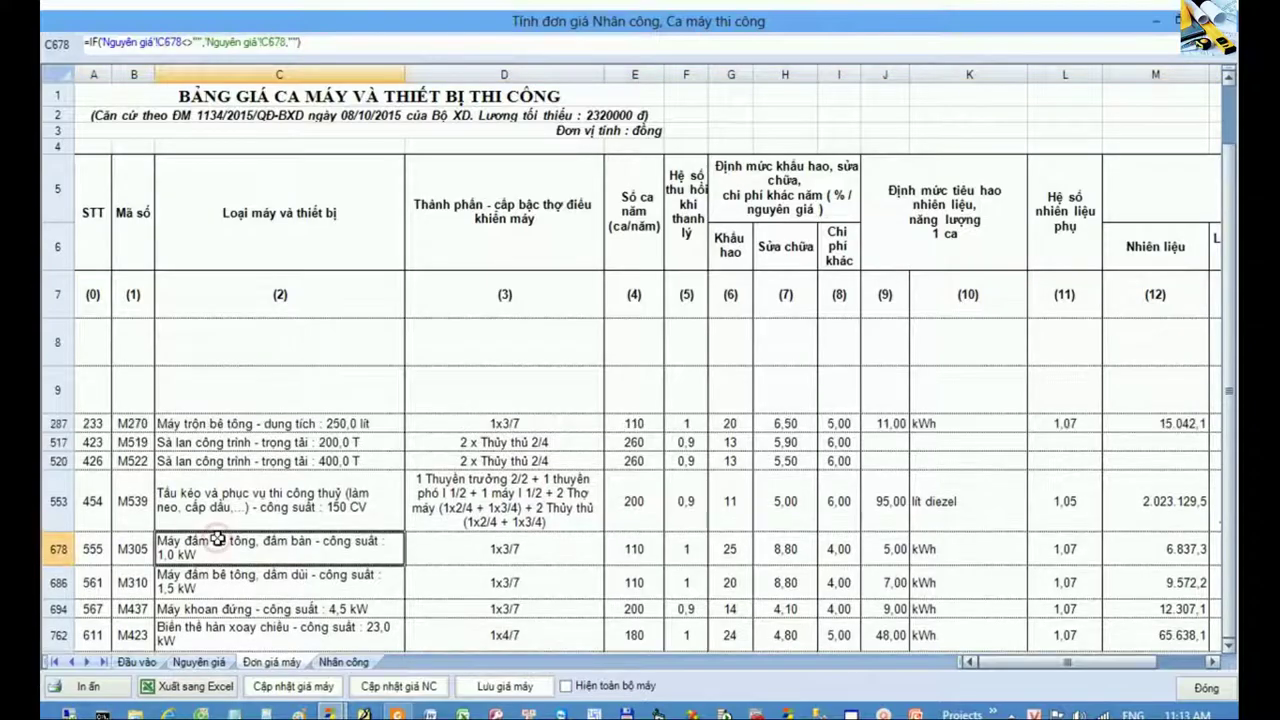
{"action": "scroll", "coordinate": [217, 538], "scroll_direction": "up", "scroll_amount": 1}
{"action": "scroll", "coordinate": [217, 538], "scroll_direction": "up", "scroll_amount": 1}
{"action": "scroll", "coordinate": [217, 538], "scroll_direction": "up", "scroll_amount": 1}
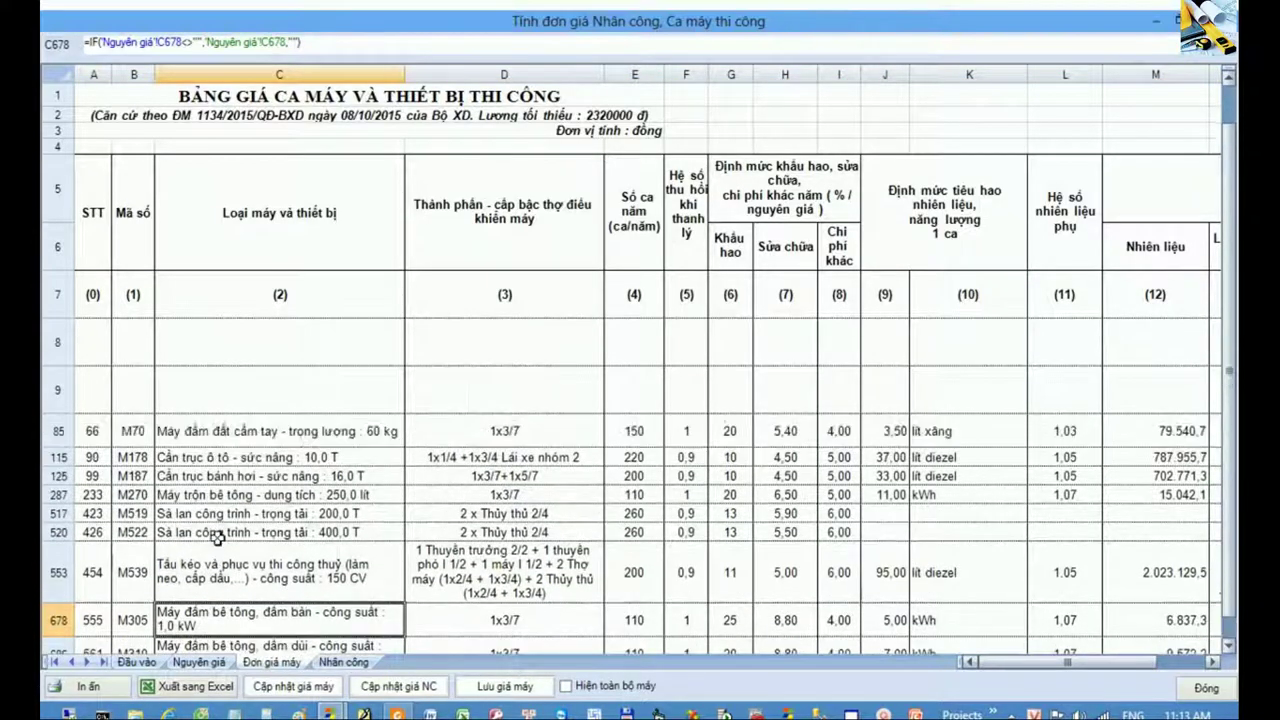
{"action": "left_click", "coordinate": [239, 432]}
{"action": "left_click", "coordinate": [210, 390], "text": "ctrl"}
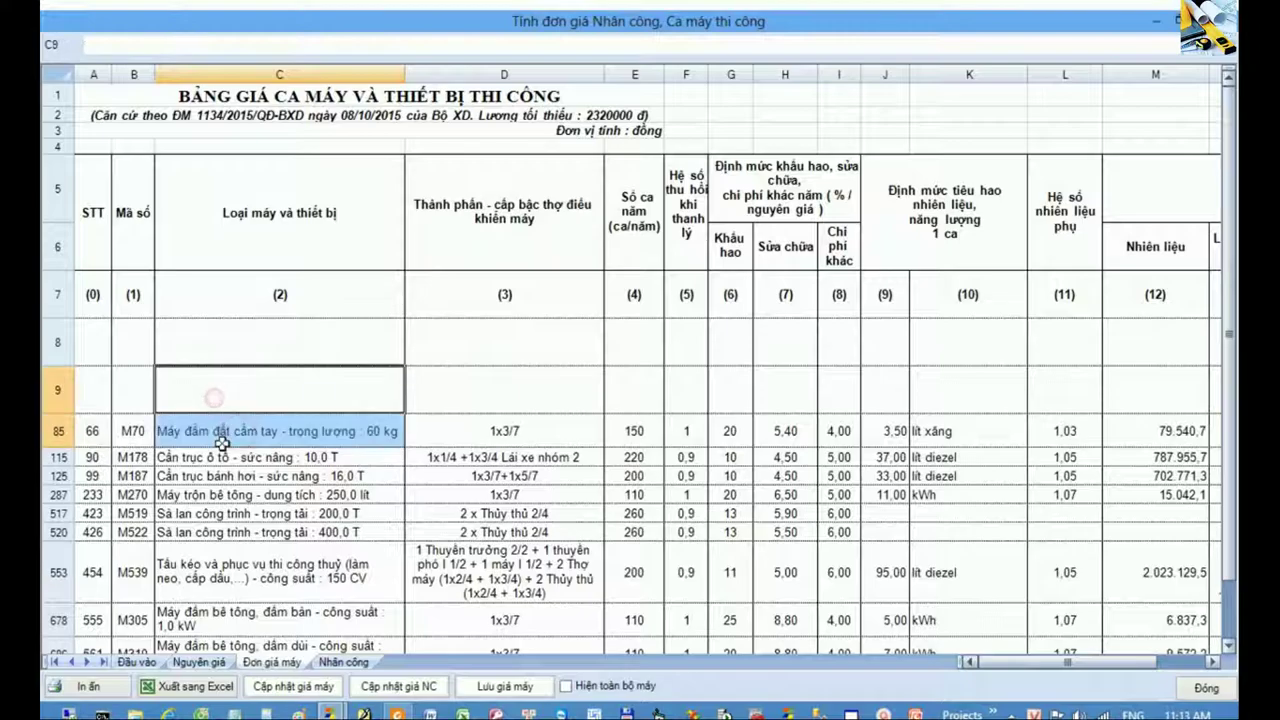
{"action": "left_click", "coordinate": [60, 432]}
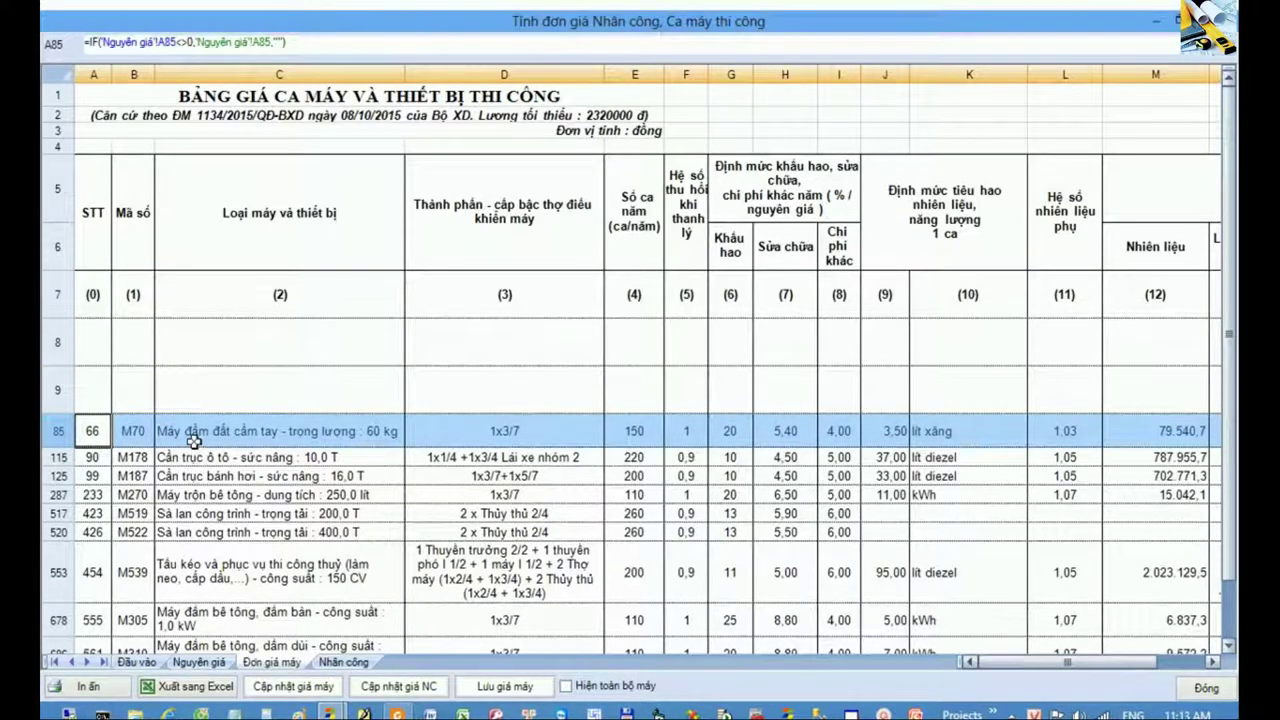
{"action": "left_click", "coordinate": [252, 432]}
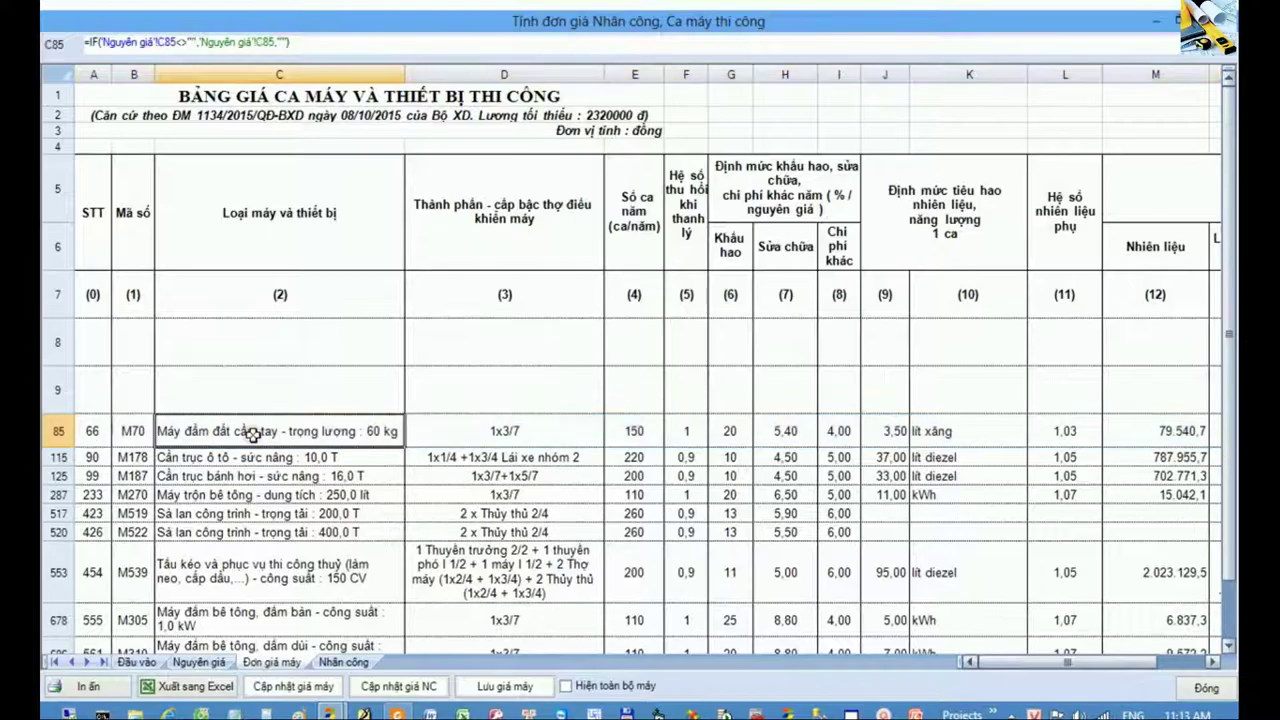
- Write the calculated machine prices to the monthly column, confirming the 12 of 12 update
{"action": "left_click", "coordinate": [322, 686]}
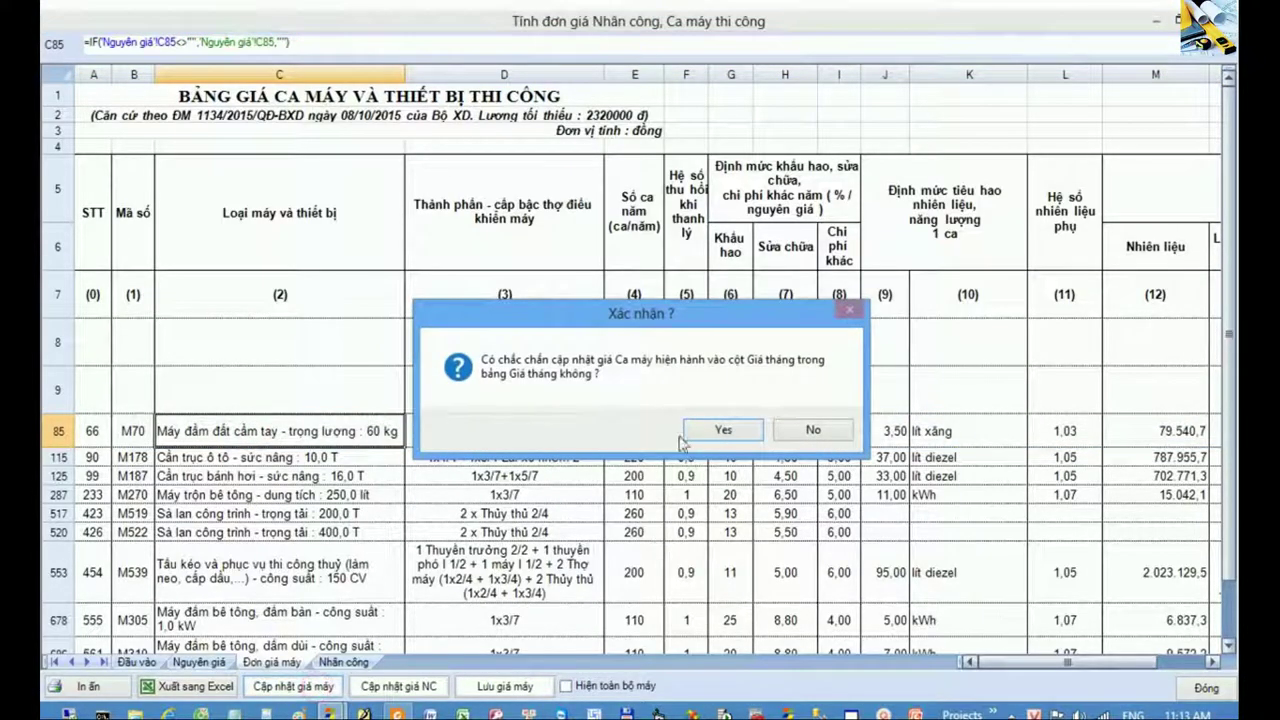
{"action": "left_click", "coordinate": [724, 432]}
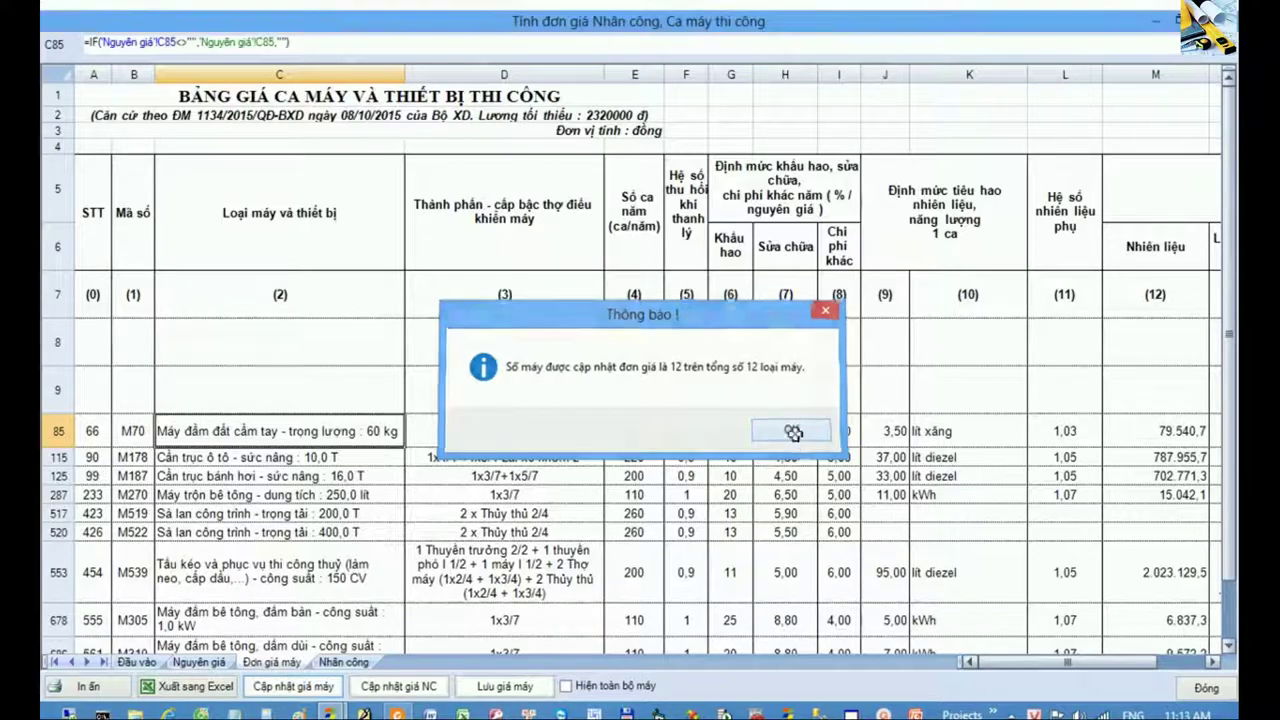
{"action": "left_click", "coordinate": [792, 432]}
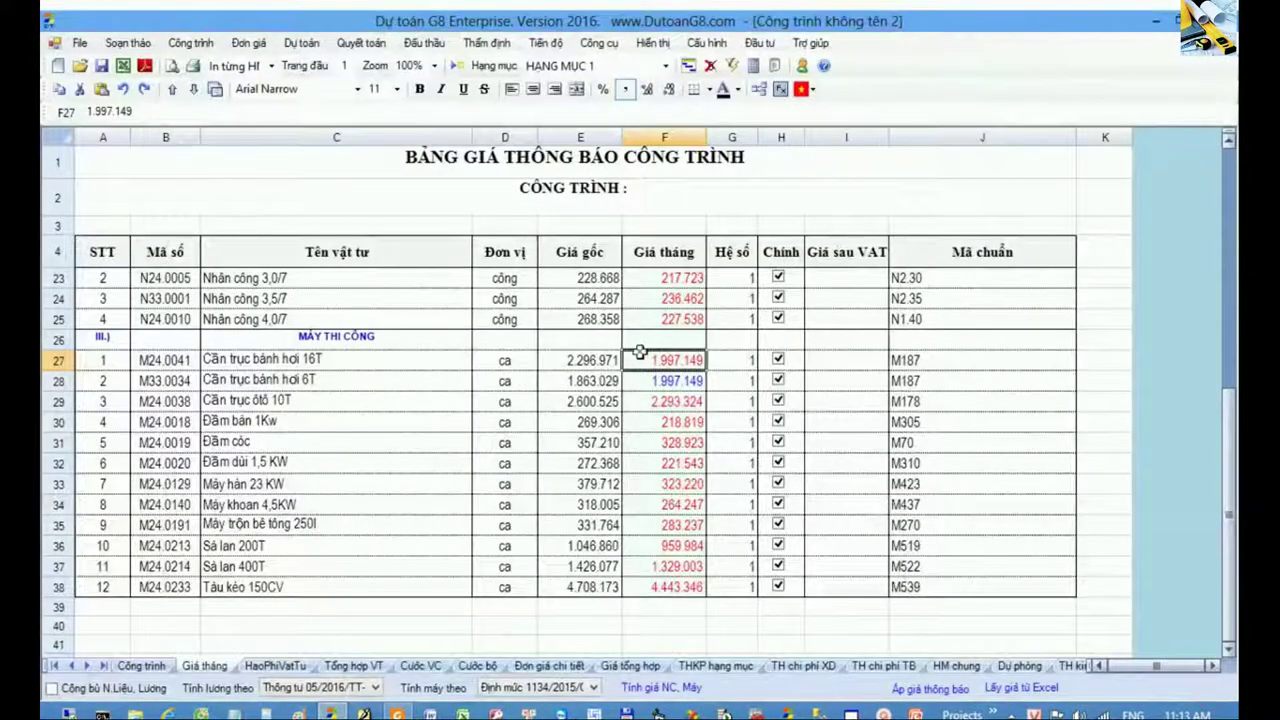
{"action": "left_click_drag", "start_coordinate": [641, 340], "coordinate": [652, 588]}
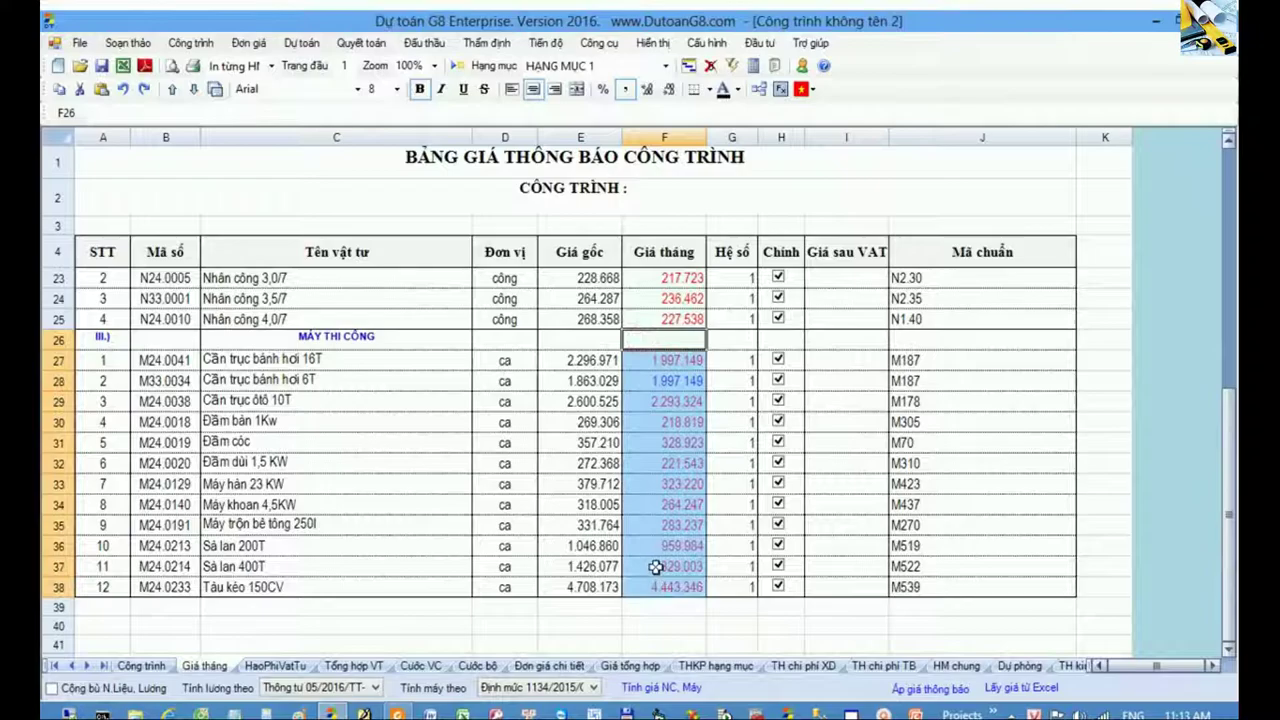
{"action": "left_click", "coordinate": [652, 566]}
{"action": "left_click_drag", "start_coordinate": [641, 349], "coordinate": [655, 593]}
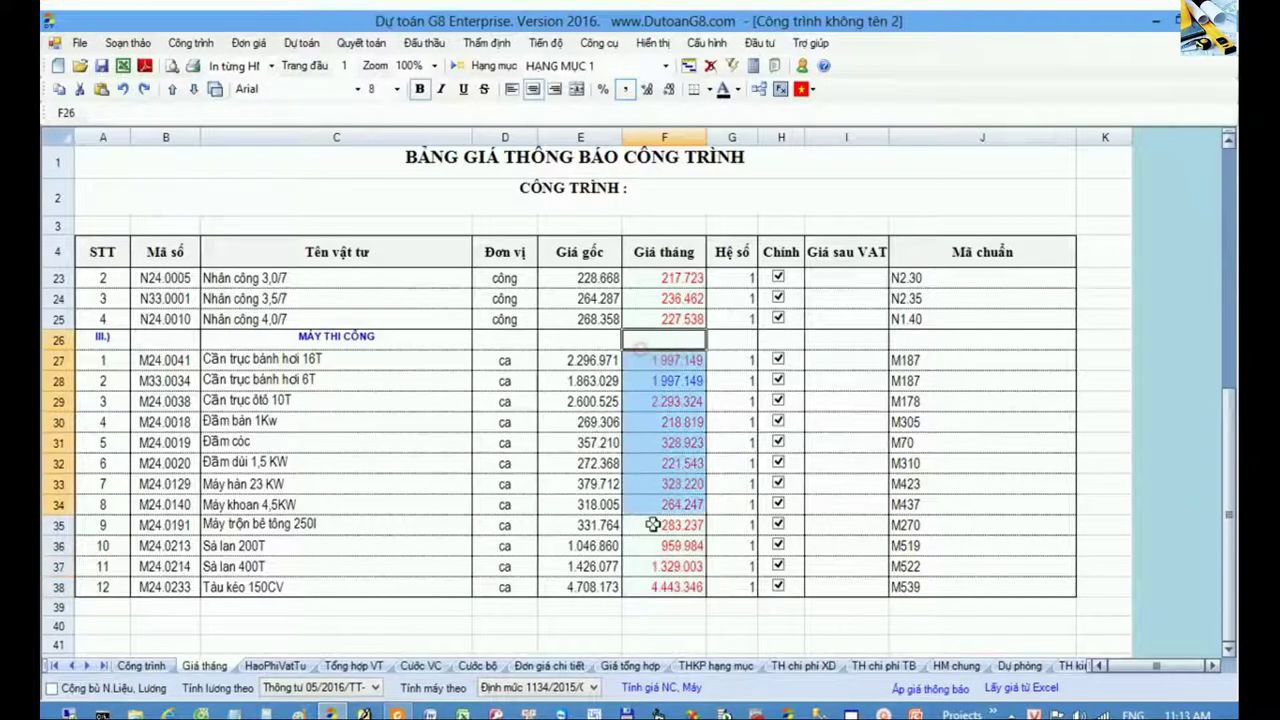
{"action": "left_click", "coordinate": [654, 619]}
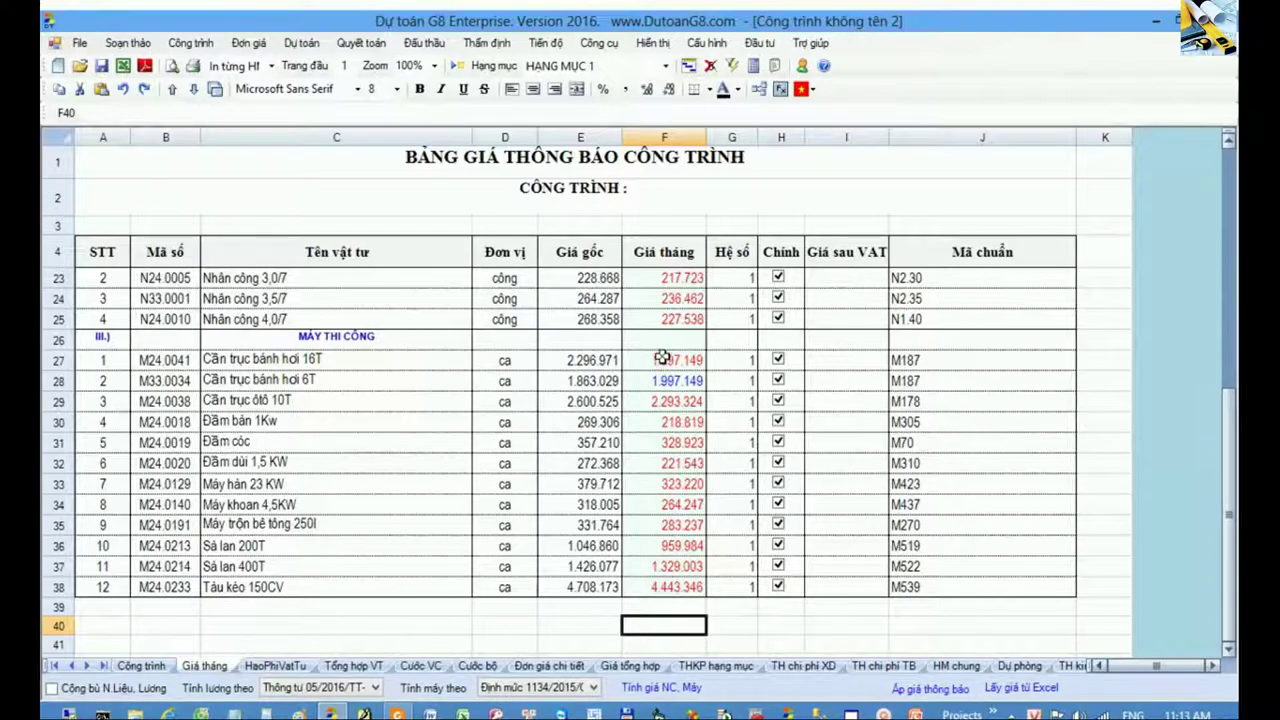
{"action": "left_click_drag", "start_coordinate": [664, 347], "coordinate": [664, 590]}
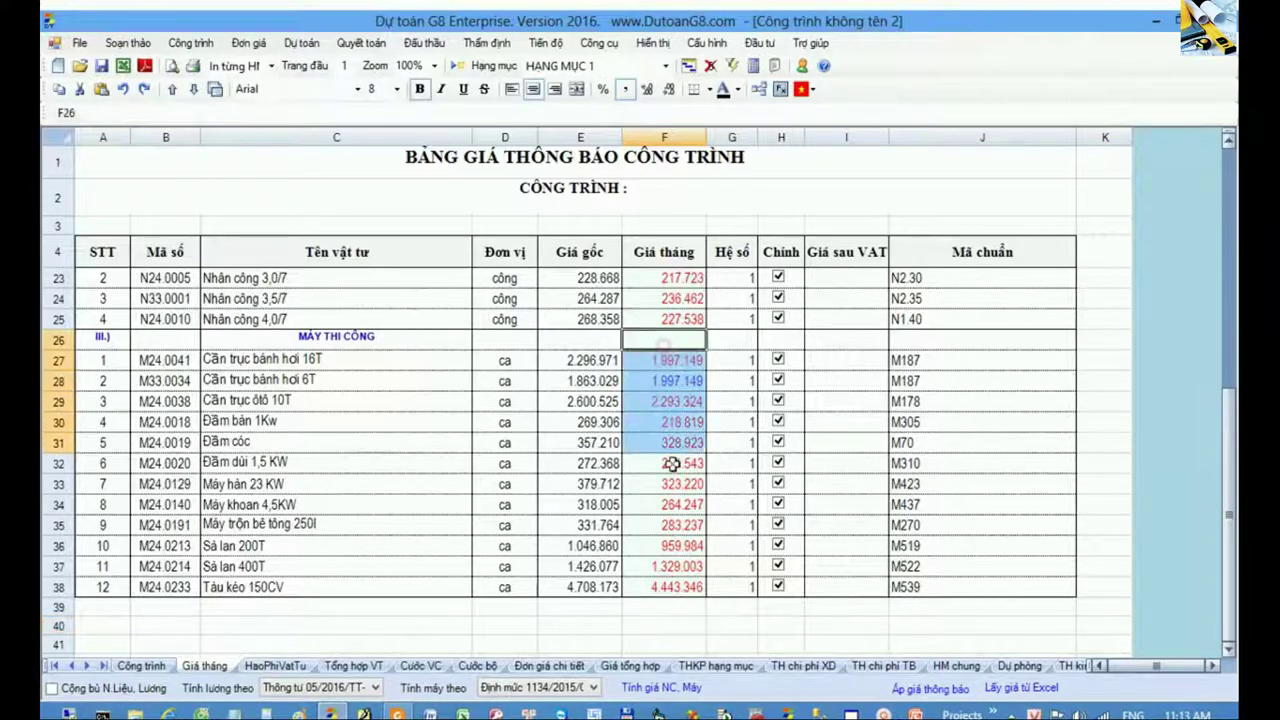
{"action": "left_click", "coordinate": [664, 590]}
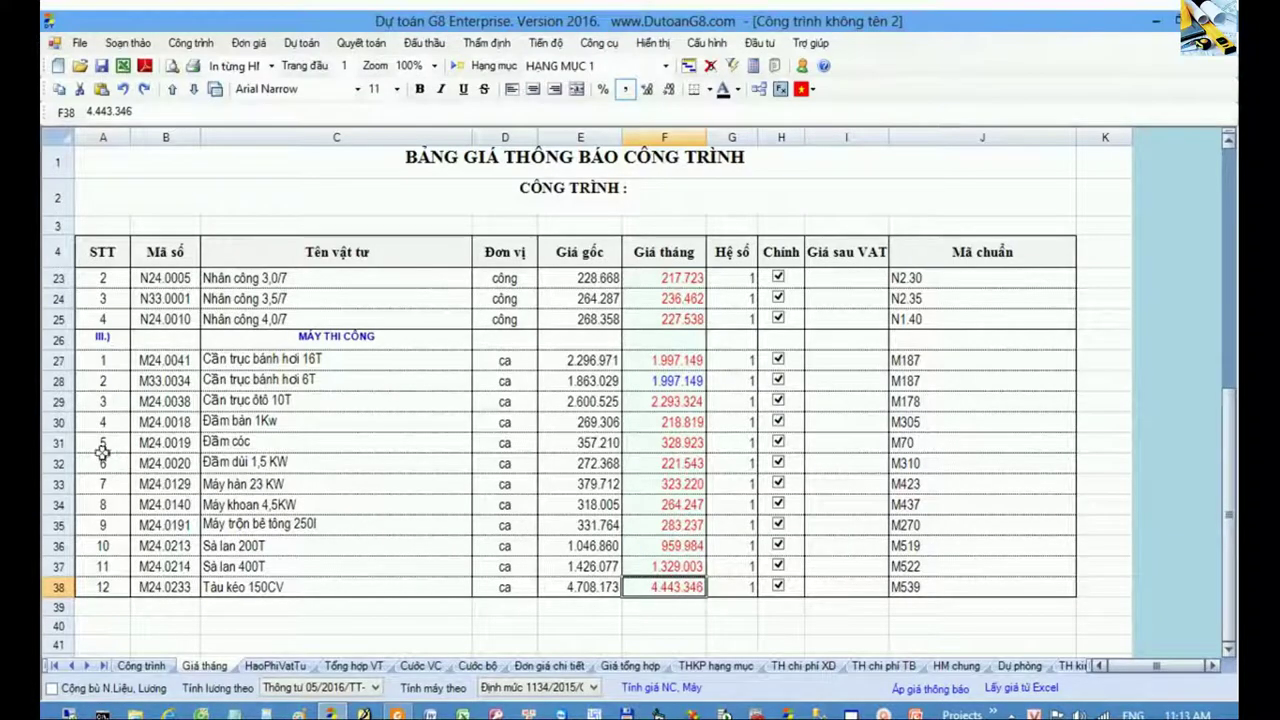
{"action": "left_click", "coordinate": [64, 443]}
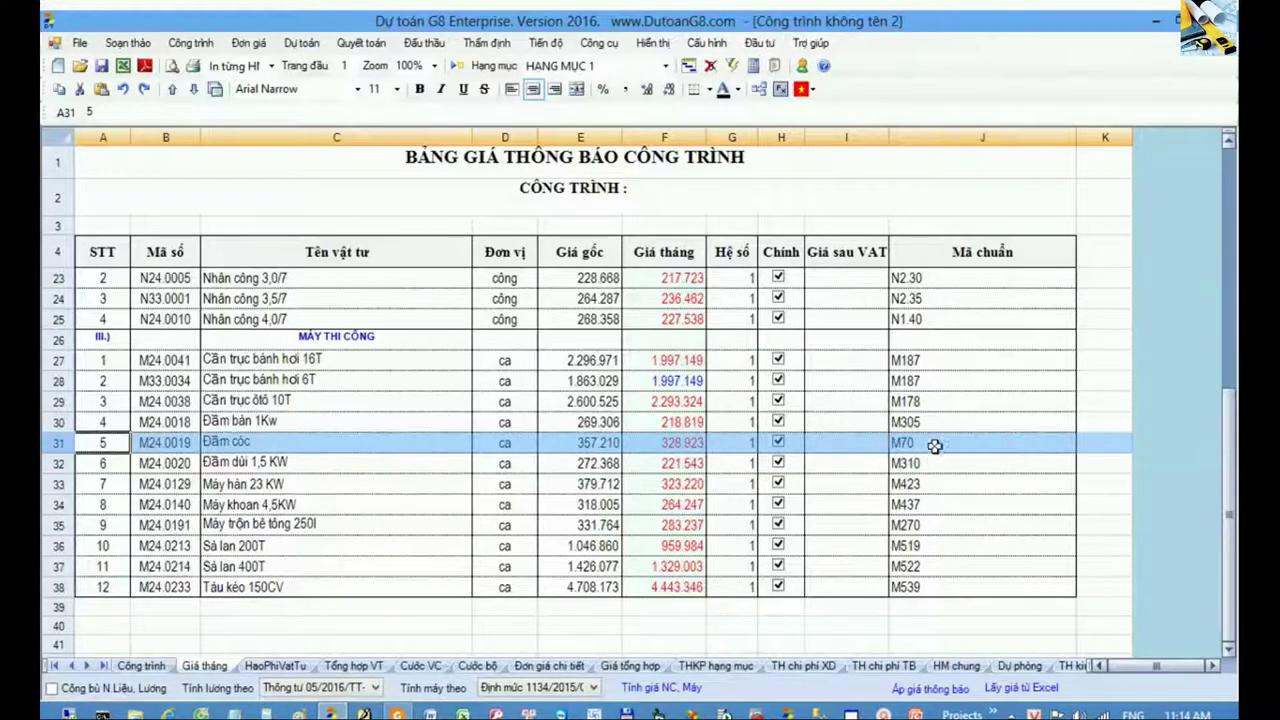
{"action": "left_click", "coordinate": [903, 443]}
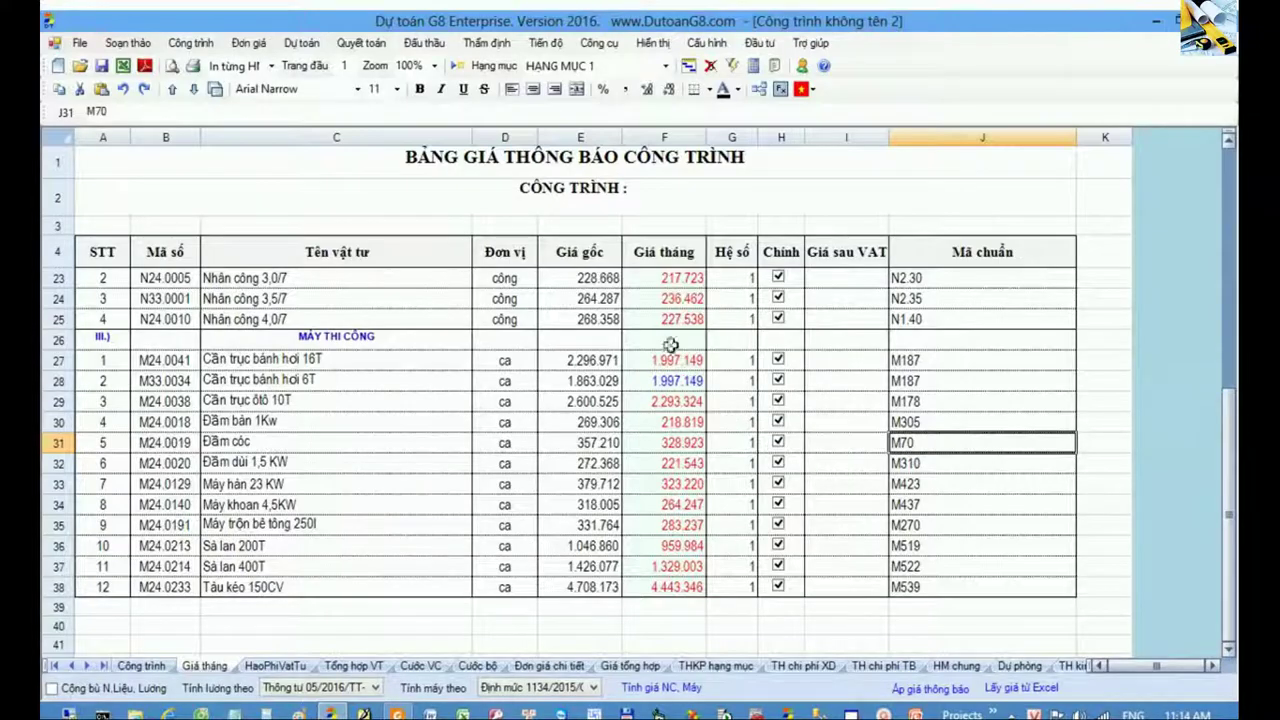
{"action": "left_click_drag", "start_coordinate": [667, 339], "coordinate": [670, 586]}
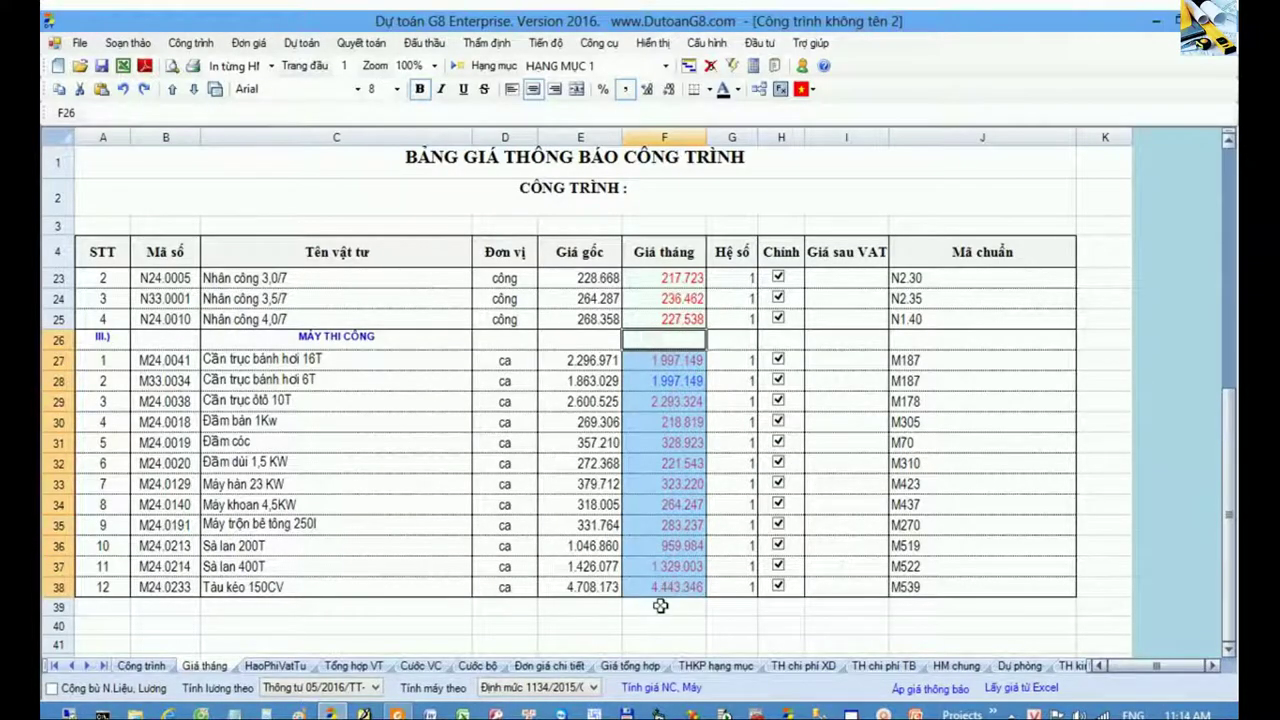
{"action": "left_click", "coordinate": [660, 606]}
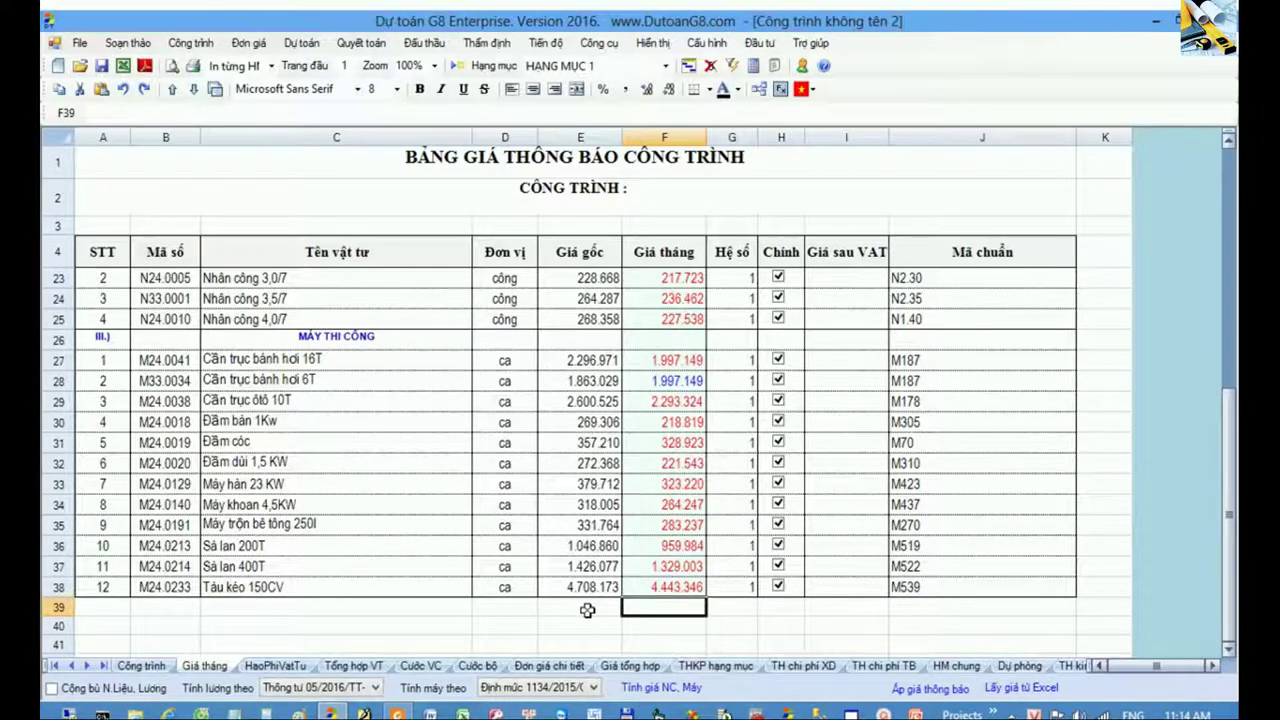
{"action": "left_click", "coordinate": [587, 610]}
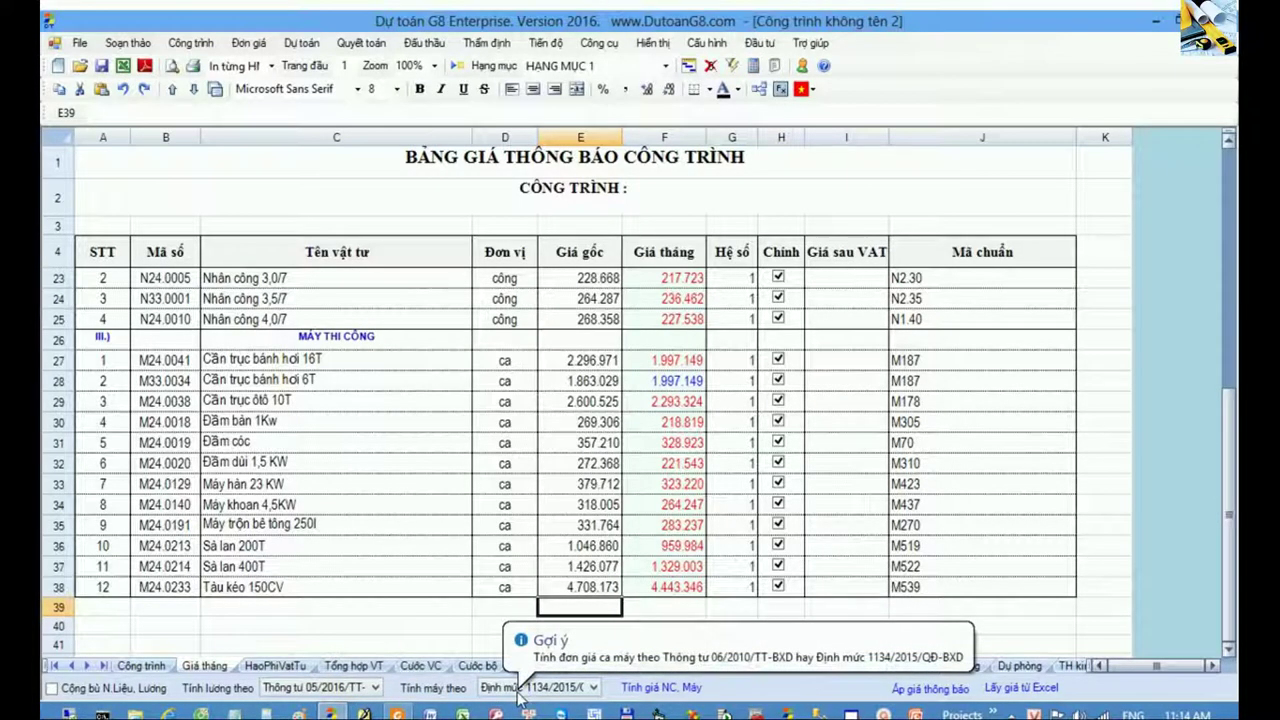
{"action": "left_click", "coordinate": [594, 688]}
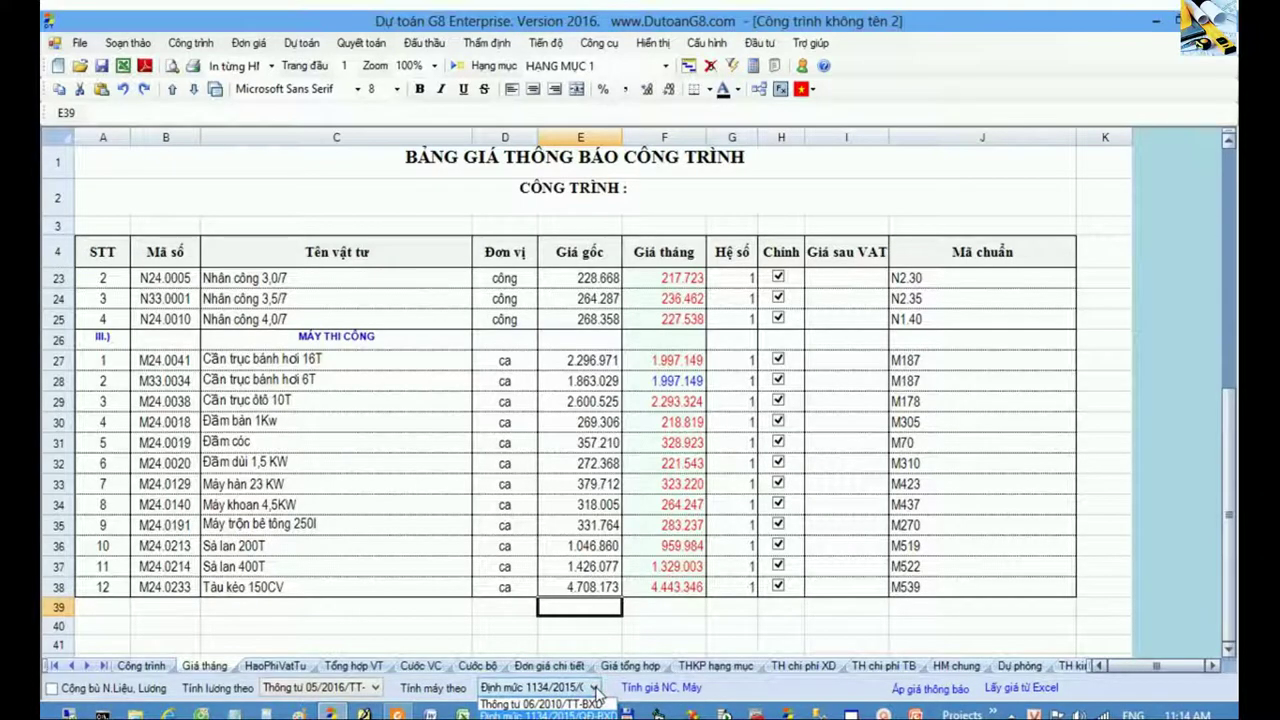
{"action": "left_click", "coordinate": [594, 688]}
- Check the updated machine monthly prices, including the concrete mixer at 283.237
{"action": "left_click", "coordinate": [580, 463]}
{"action": "scroll", "coordinate": [590, 463], "scroll_direction": "up", "scroll_amount": 3}
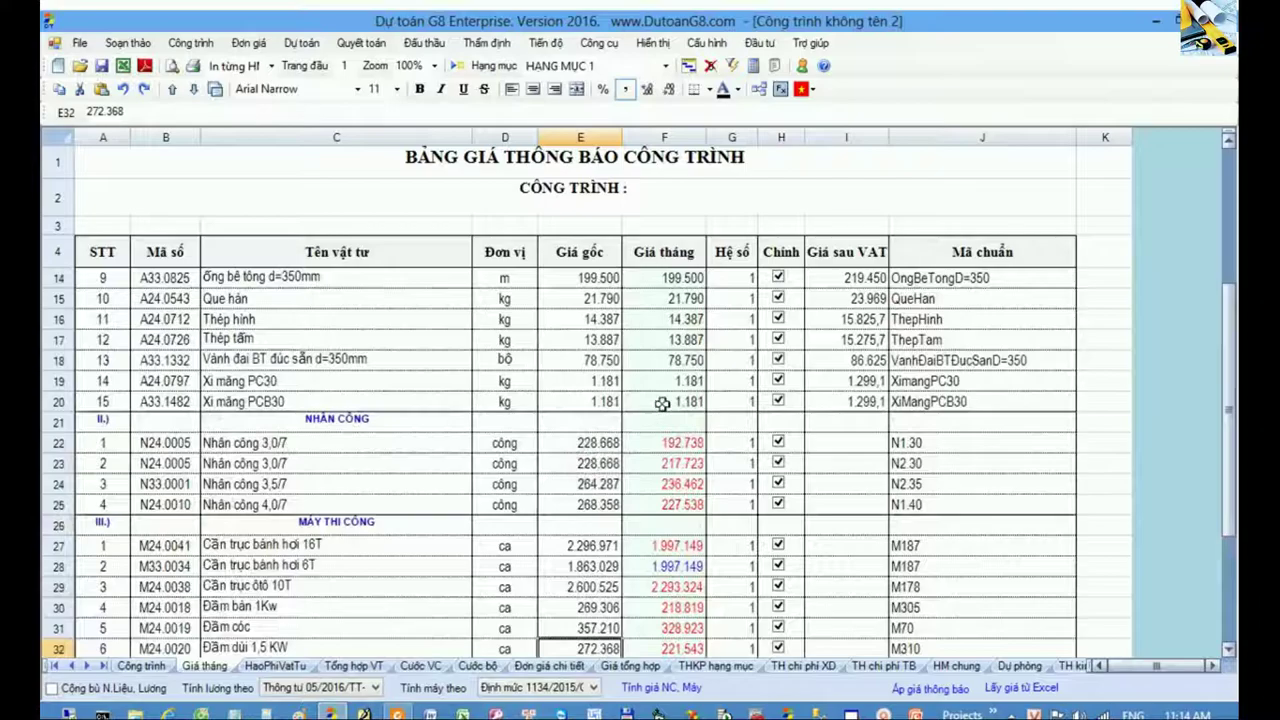
{"action": "left_click_drag", "start_coordinate": [662, 403], "coordinate": [666, 521]}
{"action": "scroll", "coordinate": [669, 413], "scroll_direction": "down", "scroll_amount": 2}
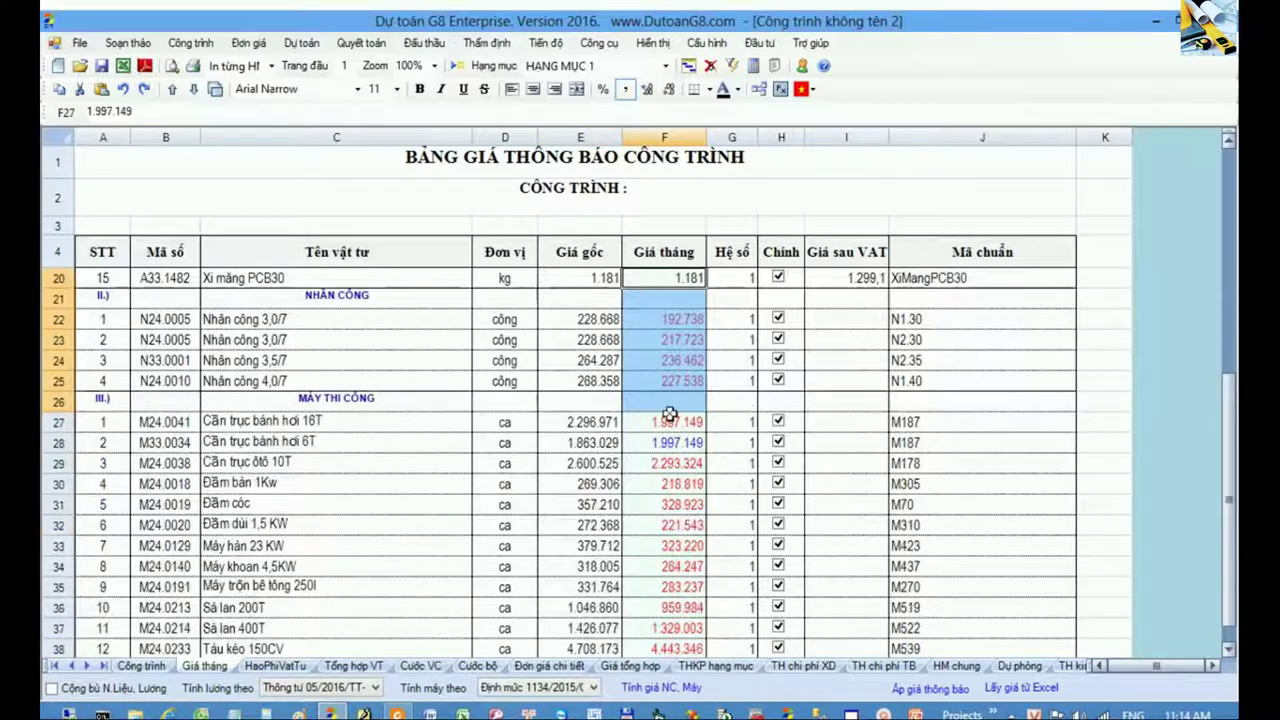
{"action": "left_click_drag", "start_coordinate": [669, 413], "coordinate": [672, 626]}
{"action": "left_click", "coordinate": [670, 587]}
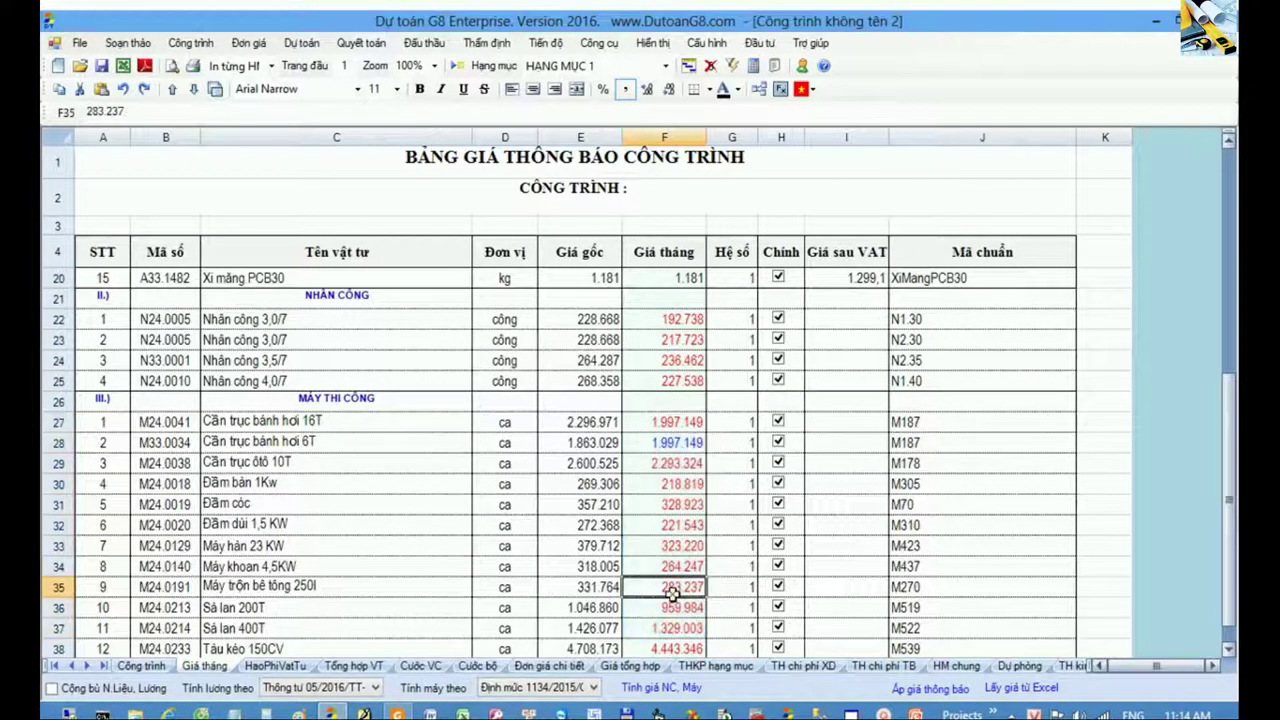
- Browse the Tổng hợp VT and THKP hạng mục sheets, then check labour and machine unit prices in Chiết tính
{"action": "left_click", "coordinate": [375, 665]}
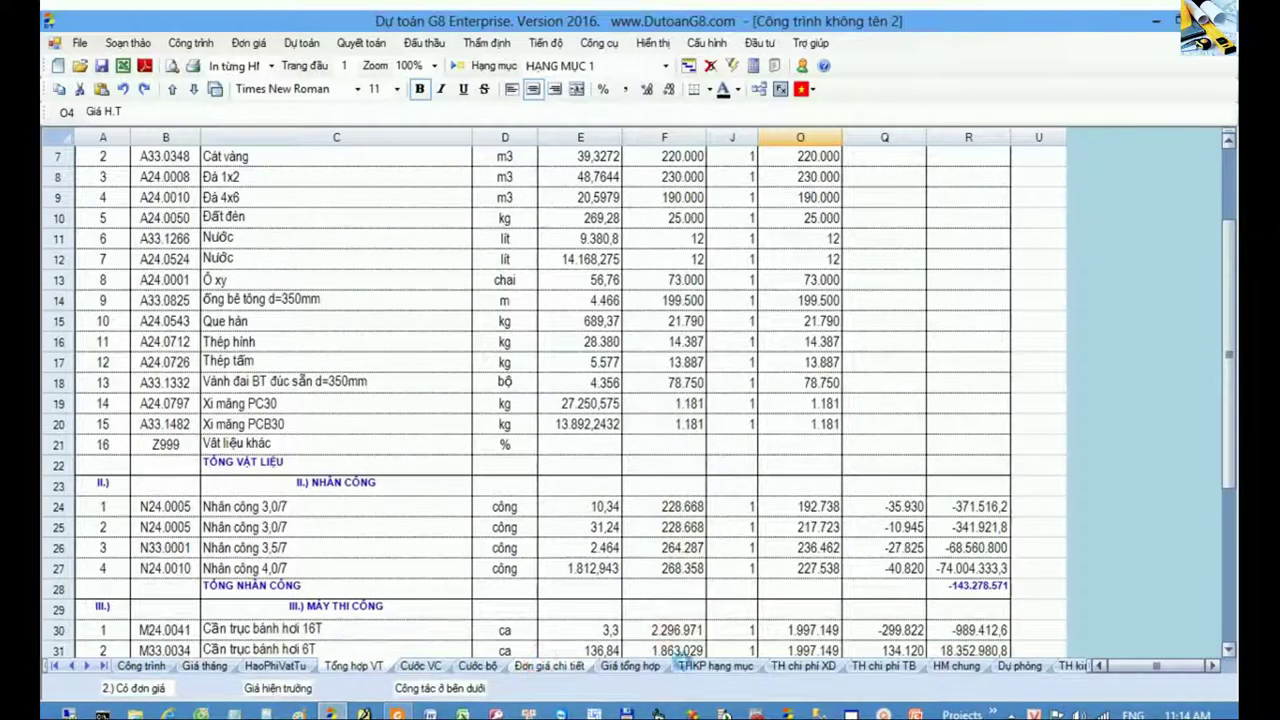
{"action": "left_click", "coordinate": [710, 666]}
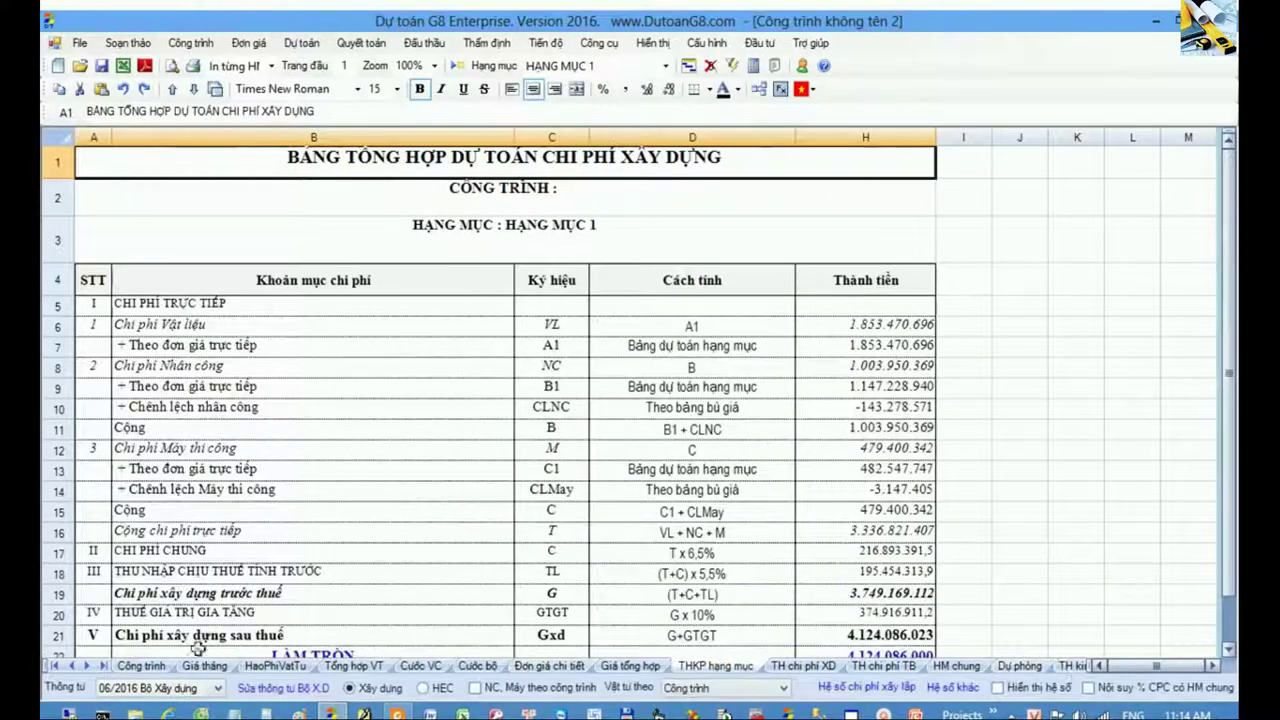
{"action": "left_click", "coordinate": [88, 666]}
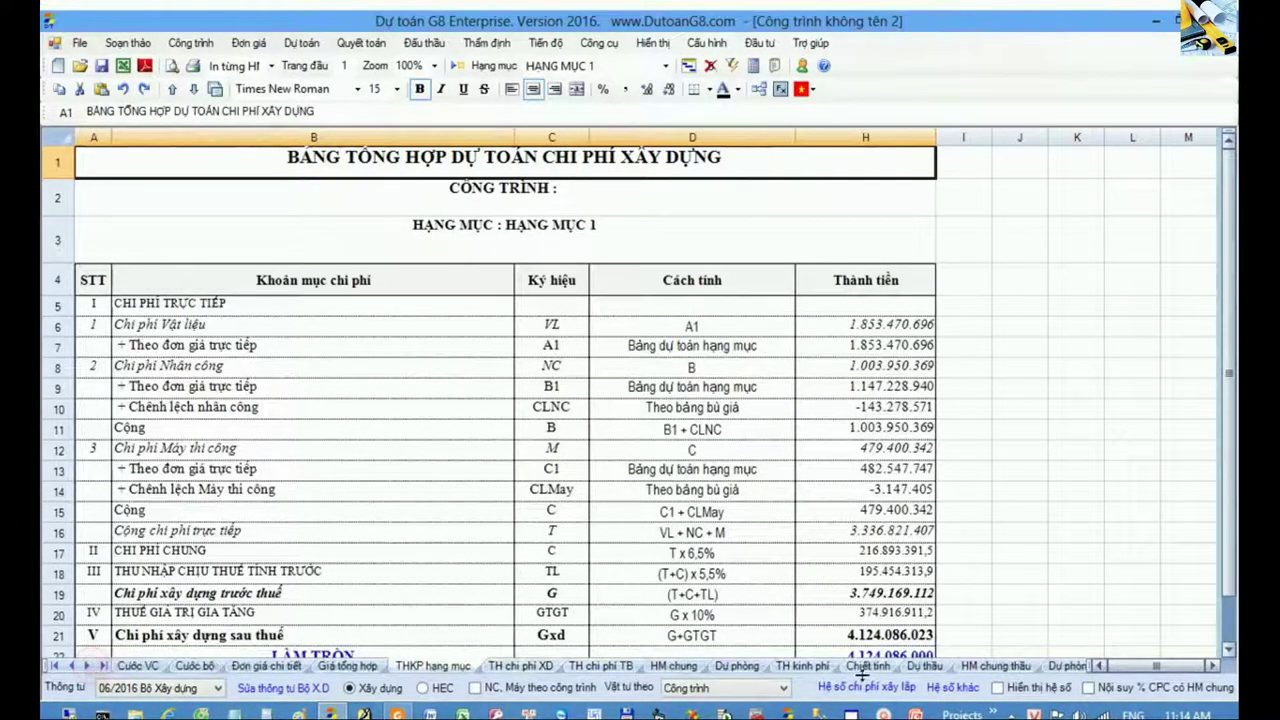
{"action": "left_click", "coordinate": [866, 593]}
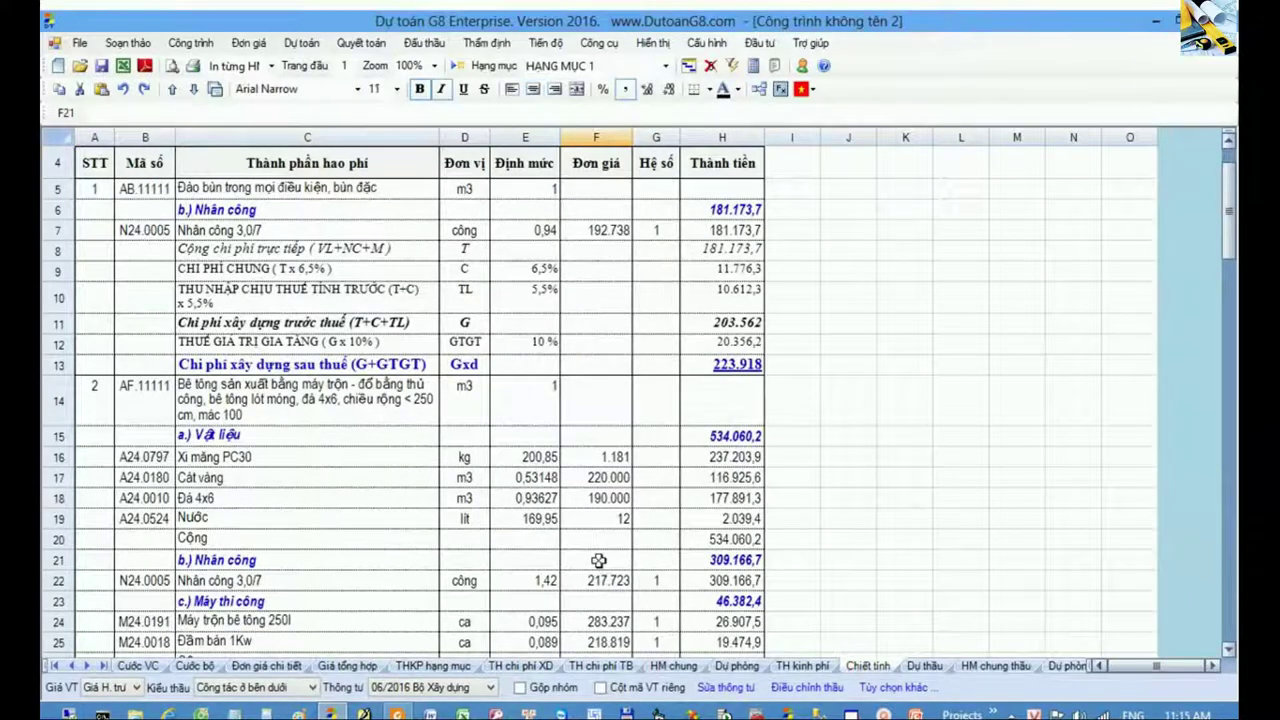
{"action": "left_click_drag", "start_coordinate": [605, 558], "coordinate": [605, 642]}
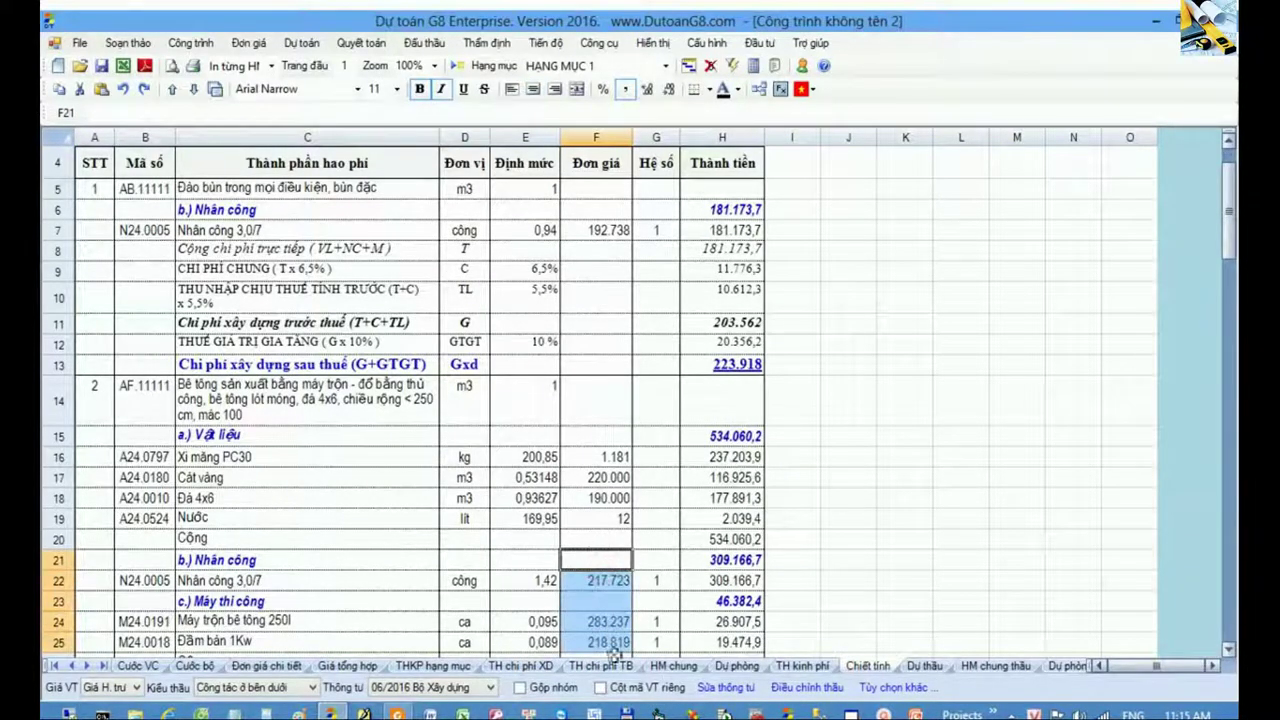
{"action": "left_click", "coordinate": [595, 567]}
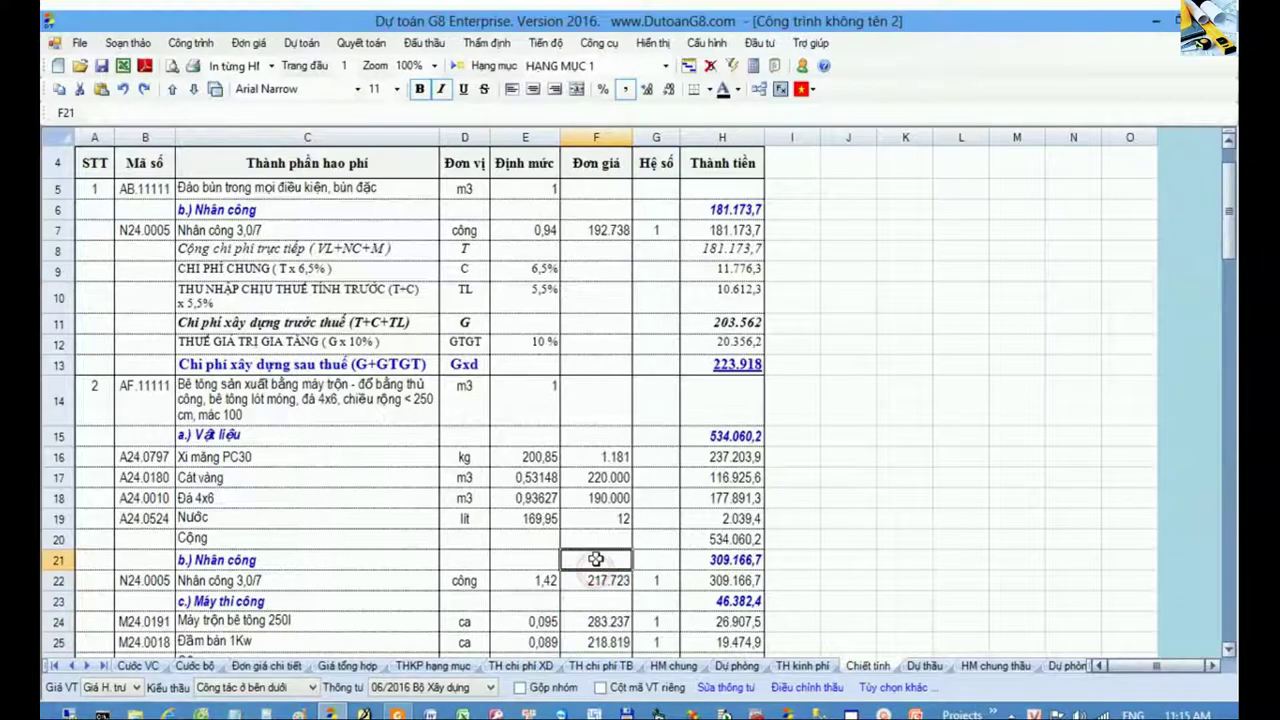
{"action": "left_click", "coordinate": [606, 541]}
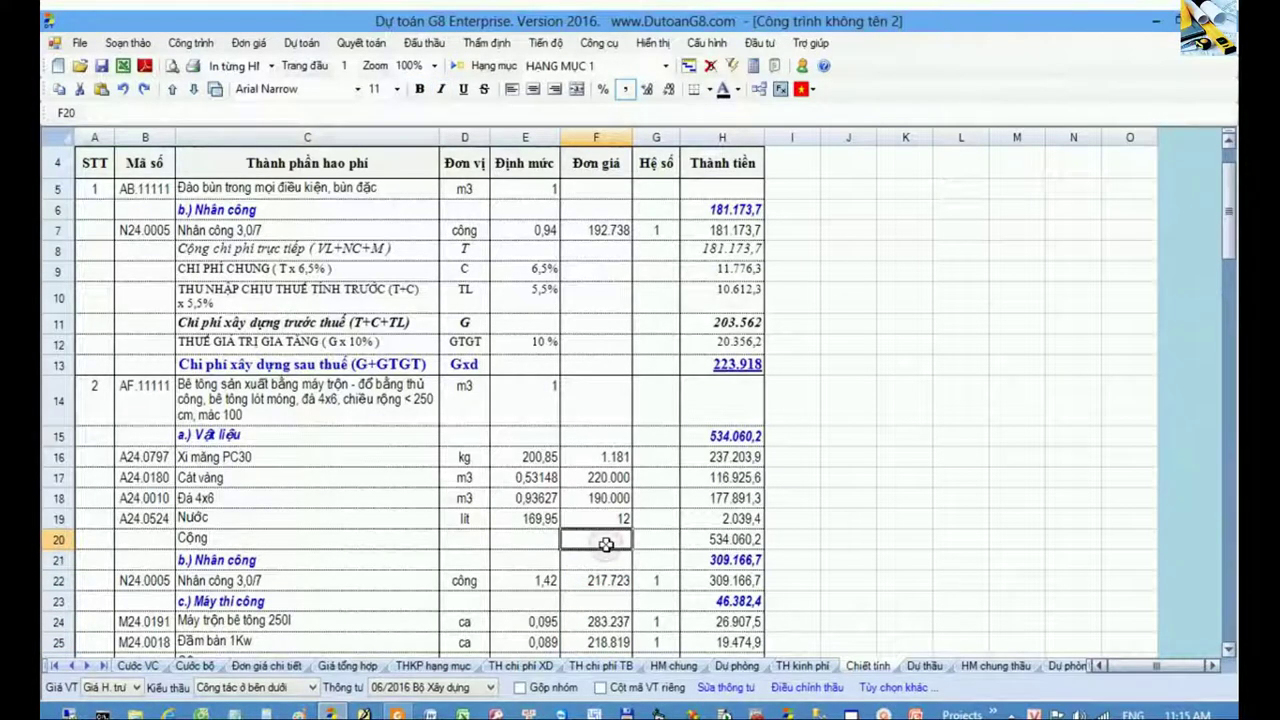